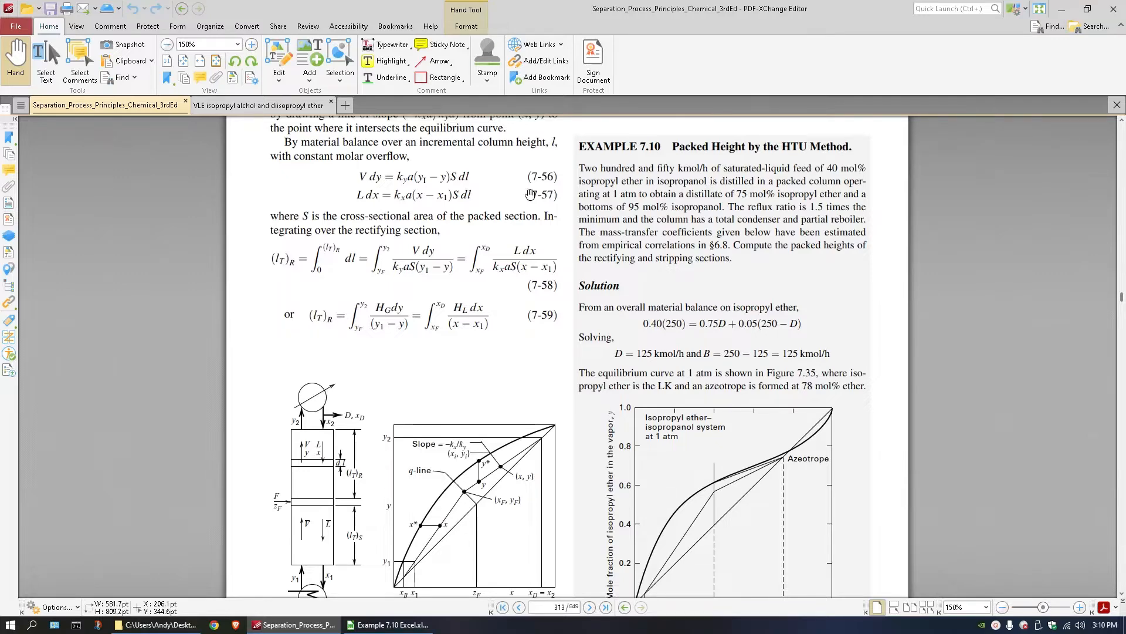
Read through Example 7.10 in the textbook, covering the problem statement, mass-transfer coefficient tables and the isopropyl ether equilibrium curve.
scroll(508, 203, down, 15)
scroll(353, 291, down, 10)
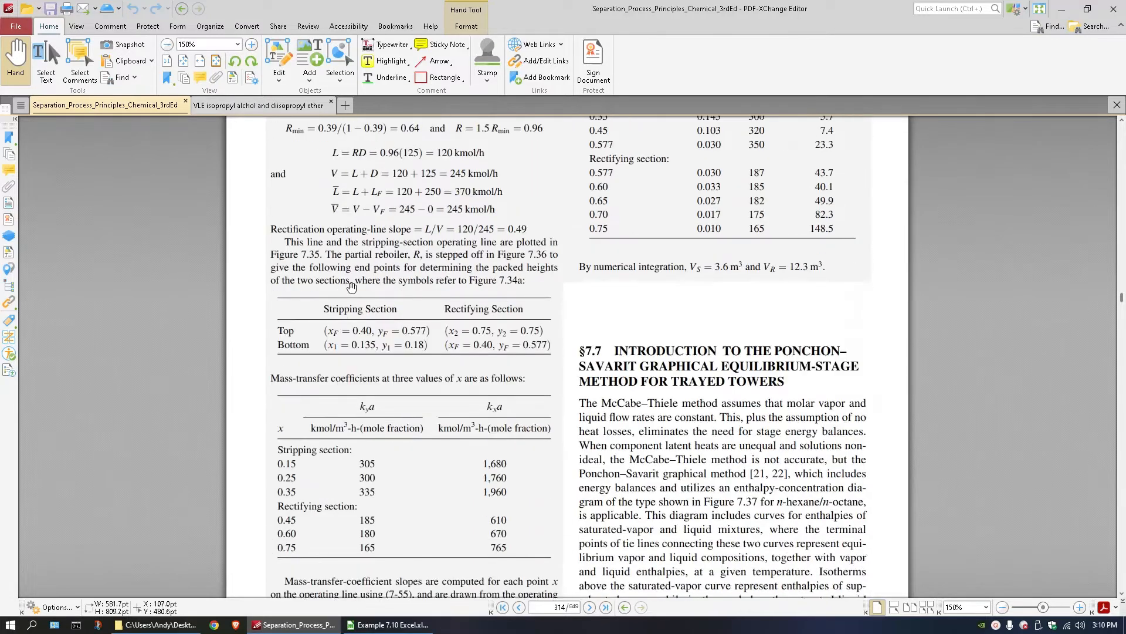
scroll(365, 501, up, 8)
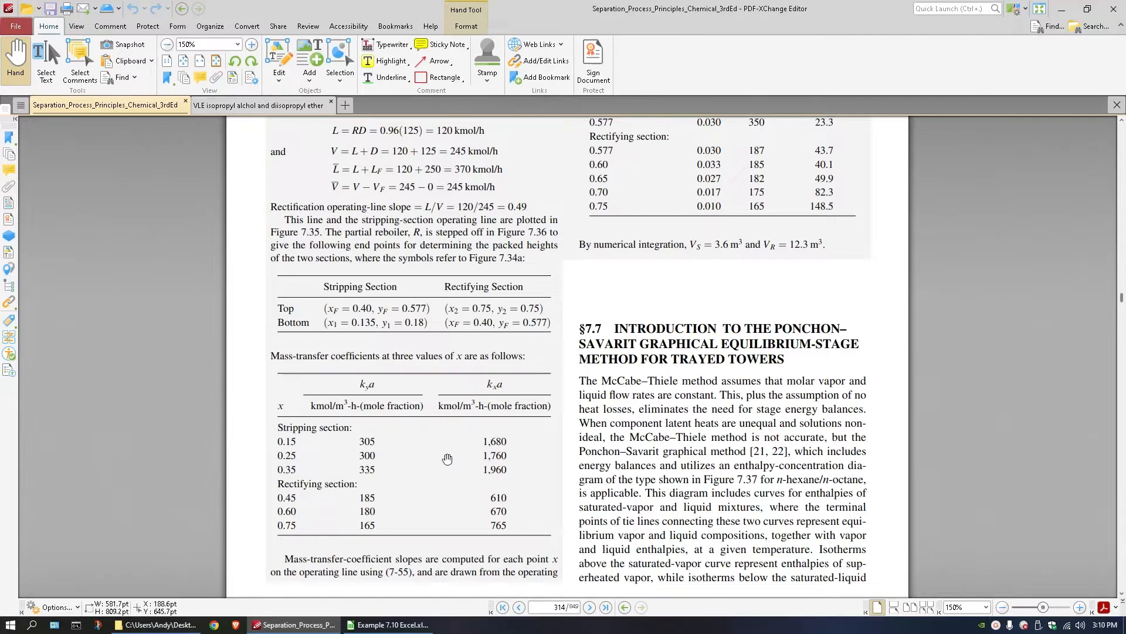
scroll(546, 456, up, 10)
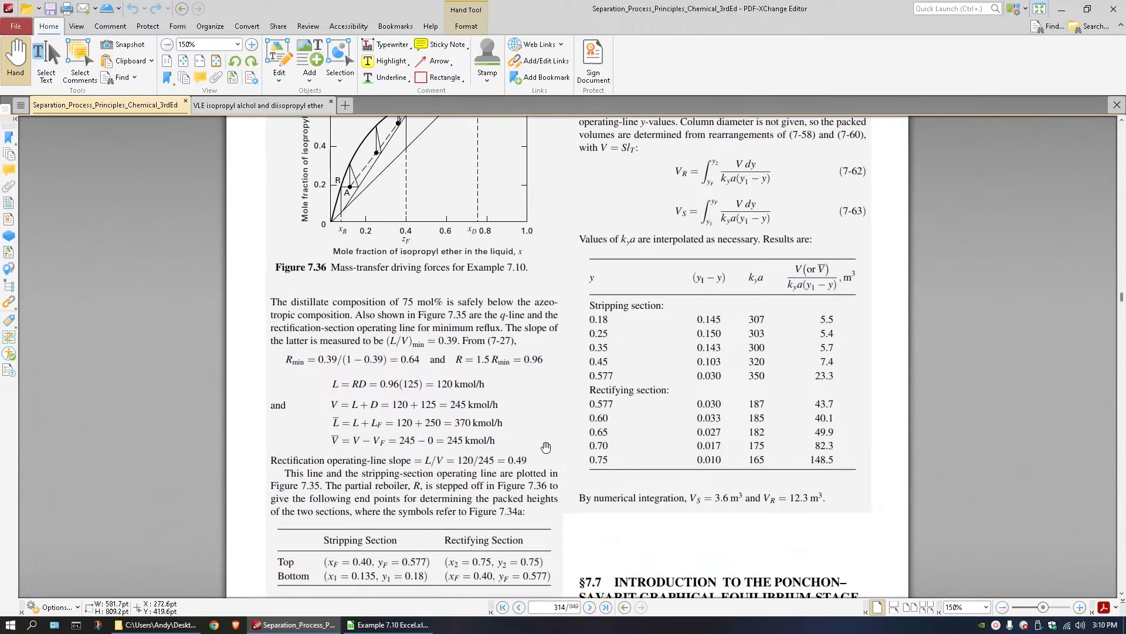
scroll(547, 441, up, 3)
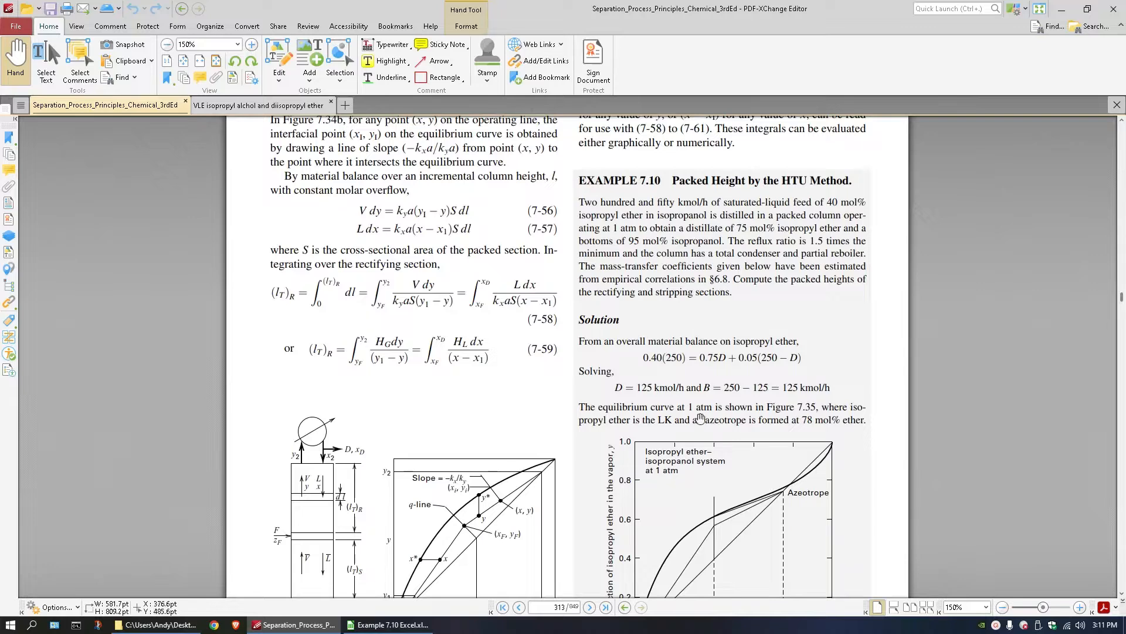
scroll(643, 440, down, 3)
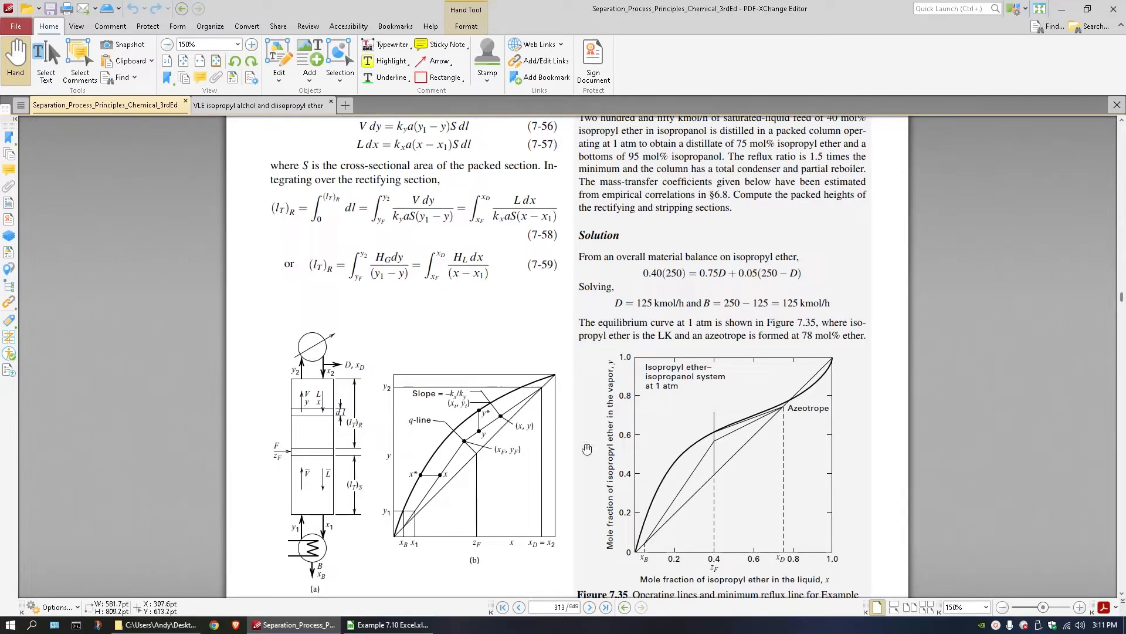
Switch to the Example 7.10 spreadsheet in LibreOffice Calc and review the column inputs, stage table and liquid-vapor data in A2:B16.
click(388, 624)
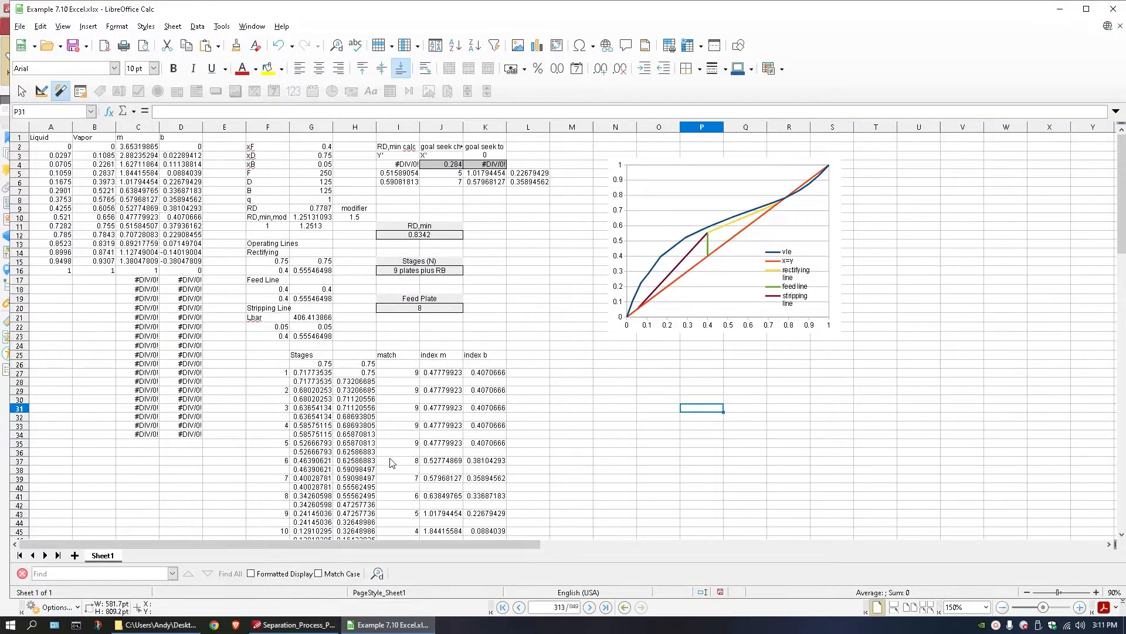
click(58, 147)
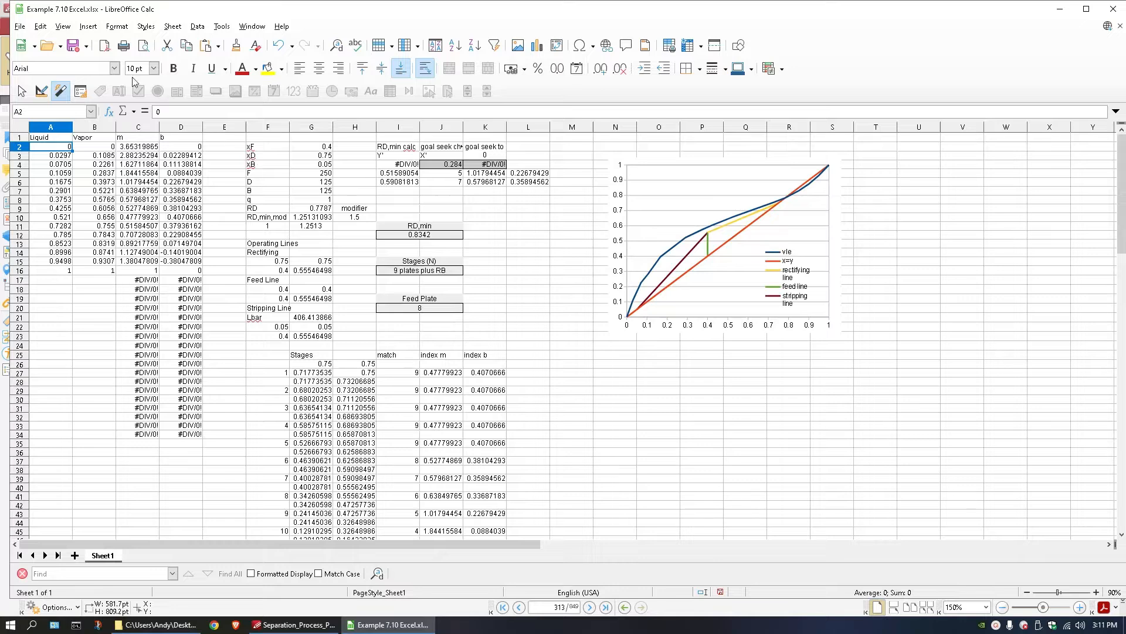
click(360, 227)
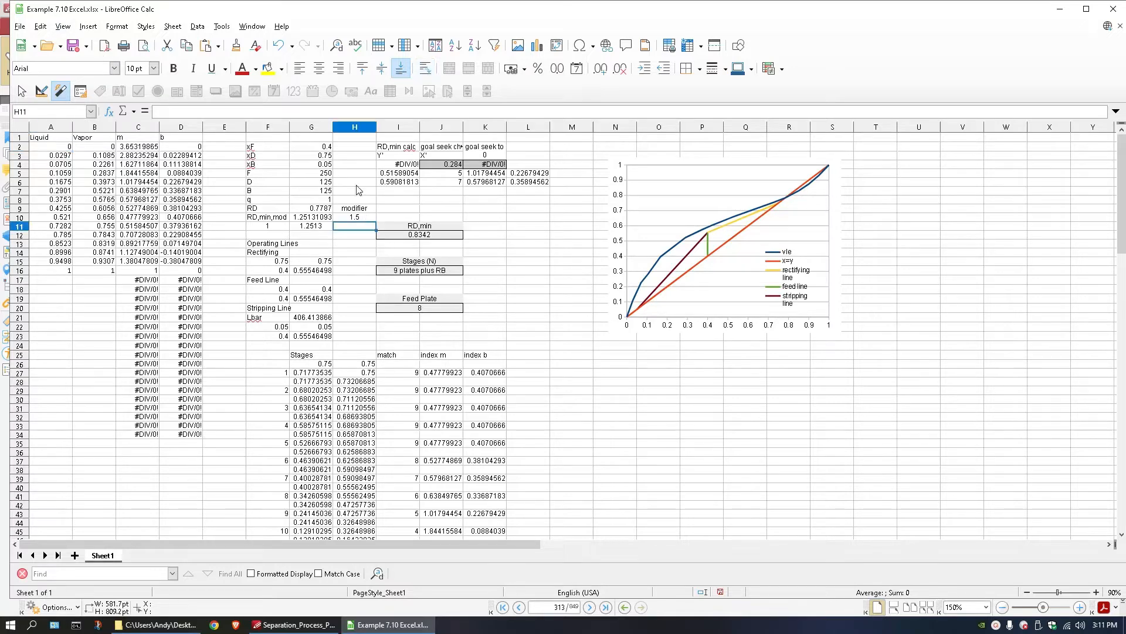
click(357, 184)
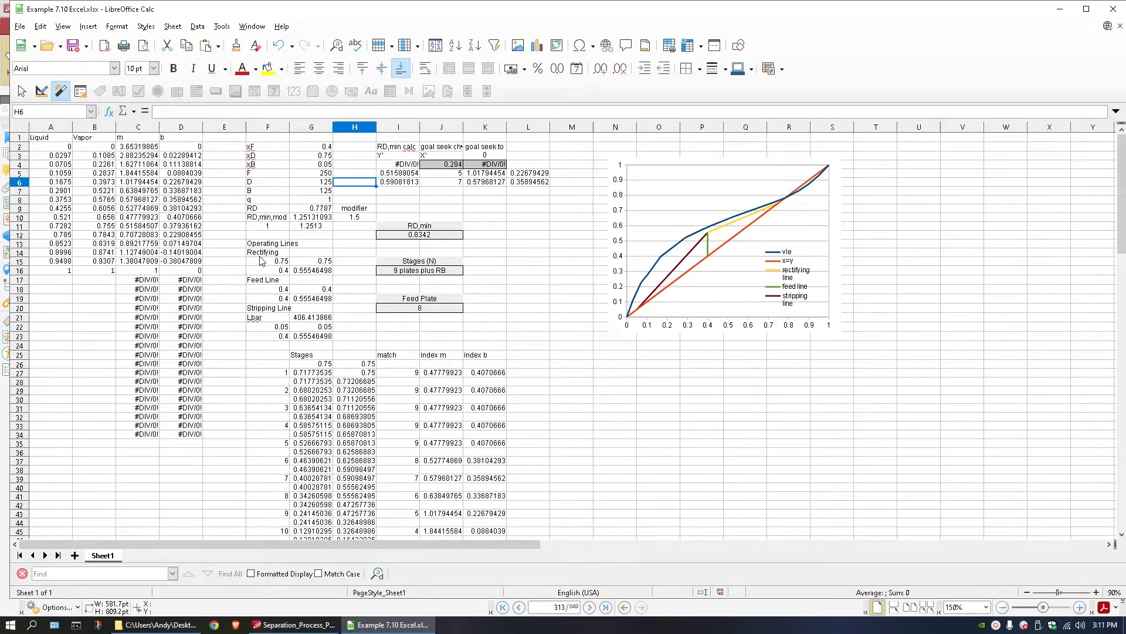
drag(262, 260, 497, 473)
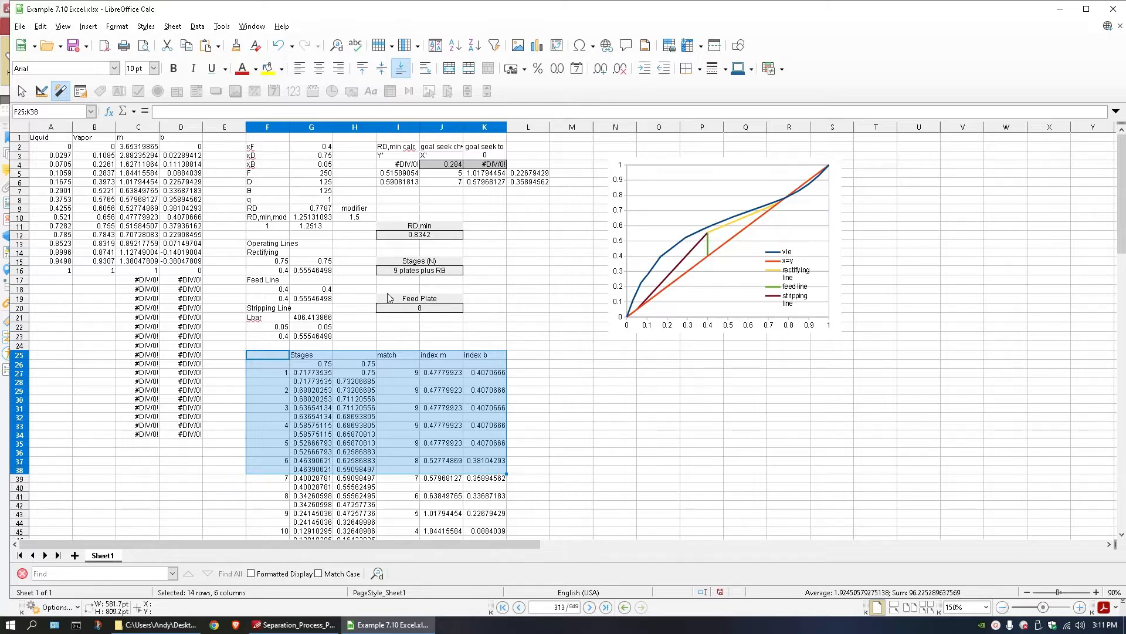
click(227, 269)
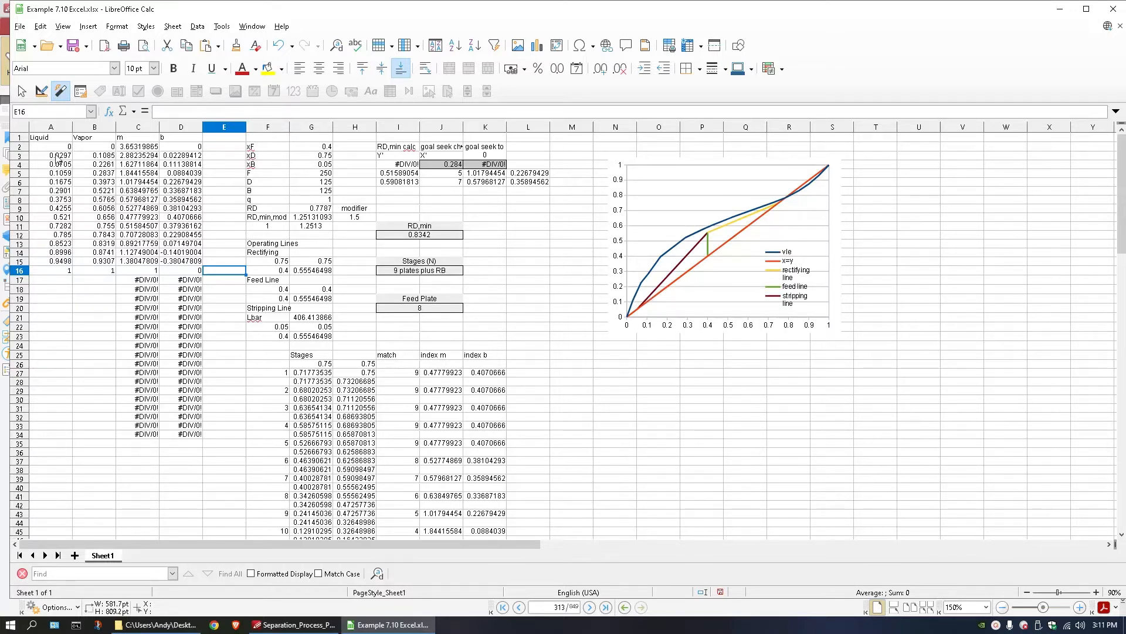
drag(59, 147, 108, 271)
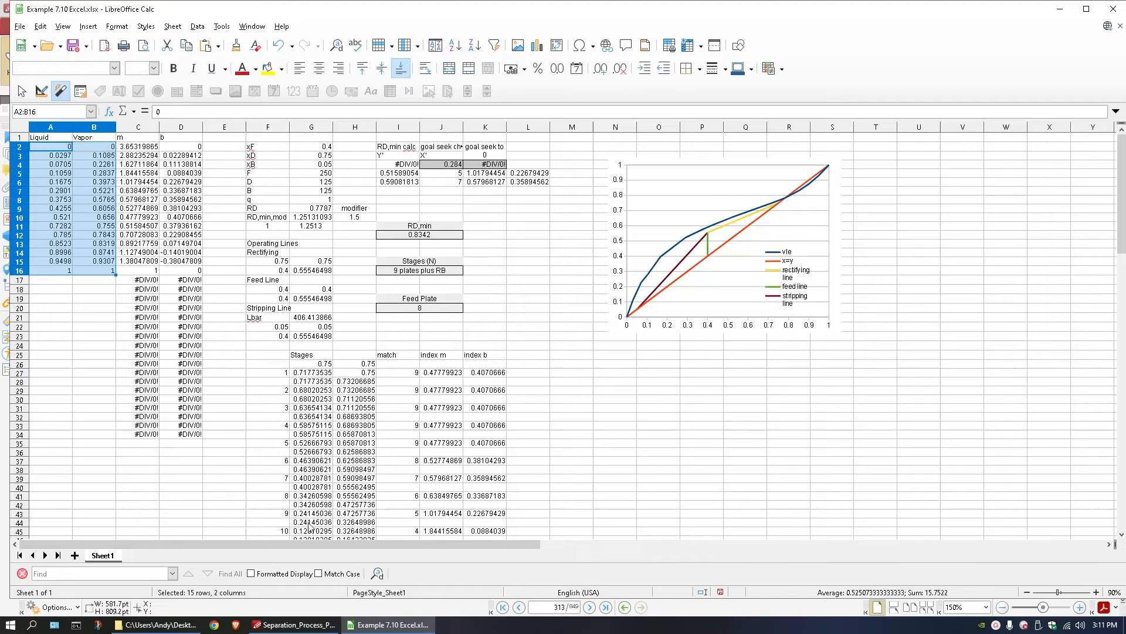
Switch to the isopropyl alcohol and diisopropyl ether VLE paper in PDF-XChange Editor and examine its title page and Table 2 x1/y1 data.
mouse_move(308, 625)
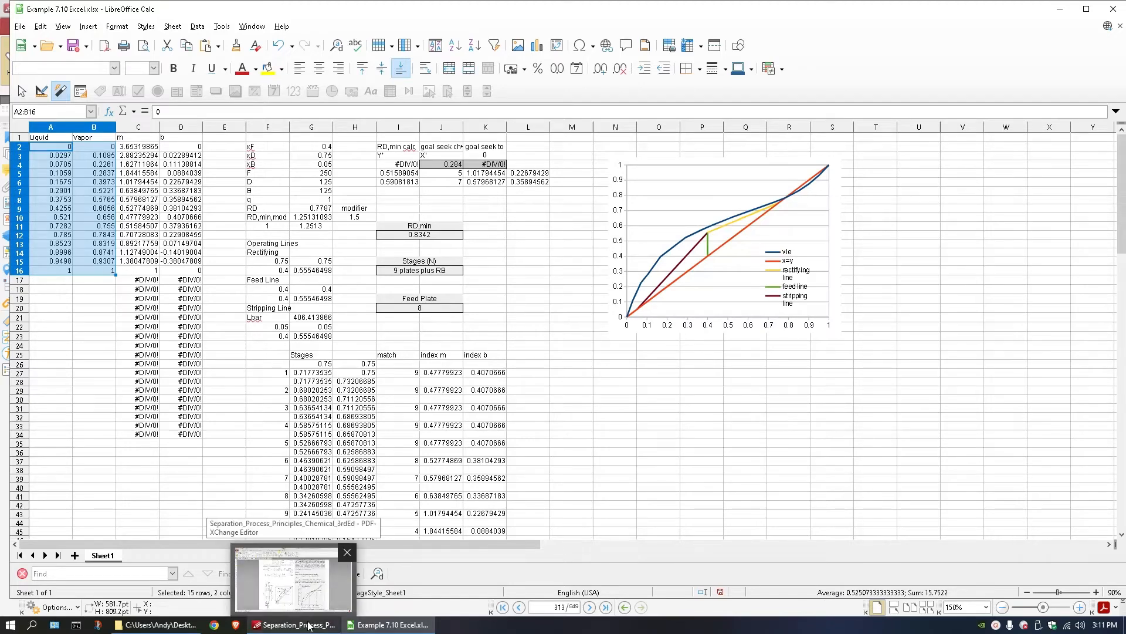
click(308, 625)
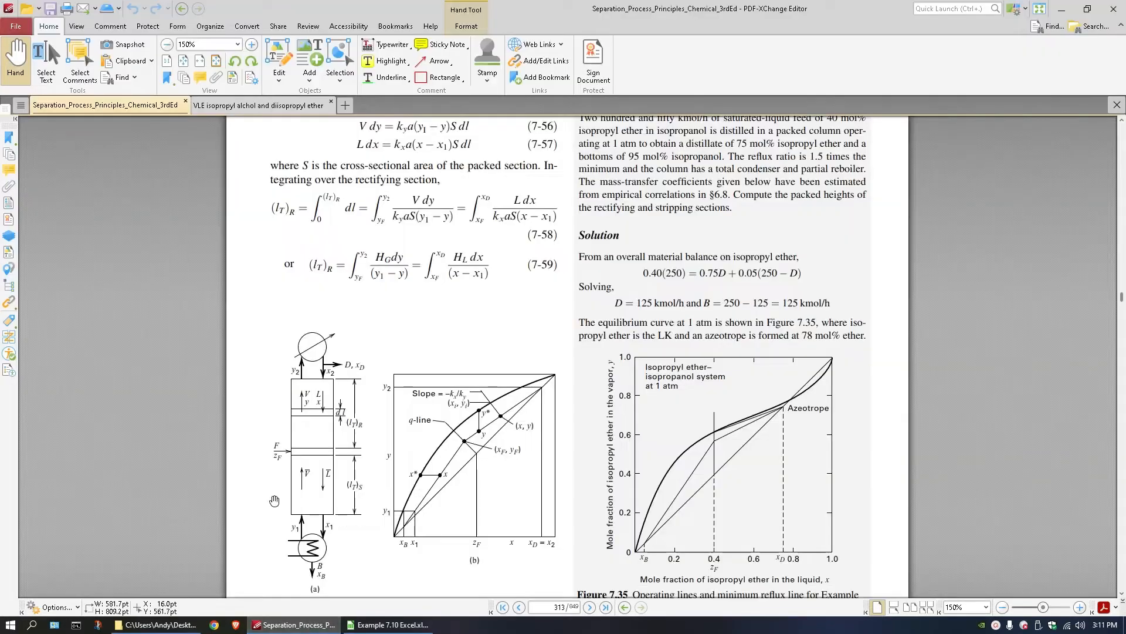
click(214, 107)
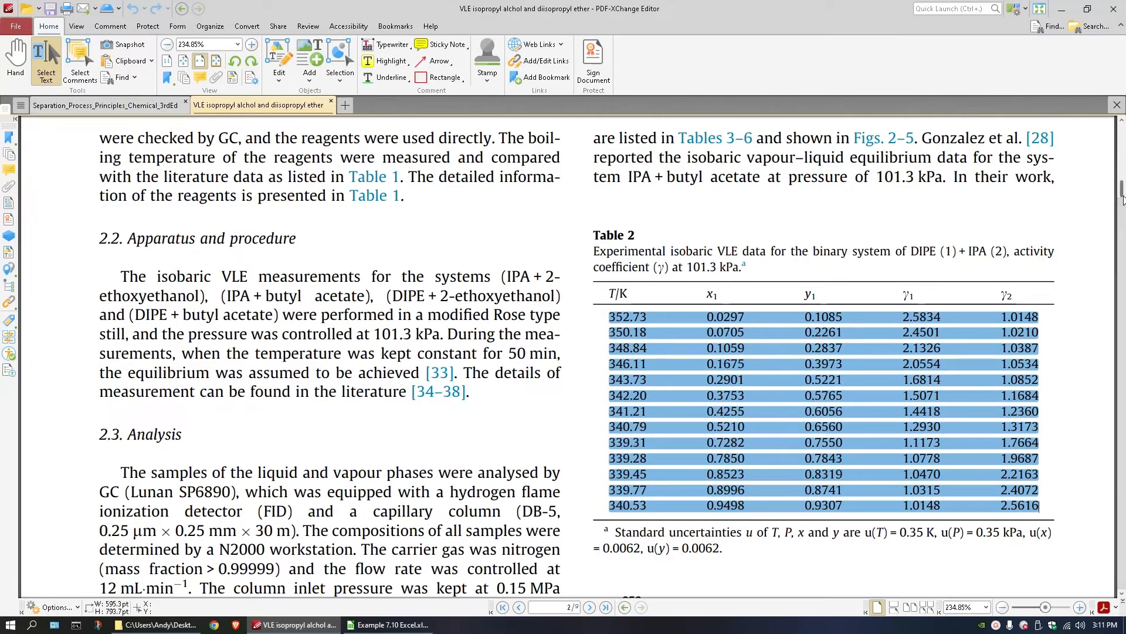
drag(1121, 189, 1122, 130)
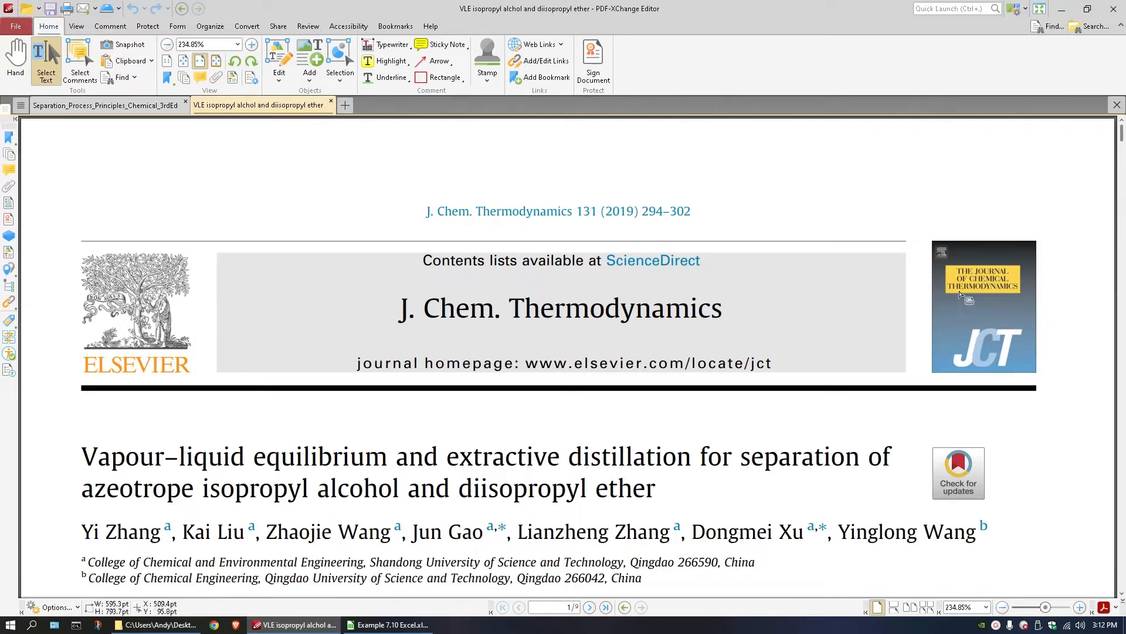
drag(1122, 133, 1122, 199)
click(794, 243)
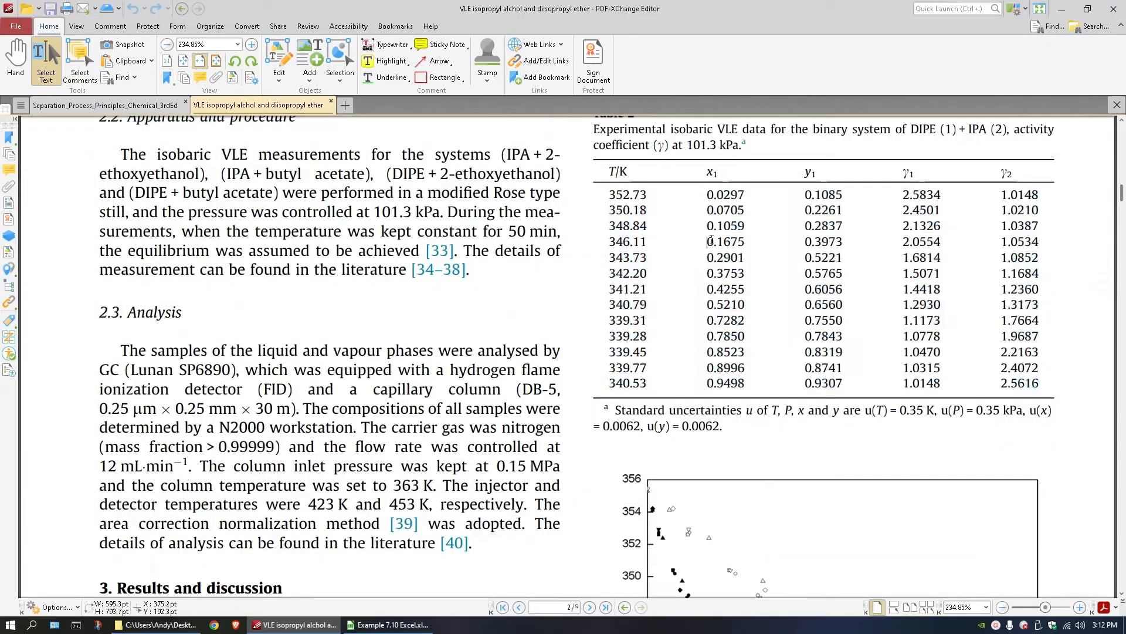
drag(705, 173, 836, 383)
click(836, 384)
Return to the Example 7.10 spreadsheet in LibreOffice Calc and inspect the segment slope formulas in C2:C4.
click(387, 624)
click(50, 155)
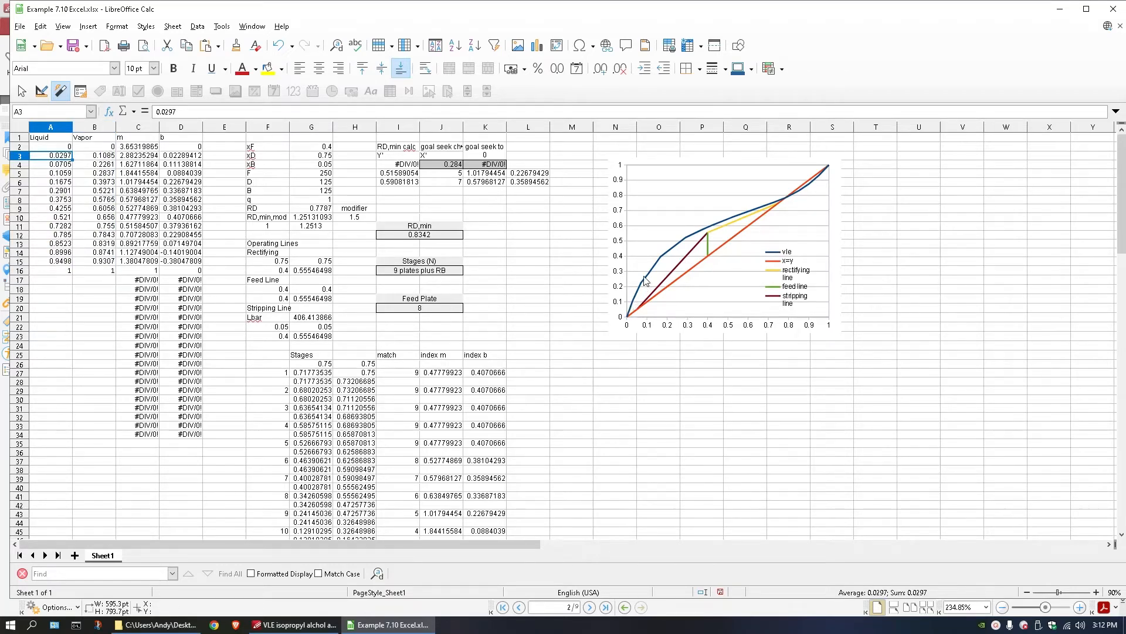
mouse_move(145, 150)
mouse_down()
mouse_move(143, 176)
mouse_move(143, 159)
mouse_up()
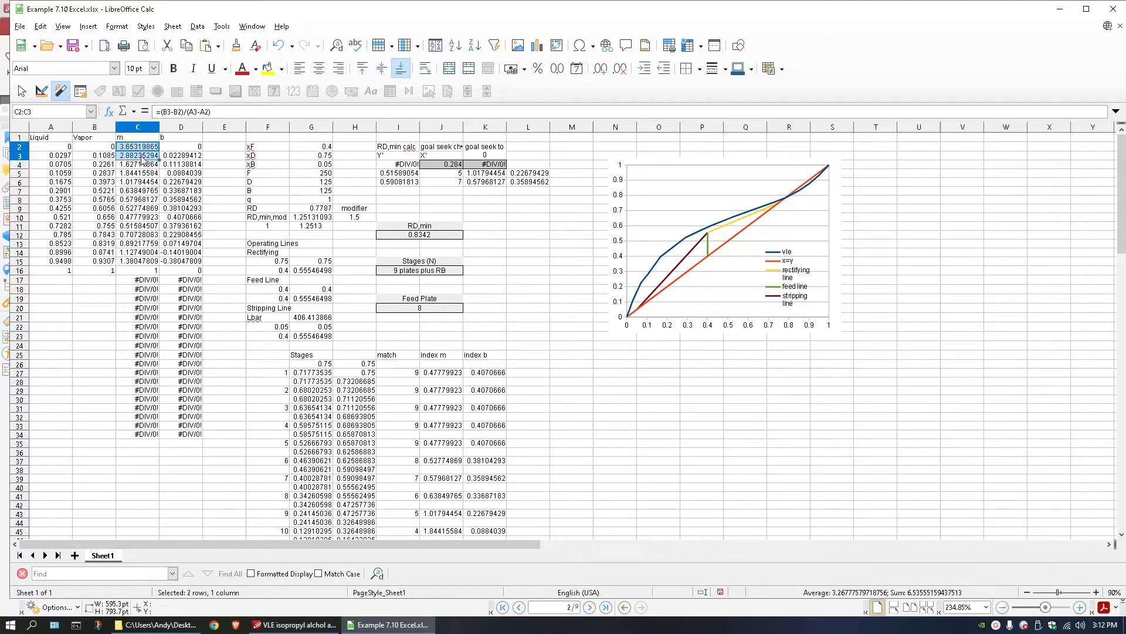
click(139, 166)
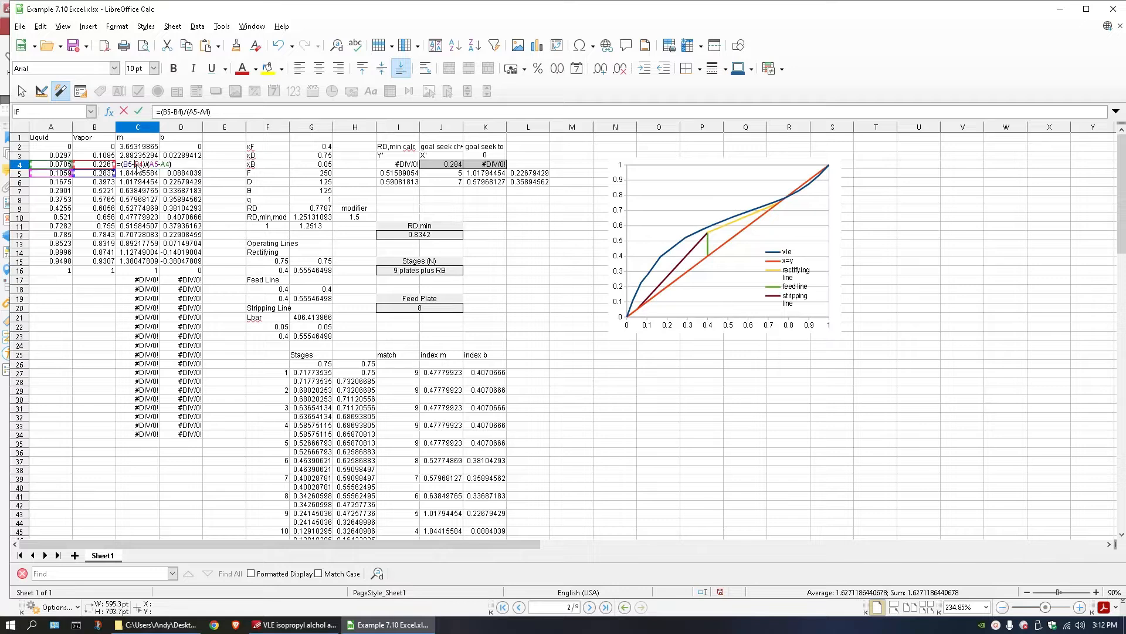
key(Down)
key(Up)
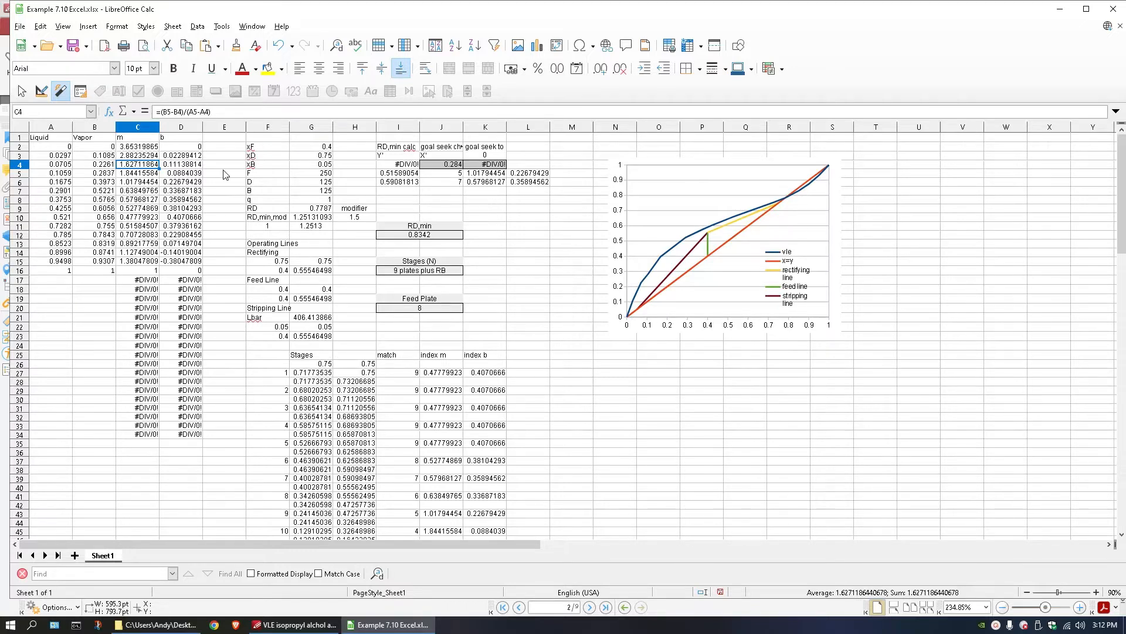
Enter the flow-rate labels L, V, Lbar and Vbar in cells L11 to L14.
click(488, 235)
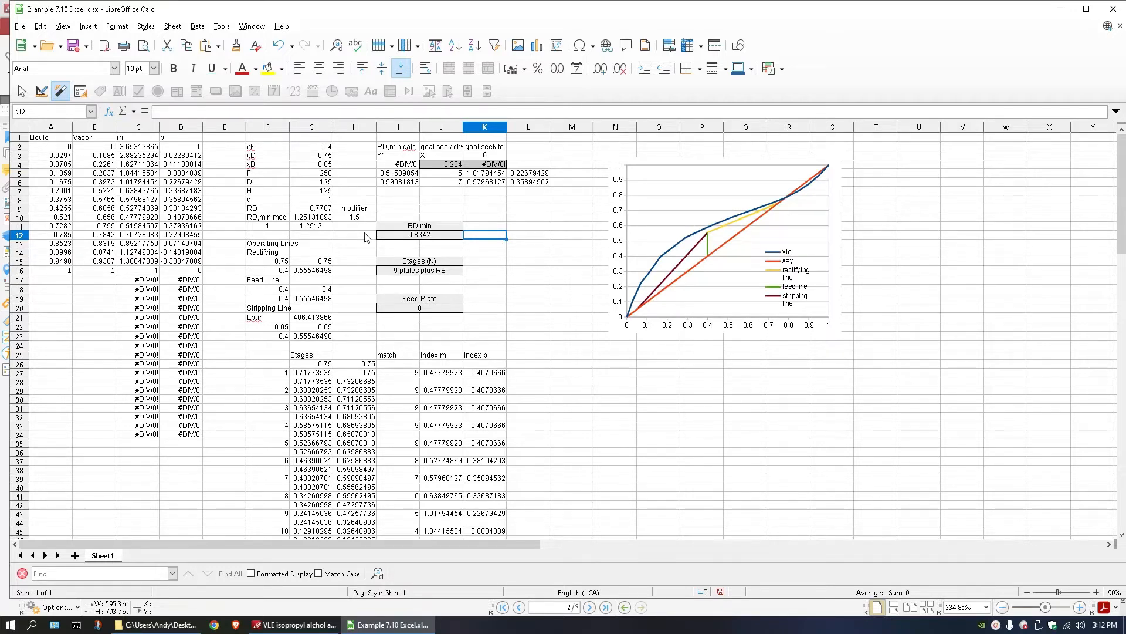
double_click(517, 227)
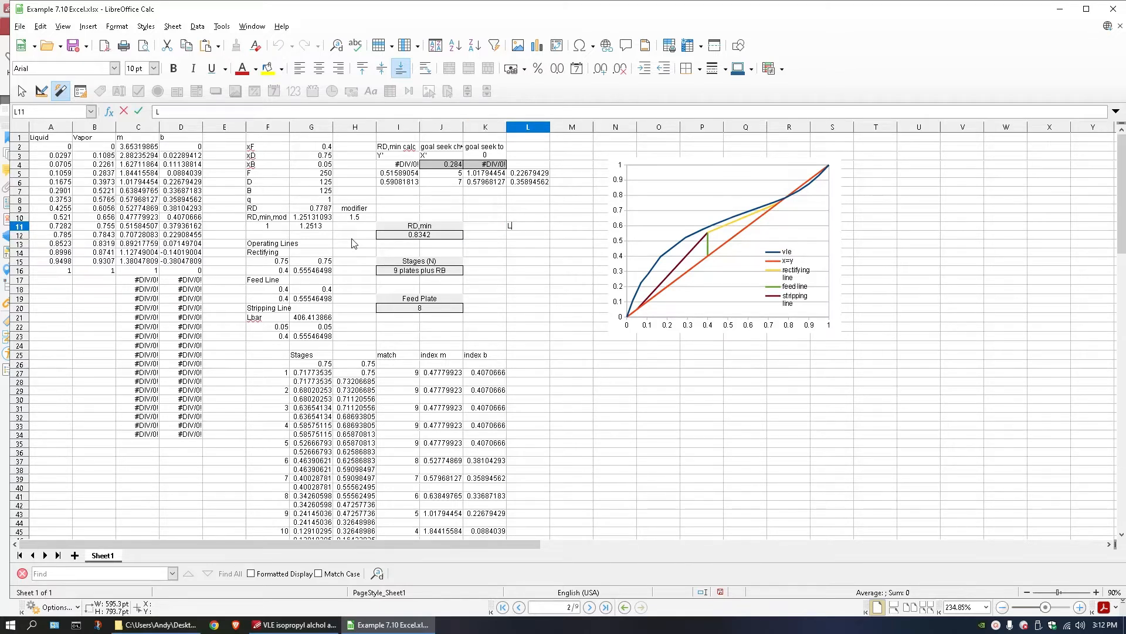
key(Return)
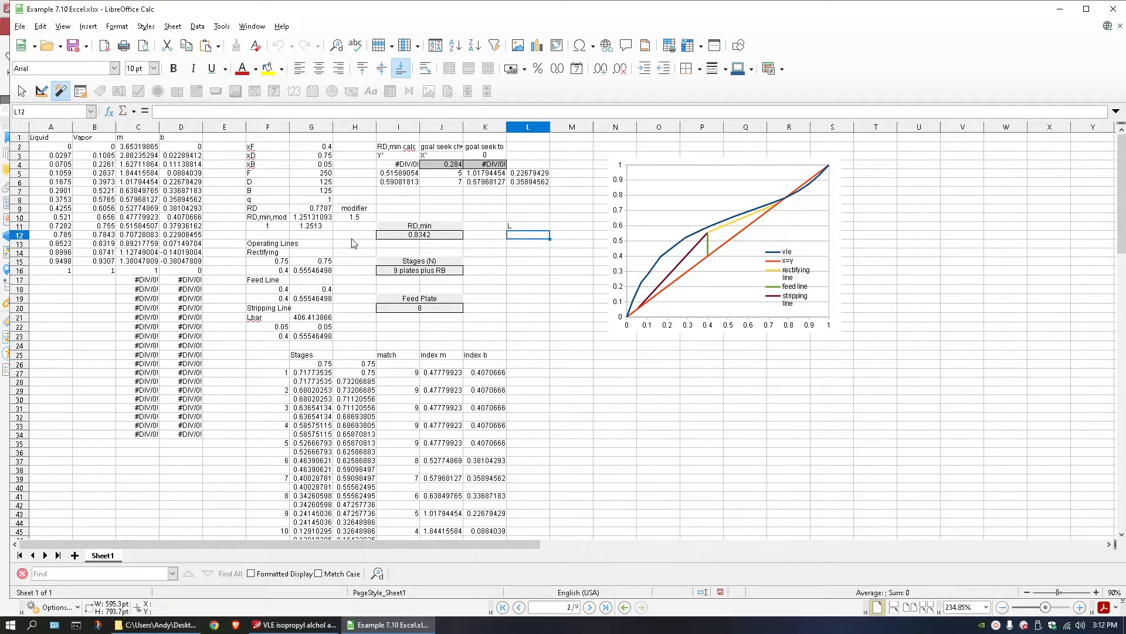
text(V)
key(Return)
text(Lba)
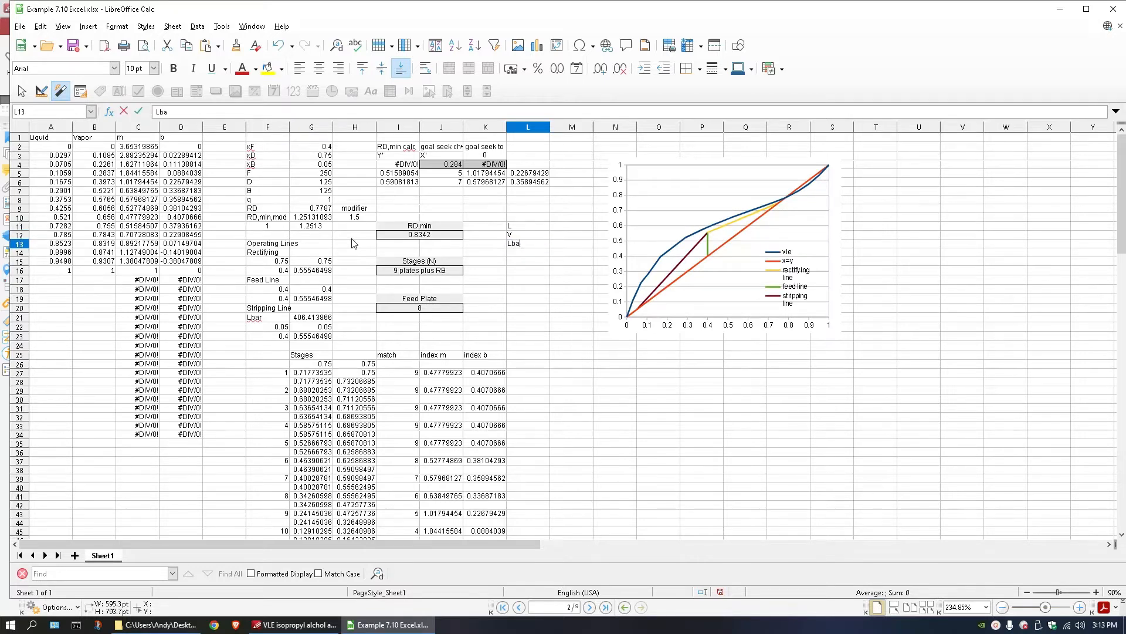
text(r)
key(Return)
text(Bbar)
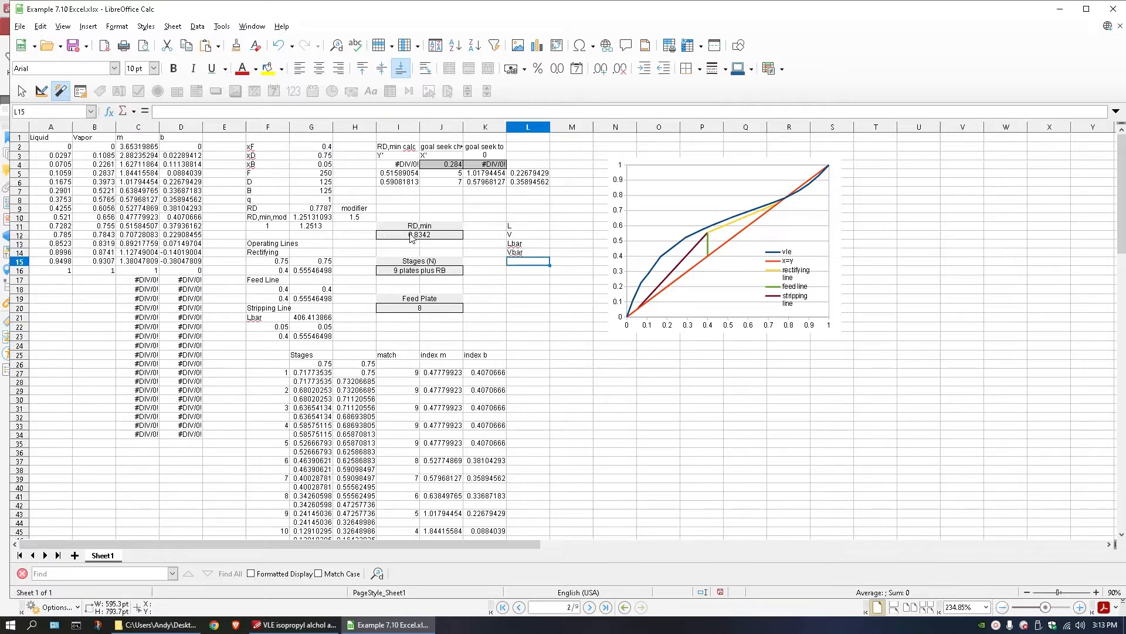
Calculate L in M11 by multiplying the distillate rate in G6 by the active reflux ratio in G11.
click(556, 238)
double_click(557, 233)
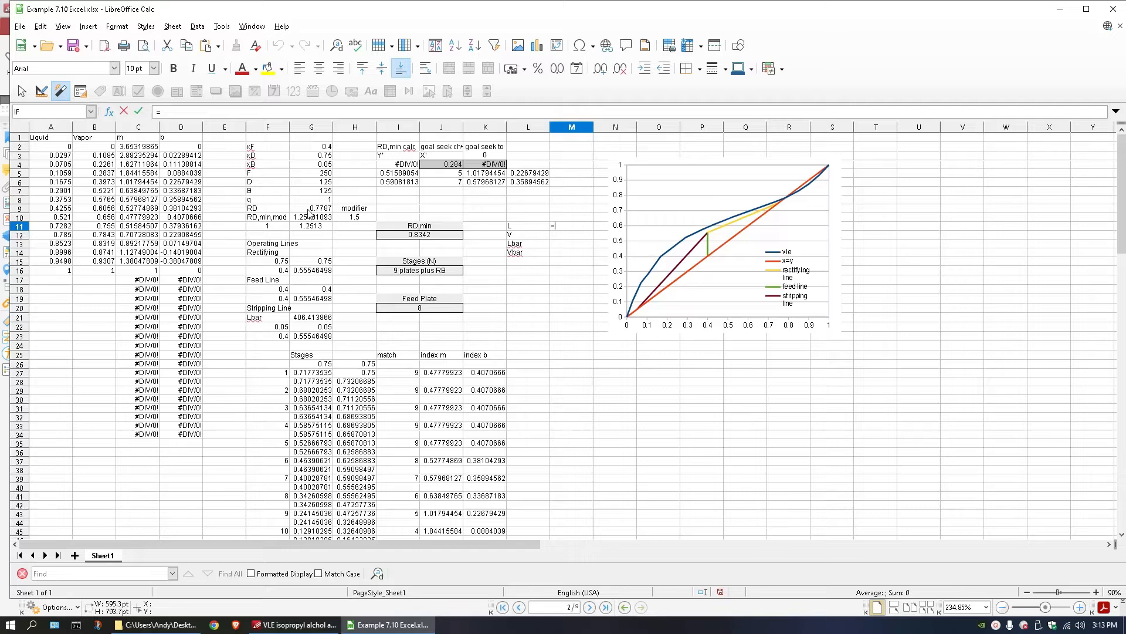
click(313, 183)
click(311, 226)
key(Return)
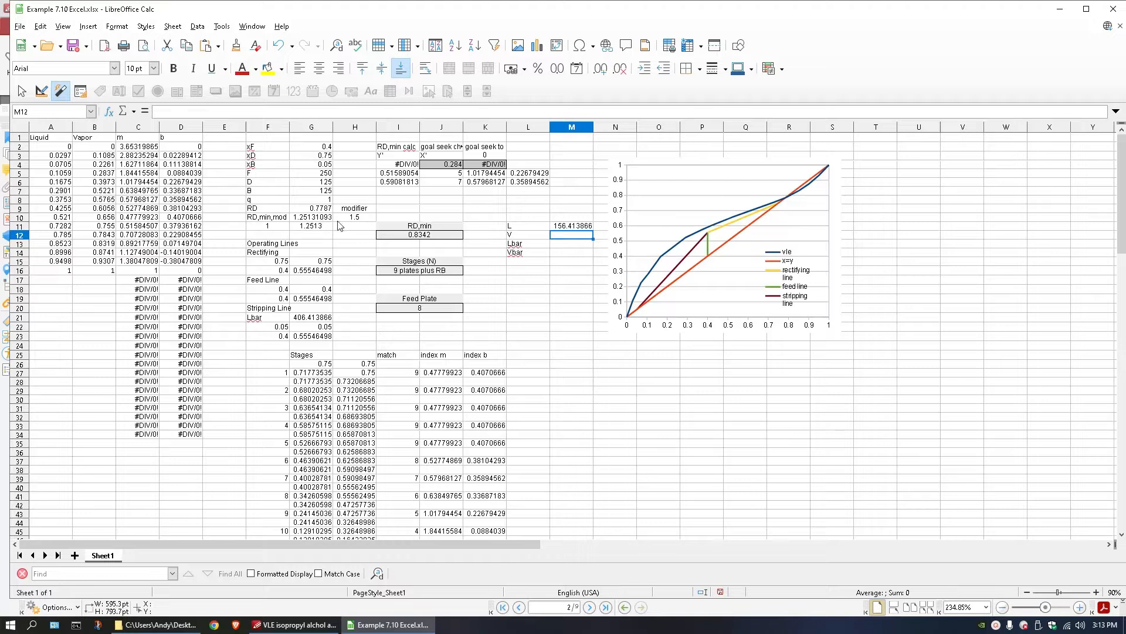
Set the reflux-ratio switch in F11 to 0.
double_click(316, 209)
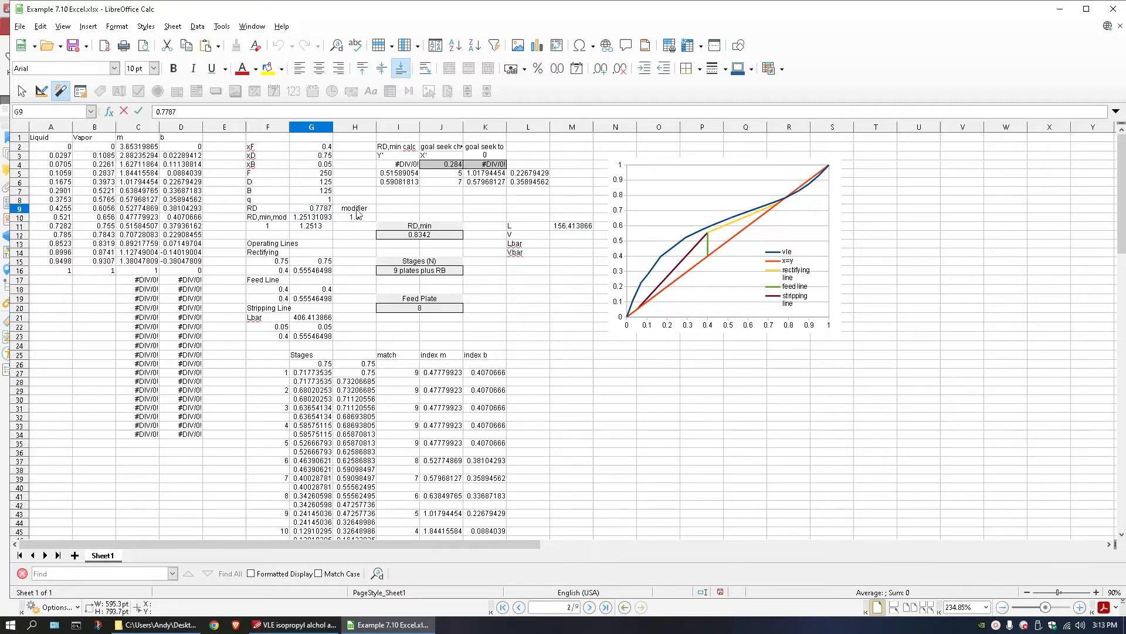
click(268, 225)
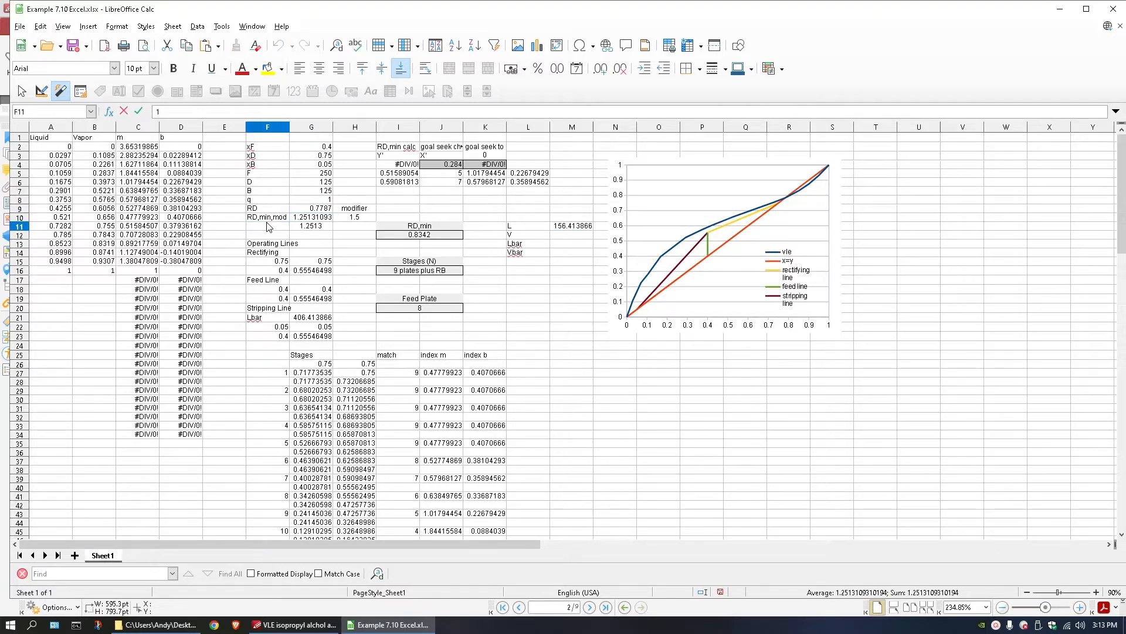
text(0)
key(Return)
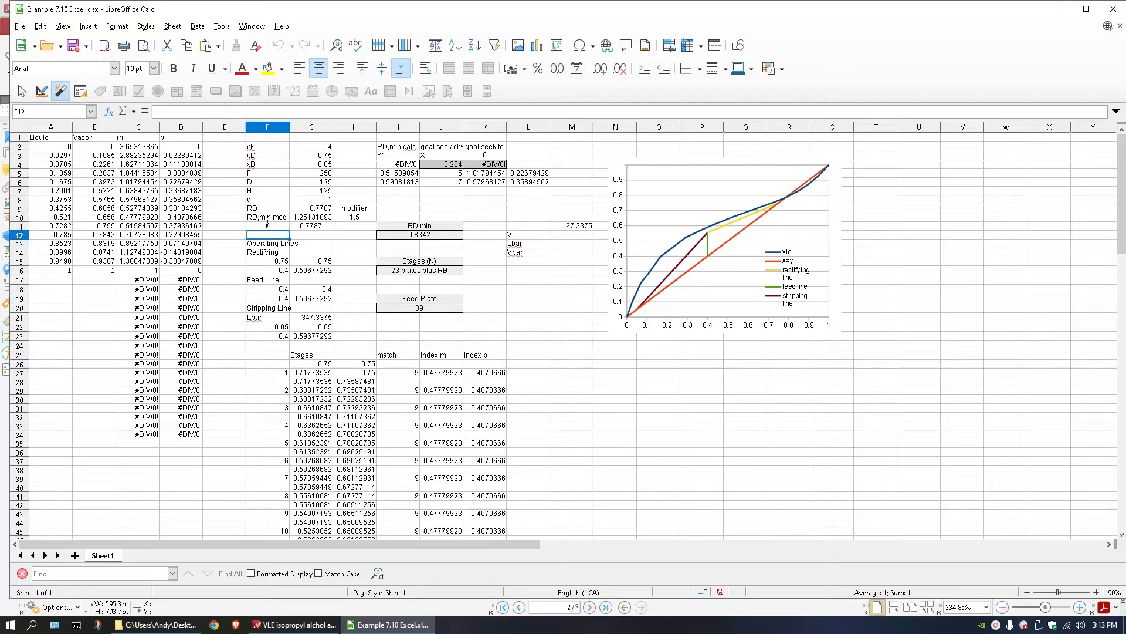
Compare the reflux ratios in G9 and G11, and set the switch in F11 back to 1.
click(315, 215)
click(313, 210)
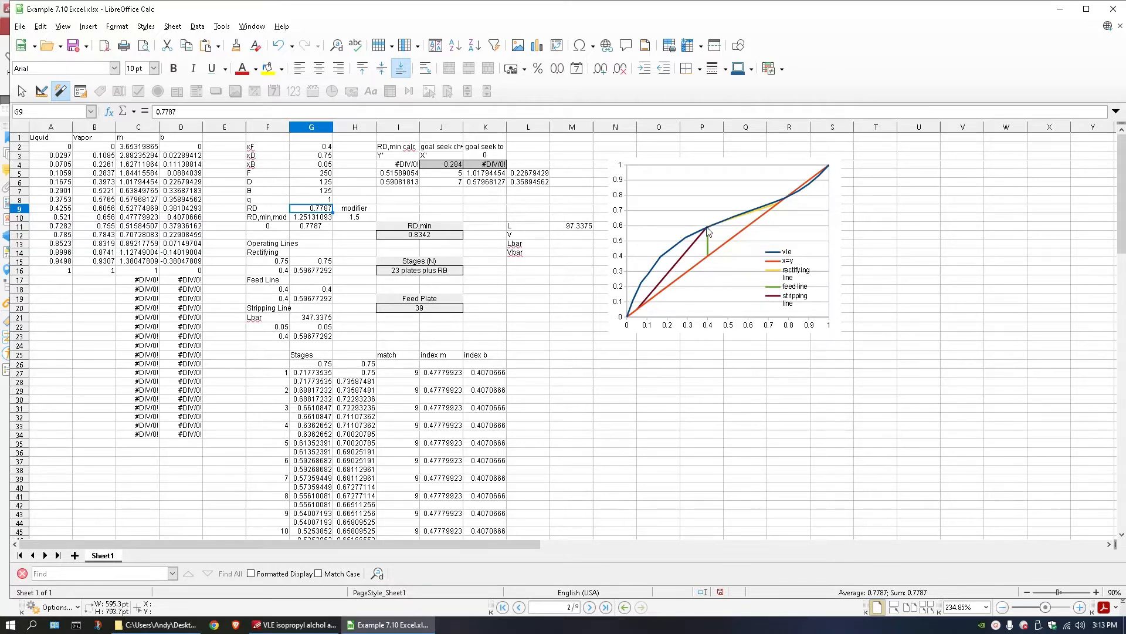
click(303, 227)
double_click(271, 228)
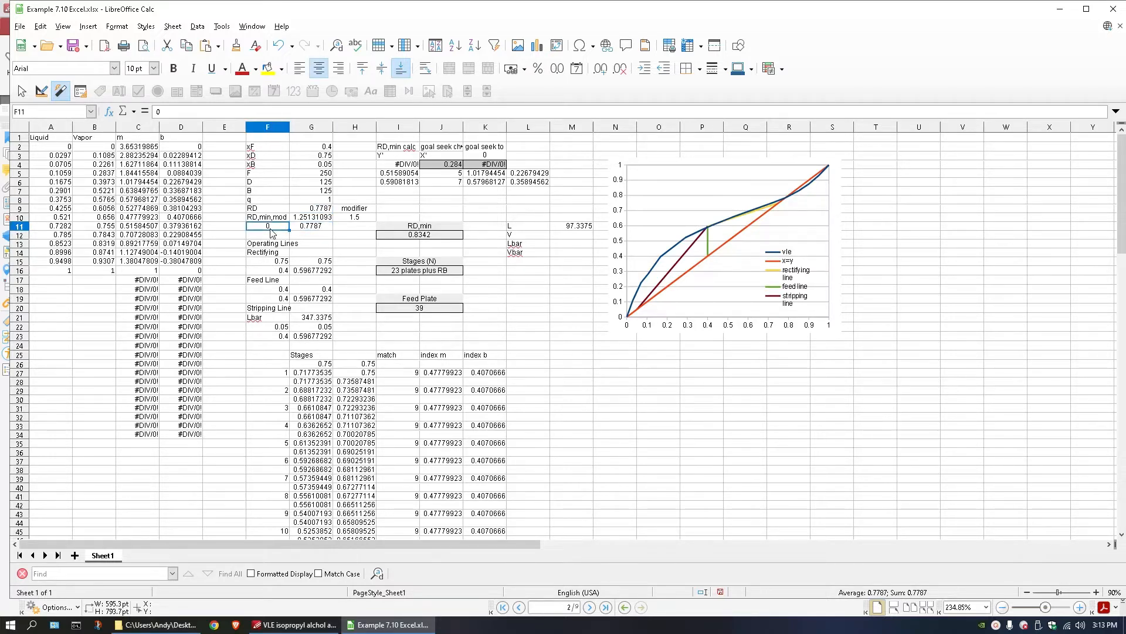
text(1)
key(Return)
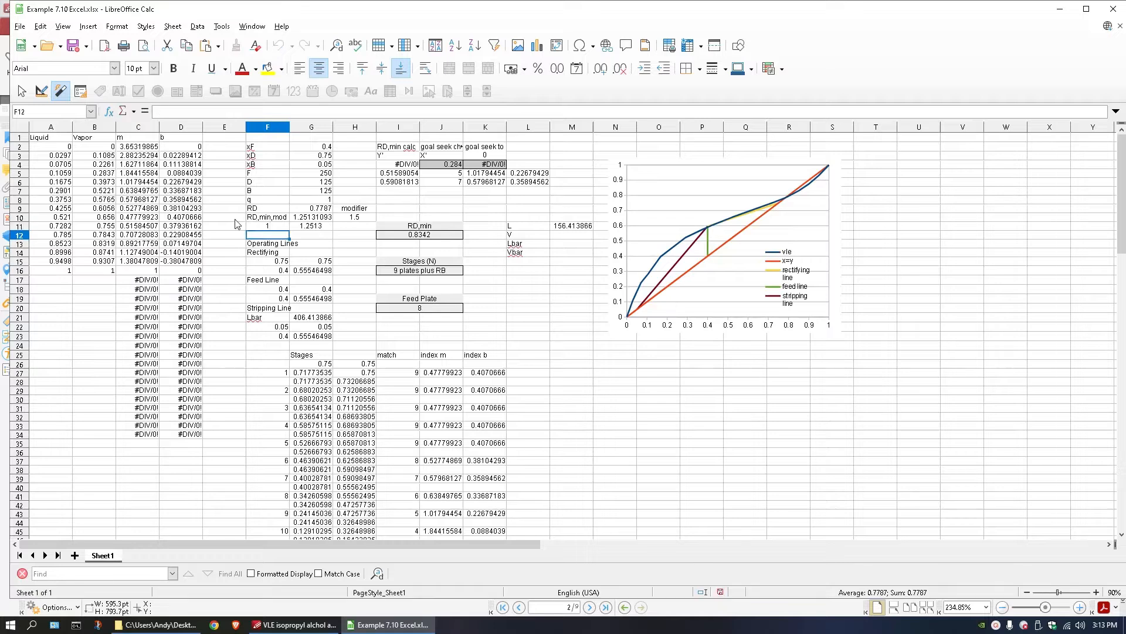
Examine the formulas for the modified reflux ratio in G10 and for L in M11.
double_click(320, 218)
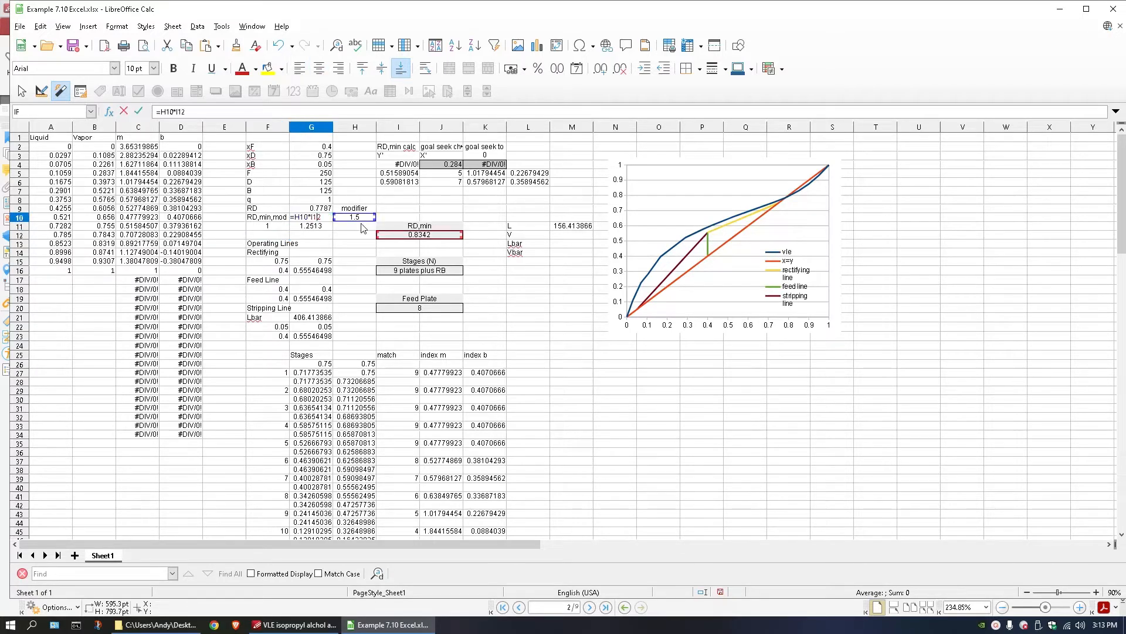
key(Return)
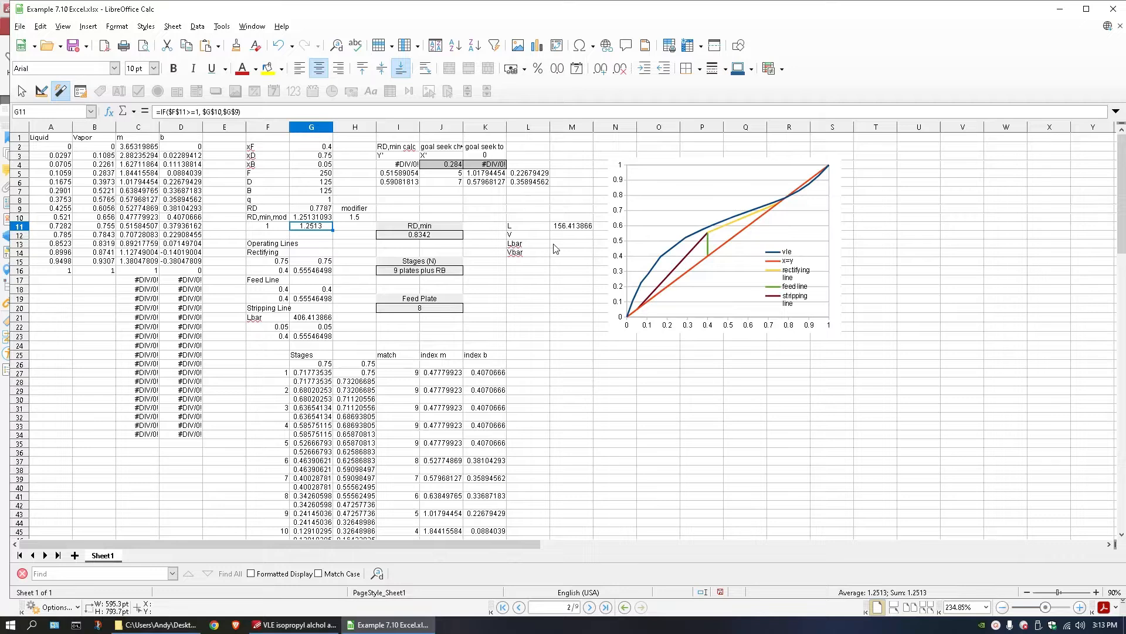
click(556, 226)
text(=G6*G11)
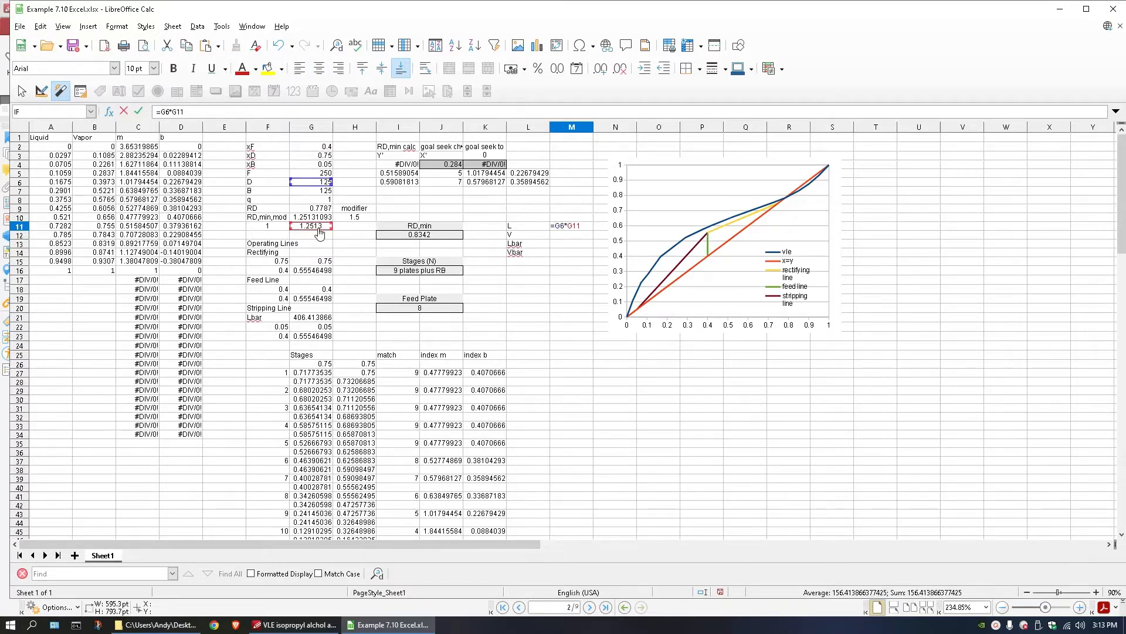
key(Return)
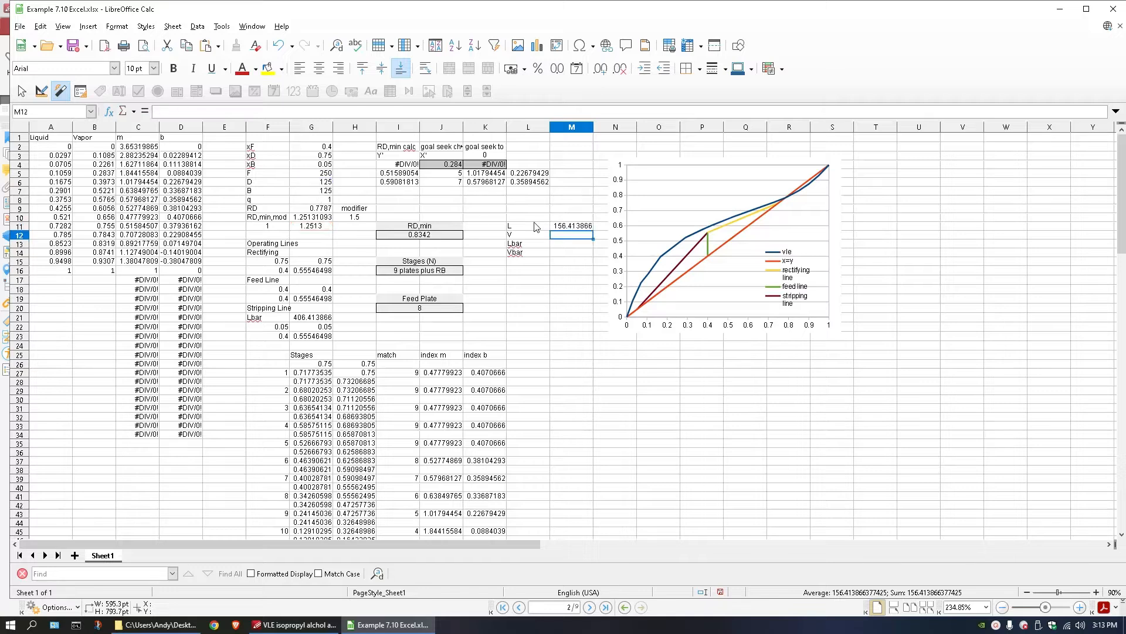
Calculate V in M12 as one plus the active reflux ratio in G11, multiplied by the distillate rate in G6.
text(=)
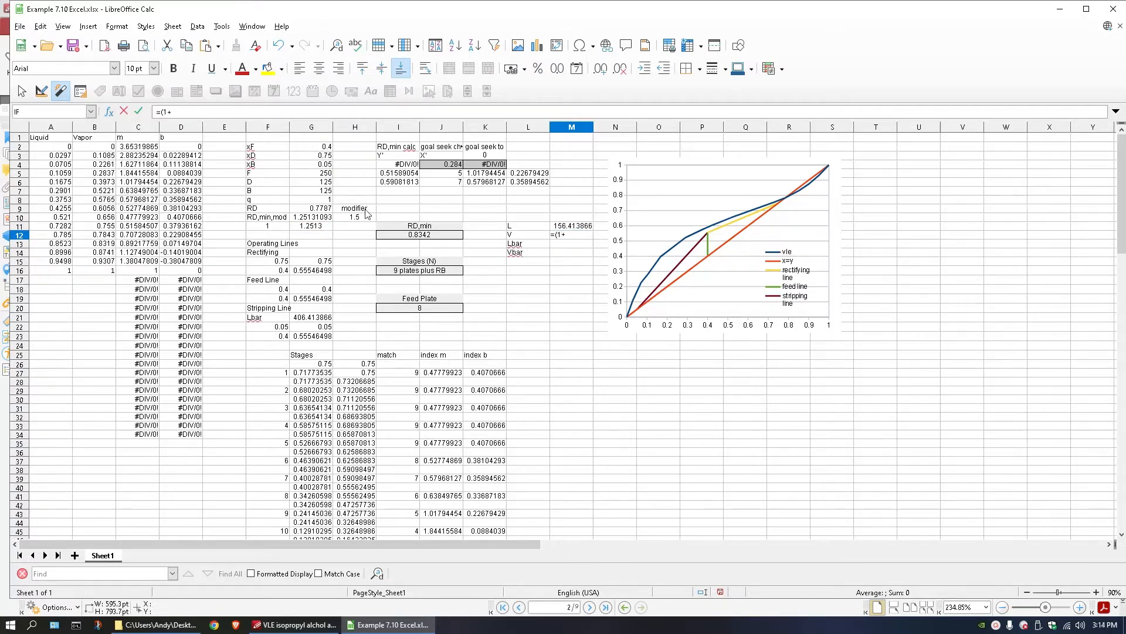
text((1+)
click(322, 227)
text()*)
click(326, 183)
key(Return)
Link Lbar in M13 to the stripping-line Lbar value in G21.
double_click(568, 247)
text(=)
click(311, 323)
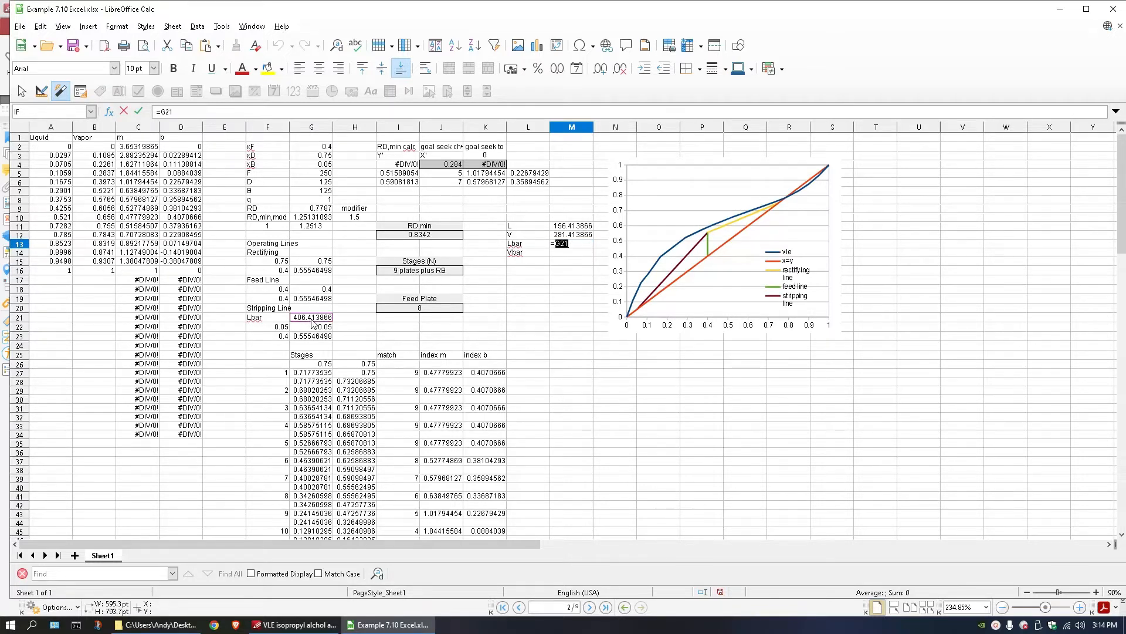
key(Return)
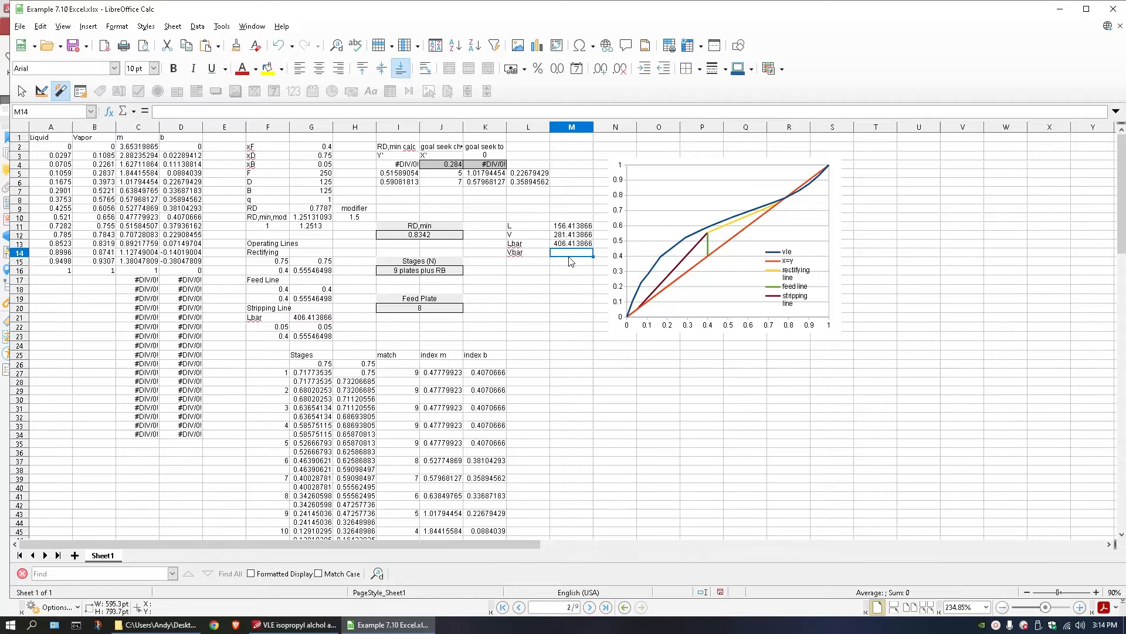
Calculate Vbar in M14 as V in M12 plus (1-G8) multiplied by the feed rate in G5.
text(=)
click(574, 235)
text(+(1-)
click(324, 199)
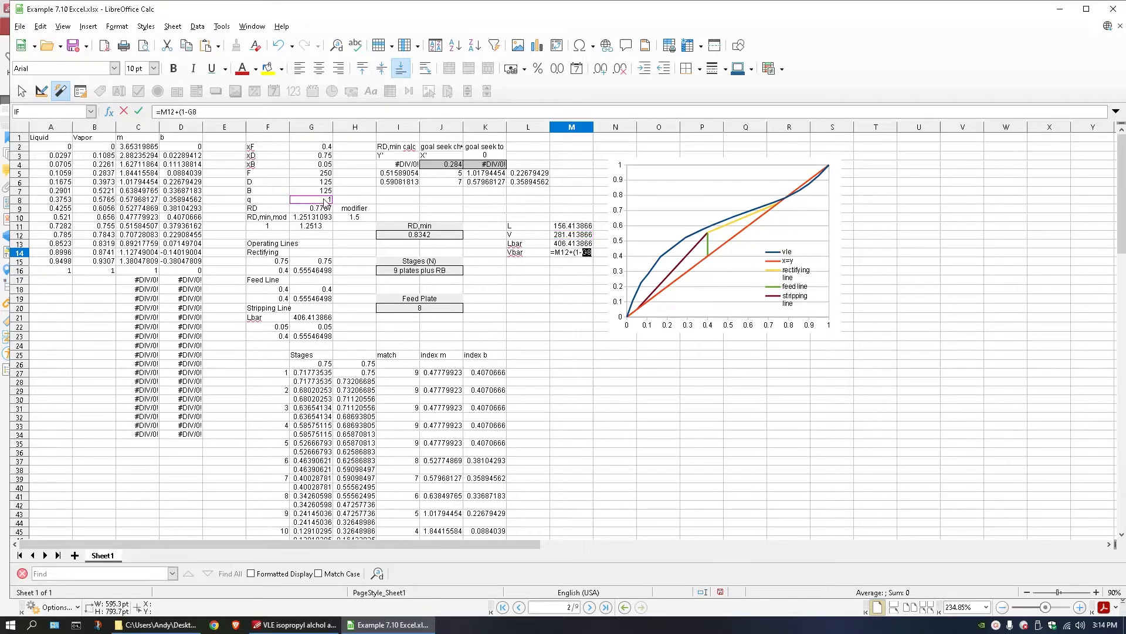
text()*)
click(321, 173)
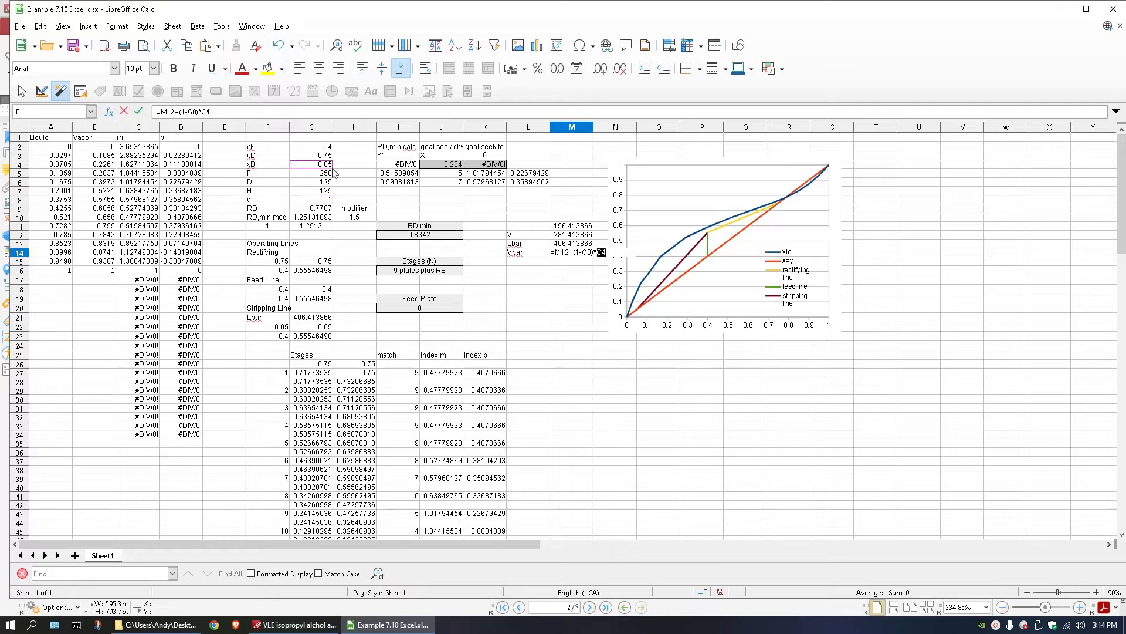
key(Return)
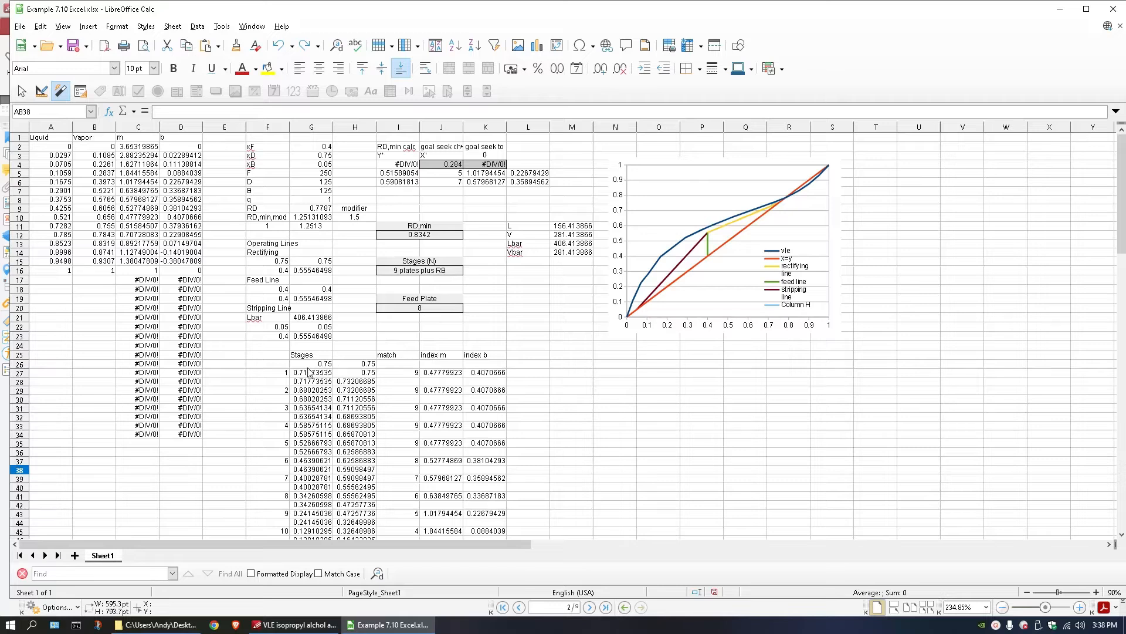
Delete the stage calculations in F29:K104, keeping only the first stage's rows.
drag(281, 364, 364, 418)
click(321, 390)
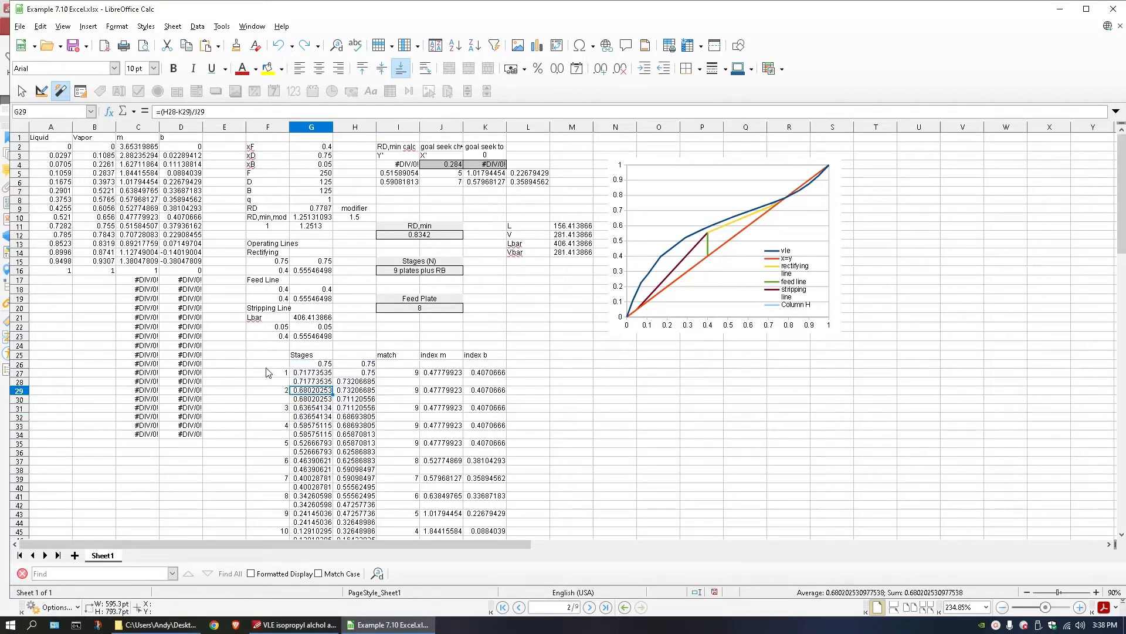
drag(271, 389, 485, 239)
key(Delete)
scroll(485, 239, up, 12)
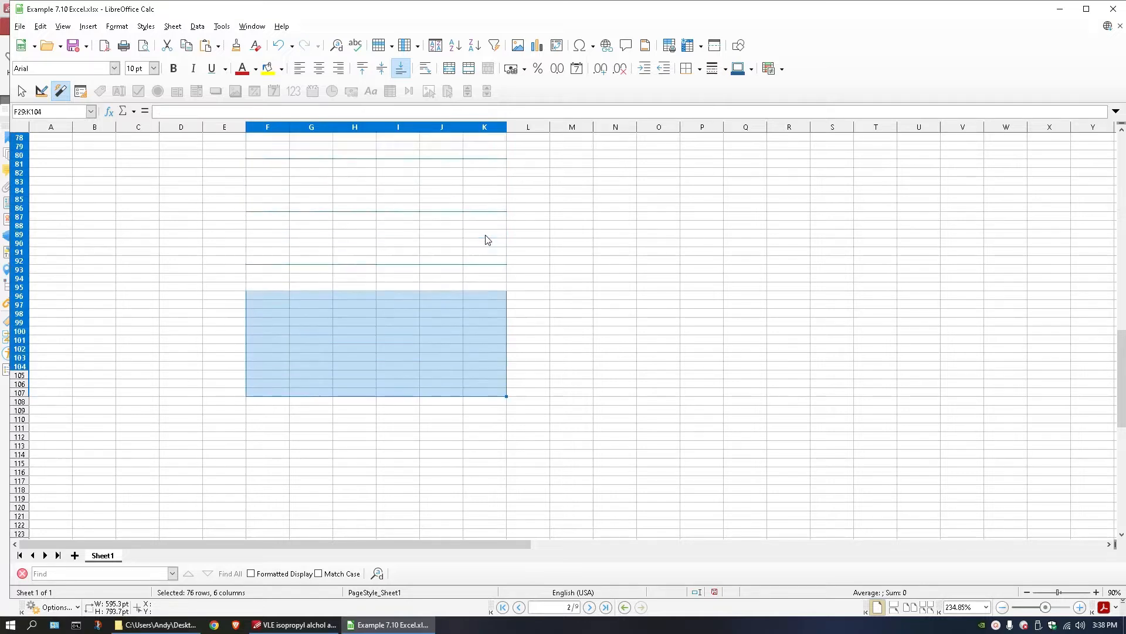
scroll(486, 240, up, 18)
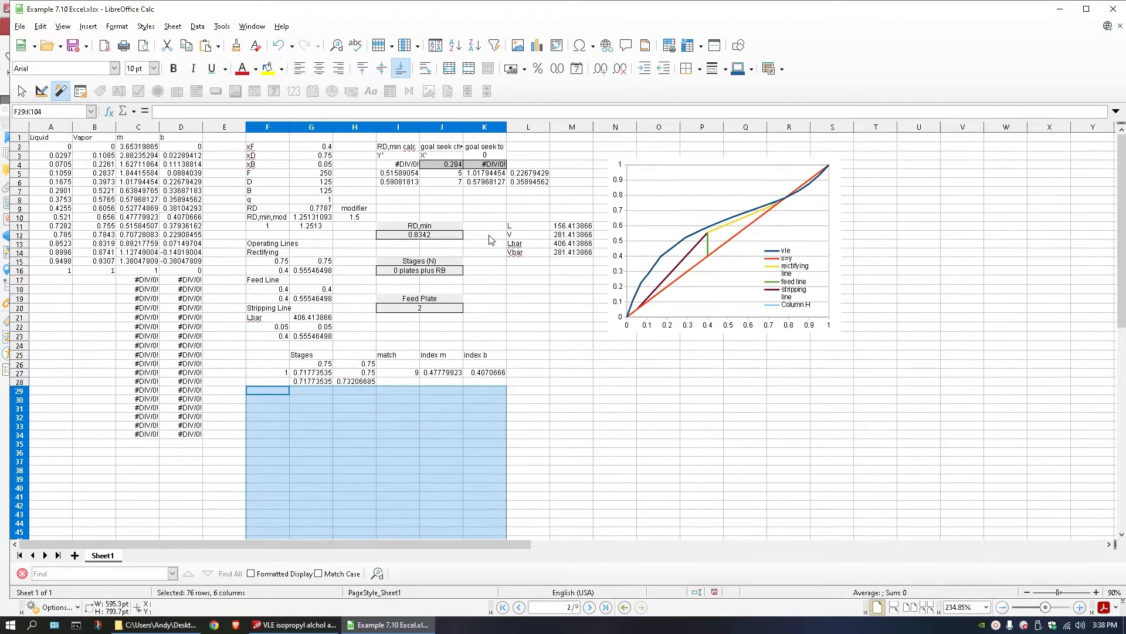
Start the stage calculation from the bottoms composition by linking G26 to xB in G4.
click(311, 365)
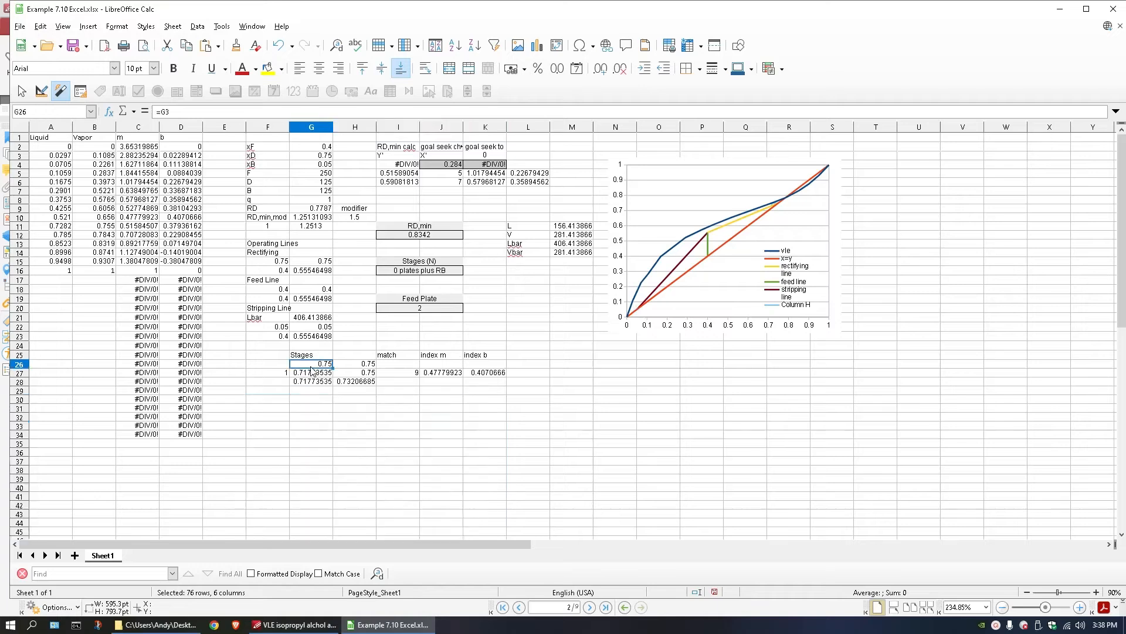
text(=G3)
double_click(300, 364)
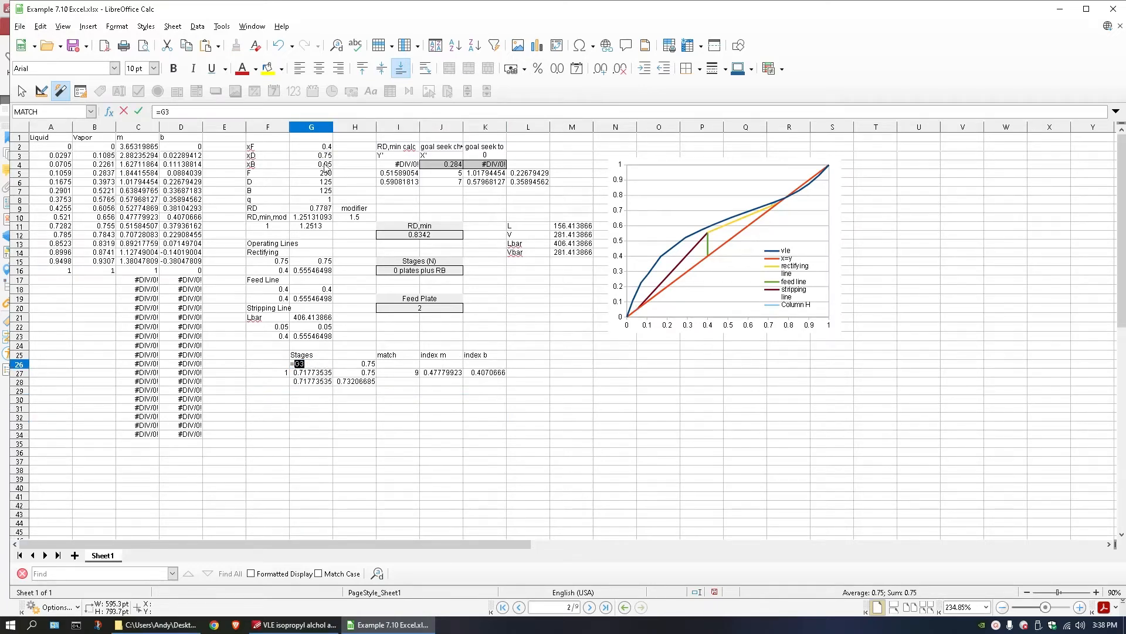
key(Down)
key(Return)
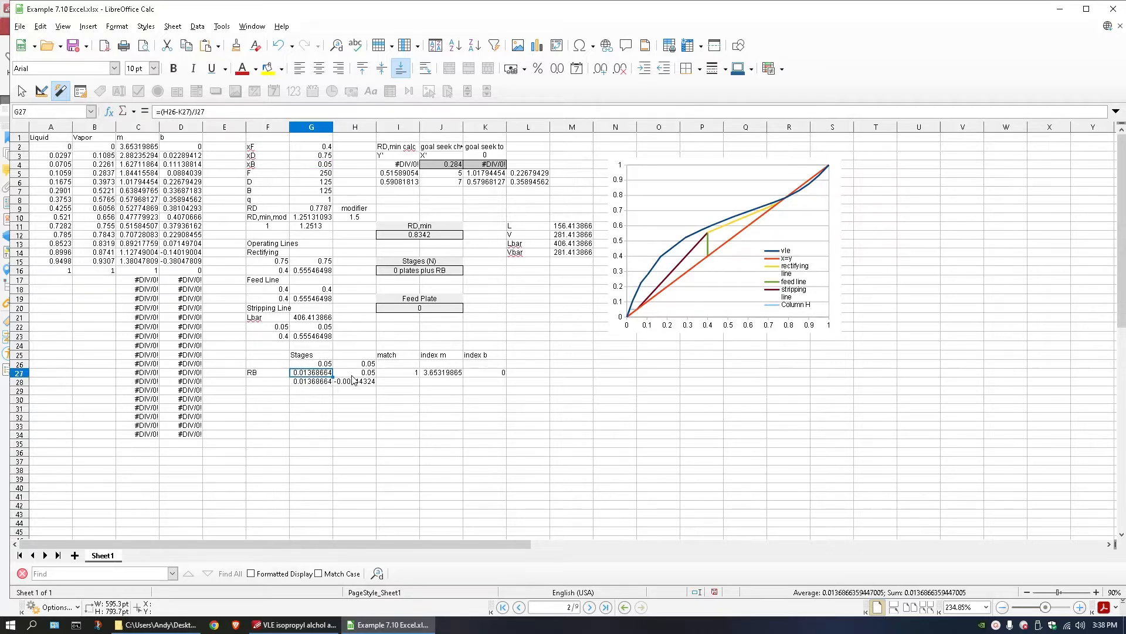
double_click(365, 363)
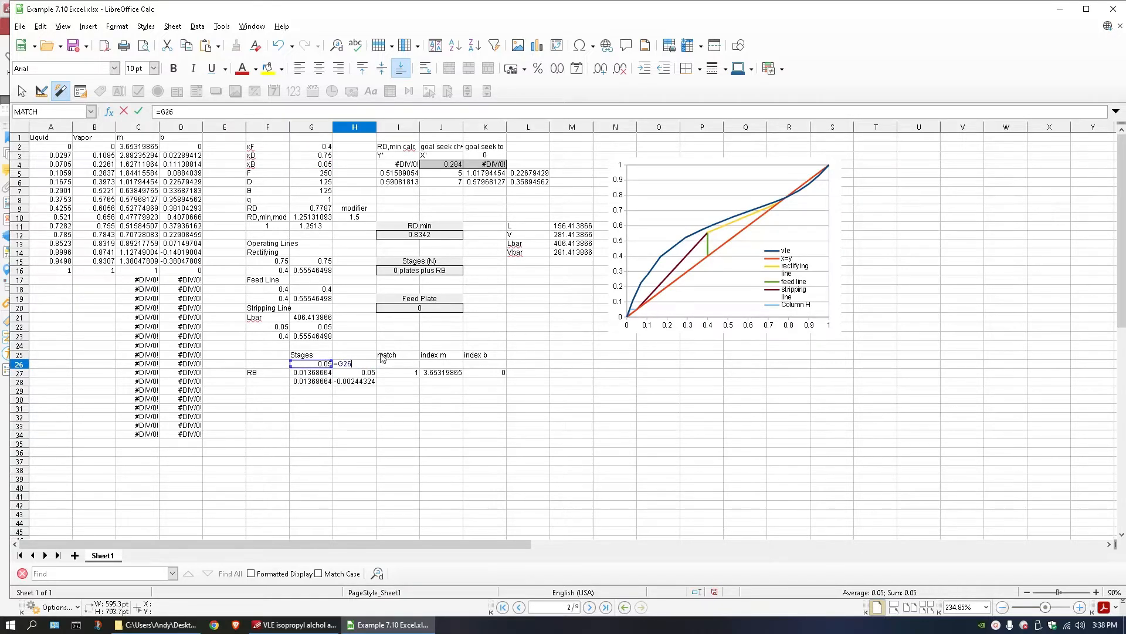
key(Escape)
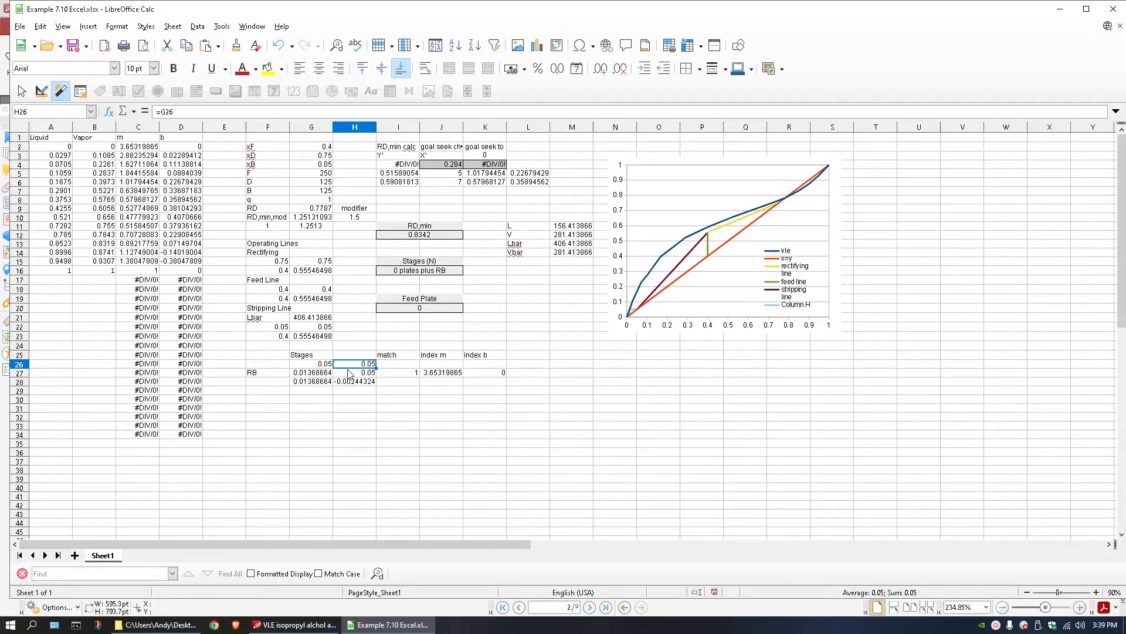
double_click(317, 376)
drag(342, 373, 296, 372)
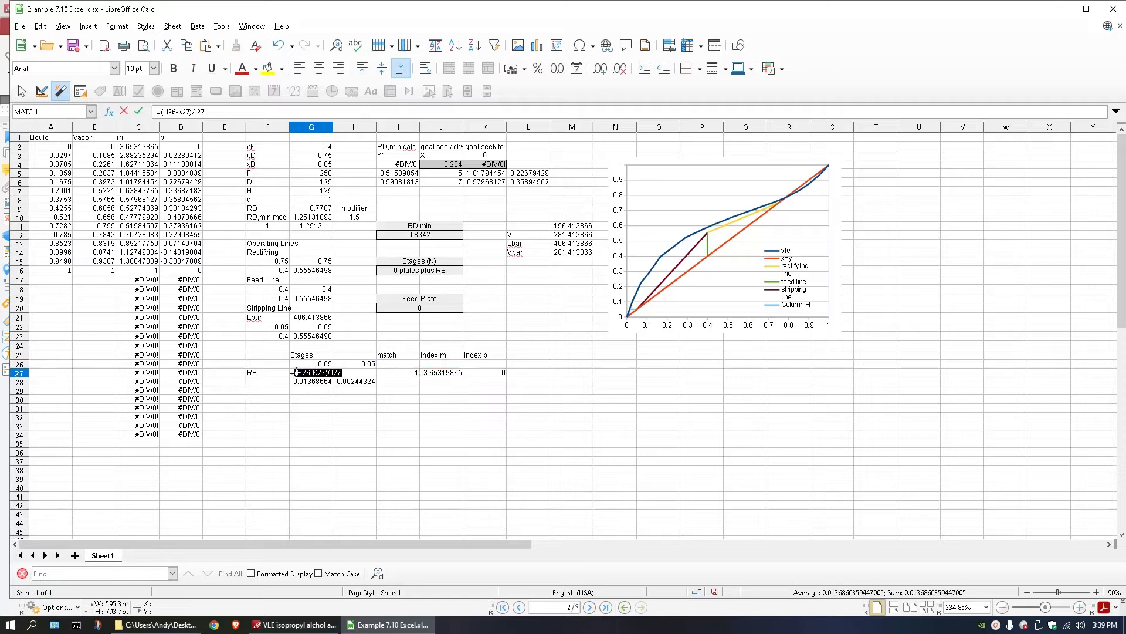
click(680, 273)
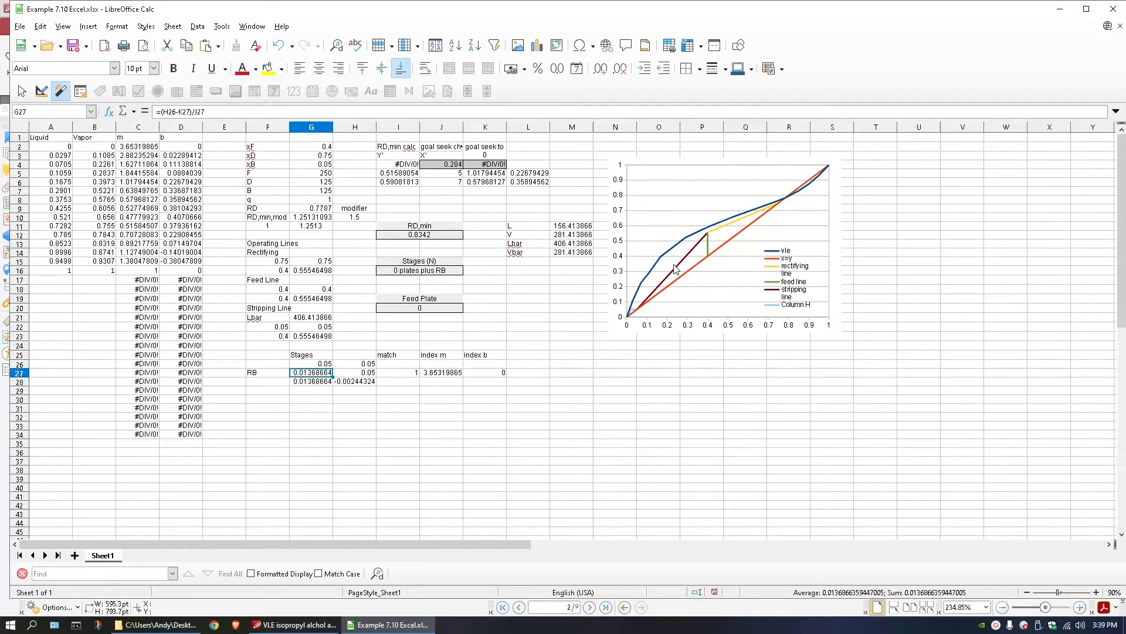
Remove the Column H data series from the equilibrium chart.
double_click(678, 258)
right_click(679, 240)
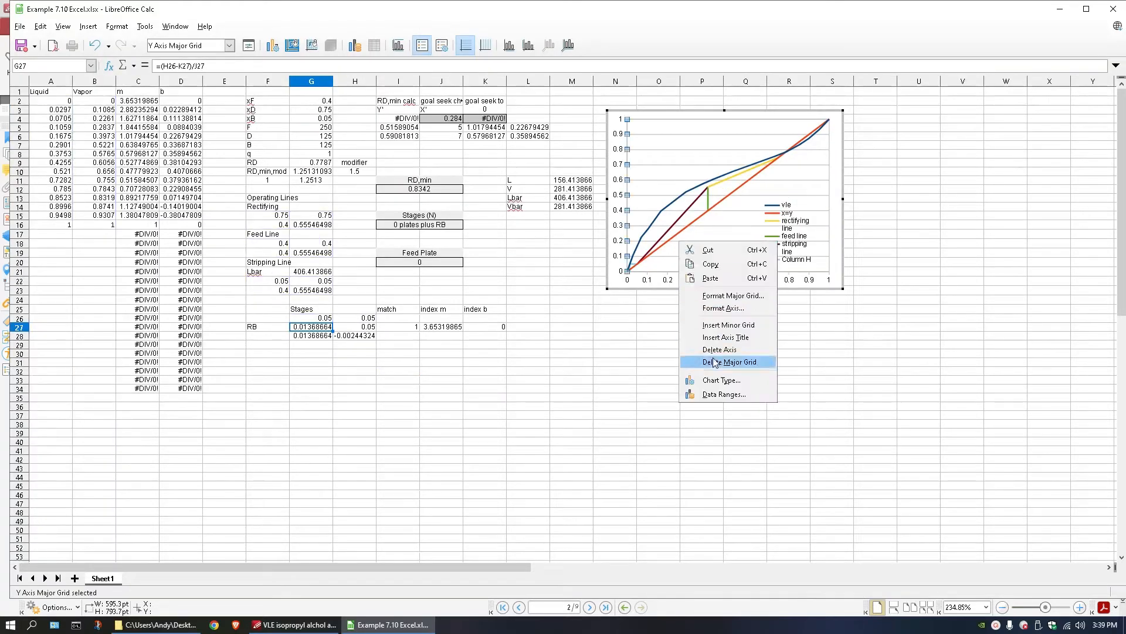
click(716, 393)
click(443, 290)
click(447, 374)
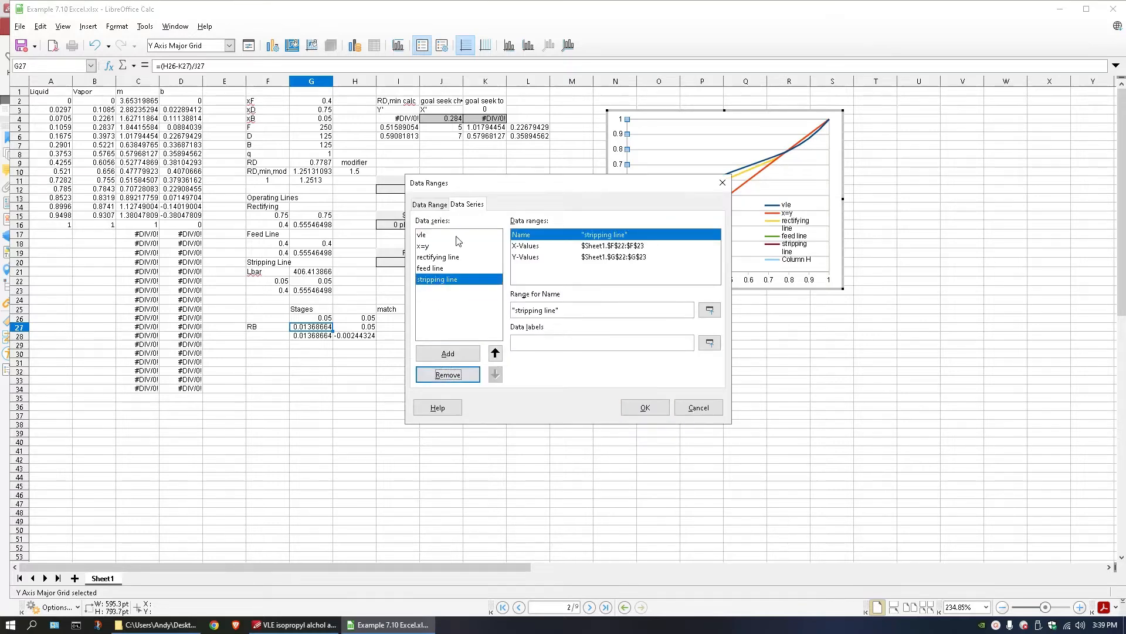
Add a chart series named rb with X-values G26:G28 and Y-values H26:H28.
click(448, 354)
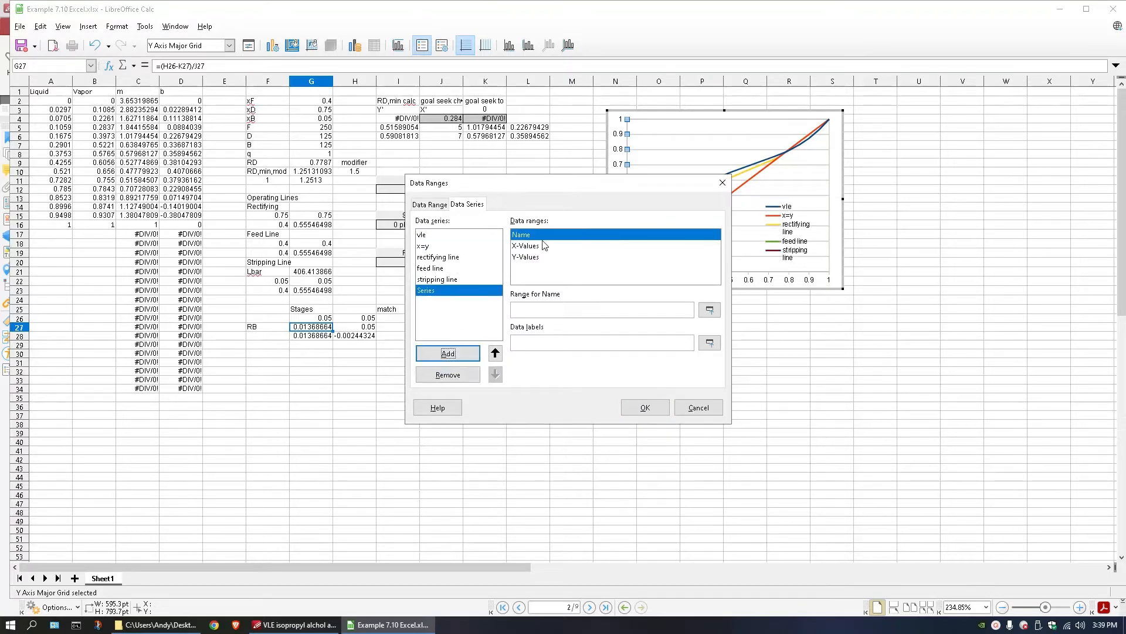
click(562, 311)
text(RB)
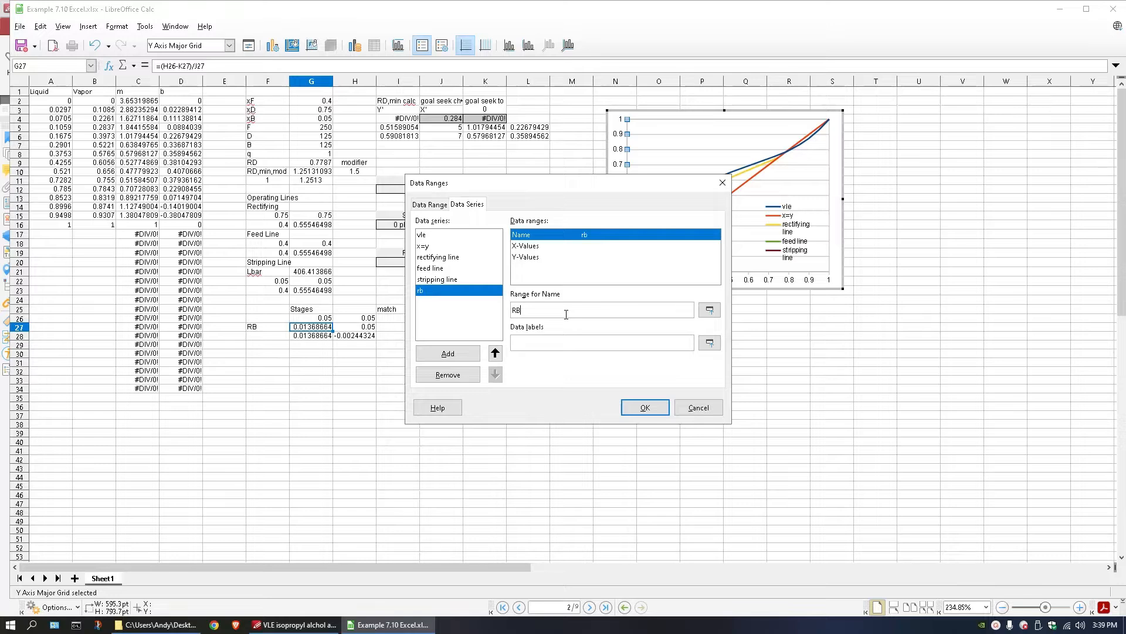
click(548, 246)
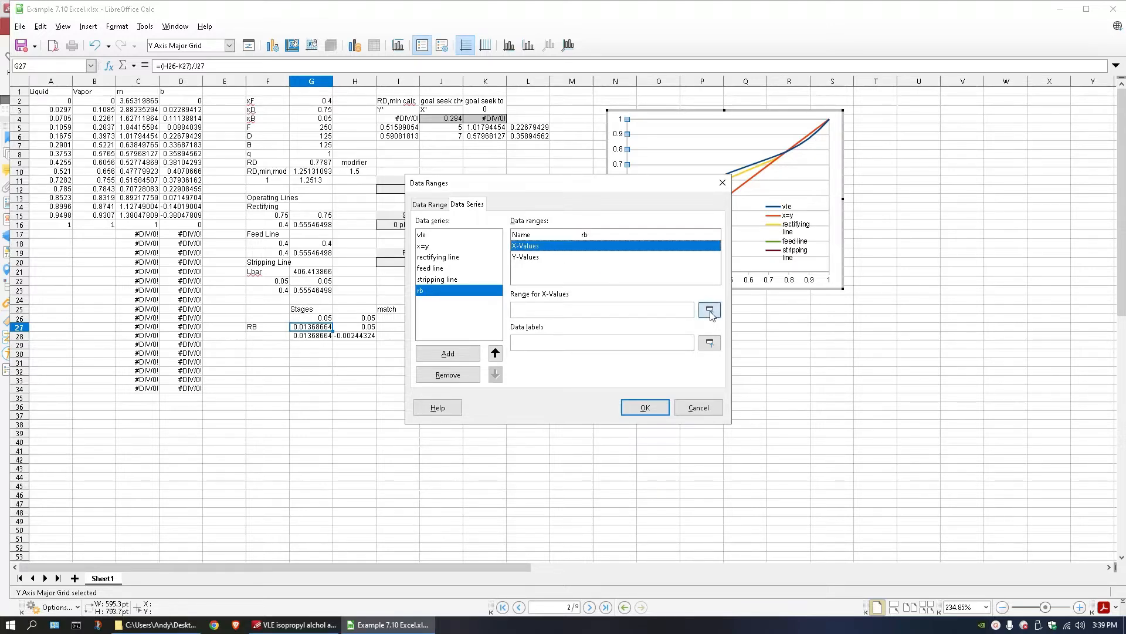
click(710, 309)
drag(322, 317, 357, 335)
click(525, 256)
click(710, 309)
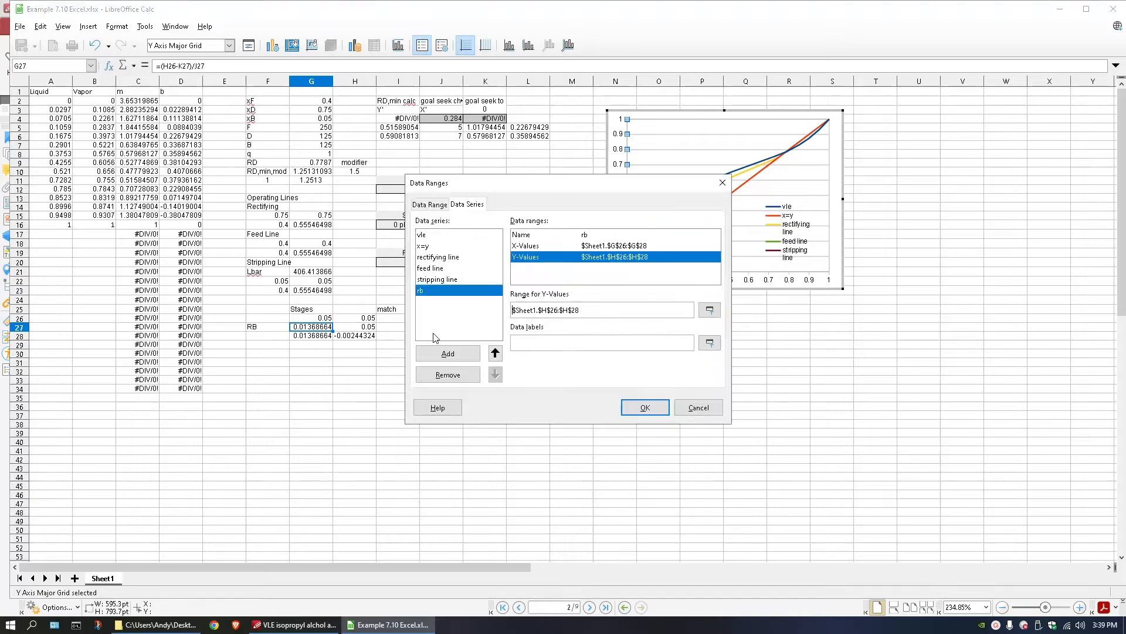
click(643, 407)
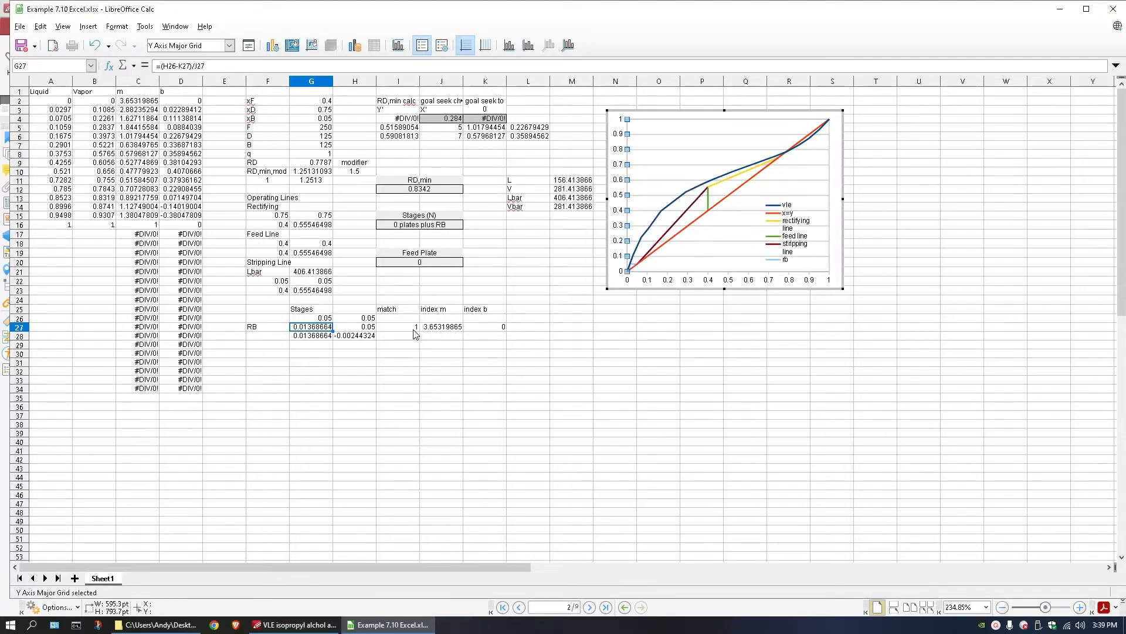
Replace the formula in G27 with a link to the starting composition in G26.
click(328, 336)
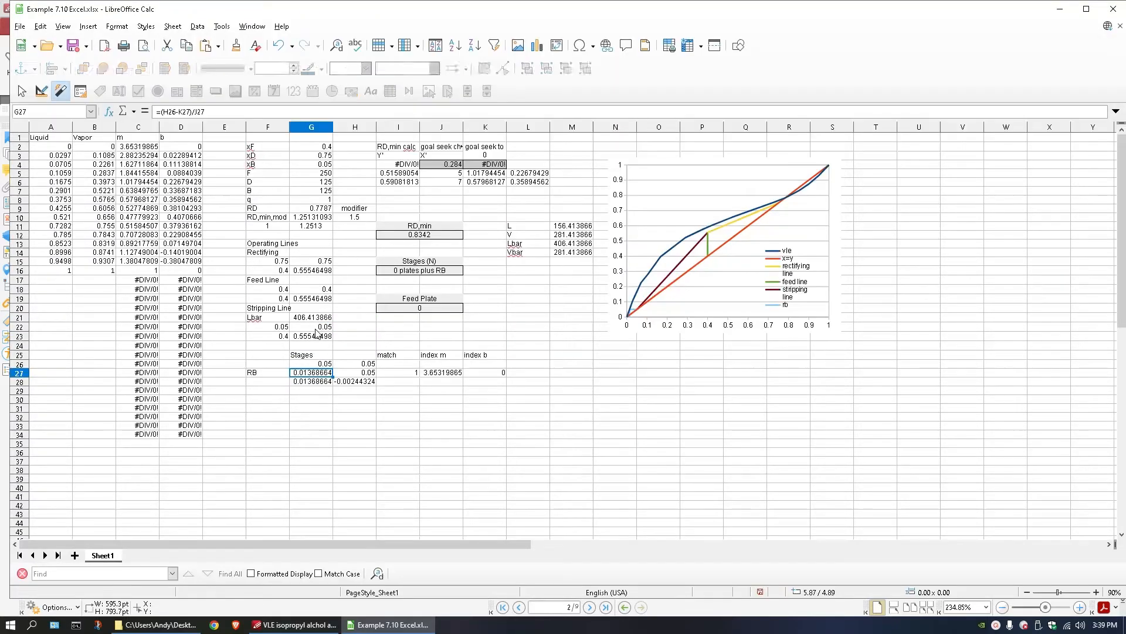
double_click(323, 373)
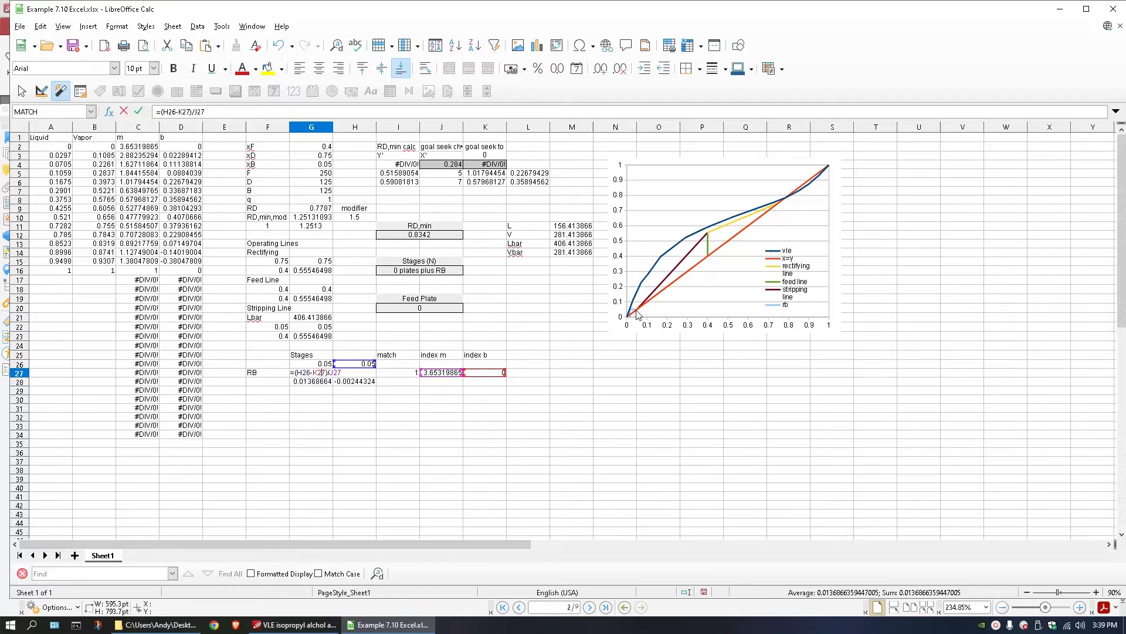
drag(294, 368, 342, 373)
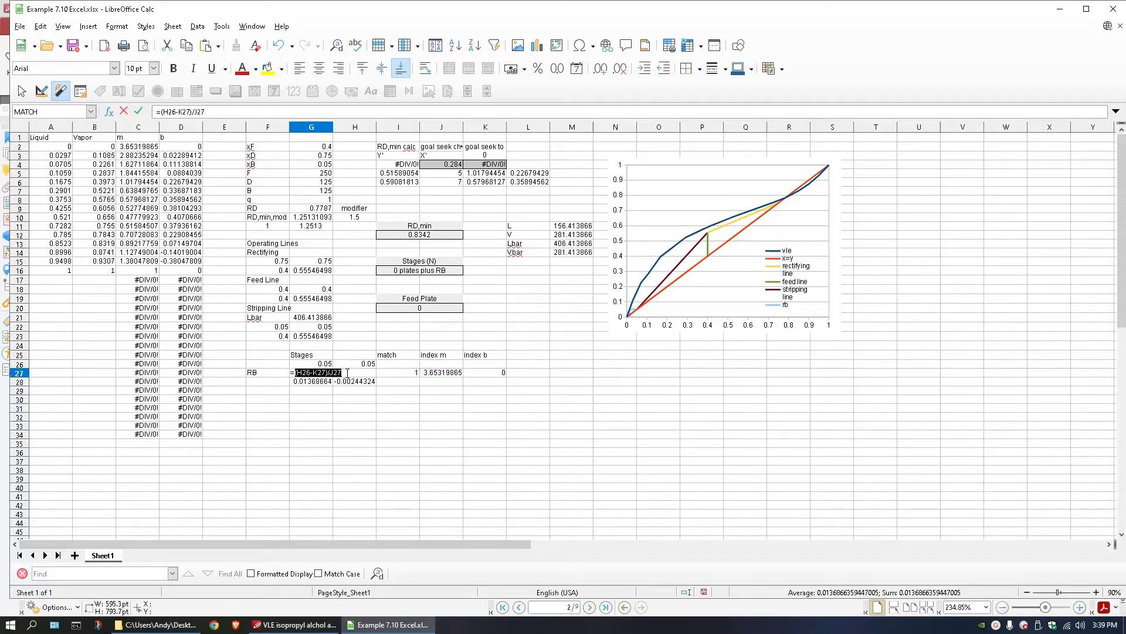
click(317, 364)
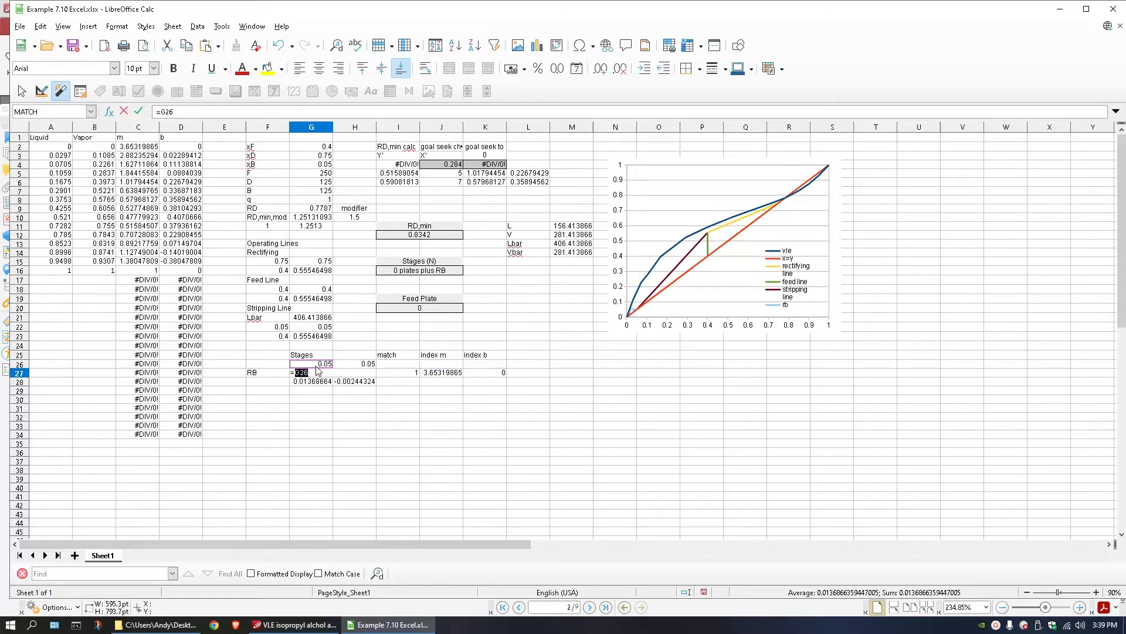
key(Return)
Edit the MATCH formula in I27 to look up G27 in the liquid column range $A$2:$A$60.
click(369, 374)
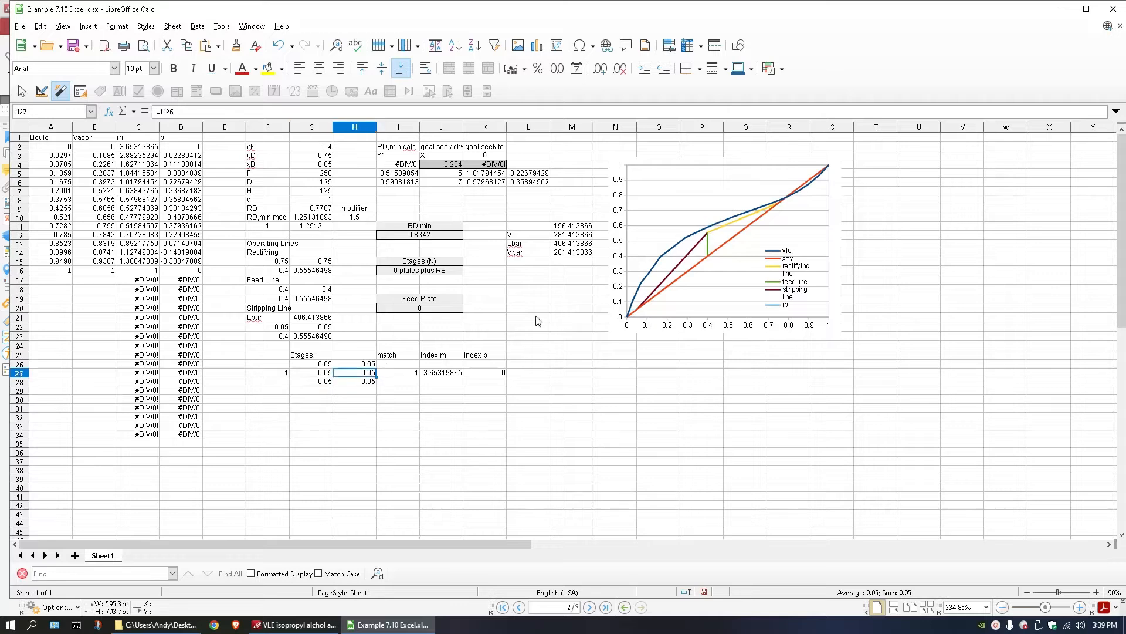
click(418, 374)
double_click(417, 374)
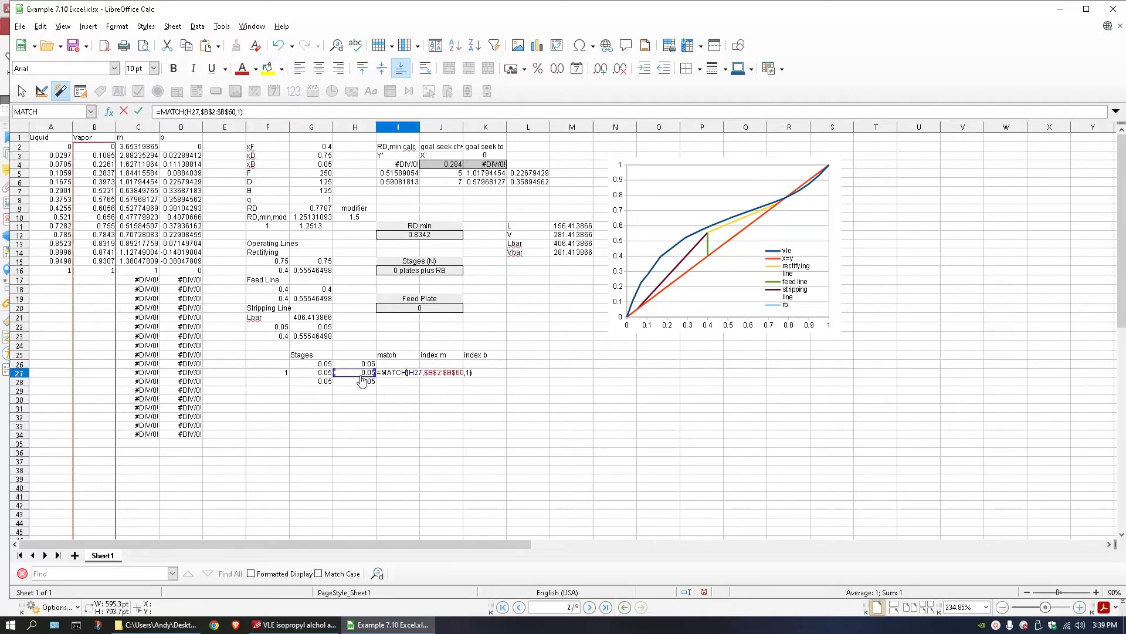
drag(365, 380, 324, 375)
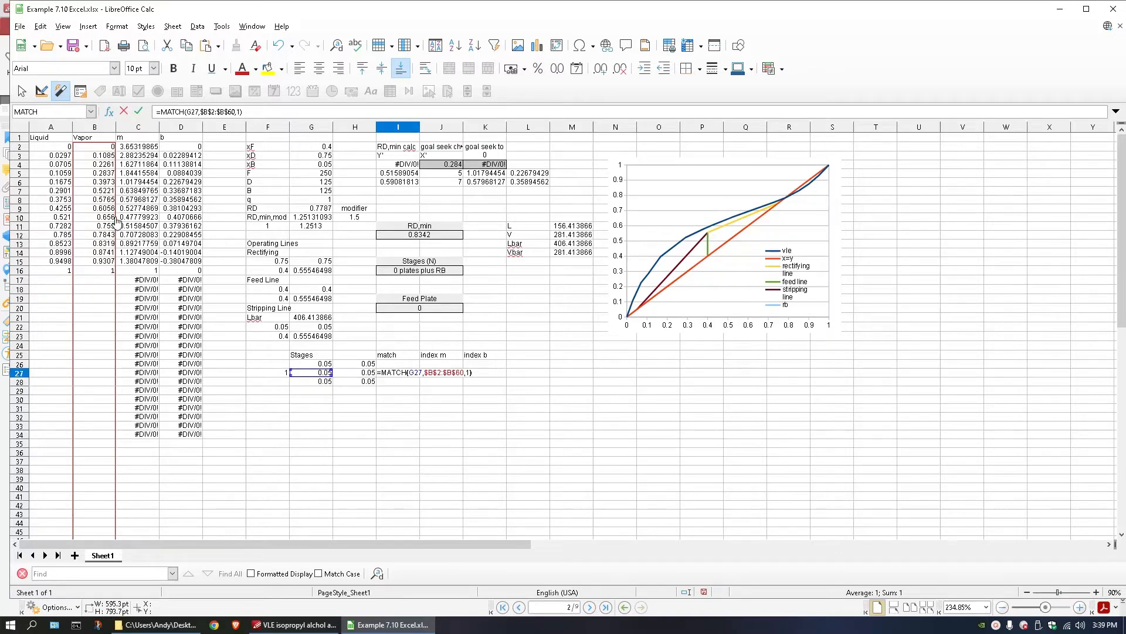
drag(117, 222, 66, 225)
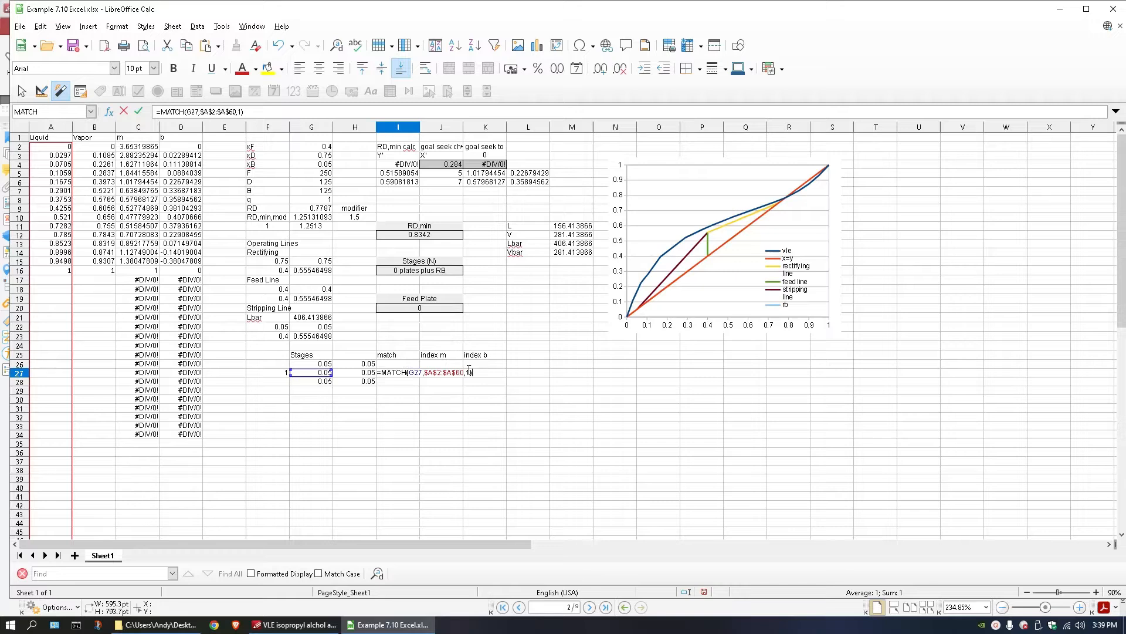
key(Return)
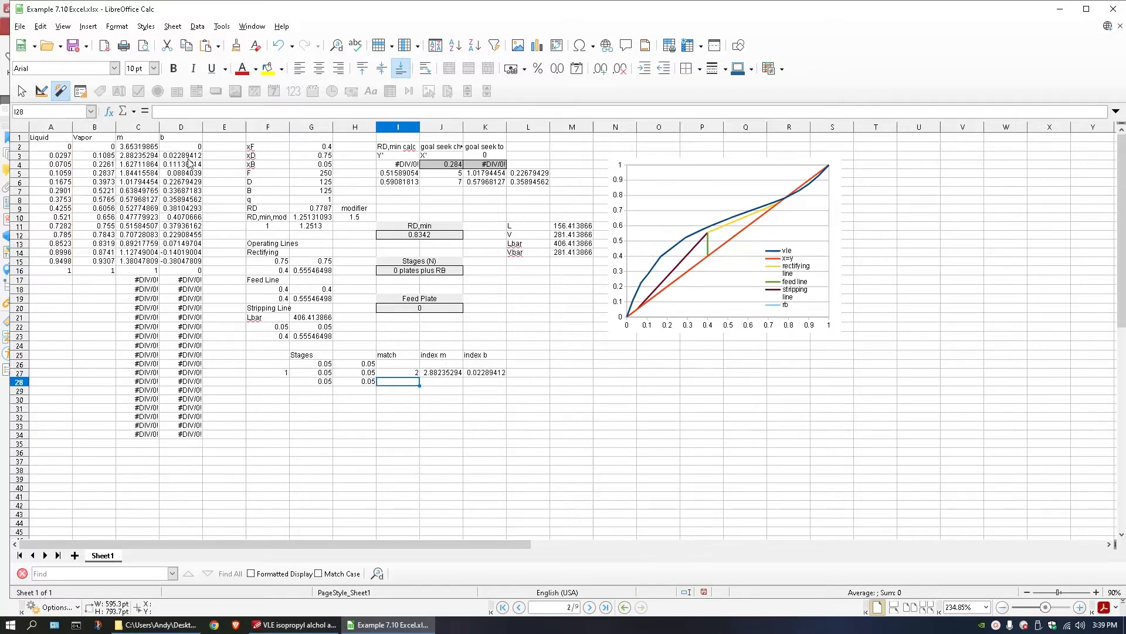
Check the INDEX formulas that retrieve the slope m in J27 and the intercept b in K27.
click(435, 378)
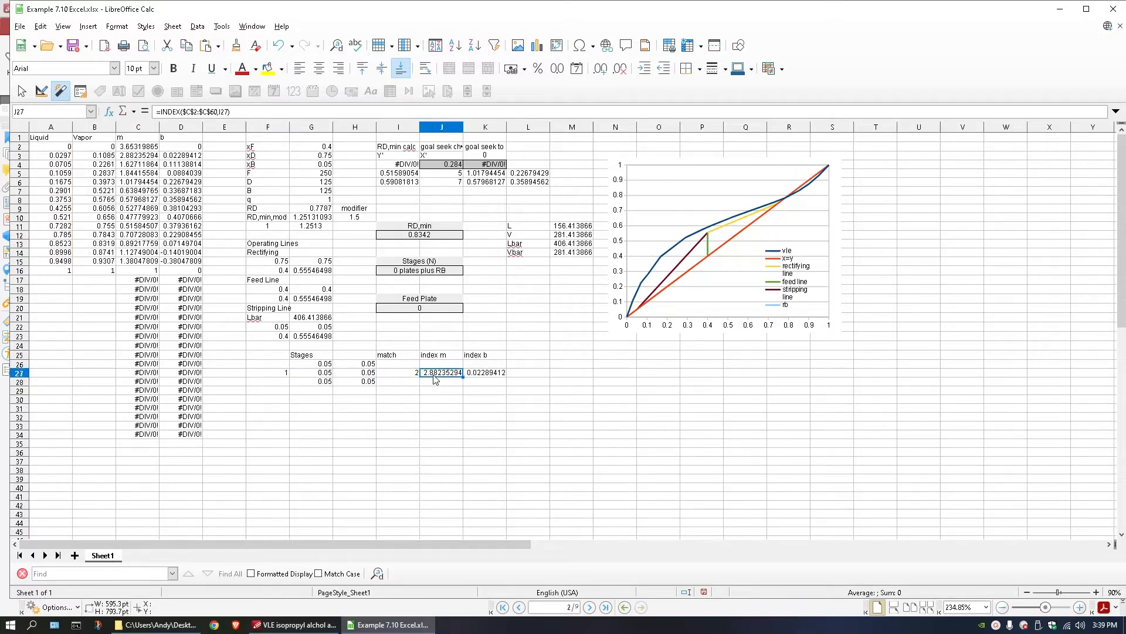
double_click(436, 379)
key(Return)
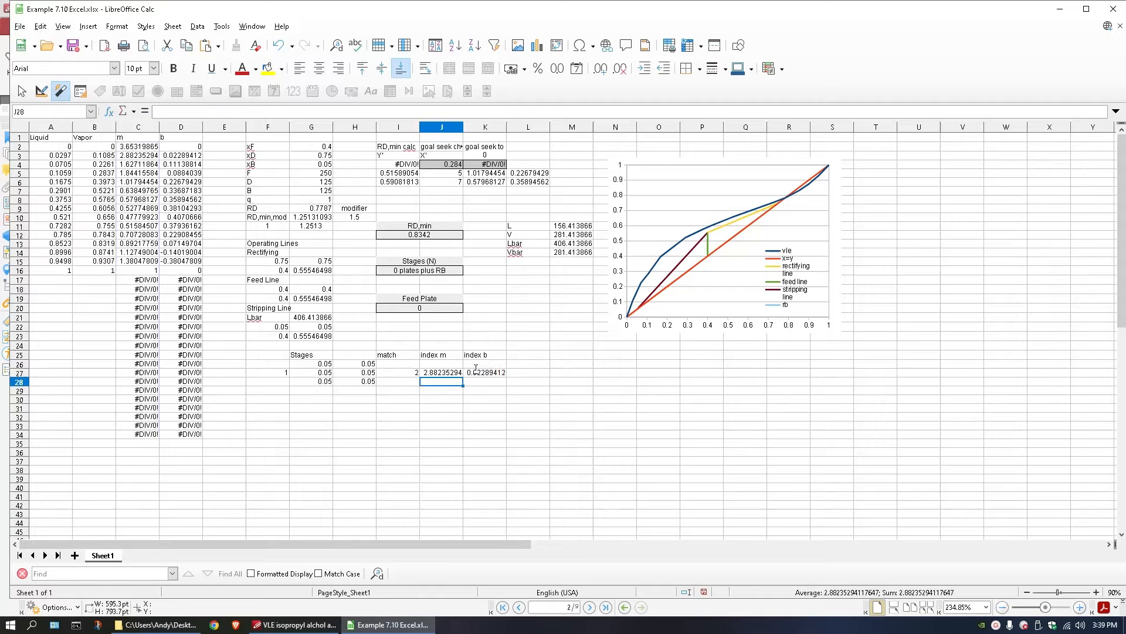
click(483, 373)
double_click(483, 373)
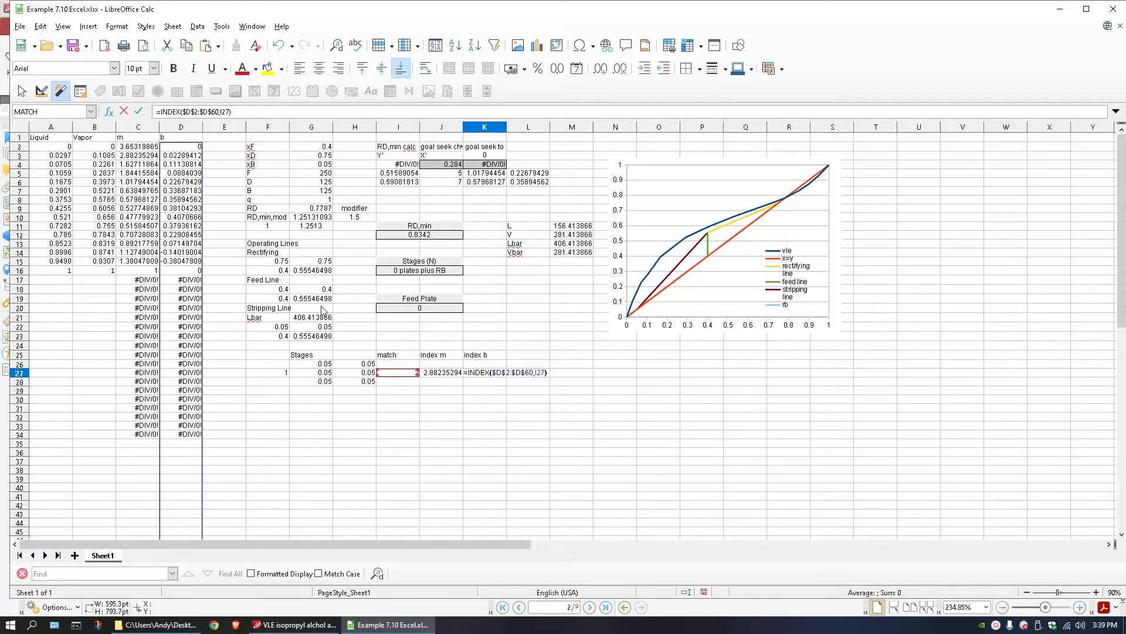
key(Return)
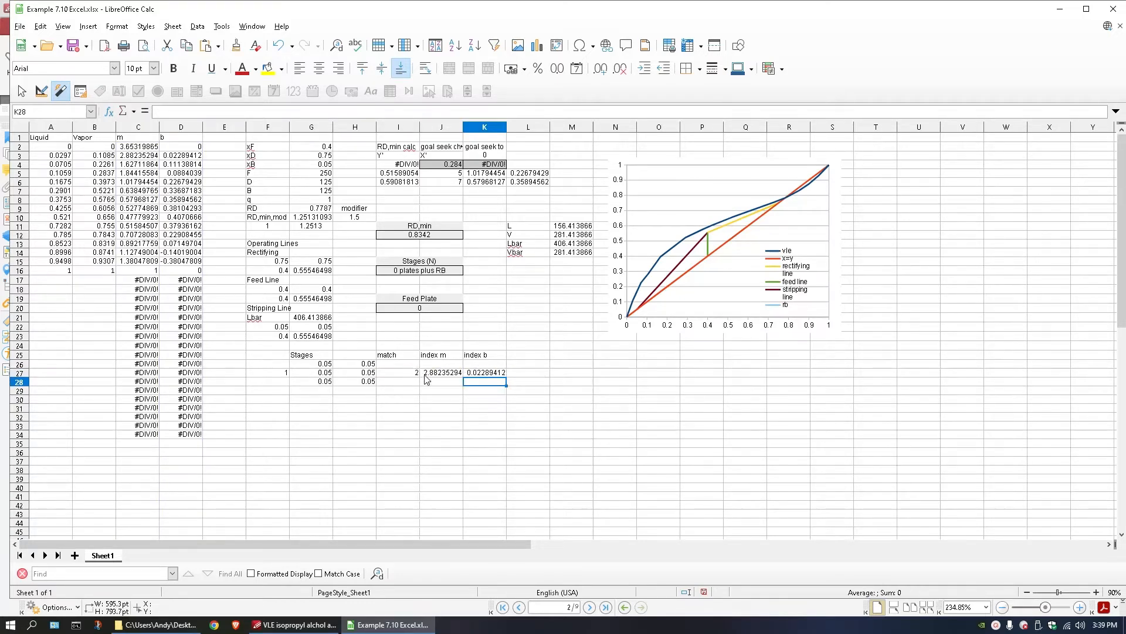
Replace the formula in H27 with =J27*G27+K27 to calculate the equilibrium vapor composition.
click(365, 374)
double_click(364, 374)
double_click(342, 373)
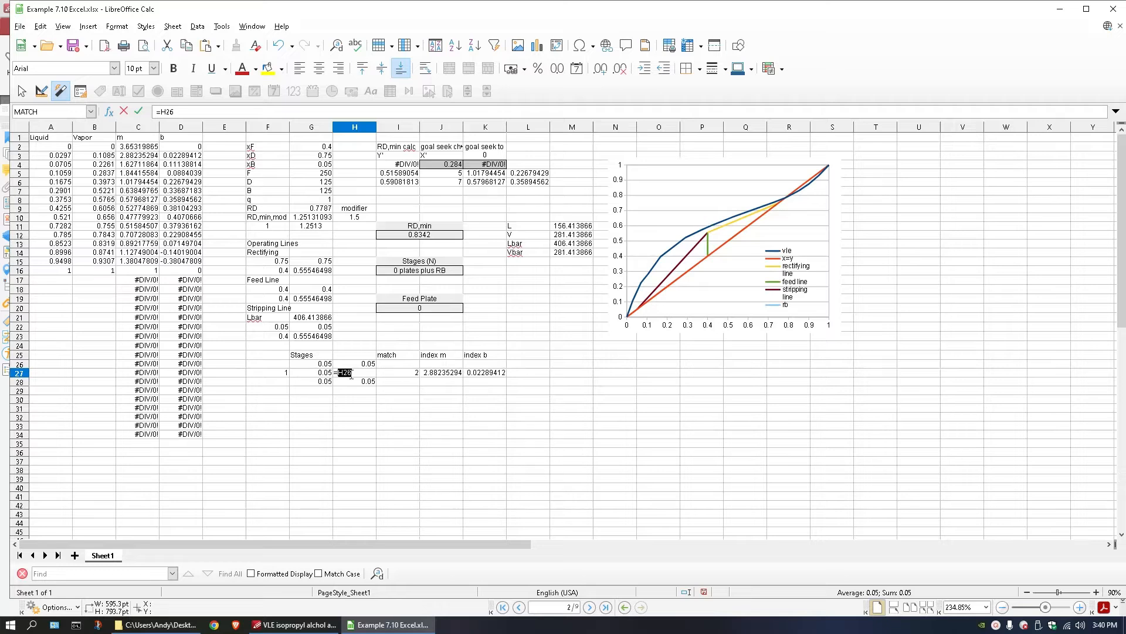
click(322, 374)
click(439, 374)
text(*)
click(330, 374)
text(+)
click(498, 375)
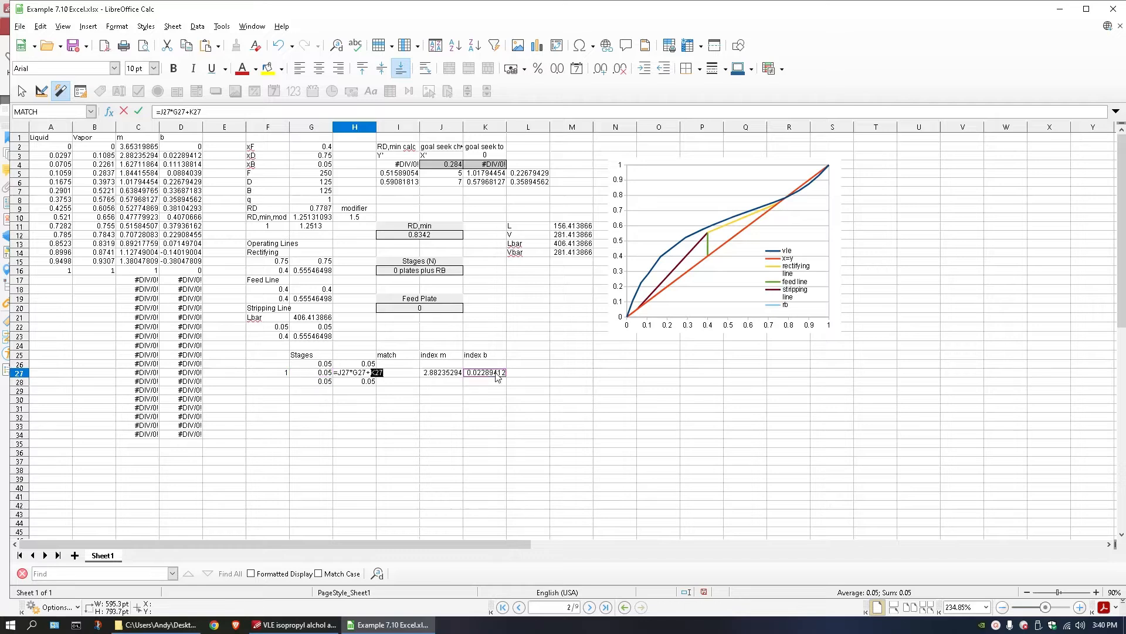
key(Return)
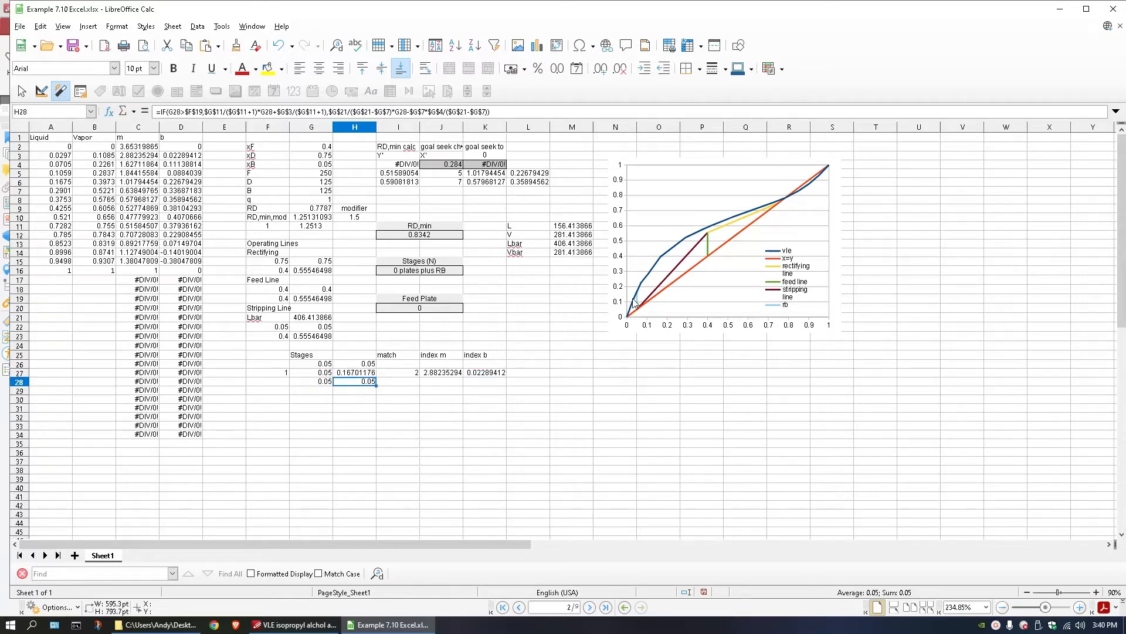
Set G28 to =G27.
click(322, 382)
text(=G27)
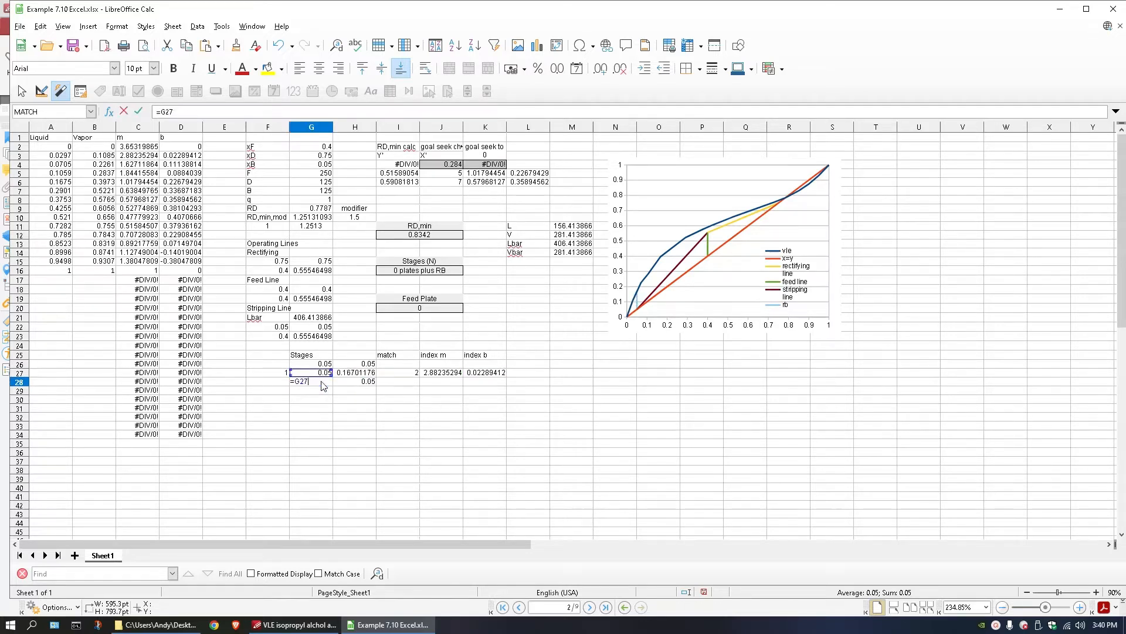
key(Return)
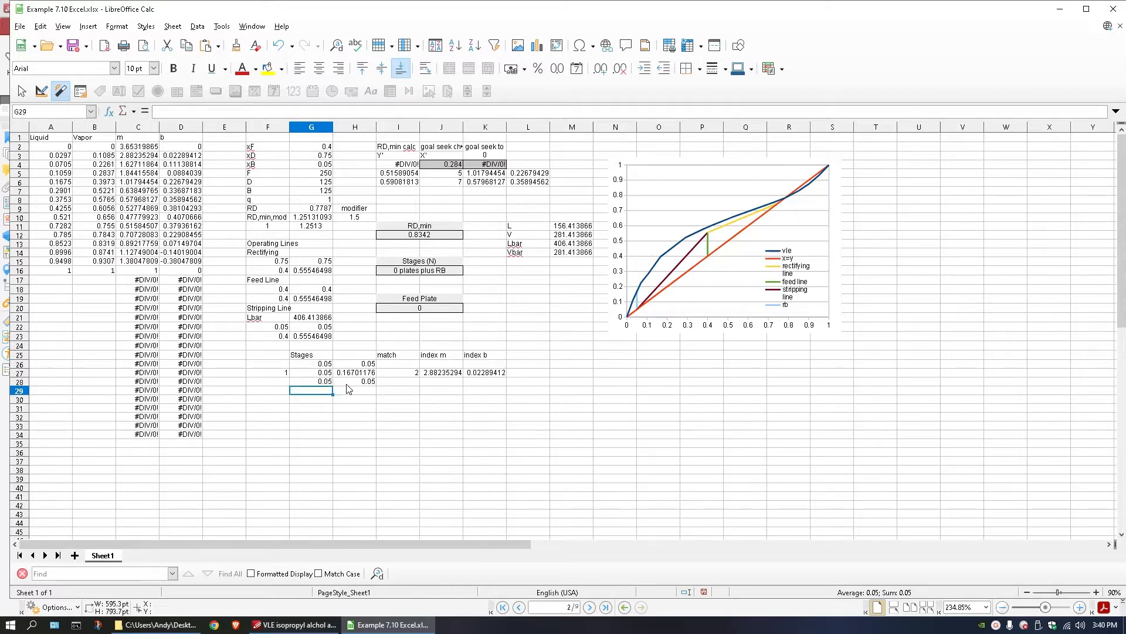
Replace the operating-line formula in H28 with a link to the vapor composition in H27.
double_click(339, 382)
drag(339, 382, 698, 384)
key(Return)
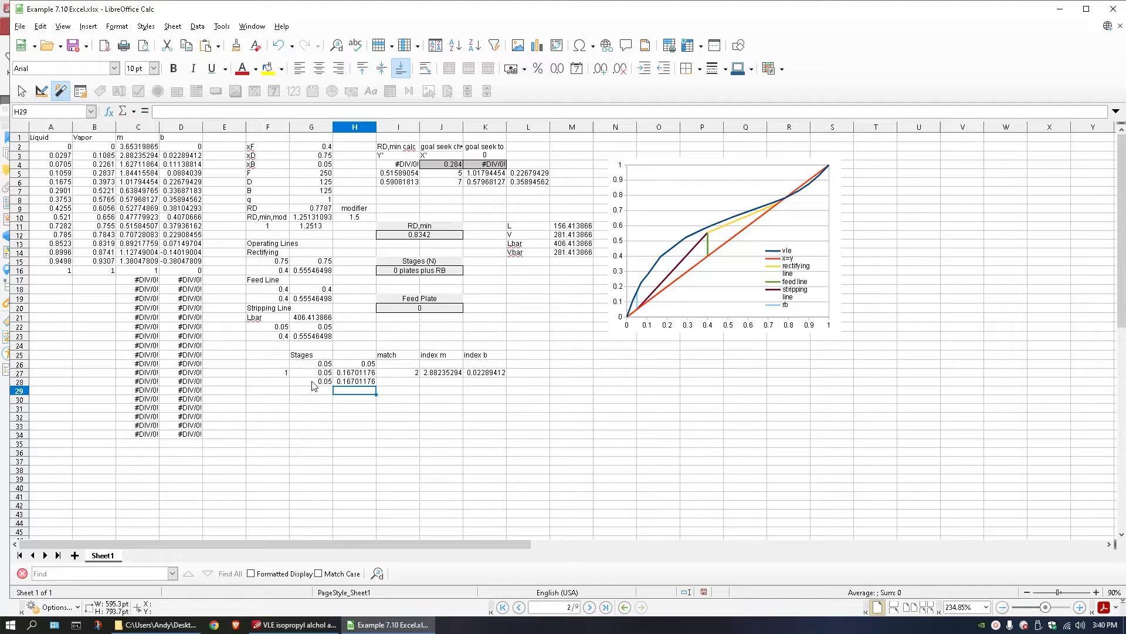
Copy the intercept term -$G$7*$G$4/($G$21-$G$7) from the stripping-line formula in G23, leaving that formula unchanged.
click(313, 382)
double_click(314, 383)
double_click(300, 381)
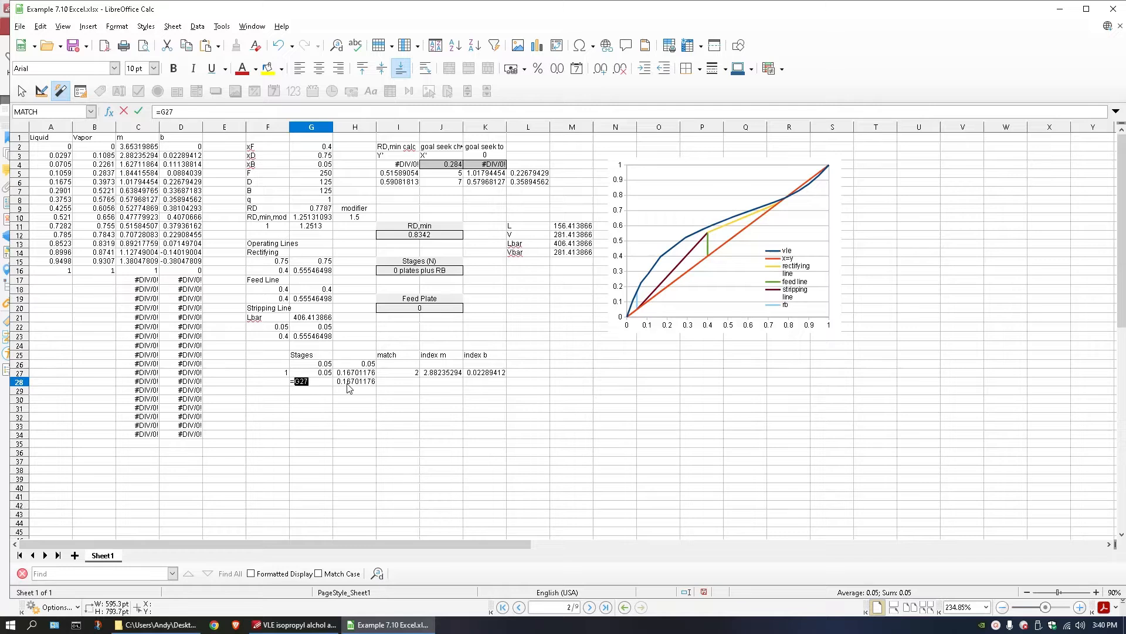
key(Return)
double_click(322, 337)
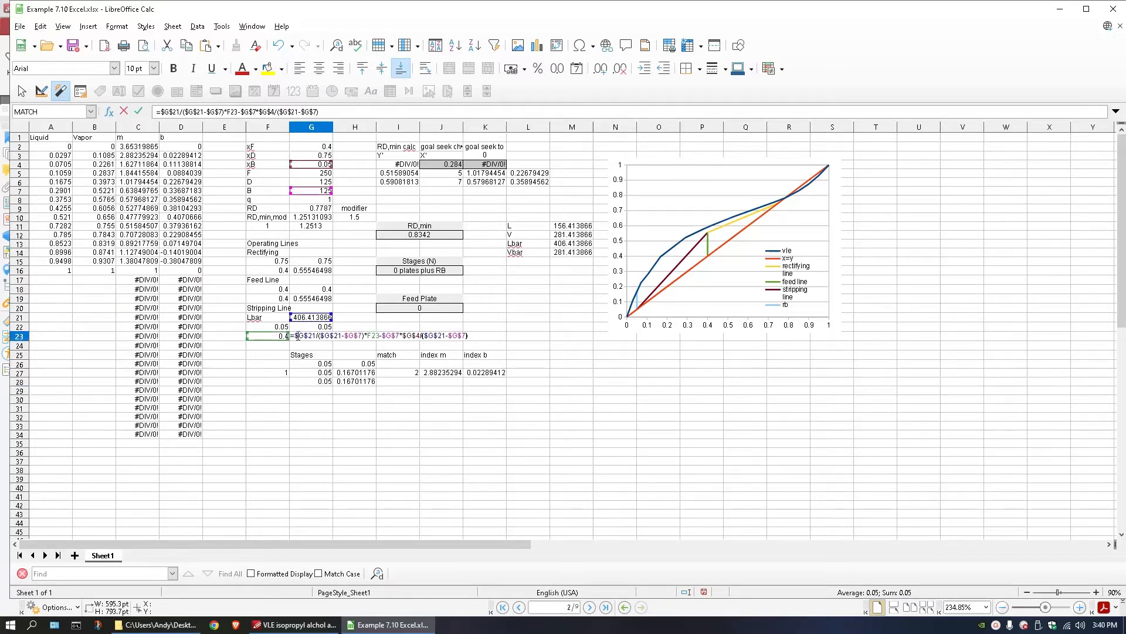
drag(297, 336, 478, 336)
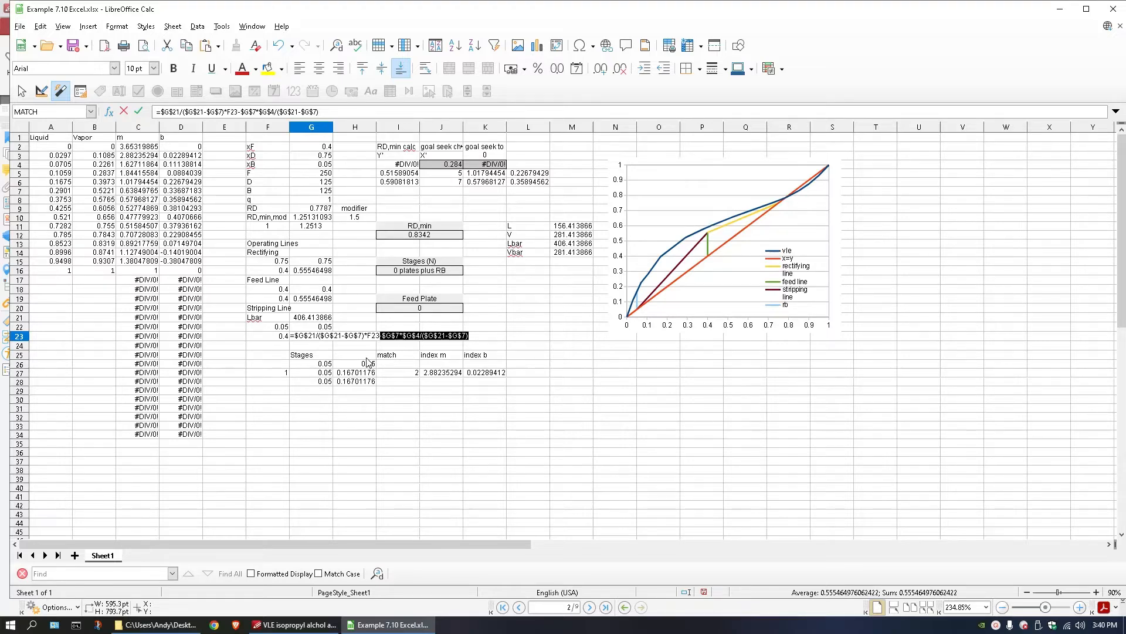
key(Escape)
Set G28 to =(H27+$G$7*$G$4/($G$21-$G$7)) using the copied intercept term.
click(311, 382)
text(=G27)
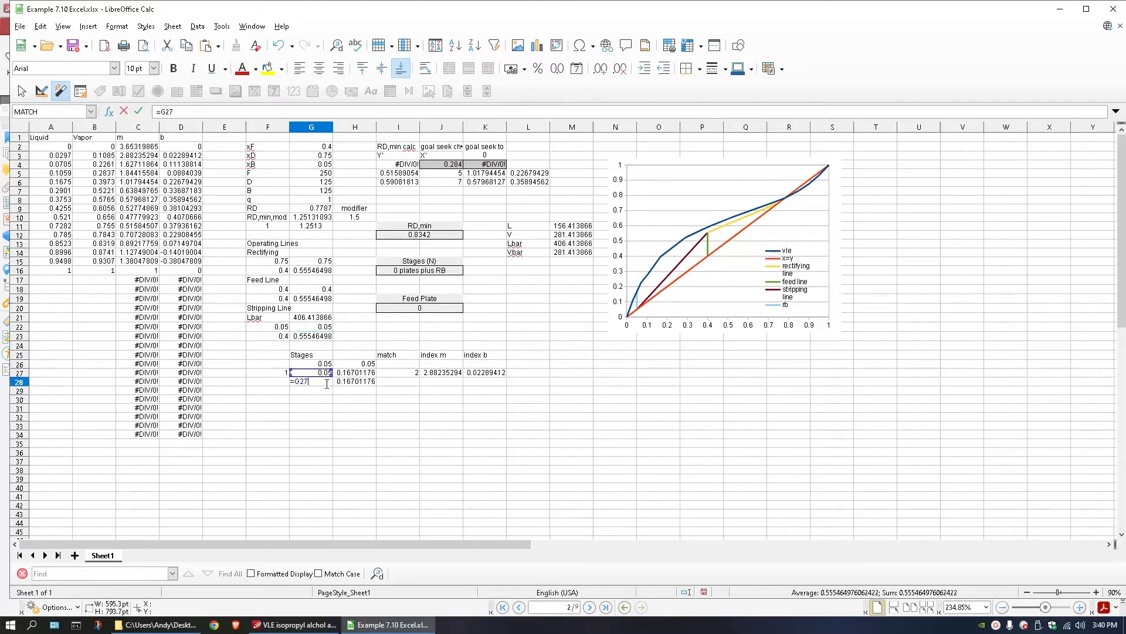
double_click(299, 381)
click(335, 373)
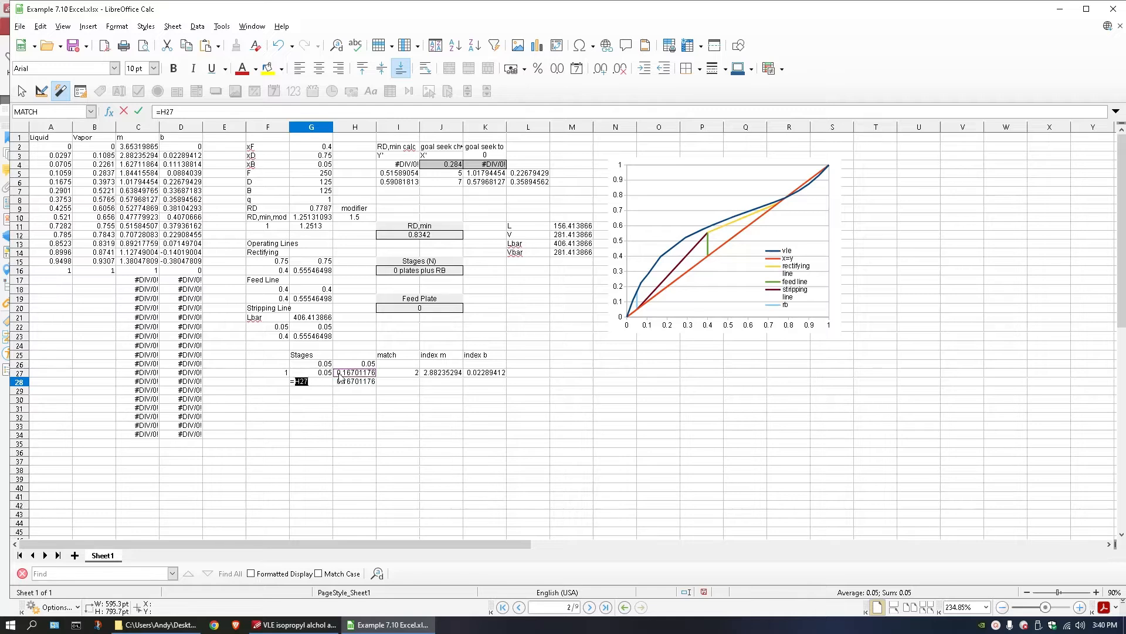
text(-)
text(-$G$7*$G$4/($G$21-$G$7))
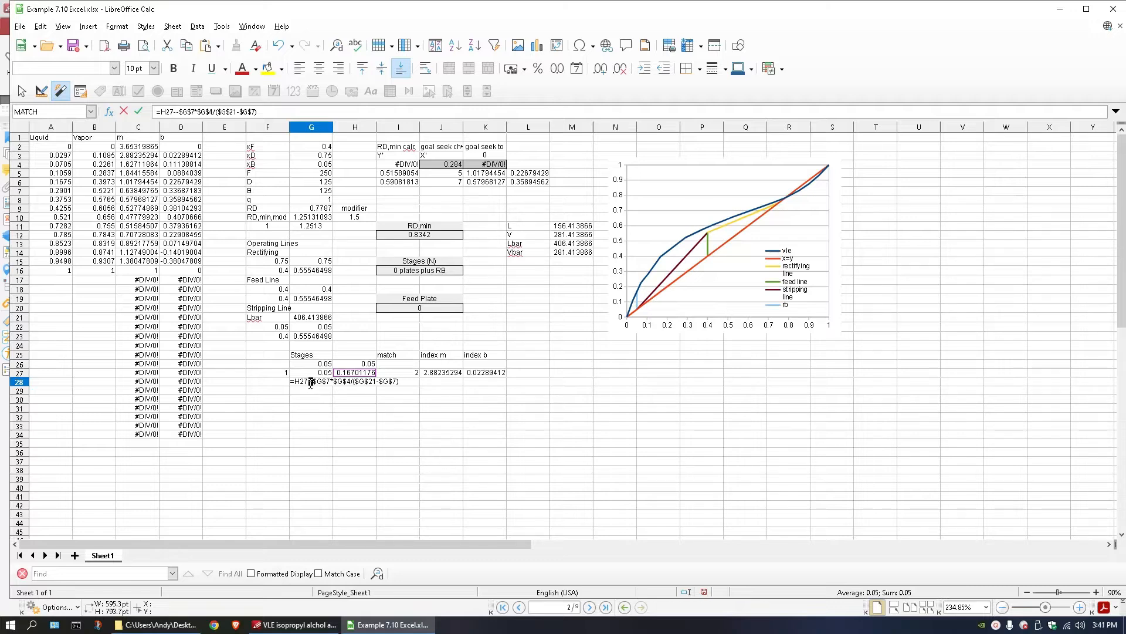
text(+)
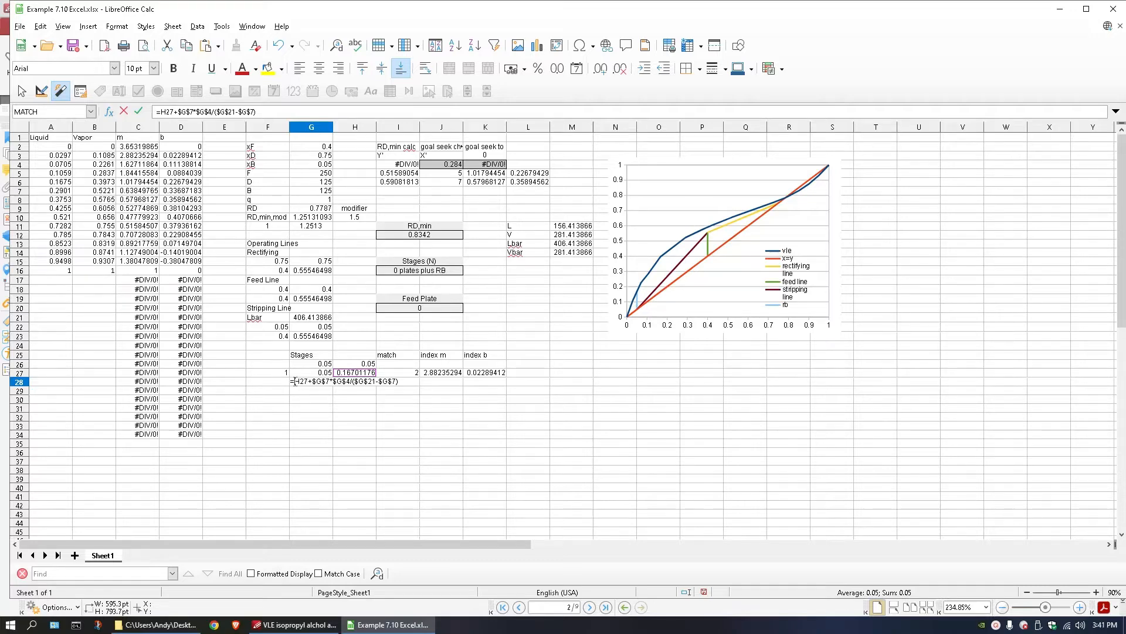
text(()
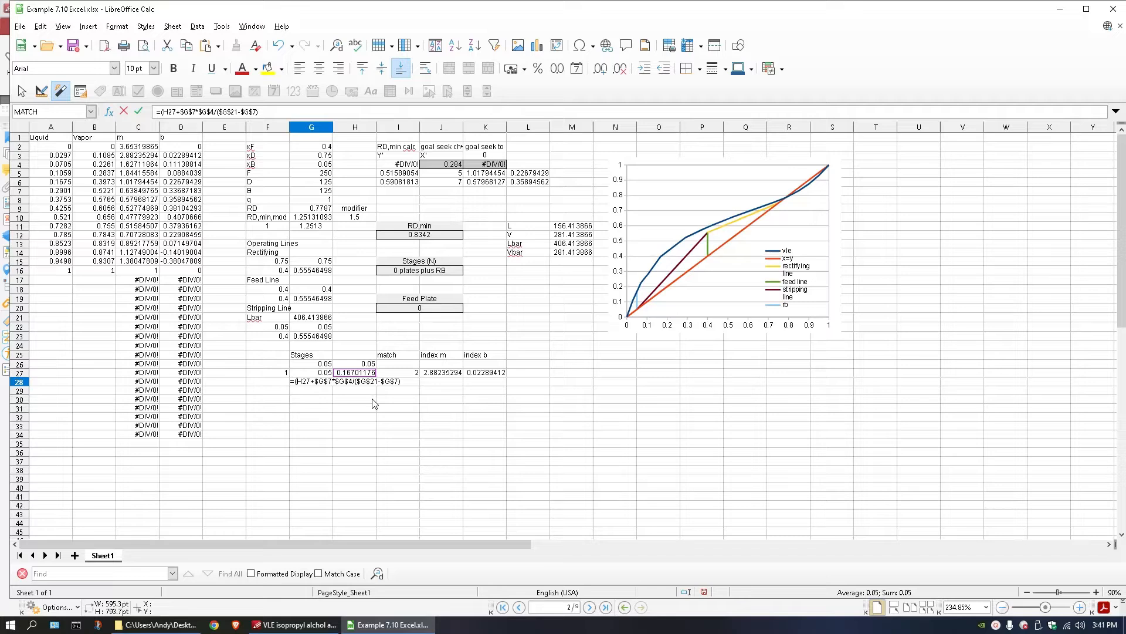
click(402, 383)
text())
key(Return)
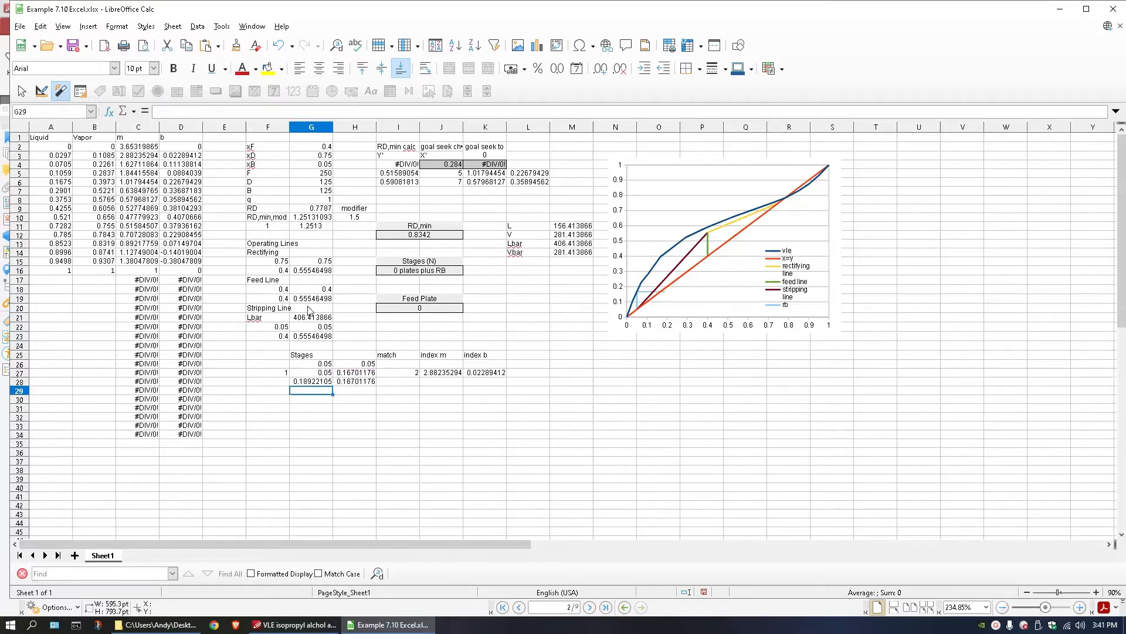
Divide the expression in G28 by the slope term ($G$21/($G$21-$G$7)) copied from the stripping-line formula in G23.
click(310, 338)
double_click(310, 340)
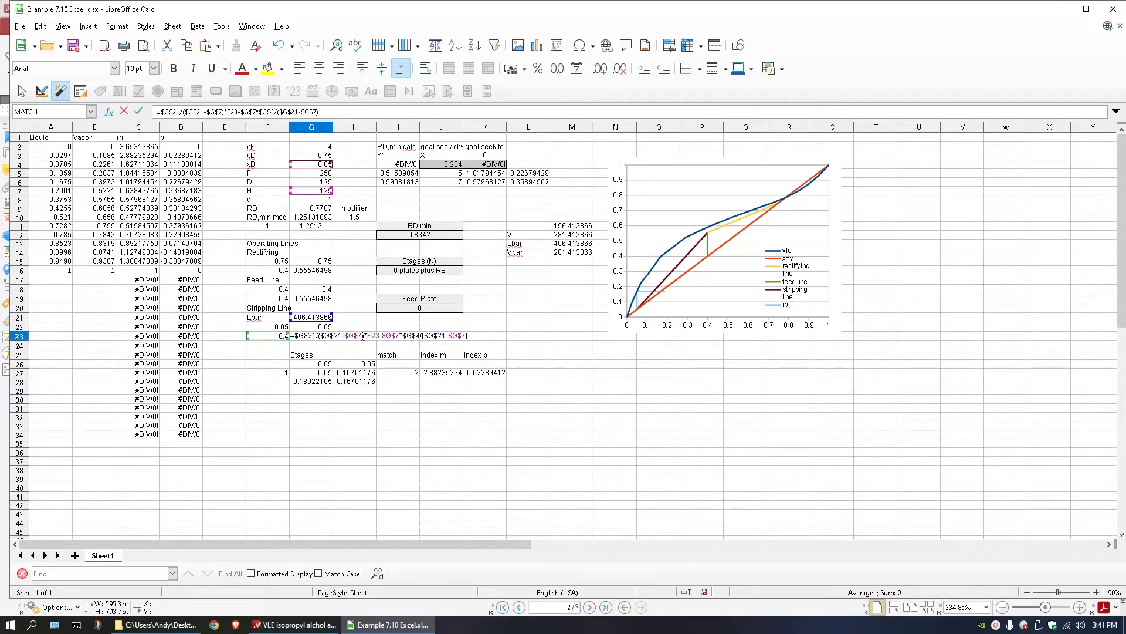
drag(363, 336, 295, 334)
key(ctrl+c)
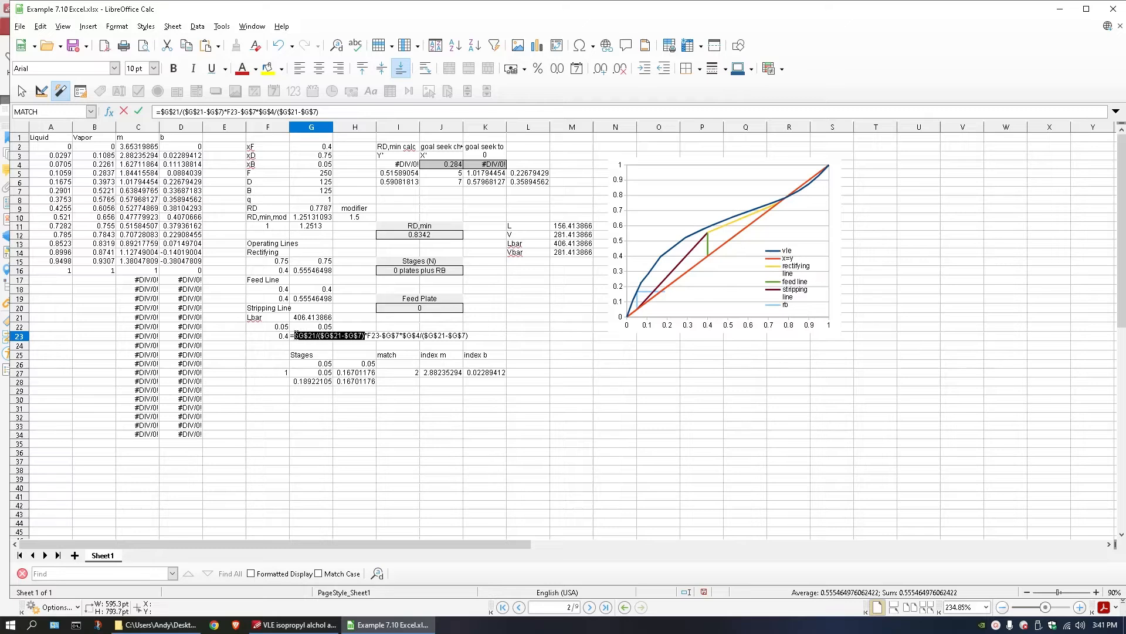
key(Escape)
double_click(306, 381)
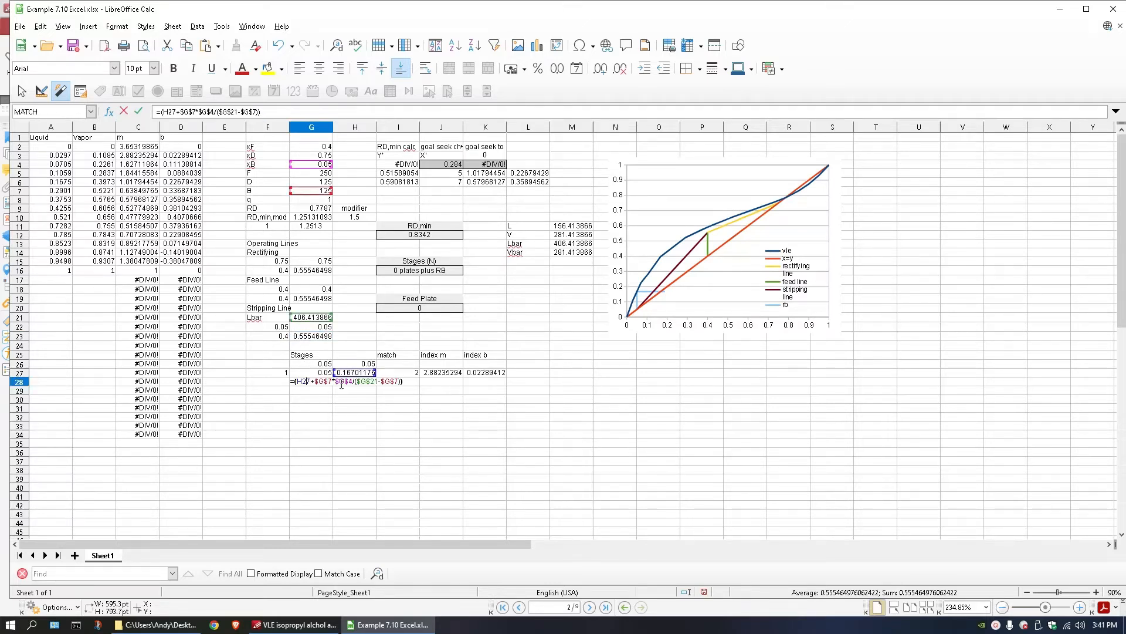
text(/)
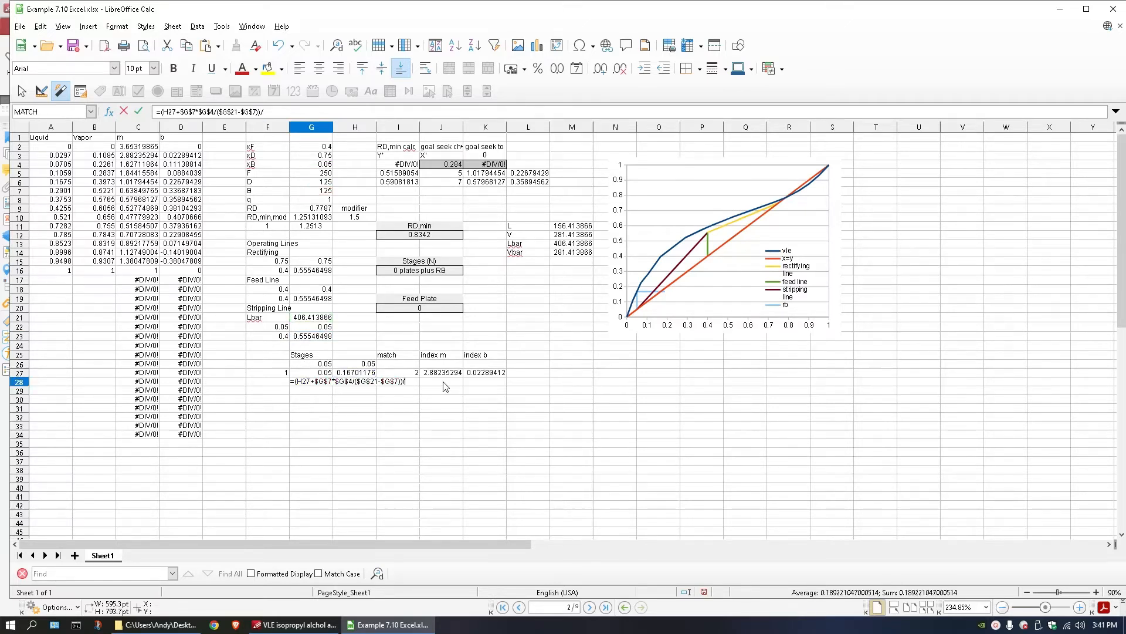
text(()
key(ctrl+v)
text())
key(Return)
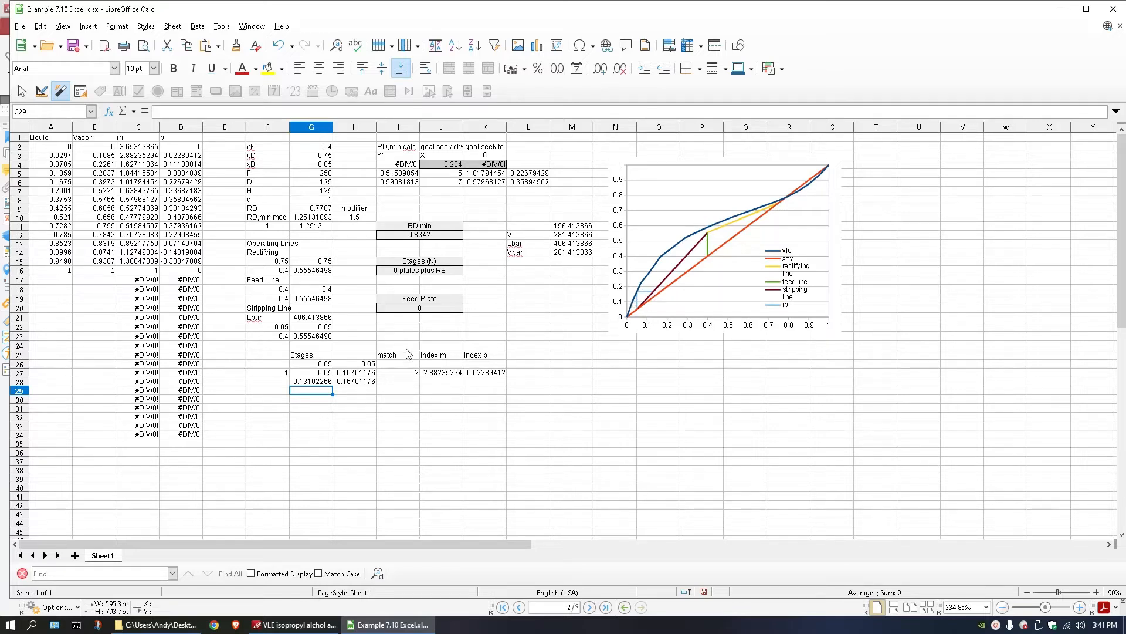
Review Example 7.10's section end points and mass-transfer coefficients in the Separation Process Principles PDF in PDF-XChange Editor, and return to the maximized spreadsheet.
click(305, 401)
click(306, 629)
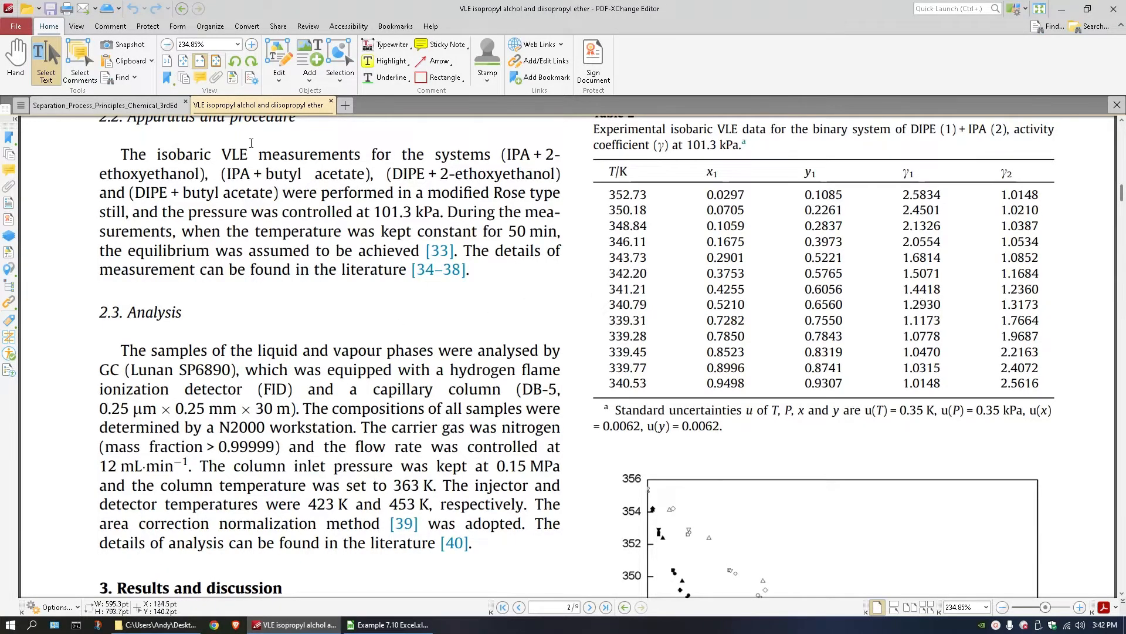
click(129, 105)
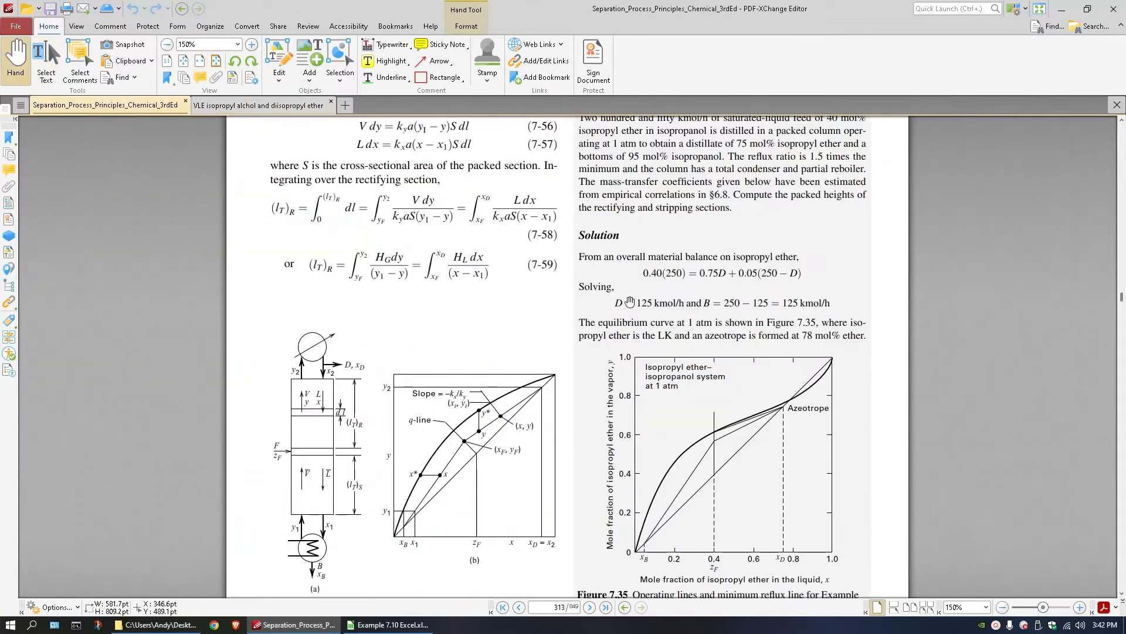
scroll(483, 368, down, 10)
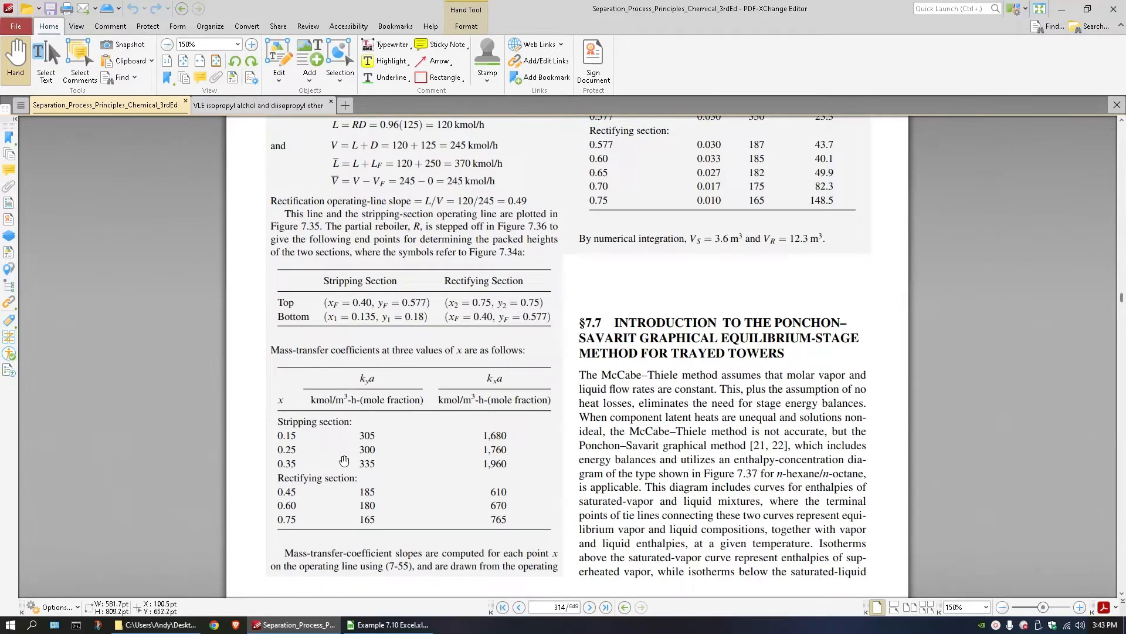
click(388, 624)
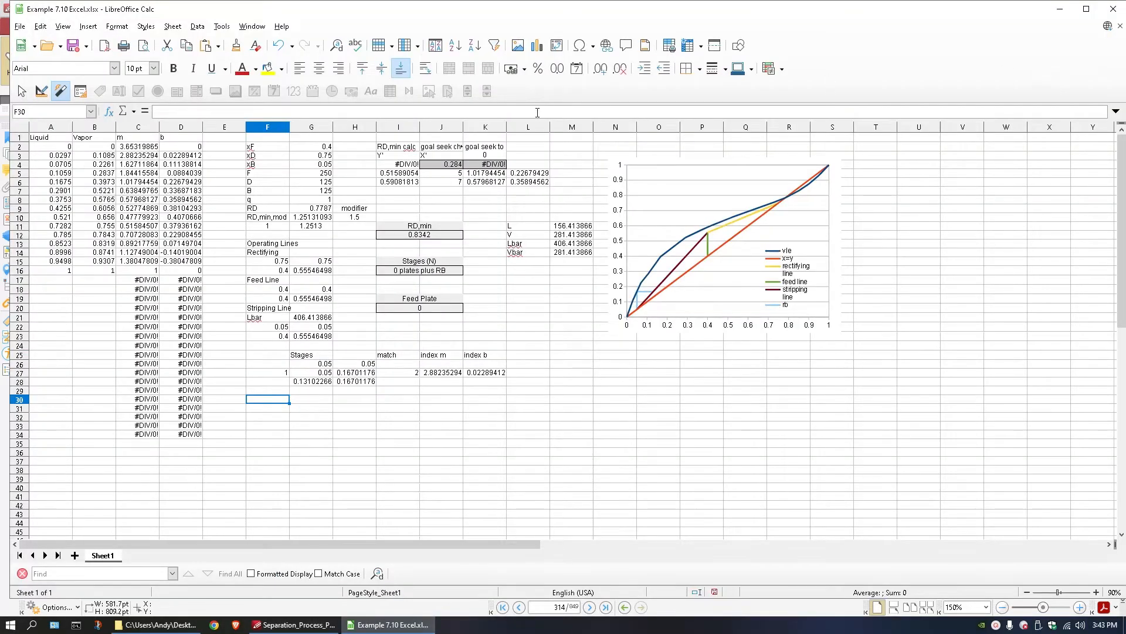
click(1087, 9)
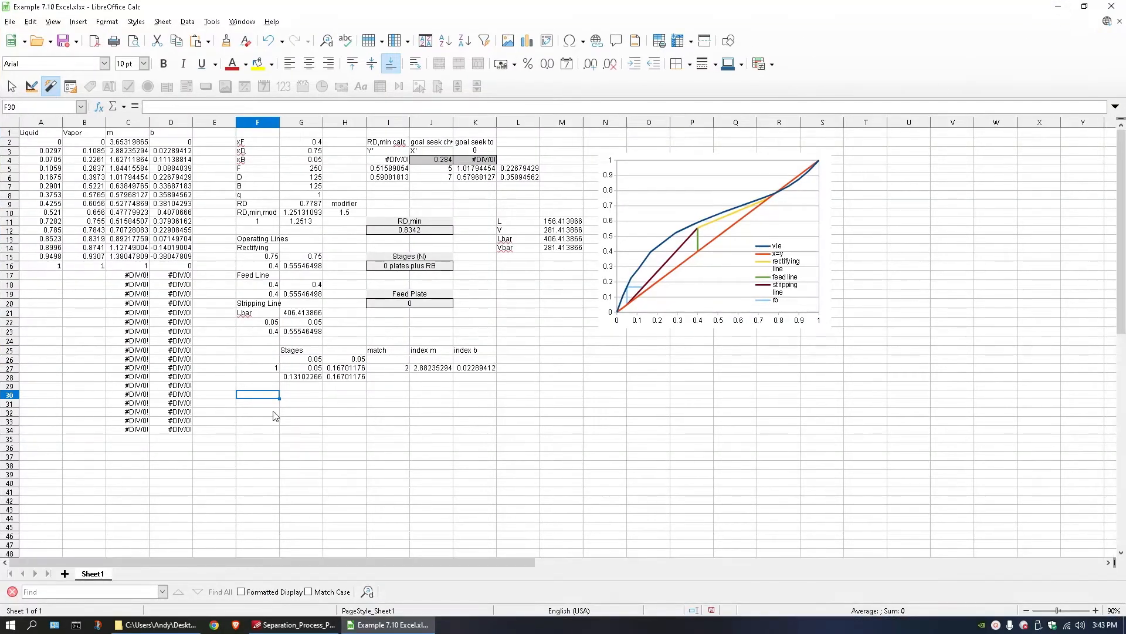
click(298, 395)
click(361, 404)
click(296, 394)
click(480, 422)
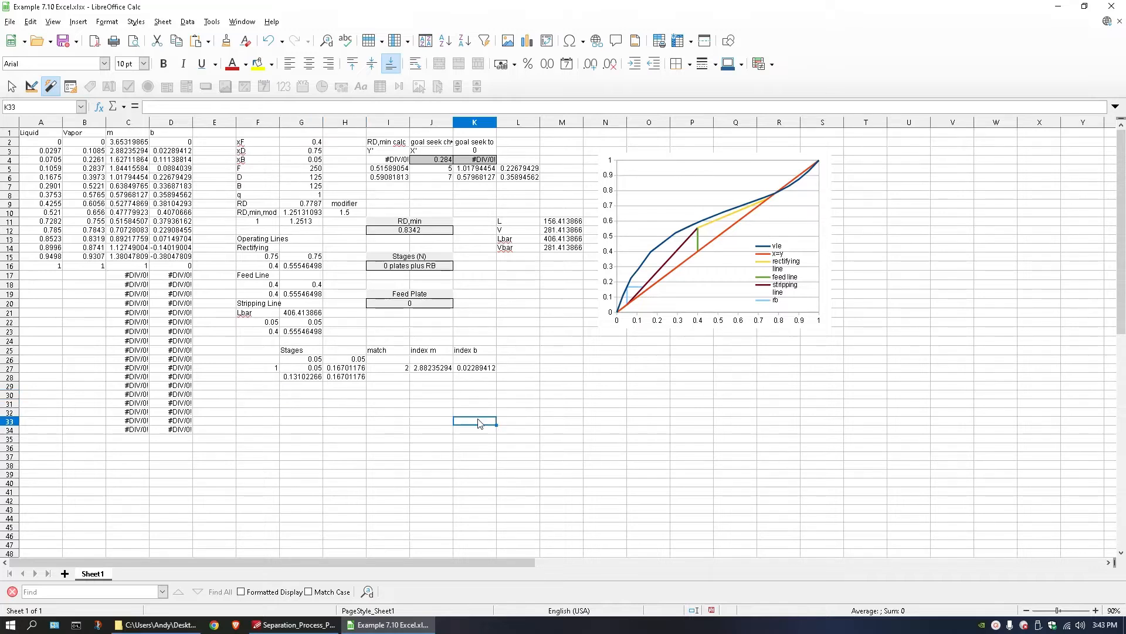
Paste the copied mass-transfer coefficients into I33:J38 and head the two columns kya and kxa in row 32.
click(371, 424)
key(ctrl+v)
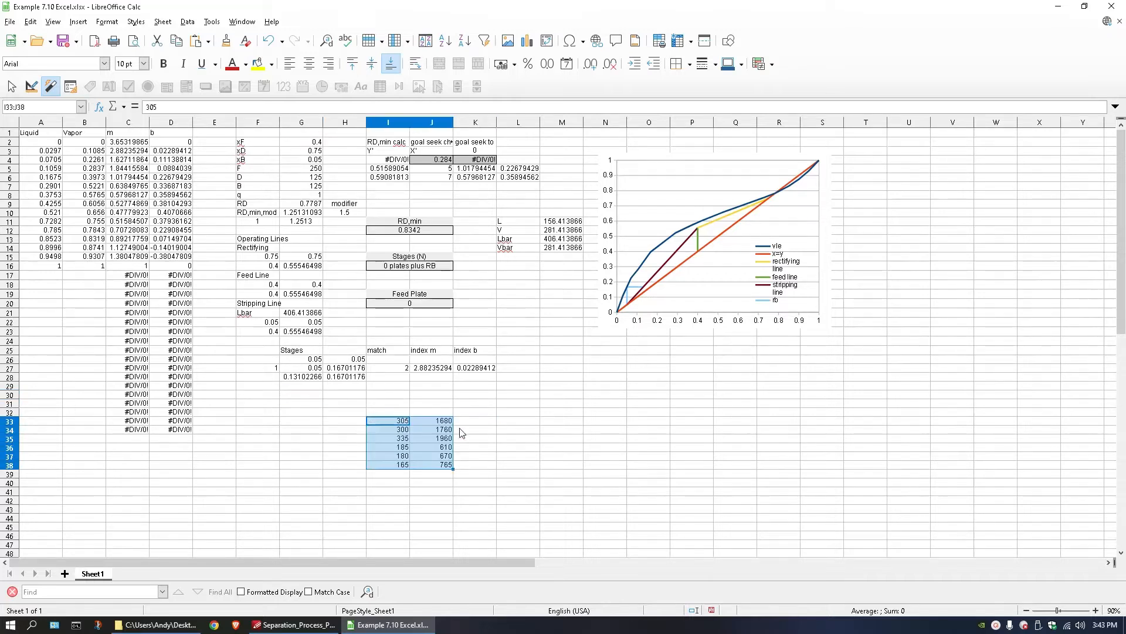
double_click(405, 413)
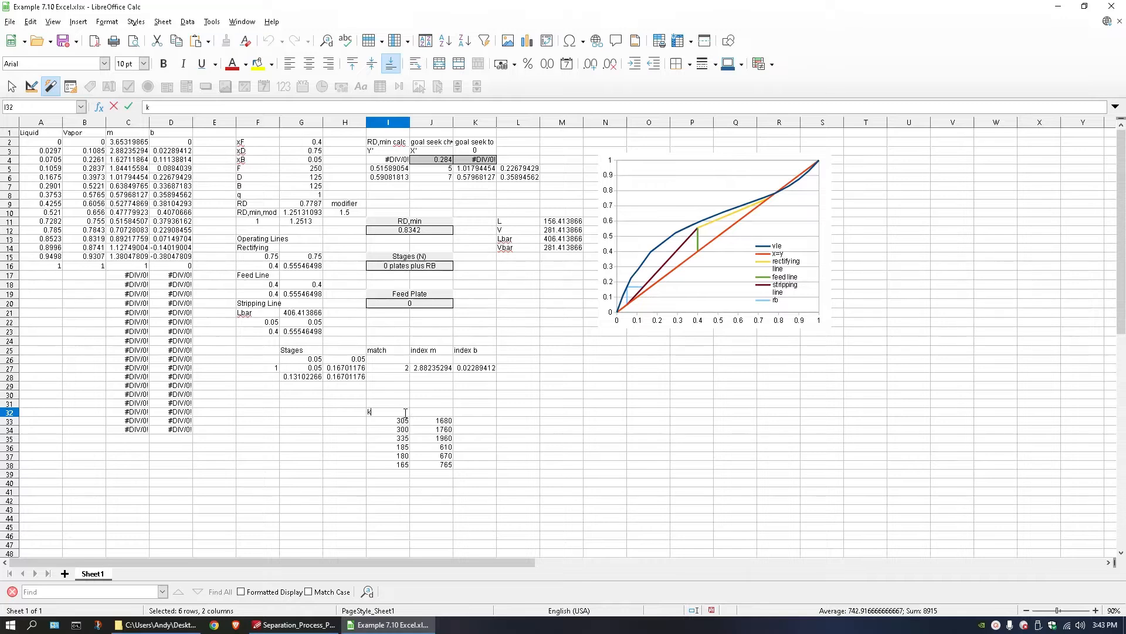
text(k)
key(Tab)
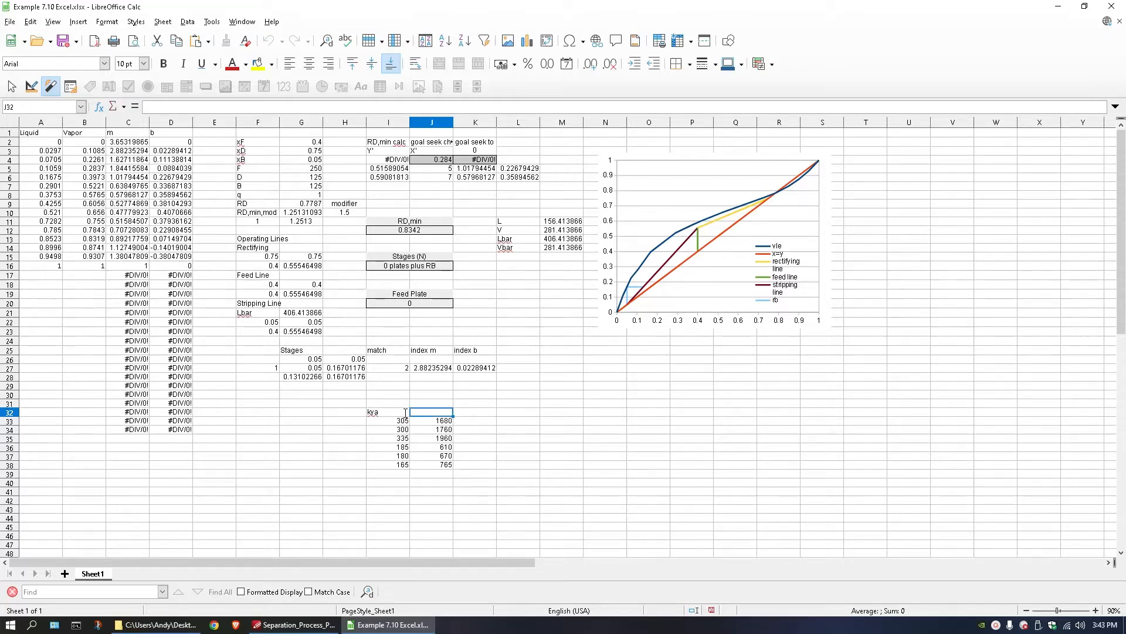
text(kxa)
key(Return)
Check the x values in the textbook PDF in PDF-XChange Editor and enter 0.15, 0.25, 0.35 and 0.45 in H33:H36 of the spreadsheet.
key(Left)
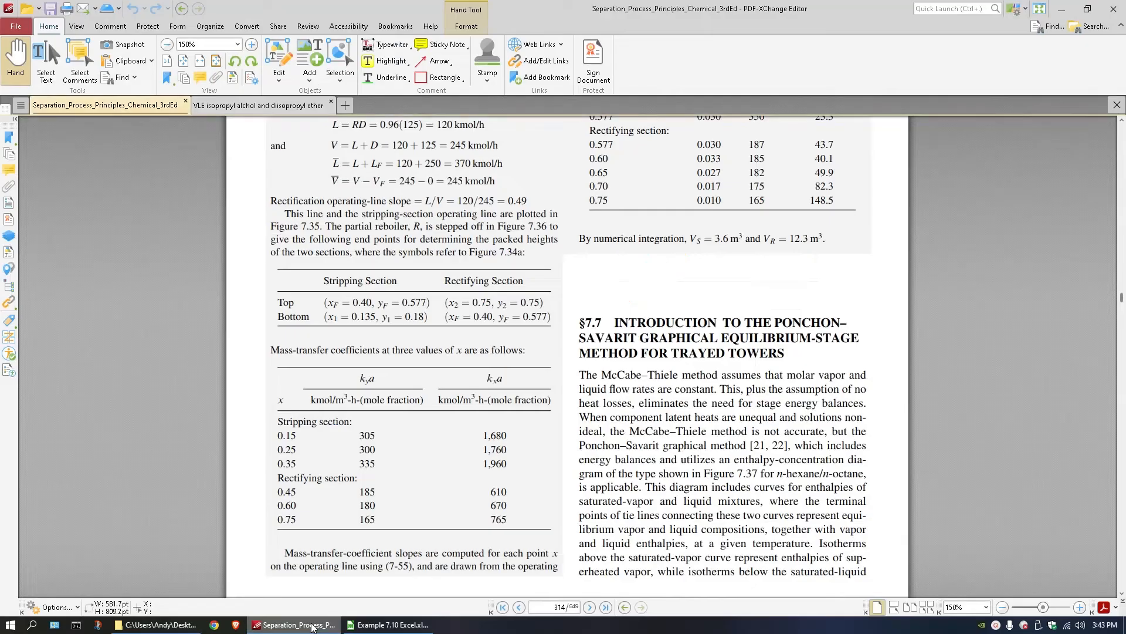
click(293, 624)
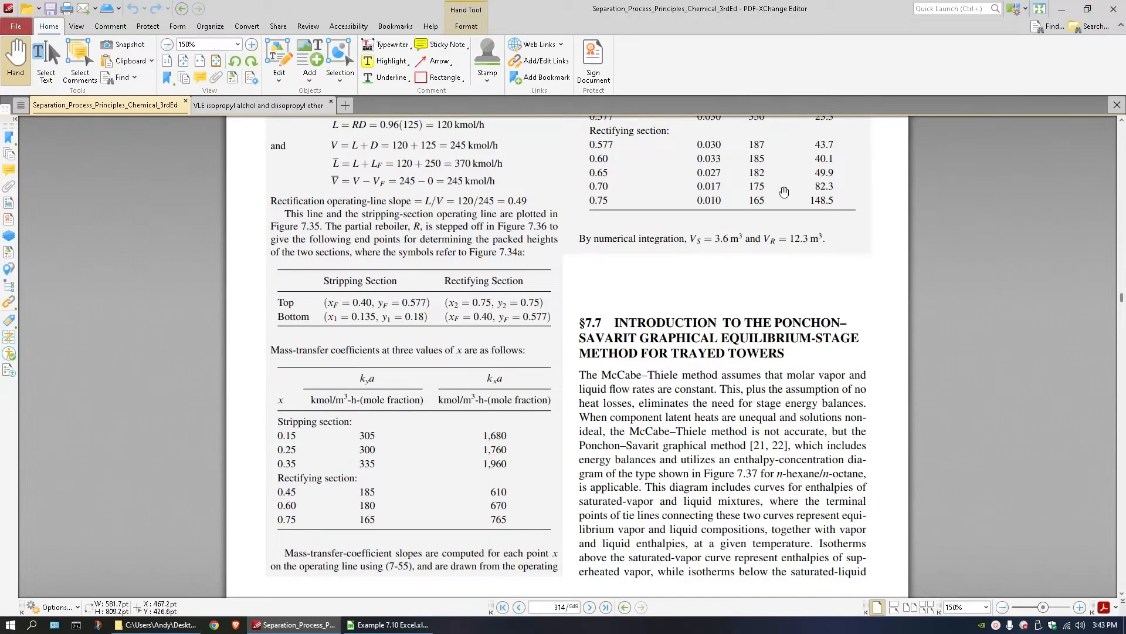
click(1064, 13)
text(.)
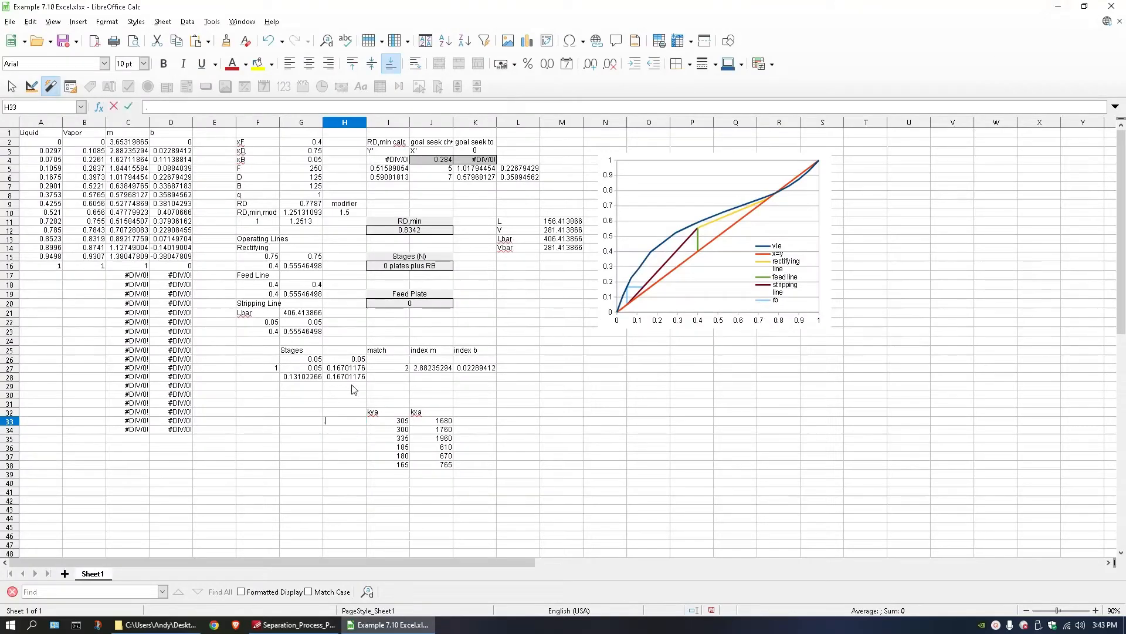
text(15.)
key(Return)
text(.2)
key(Return)
text(.35)
key(Return)
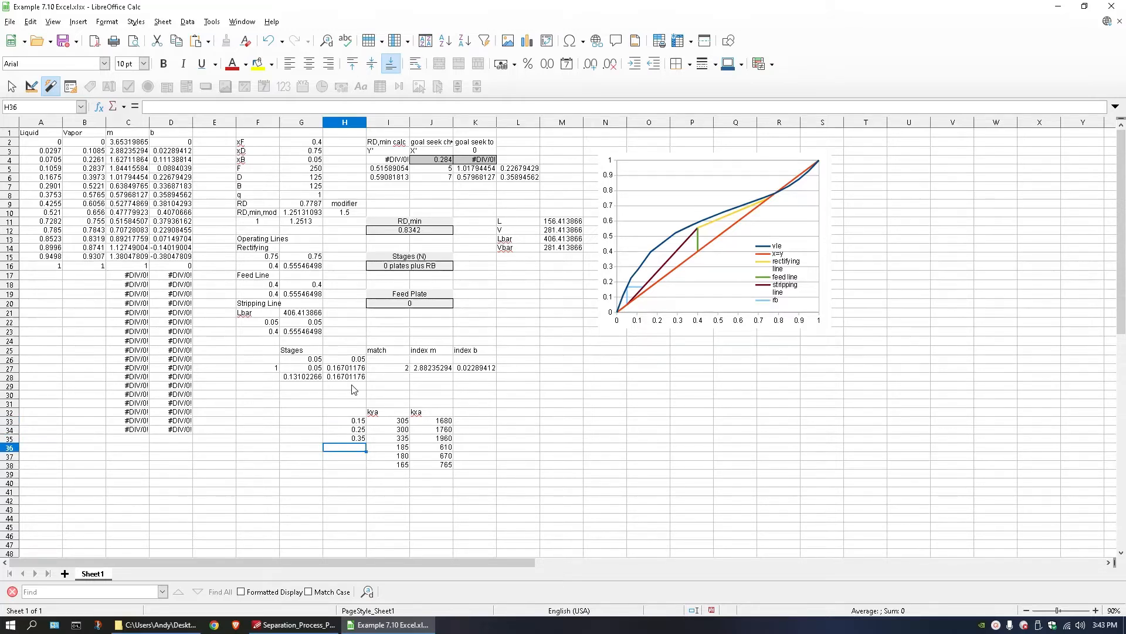
text(.45)
key(Return)
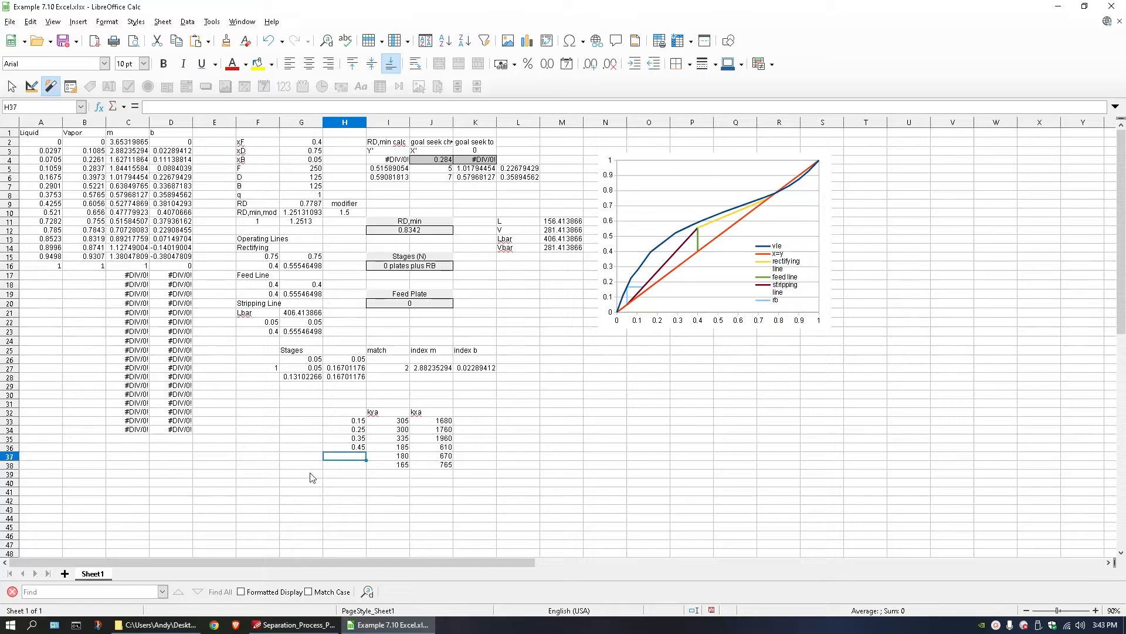
Check the remaining rectifying-section x values in the PDF, enter 0.6 and 0.75 in H37:H38, and head the column x in H32.
click(282, 623)
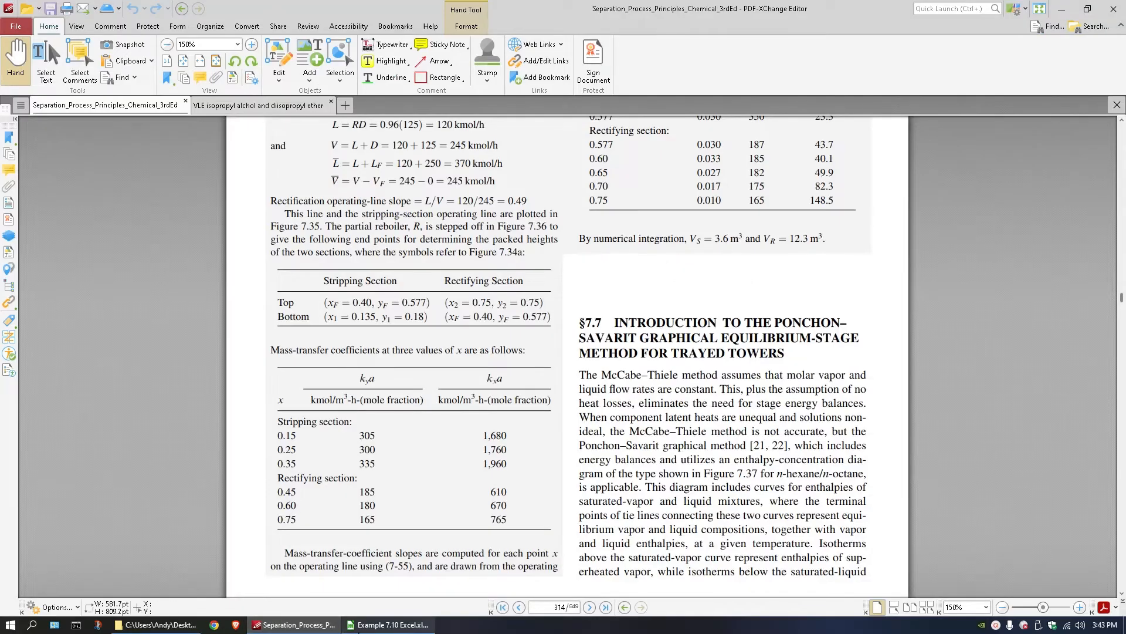
click(365, 625)
text(.6)
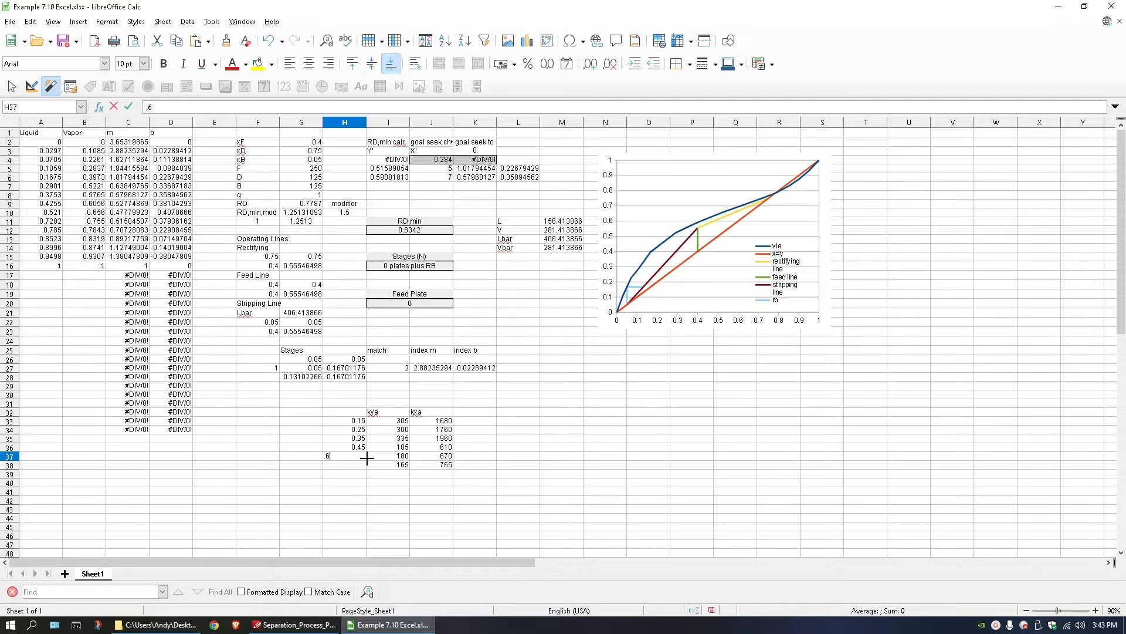
key(Return)
text(.75)
key(Return)
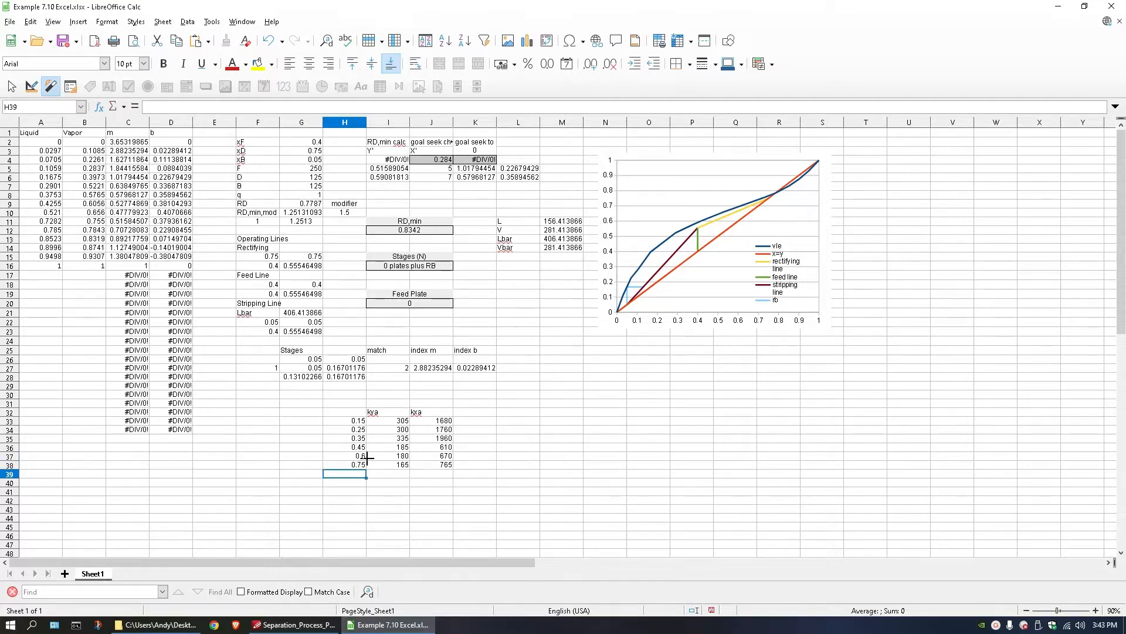
click(354, 411)
text(x)
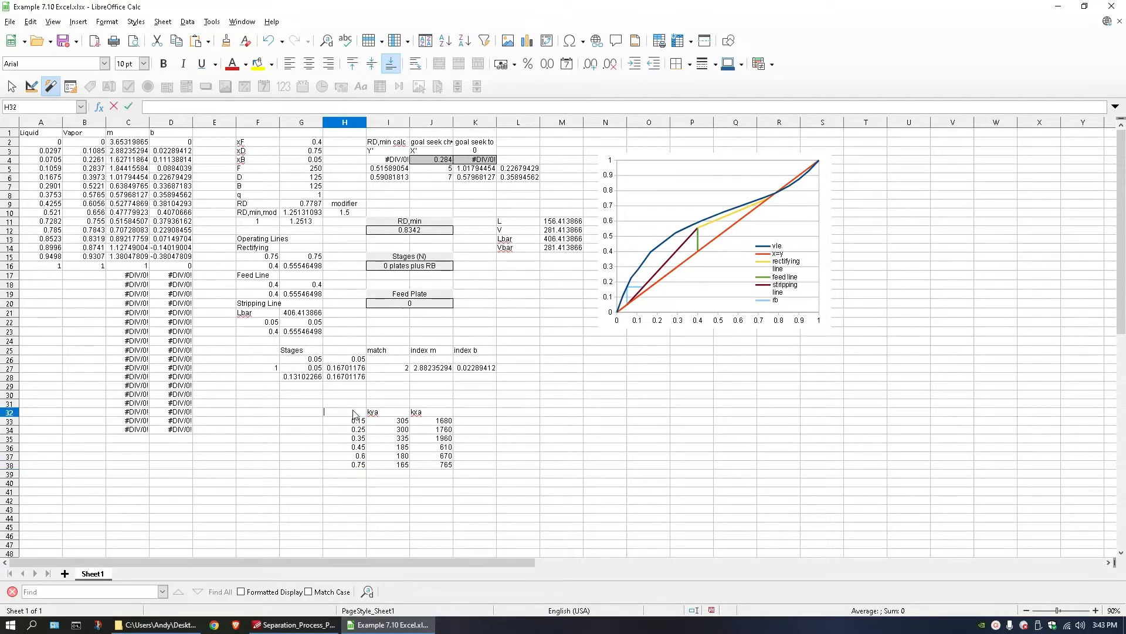
key(Return)
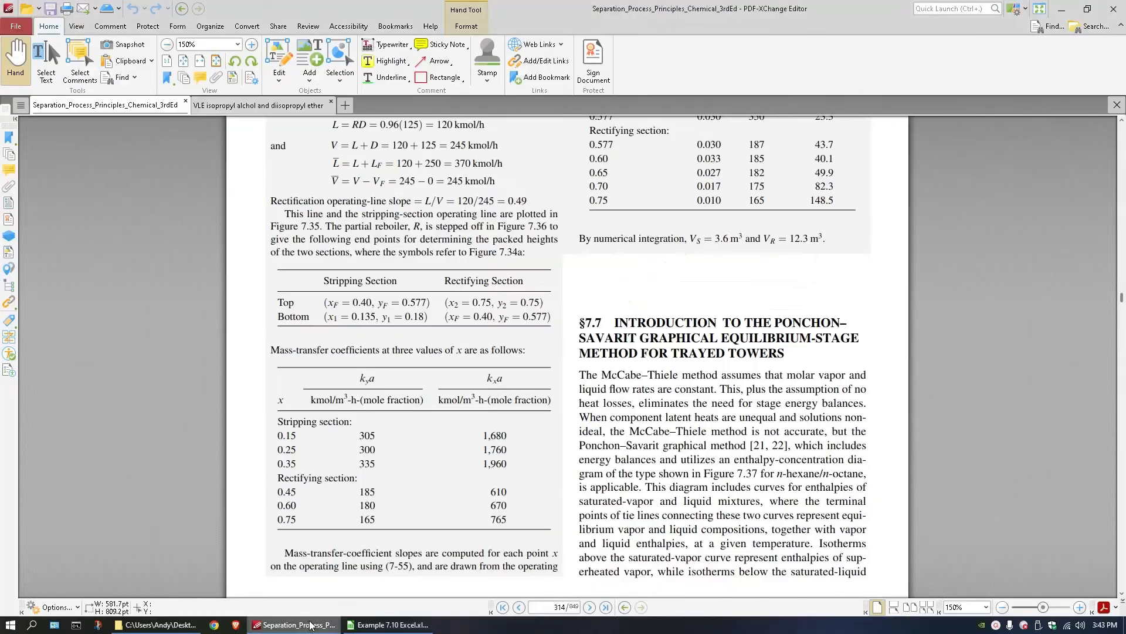
Recheck the coefficient table in the PDF, and move the spreadsheet's H32:J38 table one column over so it starts at G32.
click(293, 625)
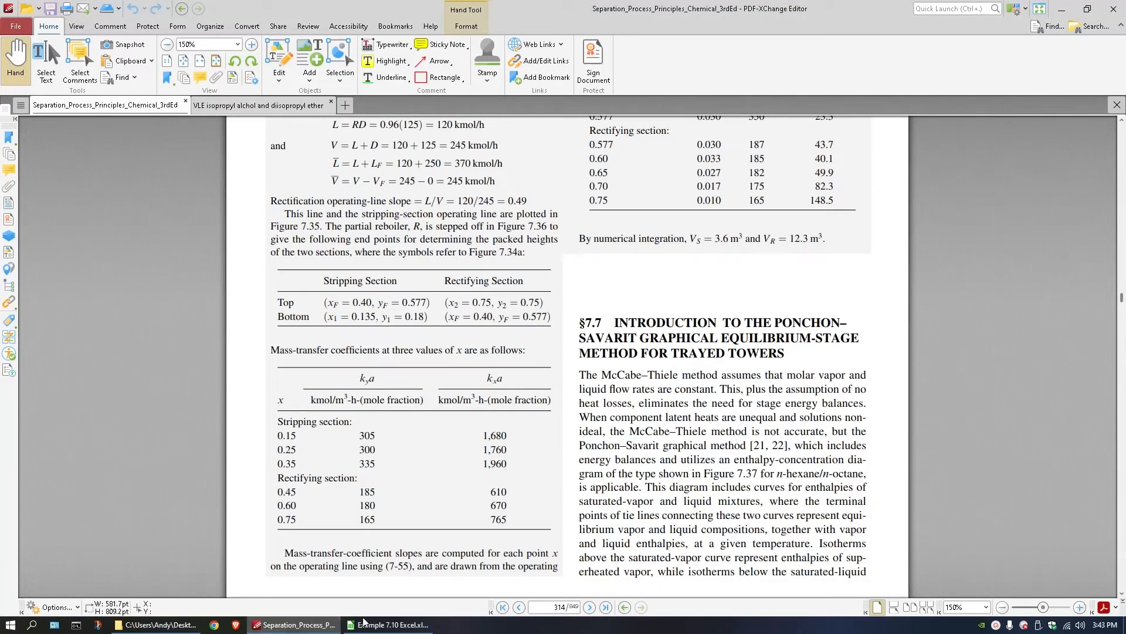
click(389, 625)
drag(333, 414, 427, 470)
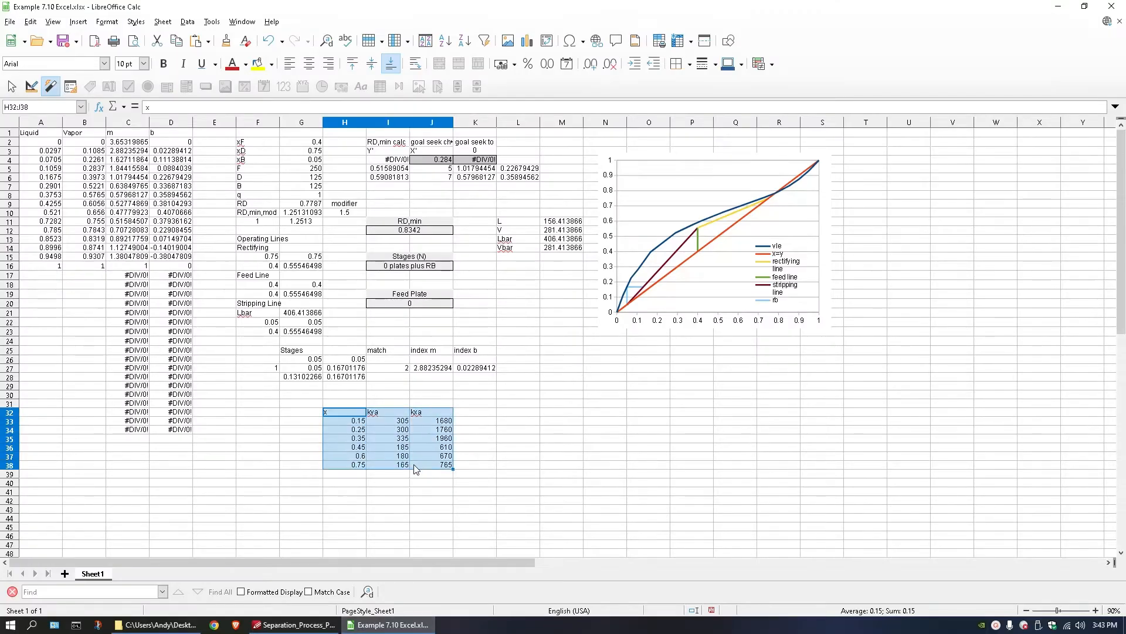
key(ctrl+x)
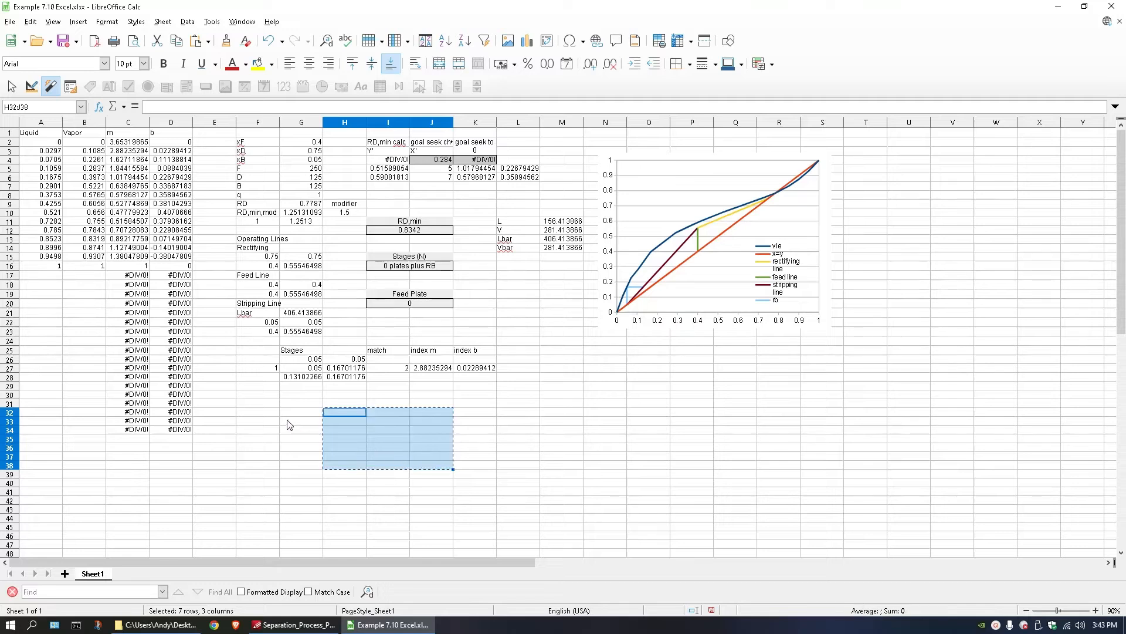
click(274, 411)
click(289, 414)
key(ctrl+v)
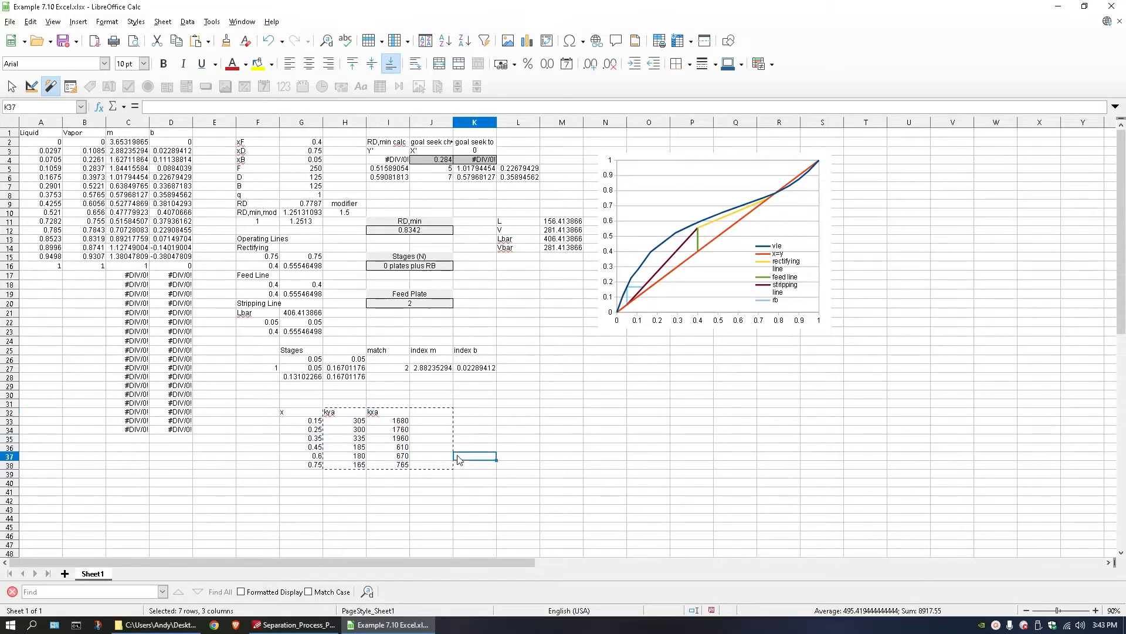
click(440, 491)
click(276, 493)
double_click(298, 509)
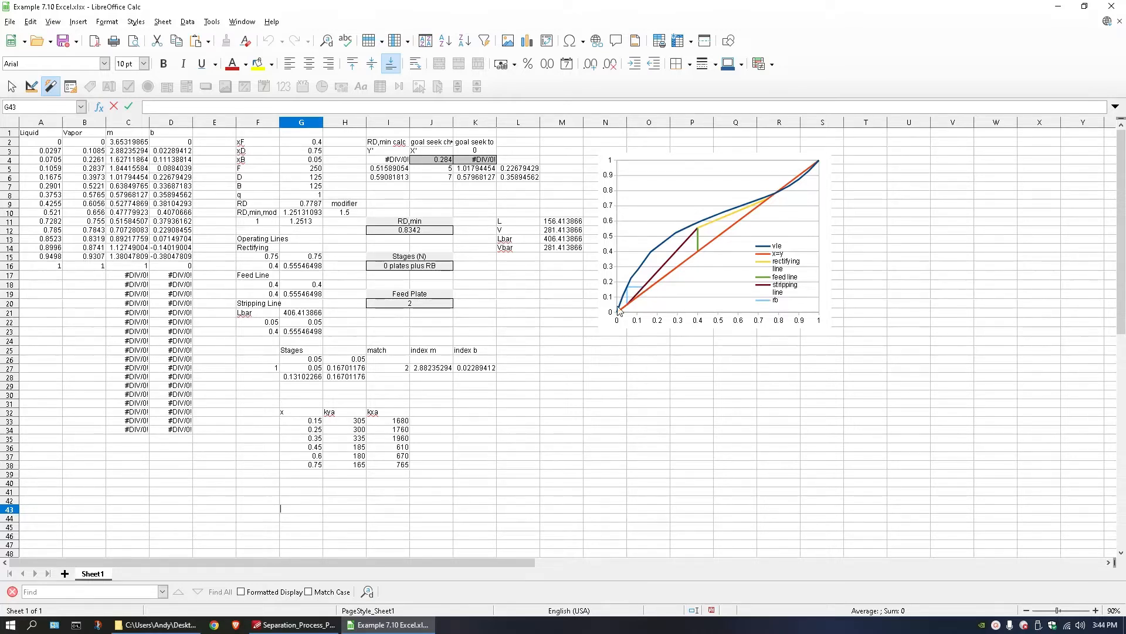
Add a slope column headed in J32, calculating -I33/H33 in J33 and filling the formula down through J38.
double_click(434, 413)
text(slope)
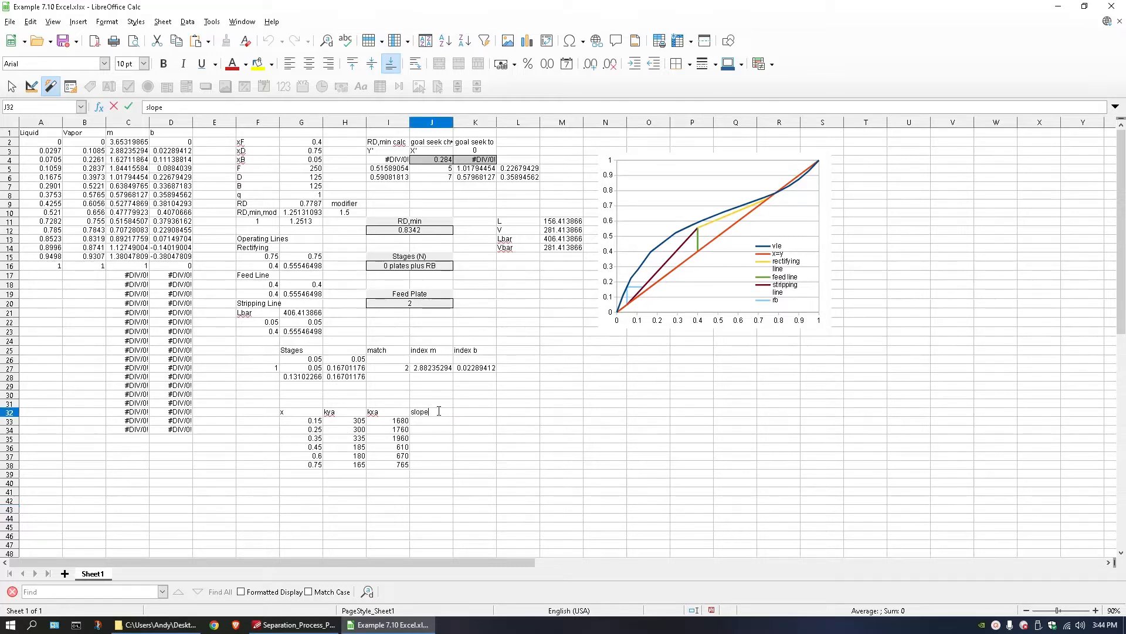
key(Return)
text(-)
click(399, 423)
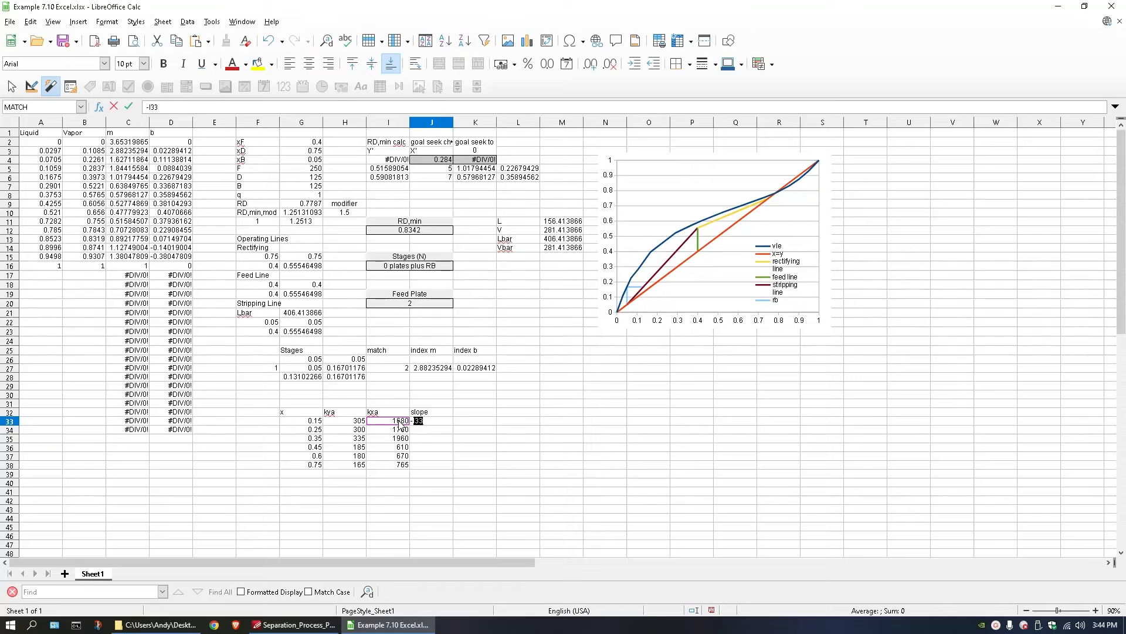
text(/)
click(357, 422)
key(Return)
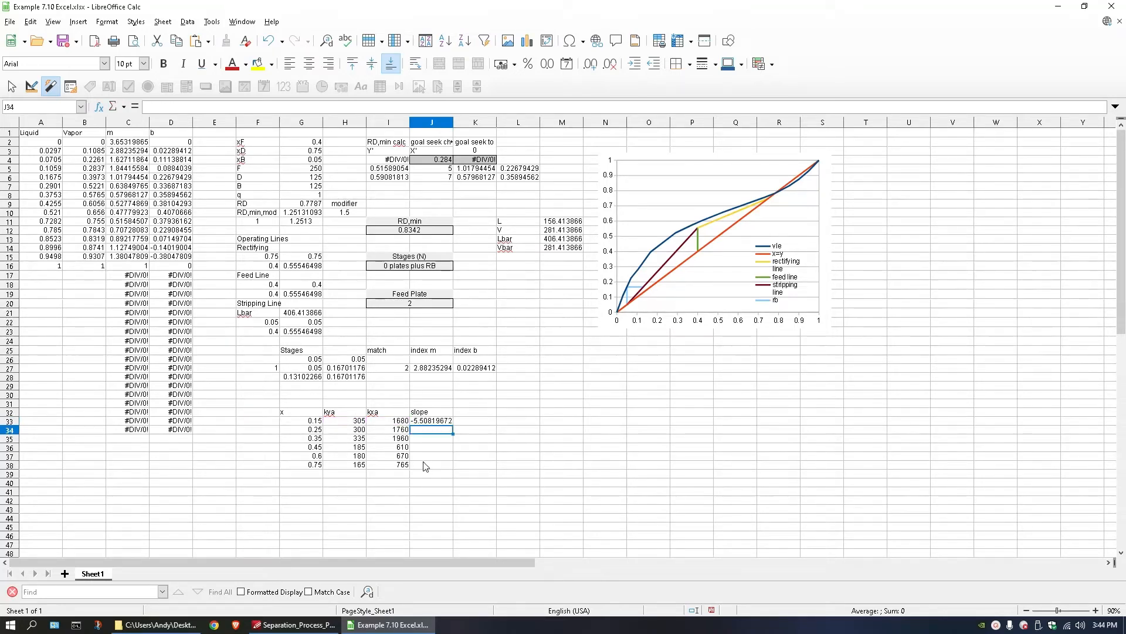
click(438, 423)
drag(454, 427, 451, 467)
click(270, 447)
drag(272, 448, 441, 469)
drag(269, 422, 267, 467)
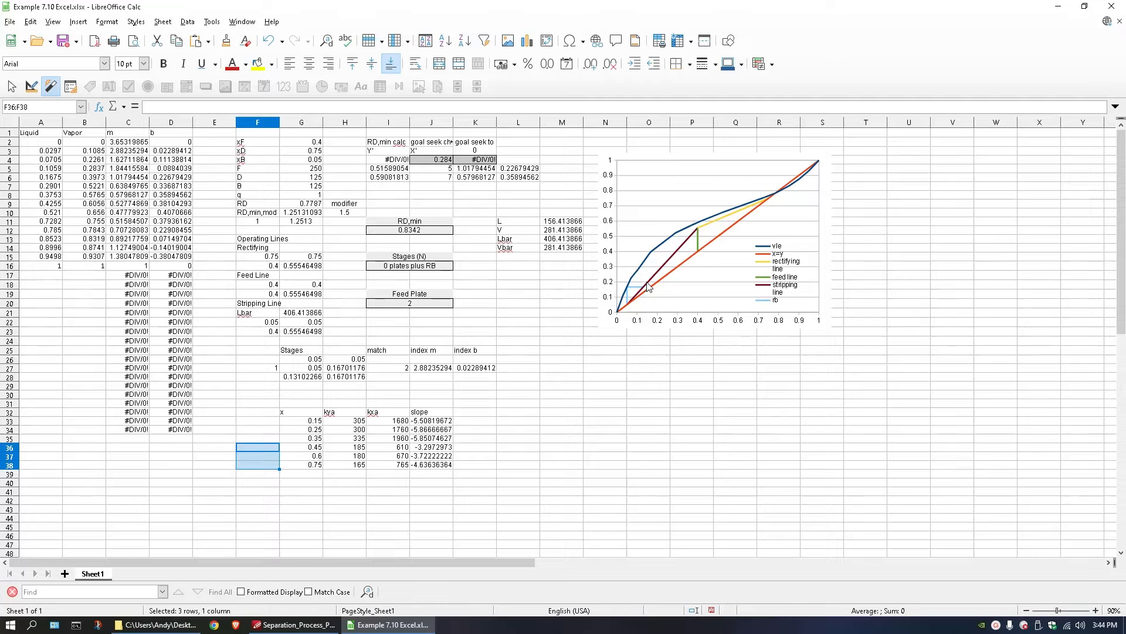
click(306, 420)
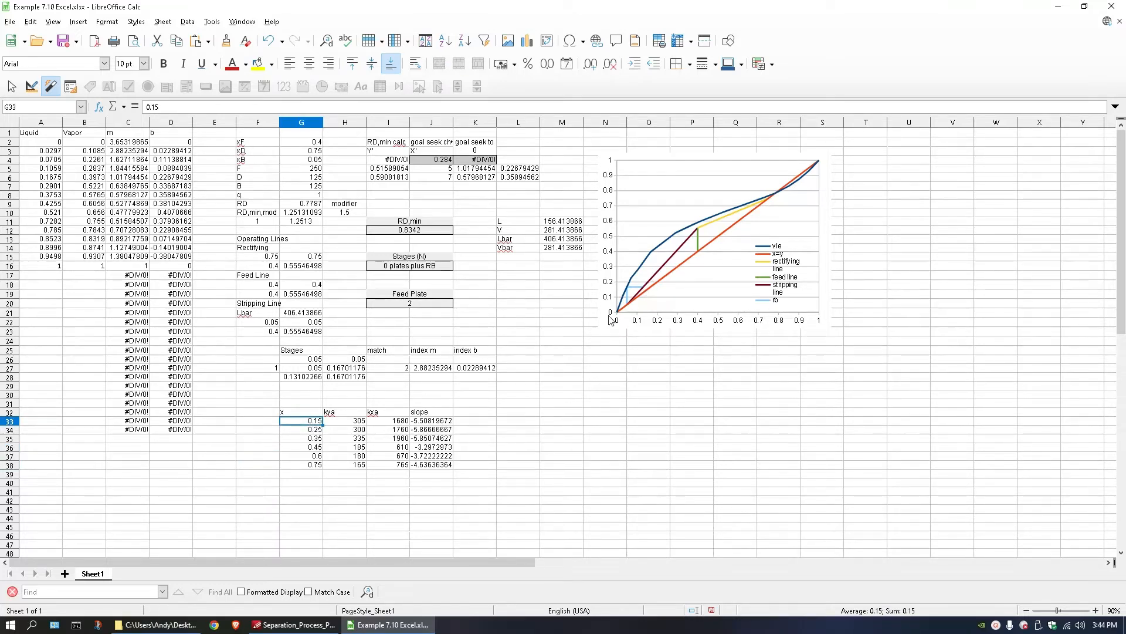
double_click(517, 420)
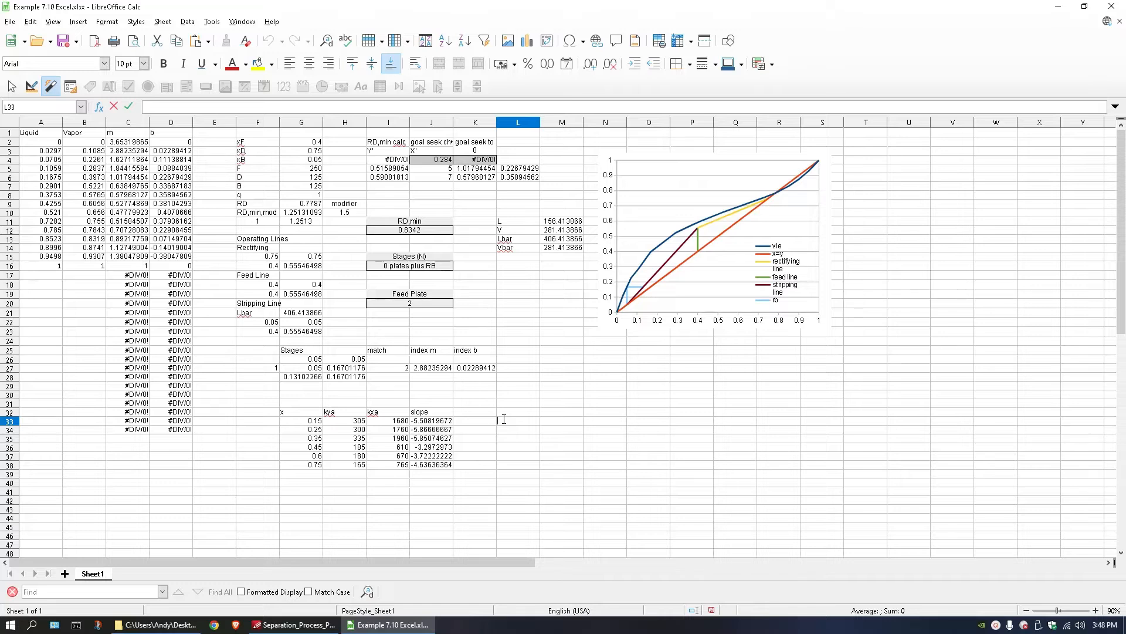
text(=)
key(BackSpace)
Move the slope column from J32:J38 to K32:K38, leaving column J empty.
drag(432, 403, 444, 463)
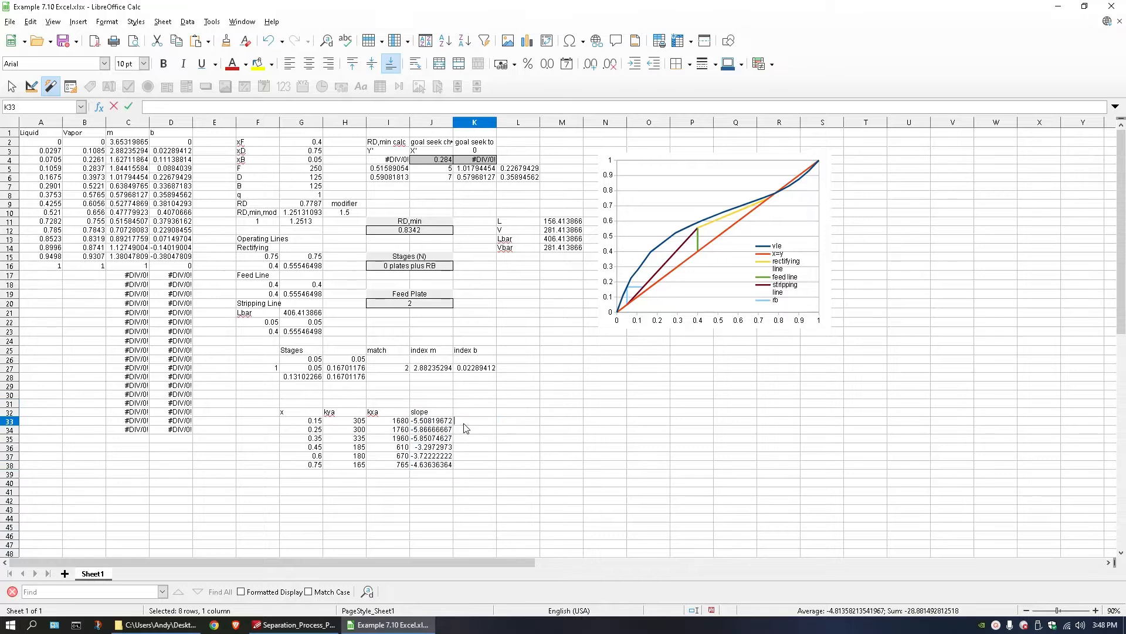
drag(431, 411, 433, 467)
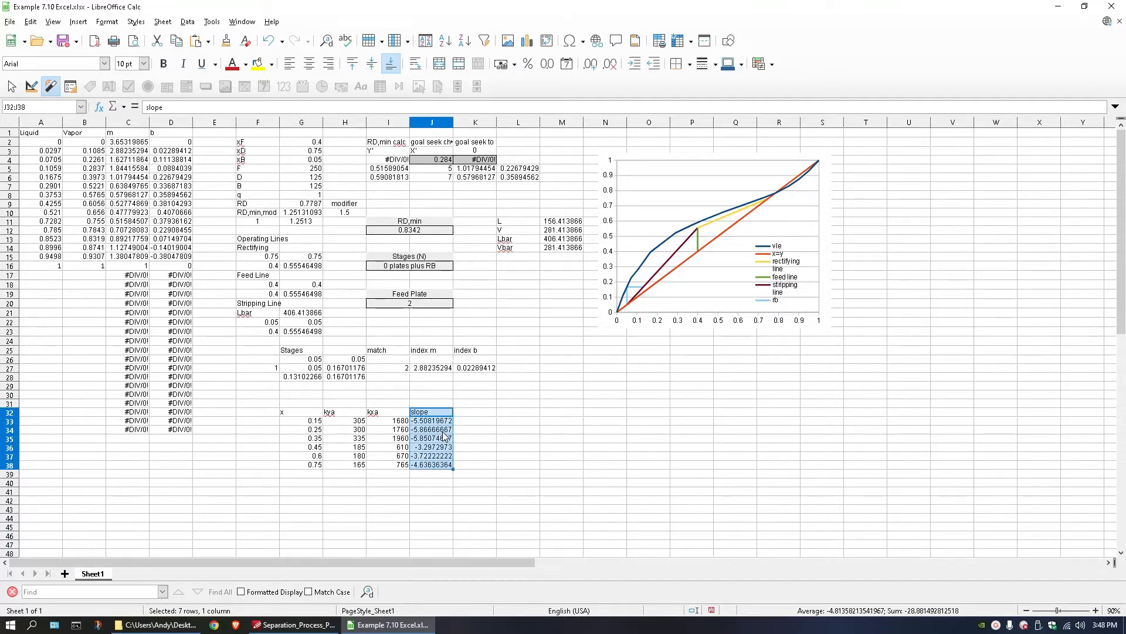
key(ctrl+x)
click(464, 413)
key(ctrl+v)
Rename the slope heading in K32 to m1 and add the heading b1 in L32.
click(502, 413)
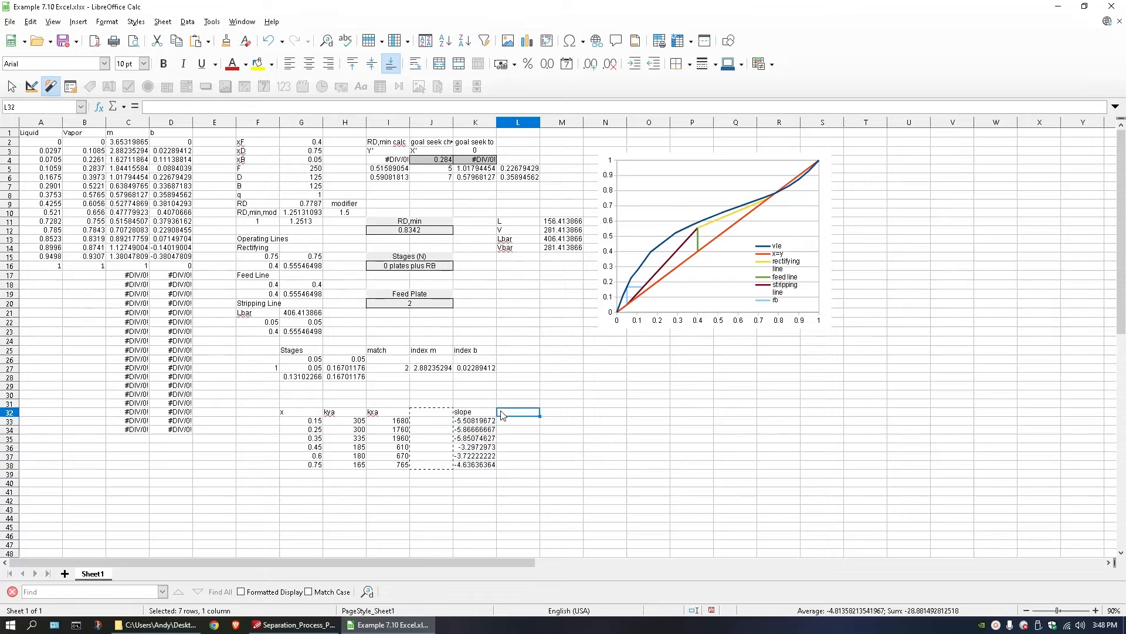
text(b)
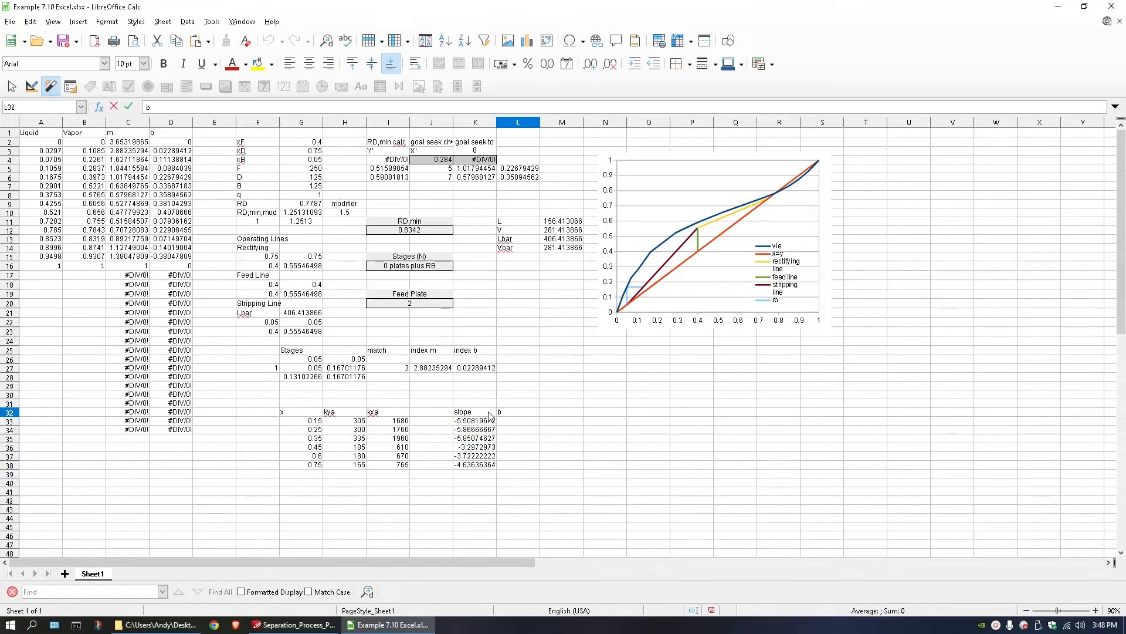
click(491, 416)
text(m1)
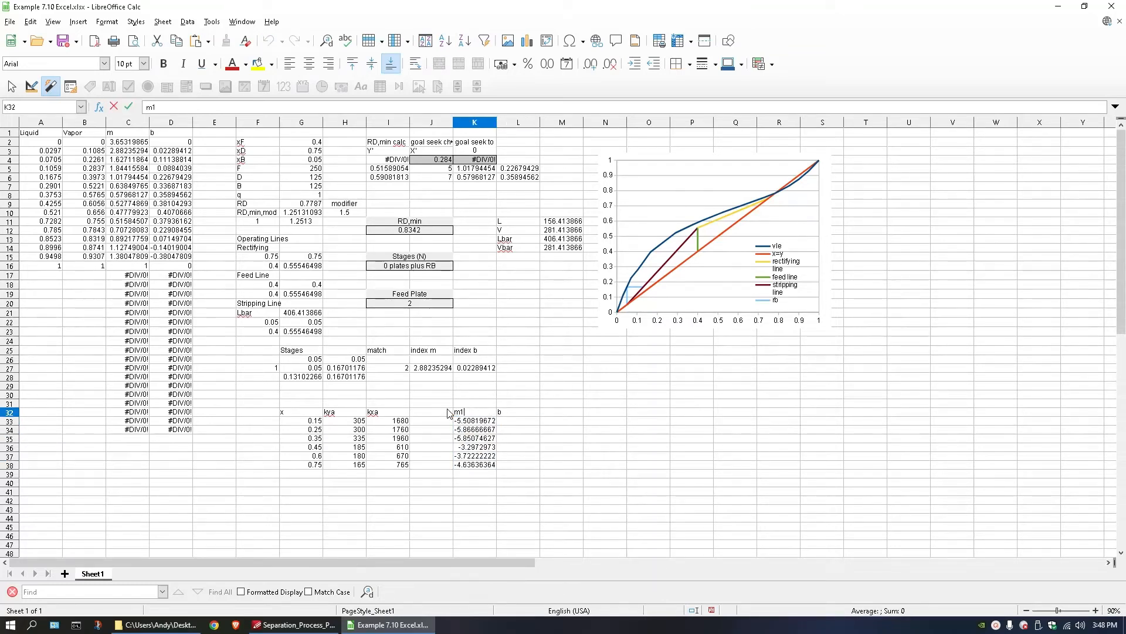
key(Tab)
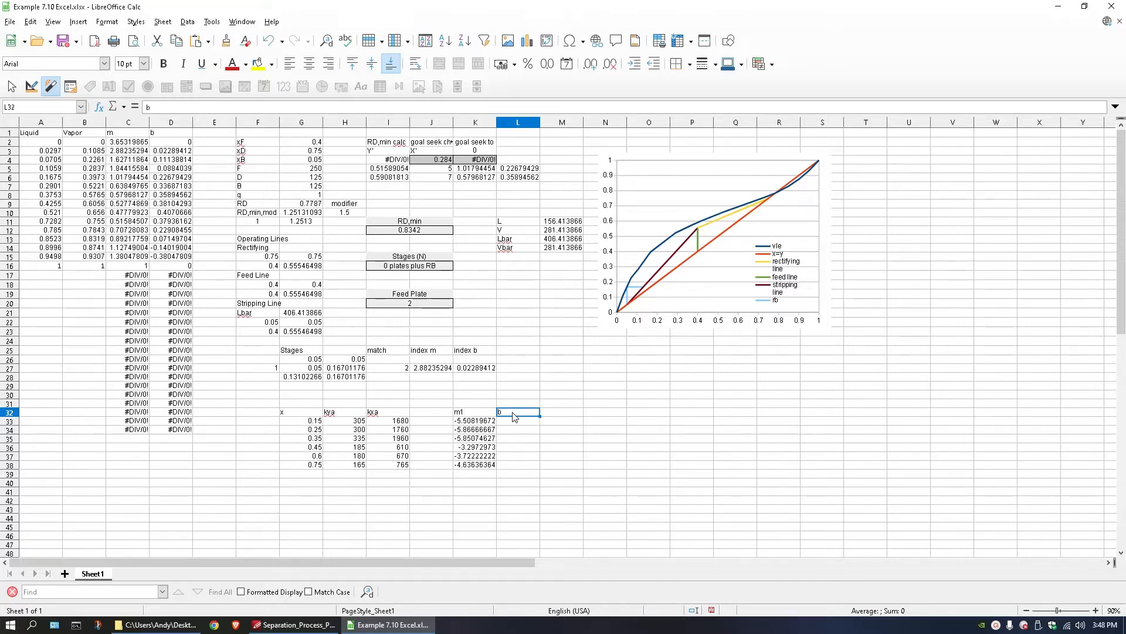
double_click(512, 414)
text(1)
key(Return)
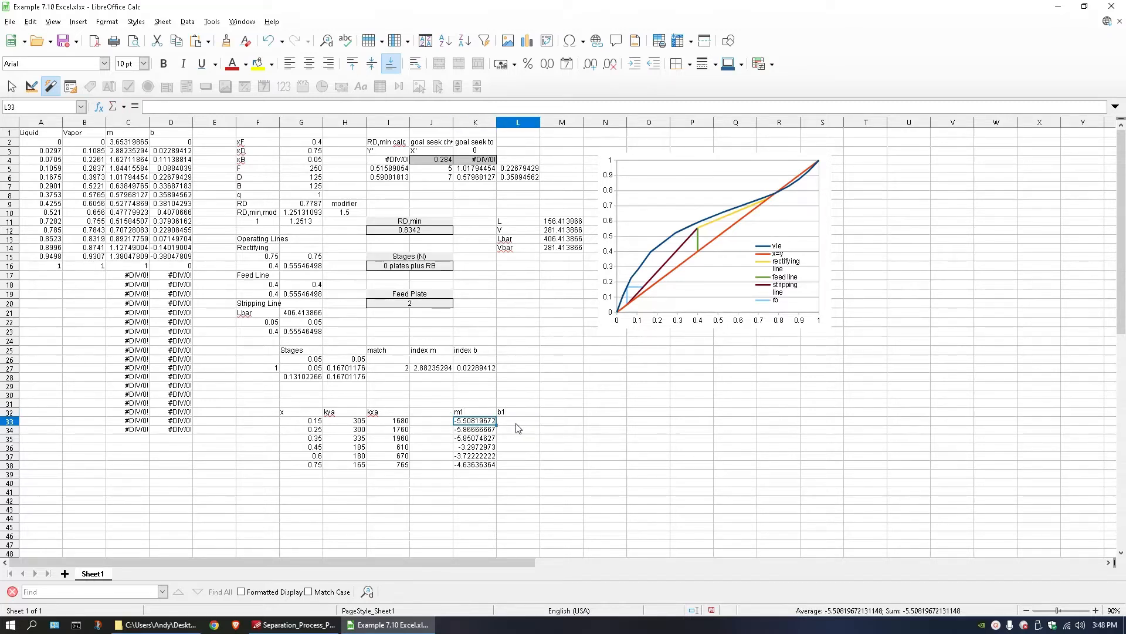
click(517, 421)
text(=)
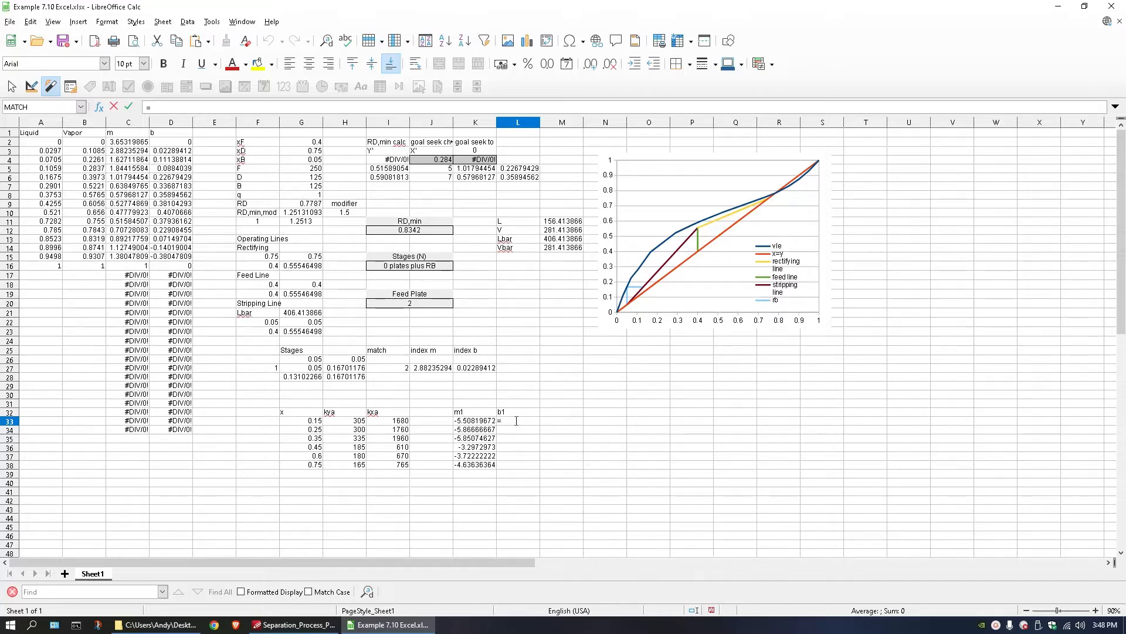
key(Escape)
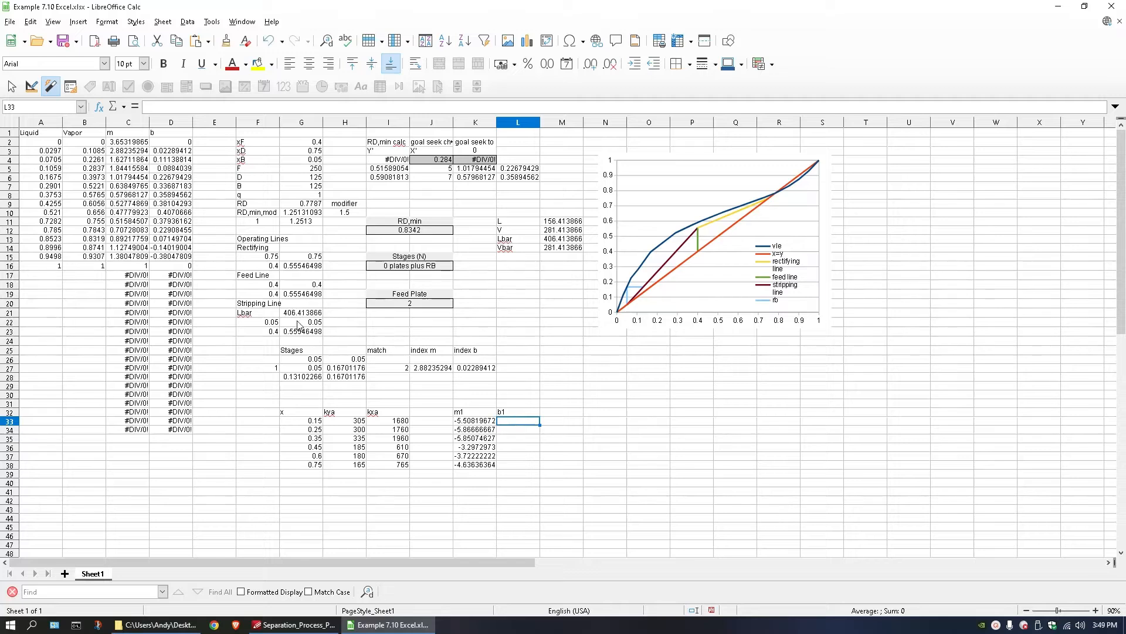
Copy the stripping-line expression from G22 into L33 under b1 and start it with an equals sign.
click(301, 323)
double_click(301, 322)
drag(285, 322, 462, 318)
key(ctrl+c)
key(Escape)
click(506, 419)
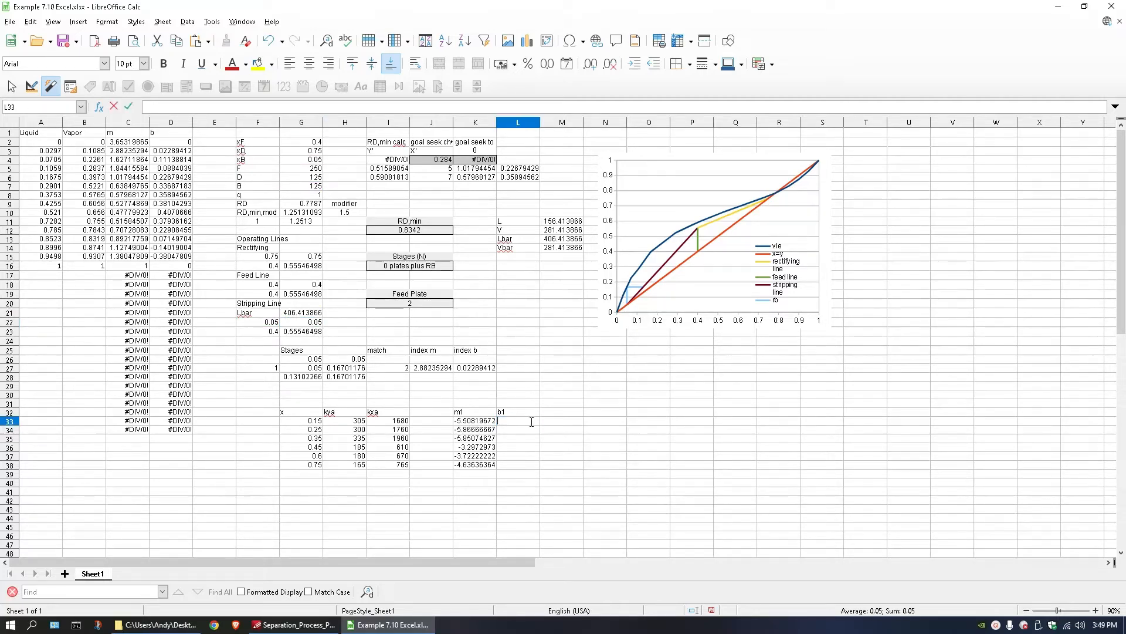
key(ctrl+v)
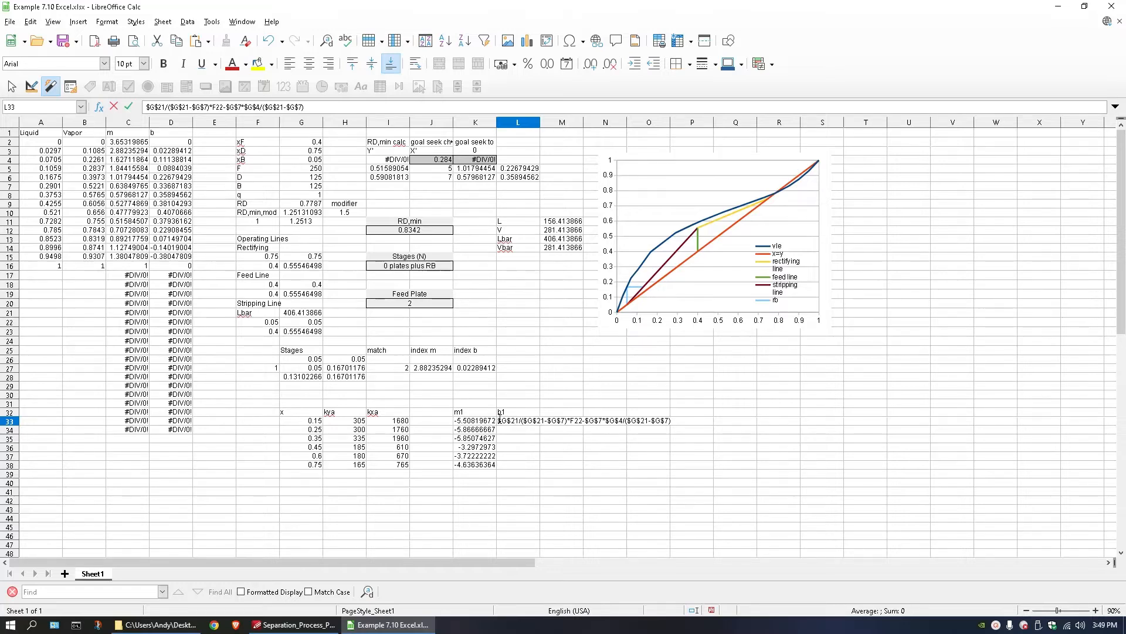
double_click(500, 420)
text(=)
In the L33 formula, replace F22 with G33 and append -K33*G33.
drag(574, 421, 586, 421)
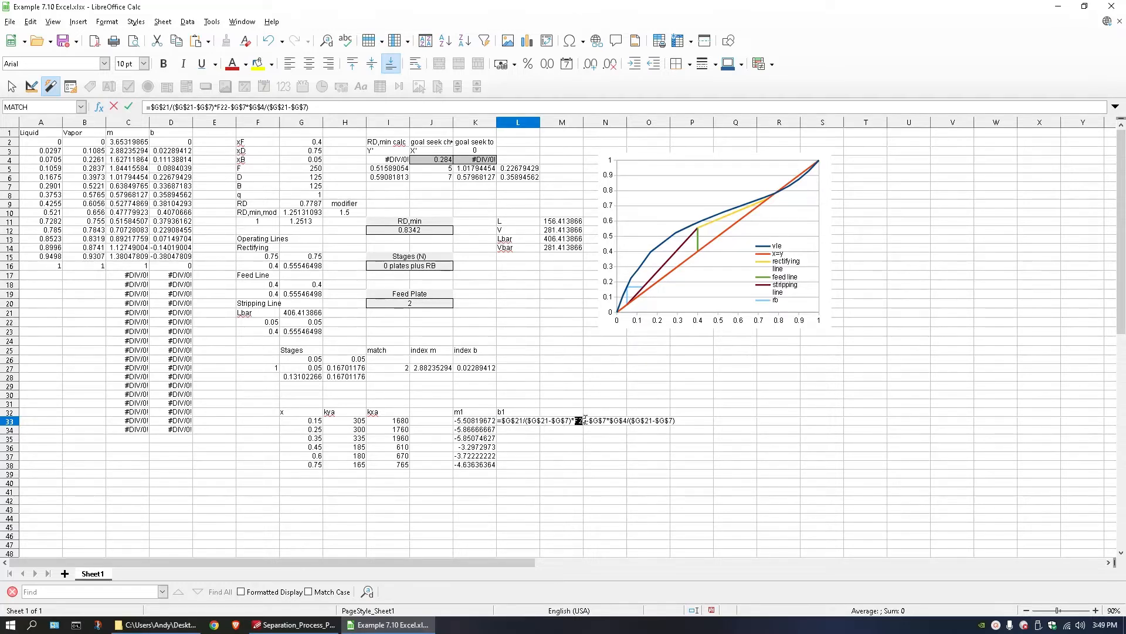
click(319, 420)
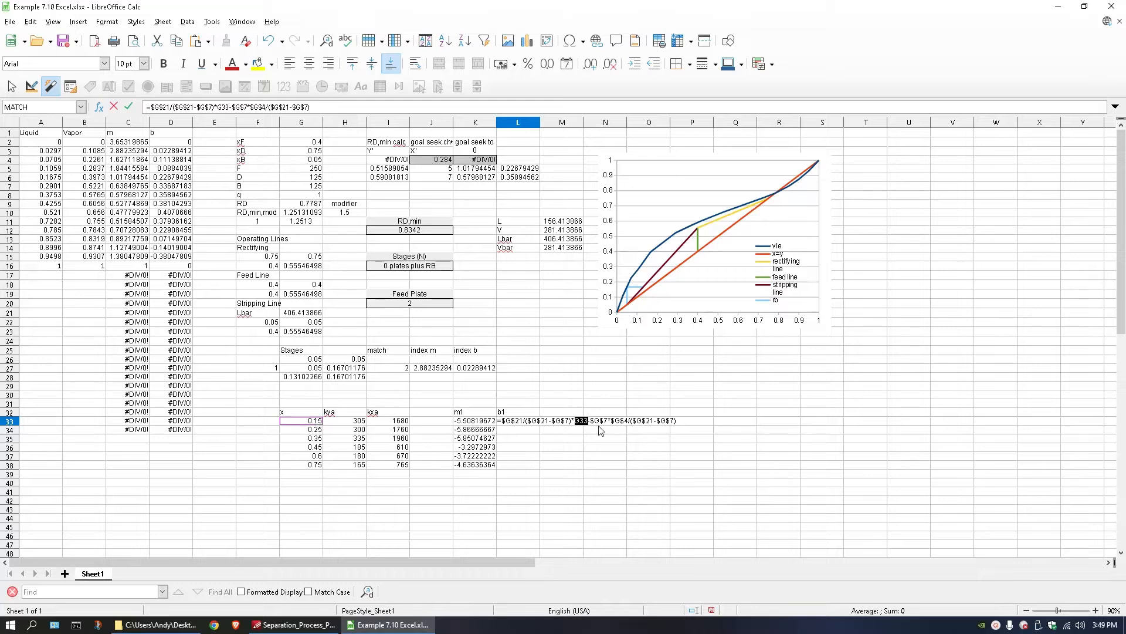
click(685, 418)
click(473, 422)
text(*)
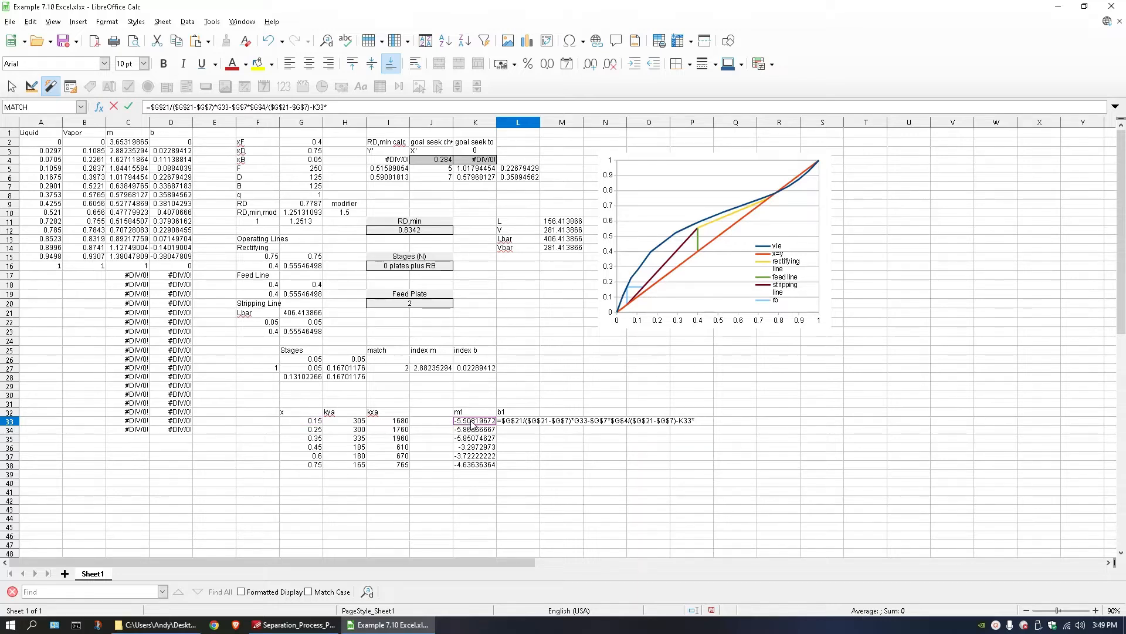
click(311, 421)
key(Return)
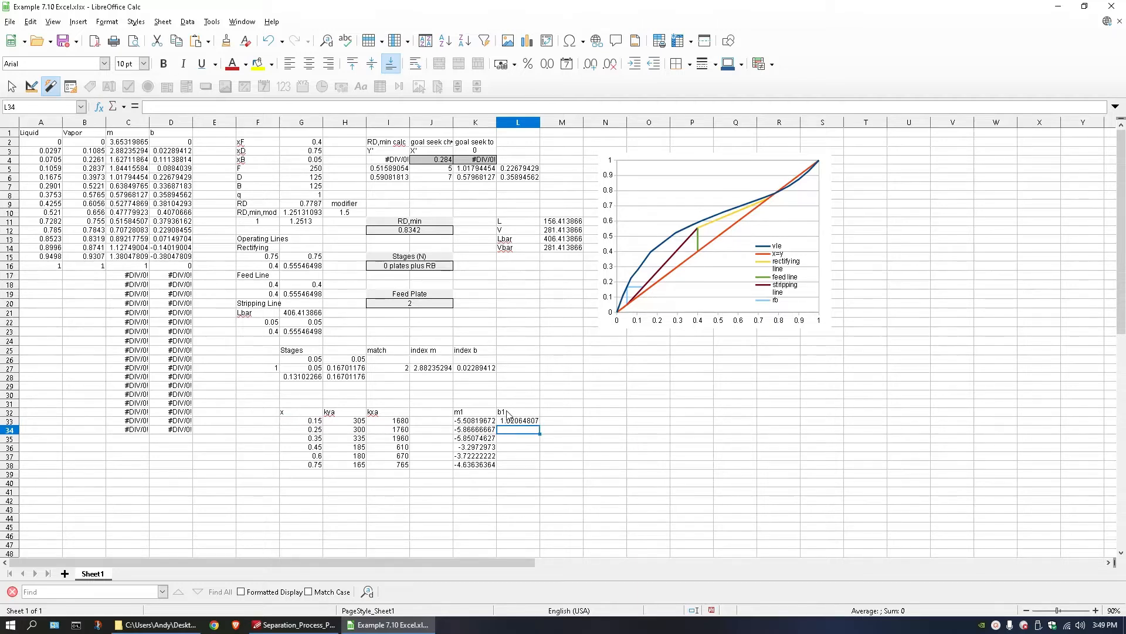
Fill the b1 formula from L33 down through L35 and check its cell references.
click(518, 421)
triple_click(526, 423)
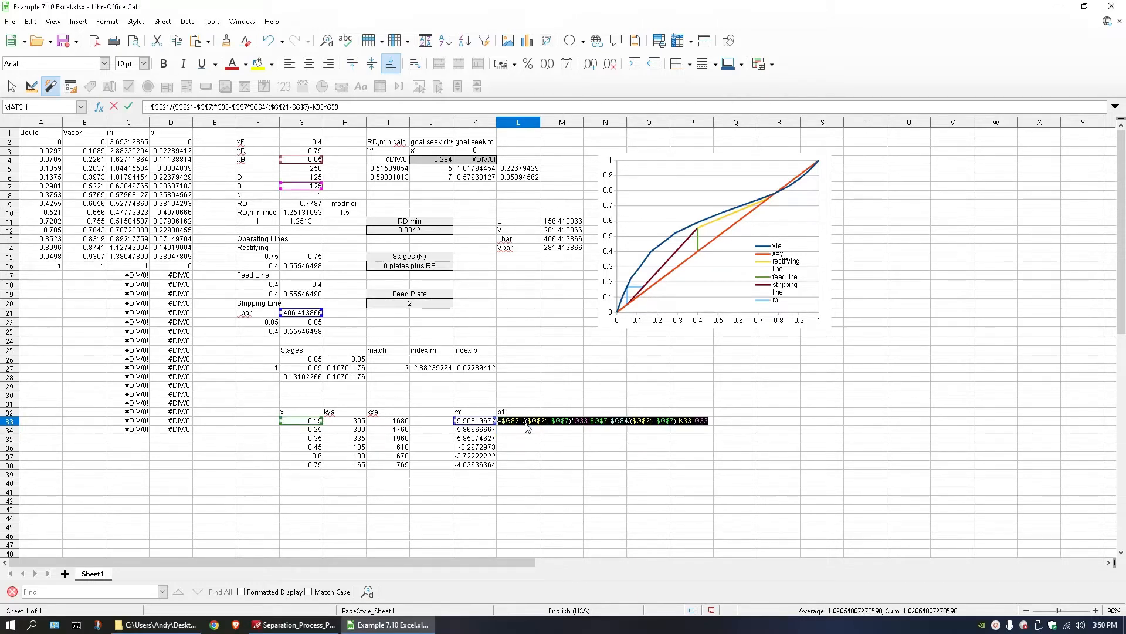
key(Return)
click(527, 424)
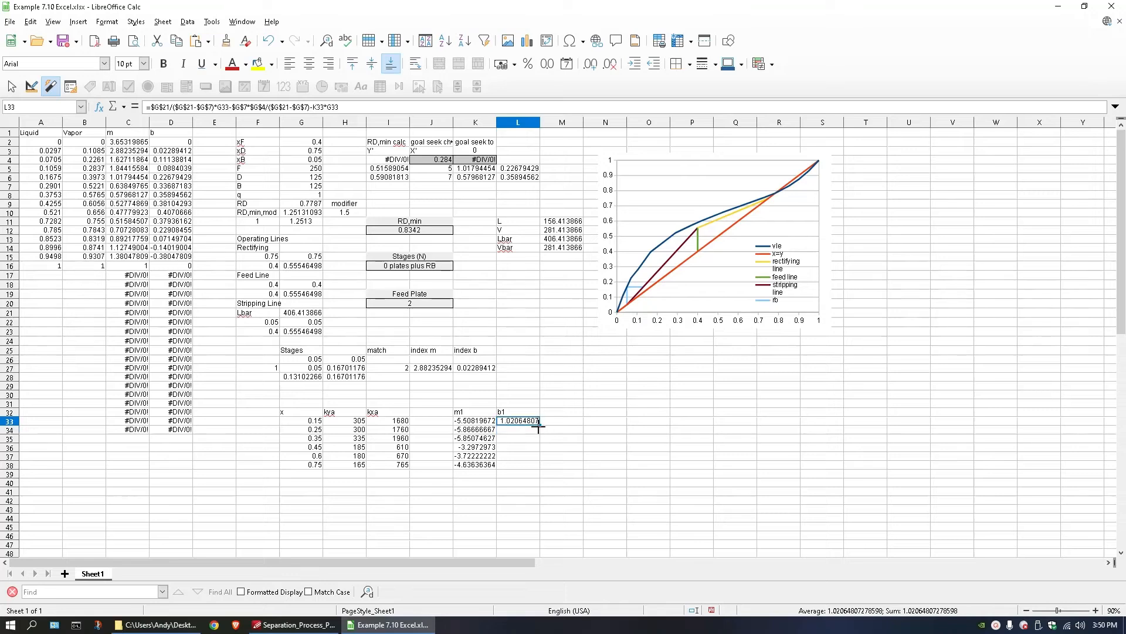
drag(538, 426, 531, 445)
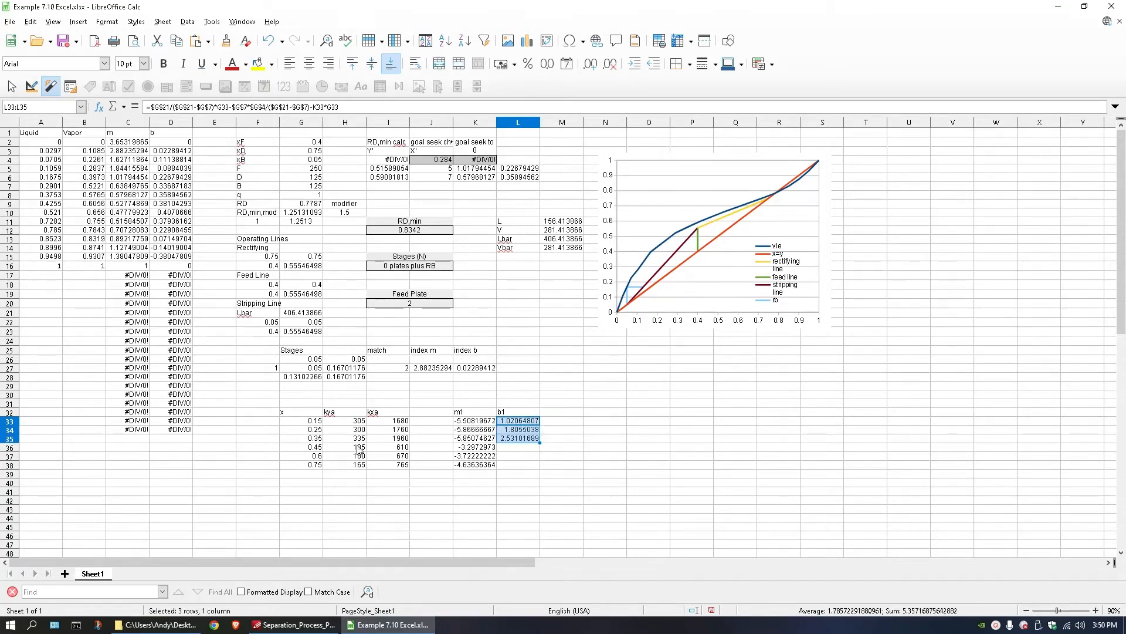
double_click(507, 448)
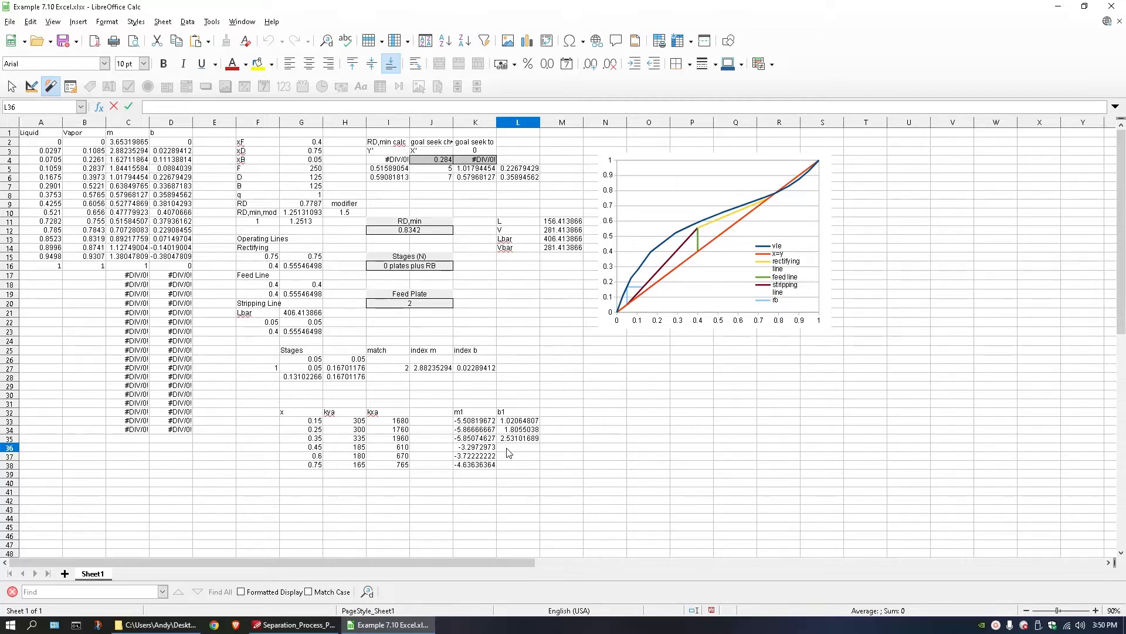
double_click(512, 439)
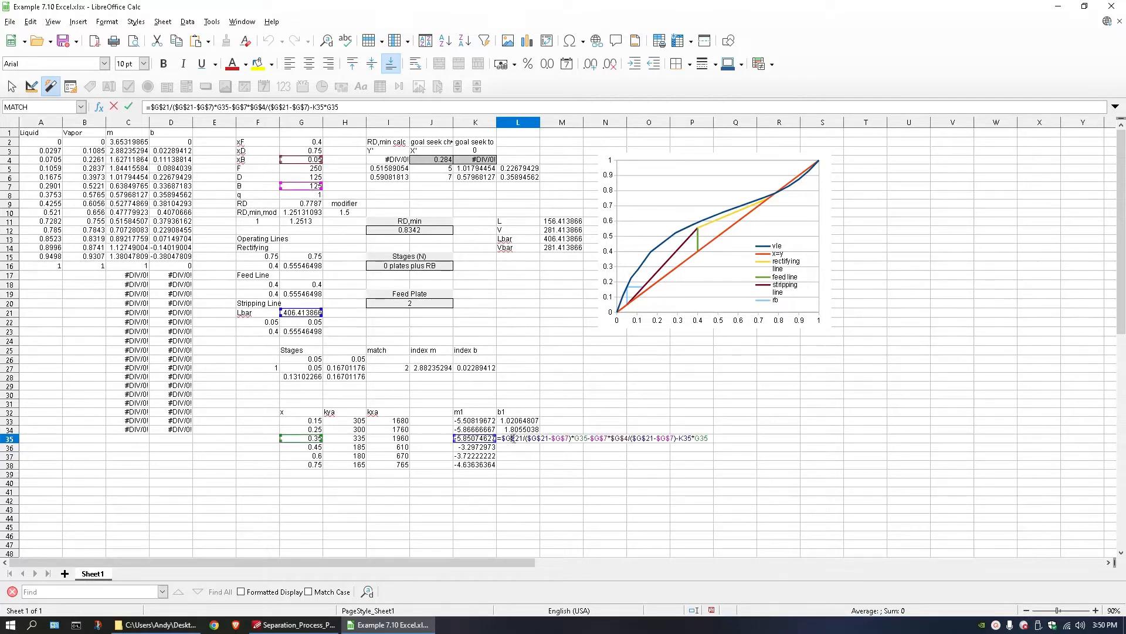
key(Escape)
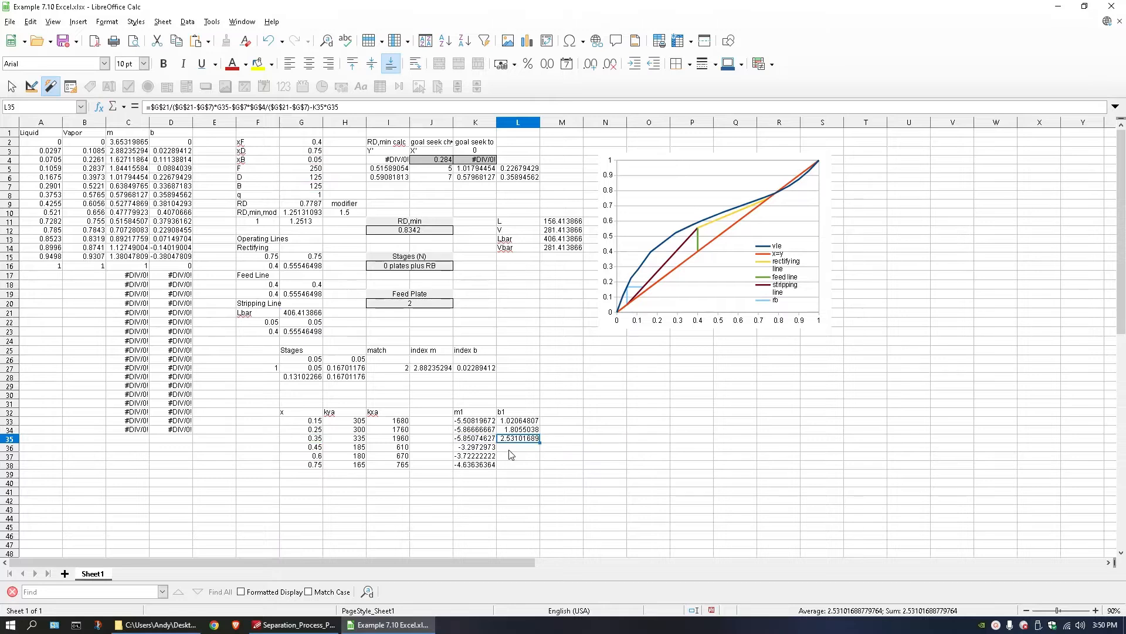
Copy the rectifying-line expression from G16 into L36 as a new formula.
double_click(510, 450)
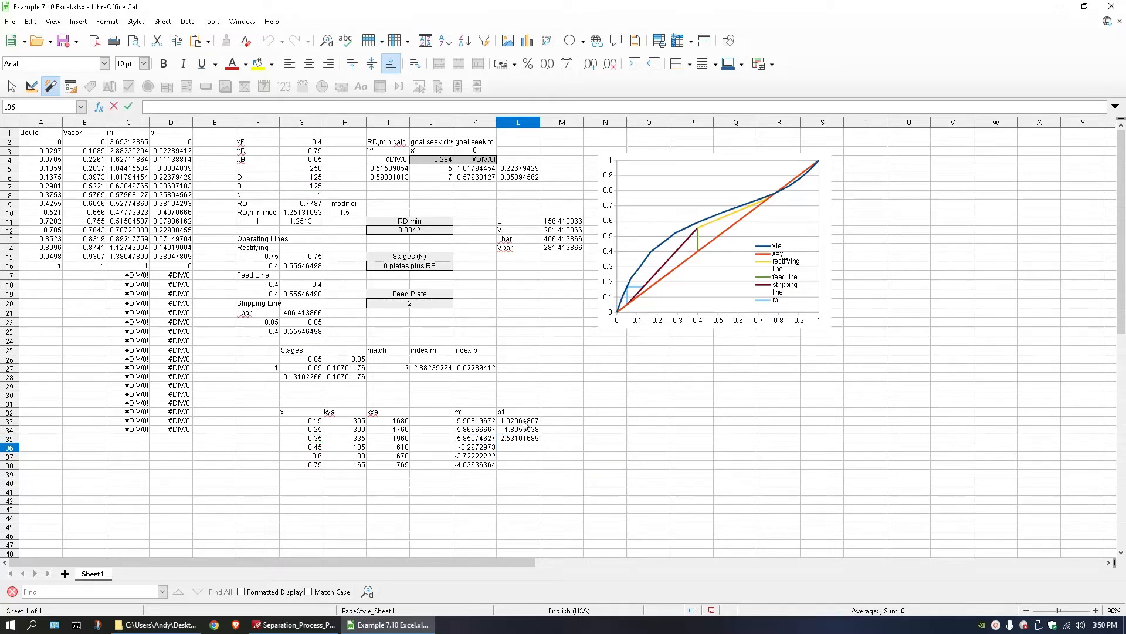
text(=)
key(Escape)
double_click(310, 272)
mouse_move(289, 265)
mouse_down()
mouse_move(409, 275)
mouse_move(289, 267)
mouse_up()
key(ctrl+c)
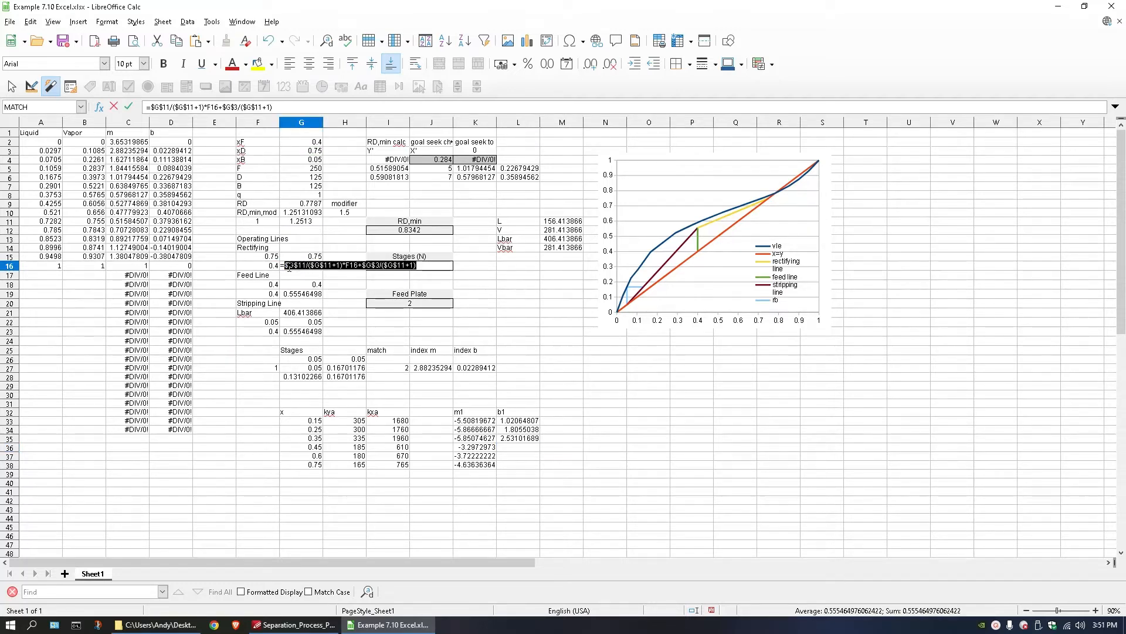
key(Escape)
click(516, 447)
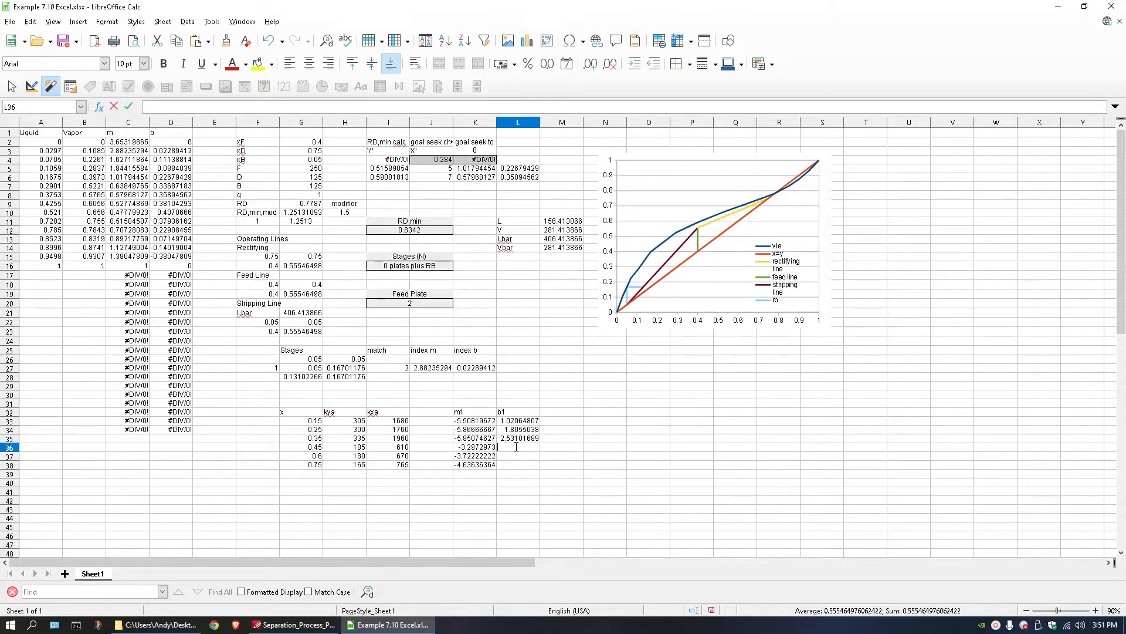
text(=)
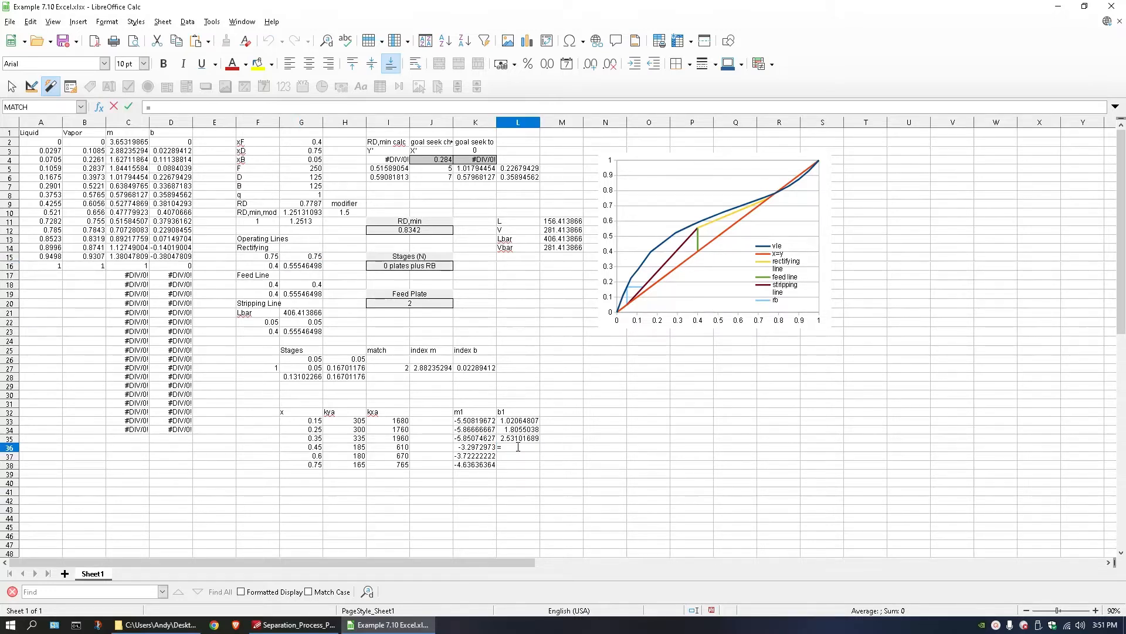
key(ctrl+v)
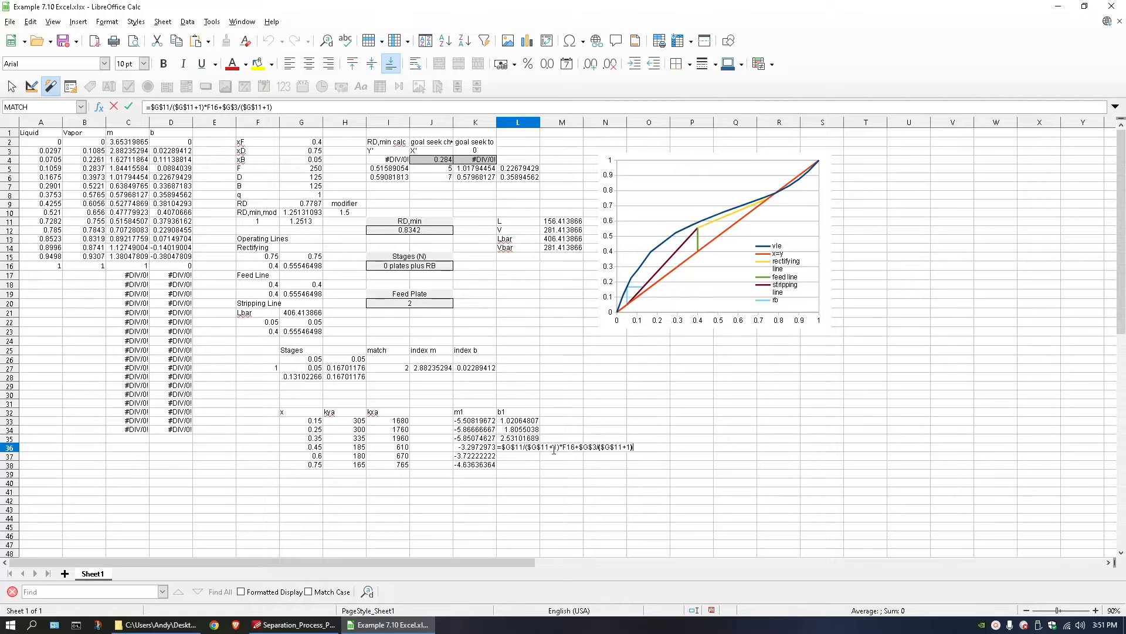
In the L36 formula, replace F16 with G36 and append -K36*G36.
double_click(563, 447)
click(311, 449)
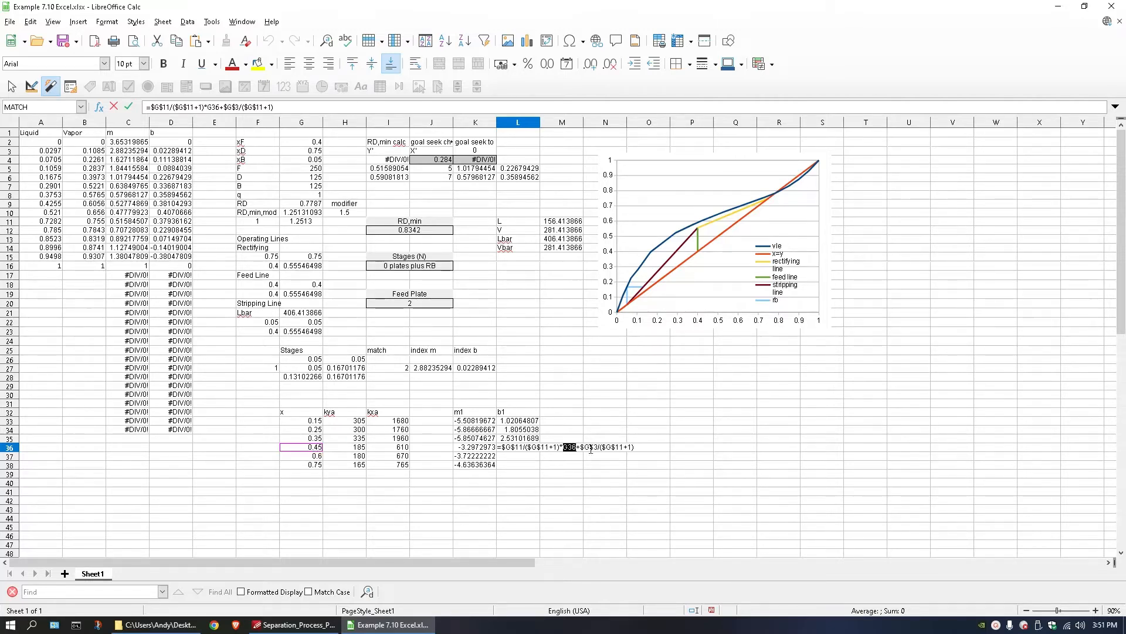
click(637, 446)
click(477, 448)
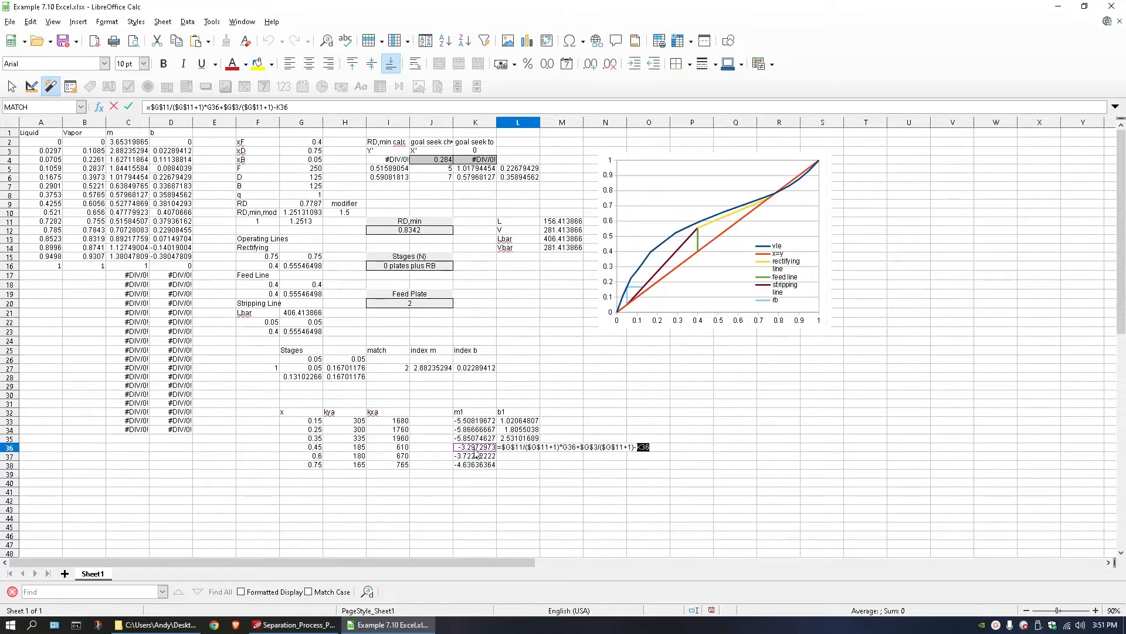
text(*)
click(315, 448)
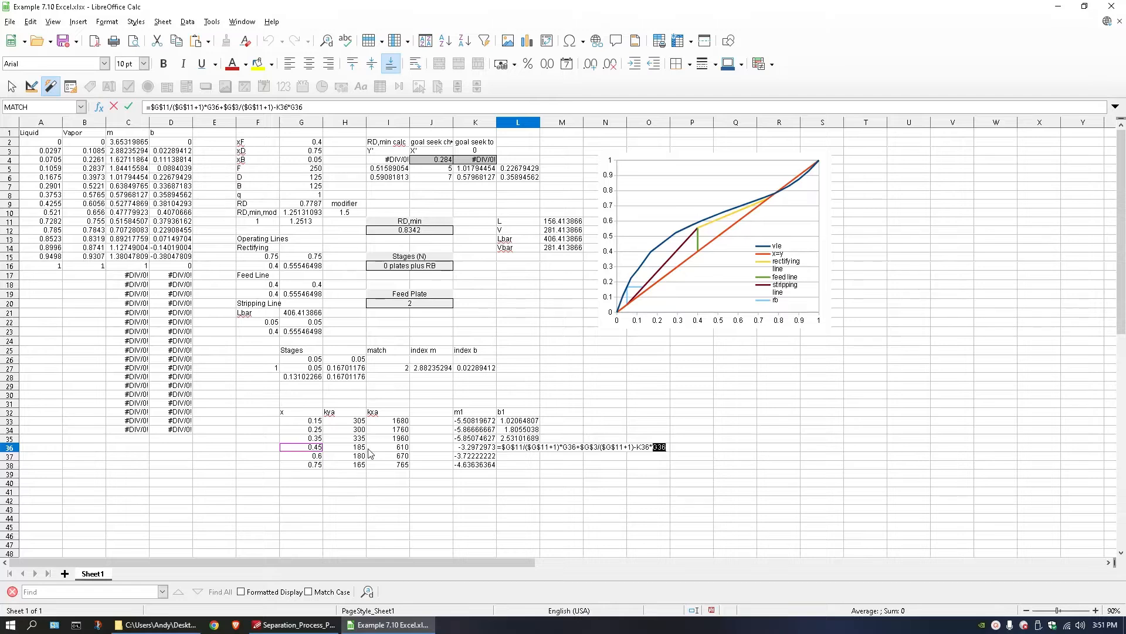
key(Return)
Fill the b1 formula from L36 down through L38.
click(519, 447)
drag(540, 450, 539, 471)
click(575, 403)
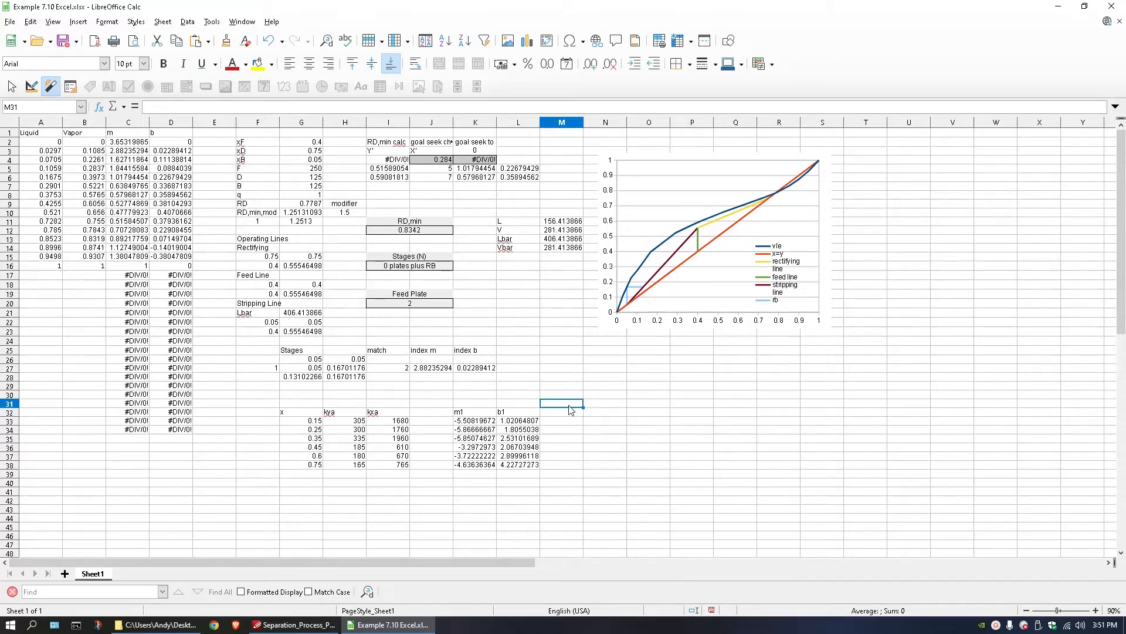
Add the headings index, m and b in N32, O32 and P32.
click(562, 414)
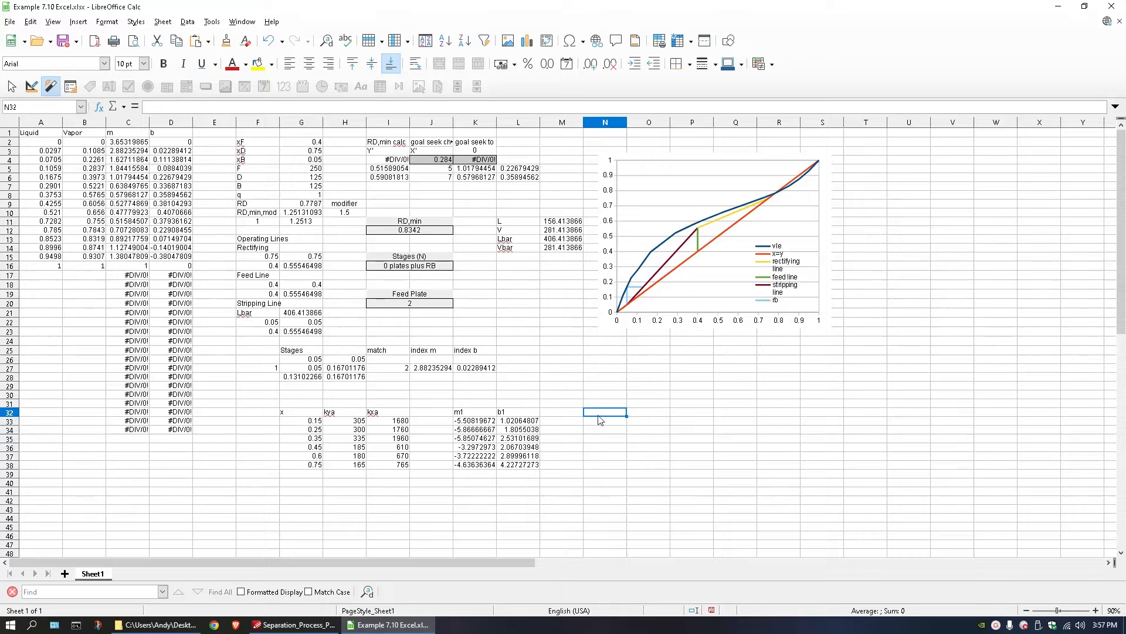
text(=)
key(BackSpace)
text(index)
key(Tab)
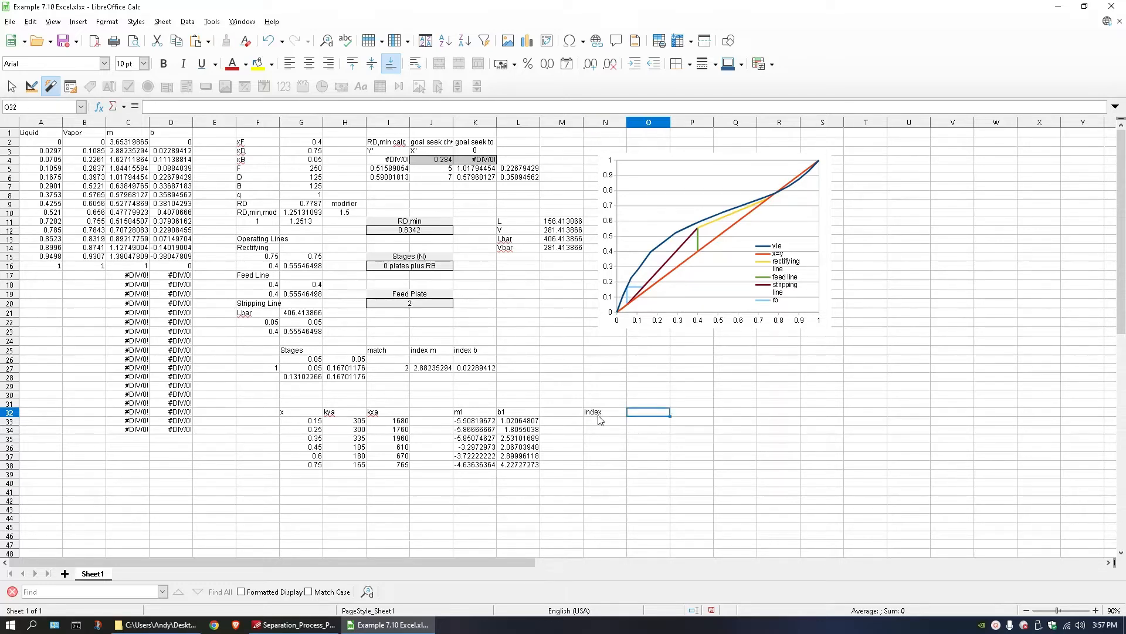
text(n)
text(m)
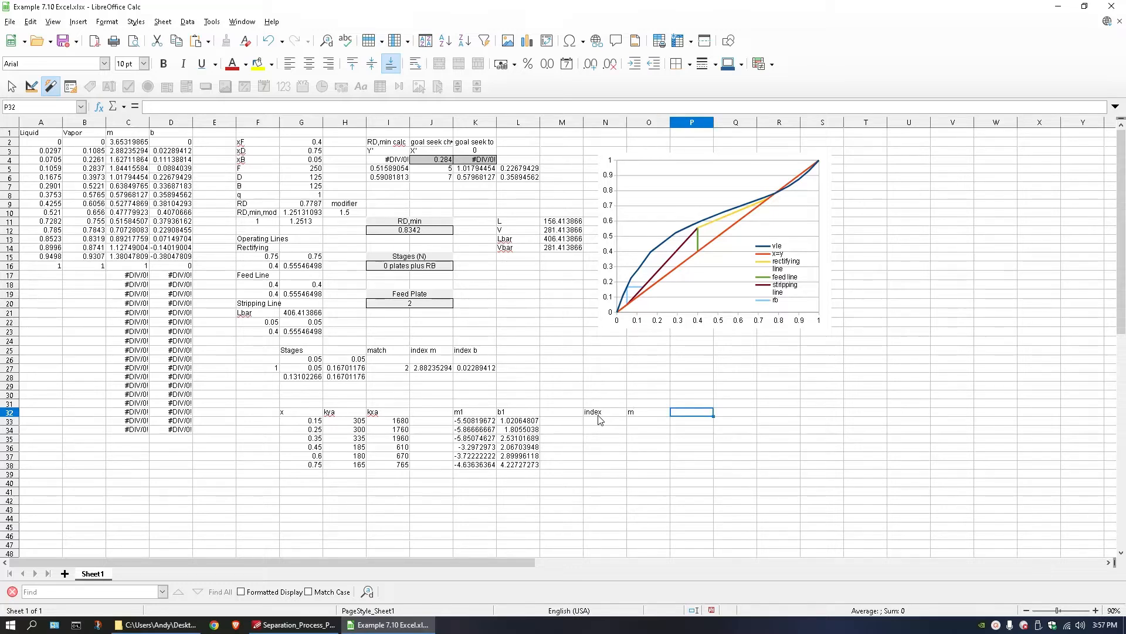
key(Tab)
text(b)
key(Return)
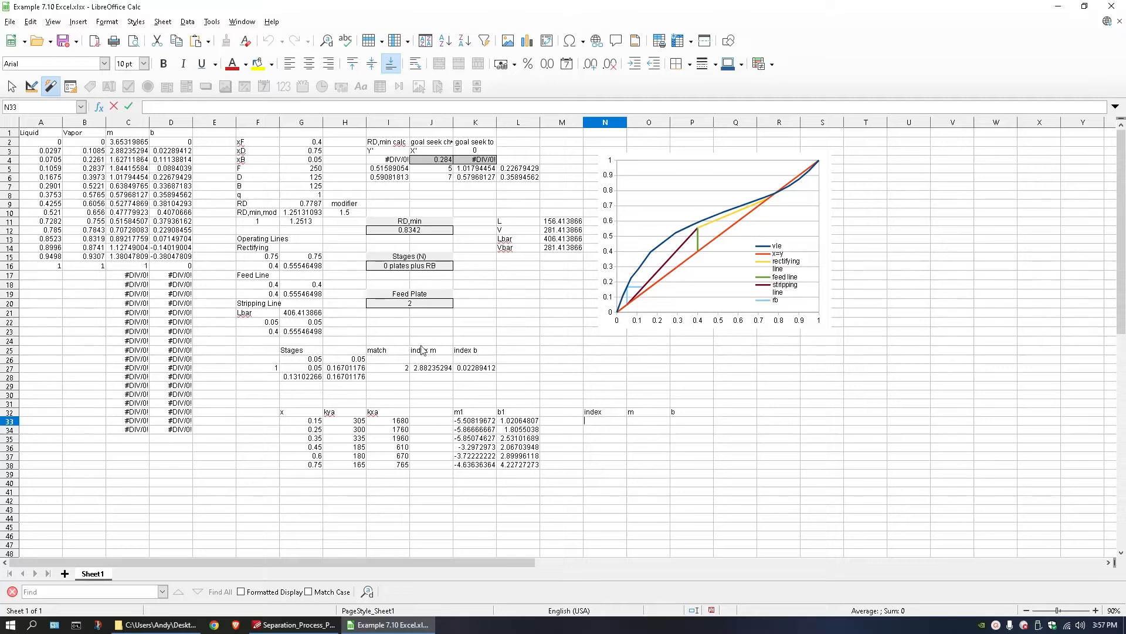
Copy the match, index m and index b formulas from I27:K27 into N33:P33.
drag(405, 368, 473, 374)
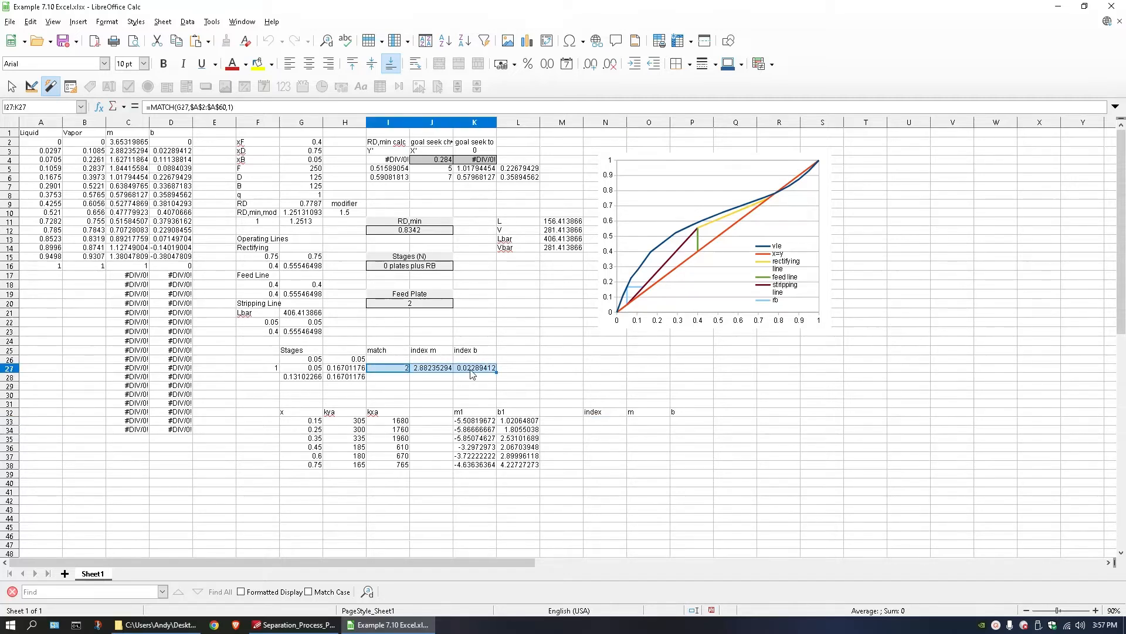
key(ctrl+c)
click(610, 421)
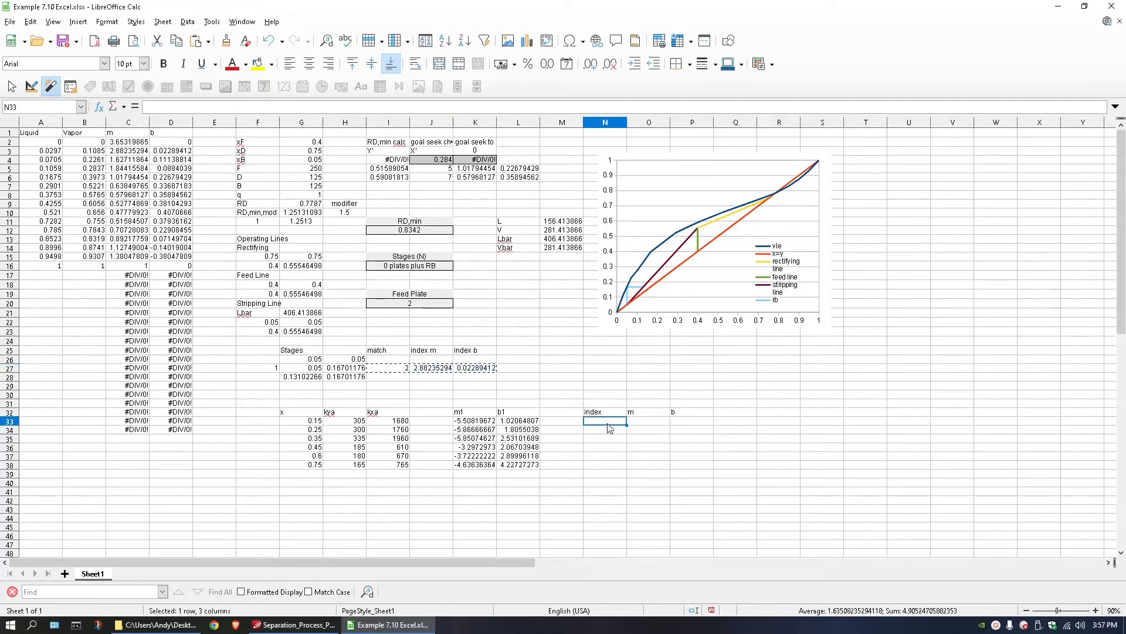
key(ctrl+v)
Replace the MATCH formula in N33 with a fixed index, trying 3 and settling on 4.
double_click(610, 421)
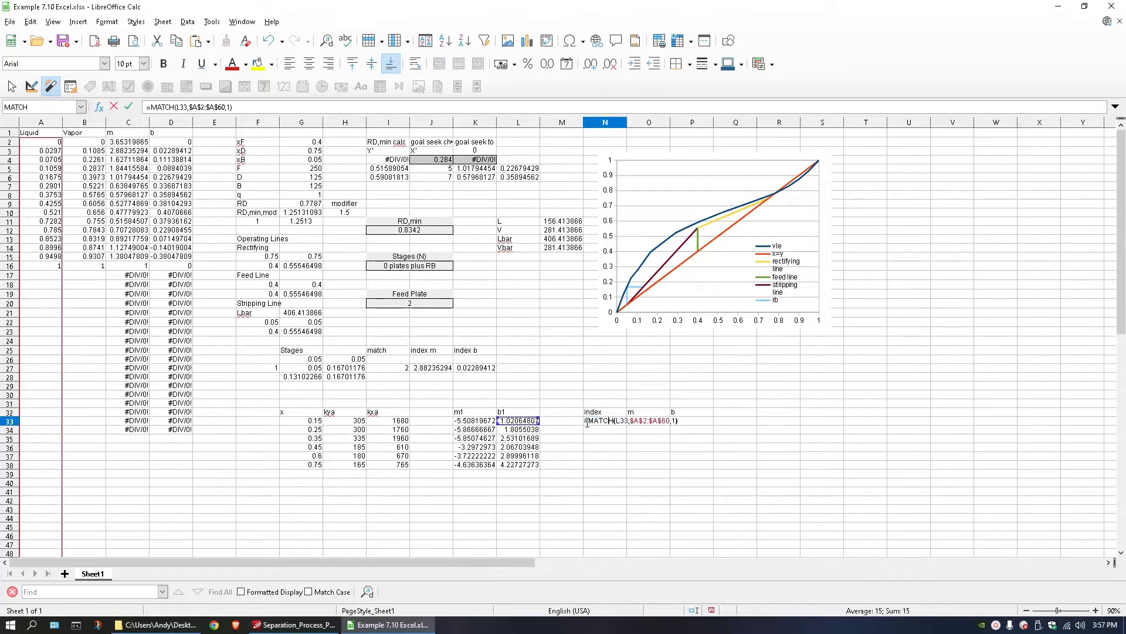
drag(587, 422, 685, 430)
key(BackSpace)
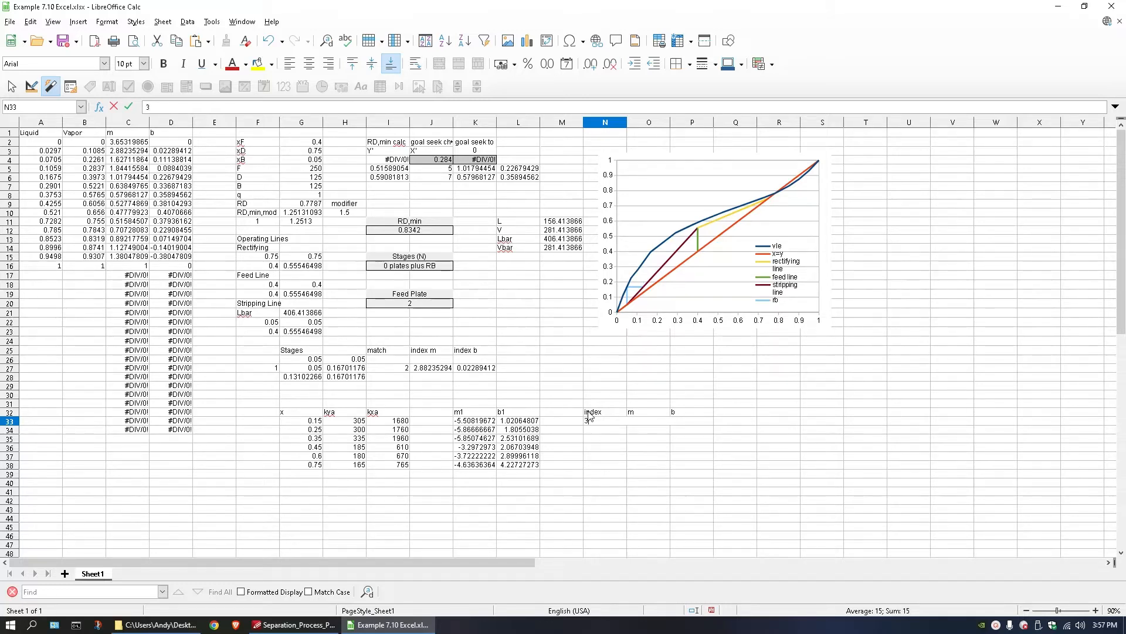
key(Return)
triple_click(600, 423)
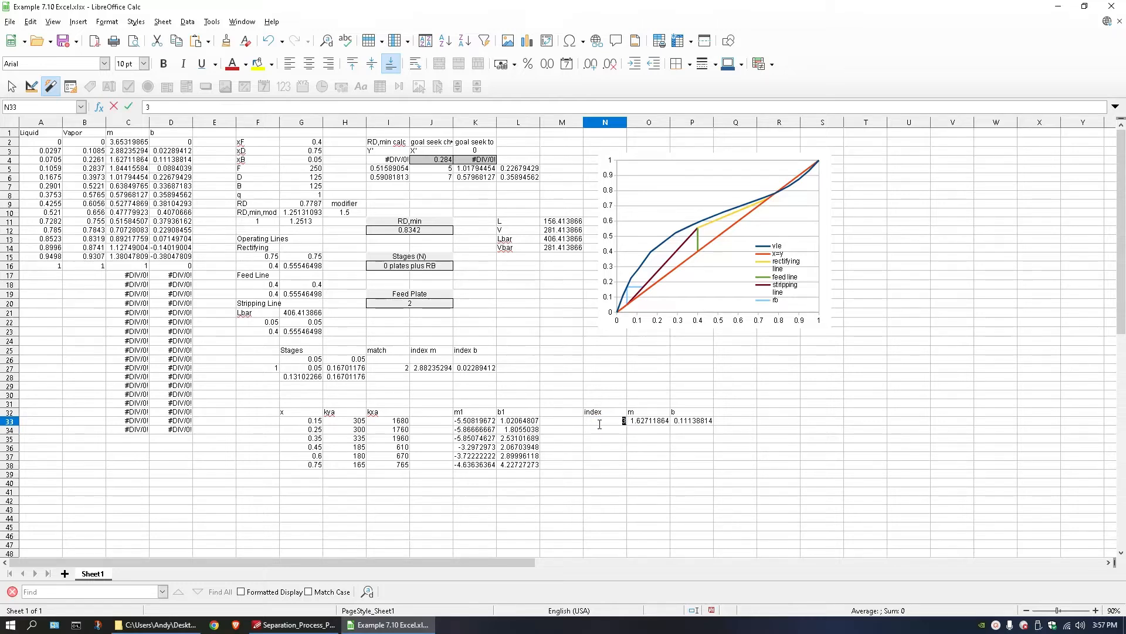
text(4)
key(Return)
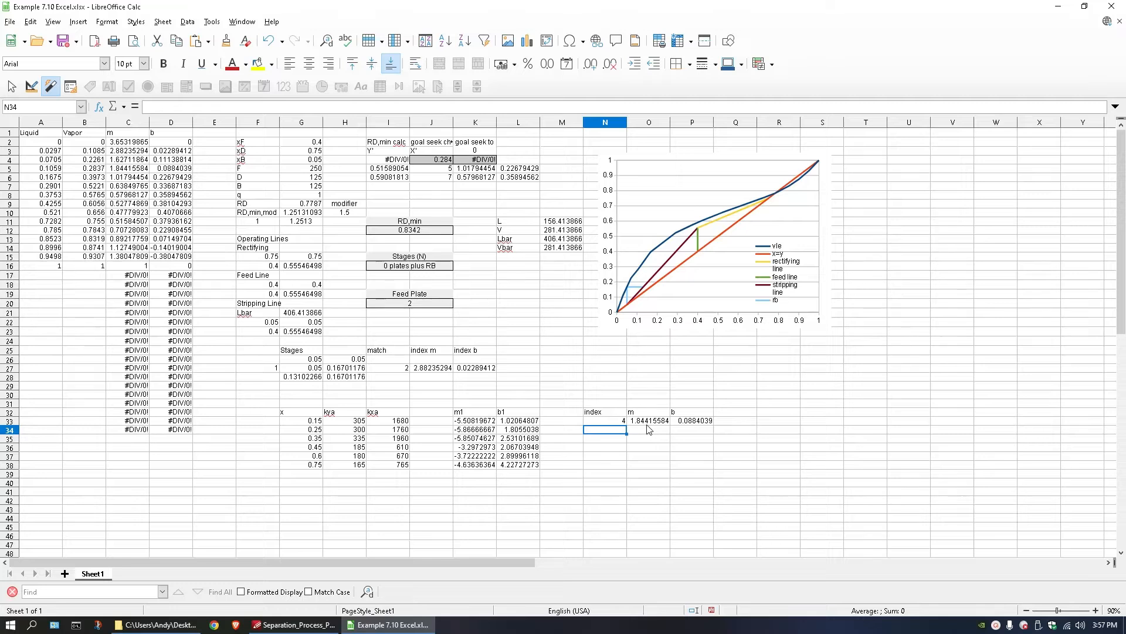
Rename the headings in O32 and P32 to m2 and b2.
click(646, 405)
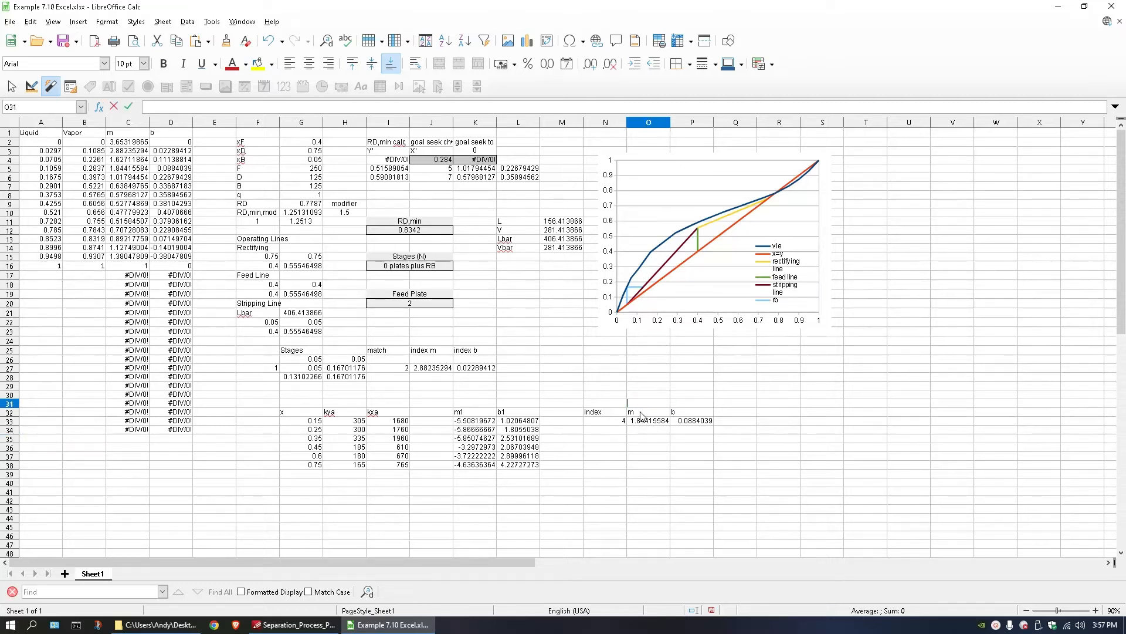
double_click(641, 411)
text(2)
double_click(692, 414)
text(2)
key(Return)
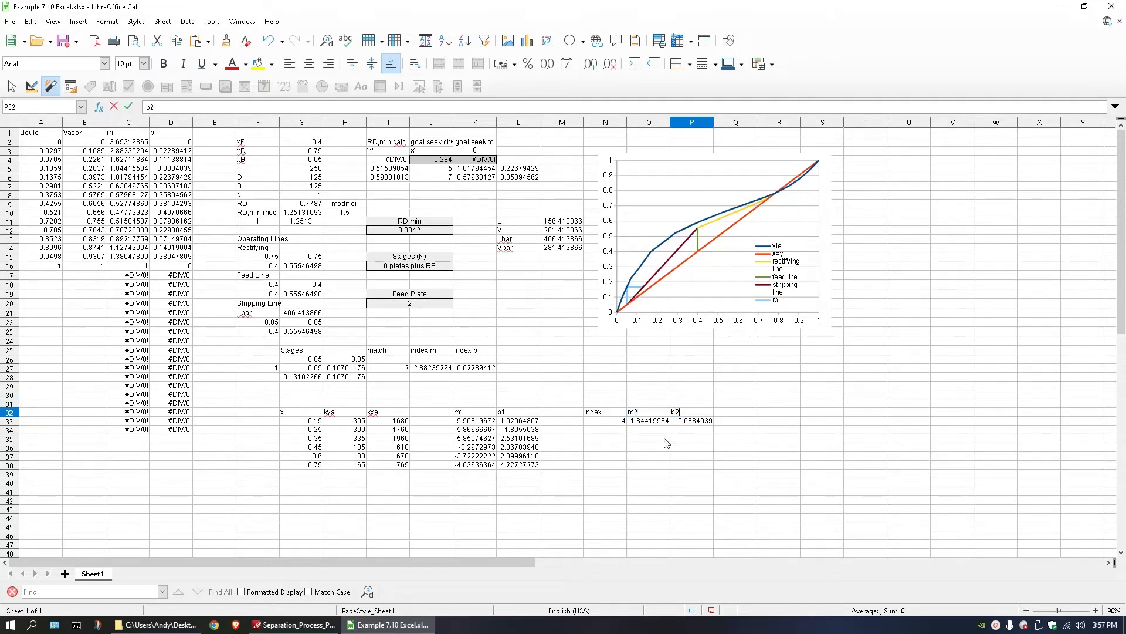
click(663, 440)
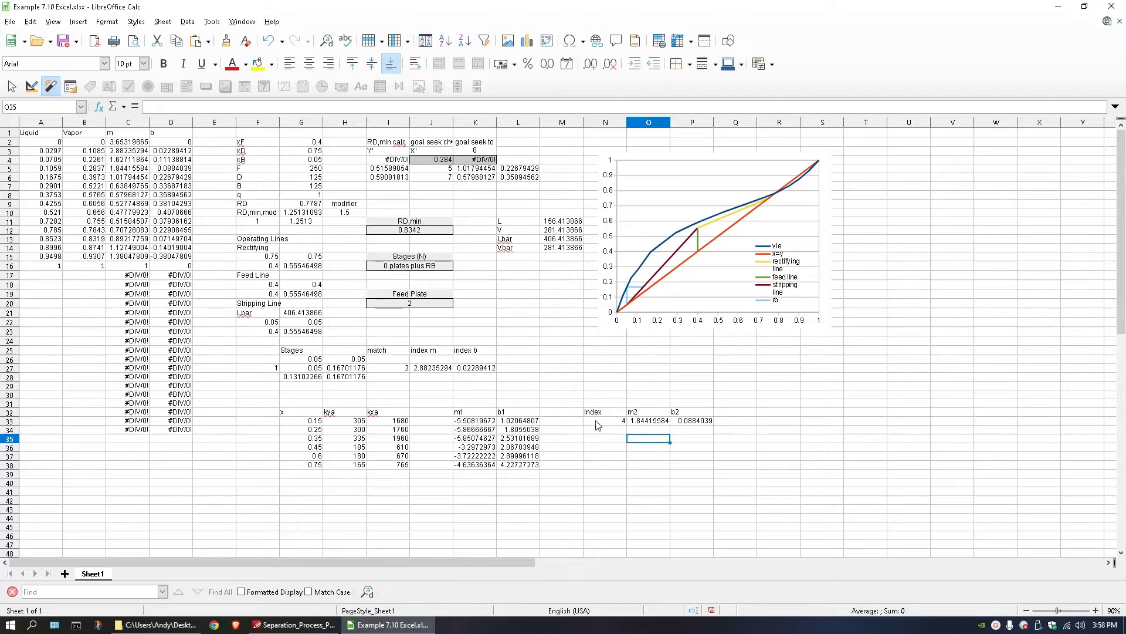
Move the data rows G34:L38 down one row so they start at G35.
drag(598, 424, 687, 422)
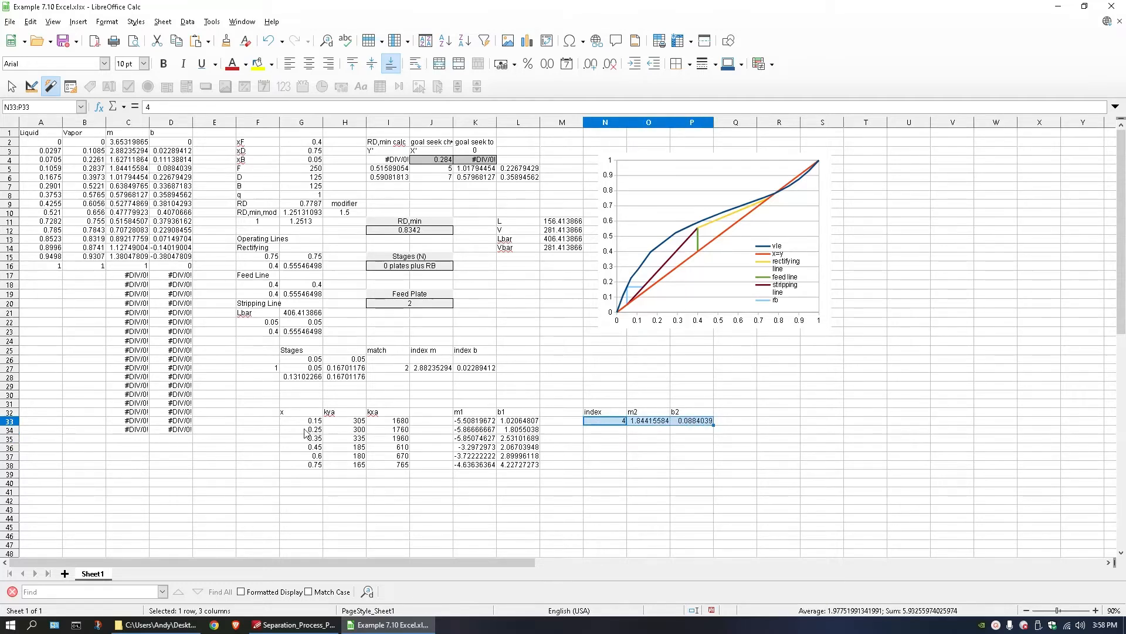
drag(304, 431, 522, 473)
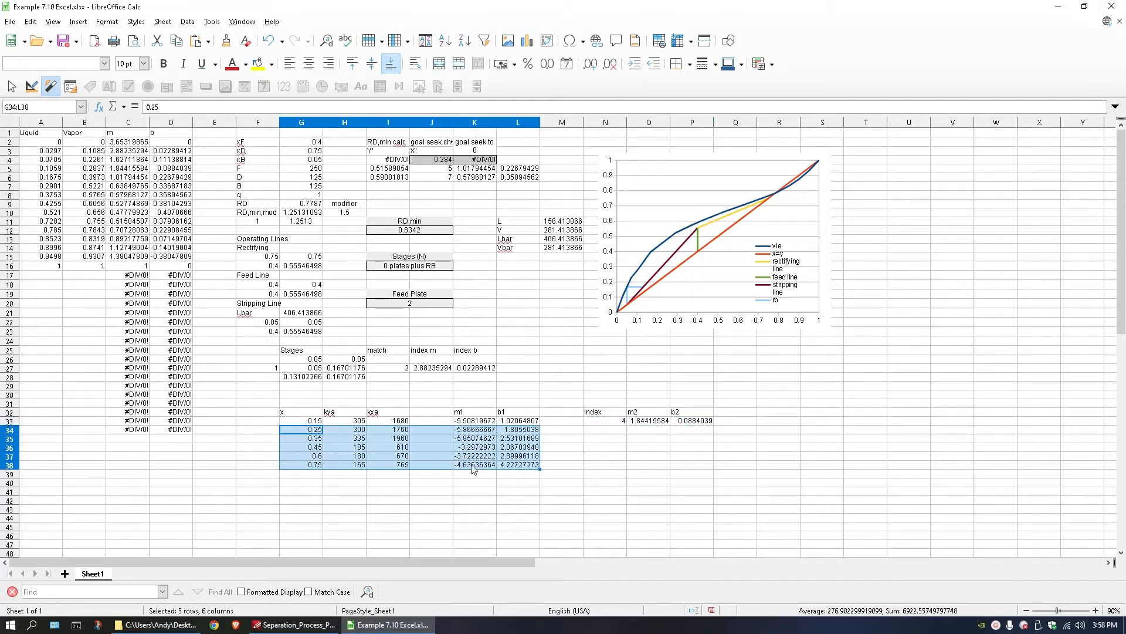
key(ctrl+x)
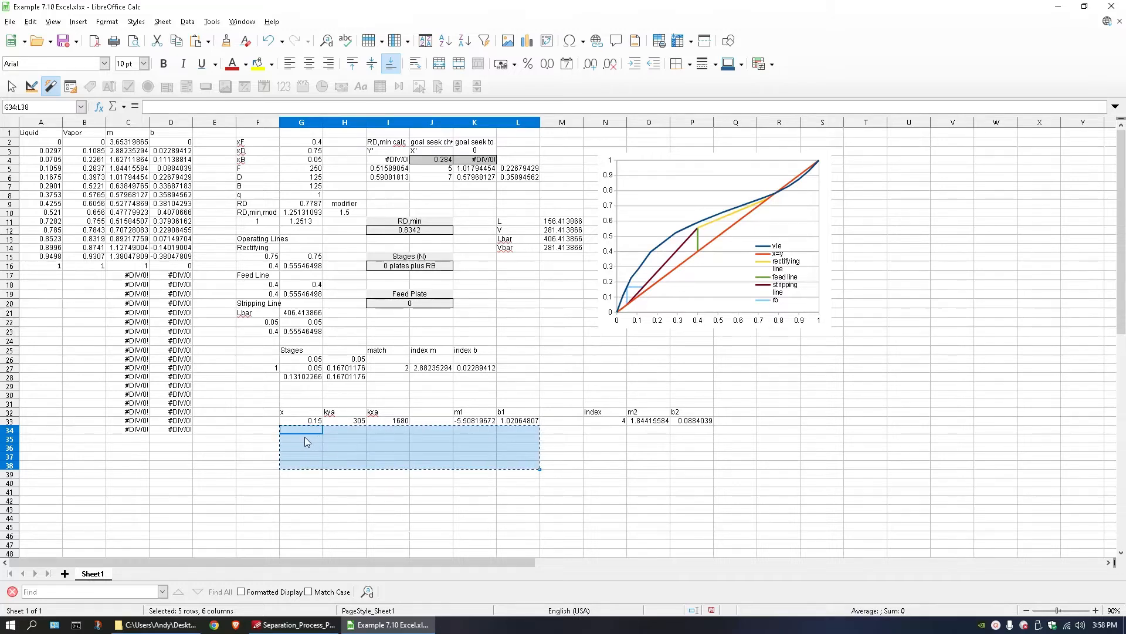
click(305, 439)
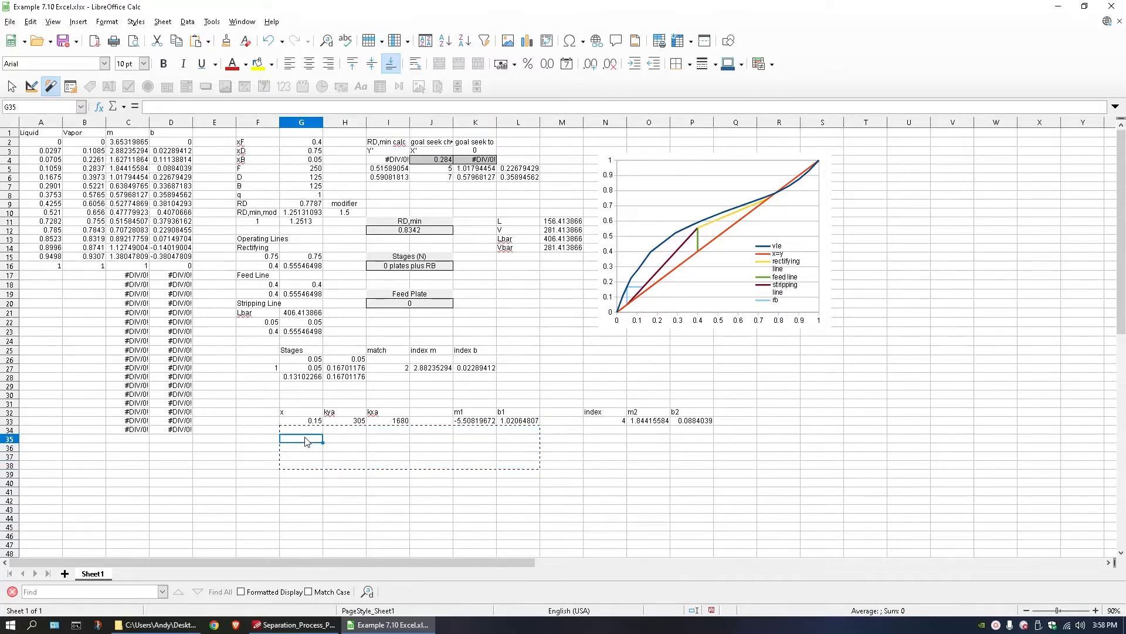
key(ctrl+v)
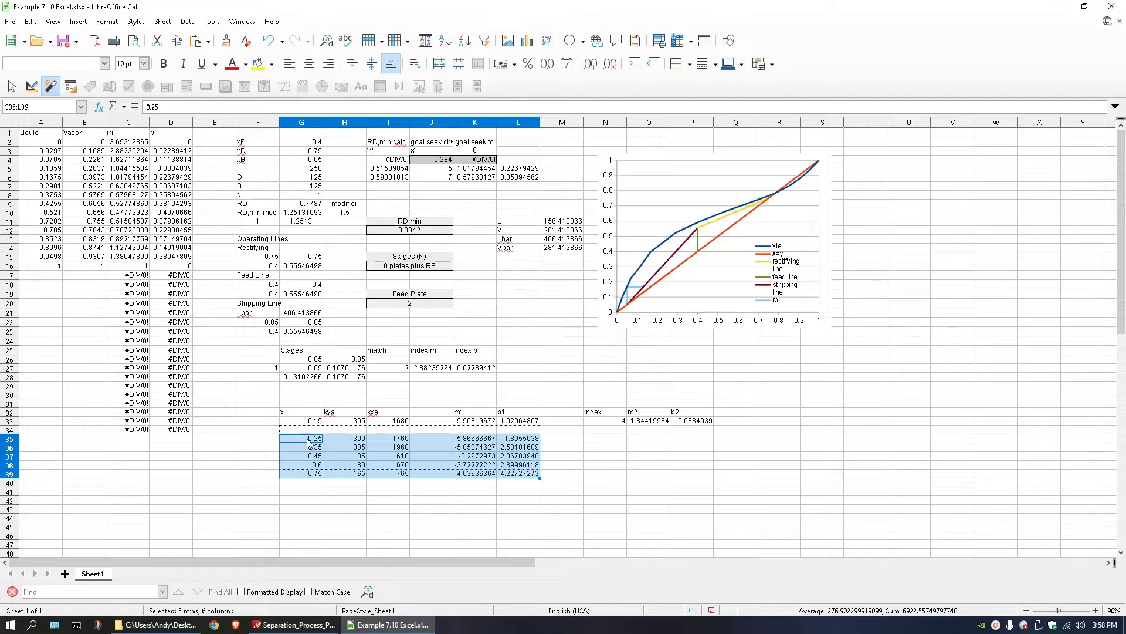
Enter the line-intersection formula =(L33-P33)/(O33-K33) in G34 for the equilibrium x value.
double_click(308, 431)
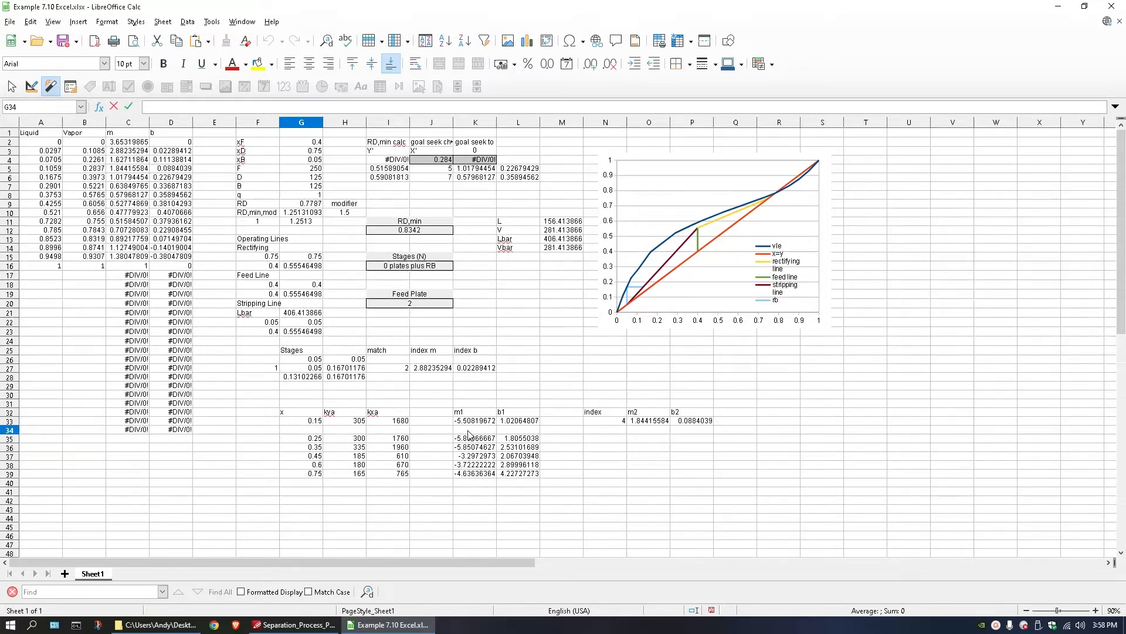
drag(474, 422, 516, 423)
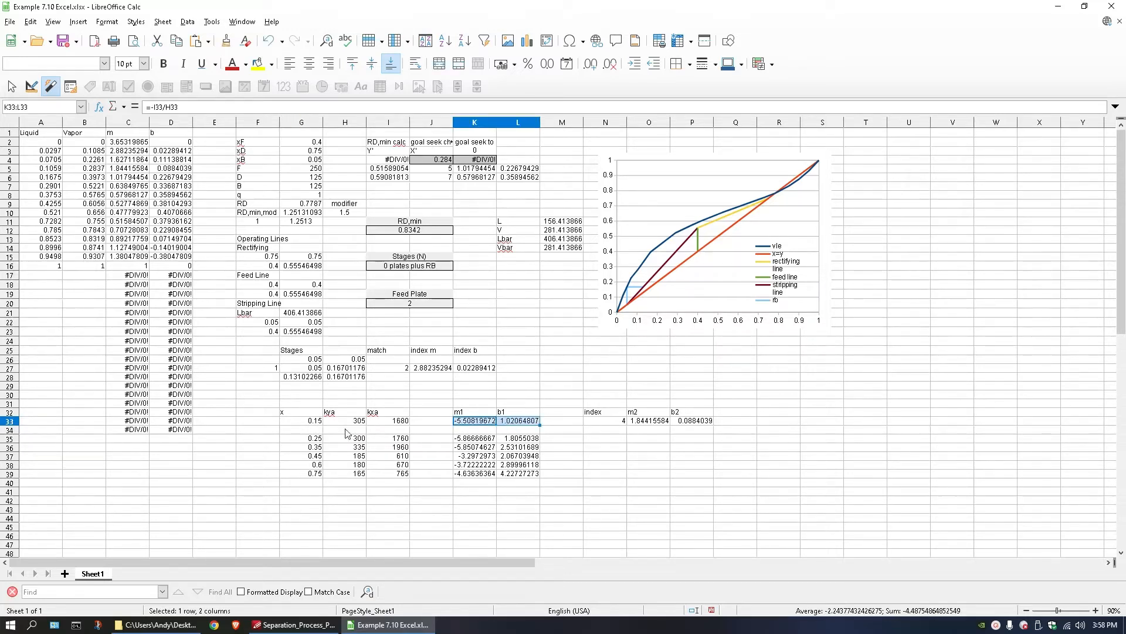
double_click(309, 430)
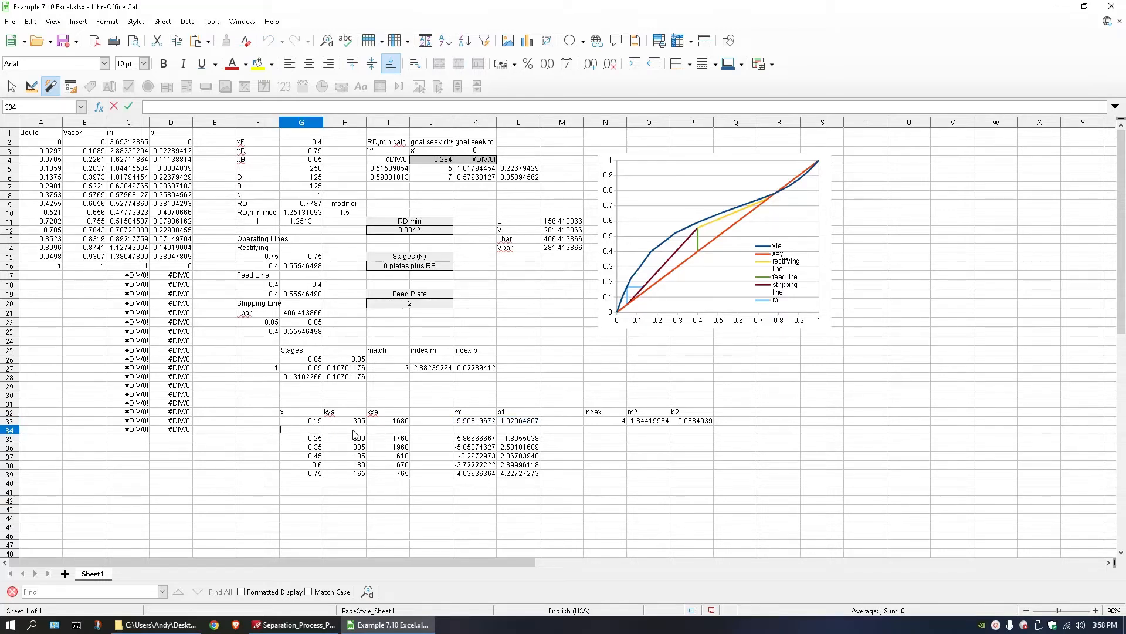
text(=()
click(512, 423)
text(-)
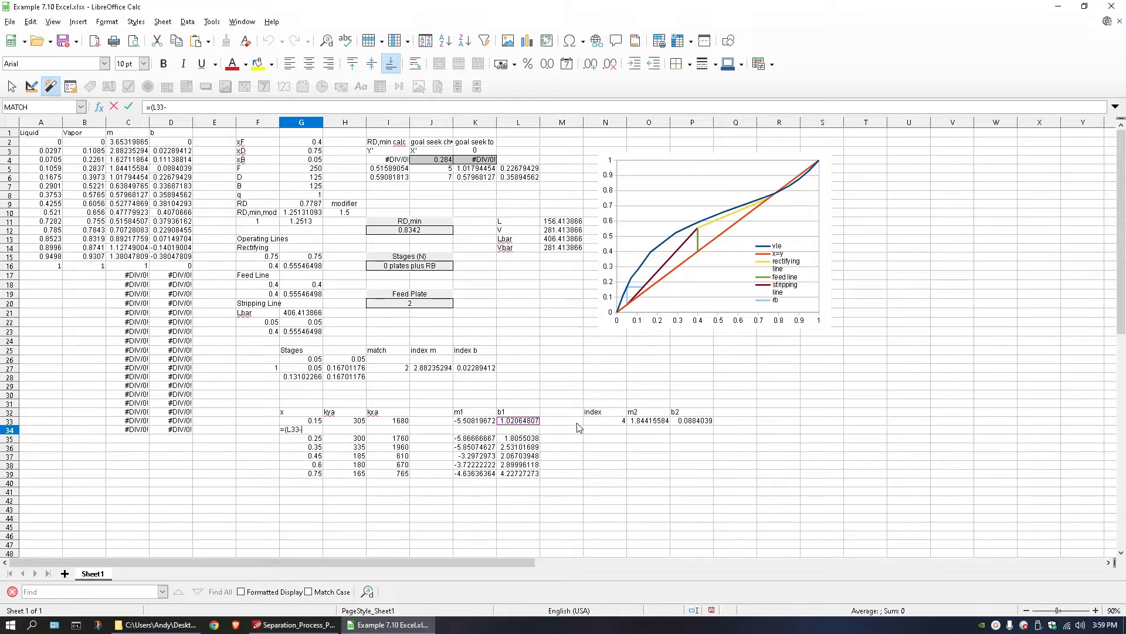
click(682, 422)
text())
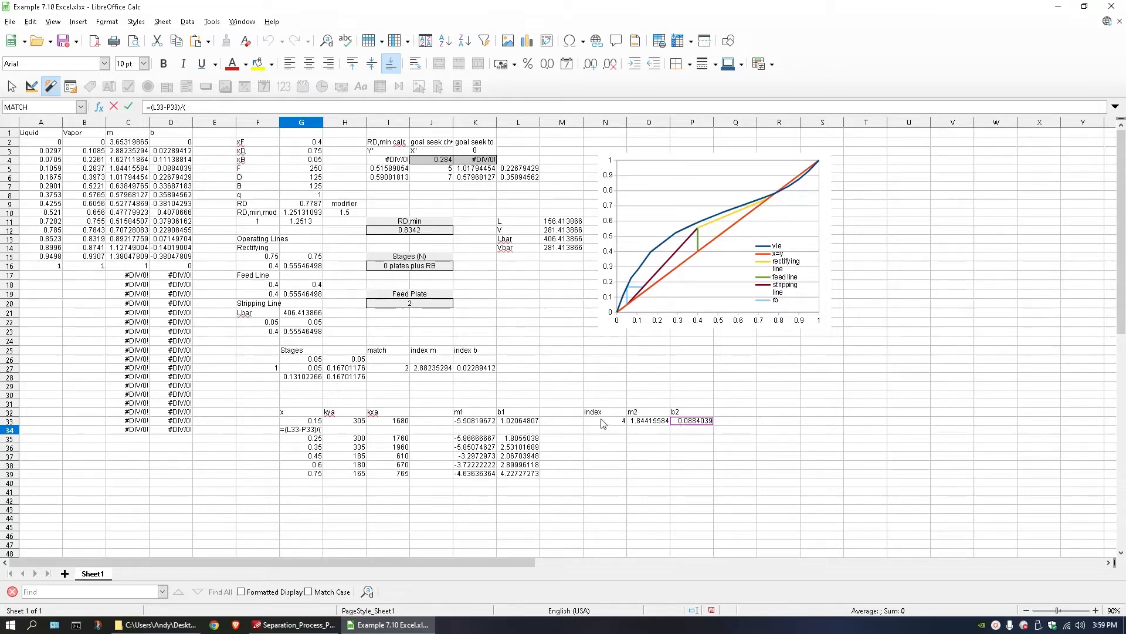
text(/()
click(641, 422)
text(-)
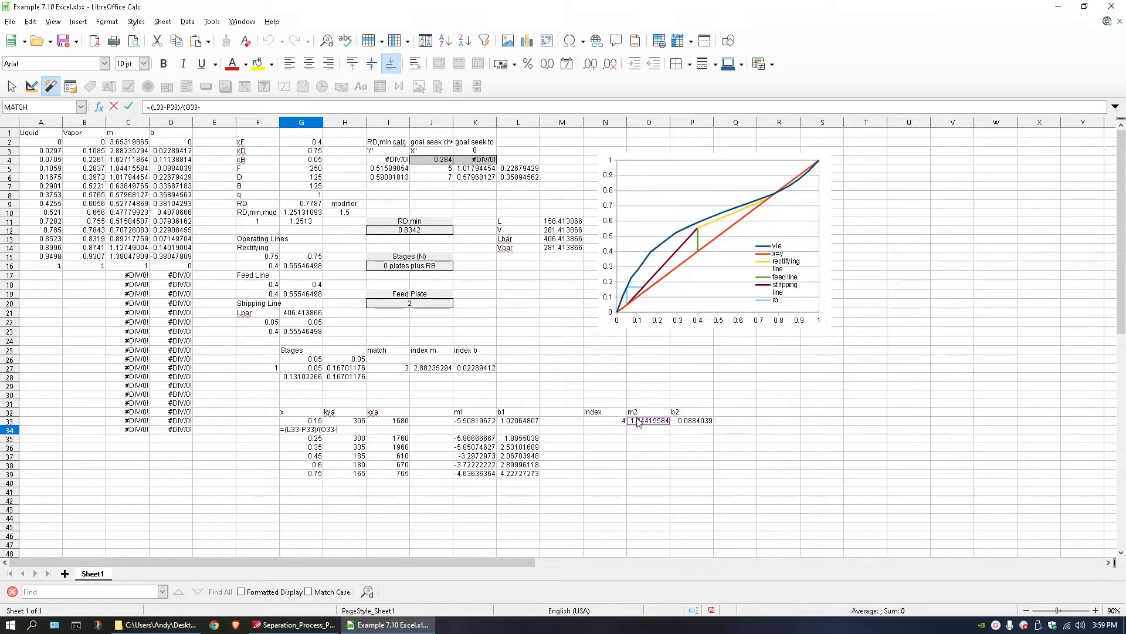
click(482, 423)
text())
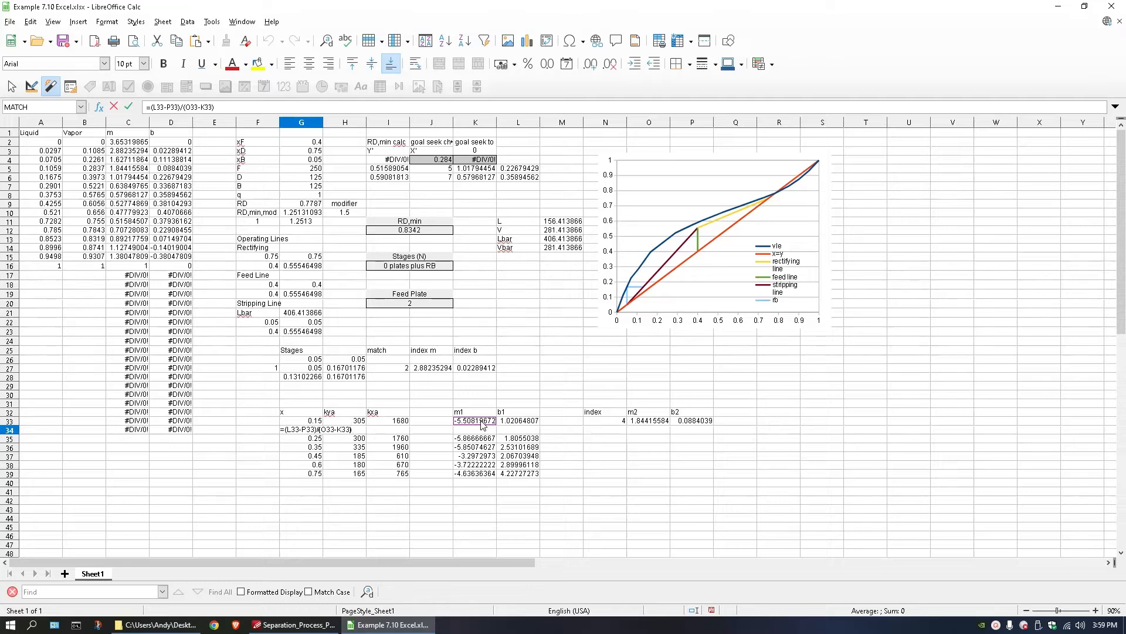
key(Return)
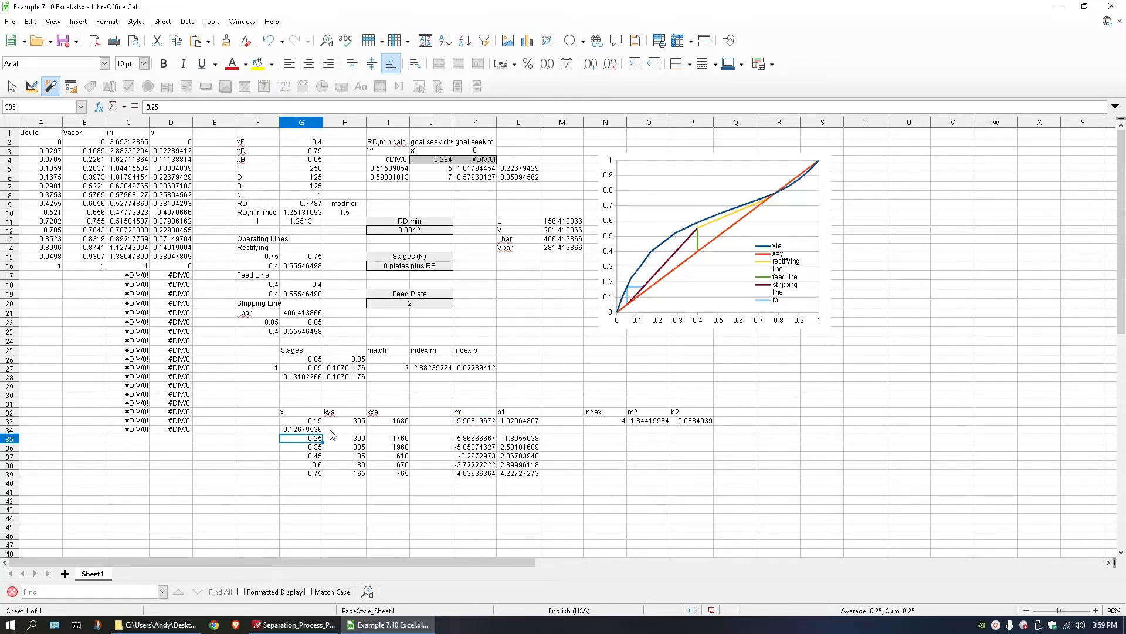
Move the kya and kxa columns H32:I39 one column over so they start at I32.
click(347, 434)
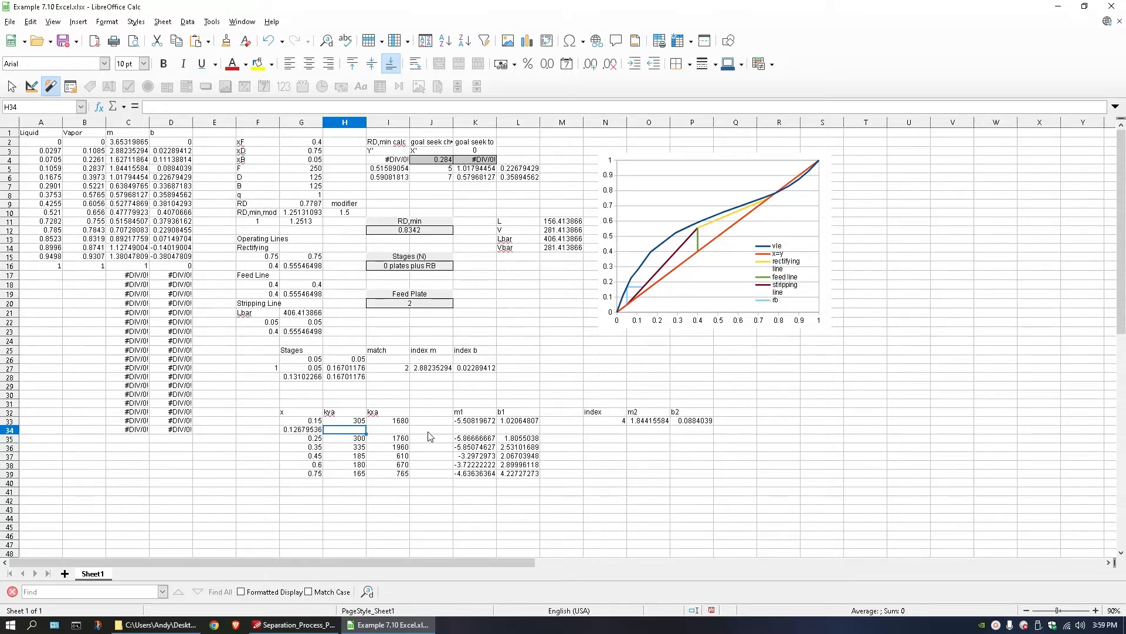
drag(351, 412, 397, 475)
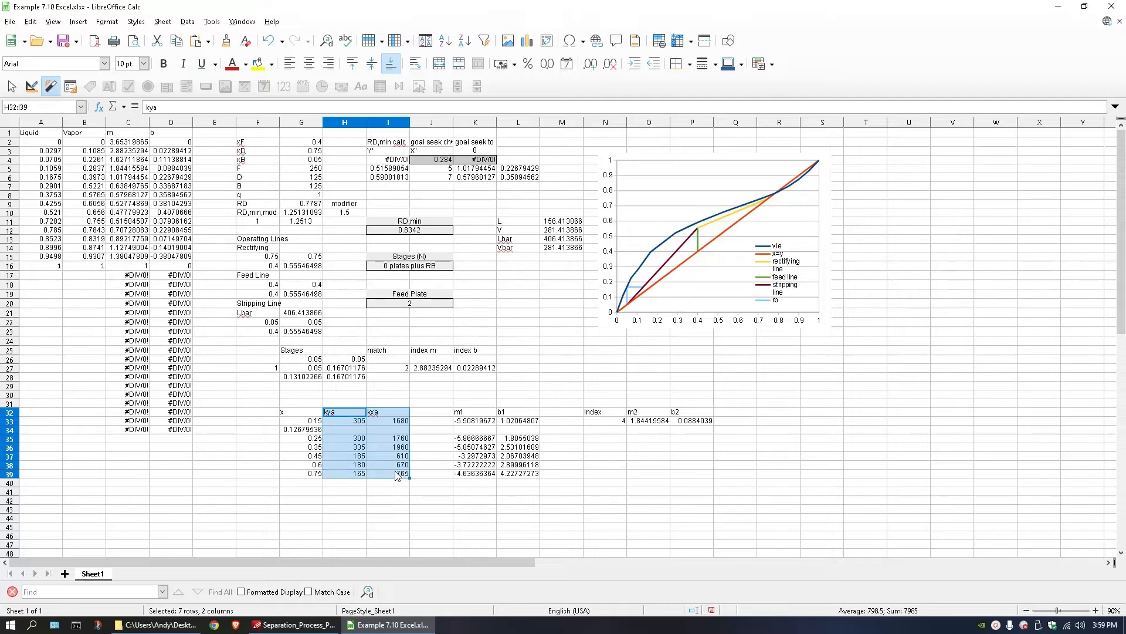
key(ctrl+x)
click(380, 415)
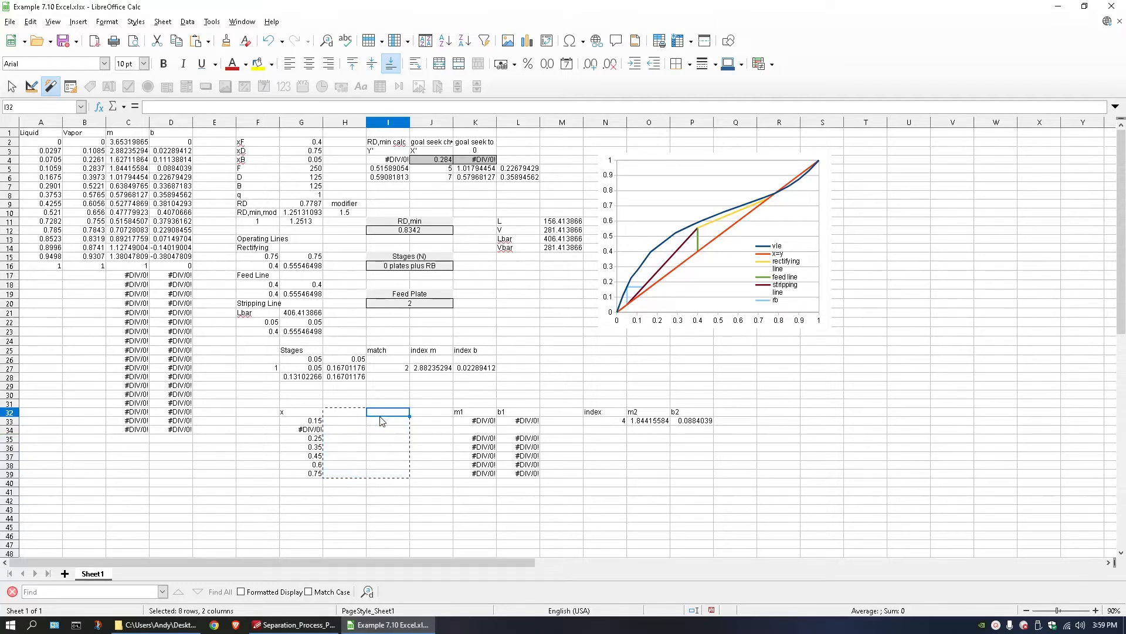
key(ctrl+v)
Add the heading y in H32.
double_click(335, 415)
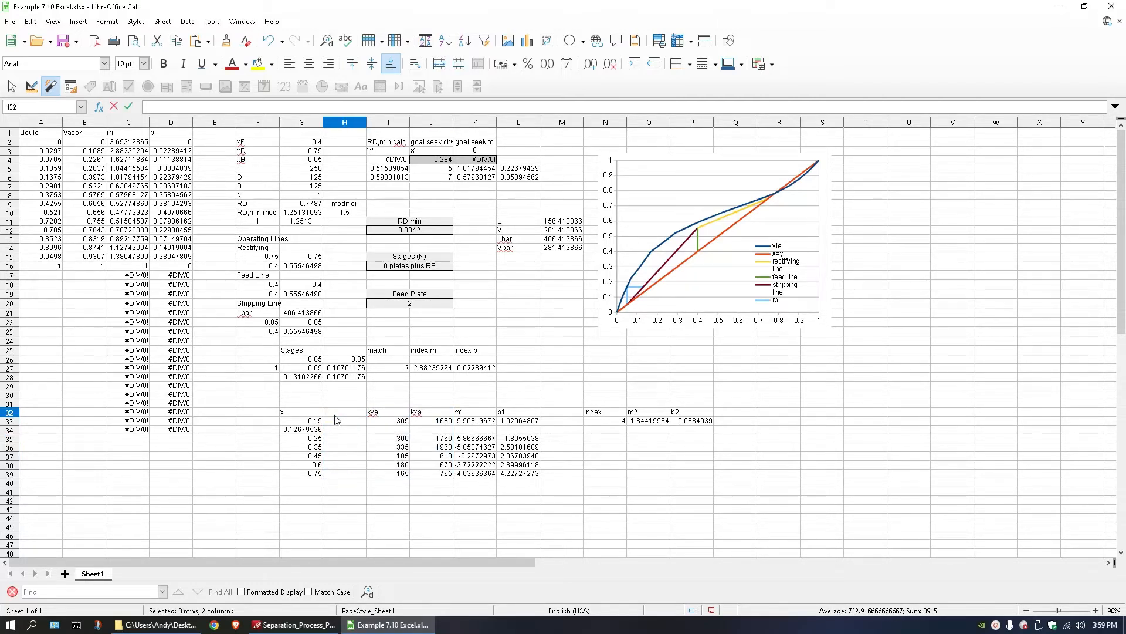
text(y)
key(Return)
text(=)
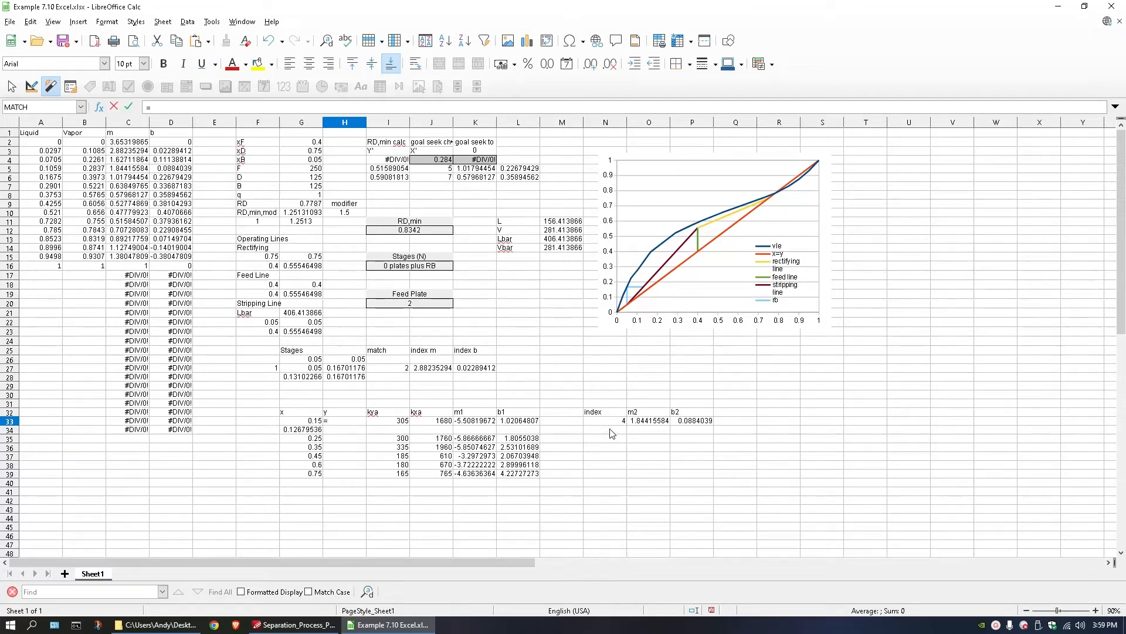
key(Escape)
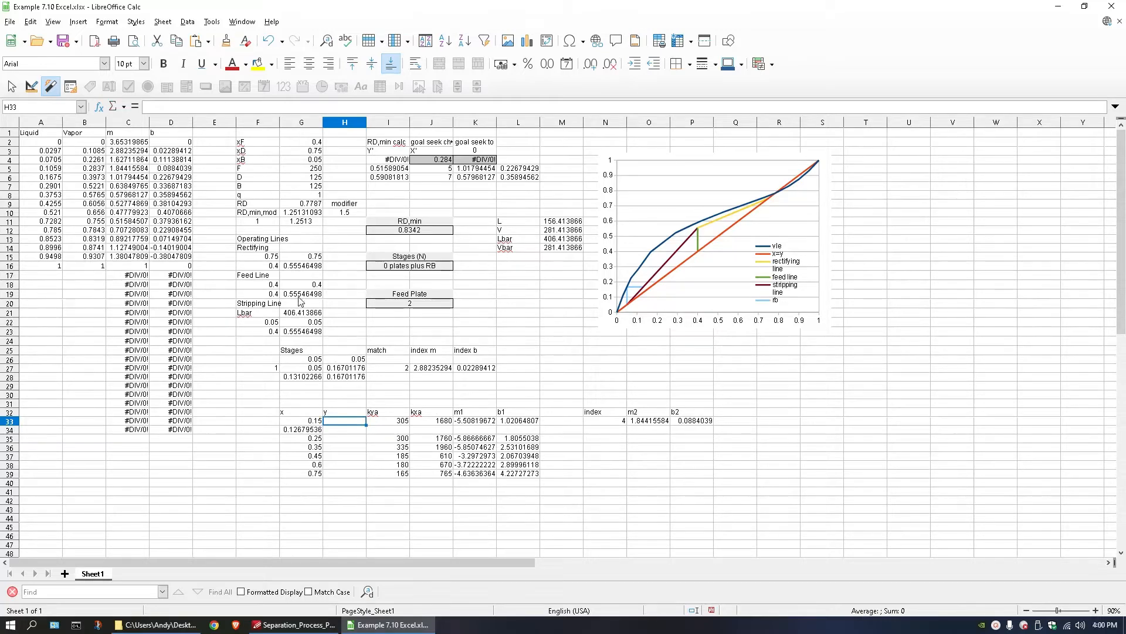
Copy the stripping line formula from G23 into H33 and change its F23 reference to G33.
double_click(302, 331)
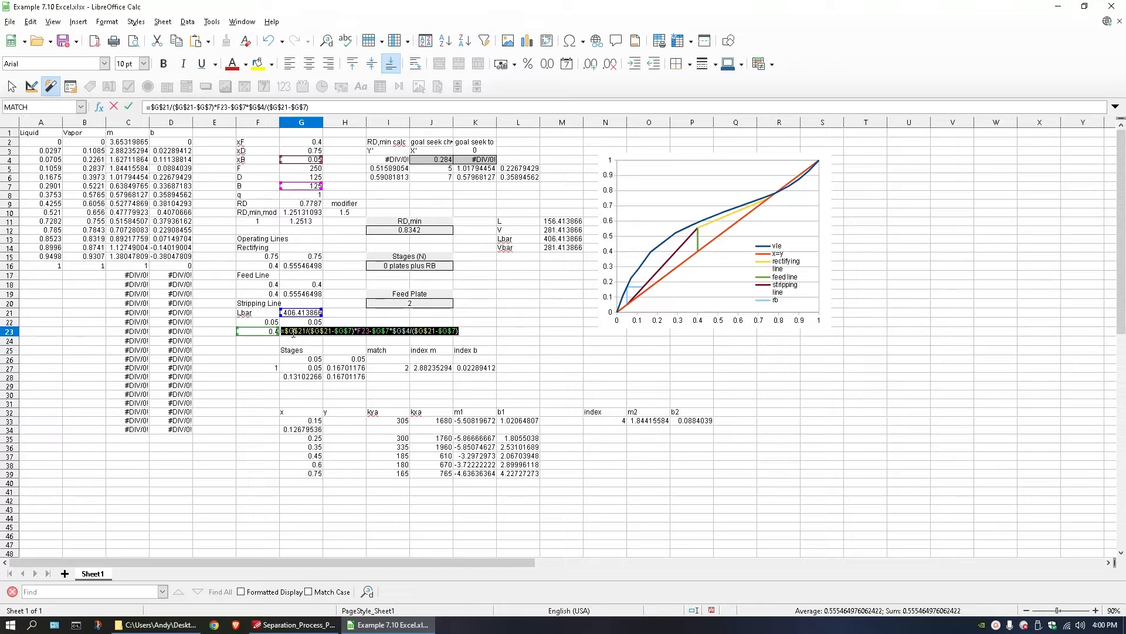
key(ctrl+c)
key(Escape)
double_click(339, 421)
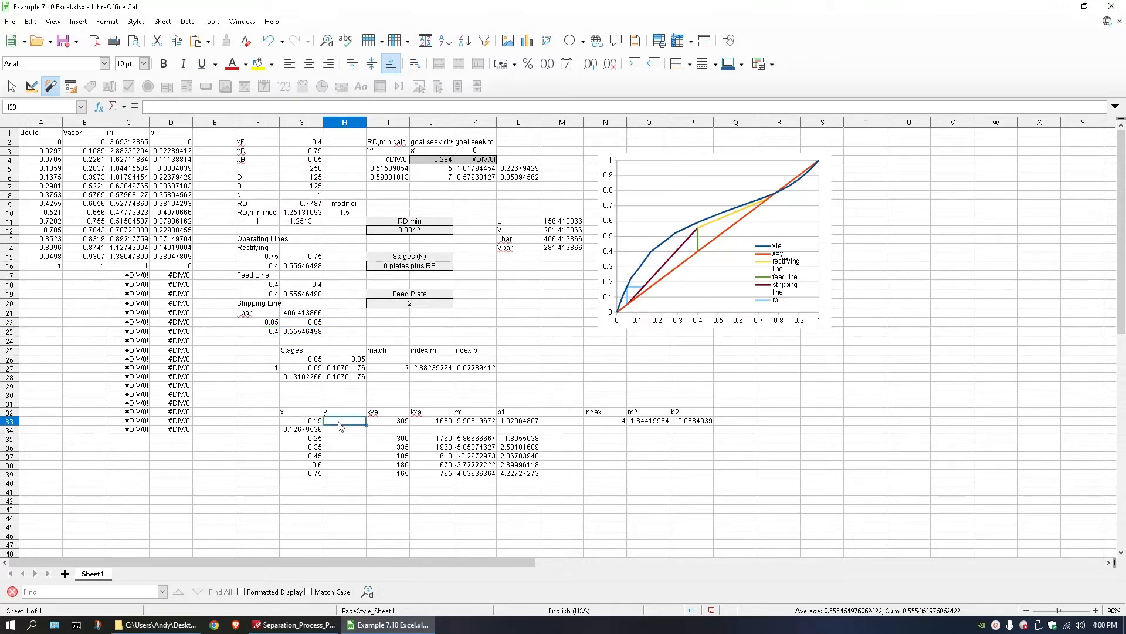
key(ctrl+v)
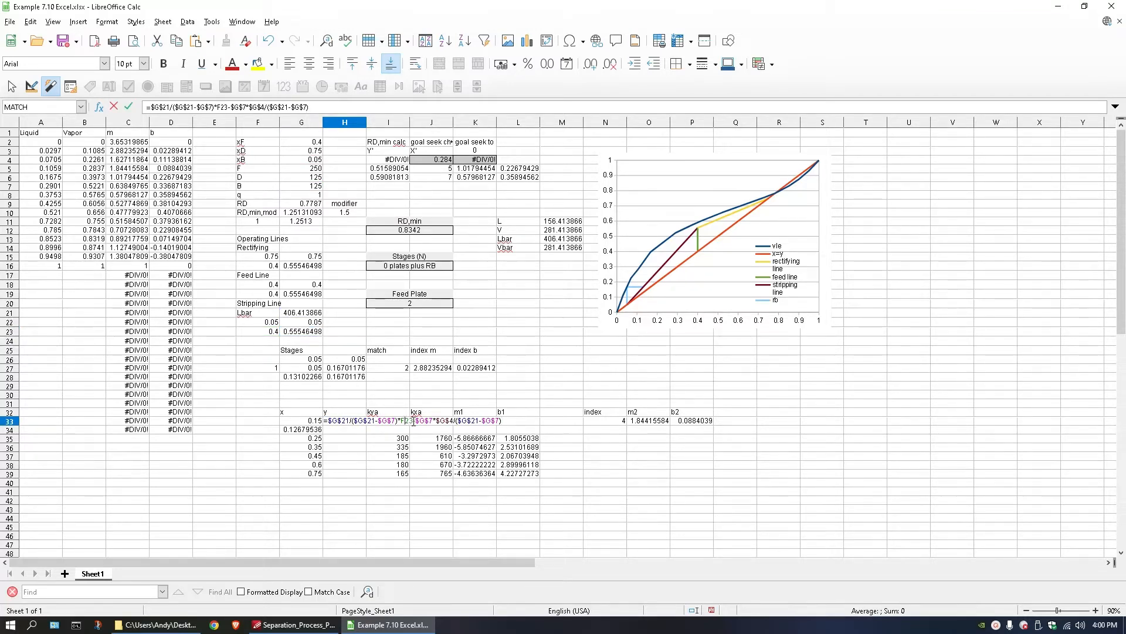
text(33)
key(Return)
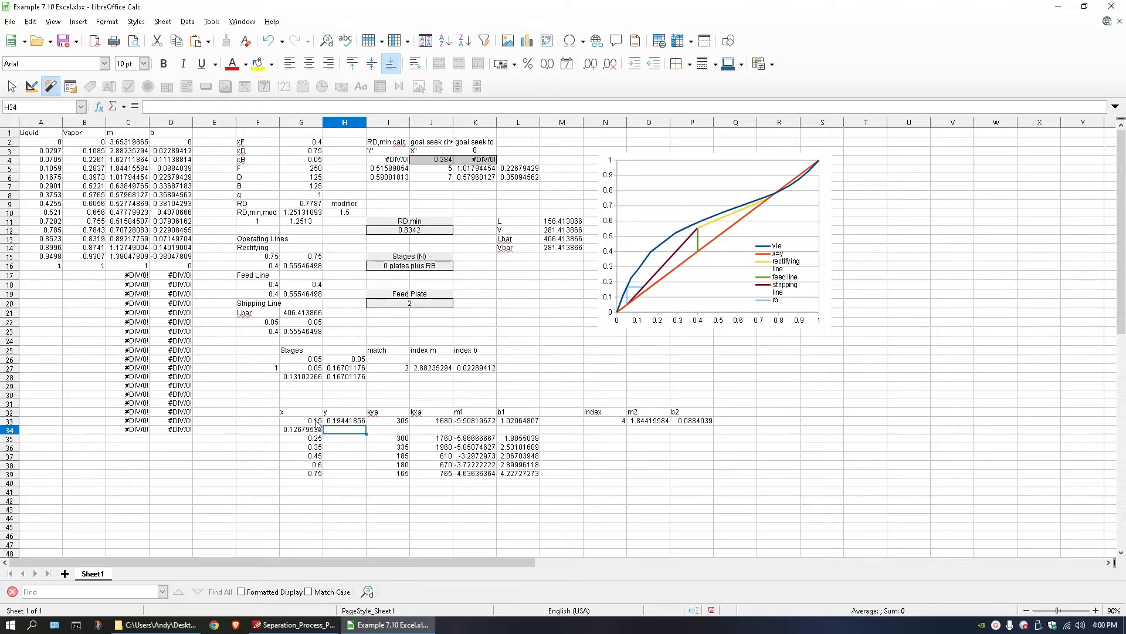
Enter the formula =O33*G34+P33 in H34 for the equilibrium y value.
double_click(345, 433)
text(=)
click(642, 422)
text(*)
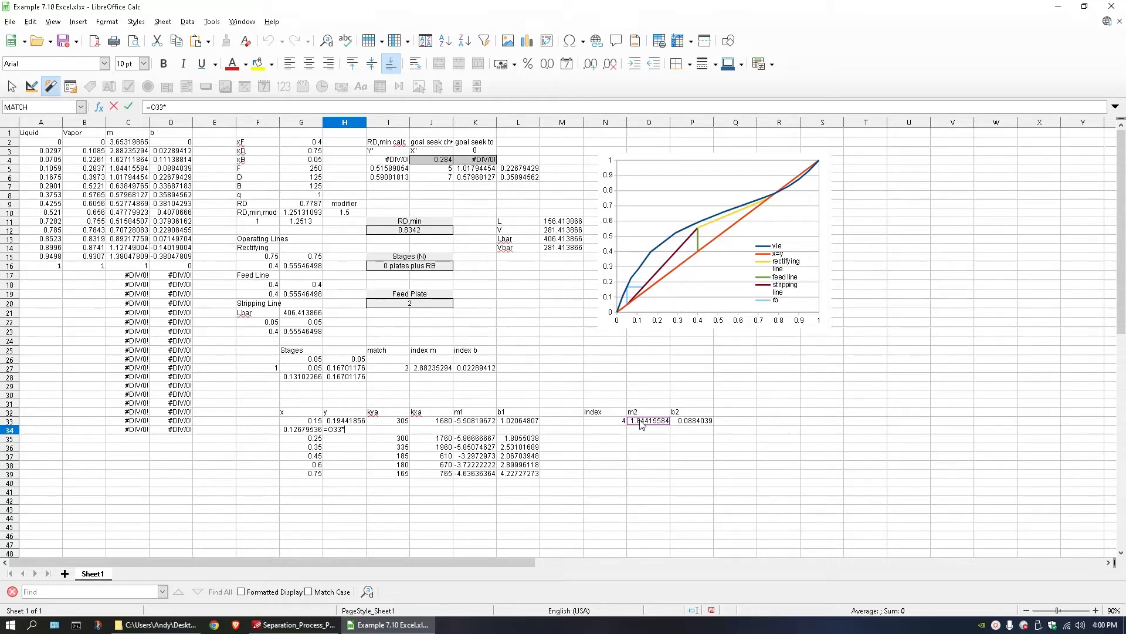
click(310, 431)
text(+)
click(704, 421)
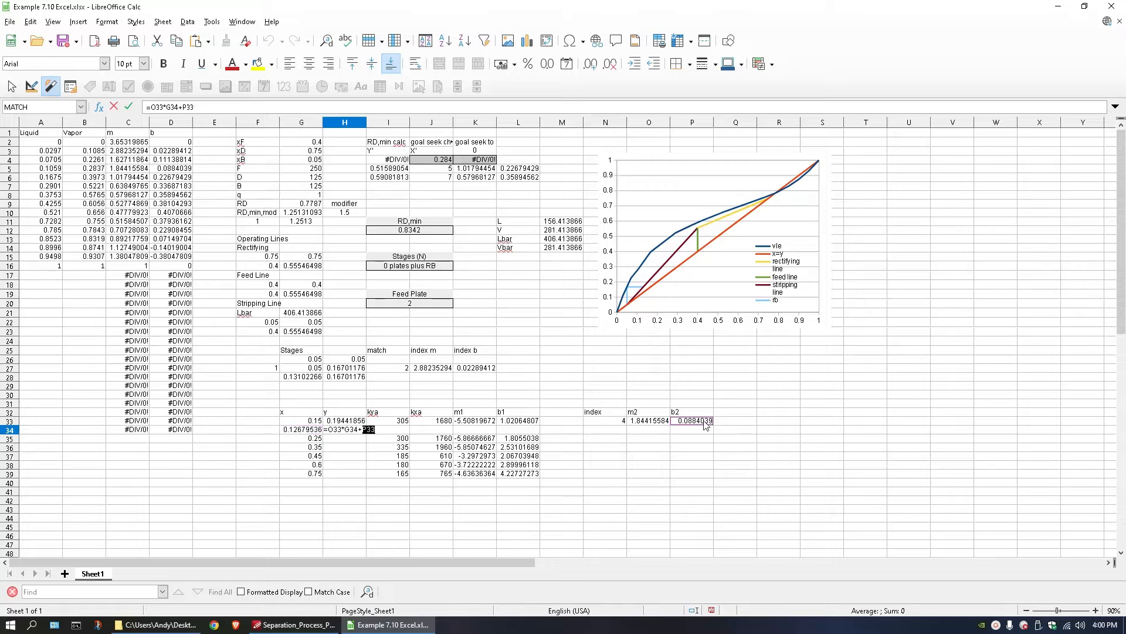
key(Return)
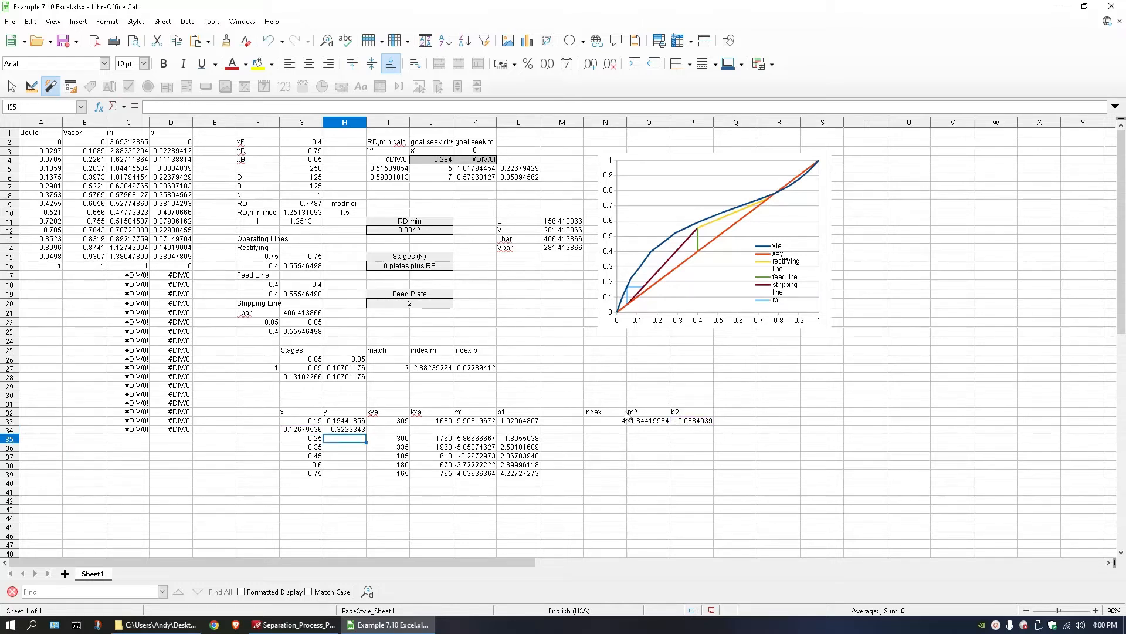
Open the equilibrium chart's data ranges and add a data series named stage1 after rb.
drag(599, 412, 688, 428)
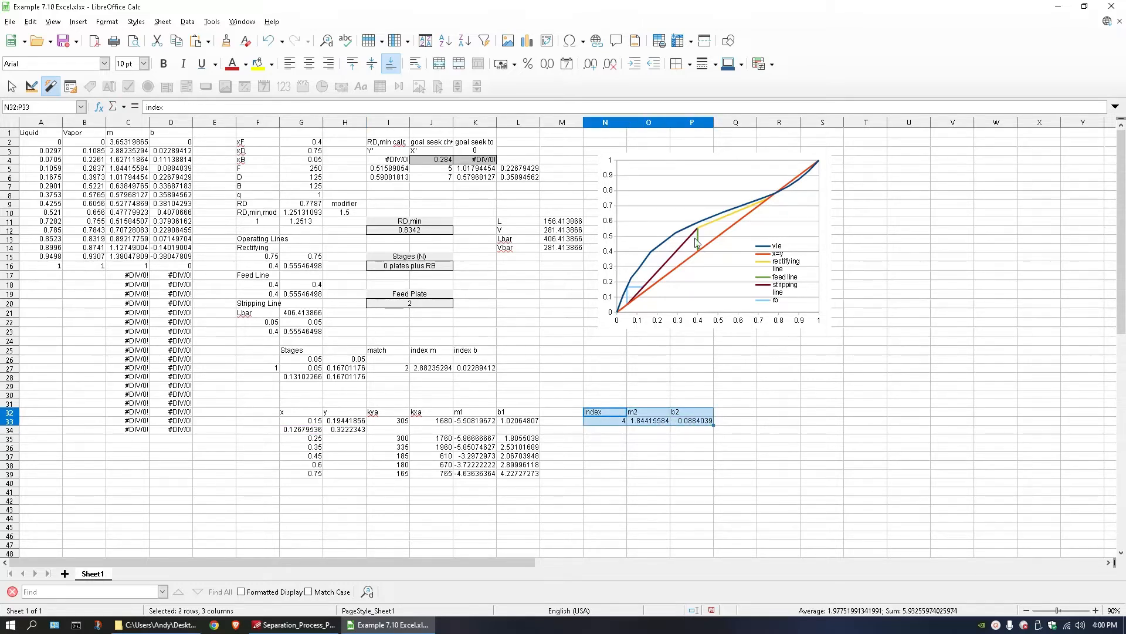
click(451, 378)
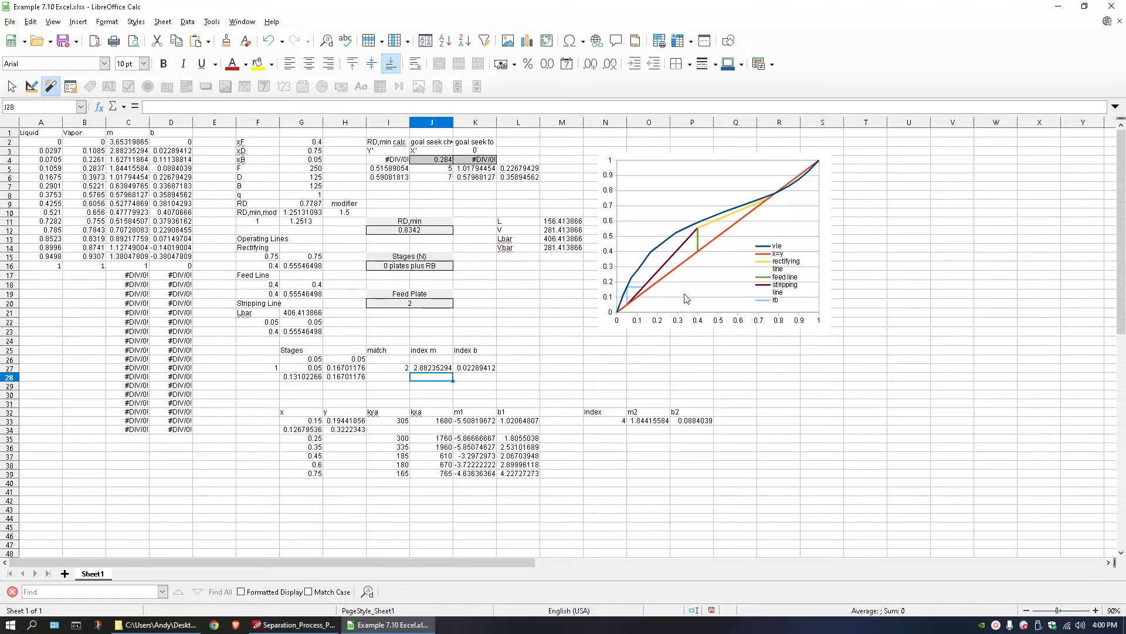
right_click(684, 277)
click(713, 456)
right_click(684, 221)
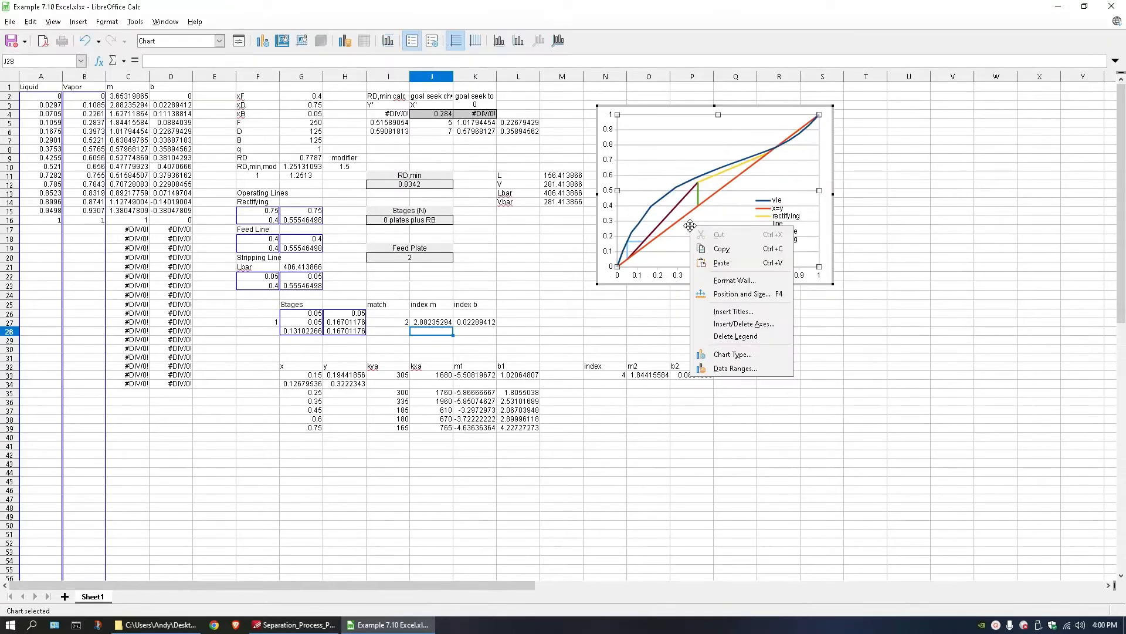
click(740, 375)
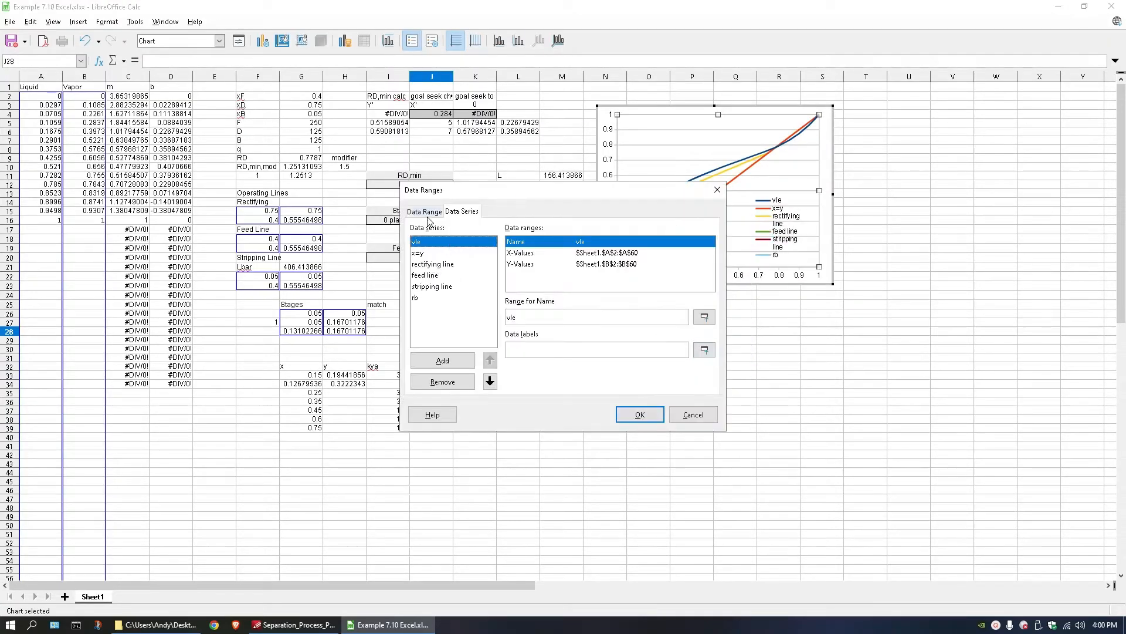
click(434, 298)
click(442, 360)
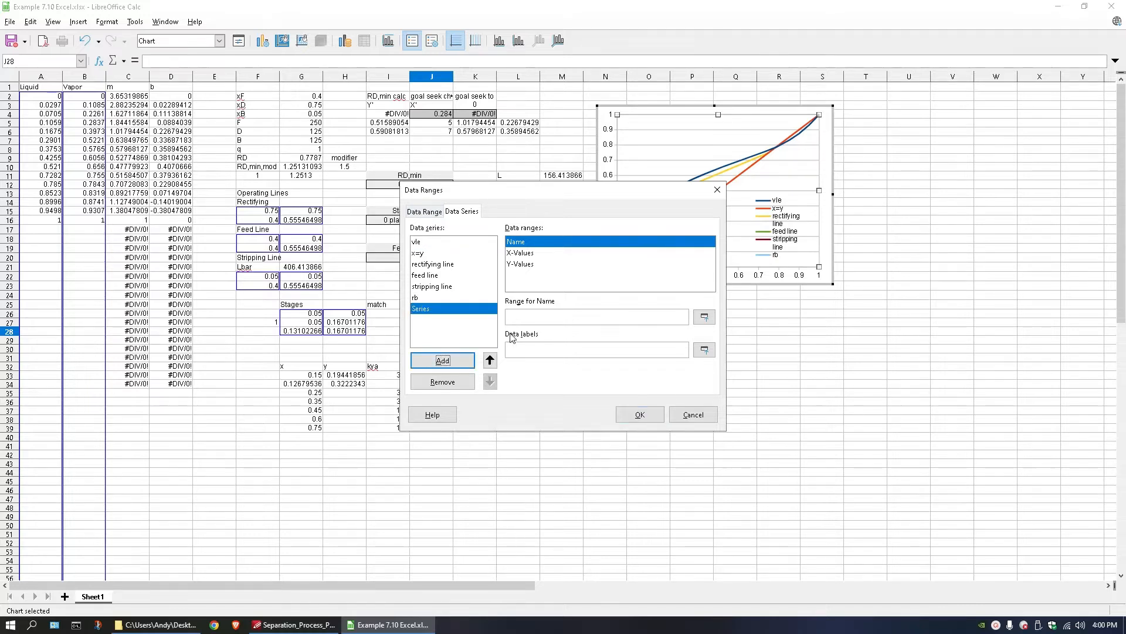
click(527, 318)
text(stage1)
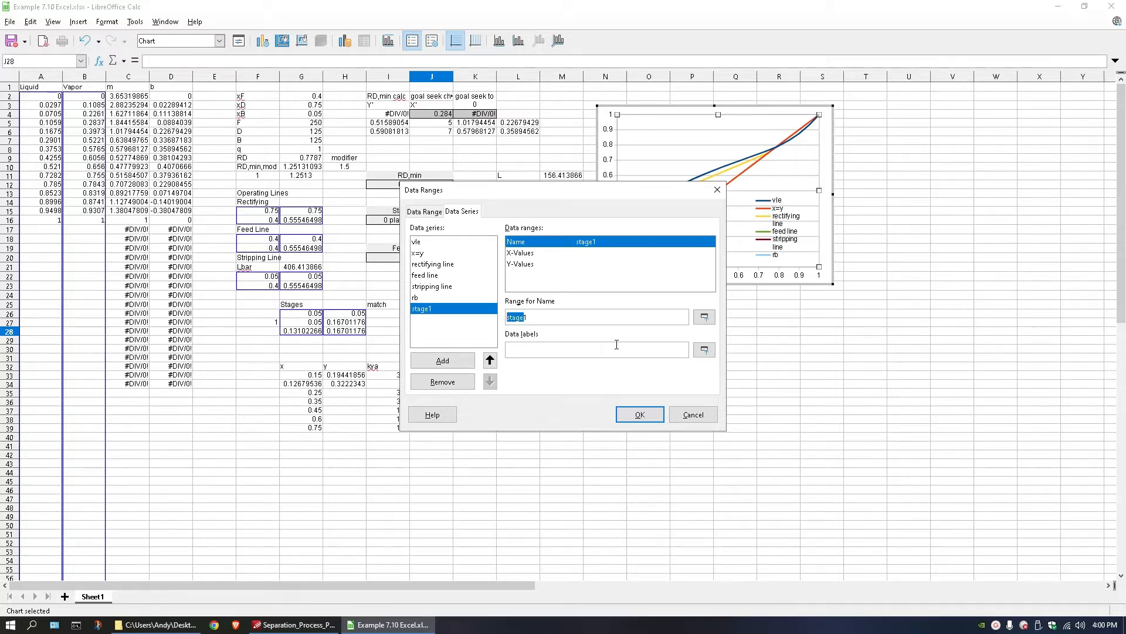
Set the stage1 series to X-values G33:G34 and Y-values H33:H34 and apply it to the chart.
click(527, 256)
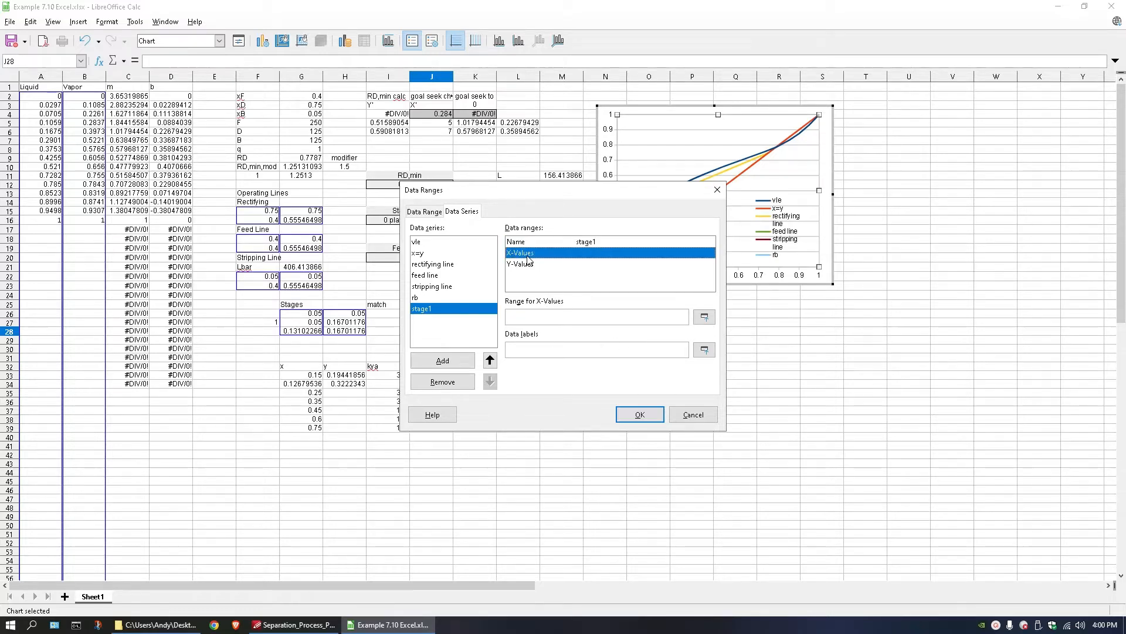
click(704, 317)
drag(305, 375, 347, 385)
click(552, 264)
click(704, 317)
click(646, 420)
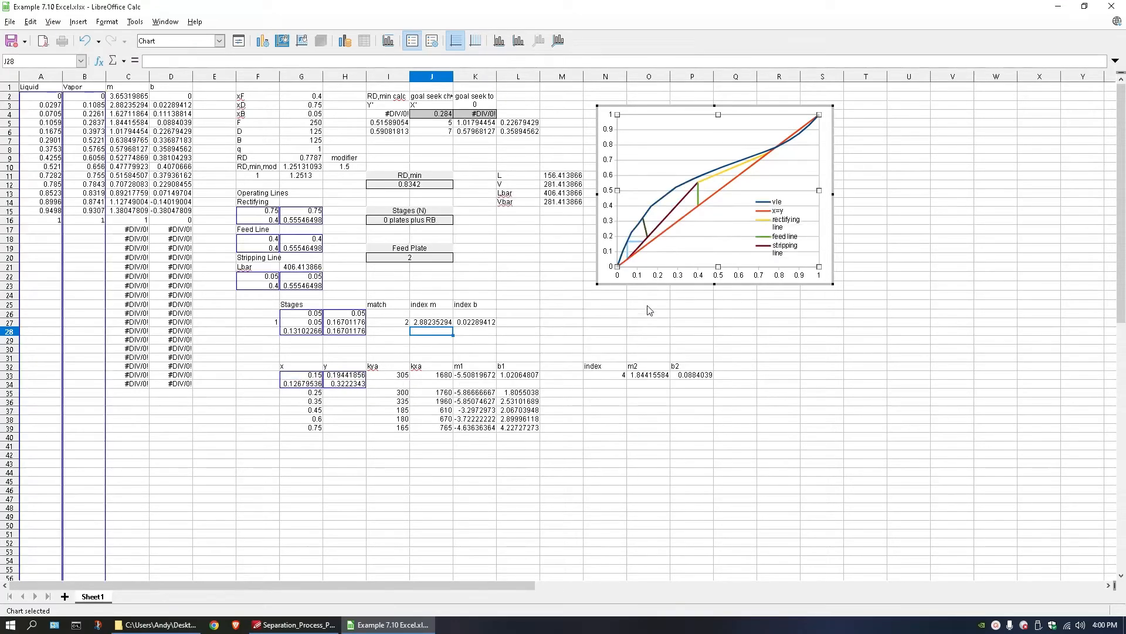
click(643, 221)
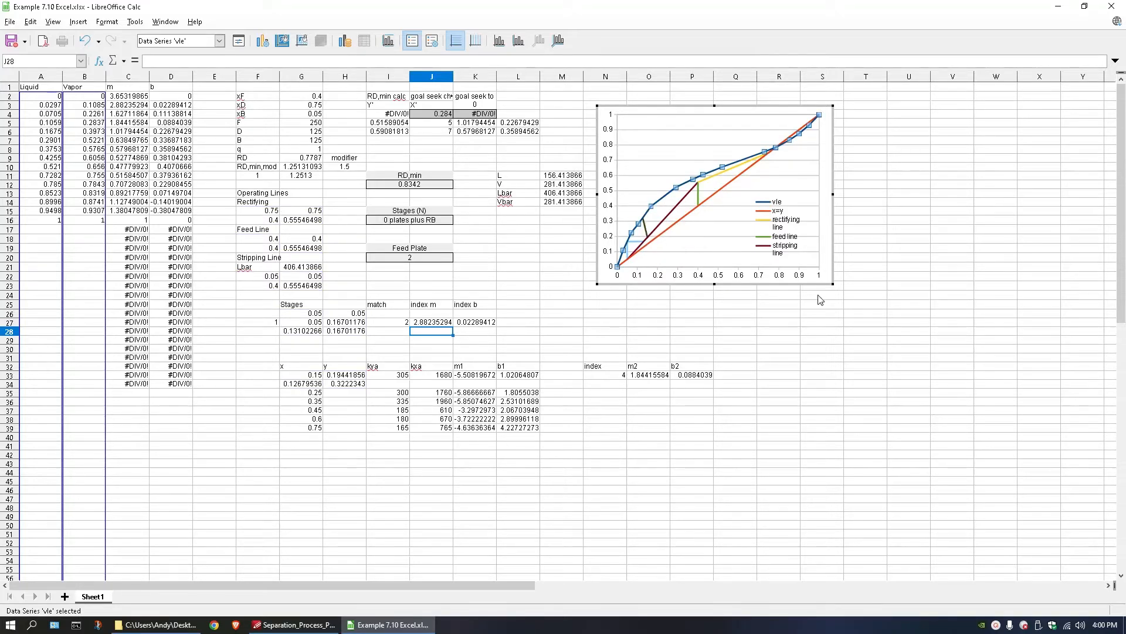
Finish editing the equilibrium chart and enlarge it to about 10.17 by 7.55, keeping its upper-left corner in place.
click(784, 281)
click(779, 277)
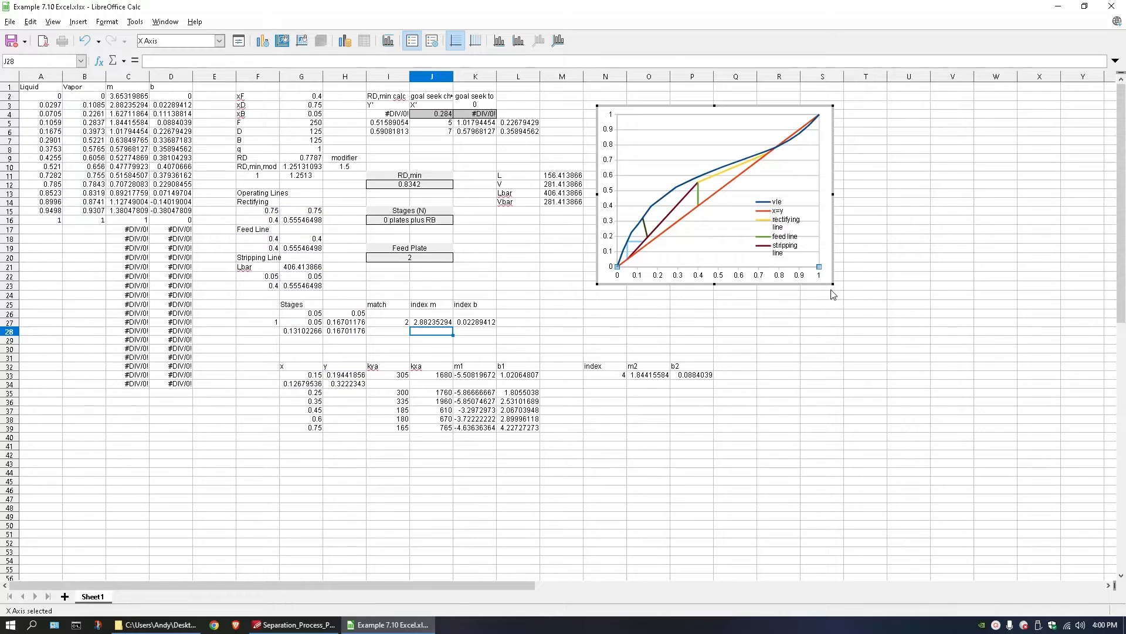
click(768, 314)
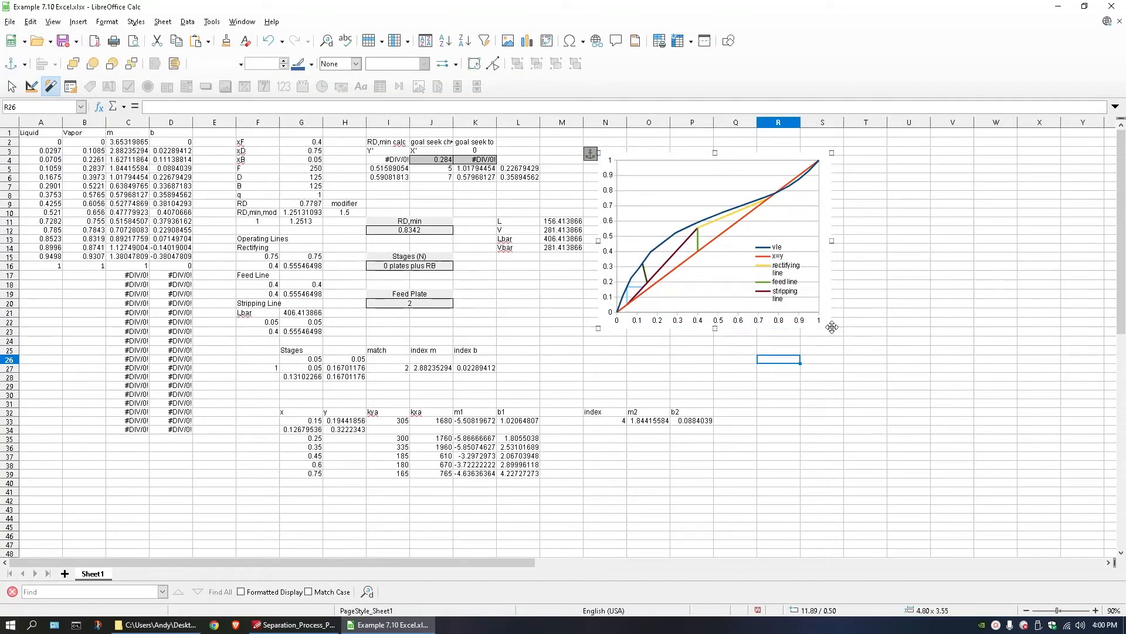
drag(833, 330, 1044, 521)
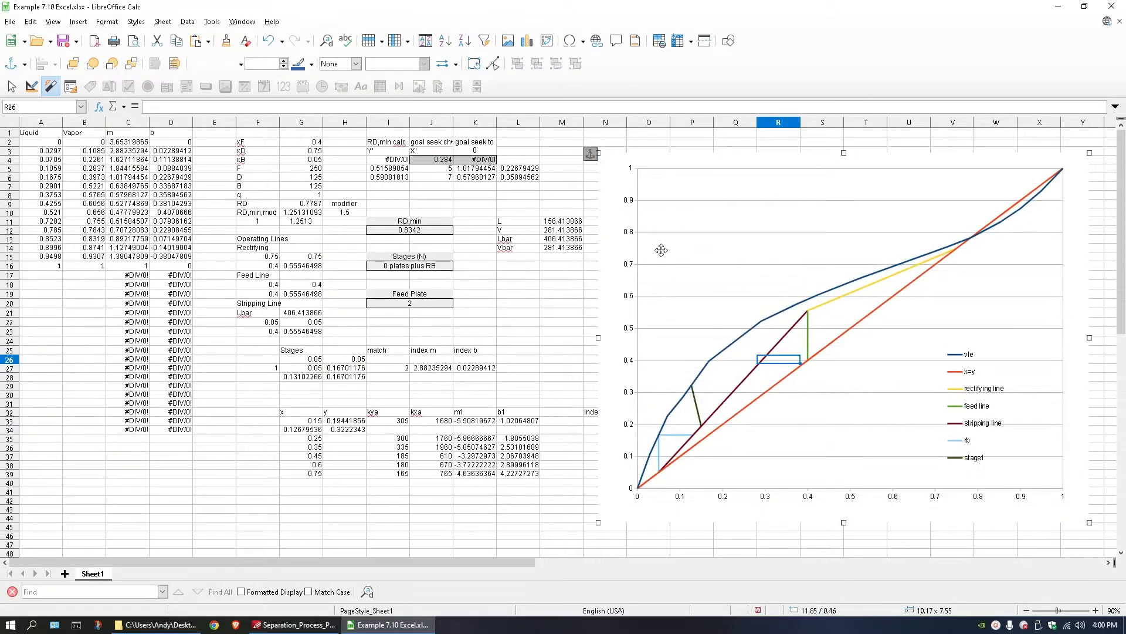
Reposition the enlarged chart beside the index, m2 and b2 table, starting around column Q, so that those cells are uncovered.
drag(746, 254, 751, 258)
drag(695, 157, 799, 179)
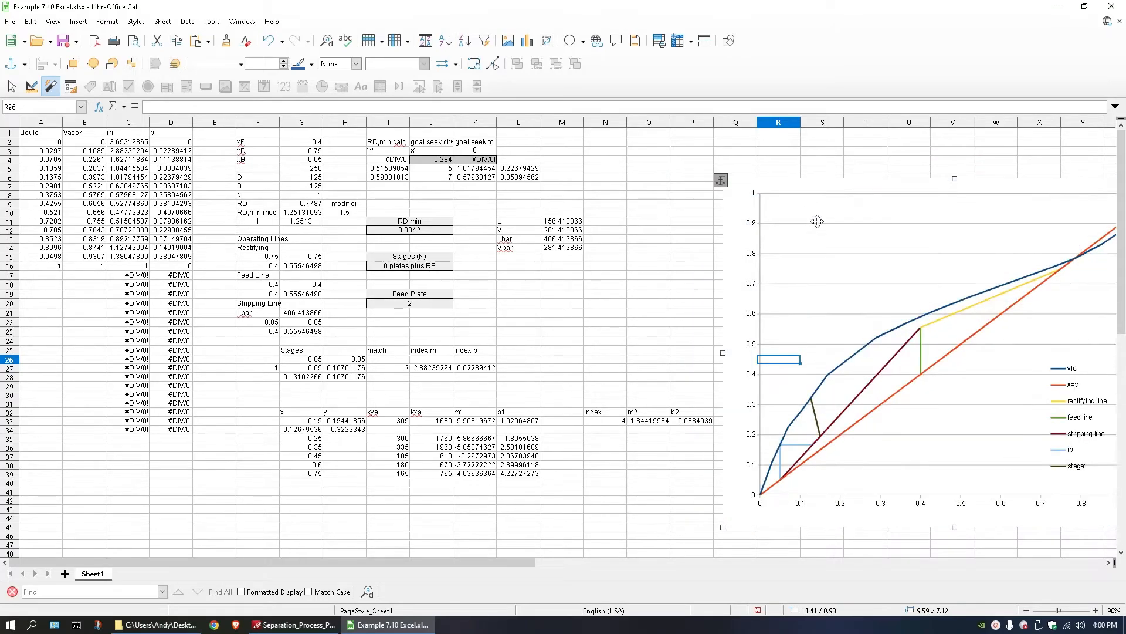
mouse_move(817, 219)
mouse_down()
mouse_move(795, 222)
mouse_move(807, 217)
mouse_up()
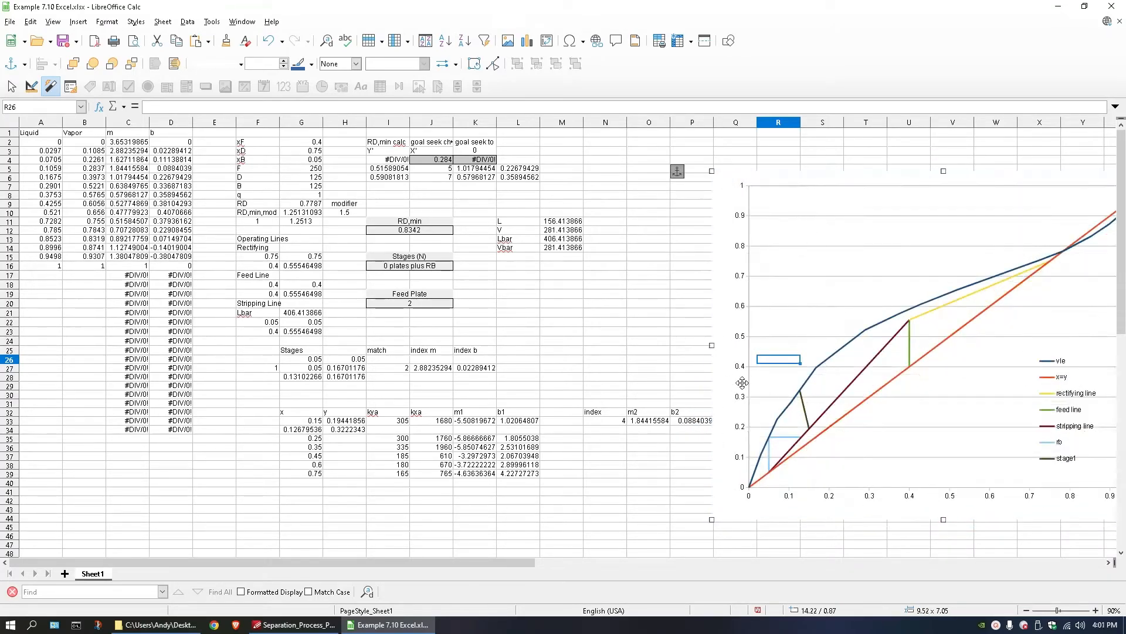
drag(744, 325, 763, 322)
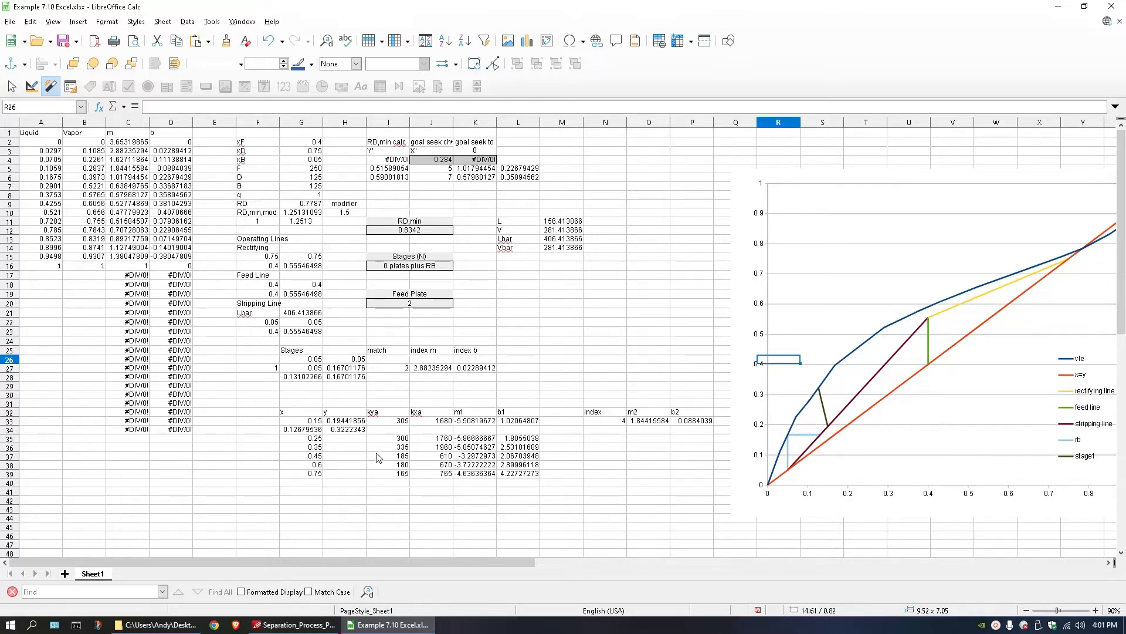
Move the stage rows for x = 0.35 through 0.75 (G36:L39) down one row so they start at row 37.
click(342, 483)
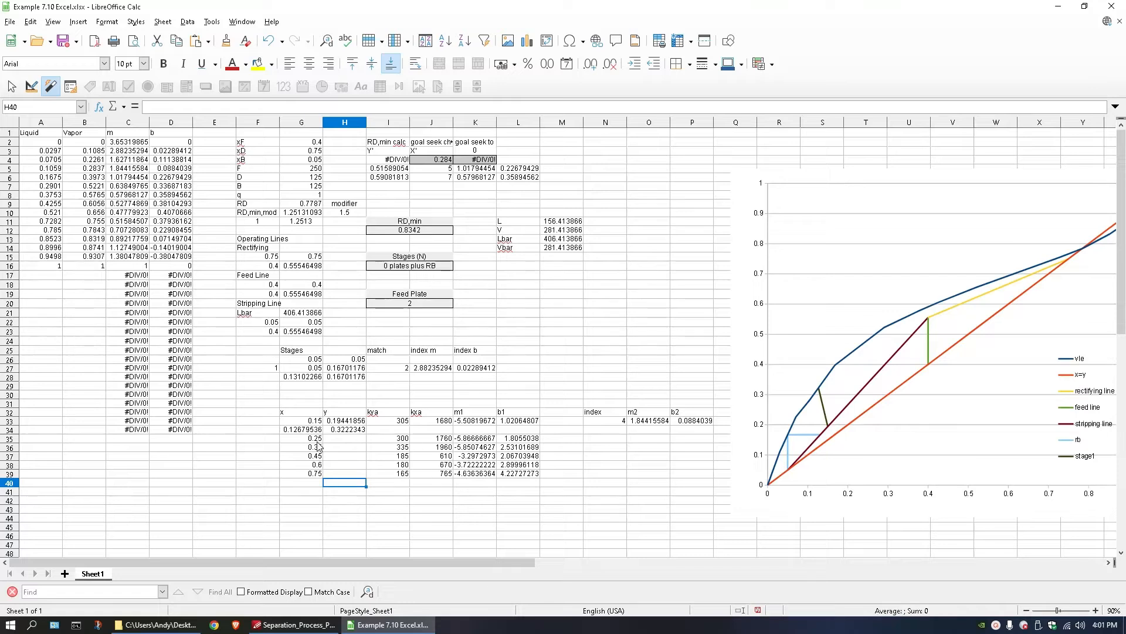
drag(292, 447, 513, 480)
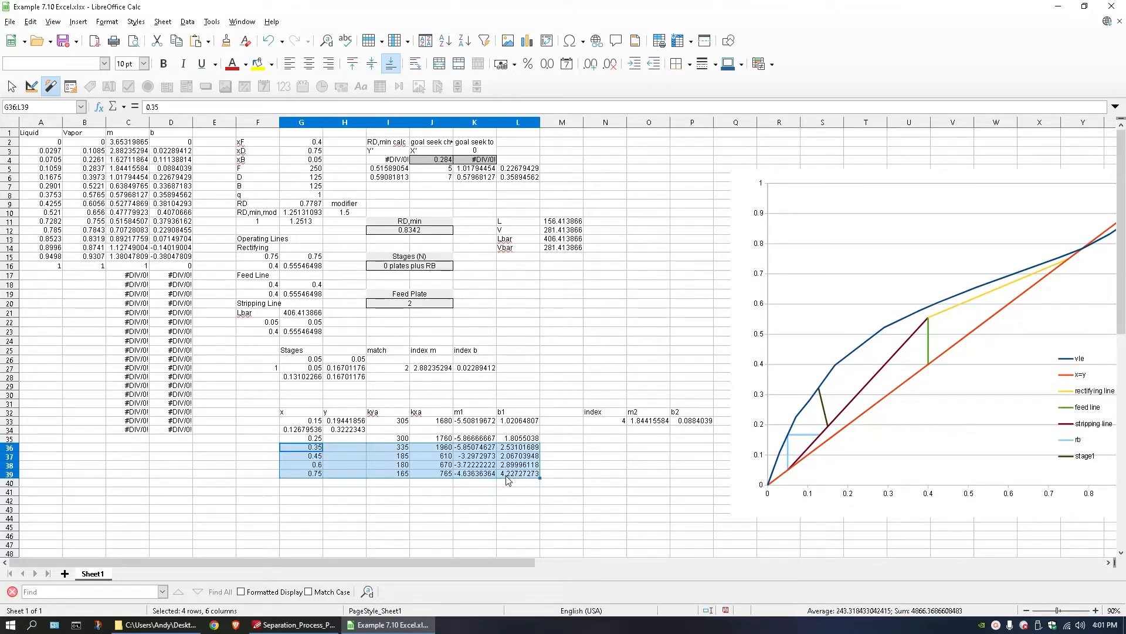
key(ctrl+x)
click(305, 455)
key(ctrl+v)
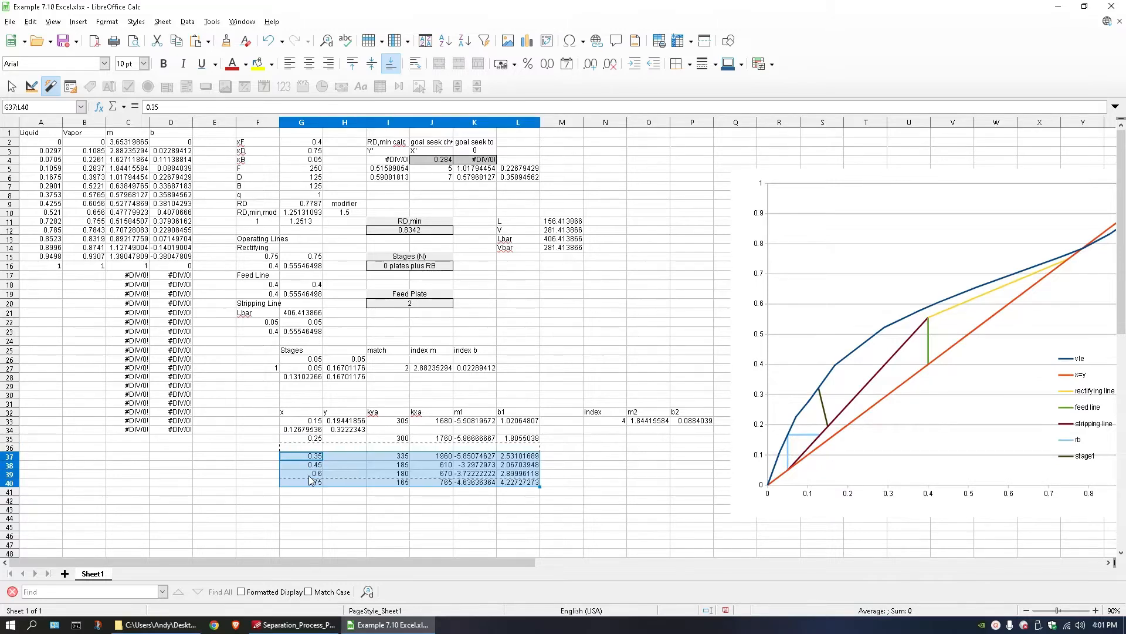
click(305, 481)
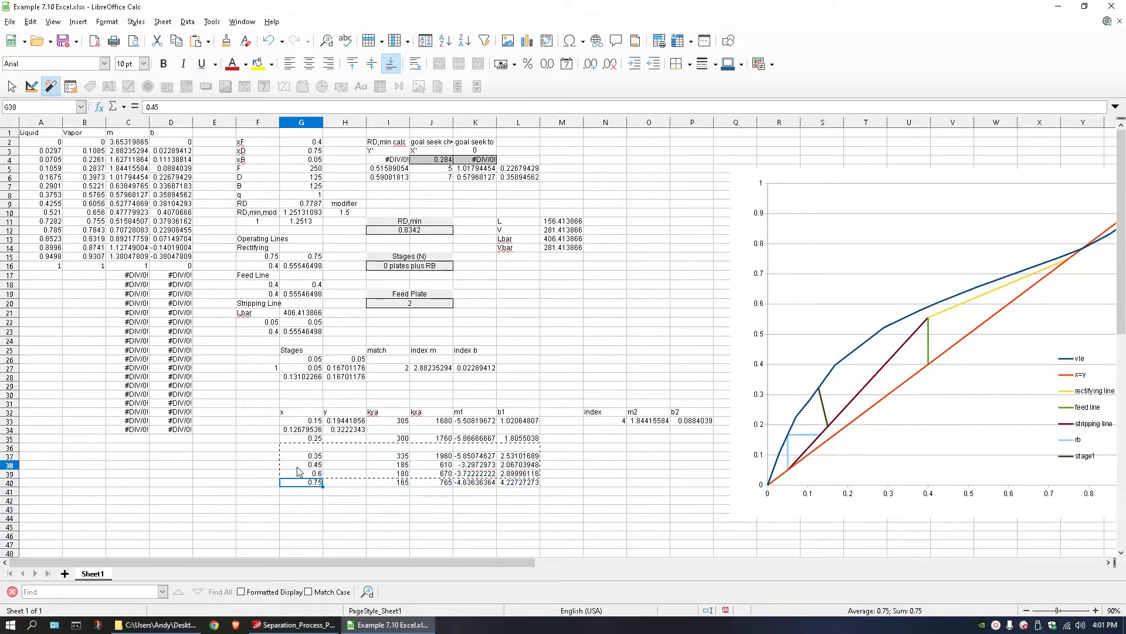
Move the rows for x = 0.45, 0.6 and 0.75 (G38:L40) down one row so they start at row 39.
drag(297, 467, 516, 484)
key(Delete)
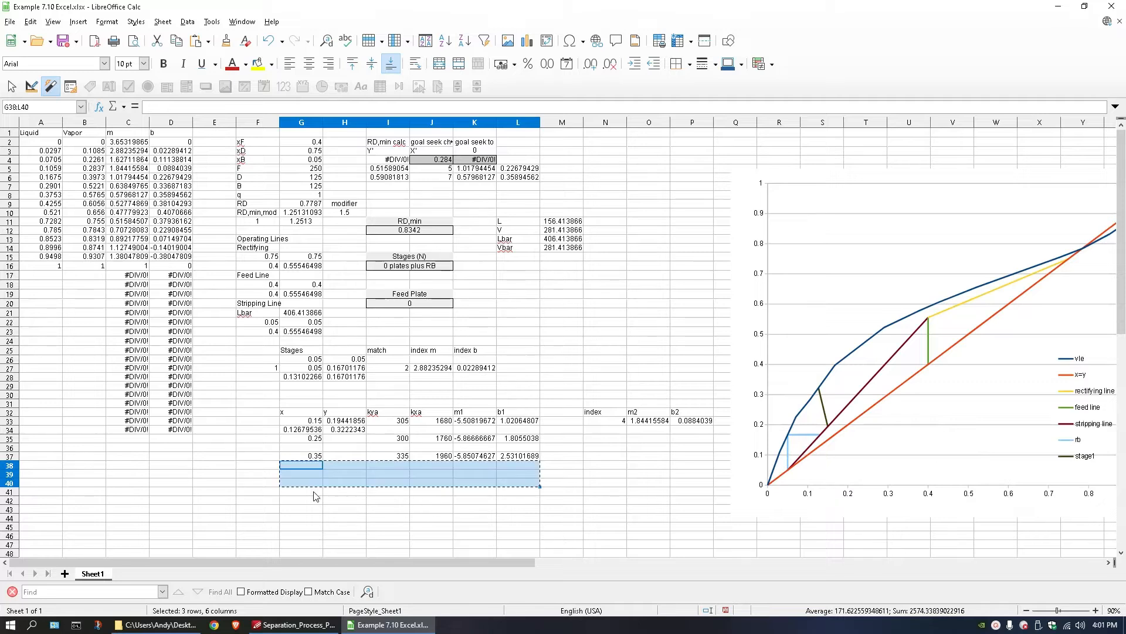
click(308, 482)
click(304, 473)
key(ctrl+v)
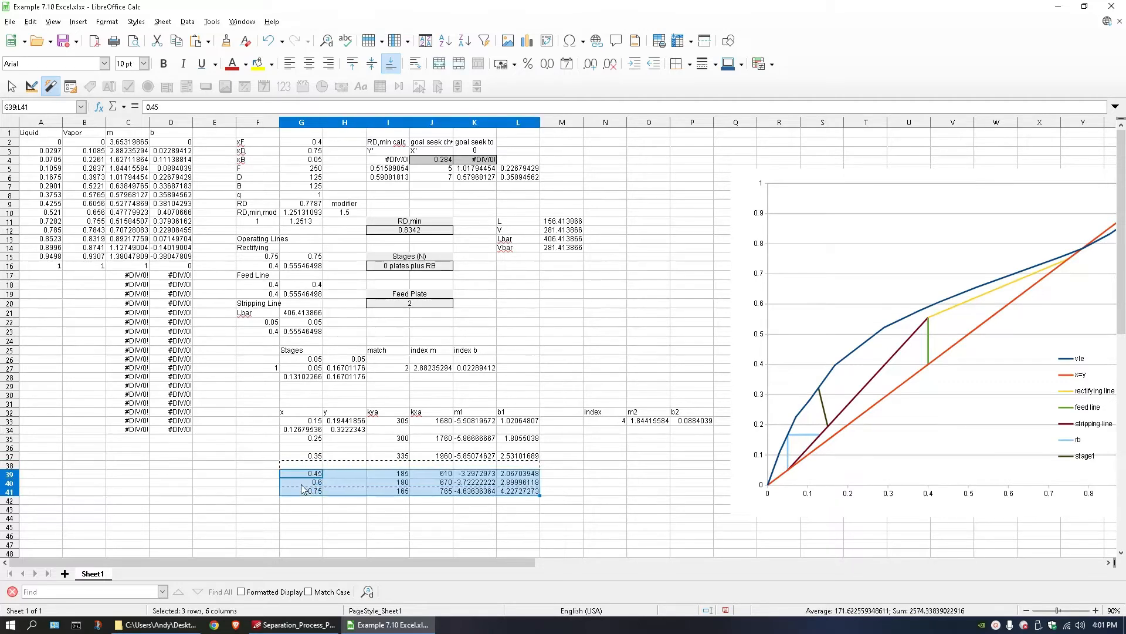
Move the rows for x = 0.6 and 0.75 (G40:L41) down one row so they start at row 41.
click(303, 482)
shift+click(517, 491)
key(ctrl+x)
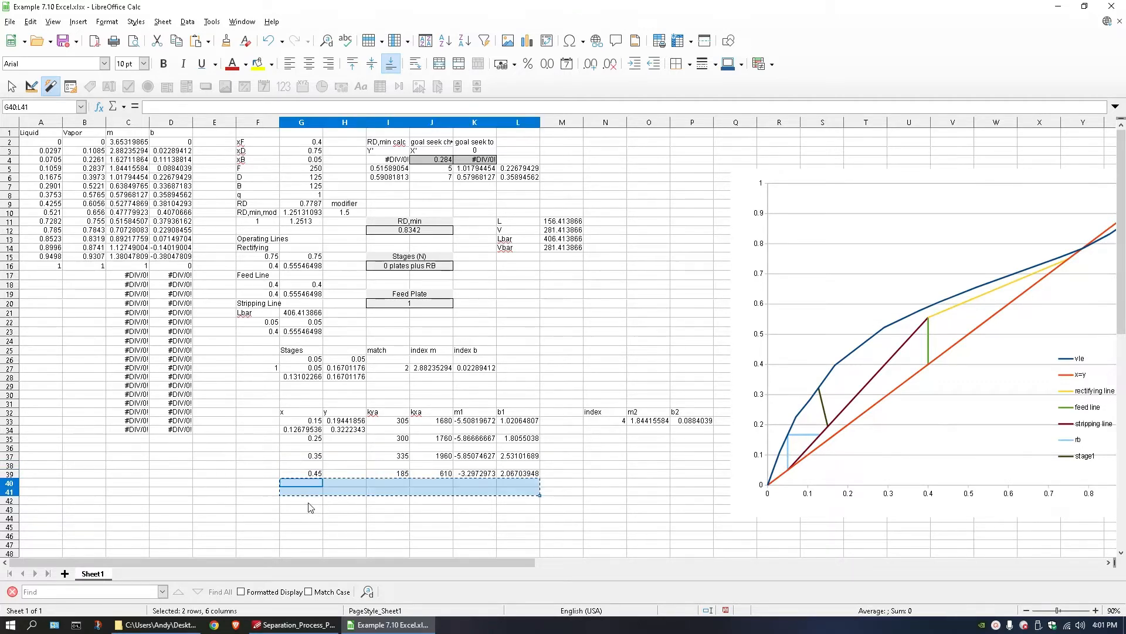
click(308, 490)
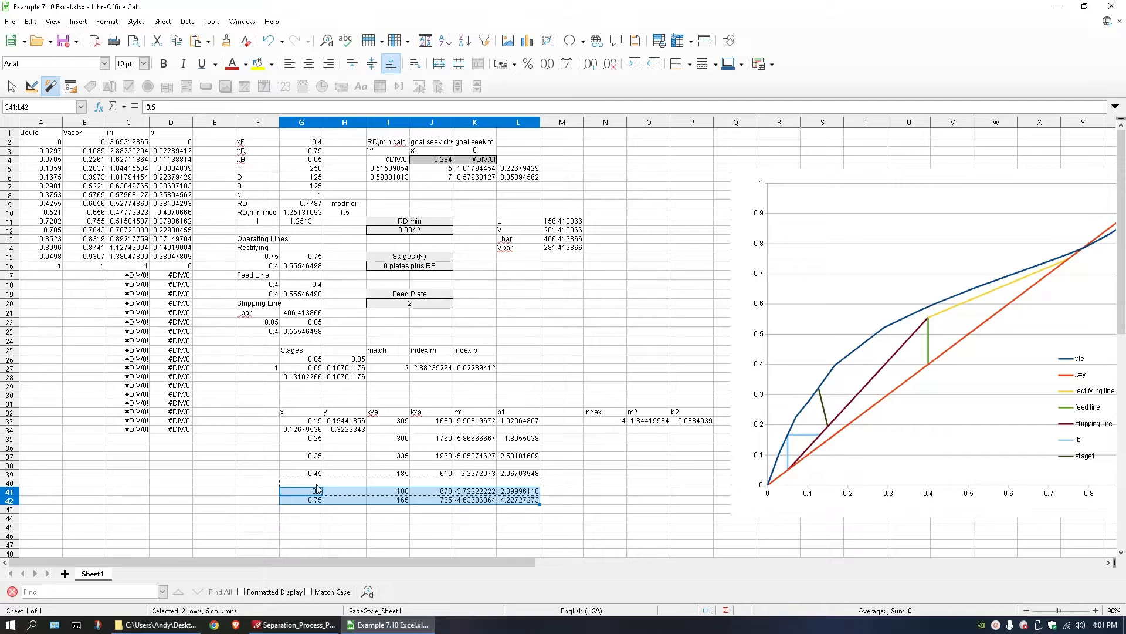
key(ctrl+v)
Move the x = 0.75 row (G42:L42) down to row 43, leaving a blank row below x = 0.6.
click(303, 493)
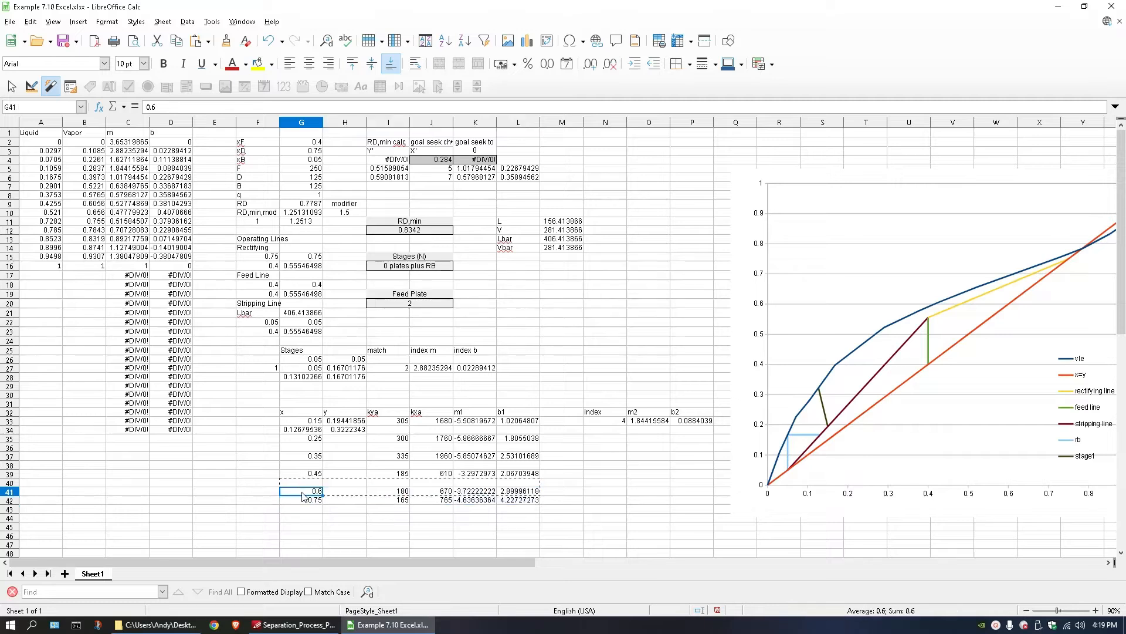
drag(301, 500, 532, 504)
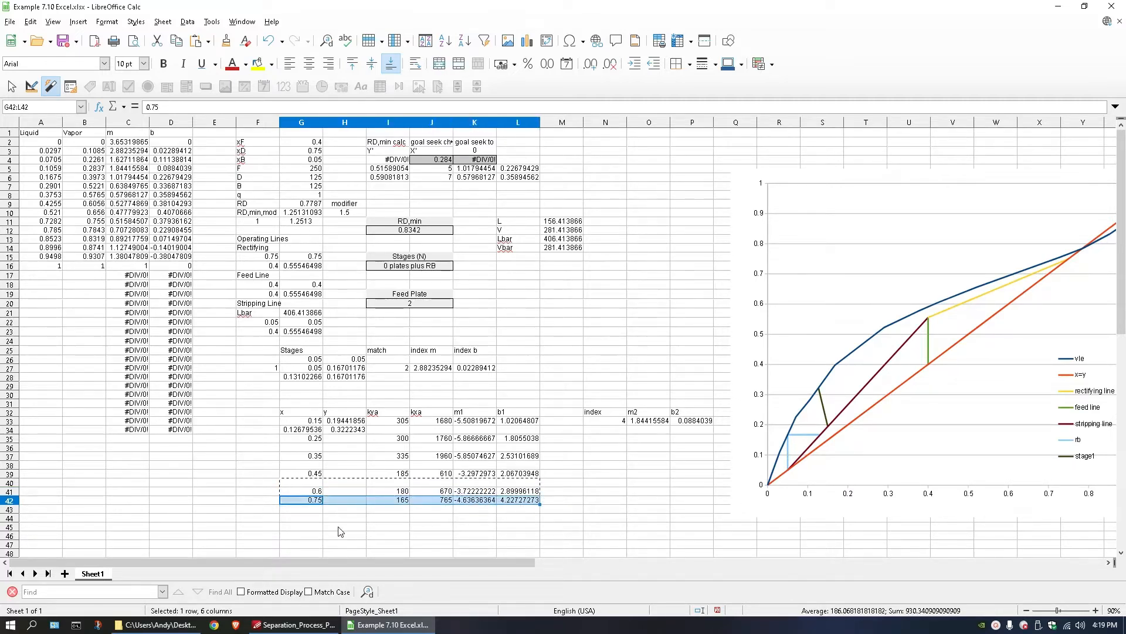
drag(328, 500, 363, 503)
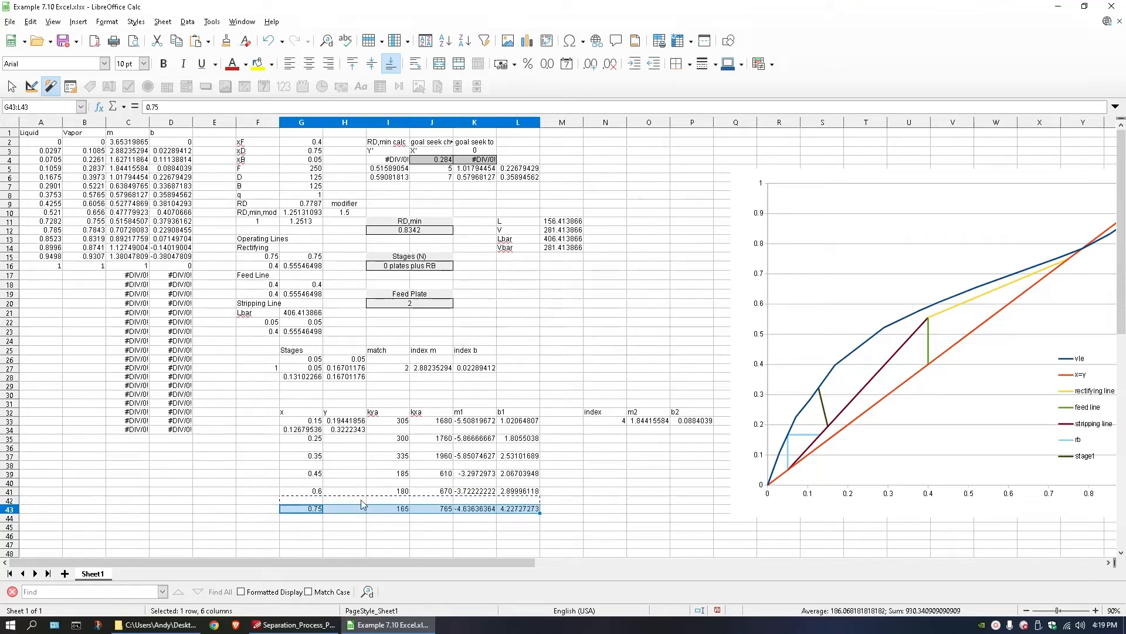
click(344, 451)
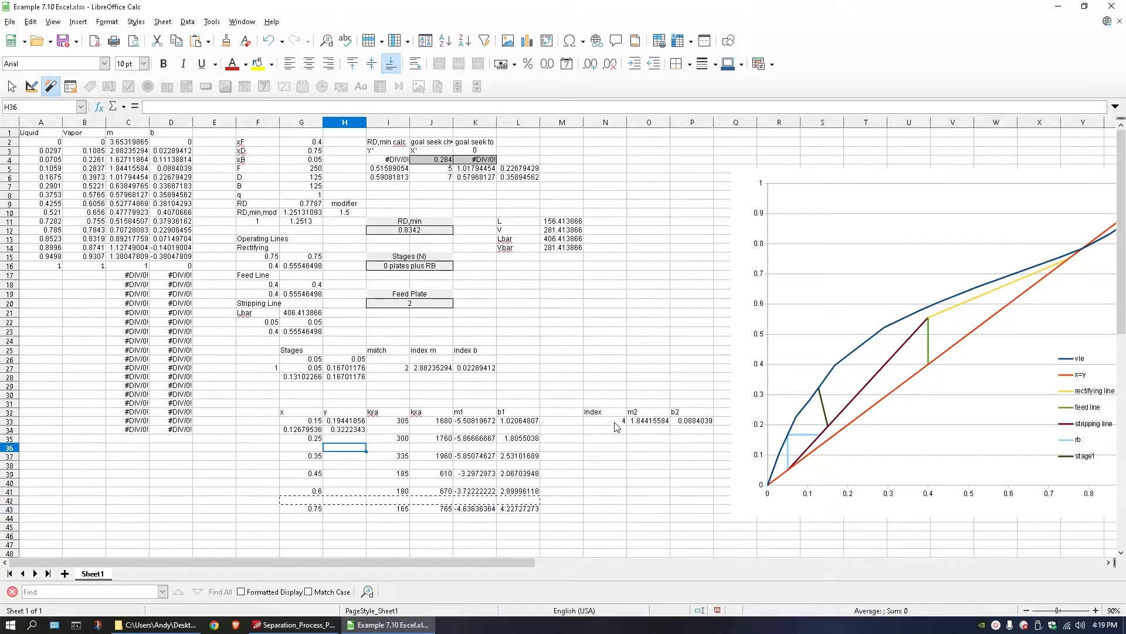
Fill the index, m2 and b2 columns on alternate rows through row 43, and copy the intersection formulas in G34:H34 to G36:H36.
drag(614, 423, 716, 516)
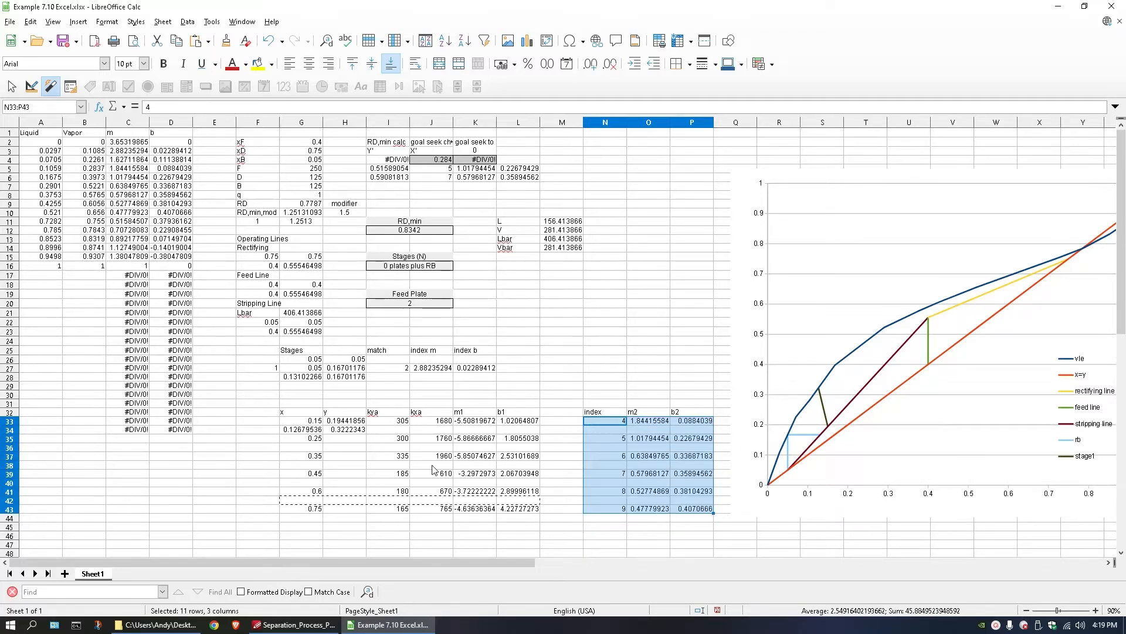
drag(308, 430, 342, 433)
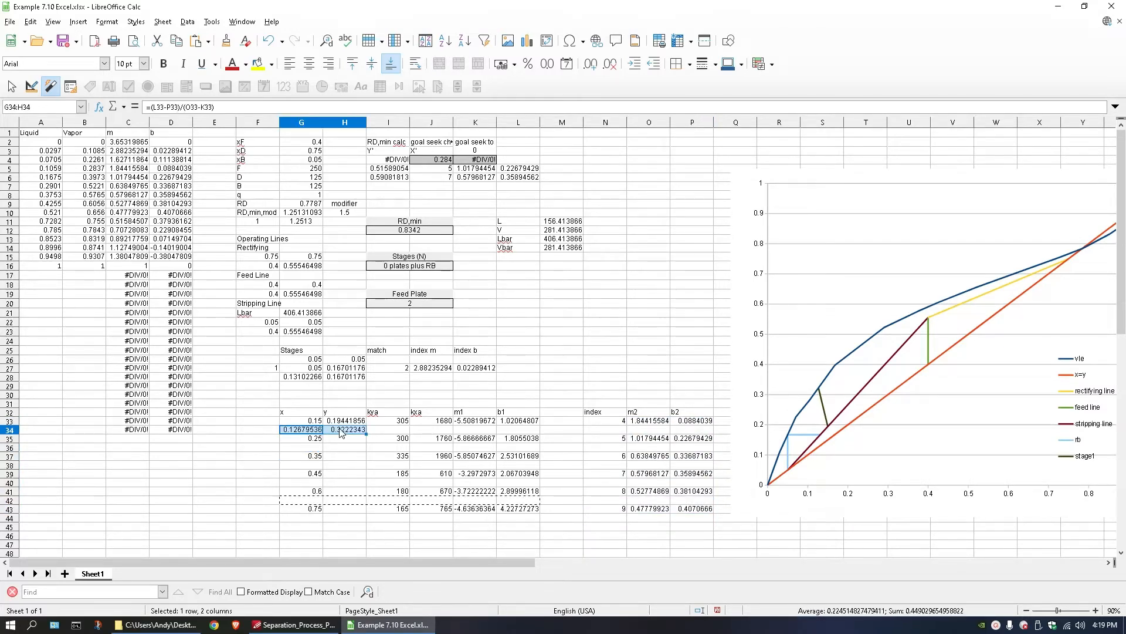
key(ctrl+c)
click(314, 447)
key(ctrl+v)
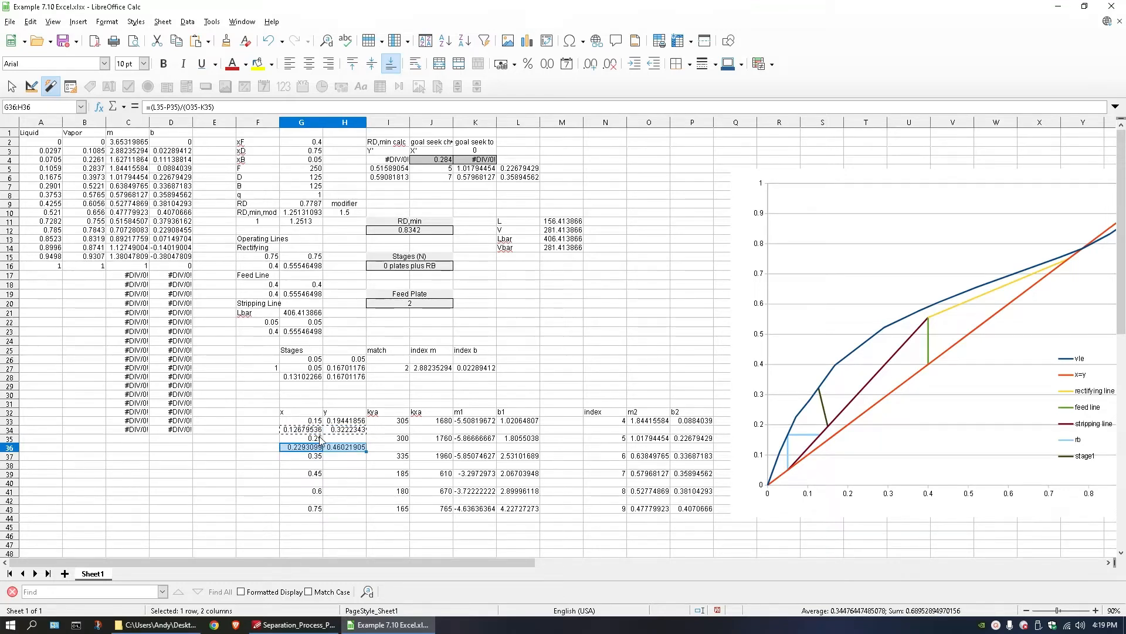
Extend the y formulas in column H through row 43 and copy G34's x-intersection formula to G38, G40 and G42.
drag(343, 422, 355, 512)
click(316, 440)
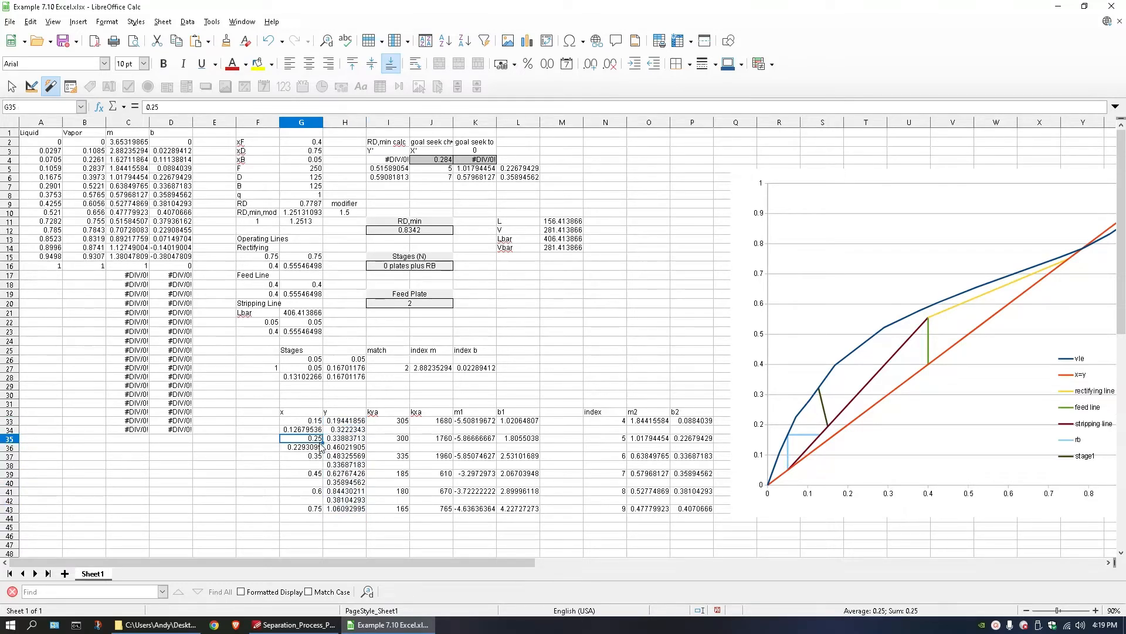
key(Up)
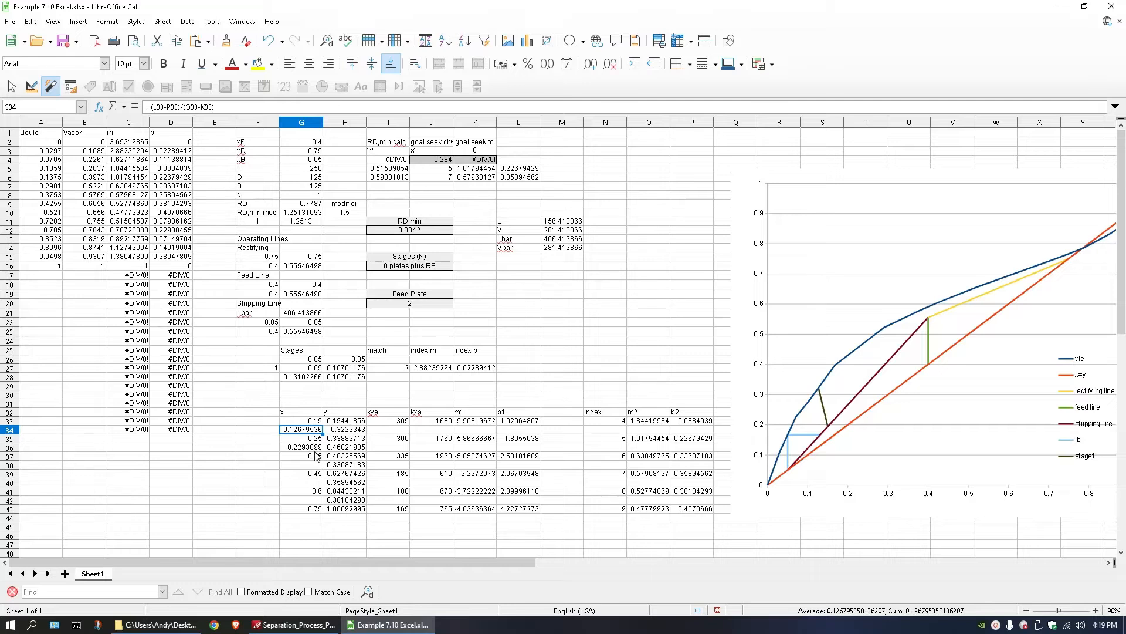
click(306, 466)
key(ctrl+v)
click(309, 483)
key(ctrl+v)
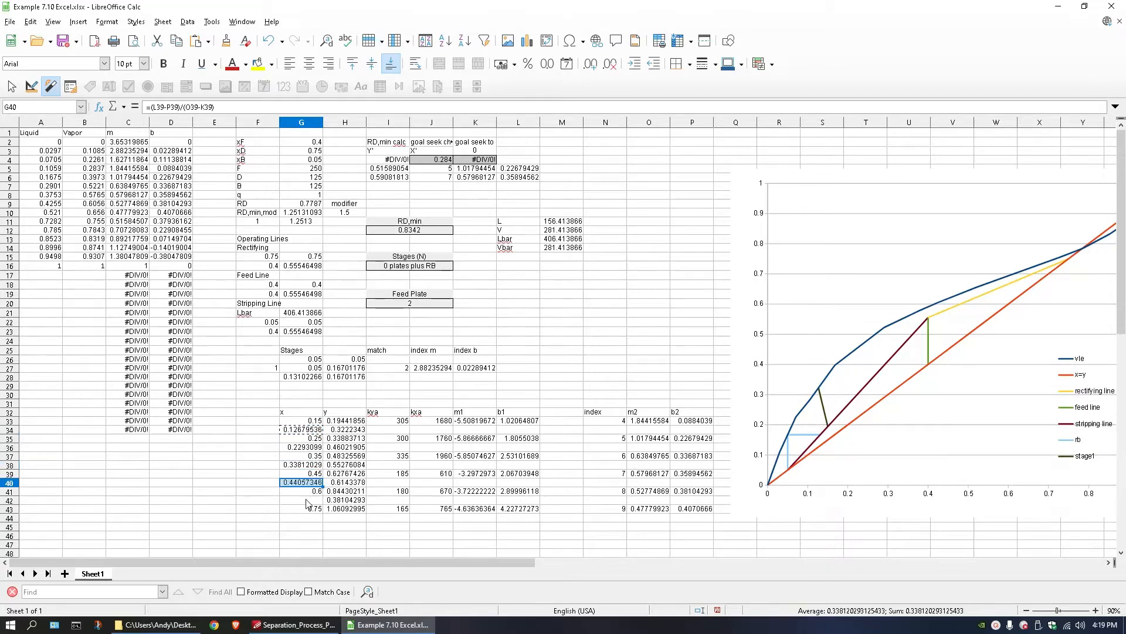
click(308, 500)
key(ctrl+v)
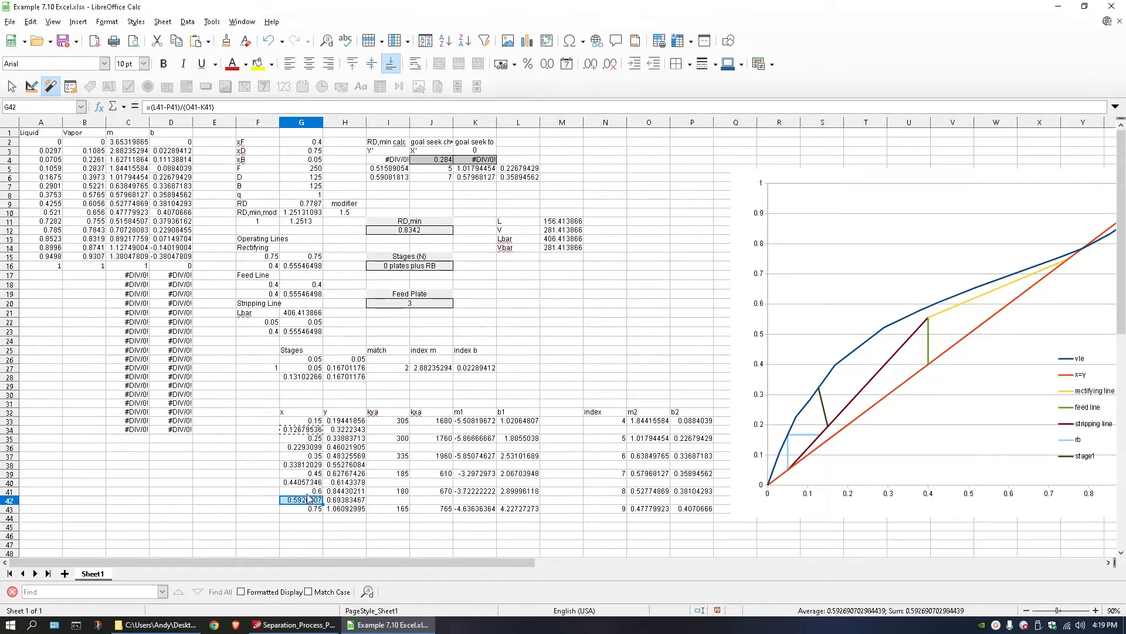
Review the stage1 rows 33 and 34 across to b2, and compare them with the x = 0.25 point, coefficients and slope in row 35.
click(310, 434)
key(shift+Up)
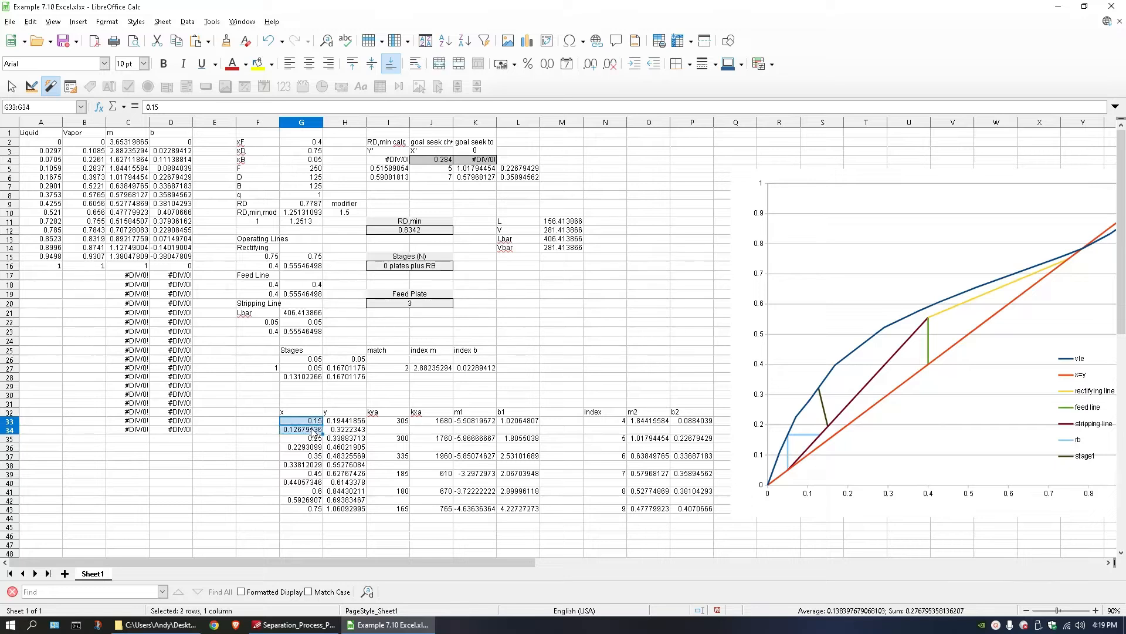
drag(305, 428, 701, 423)
mouse_move(302, 439)
mouse_down()
mouse_move(676, 463)
mouse_move(695, 453)
mouse_move(303, 440)
mouse_up()
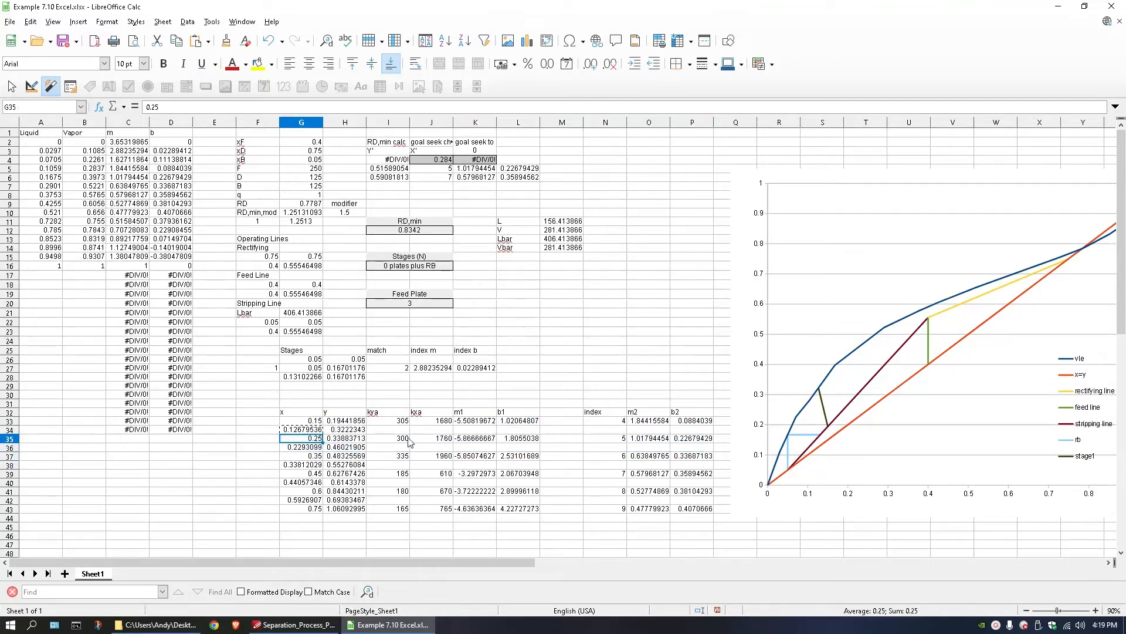
drag(409, 443, 425, 443)
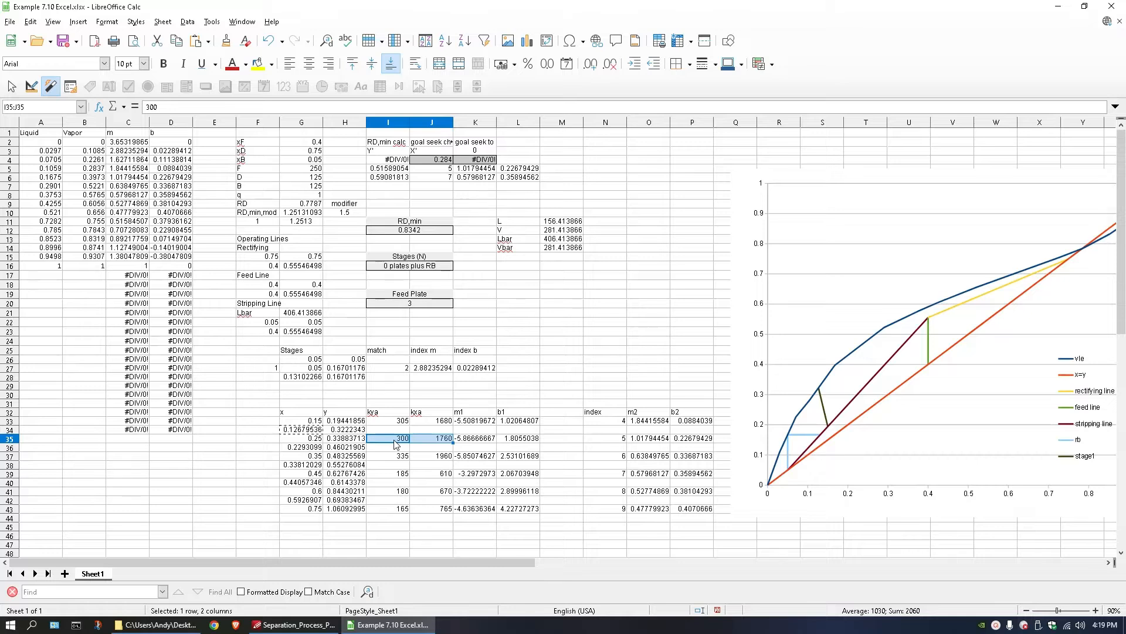
click(301, 439)
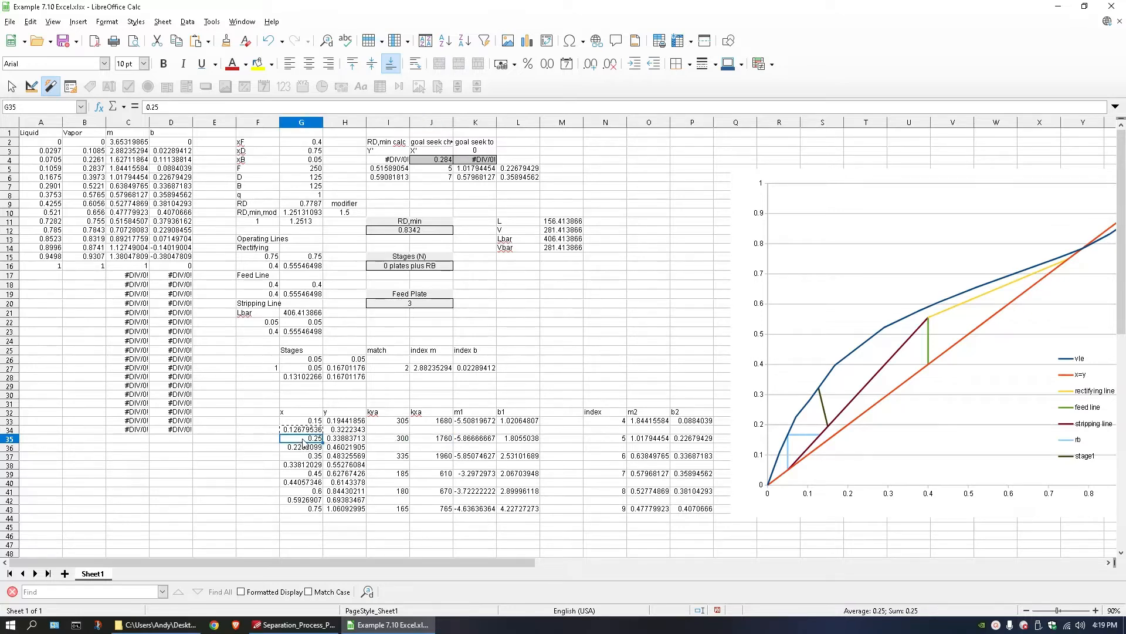
click(474, 439)
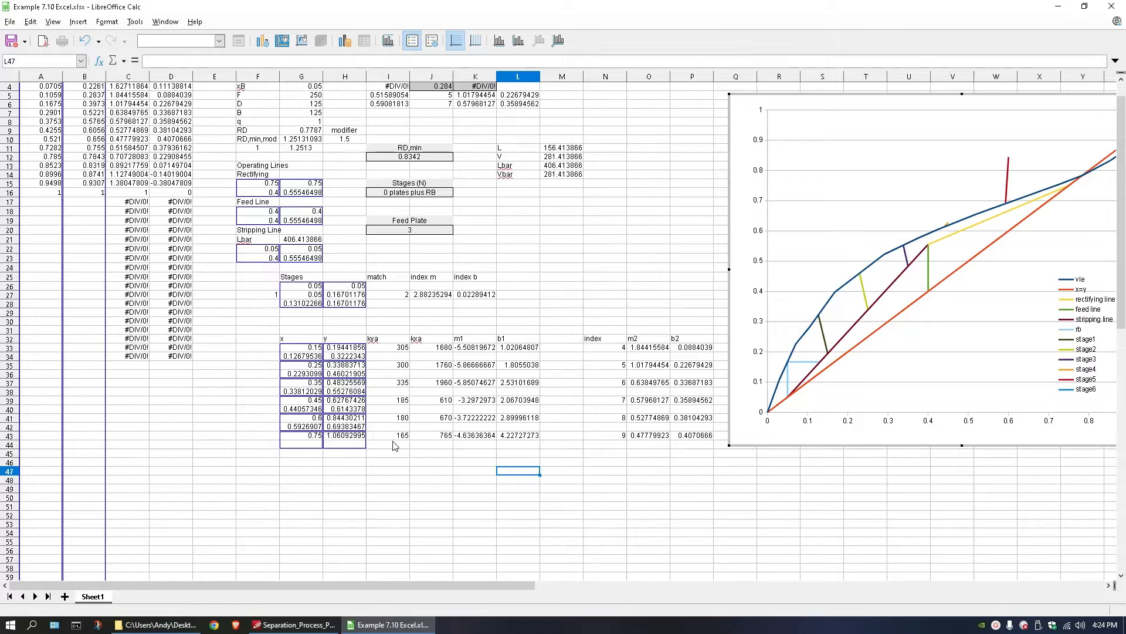
Copy the intersection formulas in G42:H42 to G44:H44 to complete the sixth stage line.
click(318, 451)
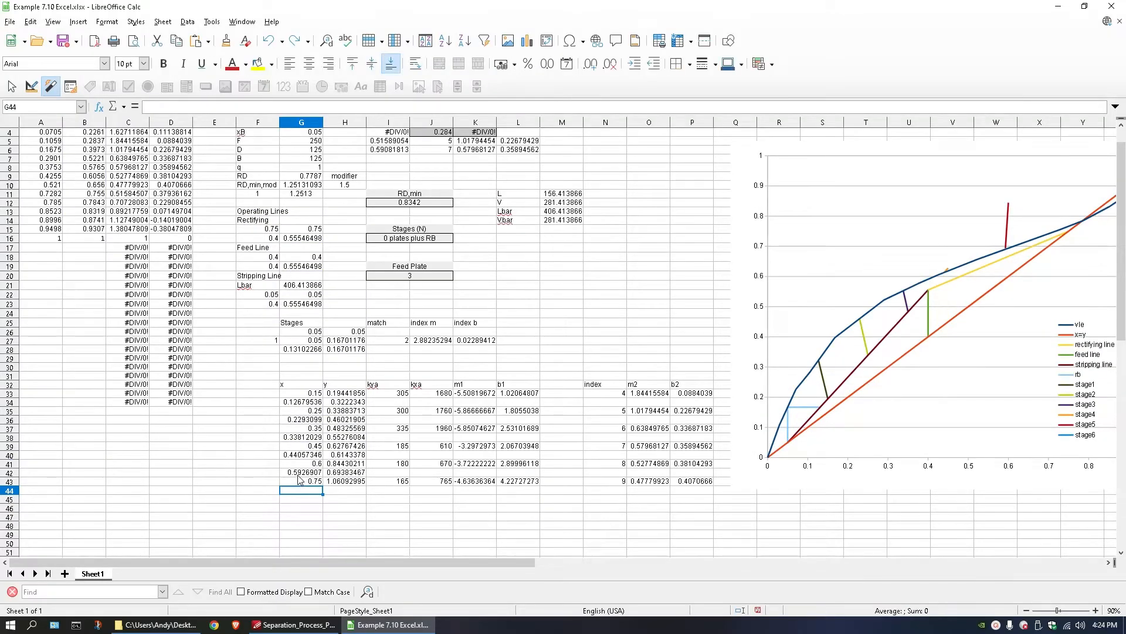
drag(302, 474, 350, 477)
key(ctrl+c)
click(295, 492)
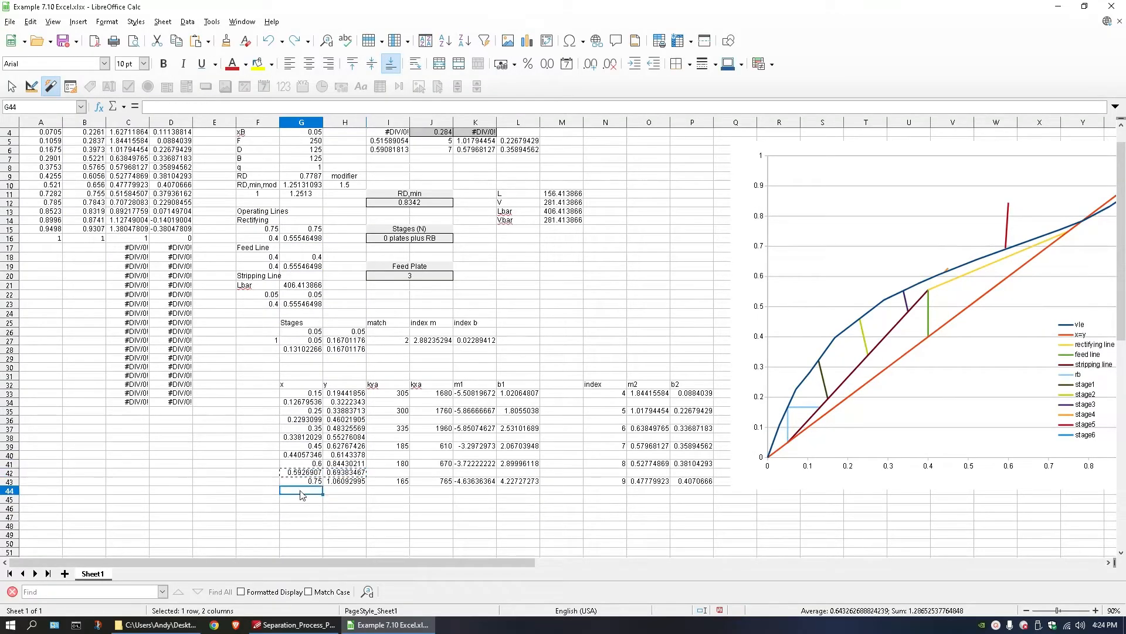
key(ctrl+v)
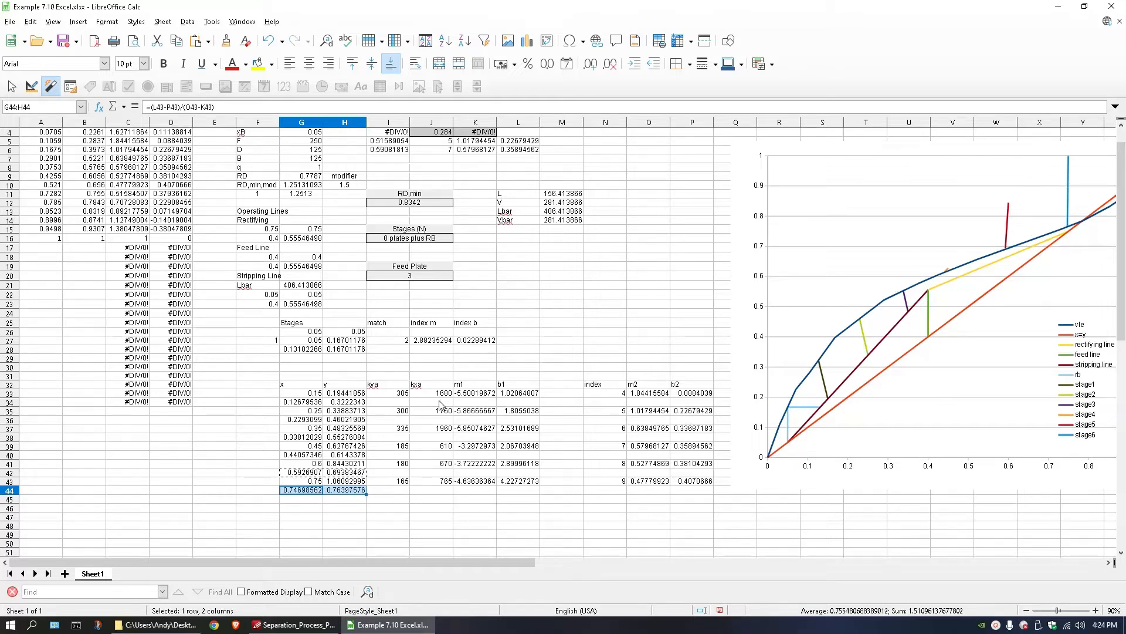
double_click(343, 447)
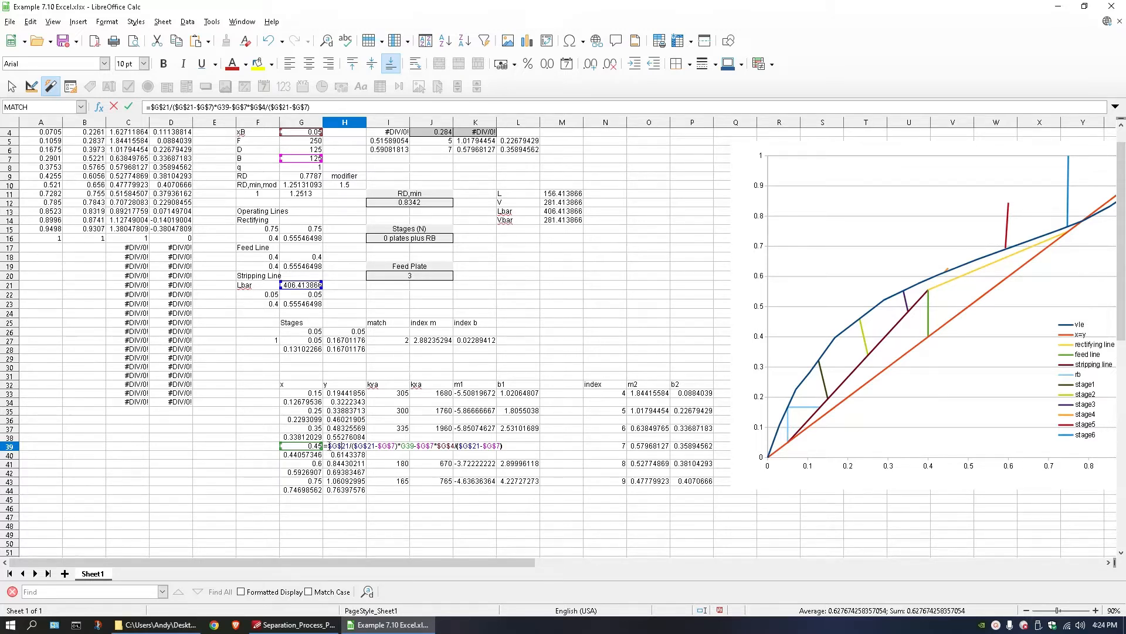
drag(329, 446, 505, 450)
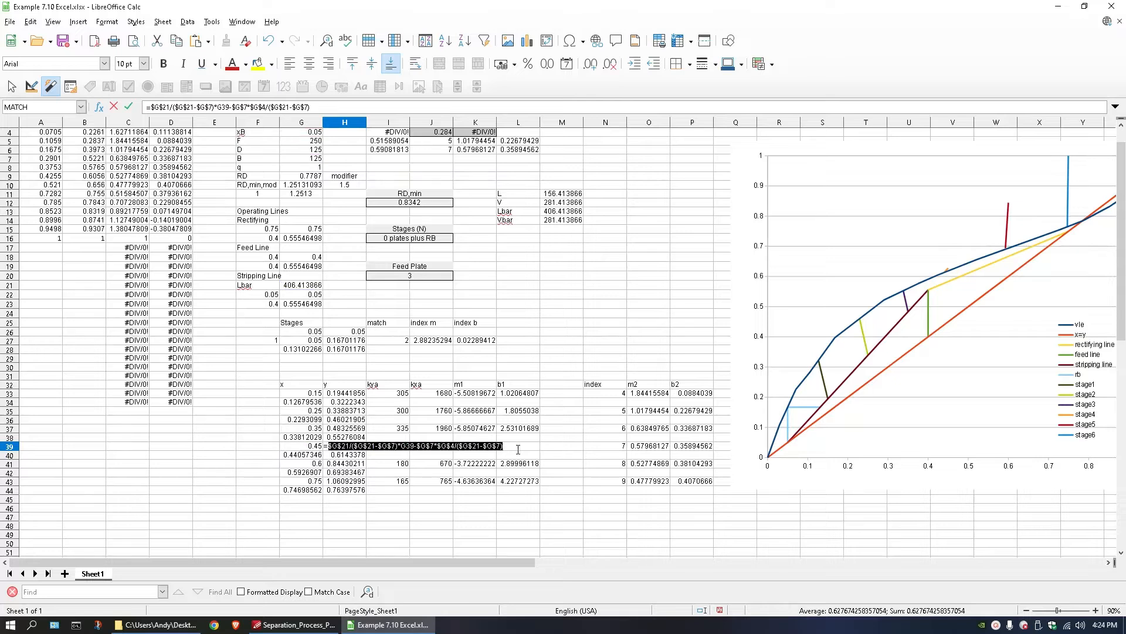
key(BackSpace)
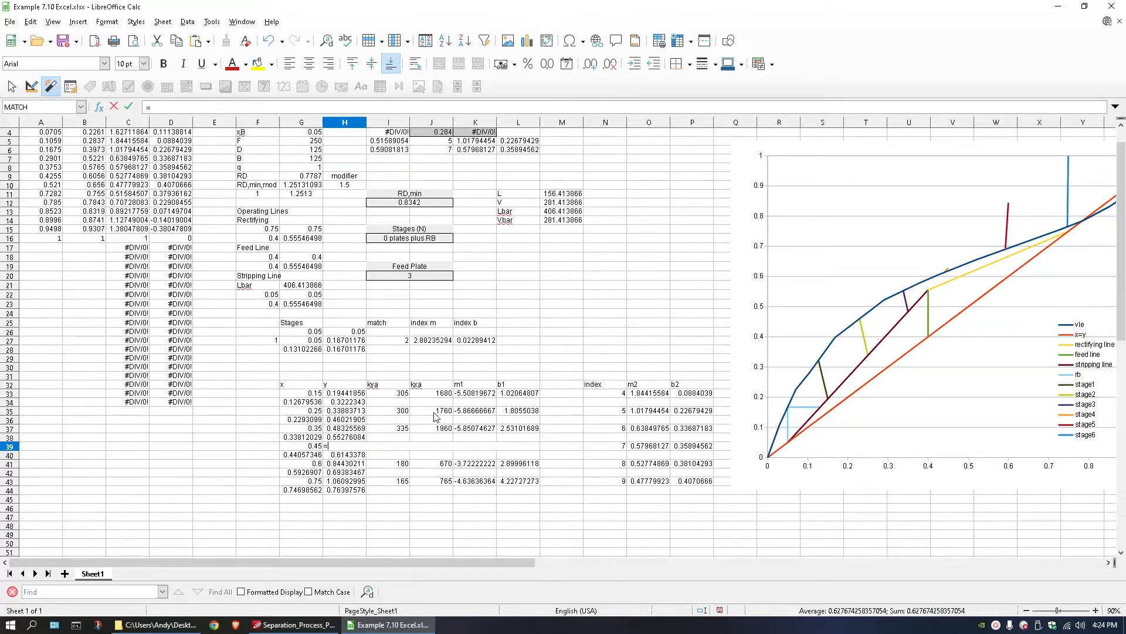
key(Escape)
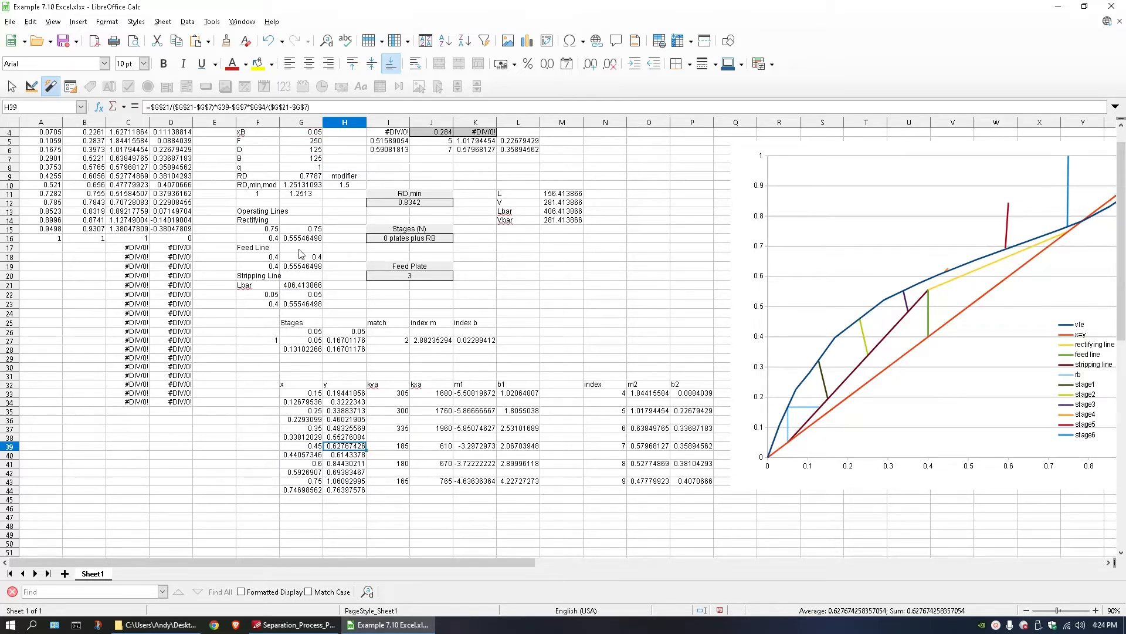
Copy the rectifying line formula text from G16 and check the stripping line formula in H33.
double_click(305, 240)
drag(286, 239, 428, 241)
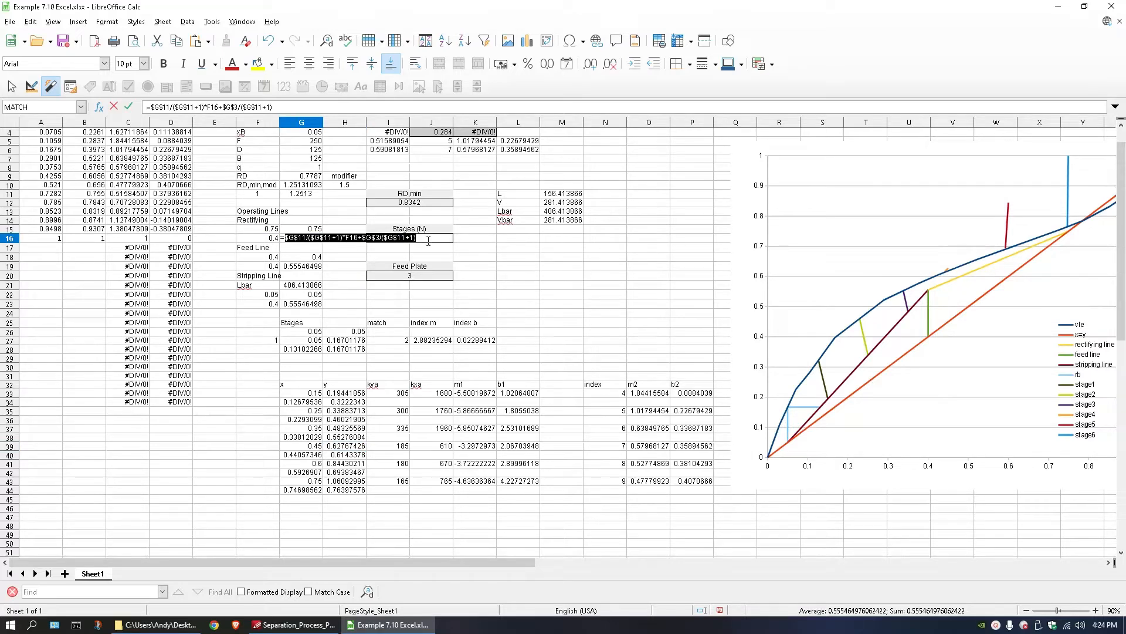
key(Escape)
double_click(345, 394)
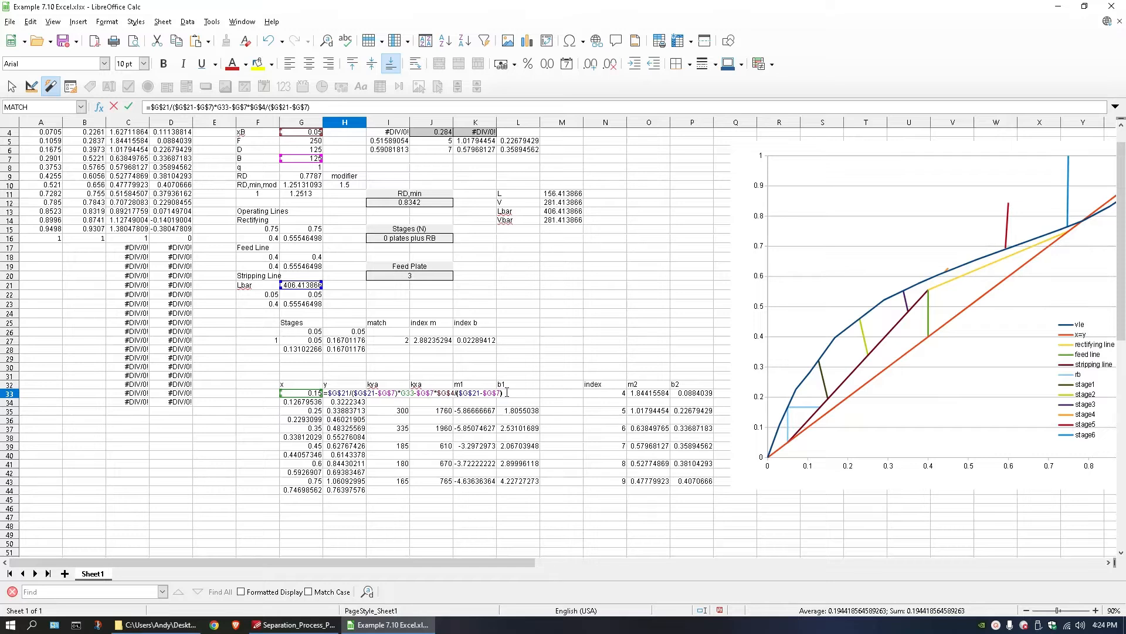
key(Escape)
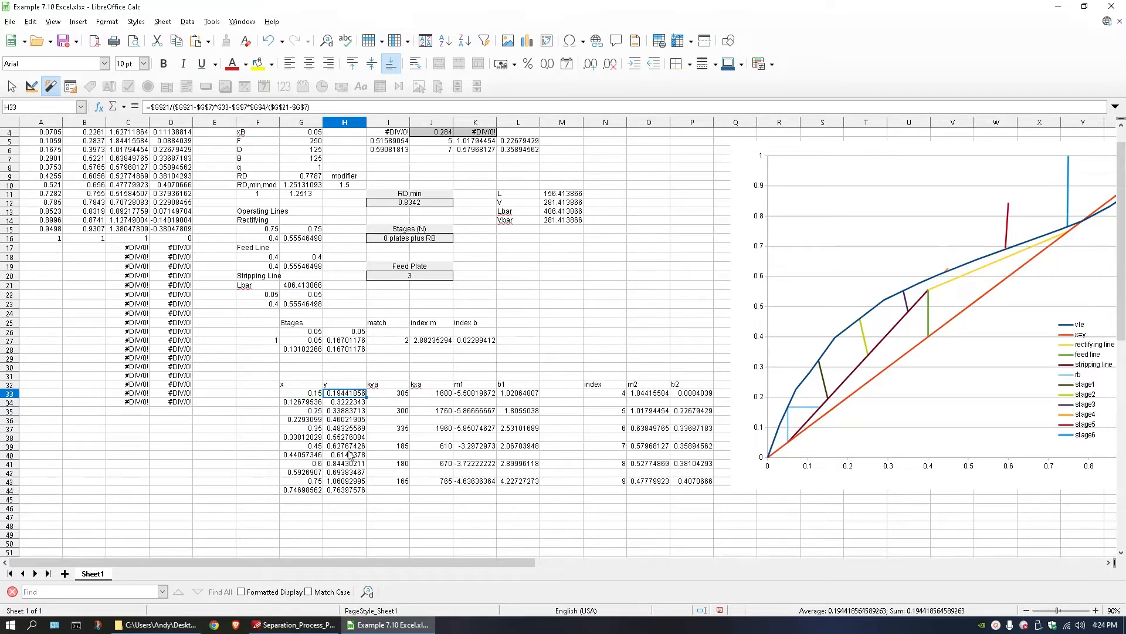
Replace the y formula in H39 with the copied rectifying line formula, referencing G39: =$G$11/($G$11+1)*G39+$G$3/($G$11+1).
double_click(348, 450)
drag(328, 447, 521, 448)
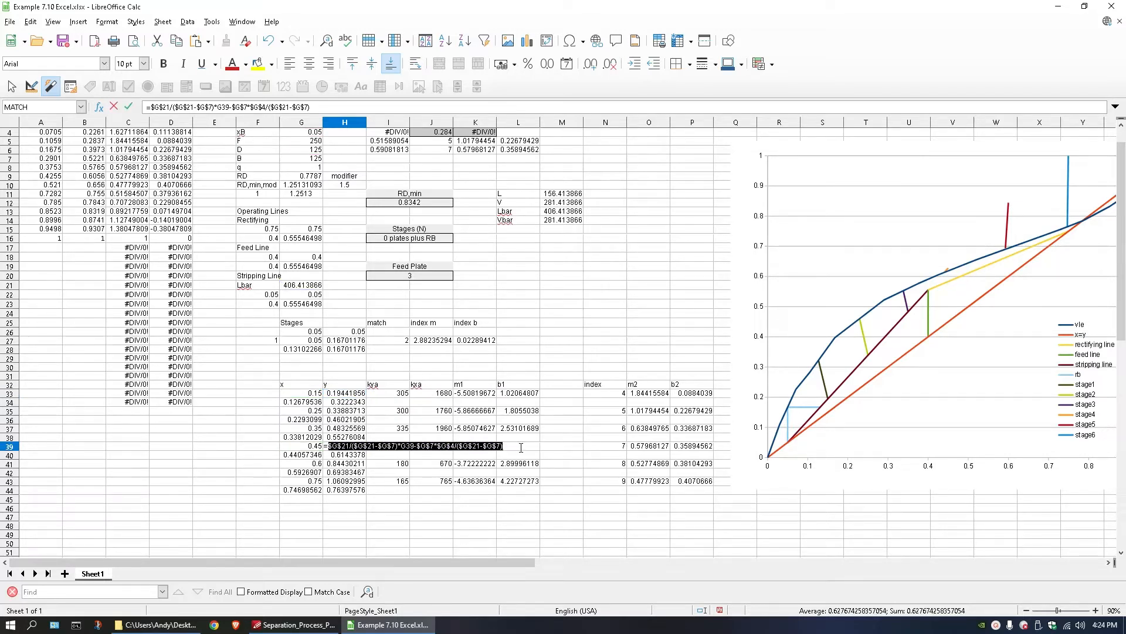
key(ctrl+v)
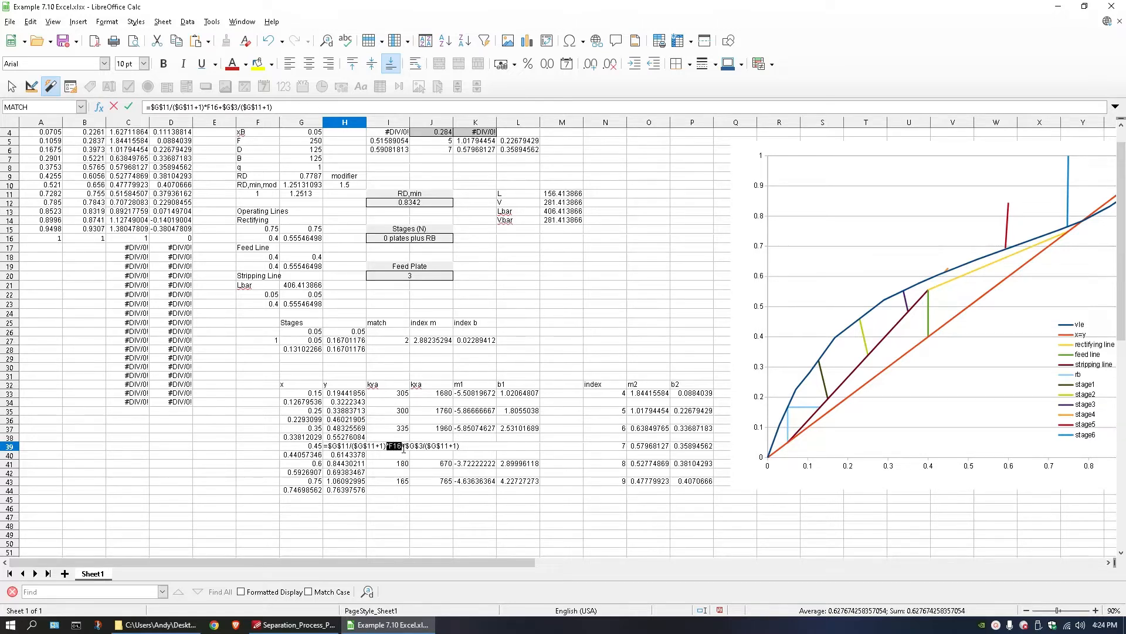
click(403, 449)
drag(390, 447, 400, 446)
click(313, 448)
key(Return)
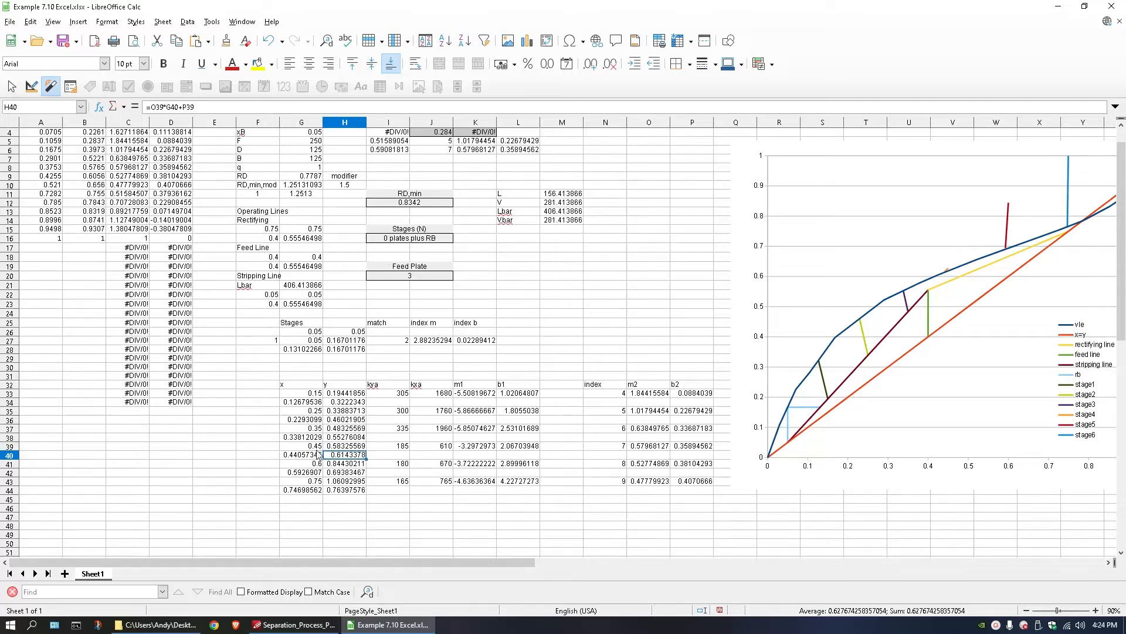
Verify the rectifying line formula in H39 and copy it to H41 and H43.
double_click(347, 447)
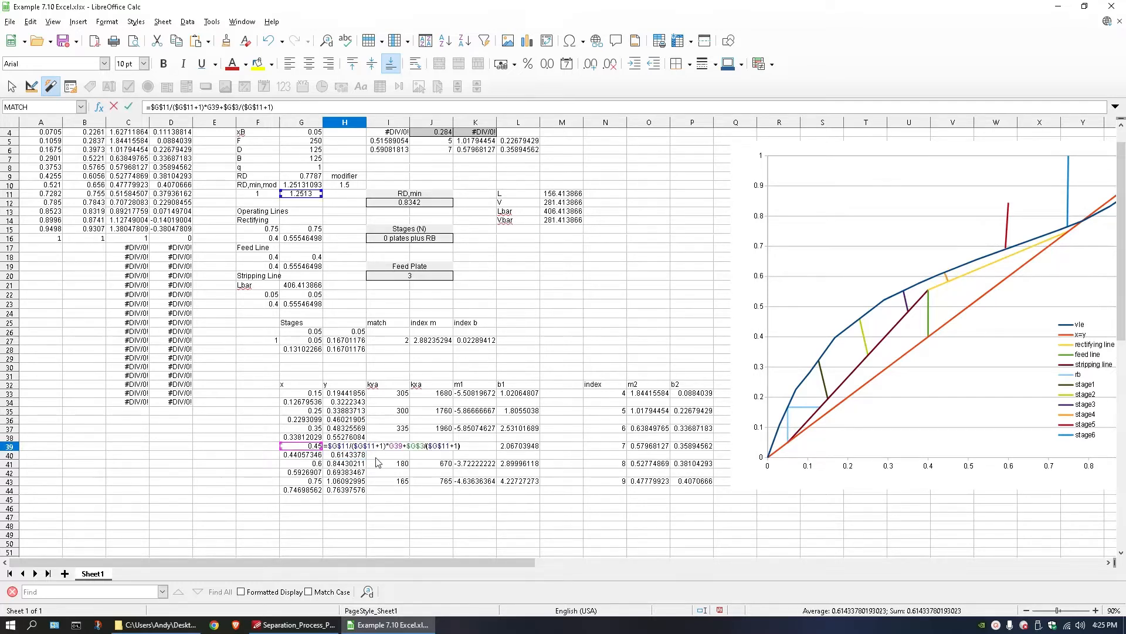
key(Return)
double_click(354, 459)
key(Escape)
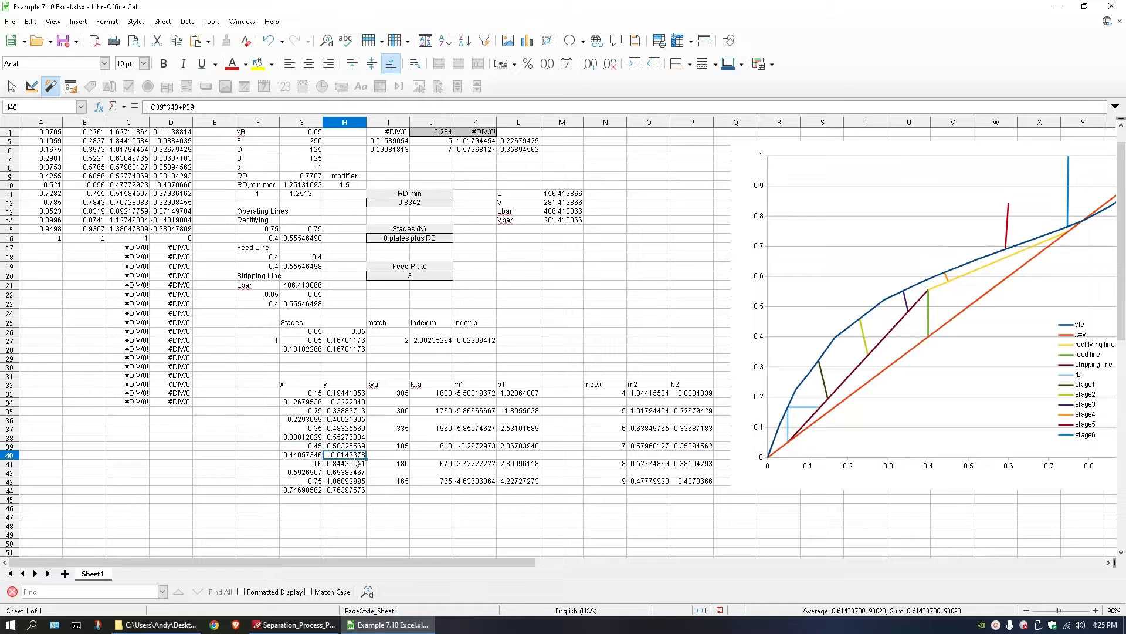
key(Up)
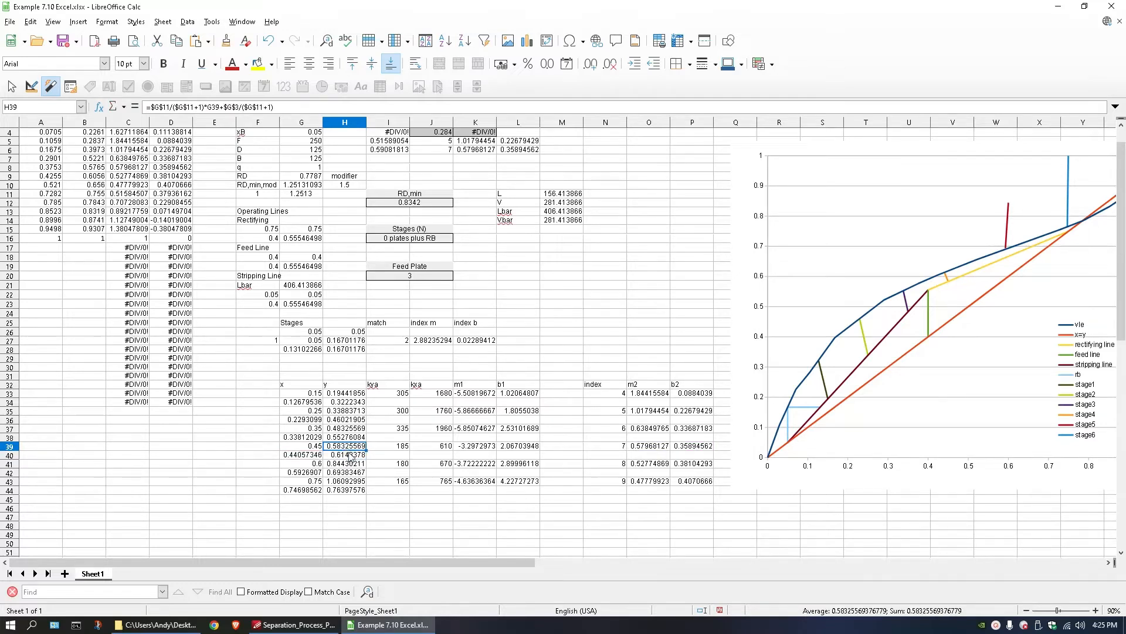
click(346, 465)
key(ctrl+v)
click(348, 481)
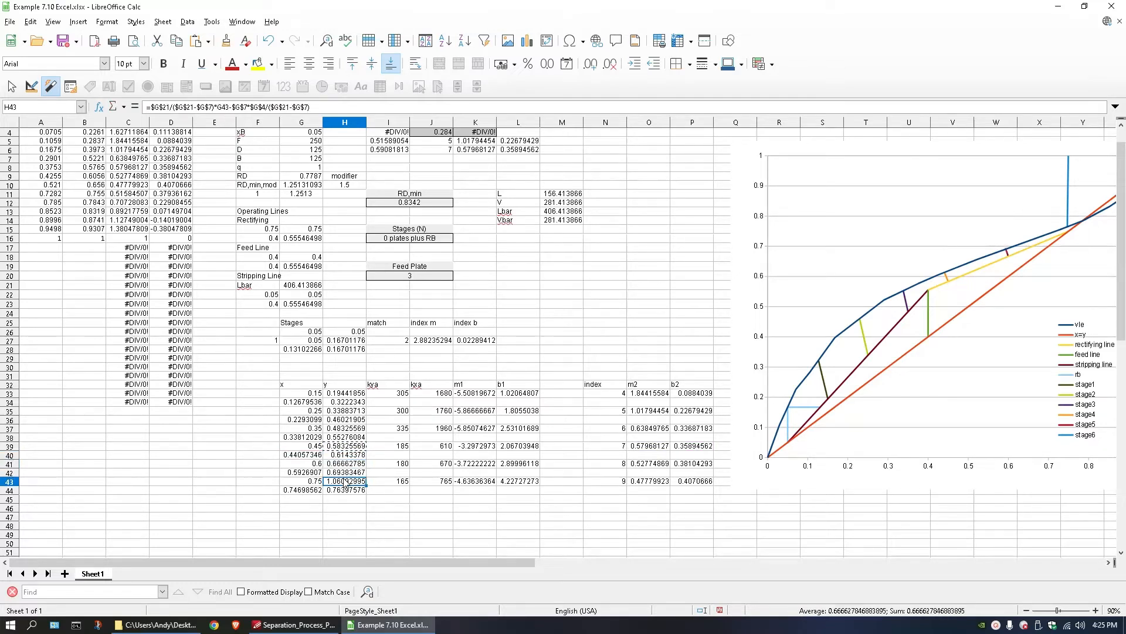
key(ctrl+v)
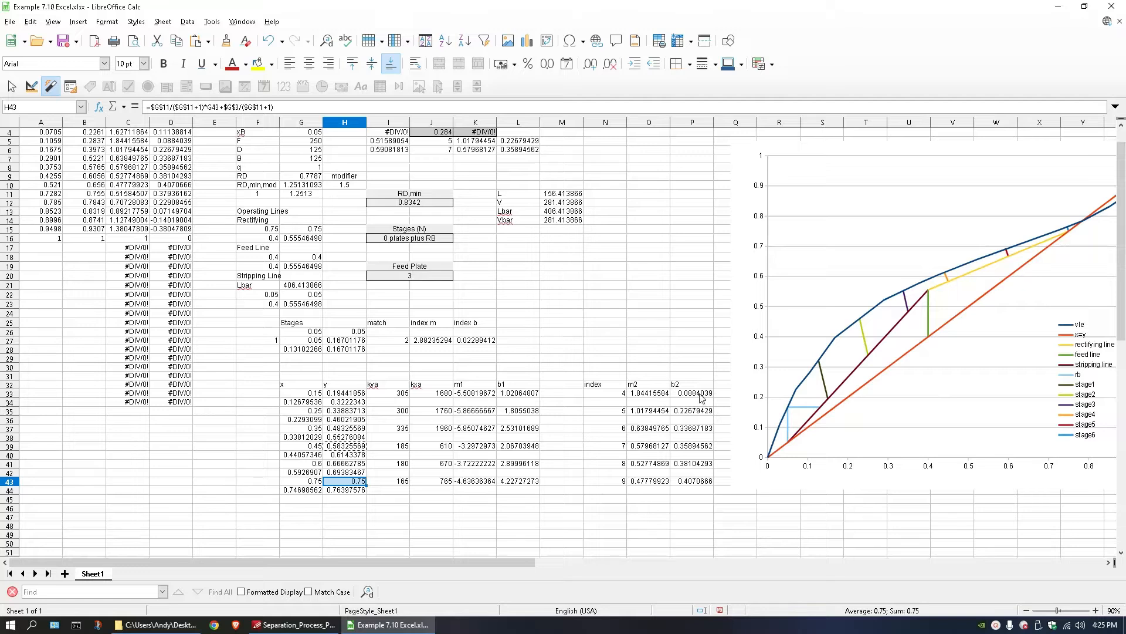
Open the chart for editing and set the vle series line width to 0.00".
click(872, 310)
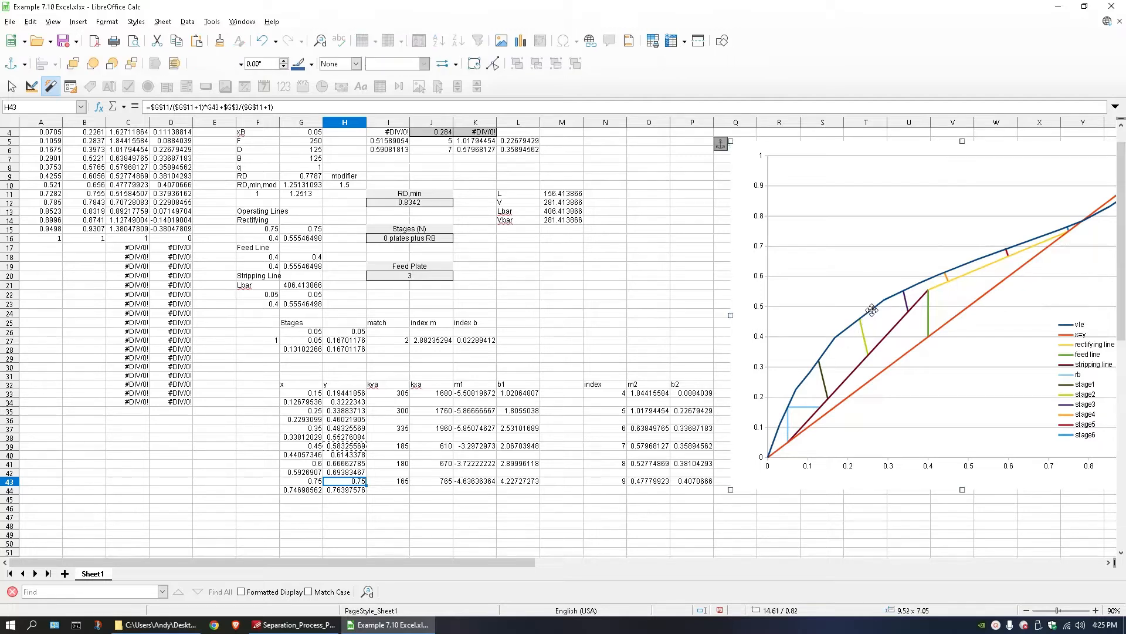
click(602, 456)
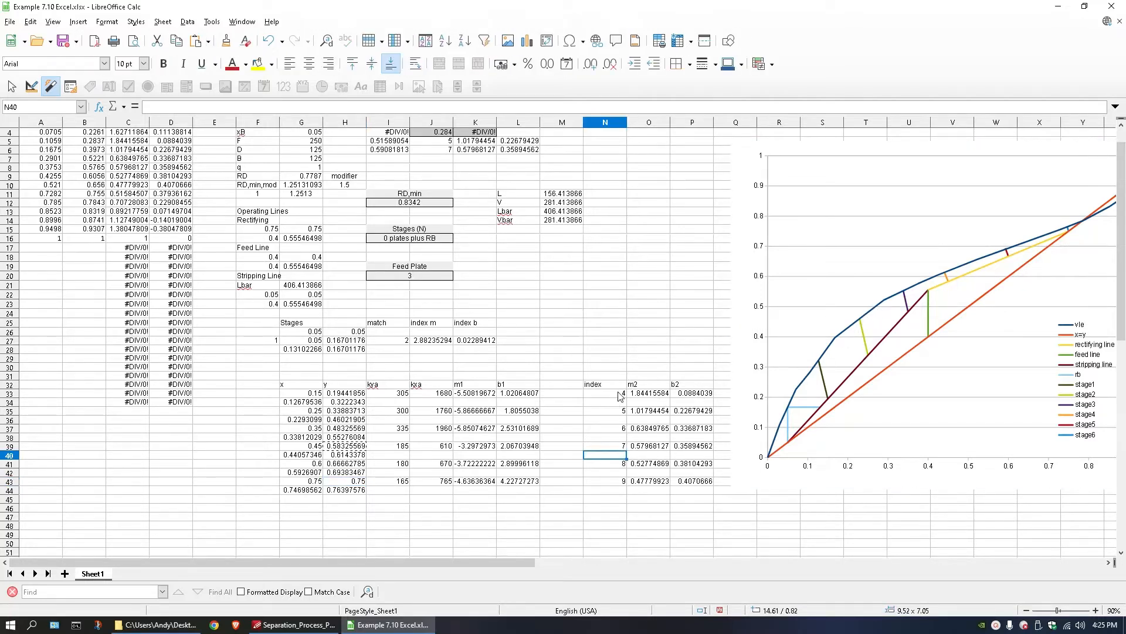
double_click(918, 288)
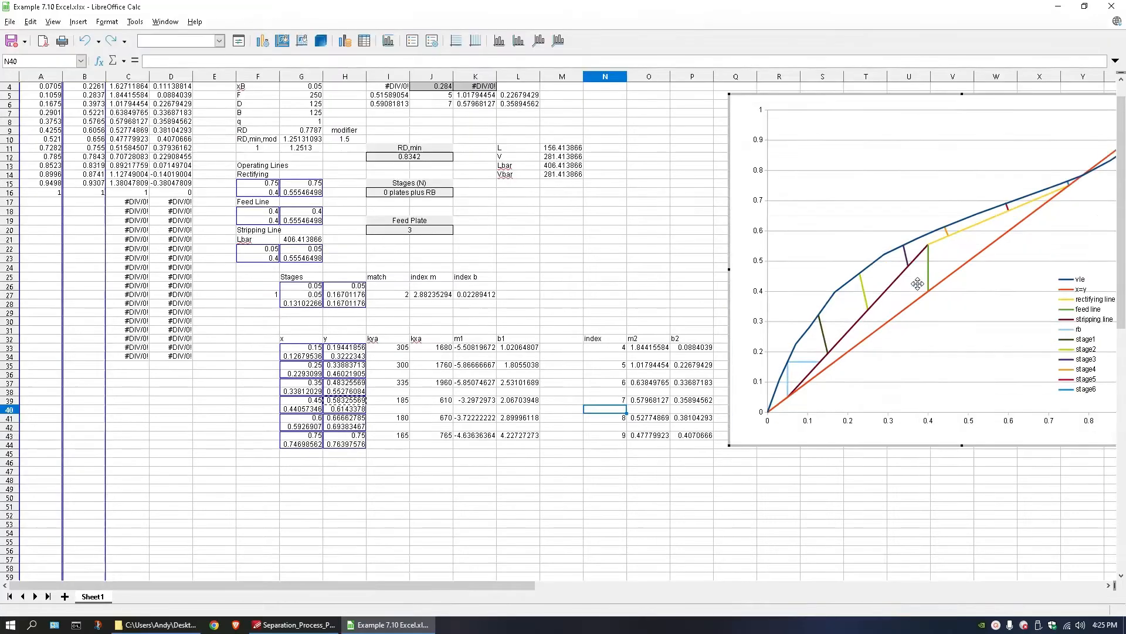
click(913, 242)
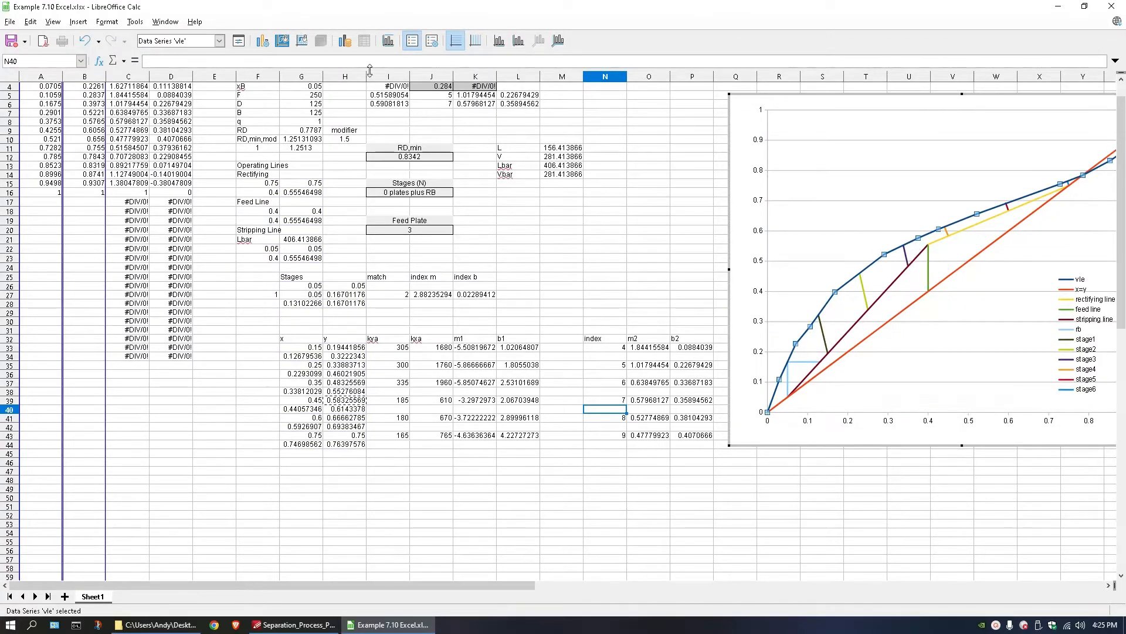
click(238, 40)
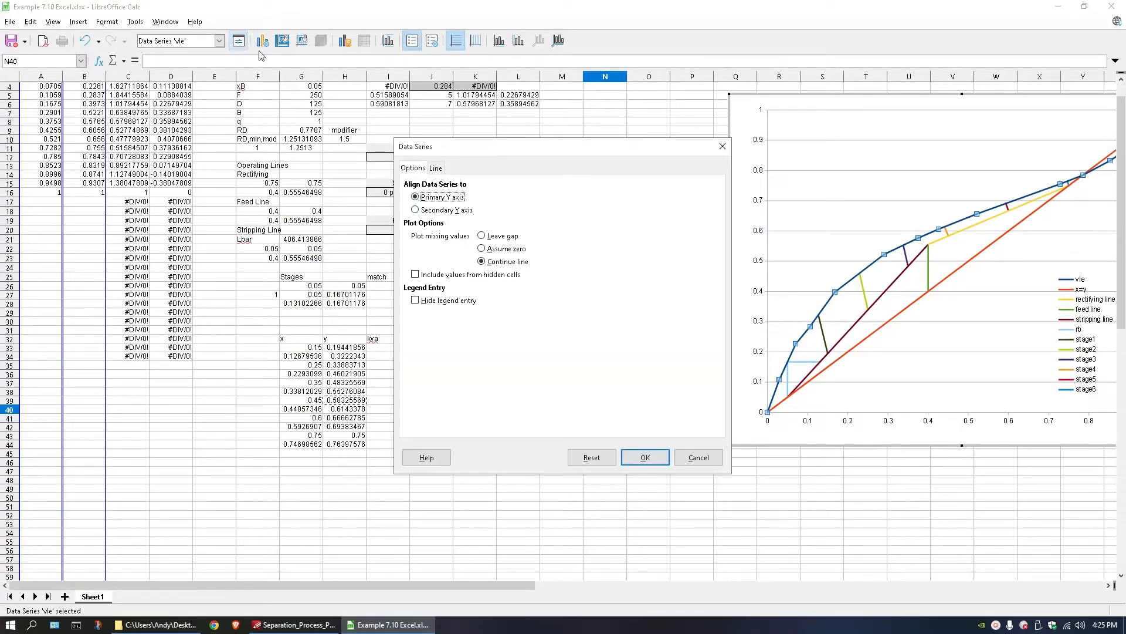
click(439, 168)
click(497, 237)
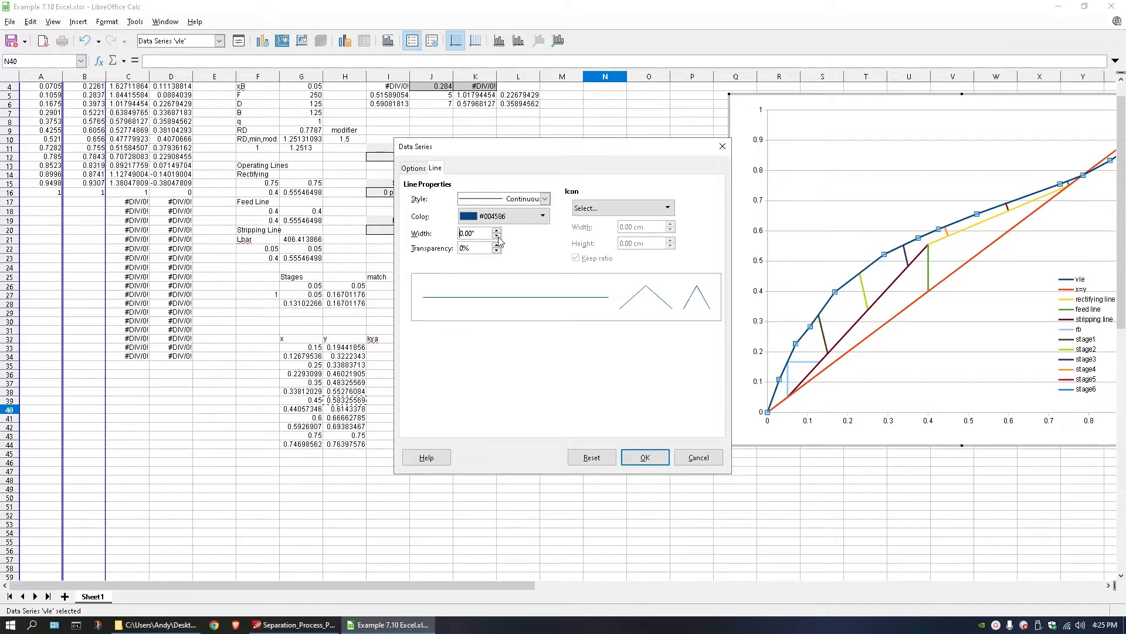
click(646, 457)
Set the stage2 series line width to 0.00" in the chart.
click(866, 294)
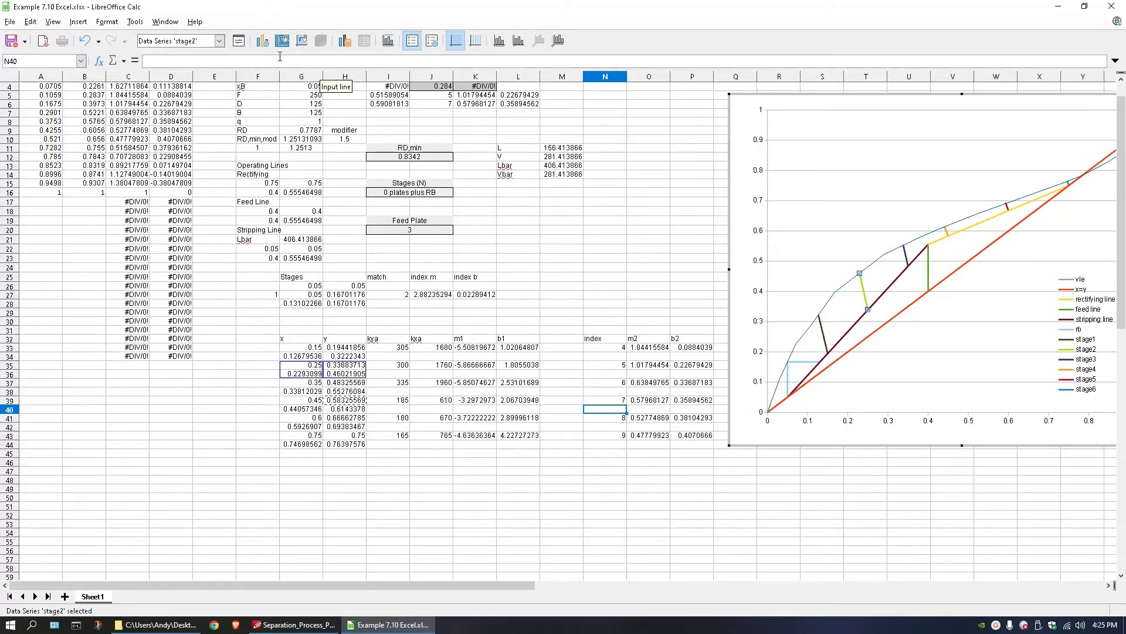
click(238, 41)
click(520, 292)
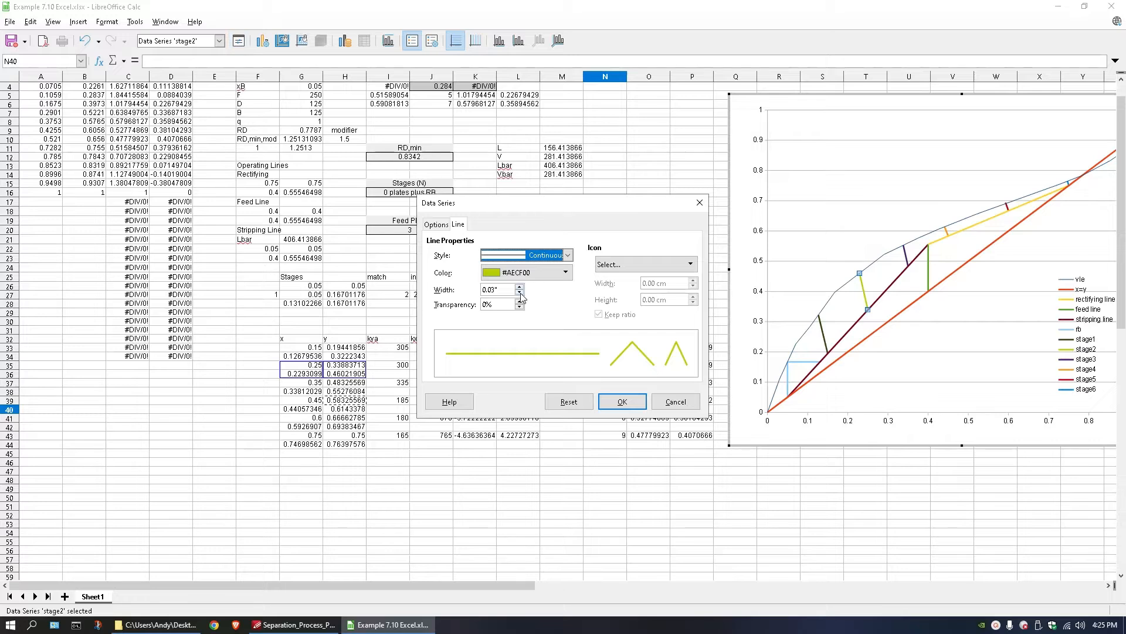
click(621, 401)
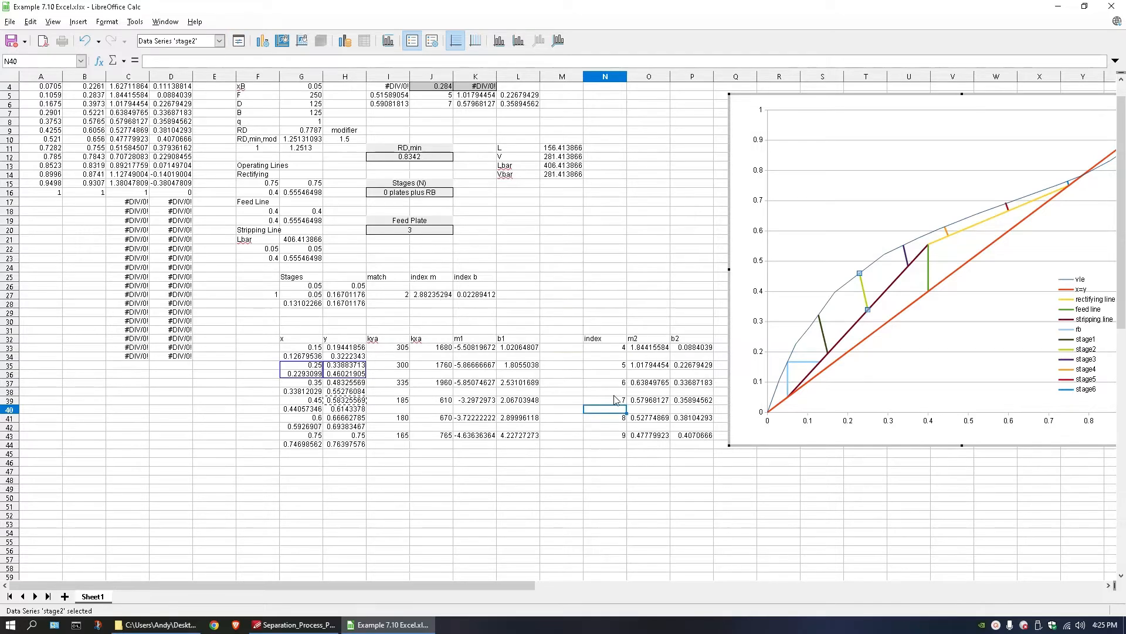
Set the stage1 series line width to 0.00", leaving the chart type as it is.
click(822, 335)
click(263, 41)
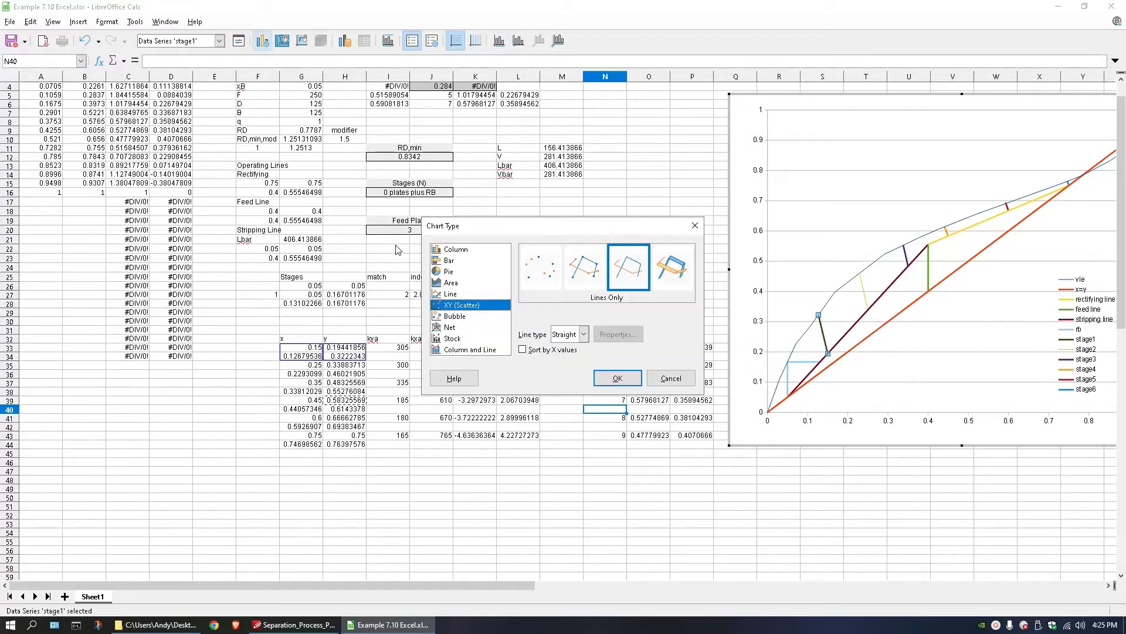
click(657, 375)
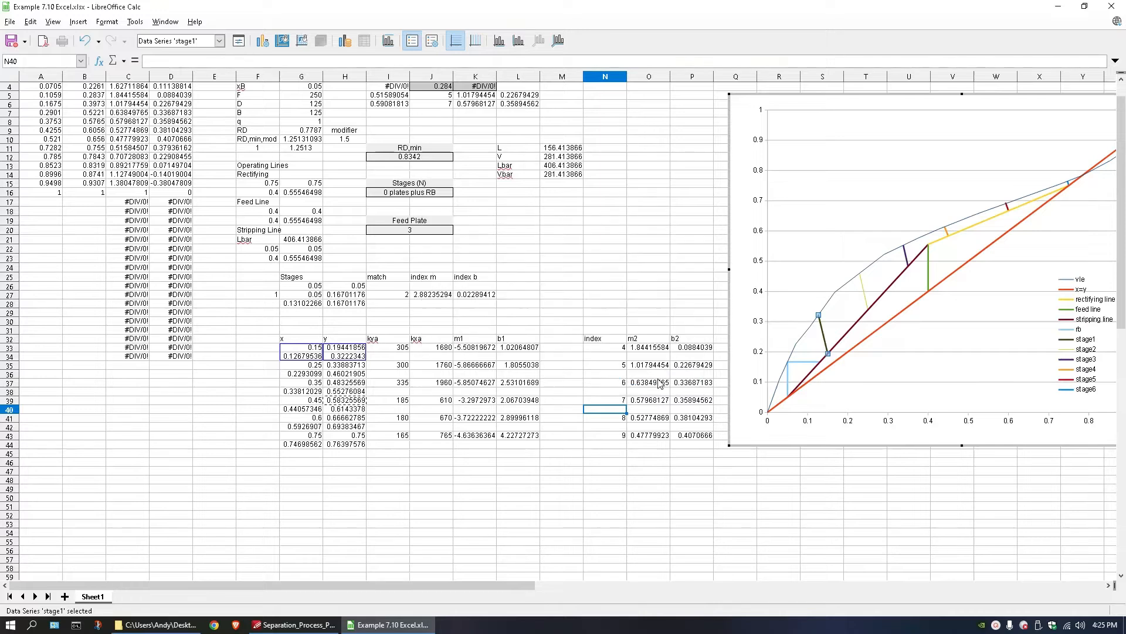
click(239, 41)
click(520, 293)
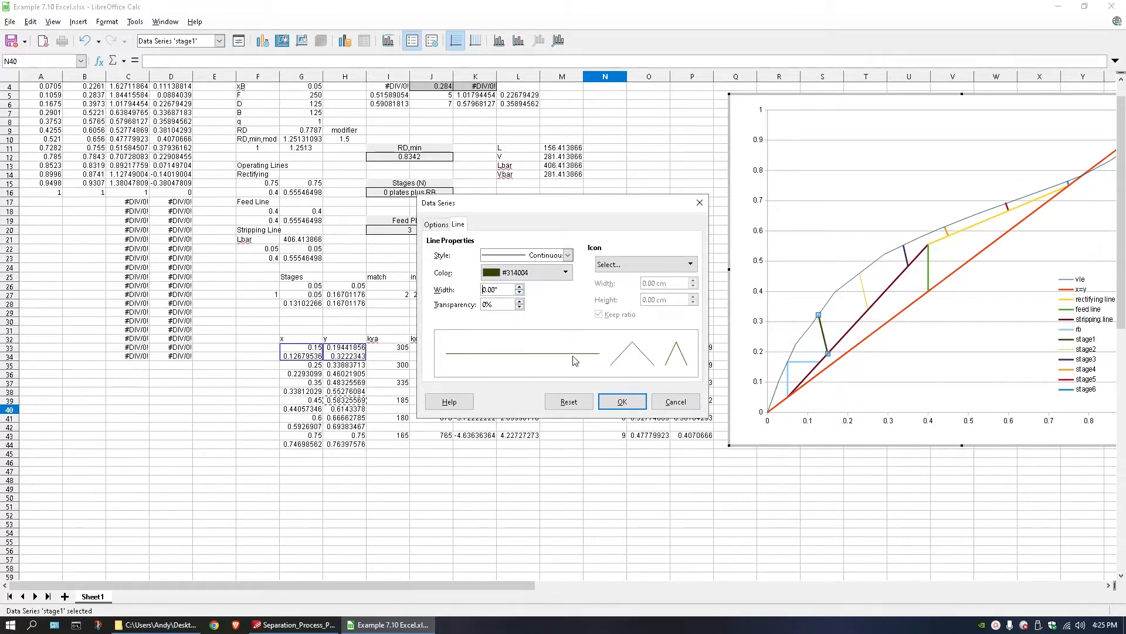
click(622, 401)
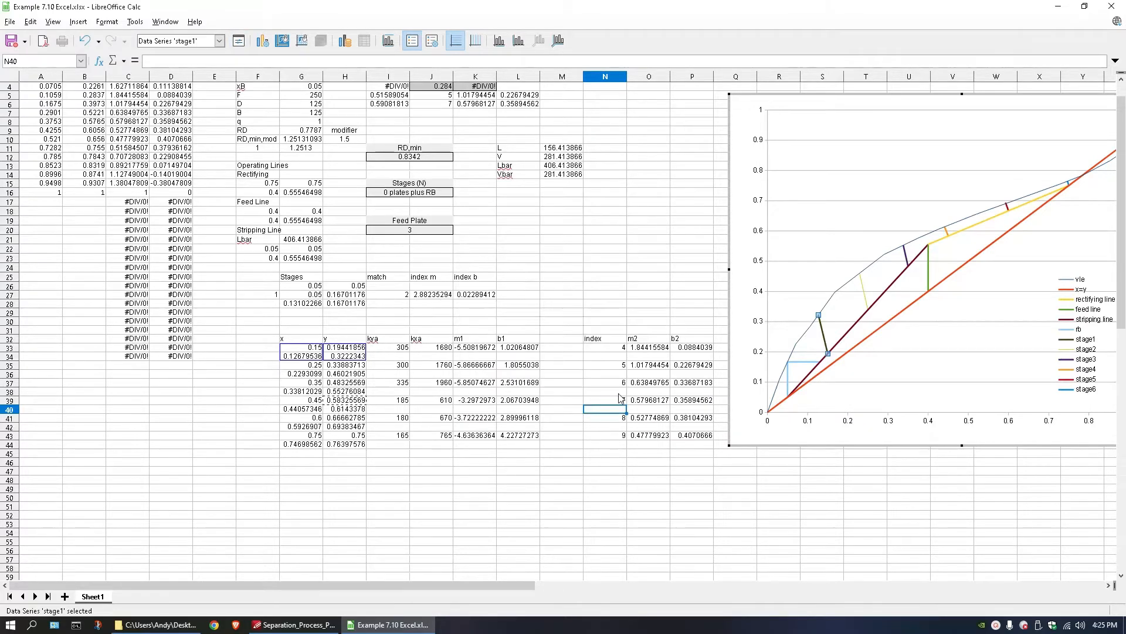
Set the stage3 series line width to 0.00" in the chart.
click(908, 255)
click(239, 41)
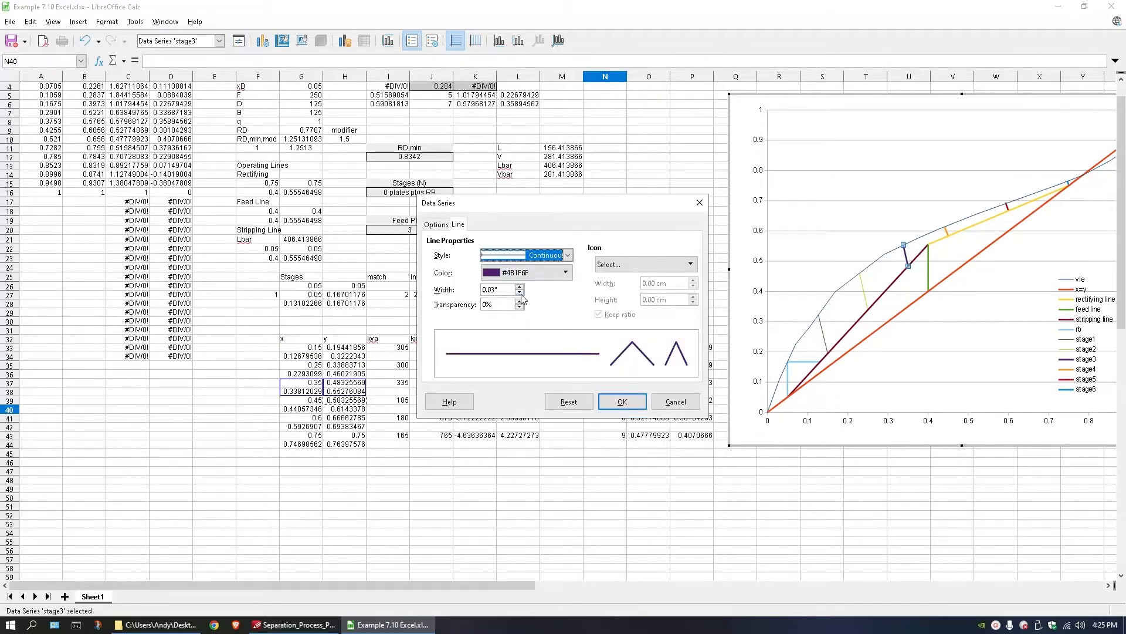
click(520, 295)
click(621, 401)
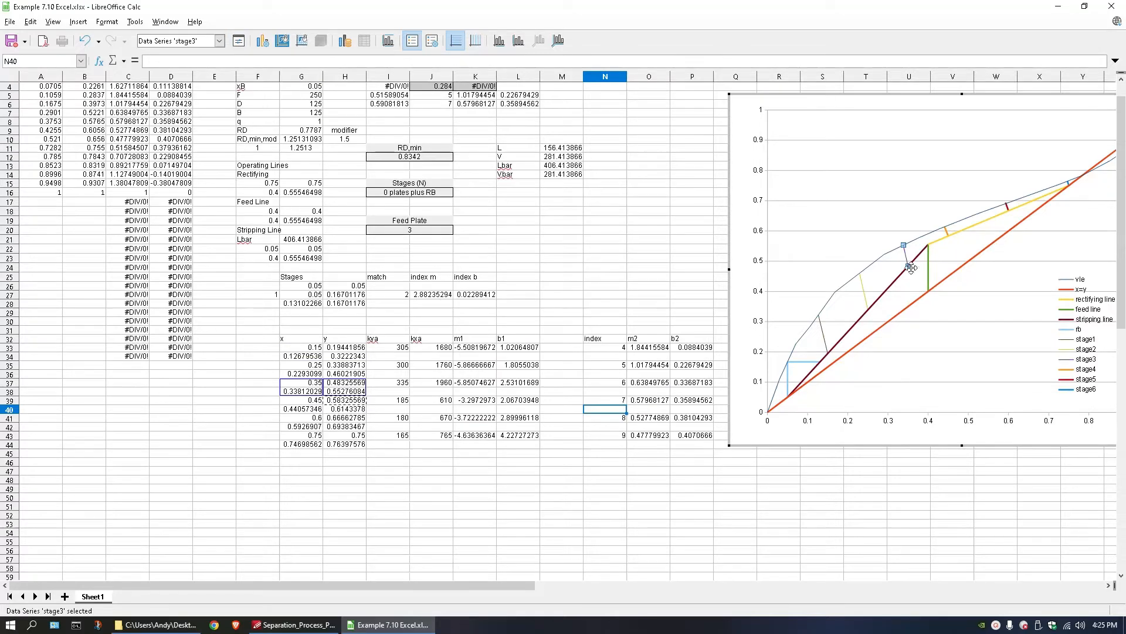
Set the stage4 series line width to 0.00" in the chart.
click(950, 236)
click(239, 41)
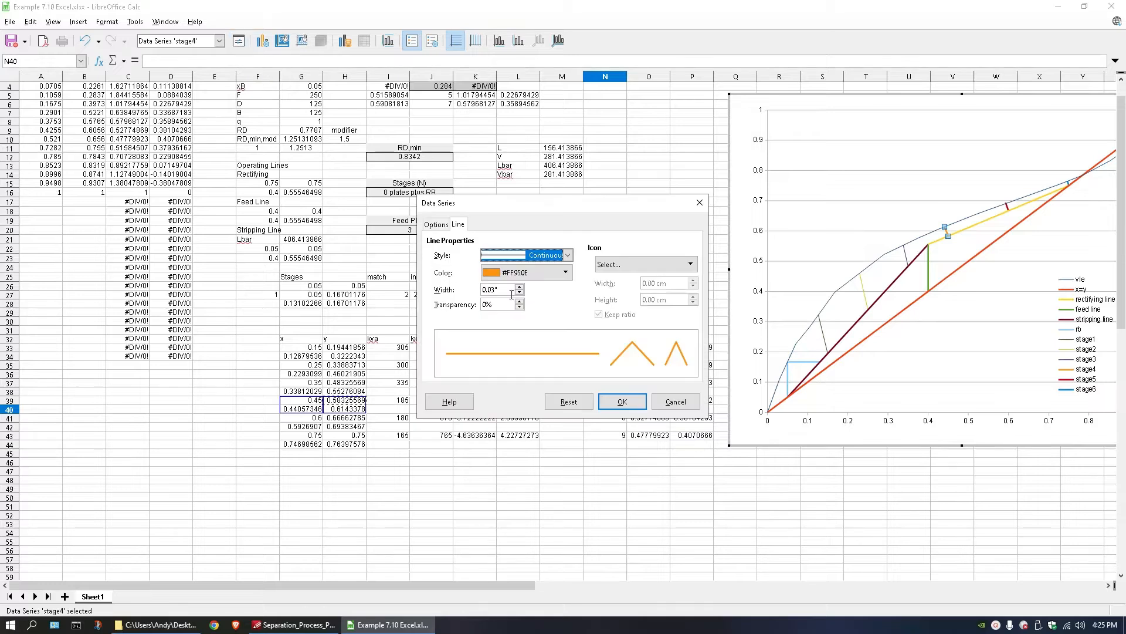
click(519, 298)
click(621, 401)
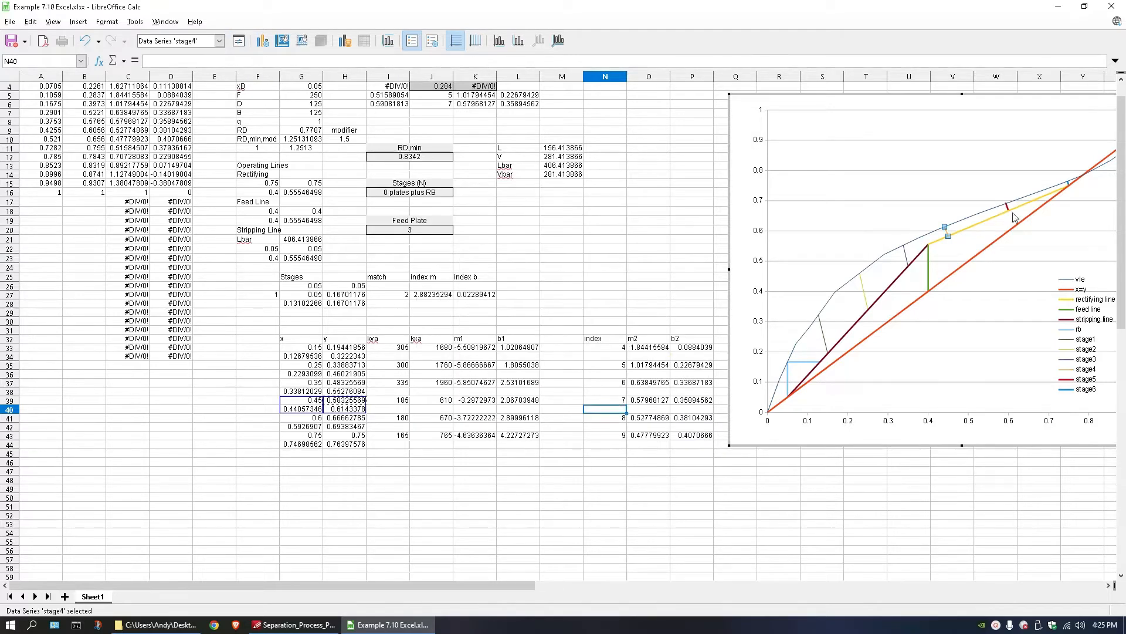
Set the stage5 series line width to 0.00" in the chart.
click(1007, 205)
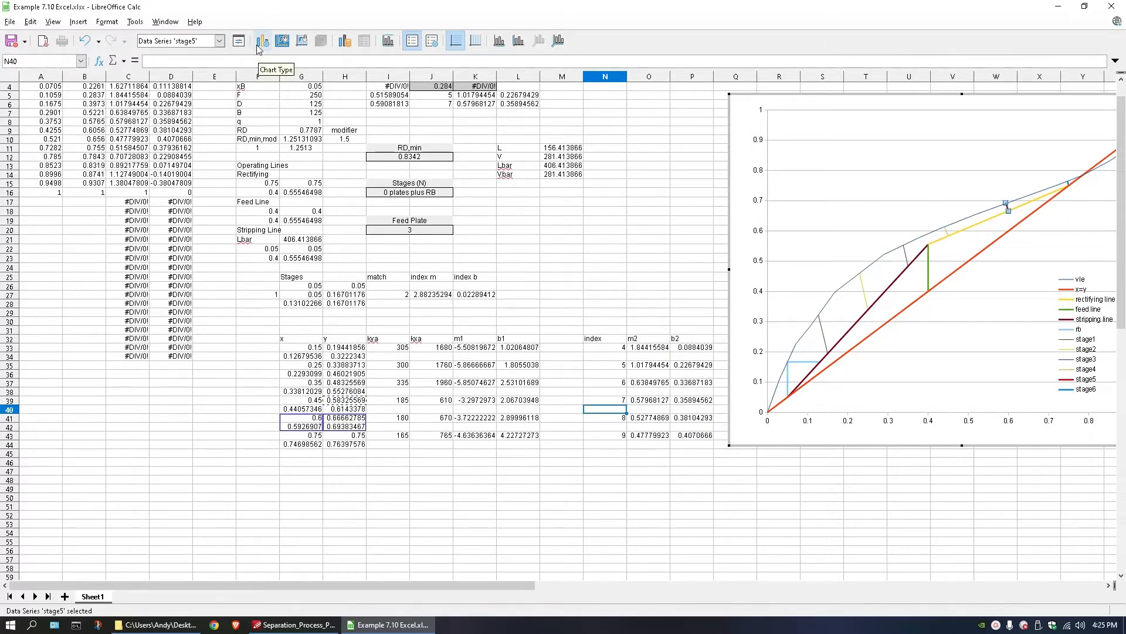
click(239, 41)
click(520, 298)
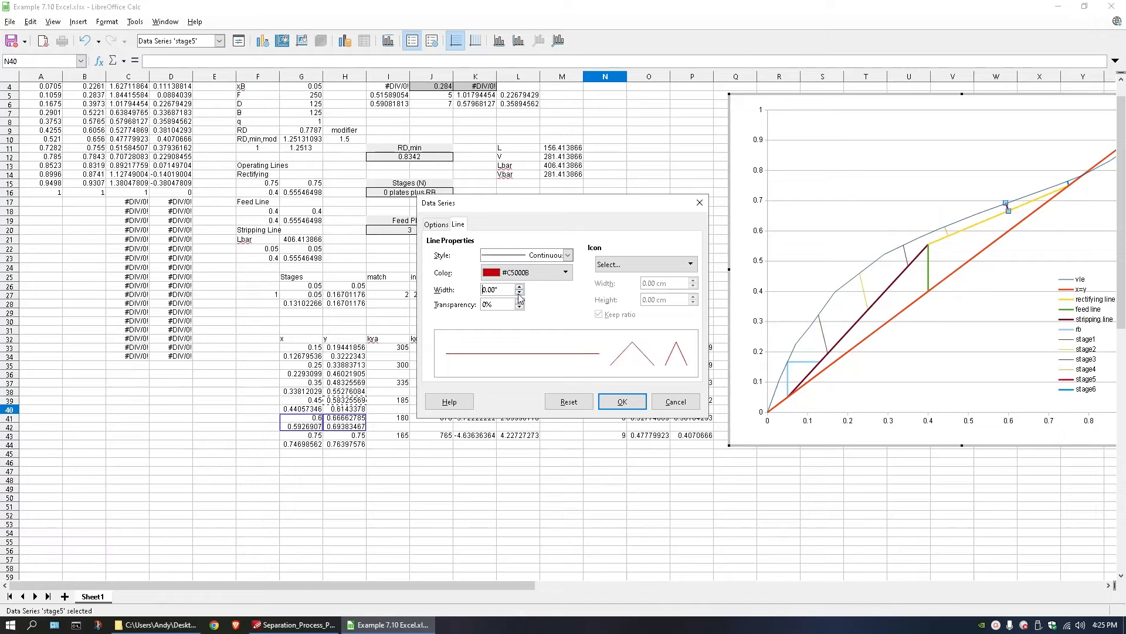
click(622, 401)
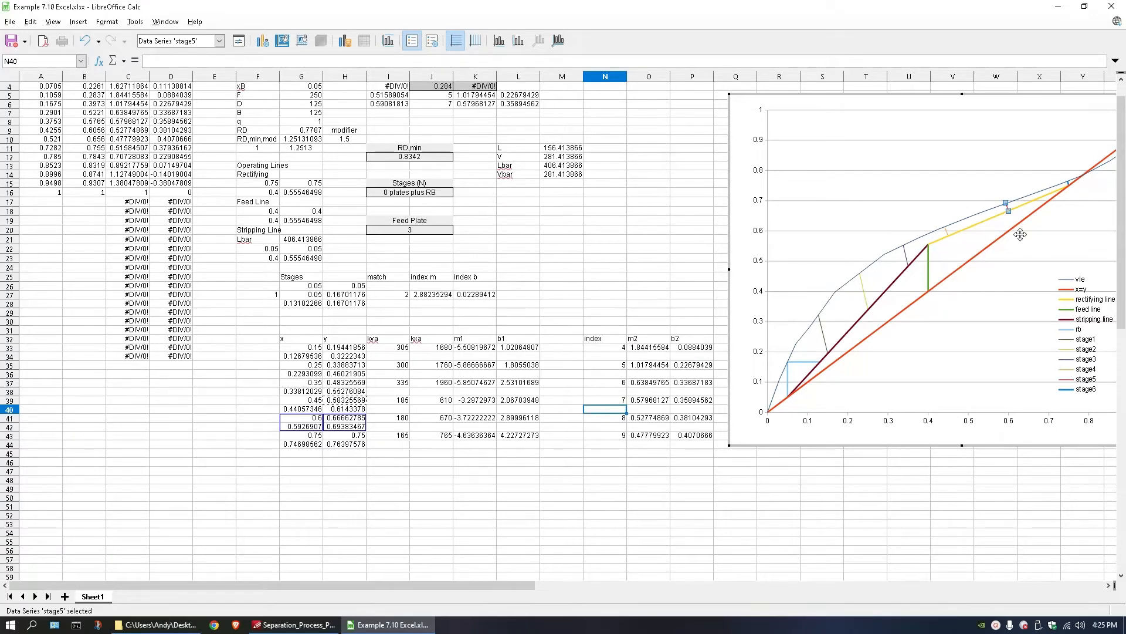
click(1066, 193)
click(1069, 187)
double_click(1070, 187)
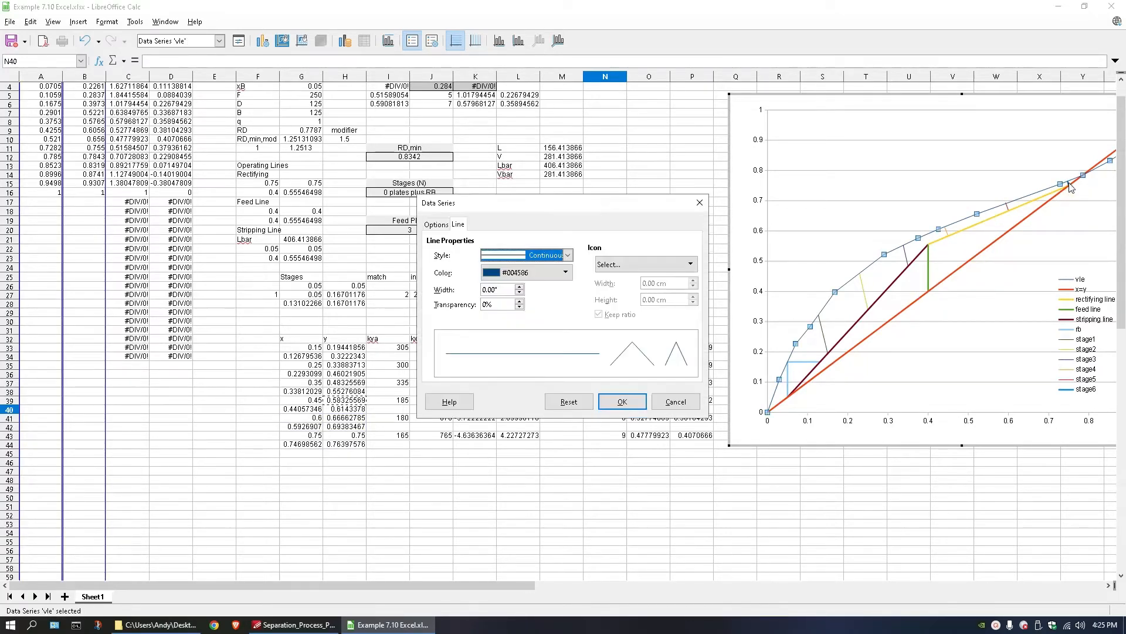
click(675, 401)
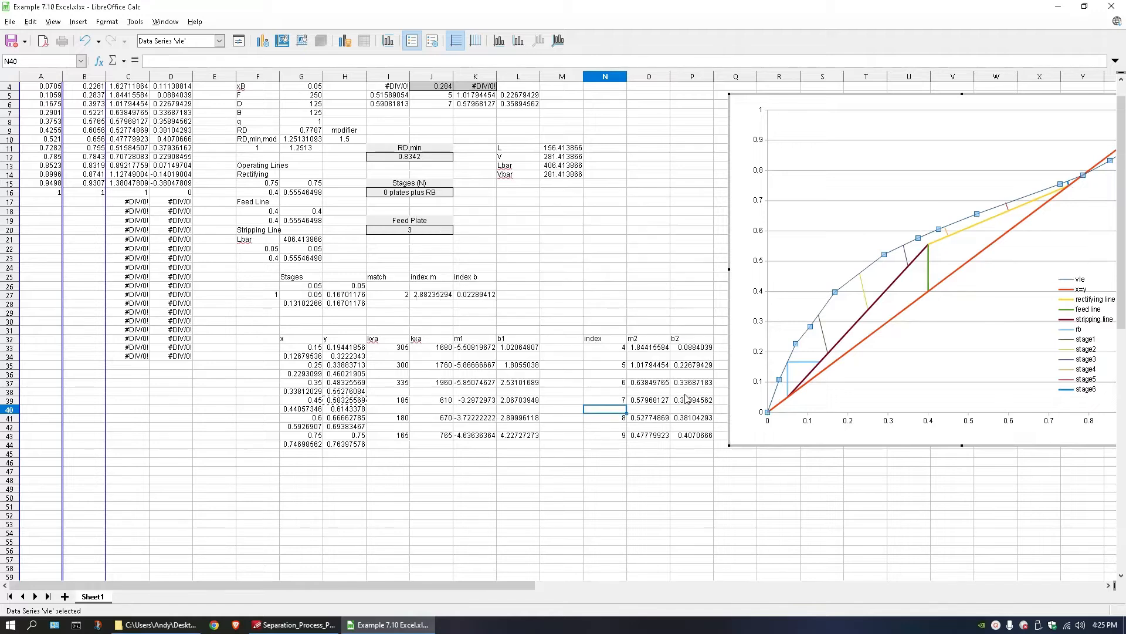
Set the stage6 series line width to 0.00" and leave chart editing.
click(1070, 187)
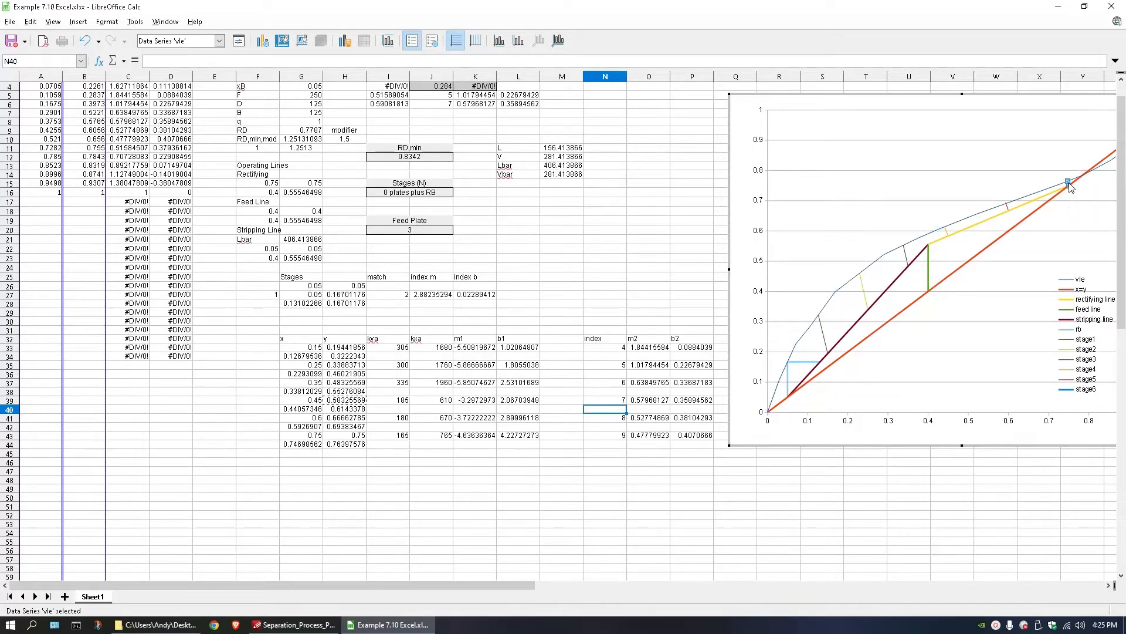
click(238, 40)
click(520, 297)
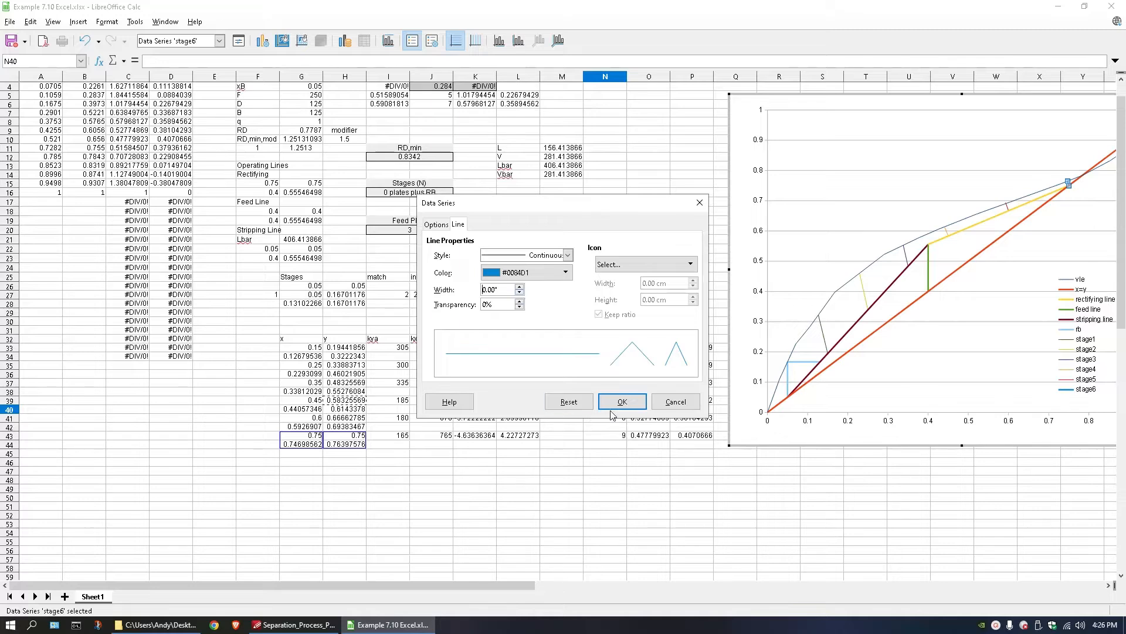
click(622, 401)
click(844, 208)
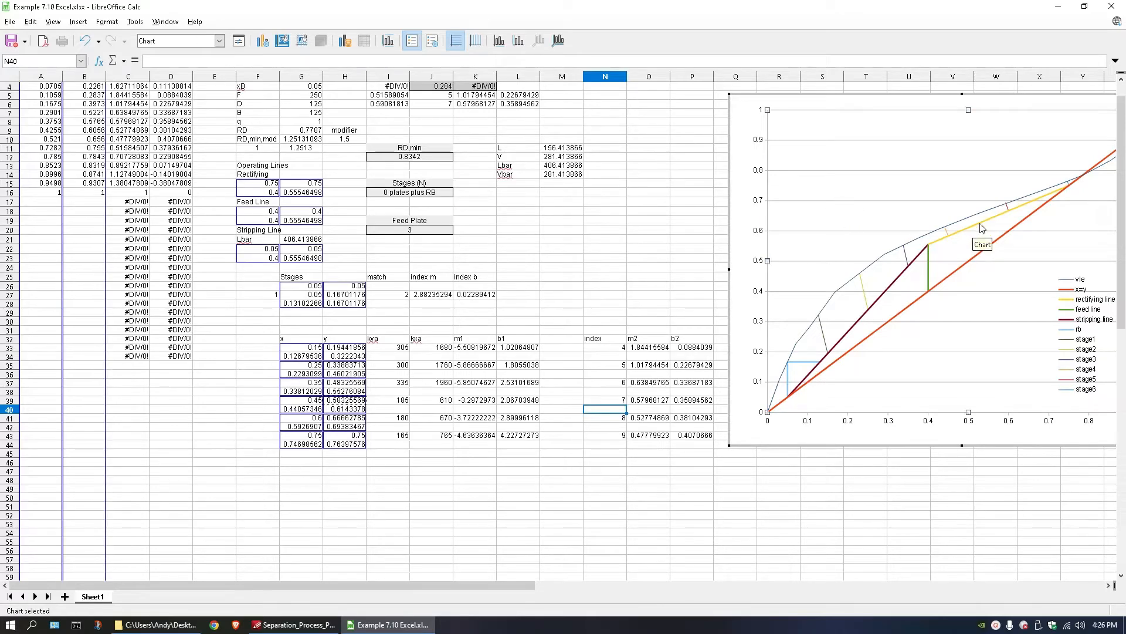
click(615, 402)
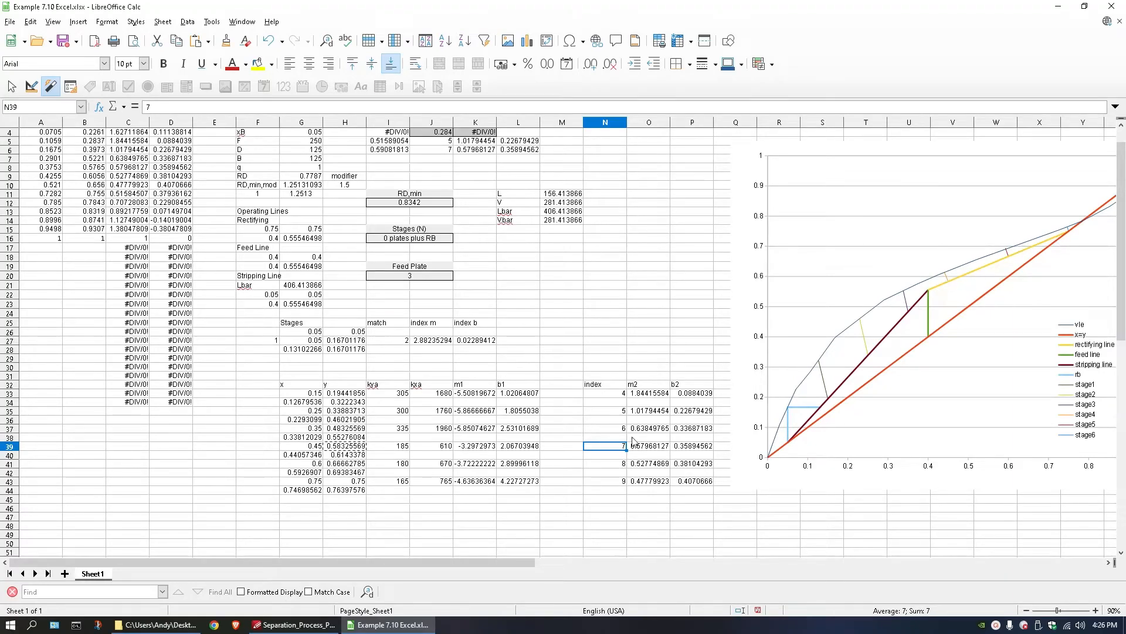
Try an index of 10 in N41 for the fifth slope line, and set it back to 8.
double_click(609, 462)
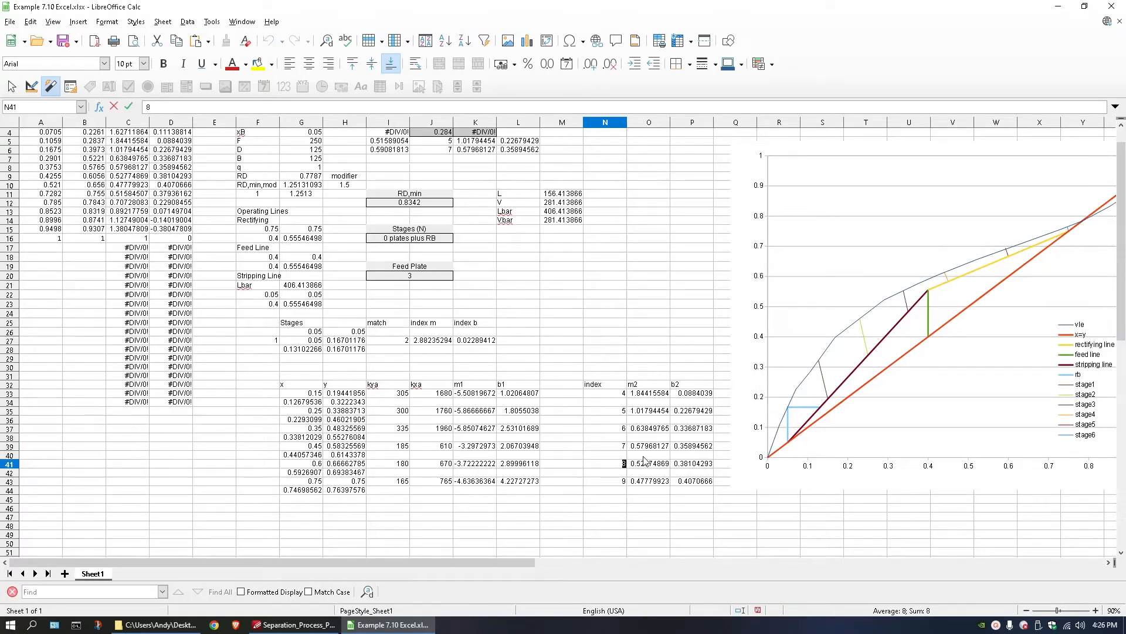
text(10)
key(Return)
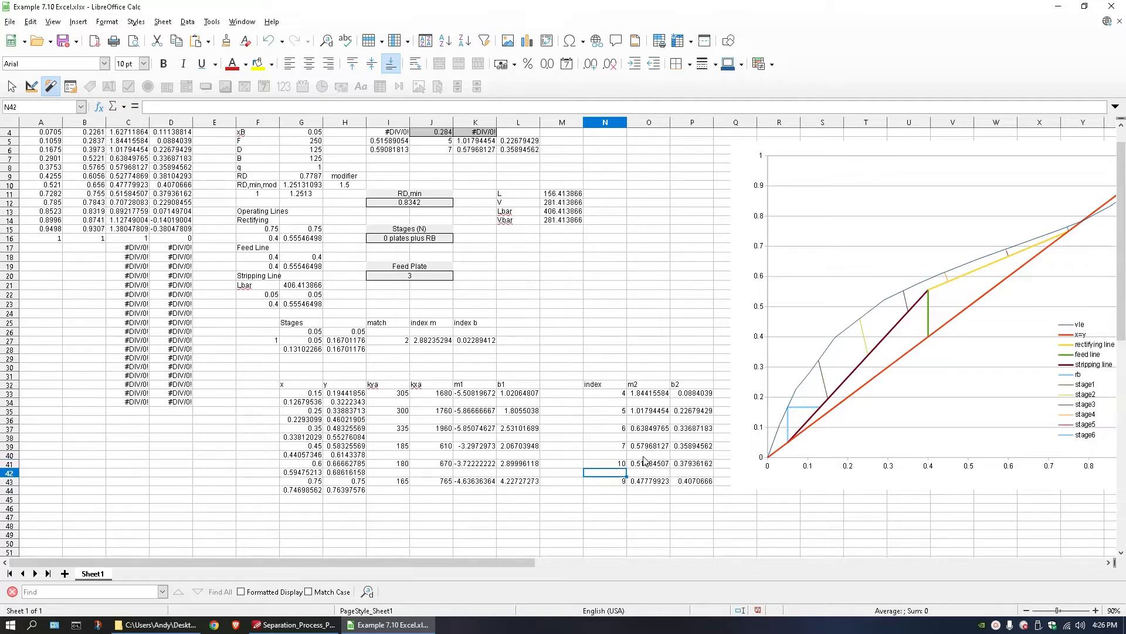
double_click(612, 463)
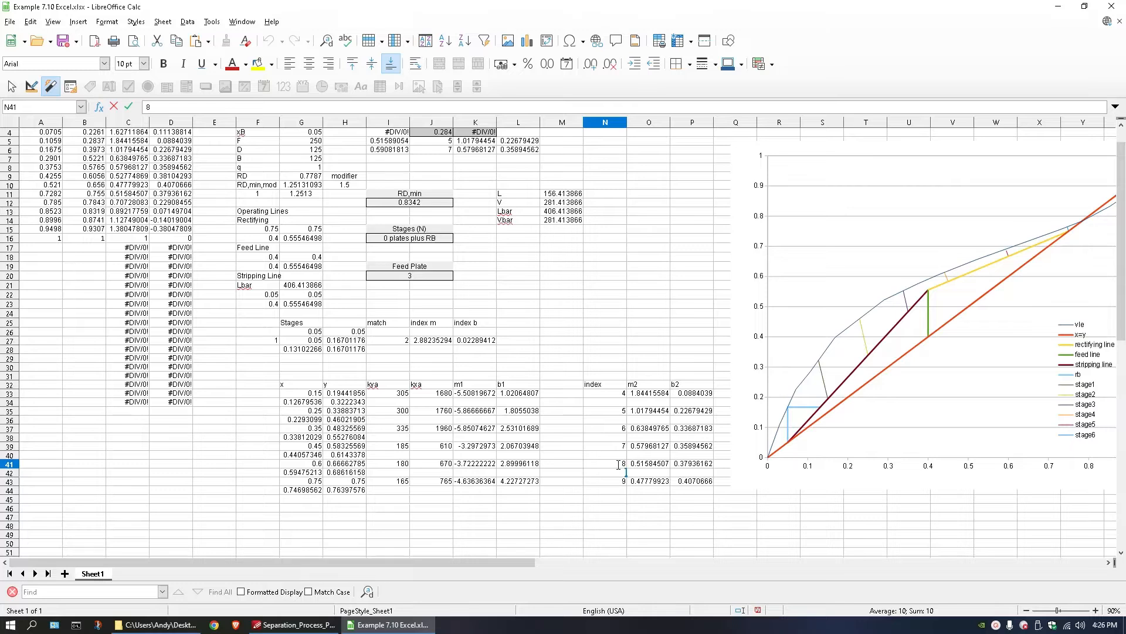
key(Return)
Set the index to 9 in N41 and to 10 in N43, and look over the index column.
double_click(615, 463)
key(BackSpace)
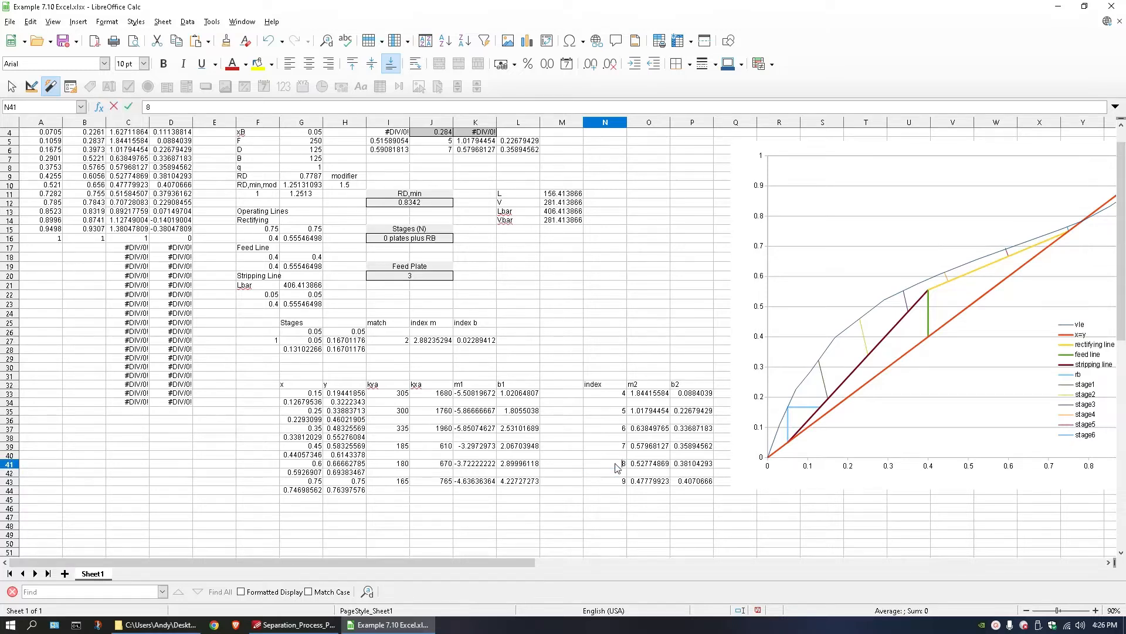
key(Return)
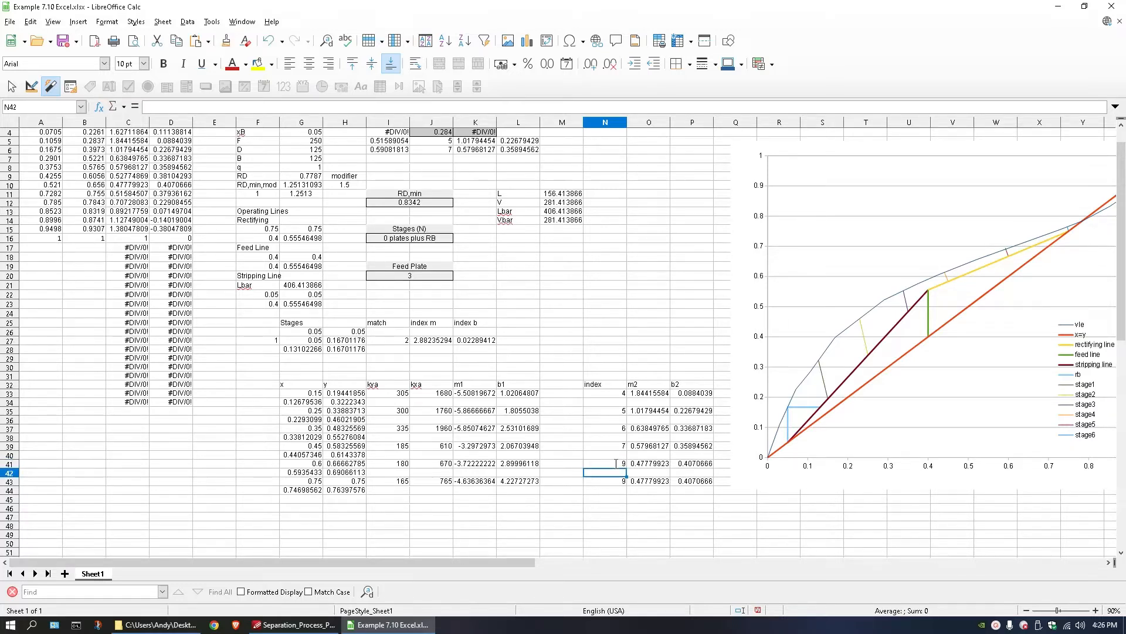
double_click(621, 481)
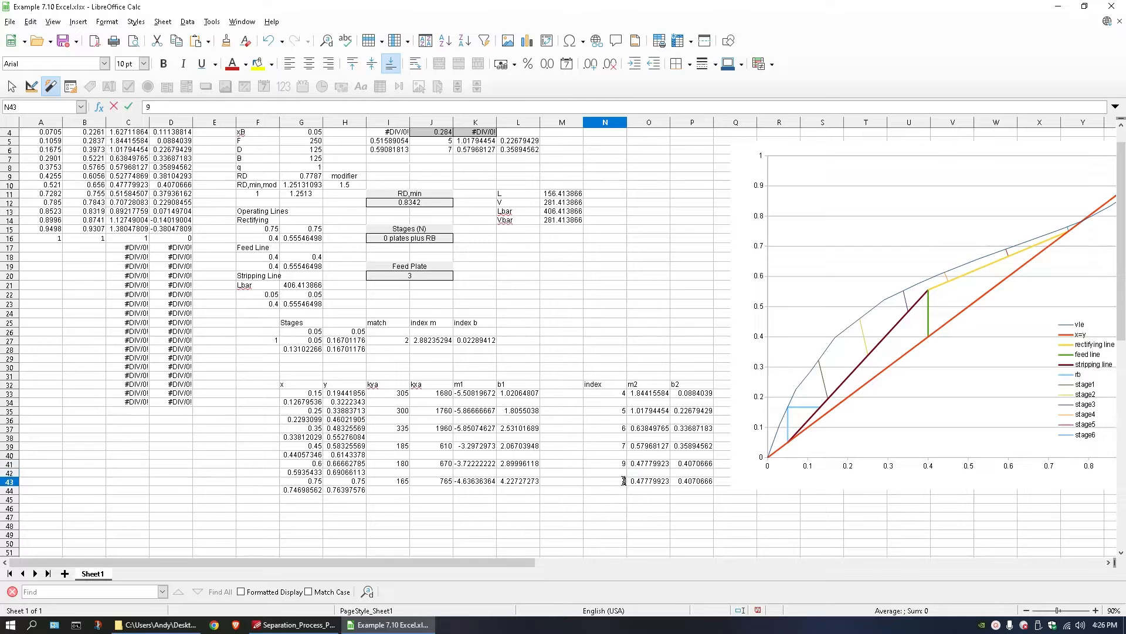
key(Return)
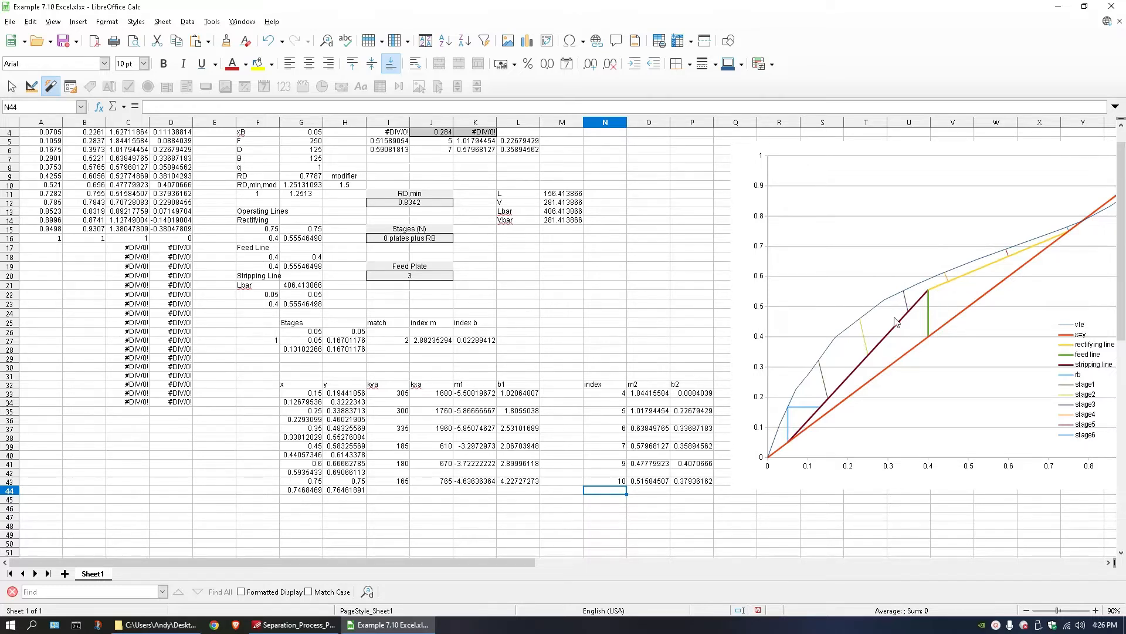
drag(614, 395, 614, 482)
click(620, 410)
click(618, 394)
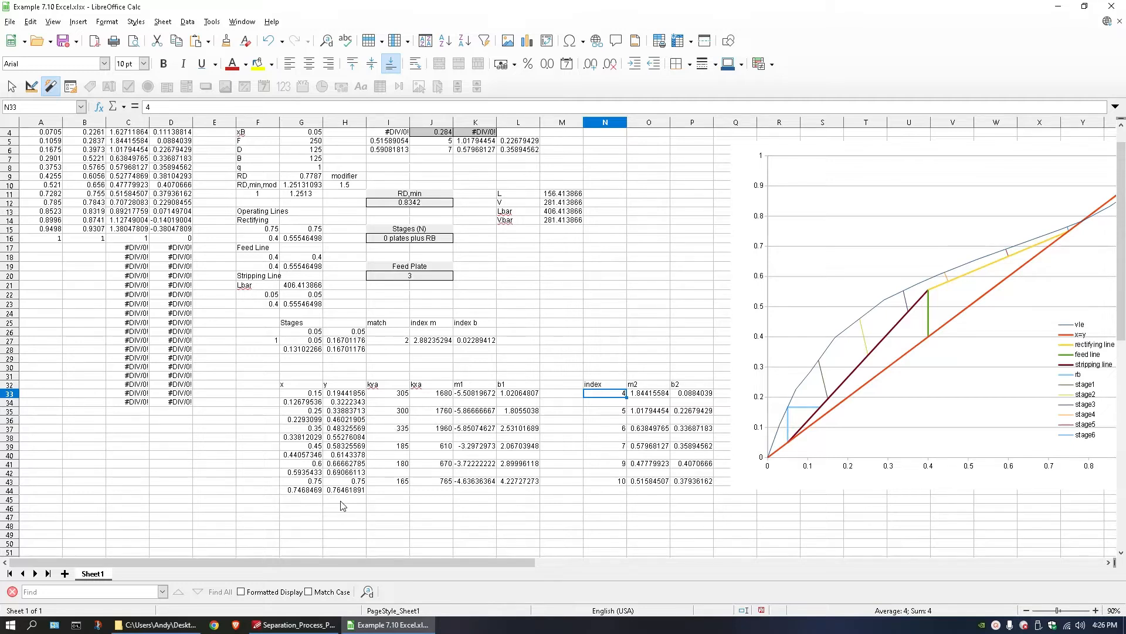
Begin a point list below the slope-line table, linking G46 to G34 and H46 to H33.
click(313, 502)
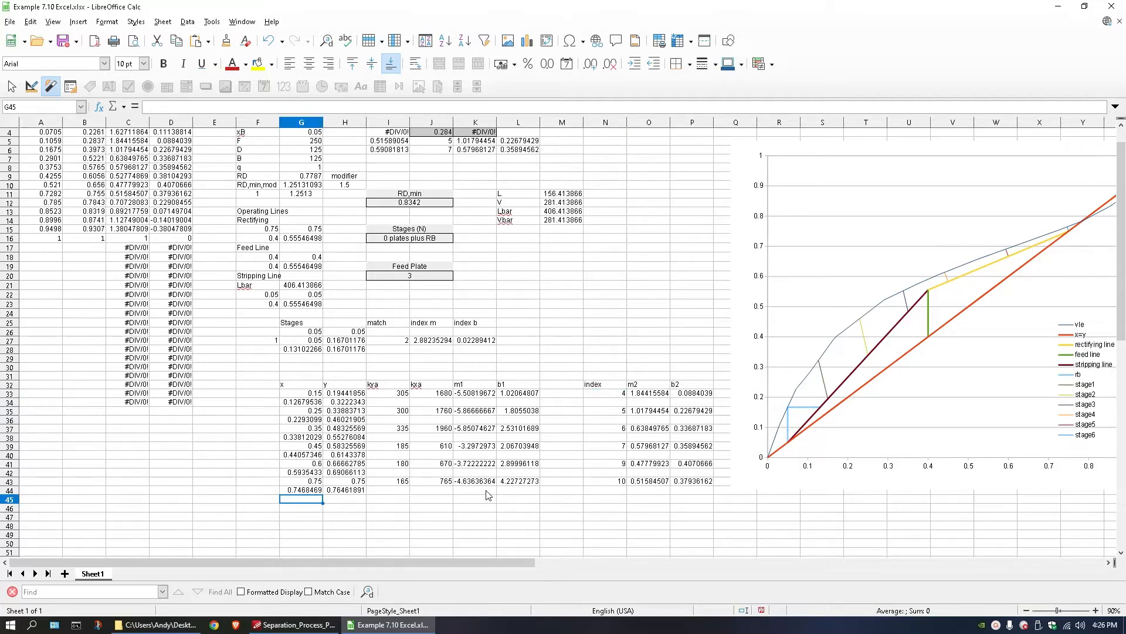
scroll(486, 495, down, 1)
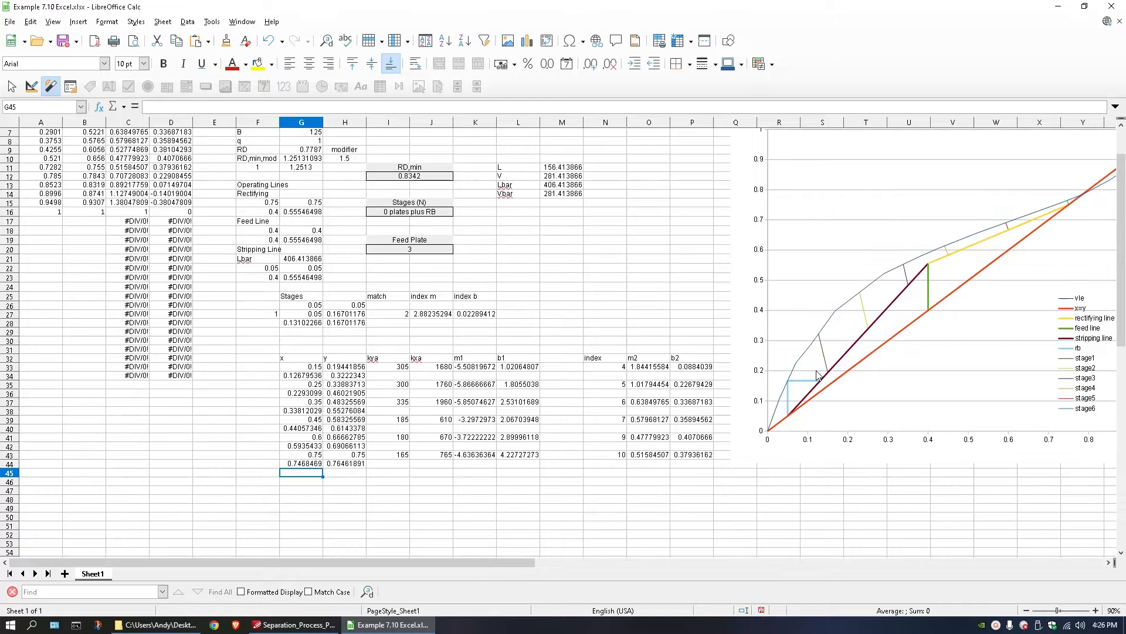
double_click(314, 495)
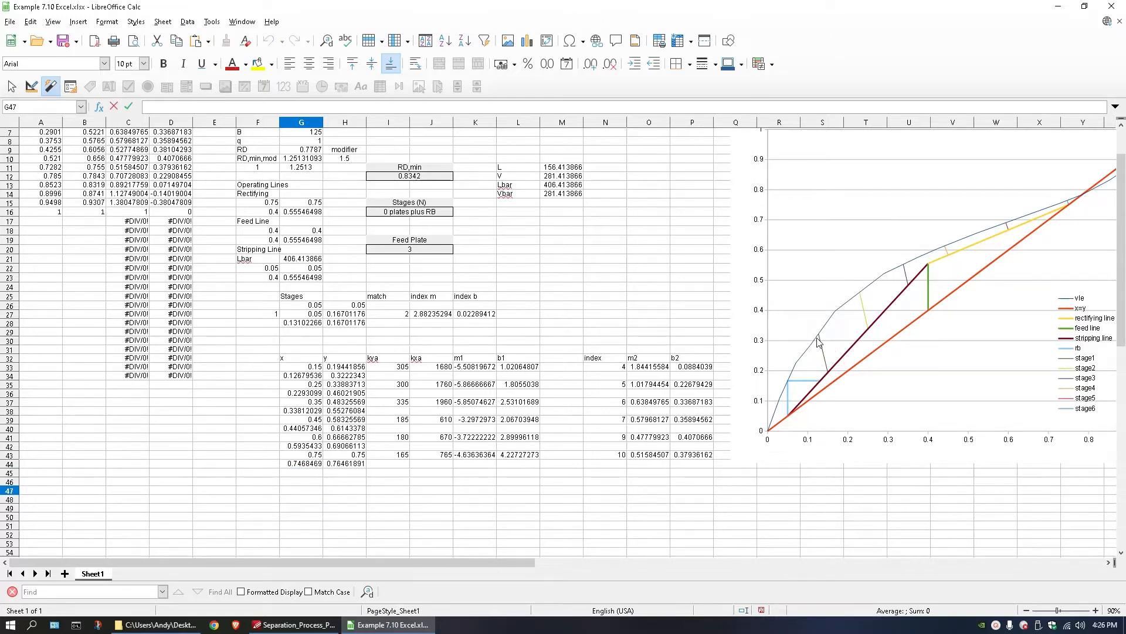
click(313, 376)
double_click(298, 485)
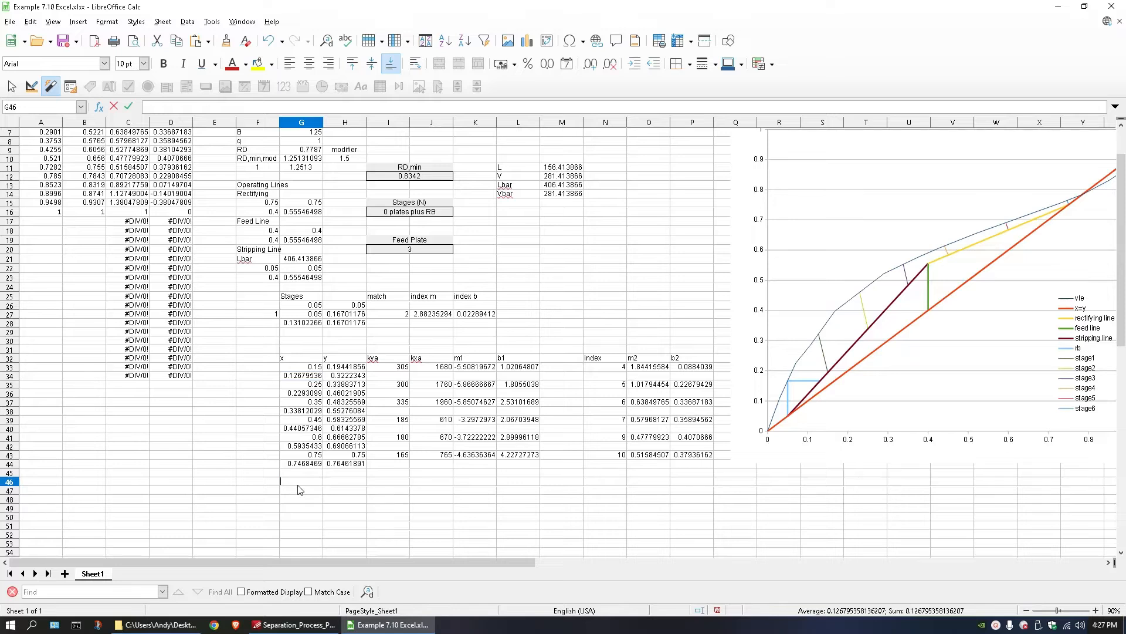
text(=)
click(314, 379)
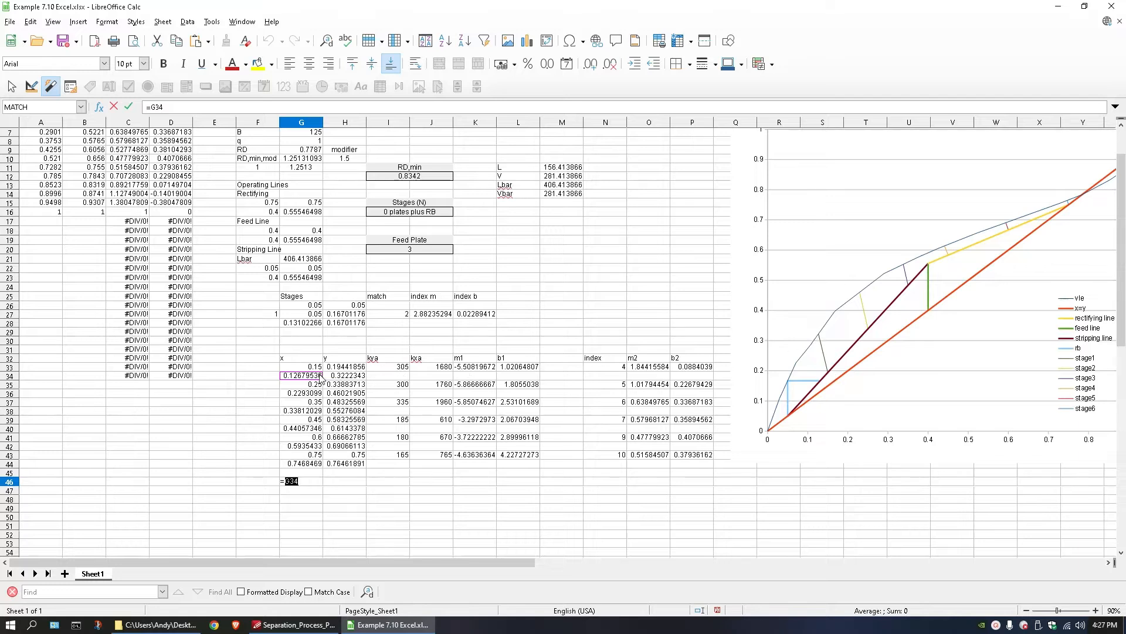
key(Return)
click(337, 483)
text(=)
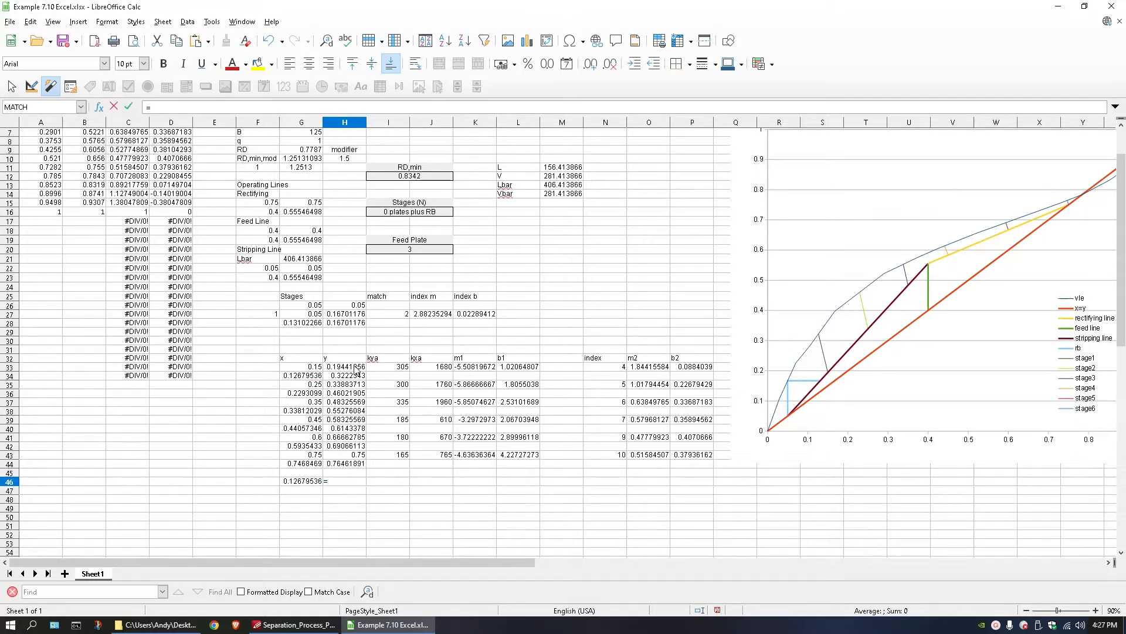
click(335, 367)
key(Return)
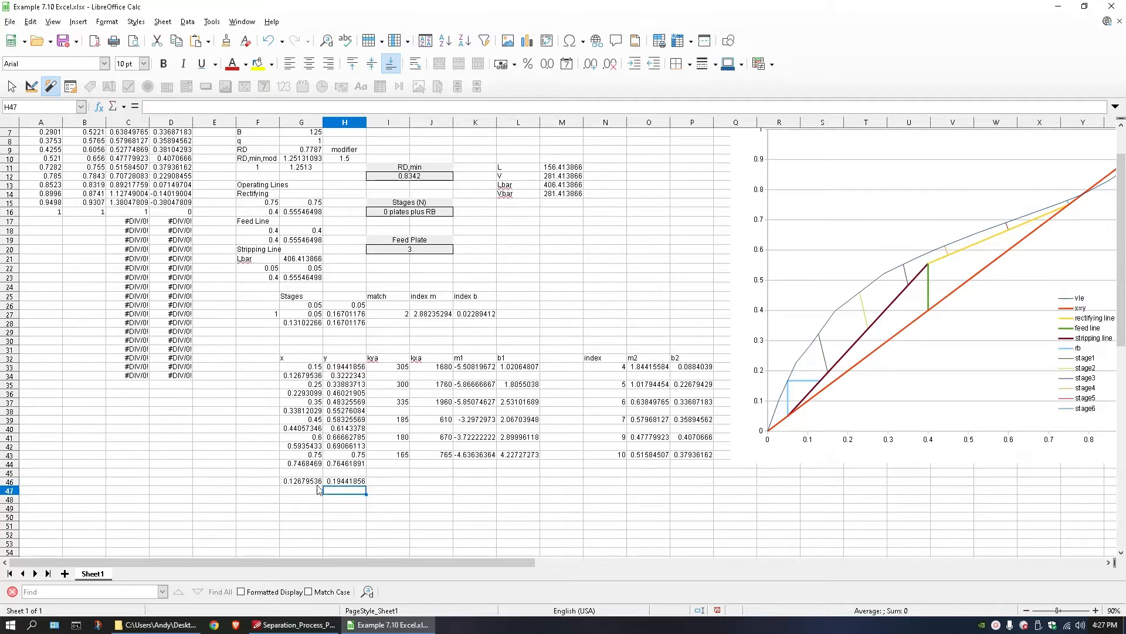
drag(301, 482, 349, 482)
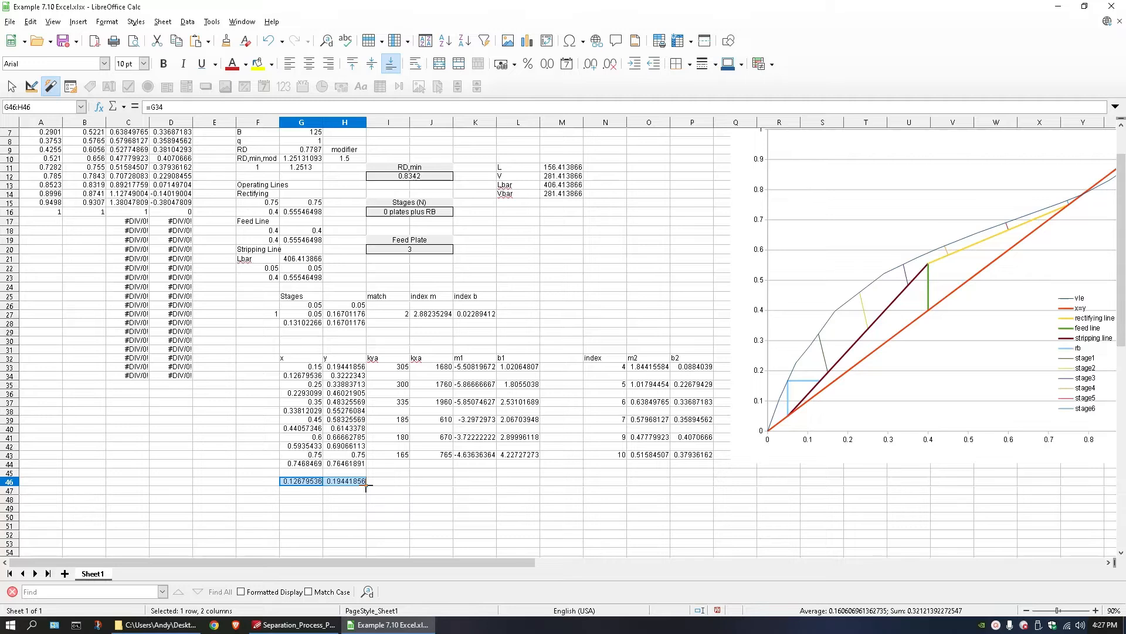
click(309, 493)
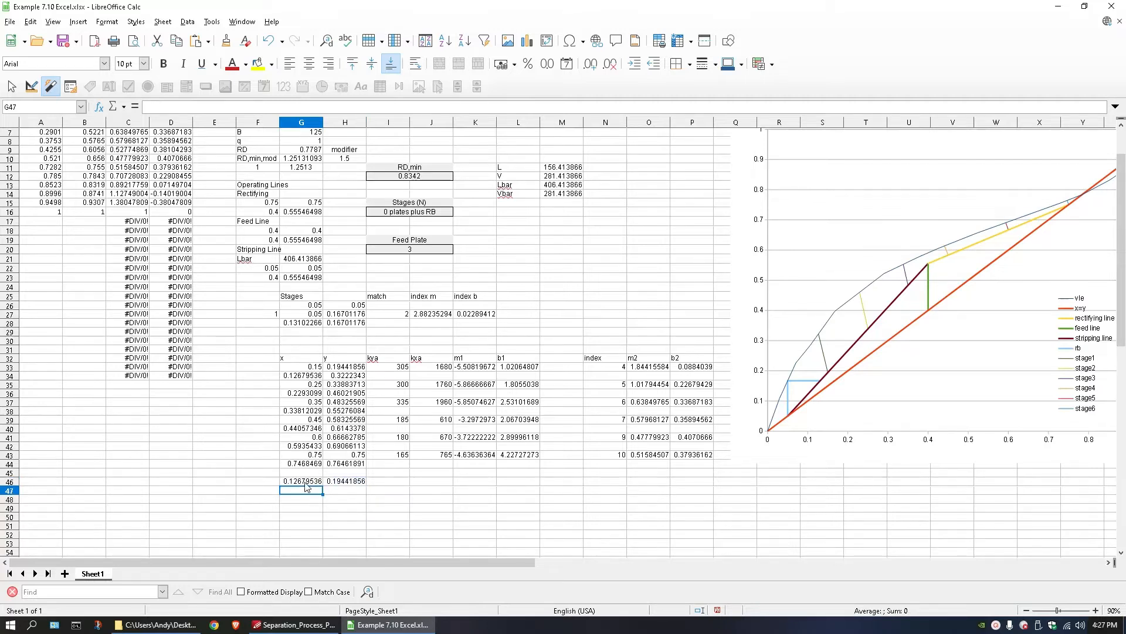
drag(305, 482, 335, 482)
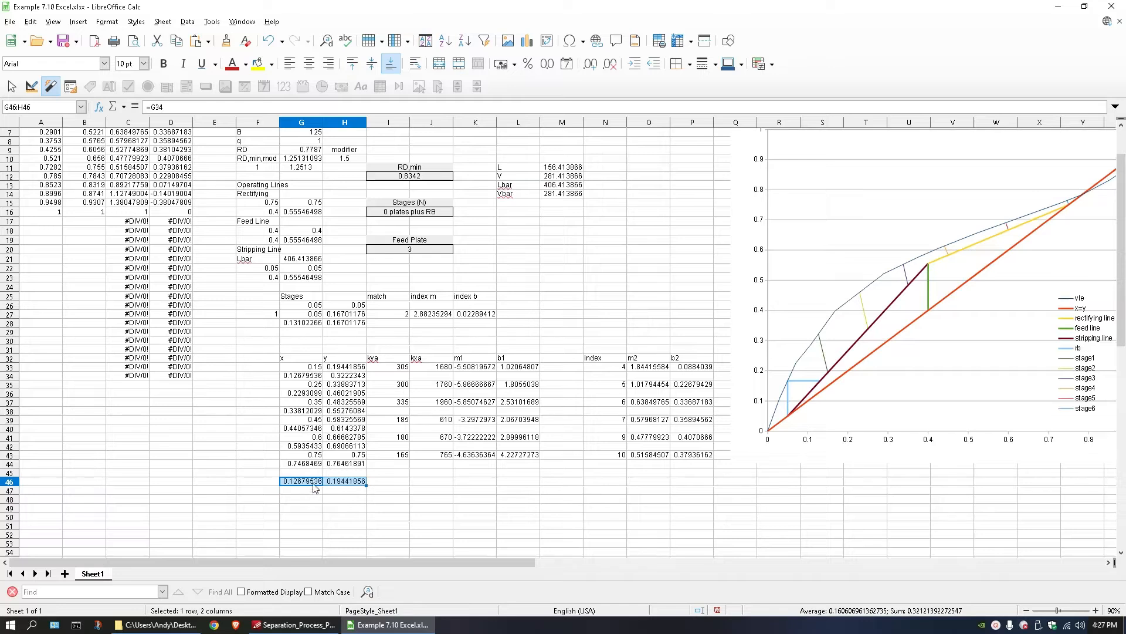
click(307, 386)
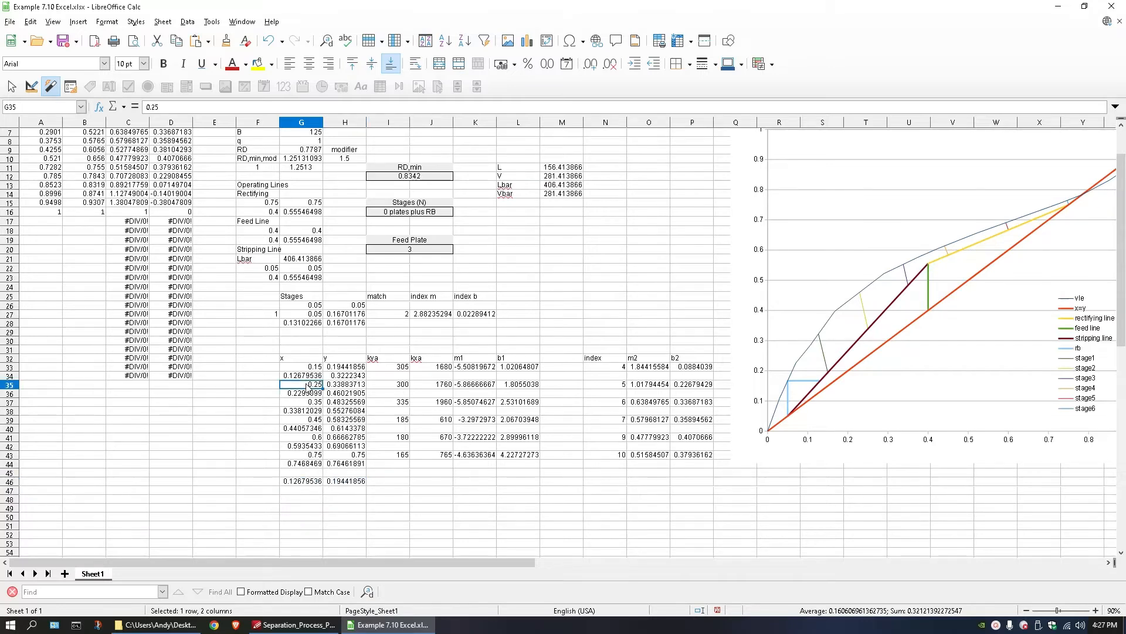
Link G46, G47 and G48 to the equilibrium-side x values in G34, G36 and G38.
click(301, 483)
text(=)
click(303, 375)
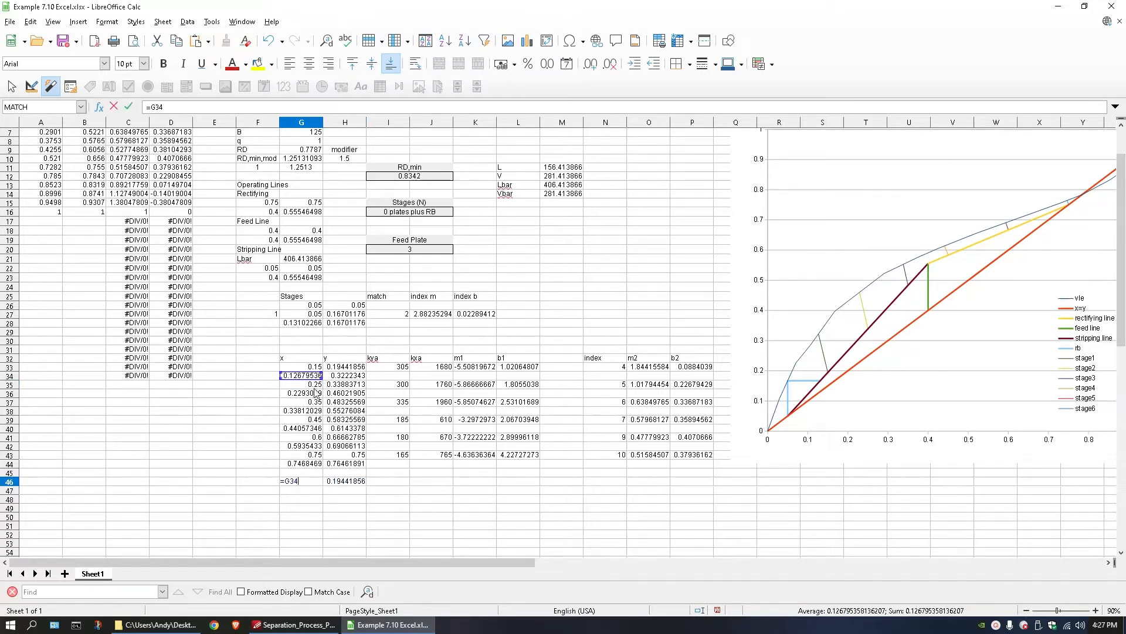
key(Return)
text(=)
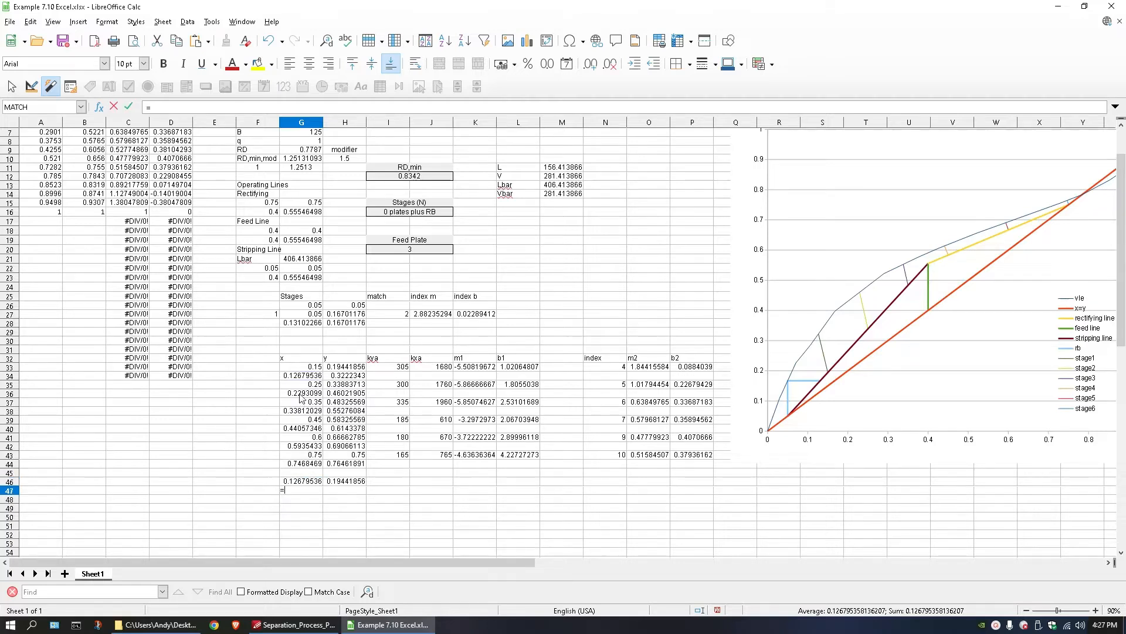
click(300, 393)
key(Return)
text(=)
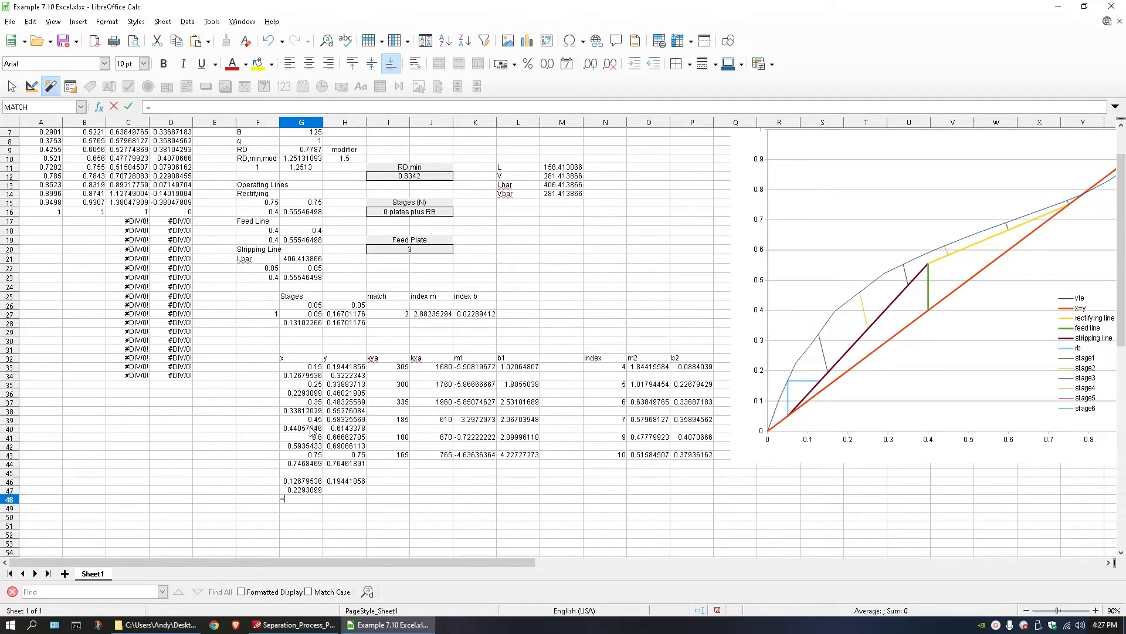
click(308, 411)
key(Return)
Link G49, G50 and G51 to the equilibrium-side x values in G40, G42 and G44.
text(=)
click(305, 433)
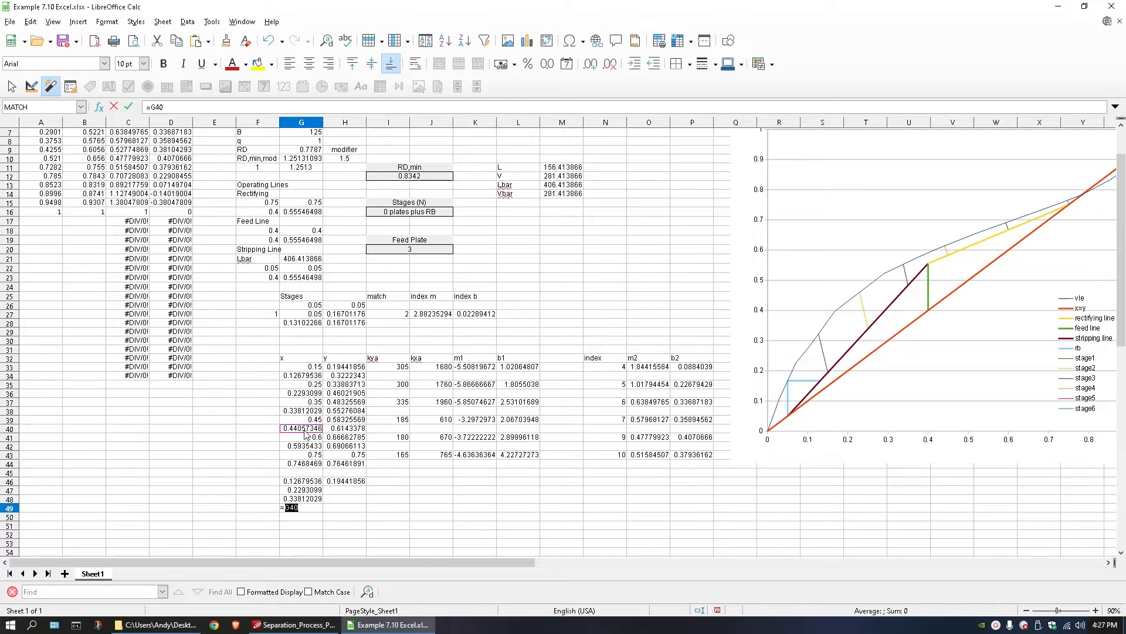
key(Return)
text(=)
click(305, 447)
key(Return)
text(=)
click(306, 465)
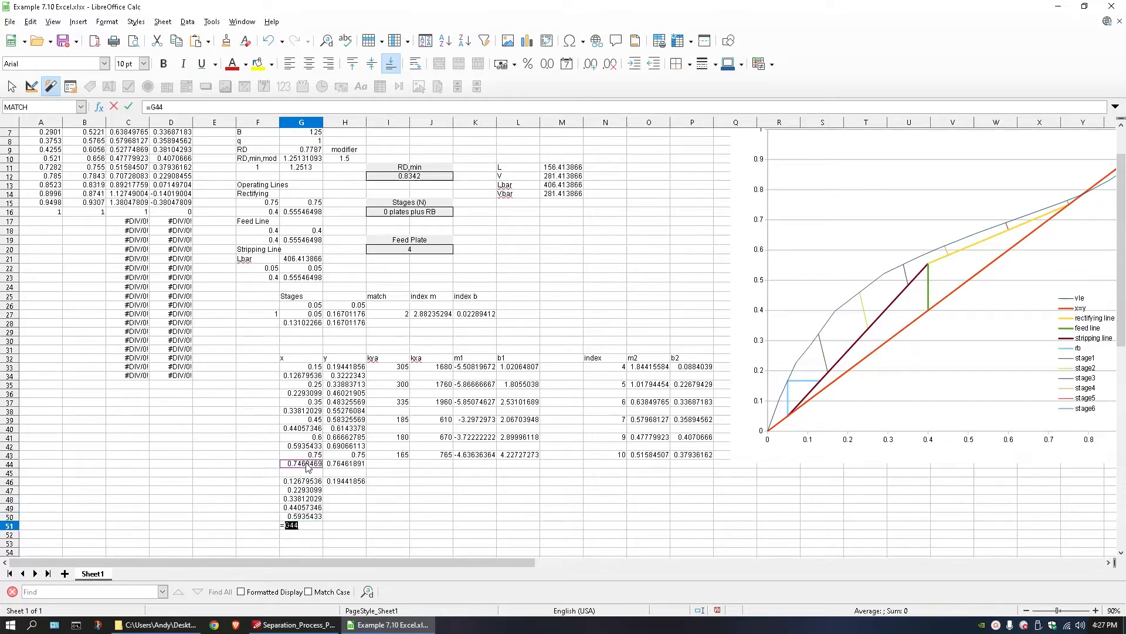
key(Return)
text(=)
key(Escape)
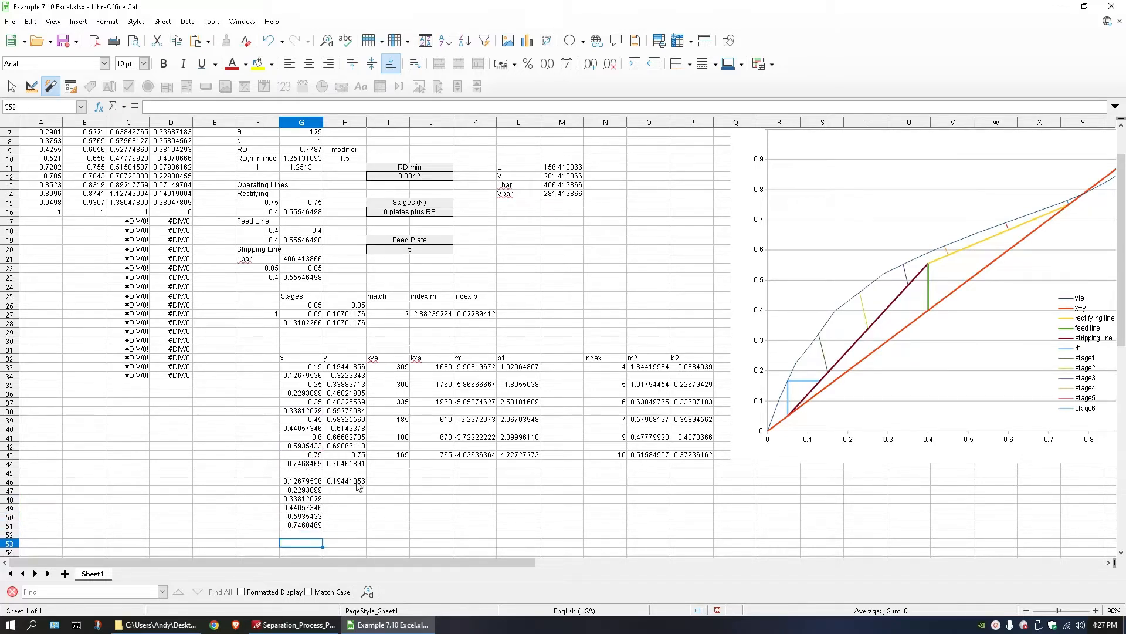
Link H47 and H48 to the operating-line y values in H35 and H37.
click(345, 489)
text(=)
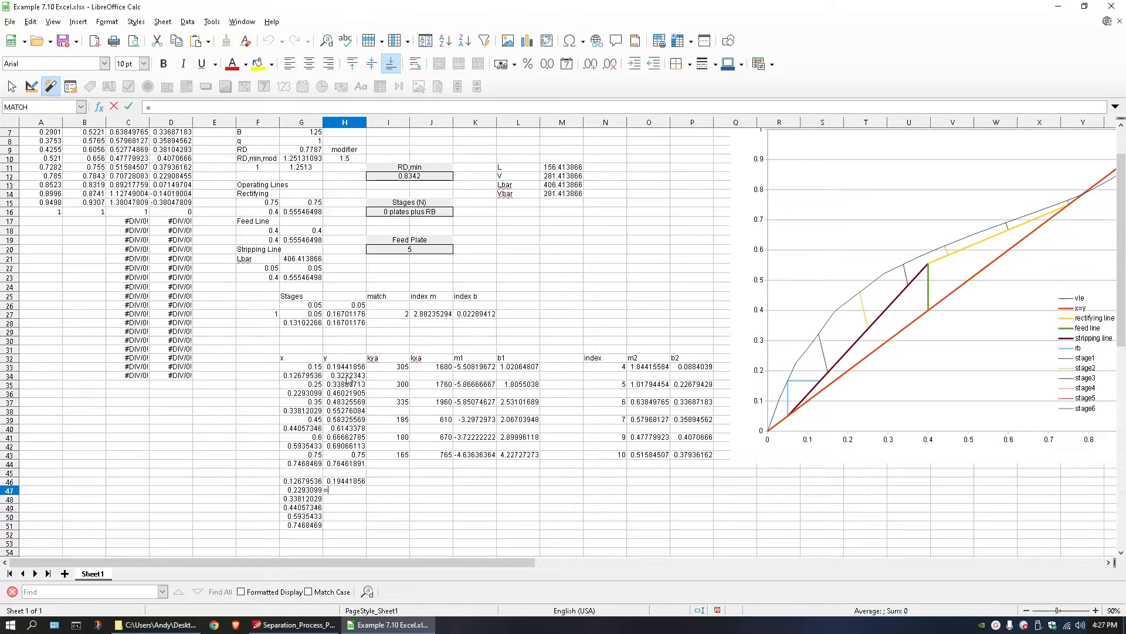
click(347, 385)
key(Return)
text(=)
click(347, 402)
key(Return)
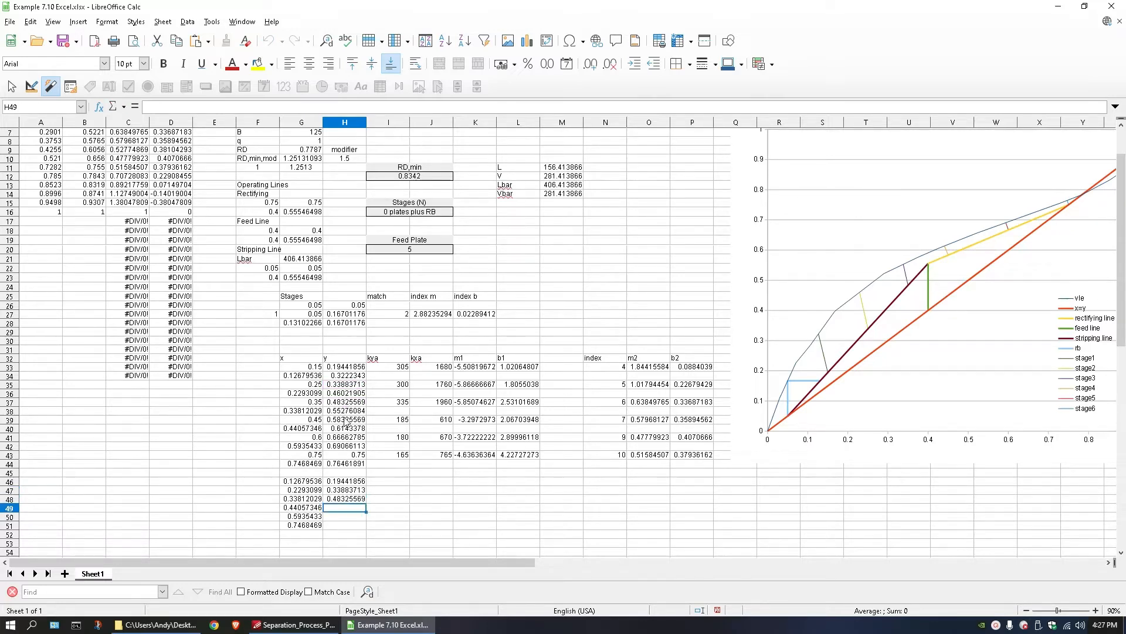
Link H49, H50 and H51 to the operating-line y values in H39, H41 and H43.
text(=)
click(345, 420)
key(Return)
text(=)
click(348, 437)
key(Return)
text(=)
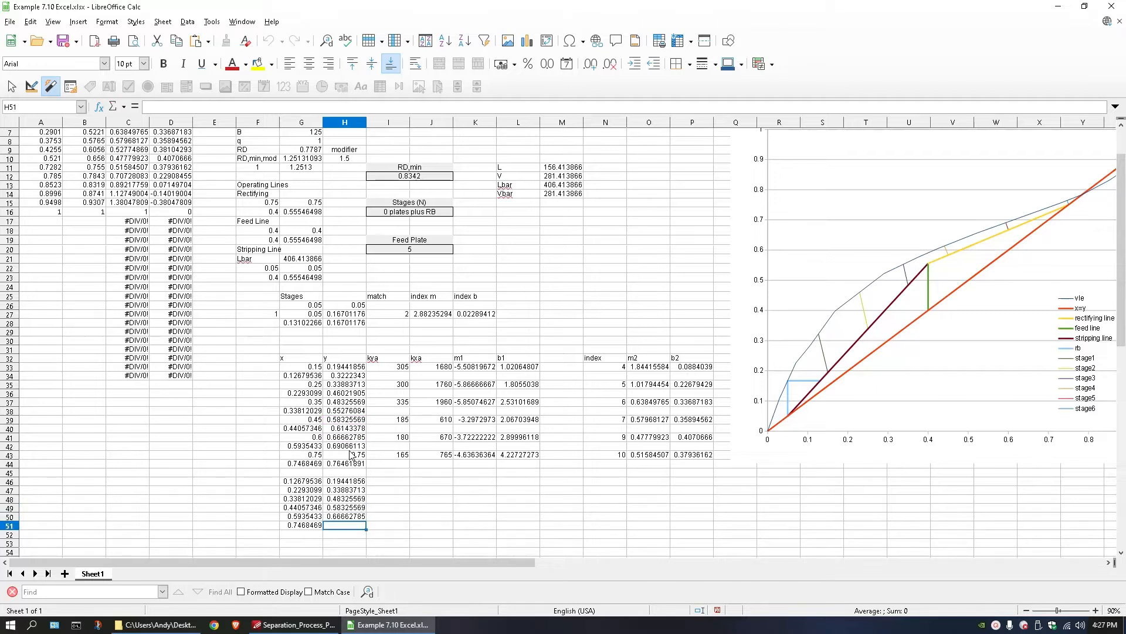
click(351, 458)
key(Return)
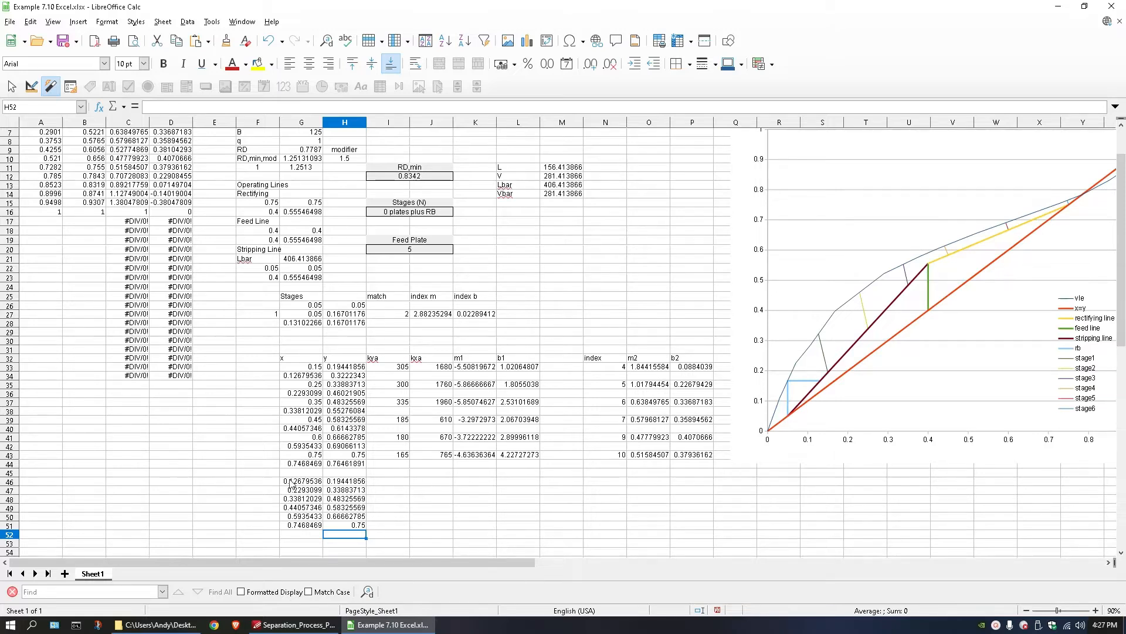
Add a new data series named tiefit to the equilibrium chart.
drag(294, 485, 349, 499)
click(889, 363)
right_click(854, 328)
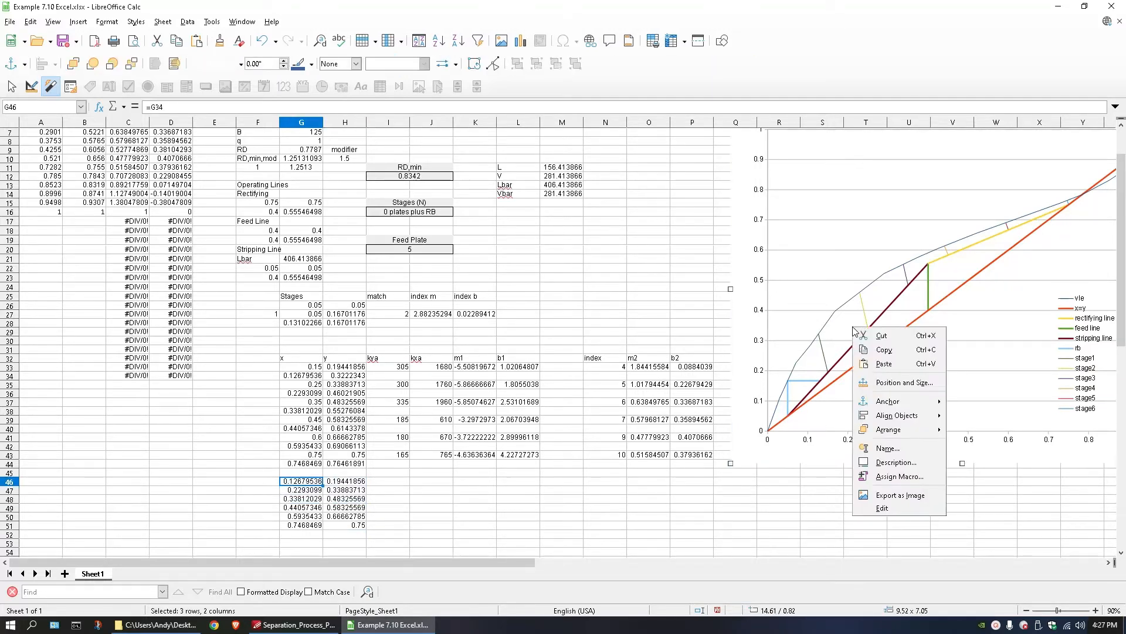
click(884, 507)
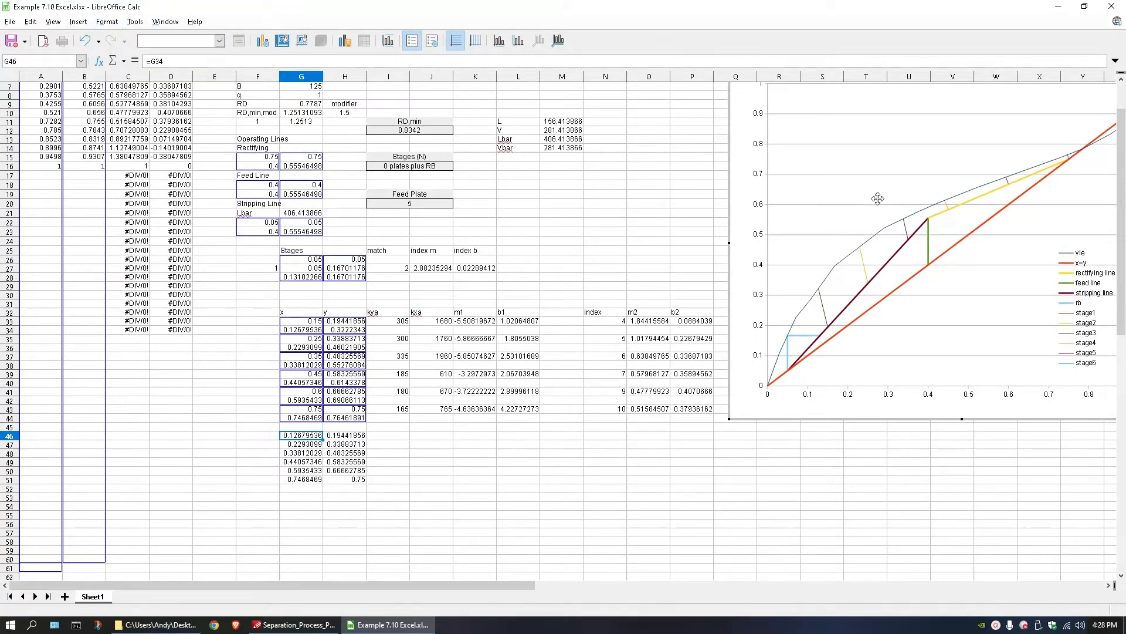
right_click(873, 241)
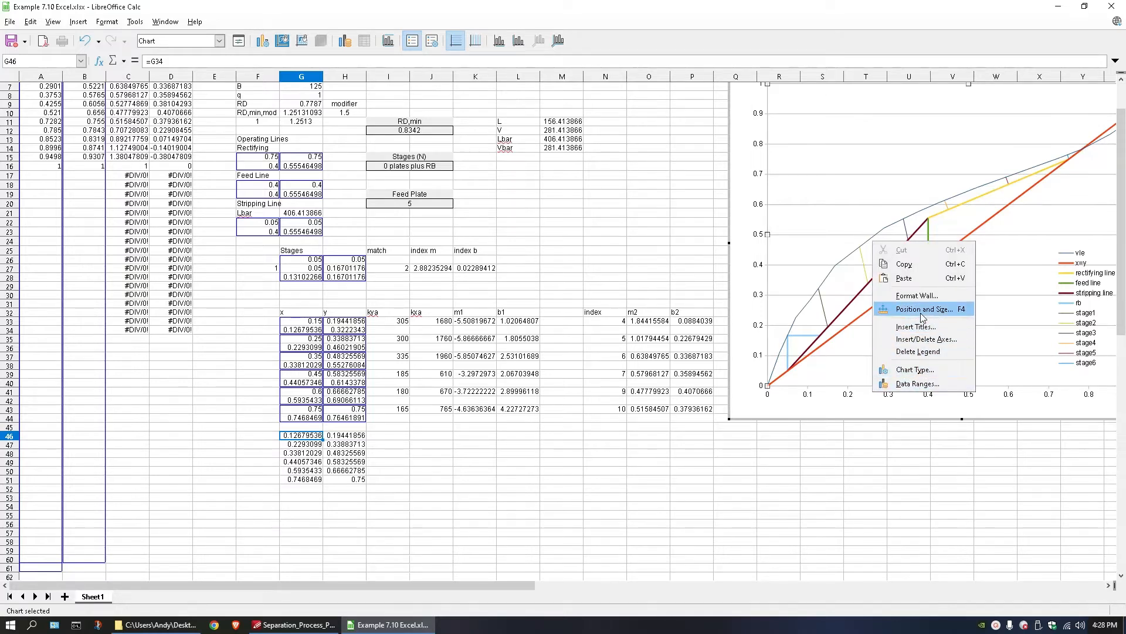
click(921, 380)
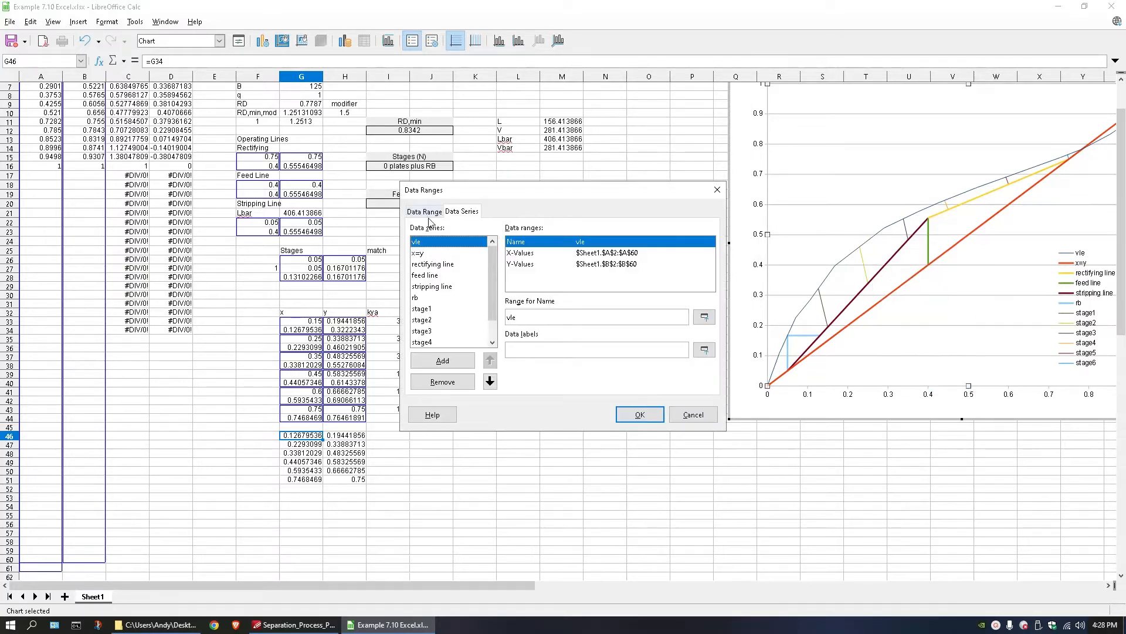
click(440, 341)
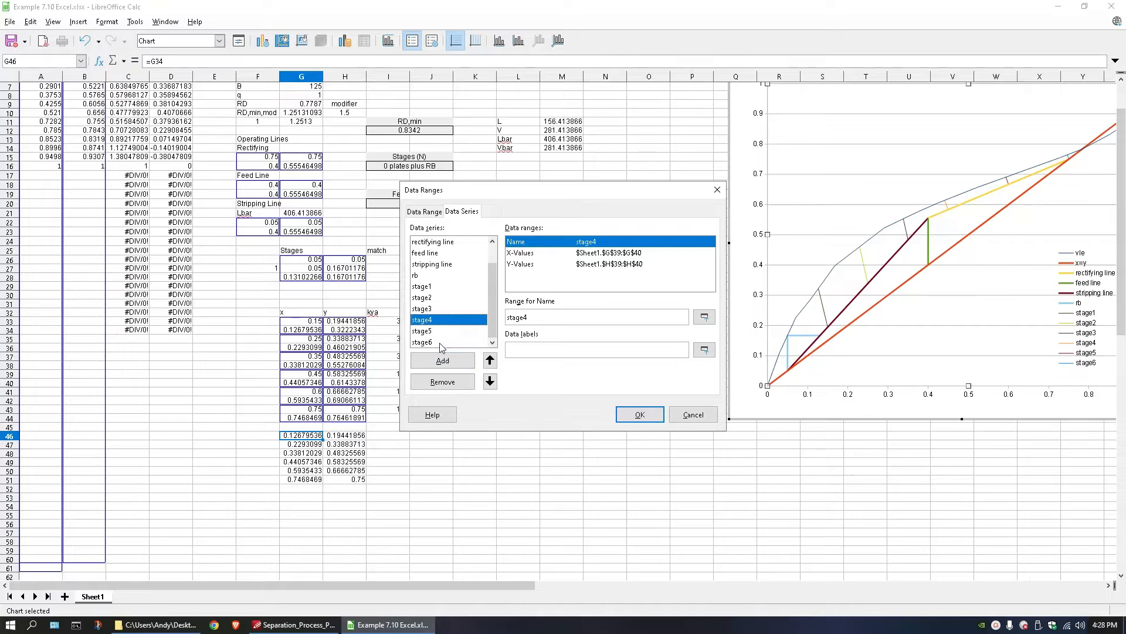
click(442, 360)
click(534, 320)
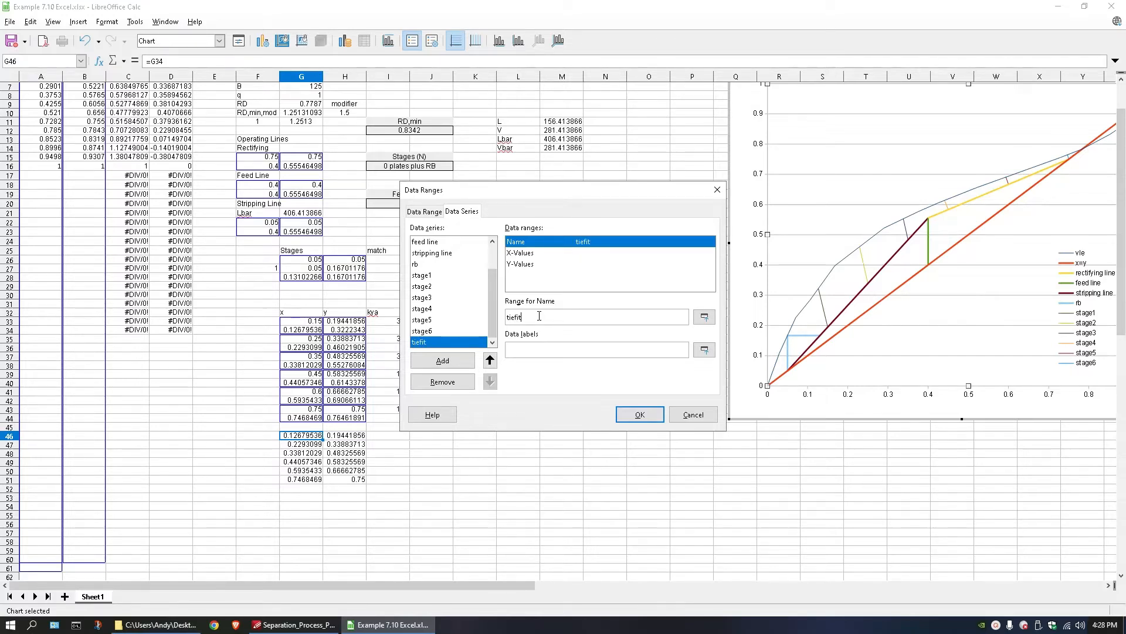
Assign G46:G48 as the X-values and H46:H48 as the Y-values of the tiefit series.
click(535, 253)
click(704, 317)
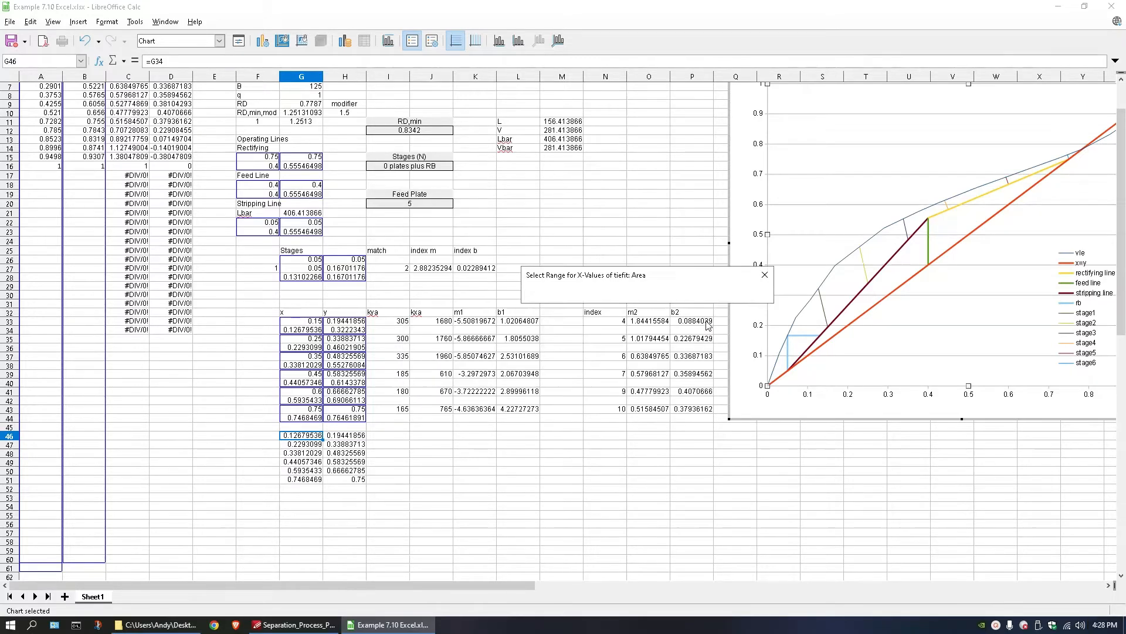
drag(304, 436, 314, 454)
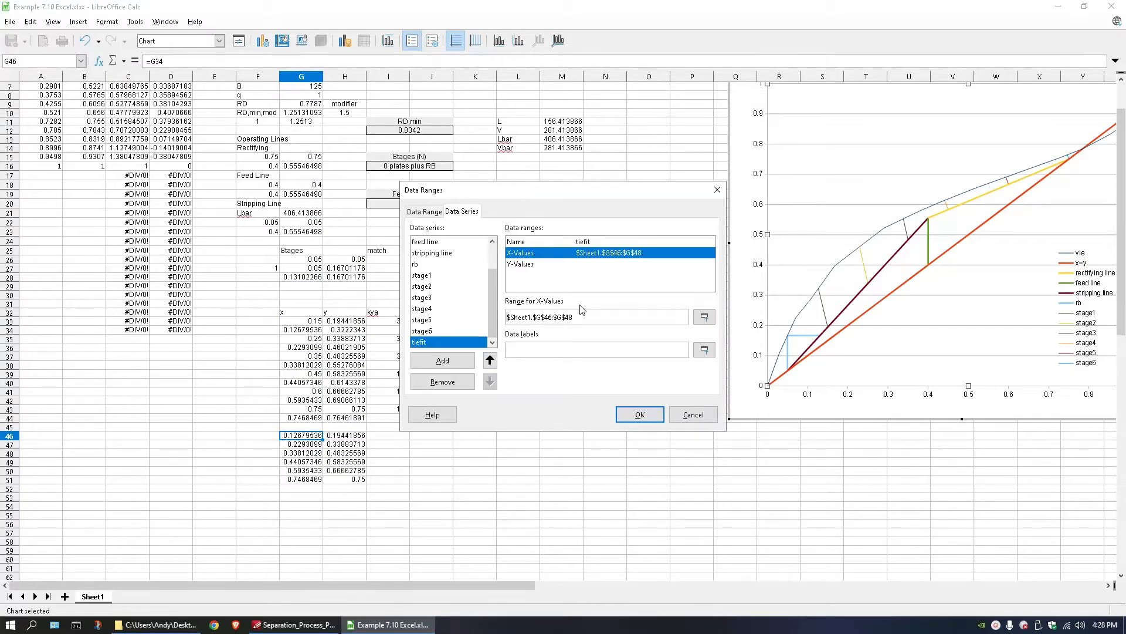
click(551, 265)
click(704, 316)
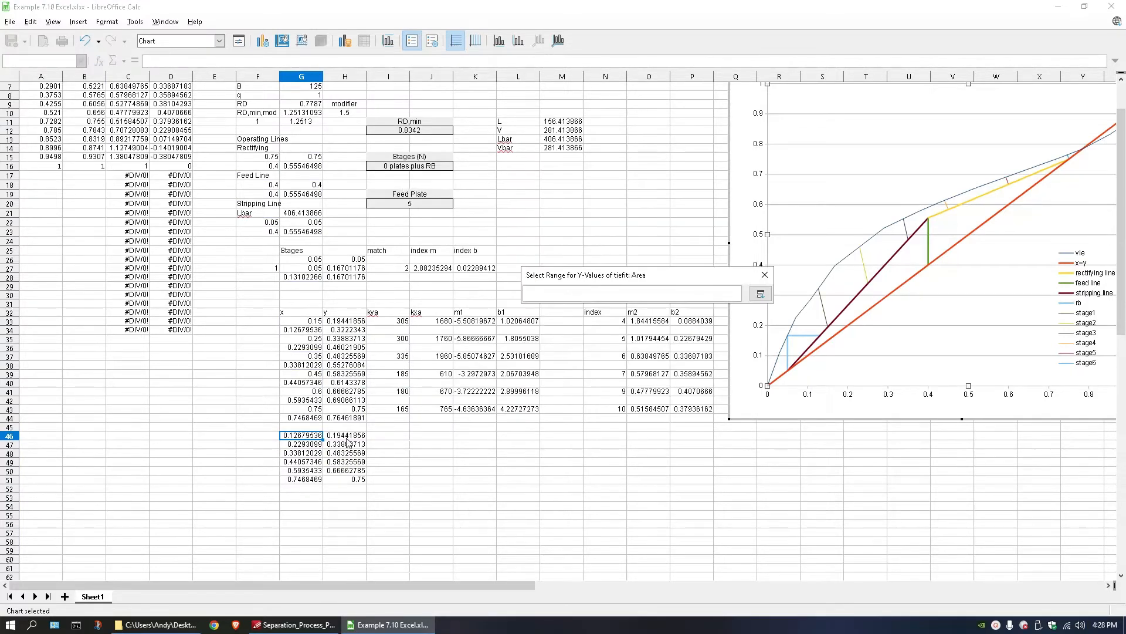
drag(348, 437, 350, 457)
click(639, 416)
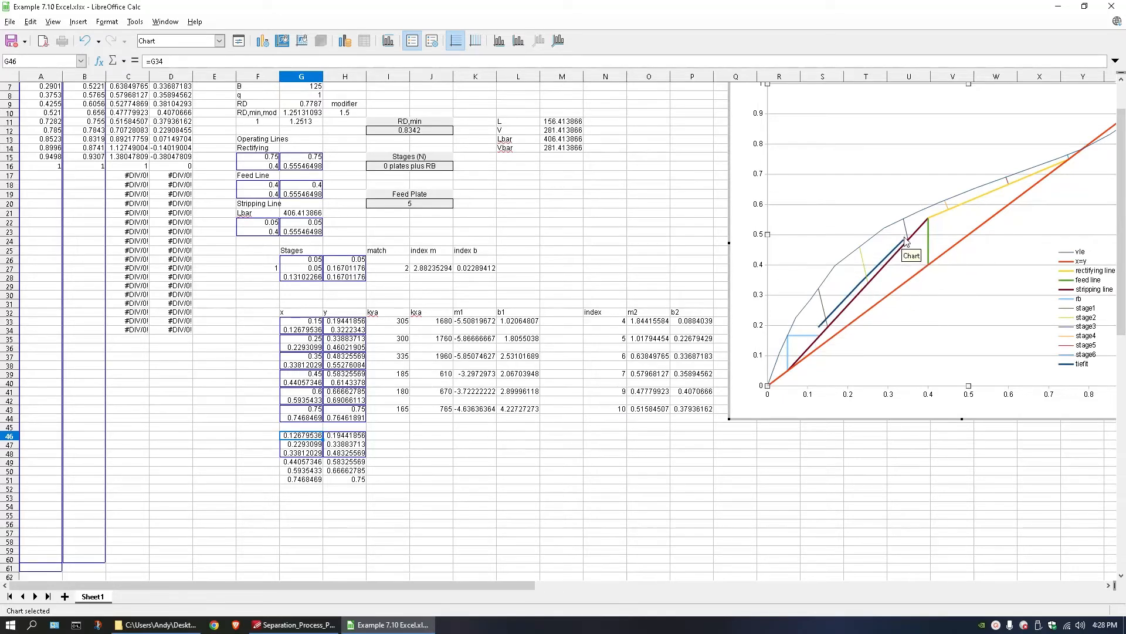
Add a linear trend line with equation and R² to the tiefit series, and move its label to the plot's upper-left corner.
click(859, 288)
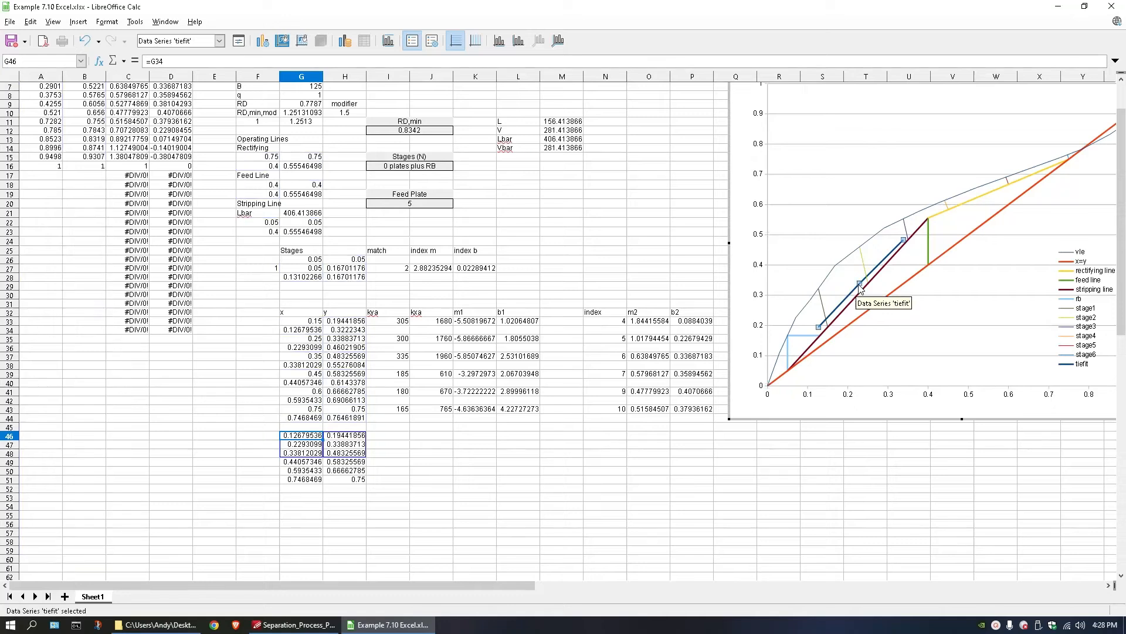
right_click(852, 293)
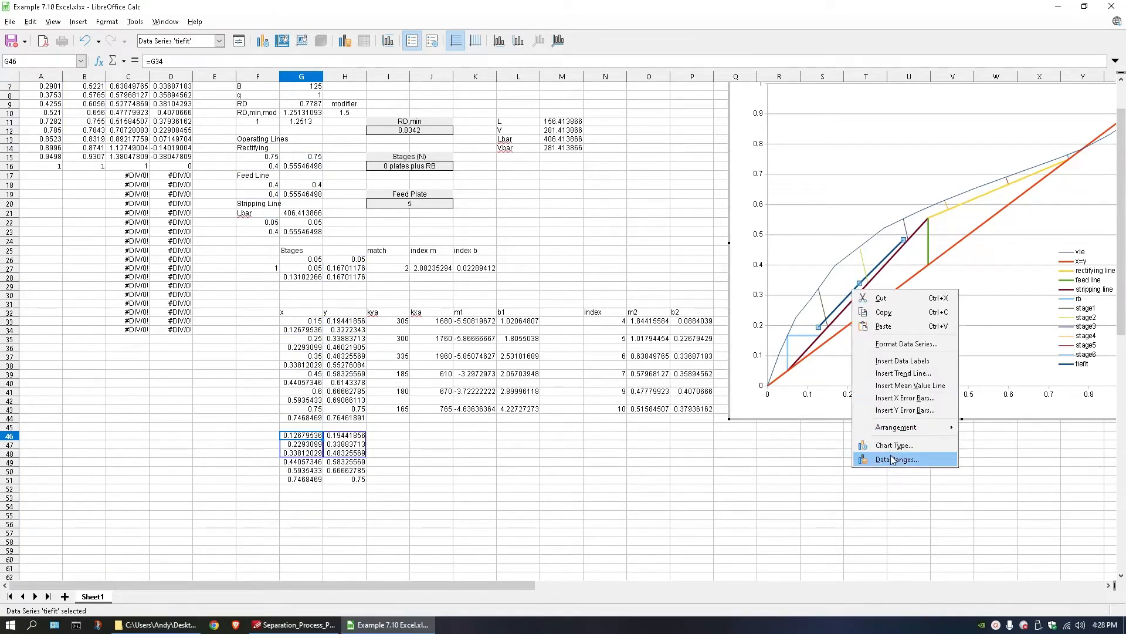
click(903, 373)
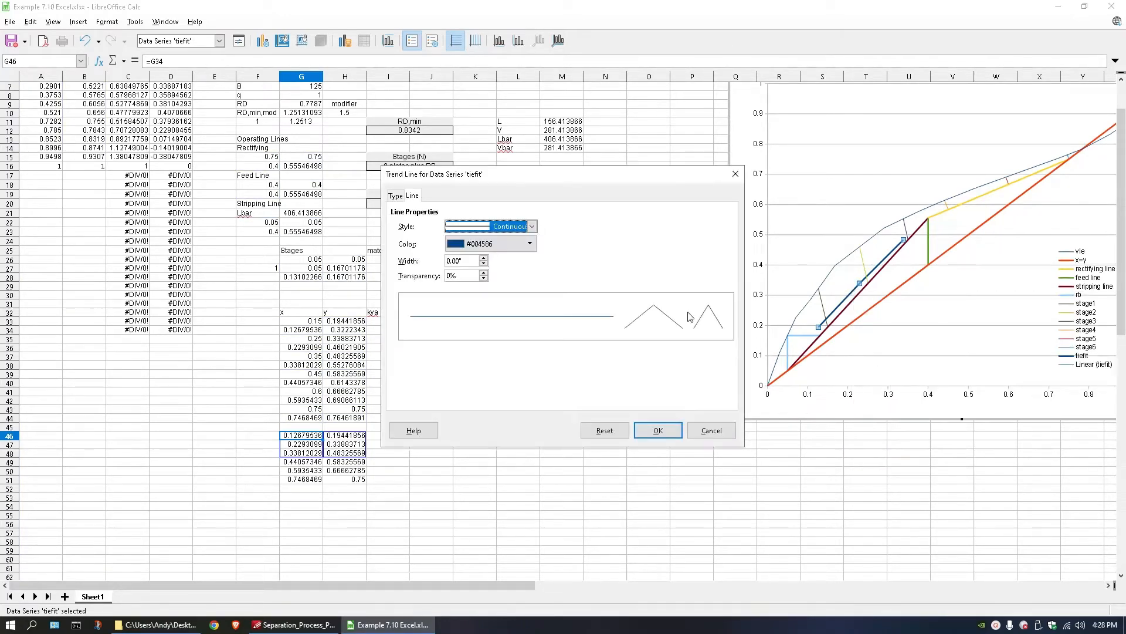
click(402, 196)
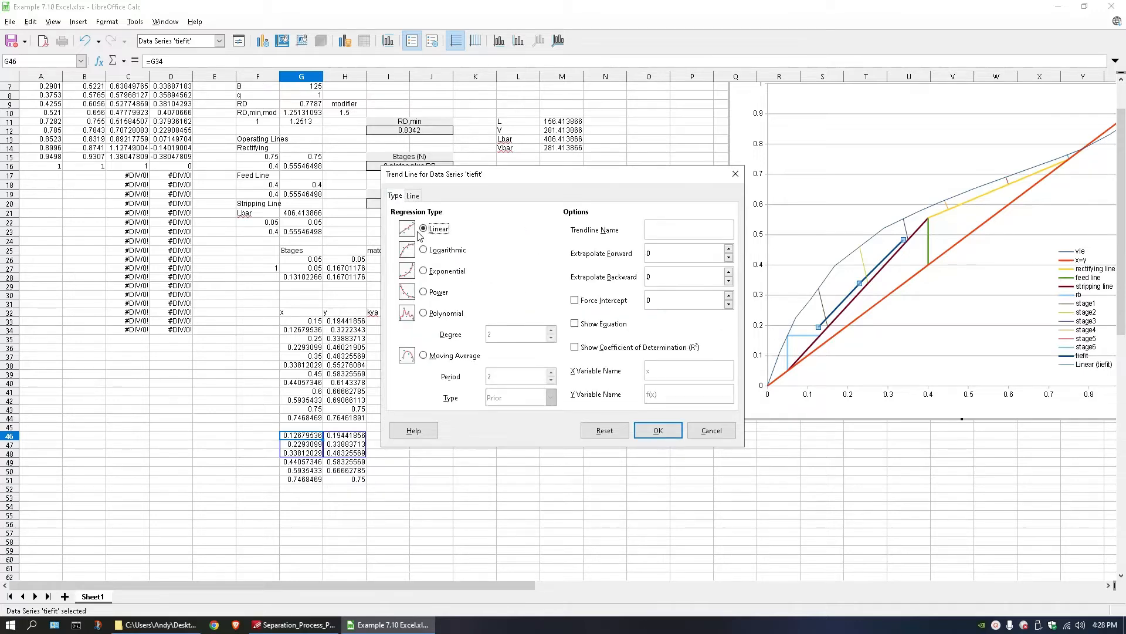
click(575, 324)
click(575, 347)
click(658, 430)
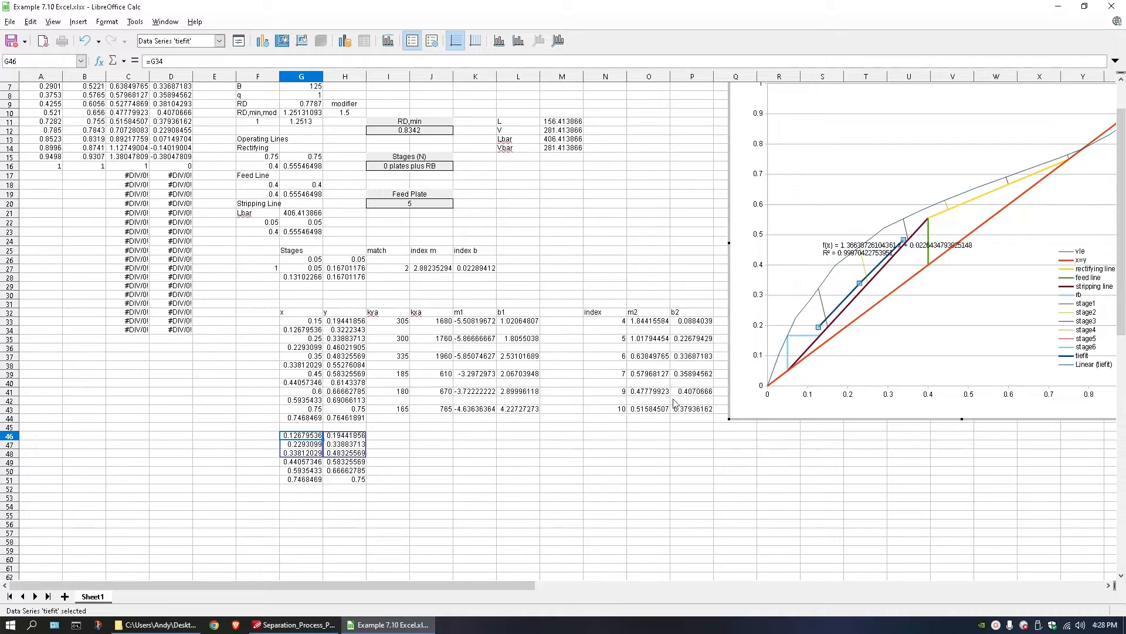
click(861, 252)
drag(861, 252, 814, 105)
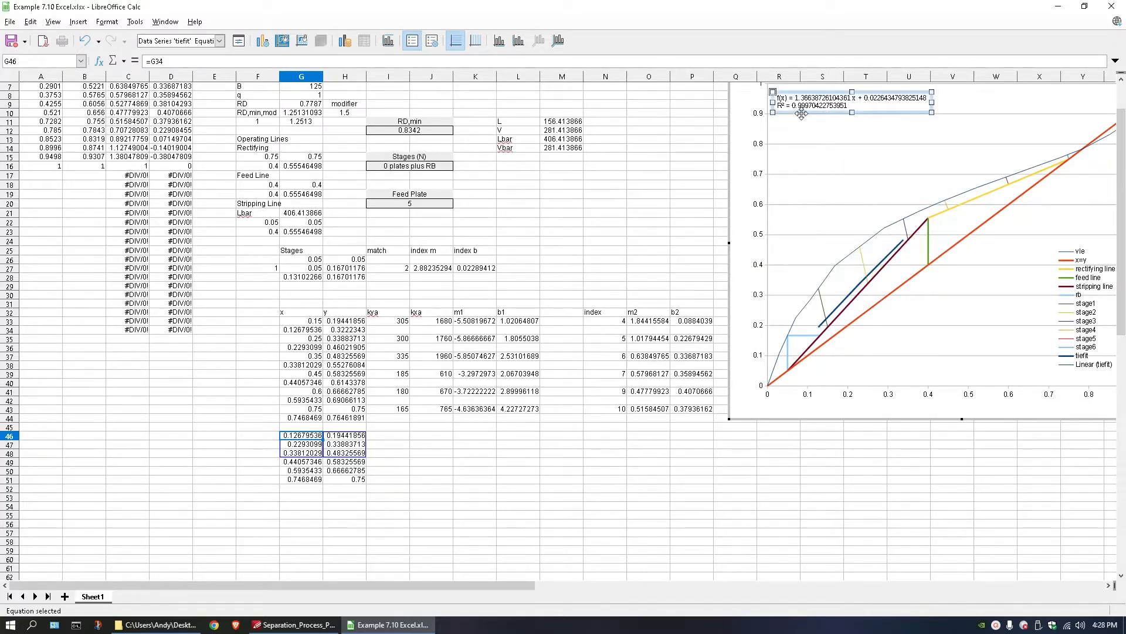
Label J45 as m and enter the tiefit trend line's slope, 1.366387, in J46.
click(429, 438)
double_click(427, 484)
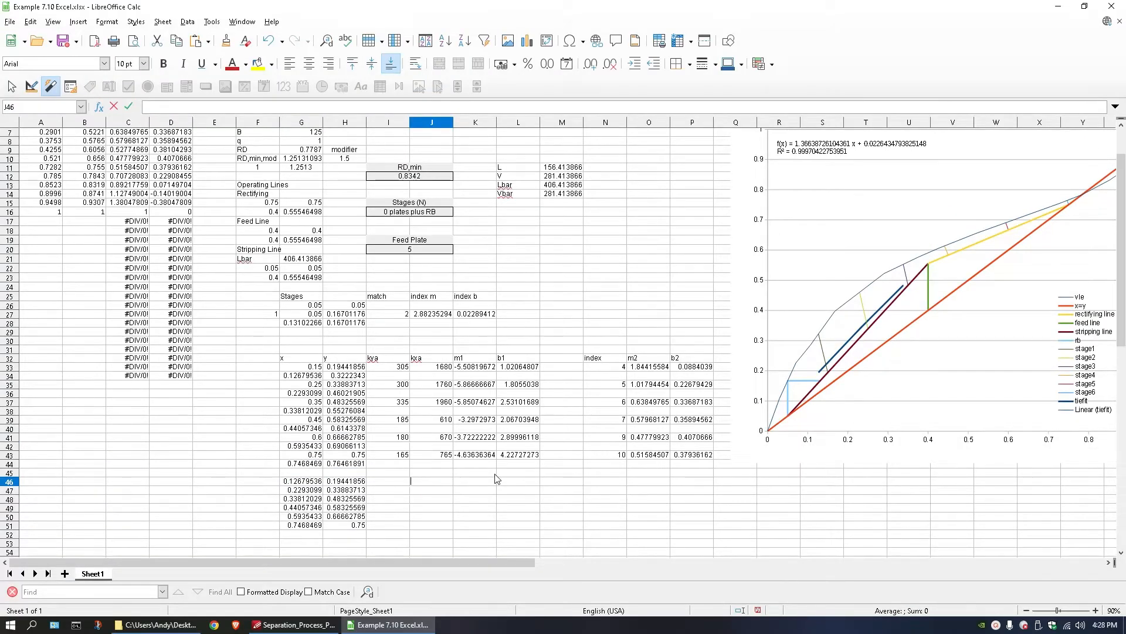
key(Escape)
key(Up)
text(m)
key(Return)
text(1.366387)
Label K45 as b and enter the tiefit trend line's intercept, 0.0226435, in K46.
click(490, 473)
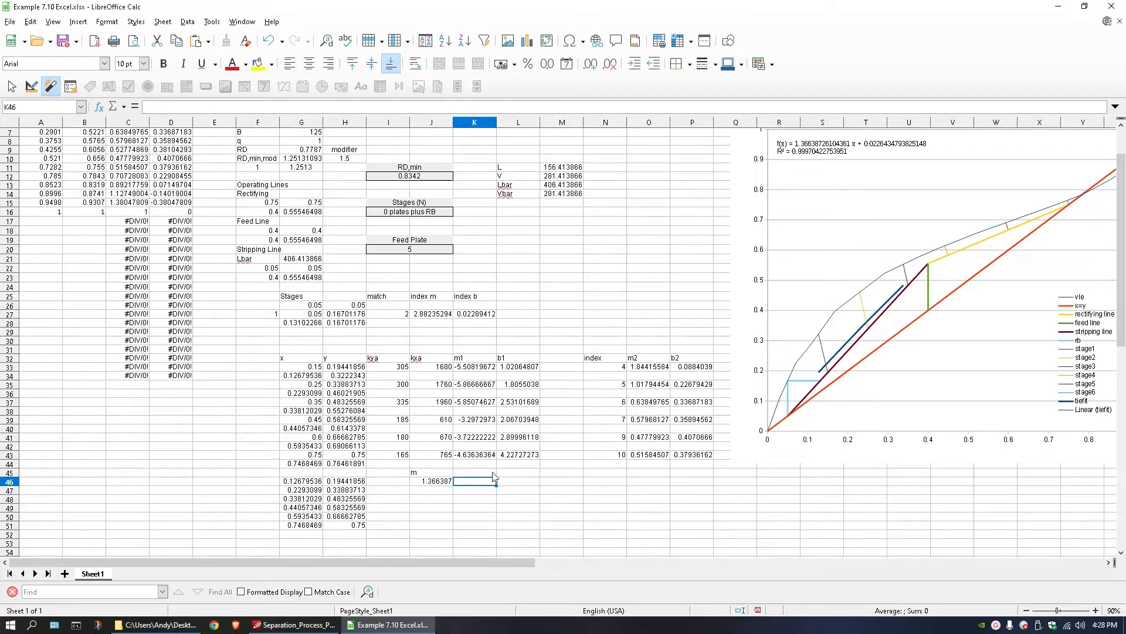
text(b)
key(Return)
text(=)
key(Return)
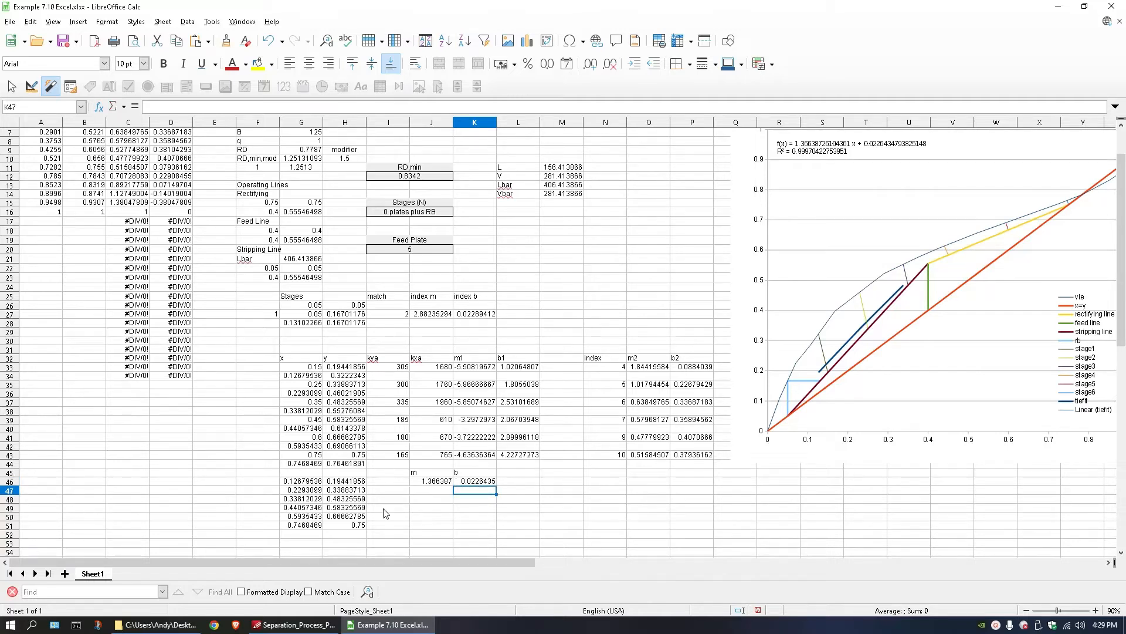
Add another data series named tiefit2 to the equilibrium chart.
double_click(947, 254)
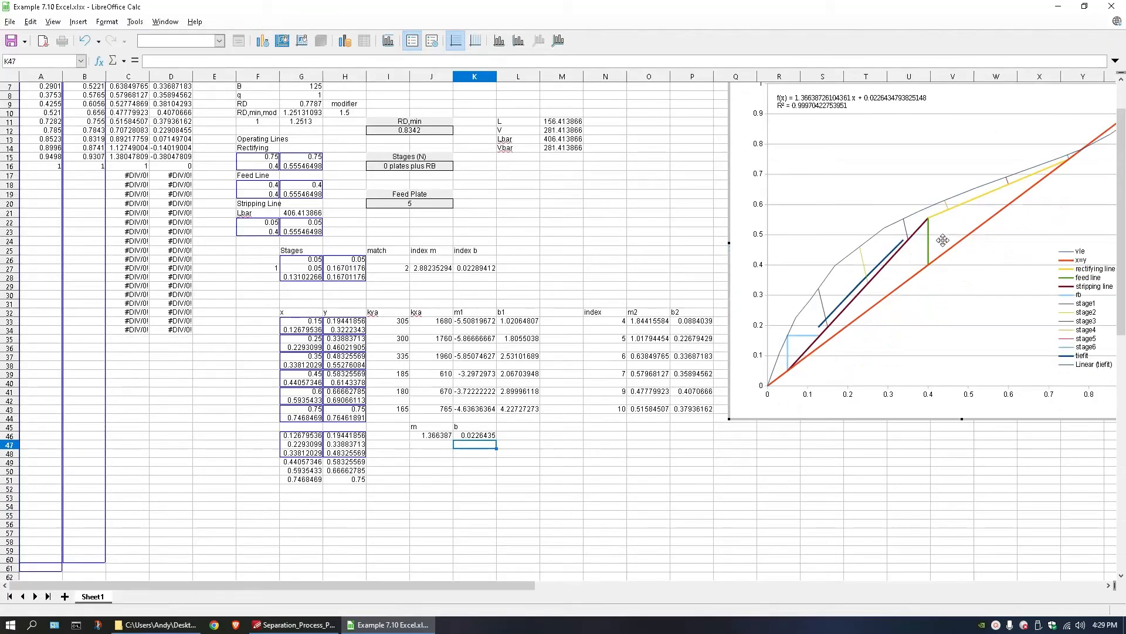
click(949, 204)
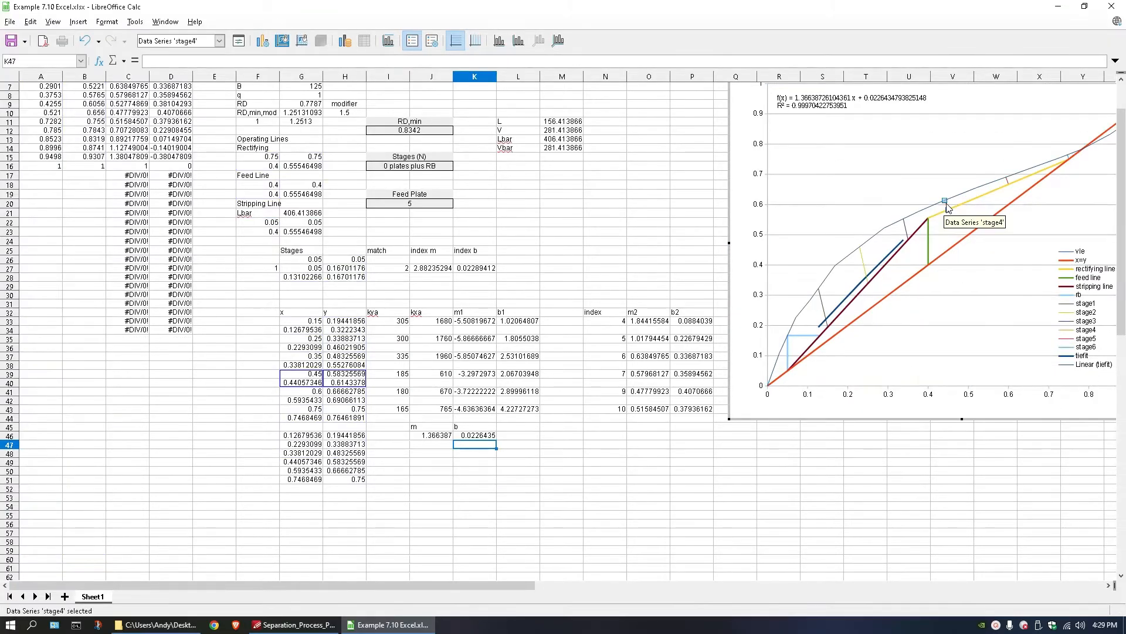
right_click(858, 227)
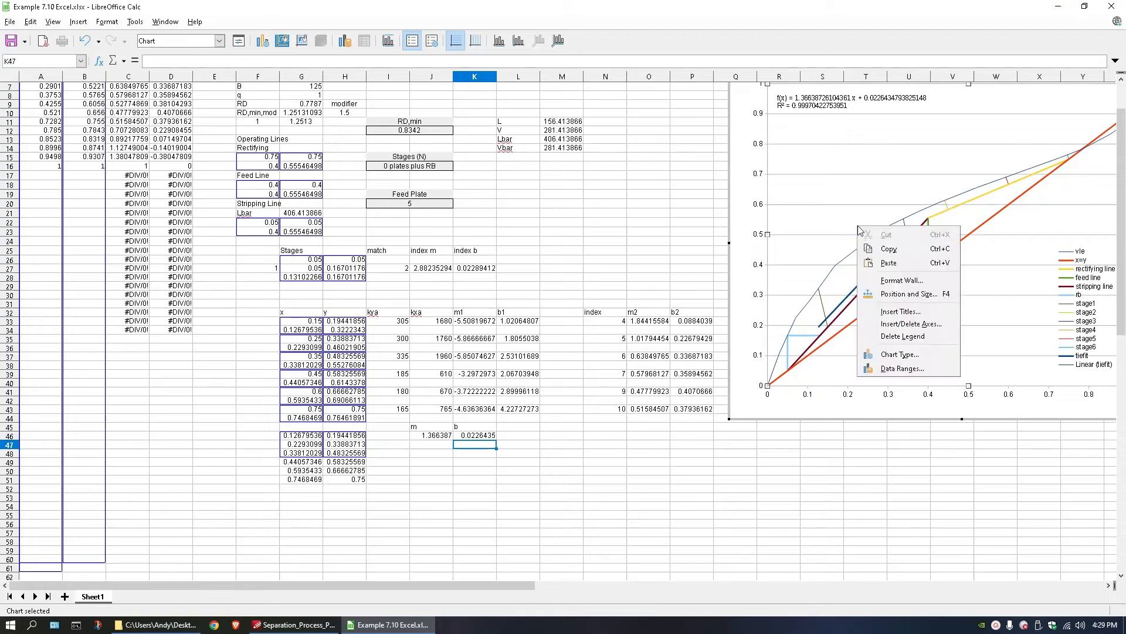
click(901, 370)
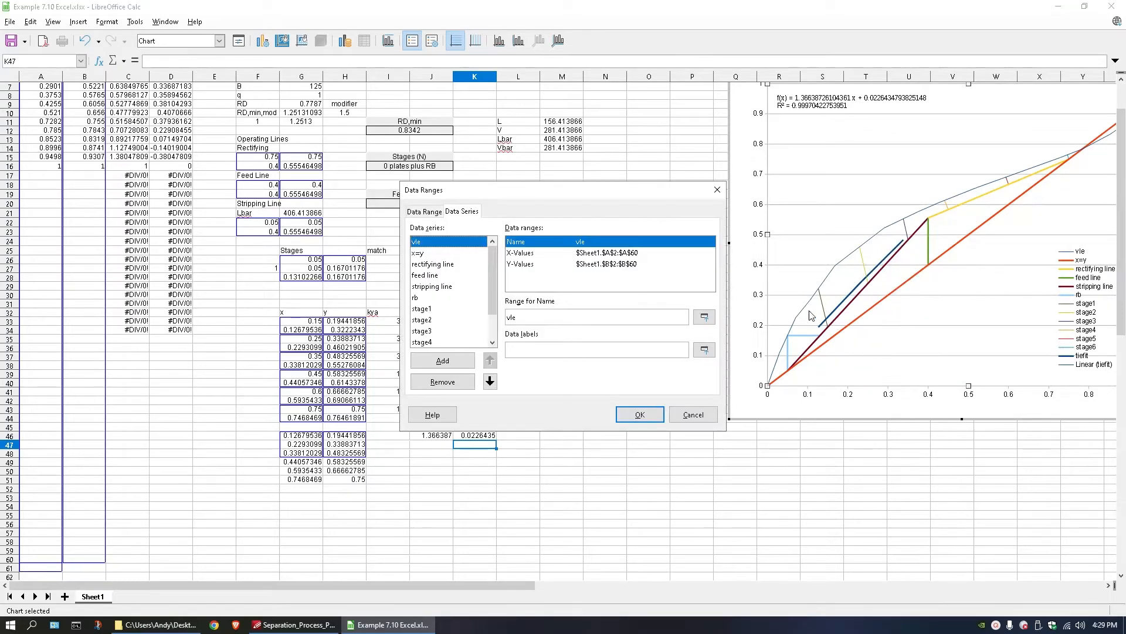
scroll(444, 336, down, 1)
click(437, 342)
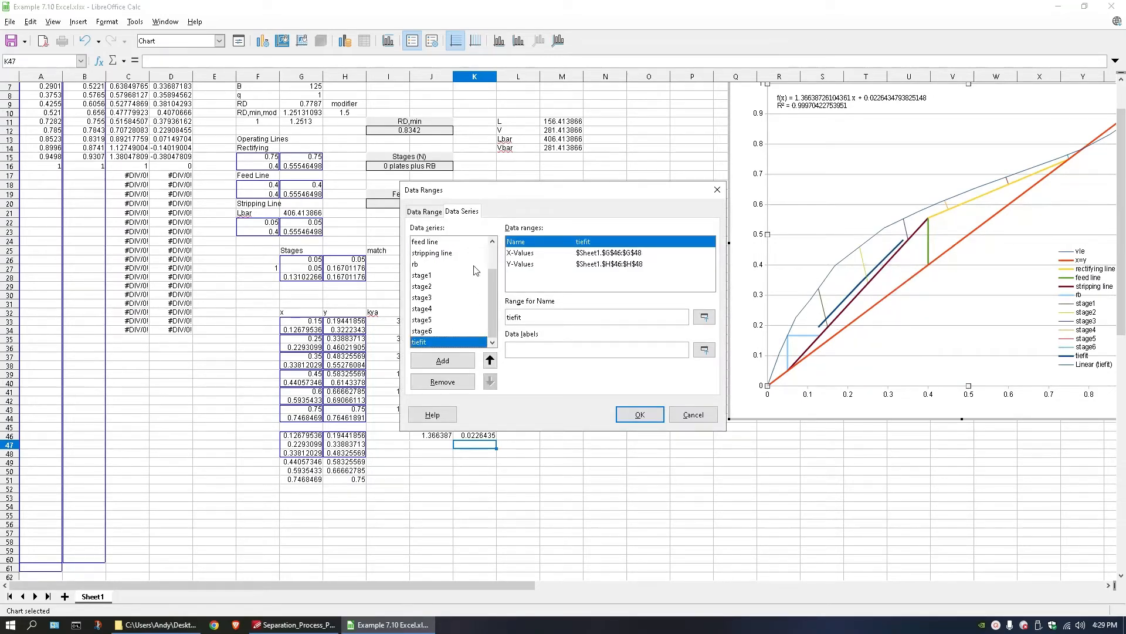
click(443, 360)
click(529, 317)
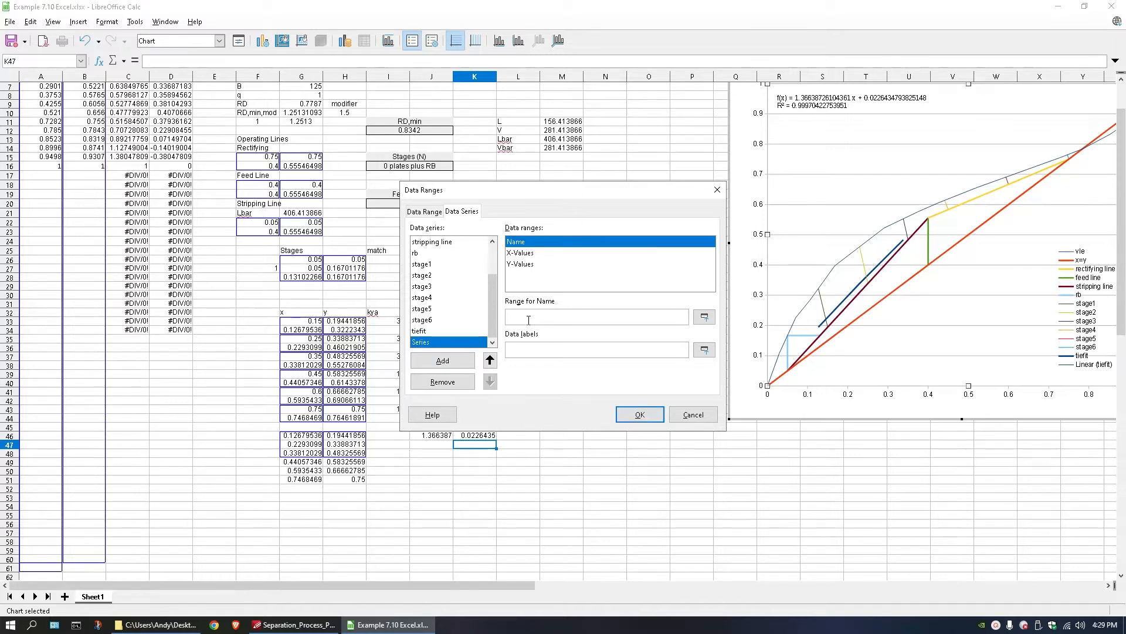
text(tiefit2)
Assign G49:G51 as the X-values and H49:H51 as the Y-values of the tiefit2 series.
click(525, 253)
click(704, 317)
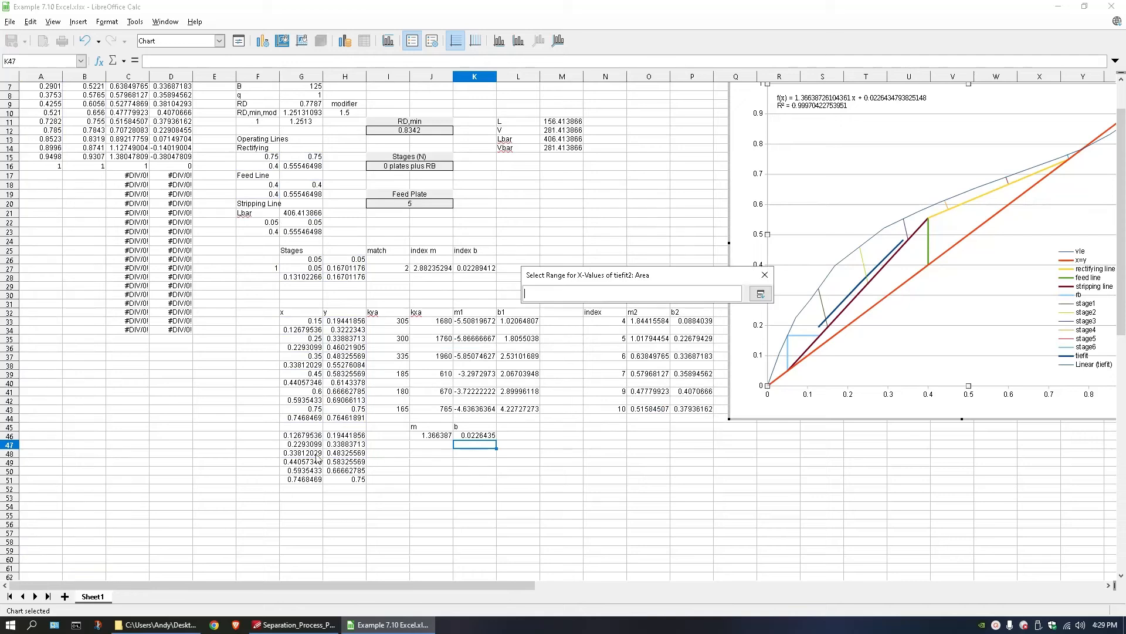
drag(307, 464, 306, 480)
click(541, 264)
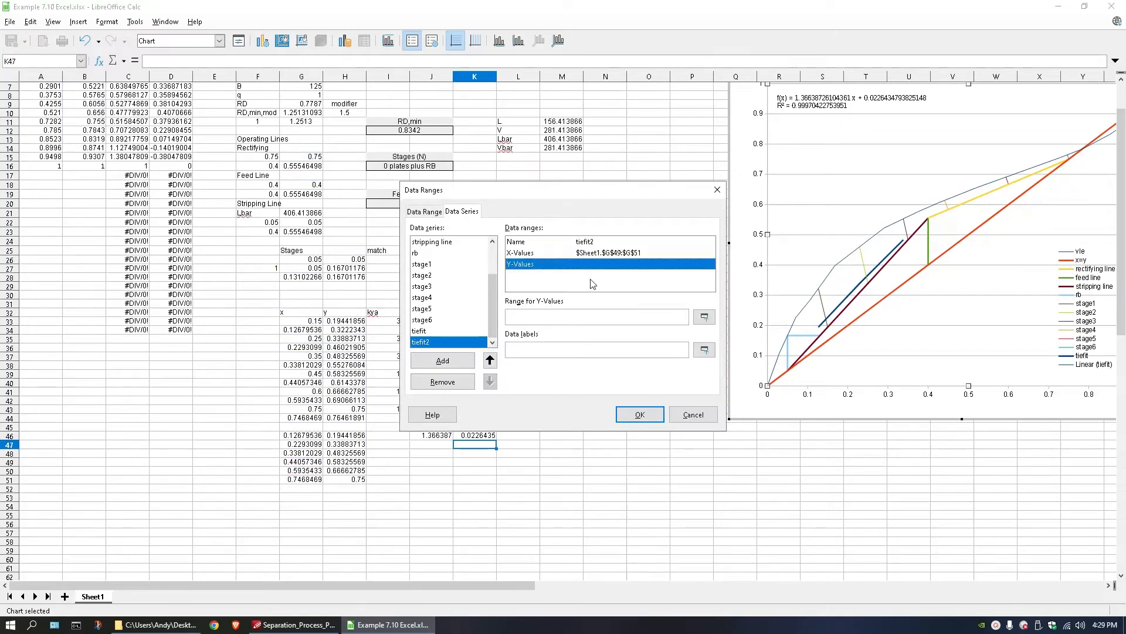
click(705, 317)
drag(345, 462, 345, 479)
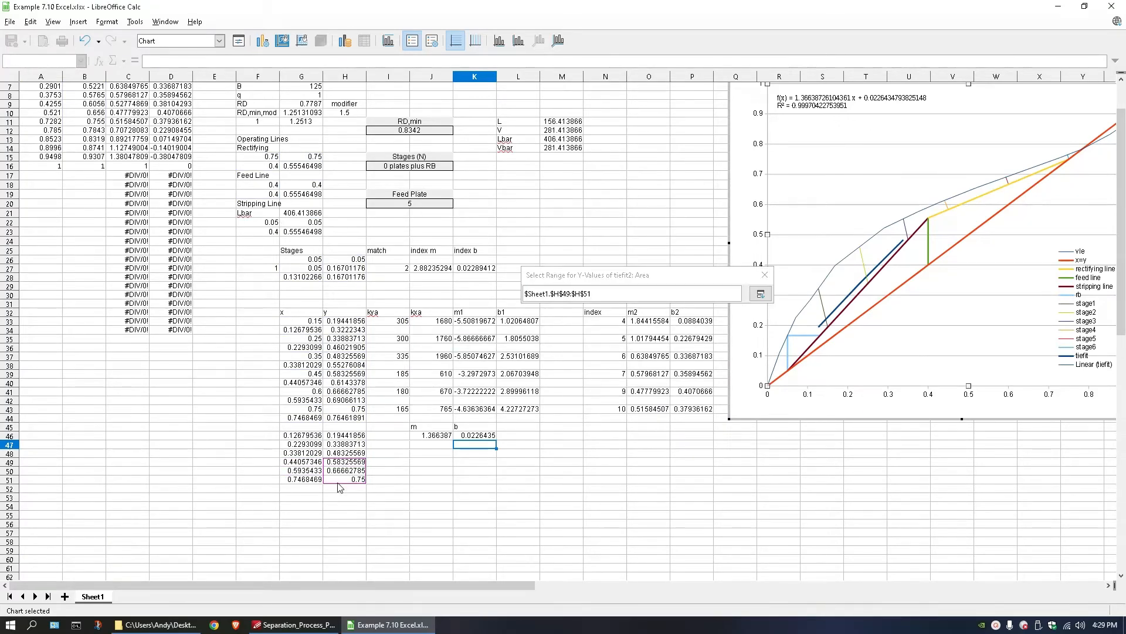
key(Return)
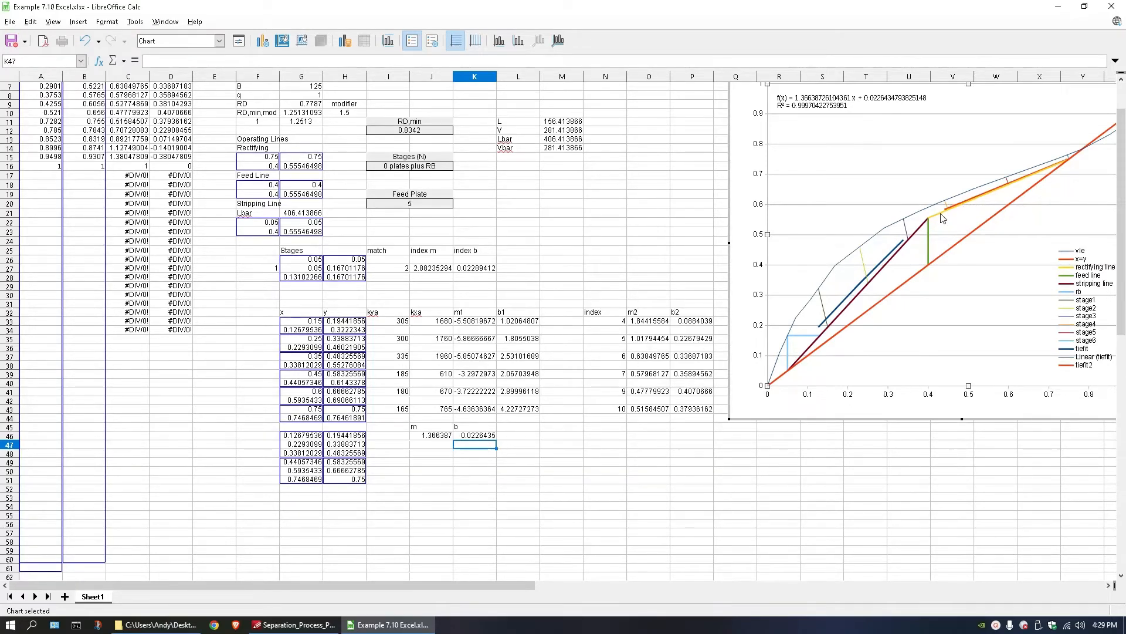
Add a linear trend line with equation and R² to the tiefit2 series, and move its label directly below the tiefit equation.
double_click(959, 205)
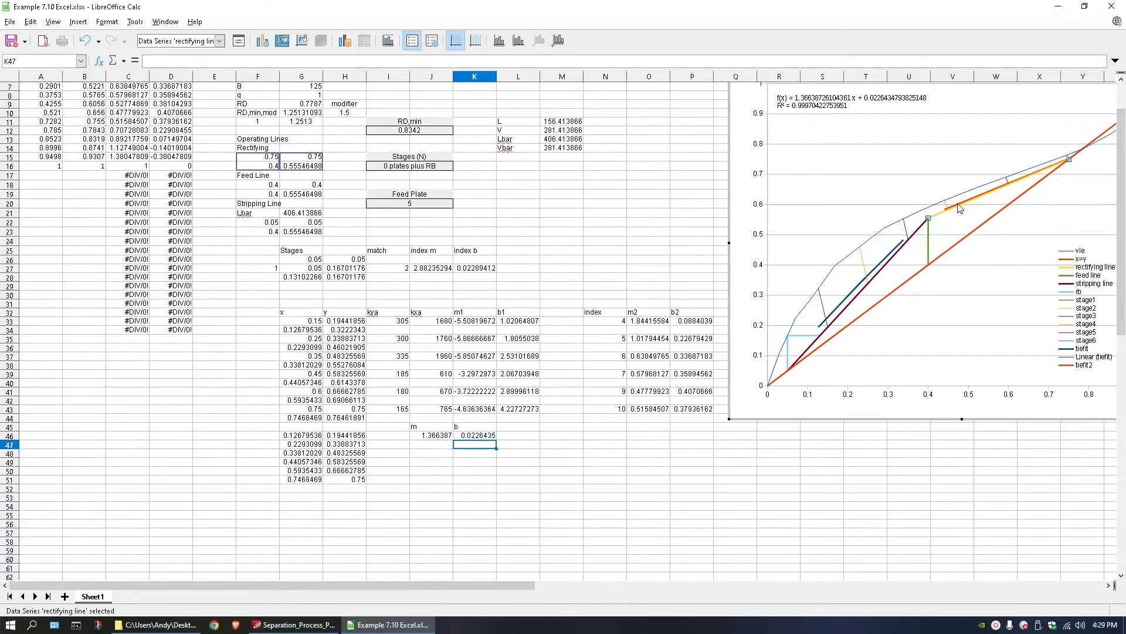
click(696, 457)
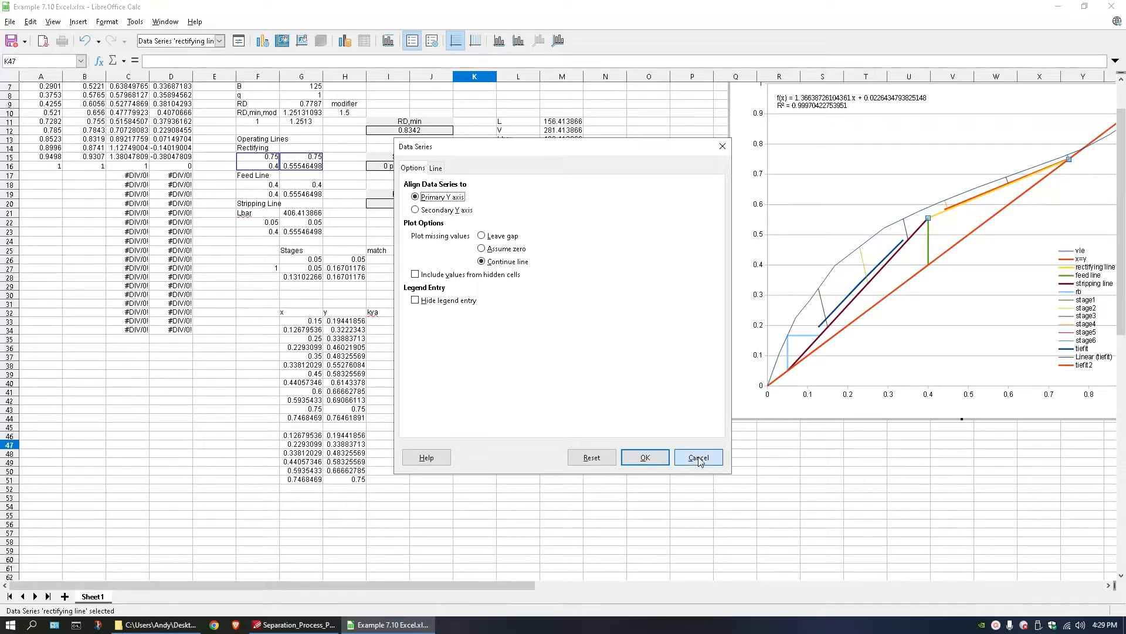
click(959, 202)
right_click(960, 202)
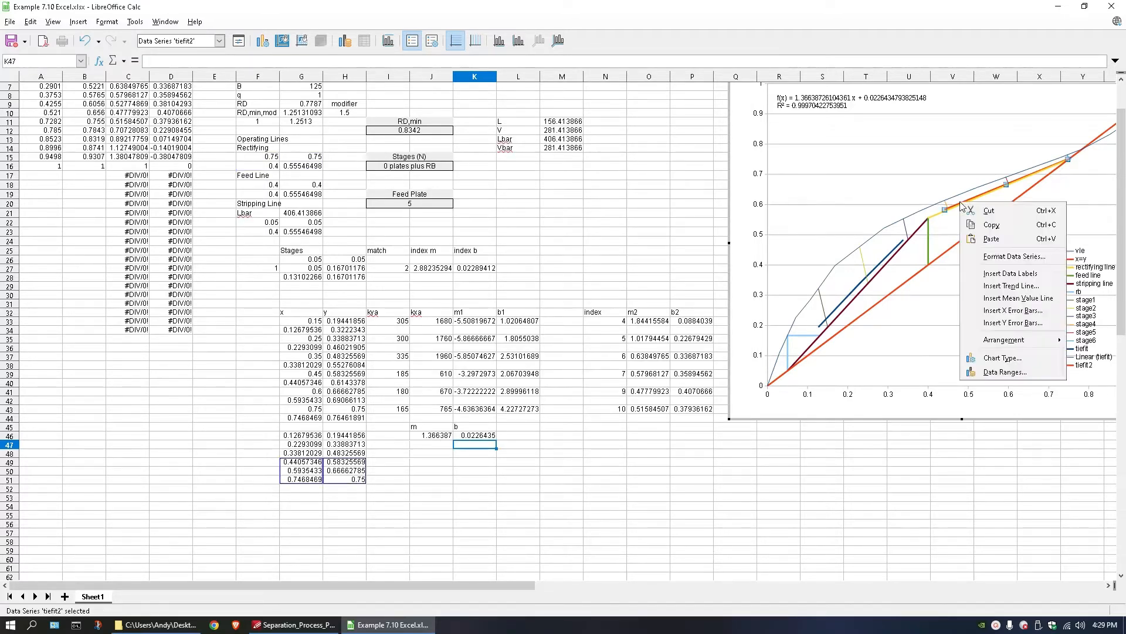
click(1010, 285)
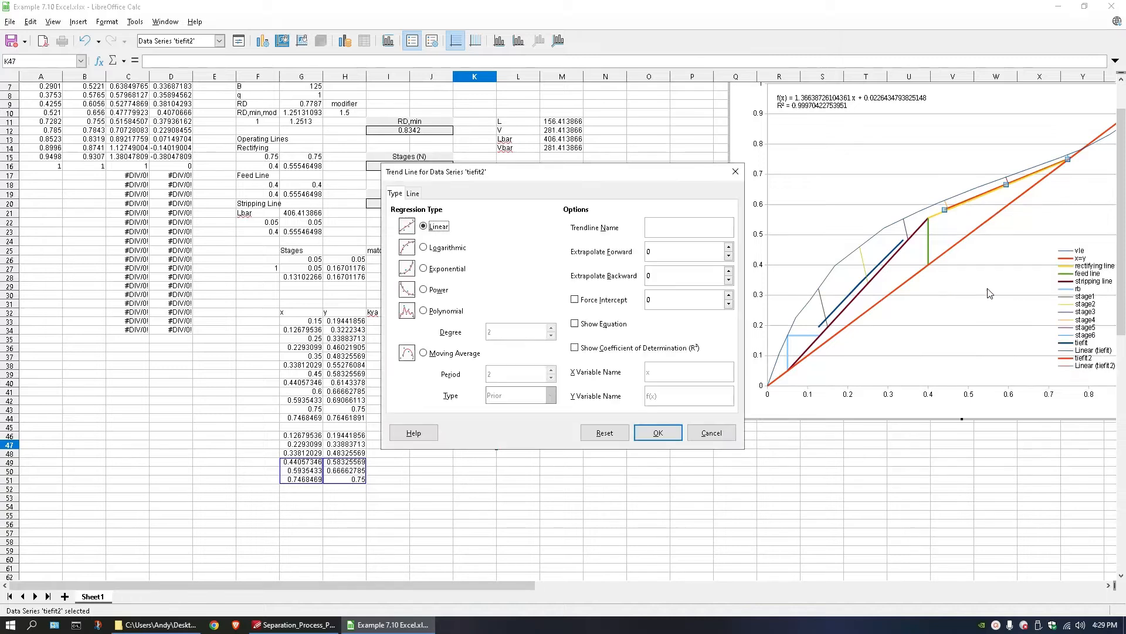
click(576, 324)
click(576, 348)
click(659, 433)
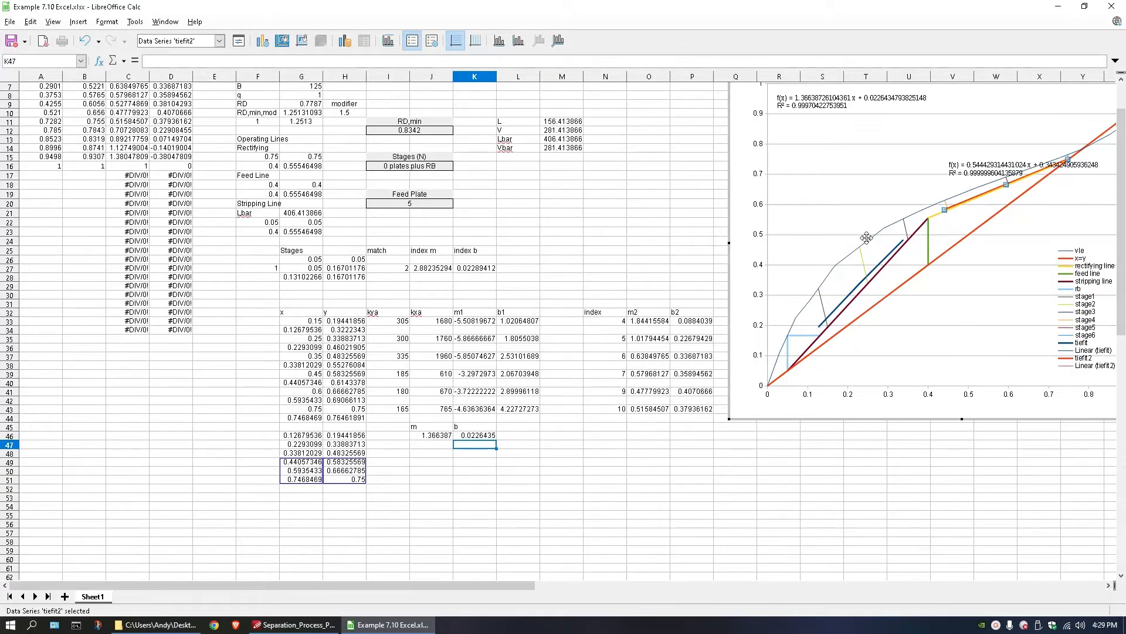
click(986, 173)
drag(985, 172, 817, 130)
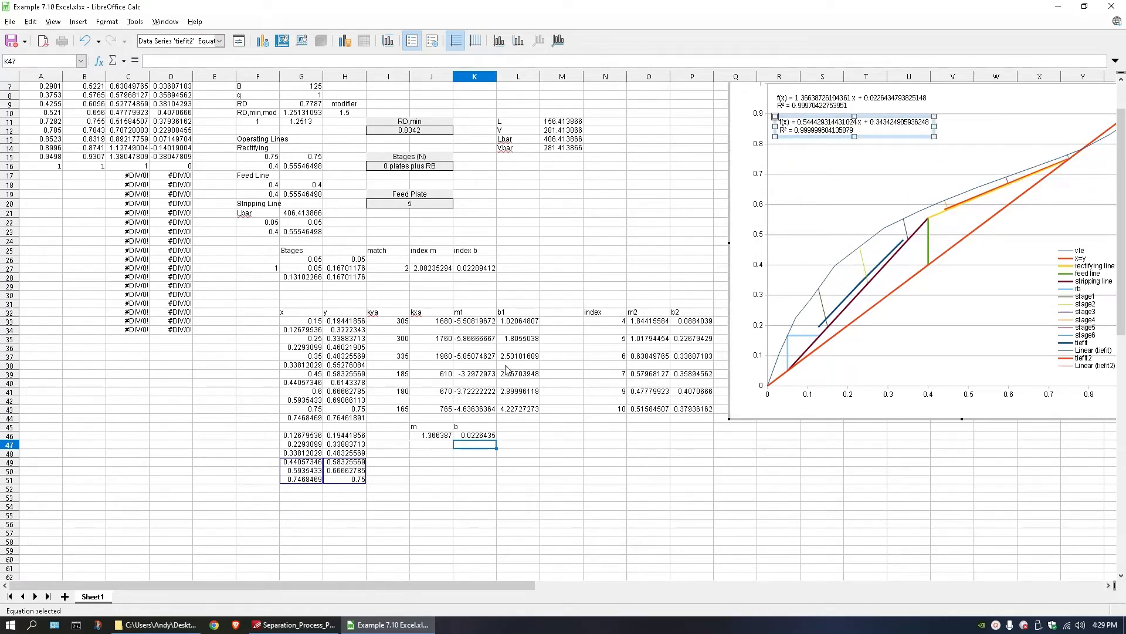
Enter the tiefit2 trend line's slope, 0.544429, in J47 and its intercept, 0.3434249, in K47.
click(435, 446)
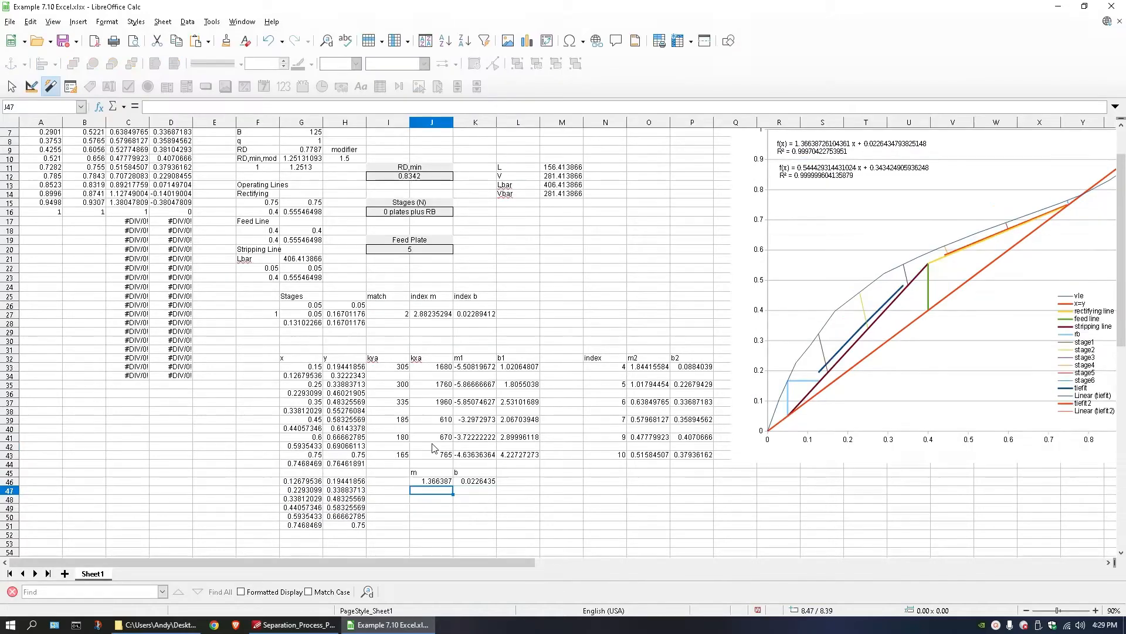
double_click(438, 491)
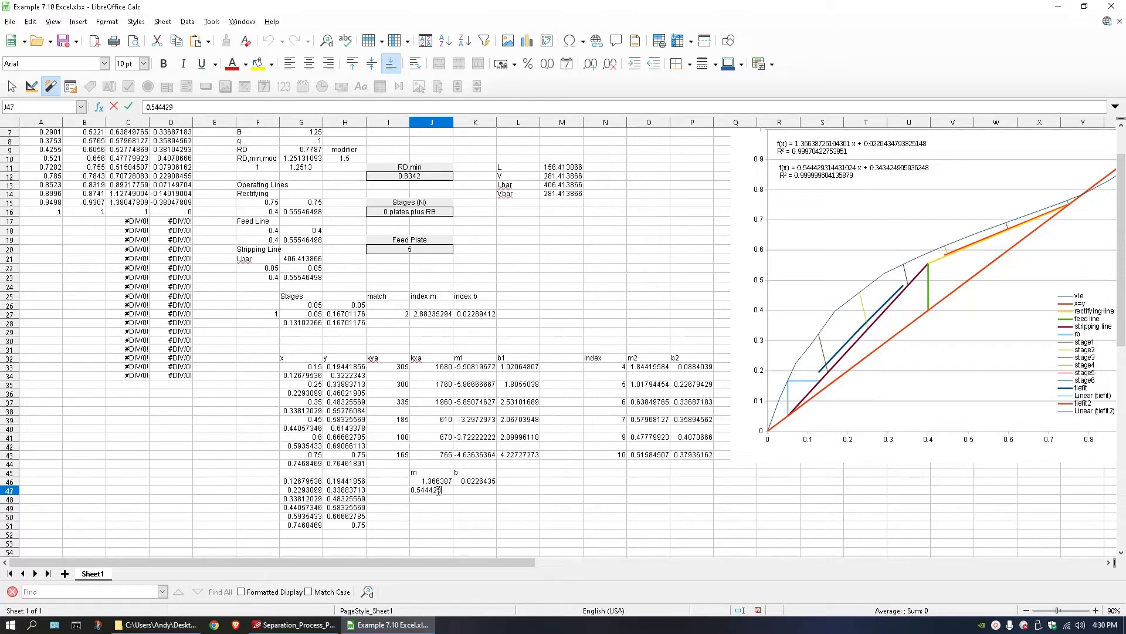
click(491, 493)
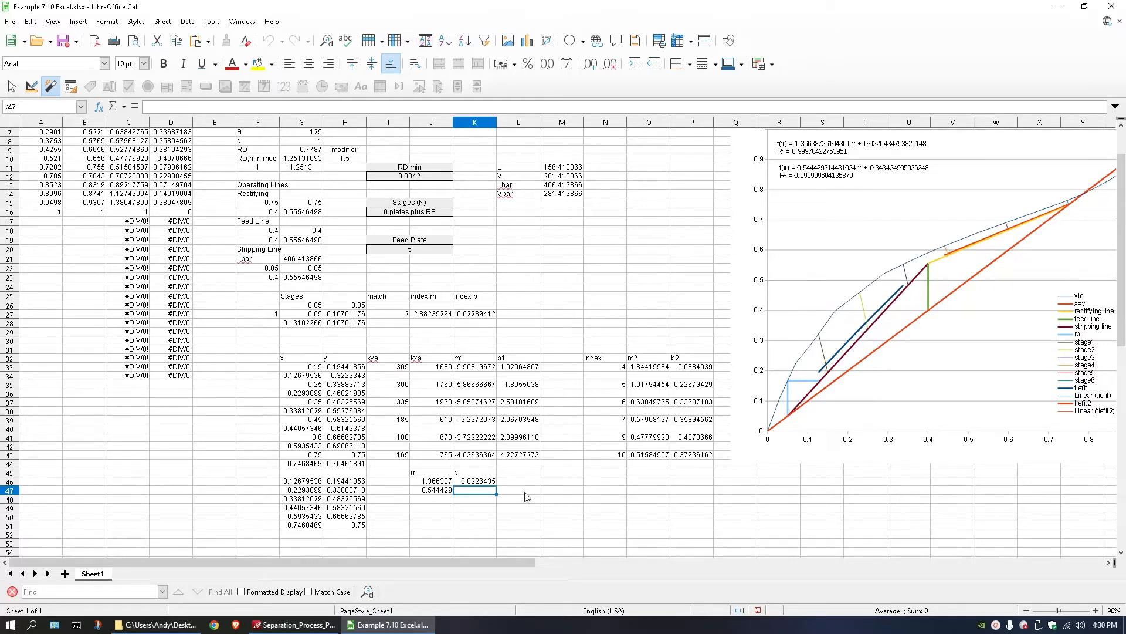
text(0.3434249)
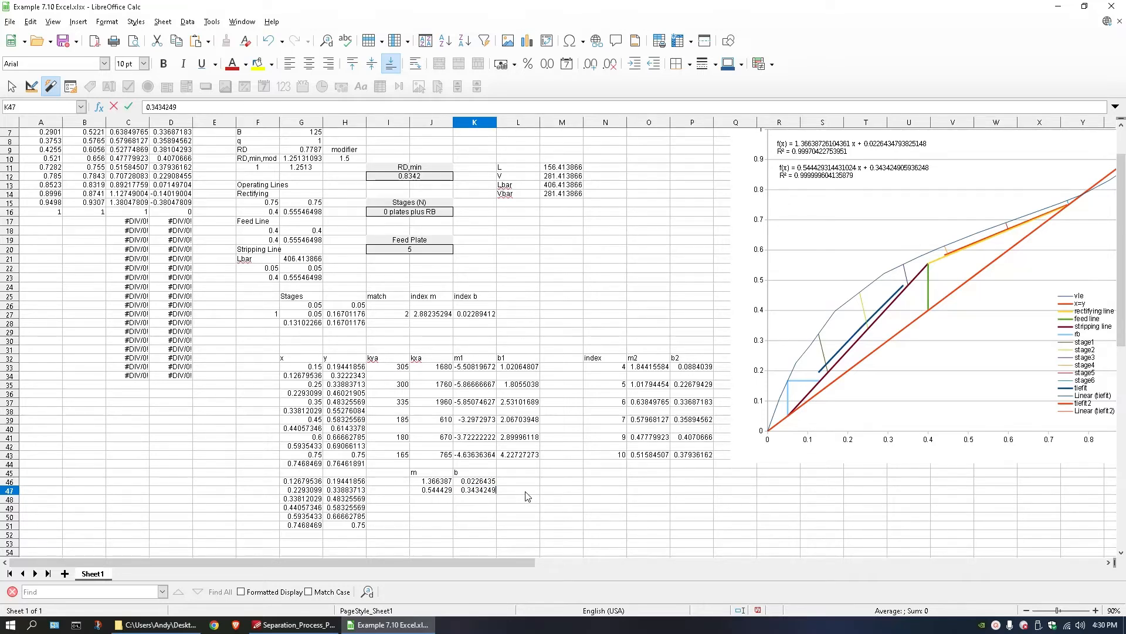
key(Return)
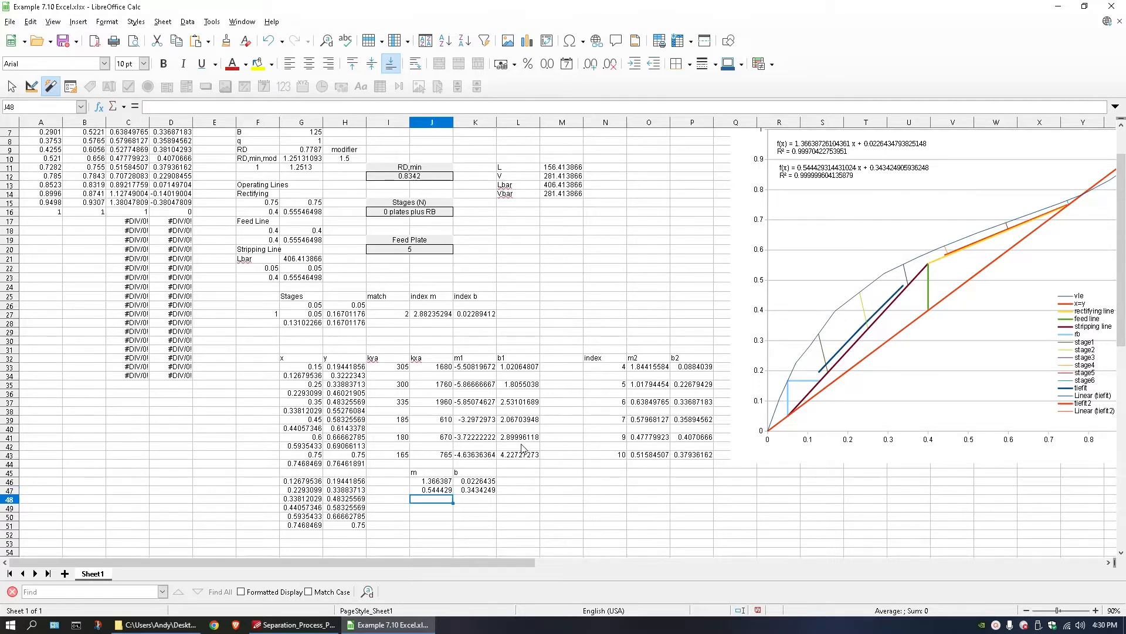
Label G53 as y and make G54 reference the stage 1 y-value in H27.
scroll(426, 469, down, 1)
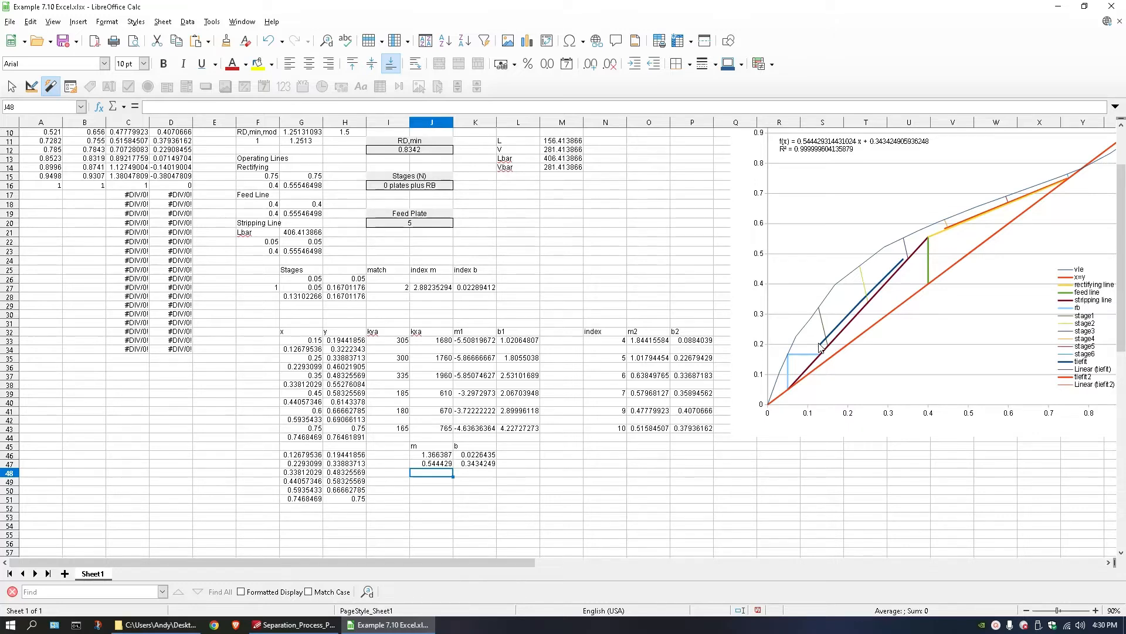
click(418, 507)
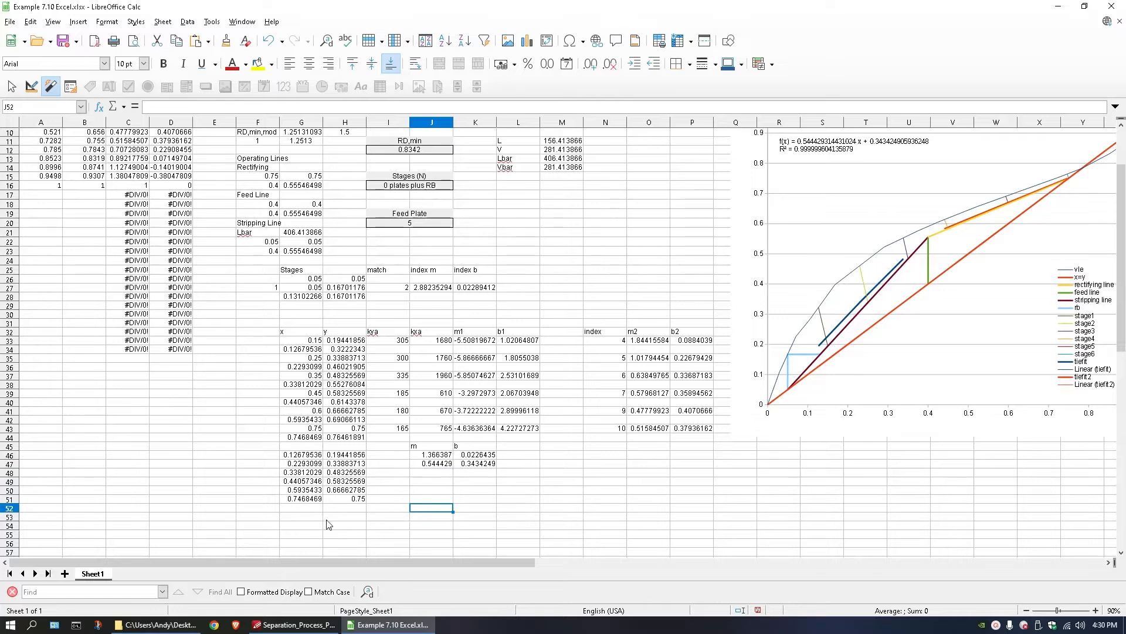
click(316, 518)
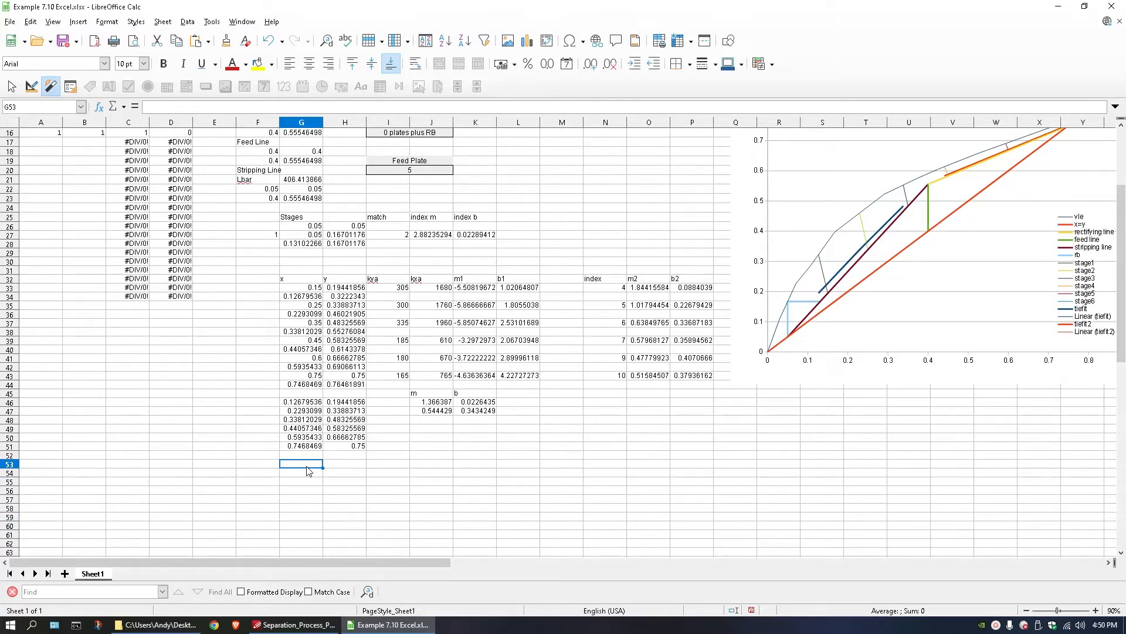
double_click(306, 467)
key(Tab)
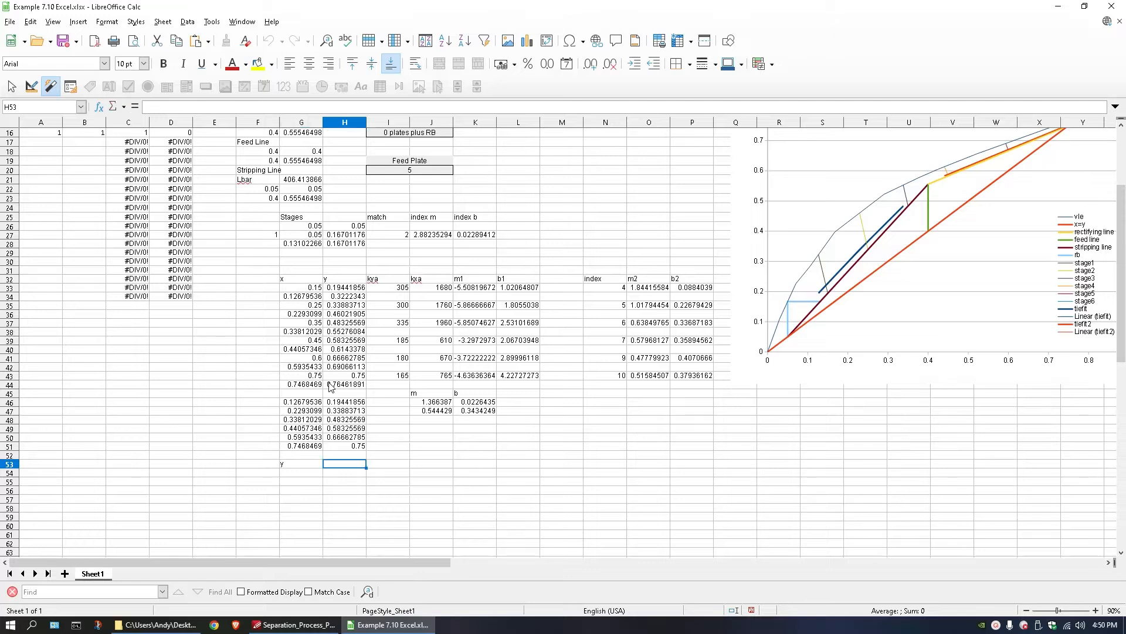
click(297, 470)
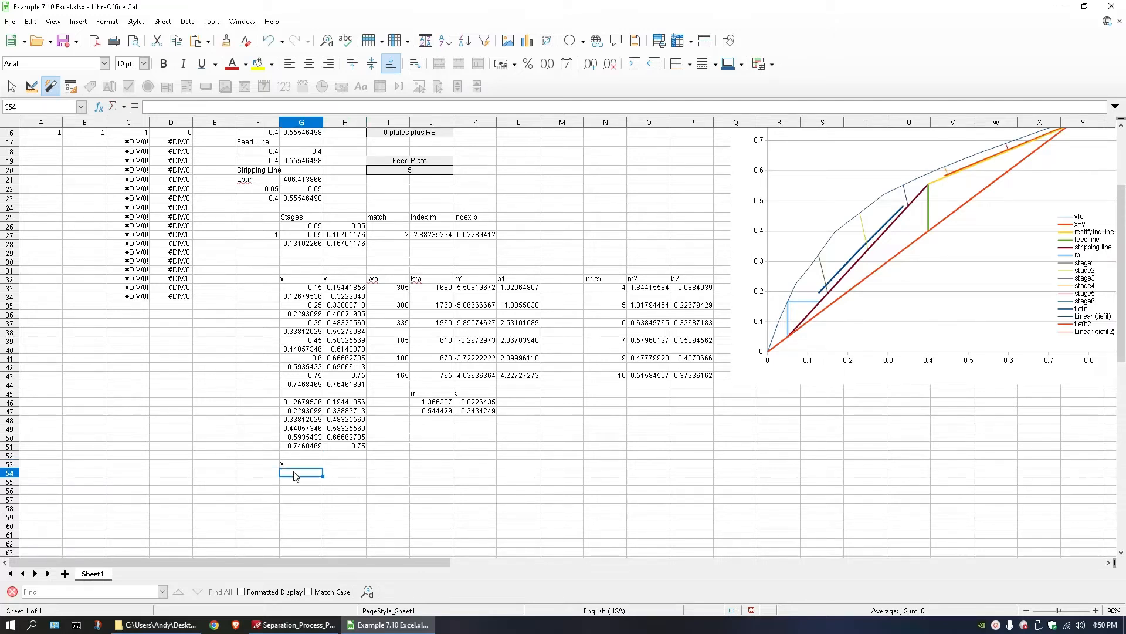
double_click(297, 470)
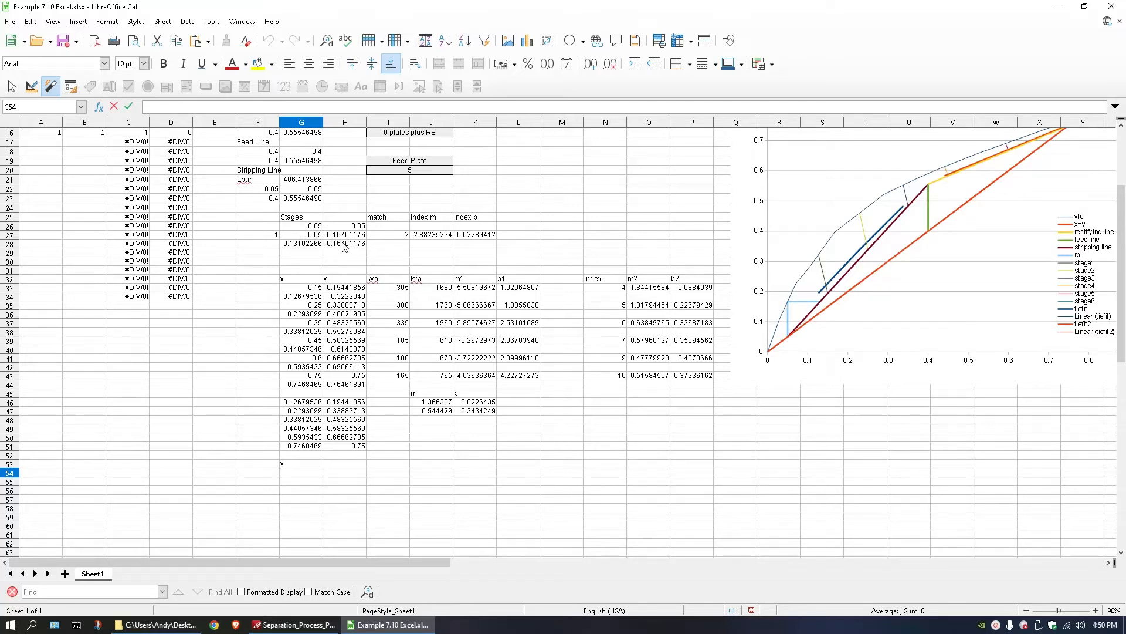
text(=)
click(344, 234)
key(Return)
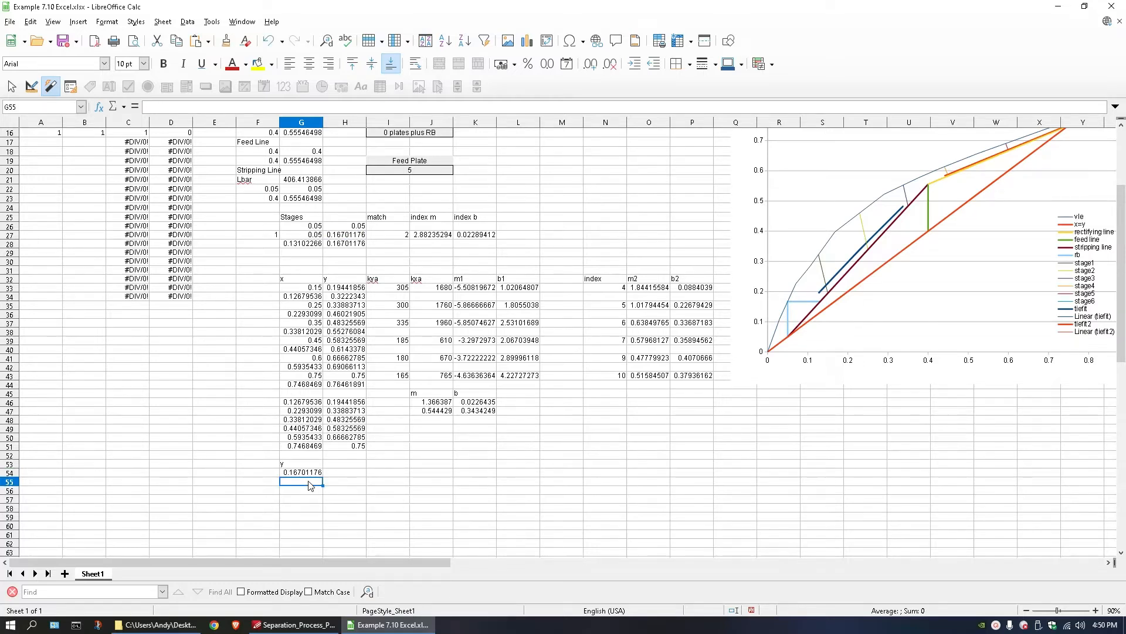
Enter the y-values 0.25, 0.35 and 0.45 in G55 through G57.
double_click(311, 485)
key(Return)
text(.)
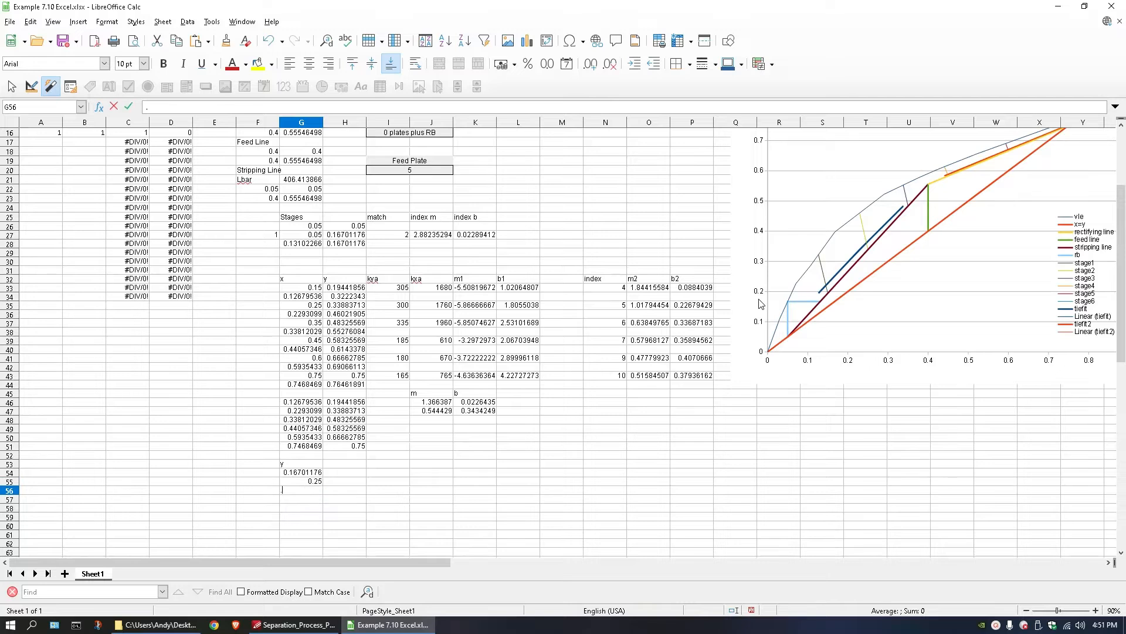
text(35)
key(Return)
text(.45)
key(Return)
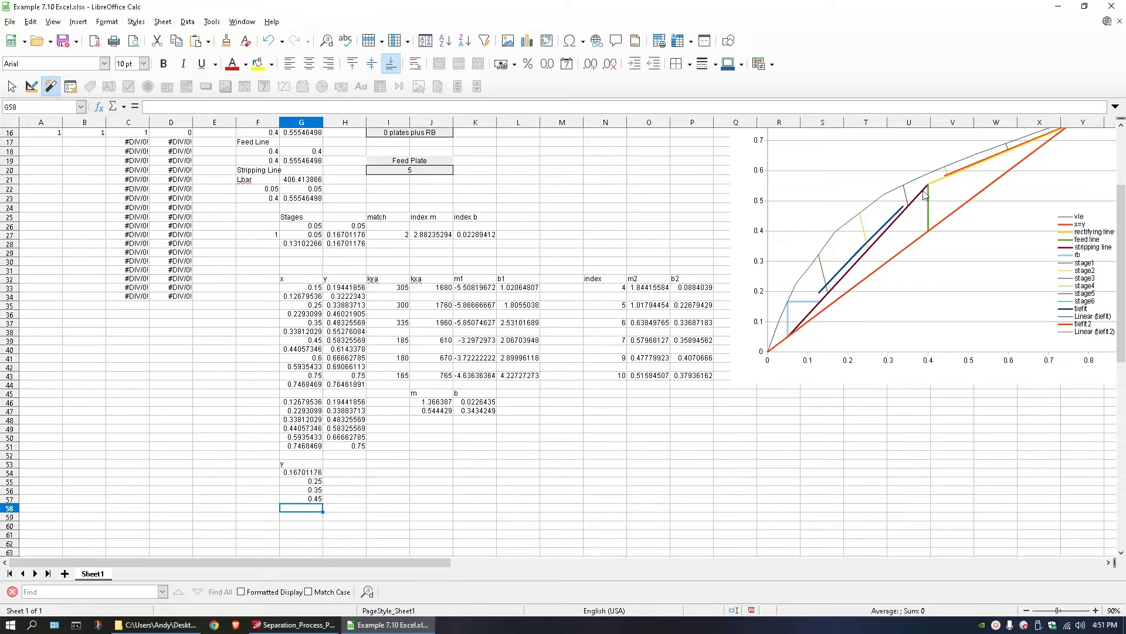
Calculate the tiefit line's y-value at x = 0.4 in L46 with the formula =J46*0.4+K46.
click(518, 406)
double_click(518, 408)
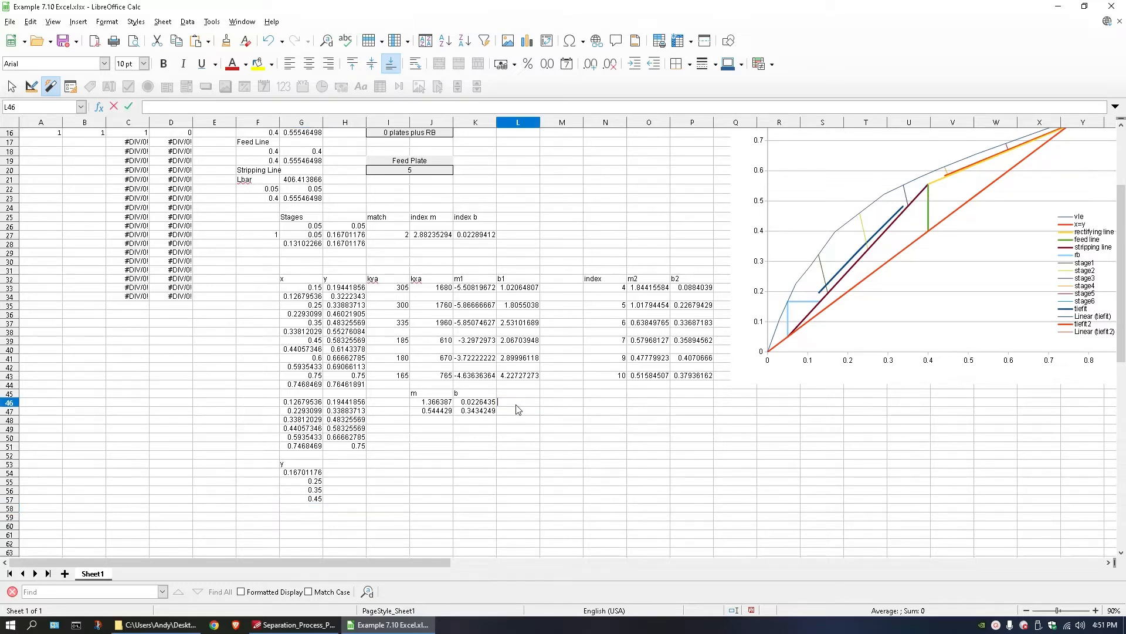
text(=)
click(428, 404)
text(*.4+)
click(485, 403)
key(Return)
Make G58 reference the calculated feed value in L46.
click(516, 402)
double_click(300, 510)
text(=)
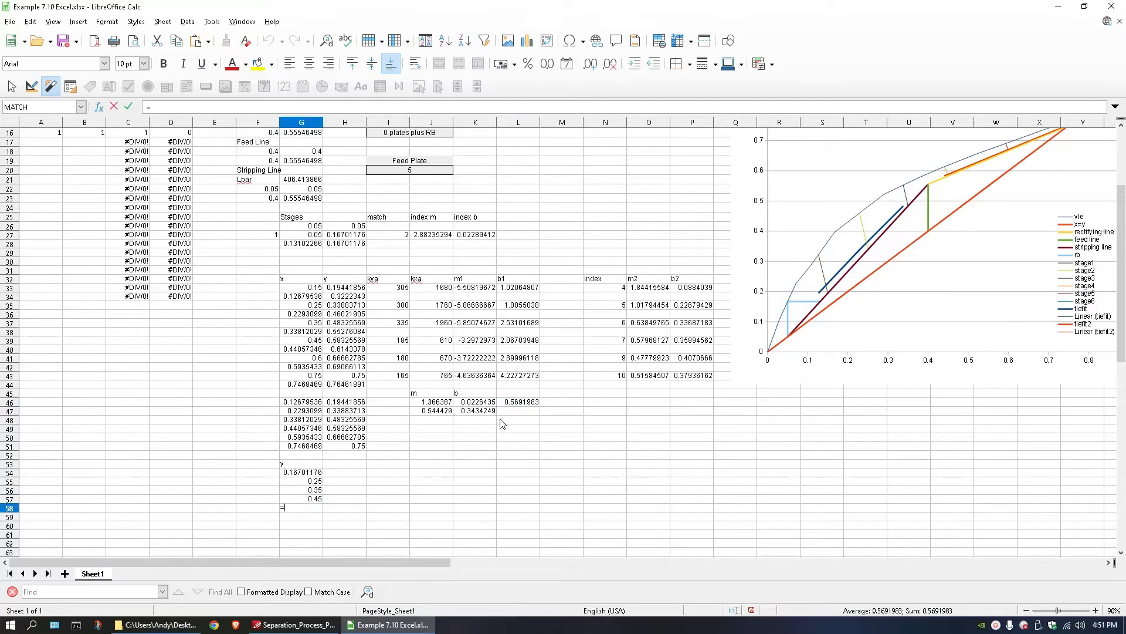
click(504, 403)
key(Return)
Label L45 as feed value and copy the L46 formula down to L47.
double_click(515, 394)
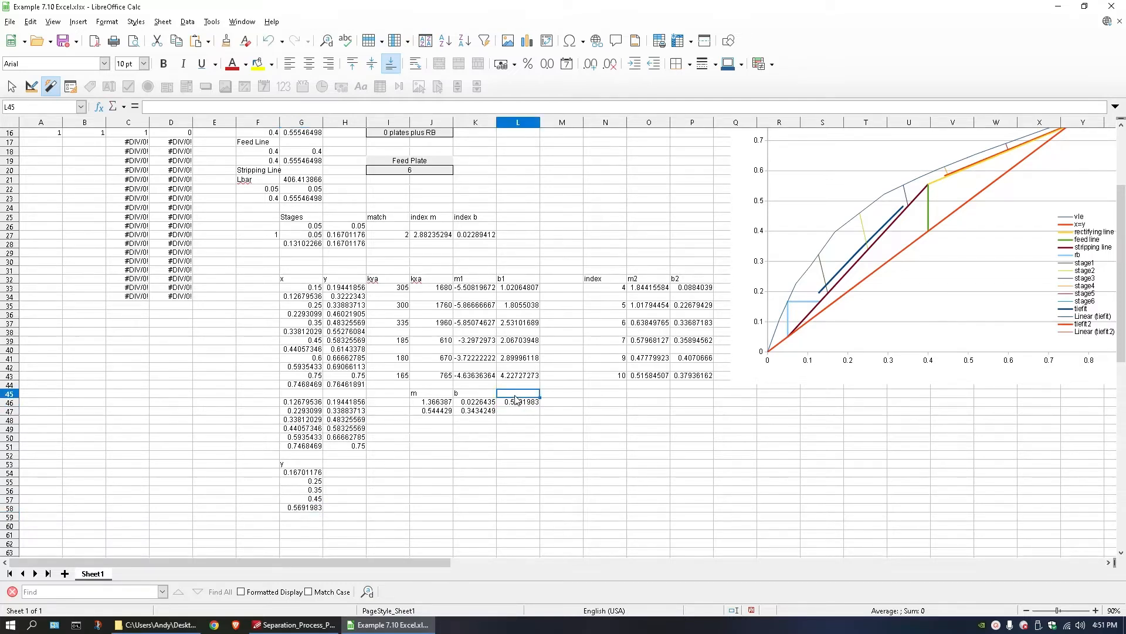
text(feed value)
key(Return)
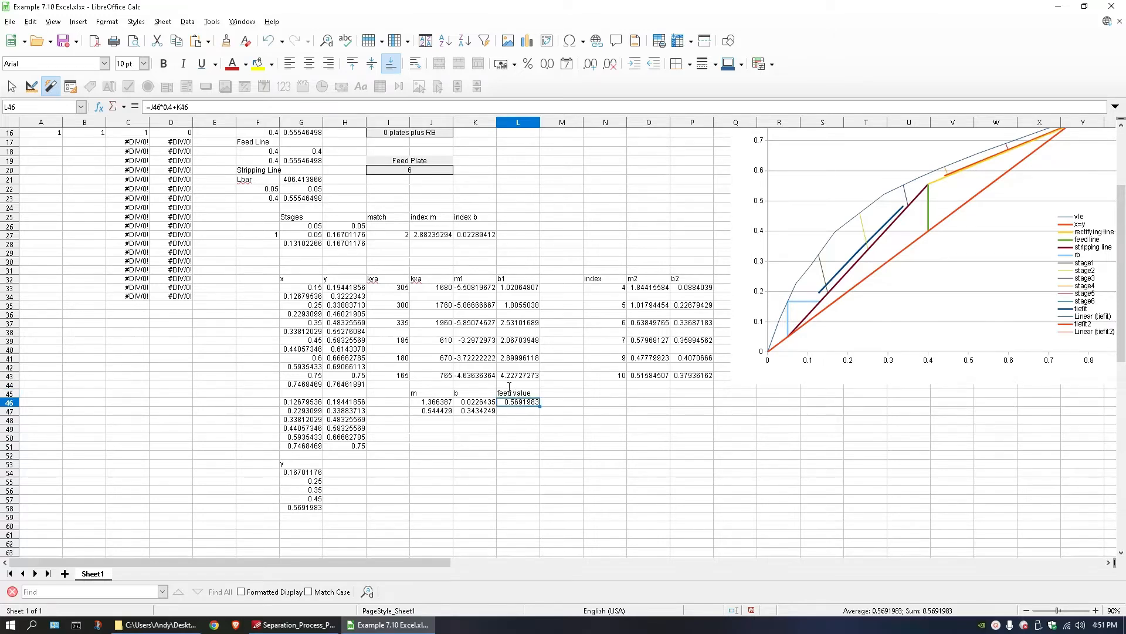
click(522, 409)
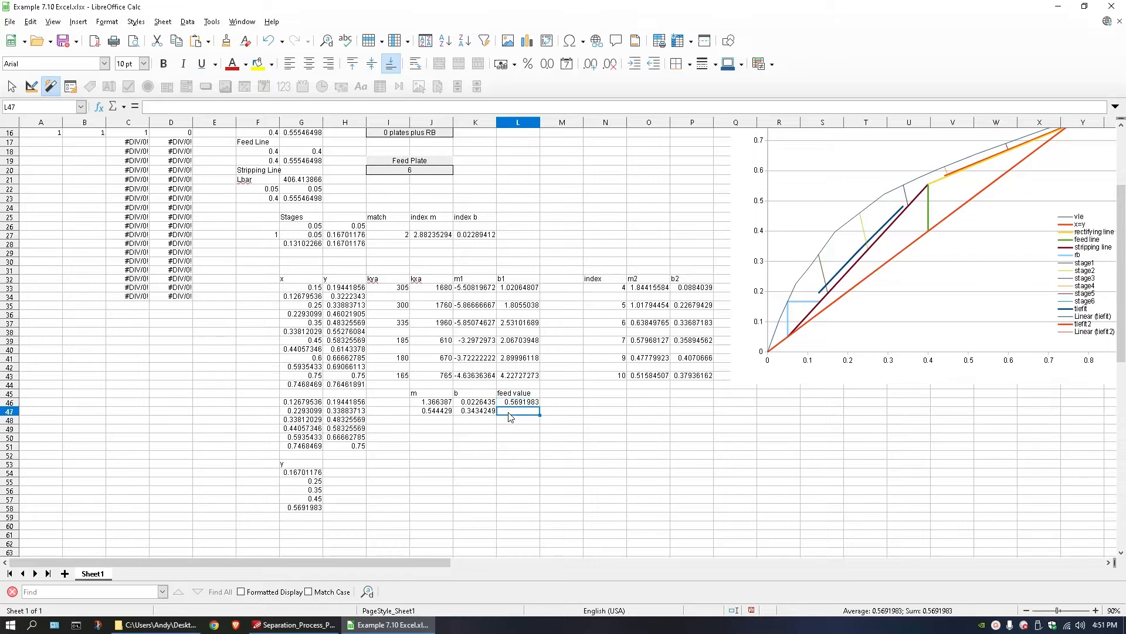
click(519, 402)
drag(540, 406, 535, 415)
click(261, 492)
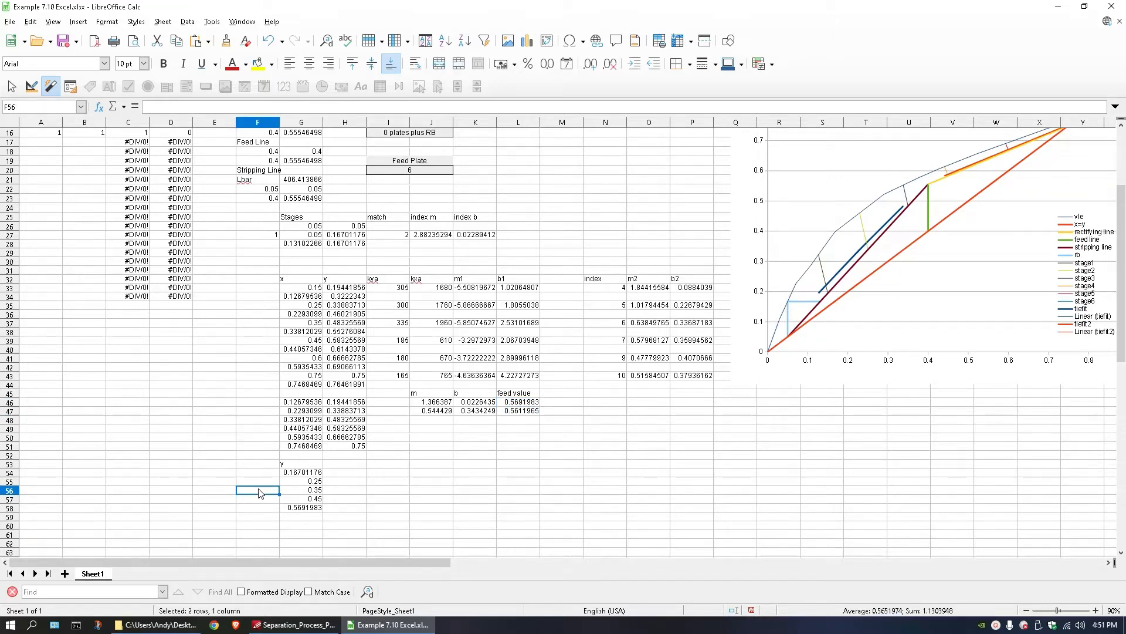
Start the rectifying-section y-values in G60 with a reference to the feed value in L47.
click(295, 527)
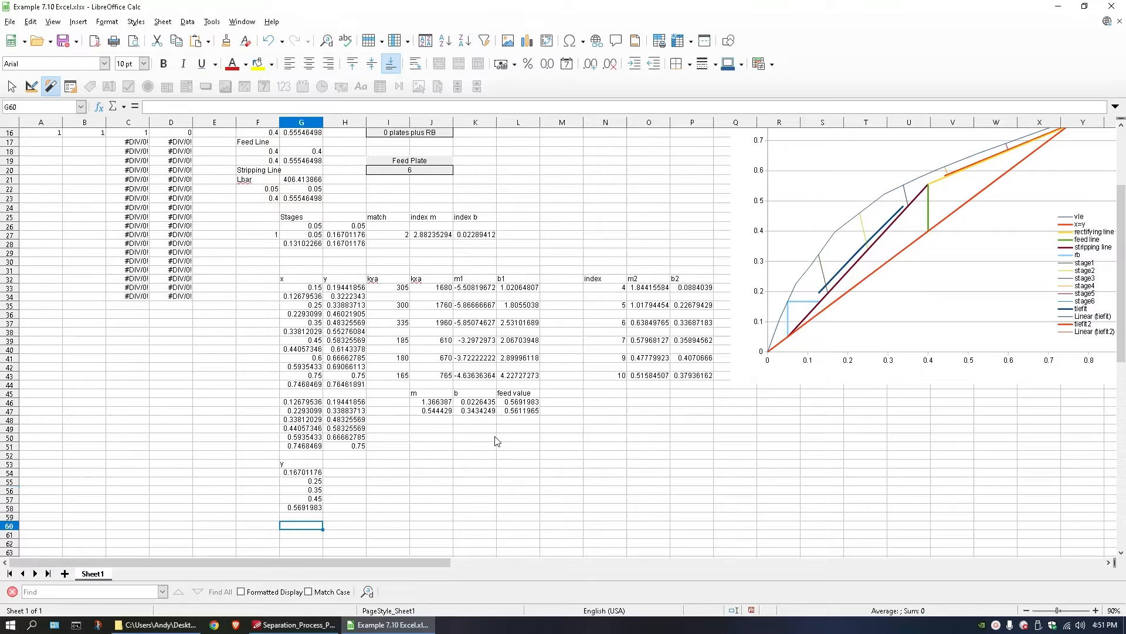
text(=)
click(519, 411)
key(Return)
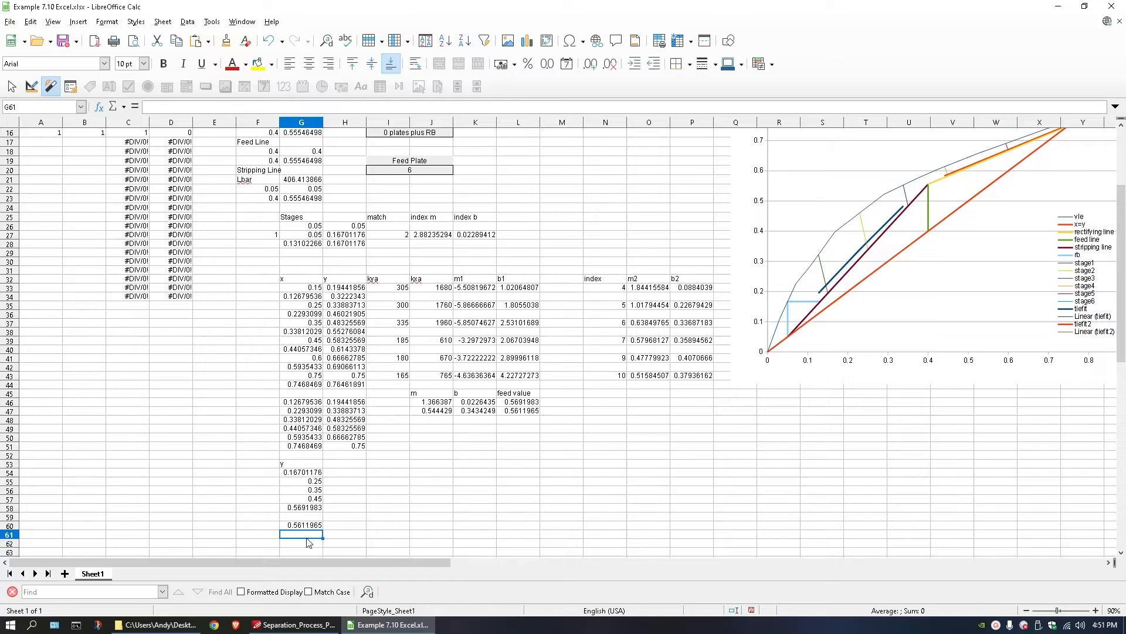
Enter the y-values 0.6, 0.65, 0.7 and 0.75 in G61 through G64.
text(0.6)
key(Return)
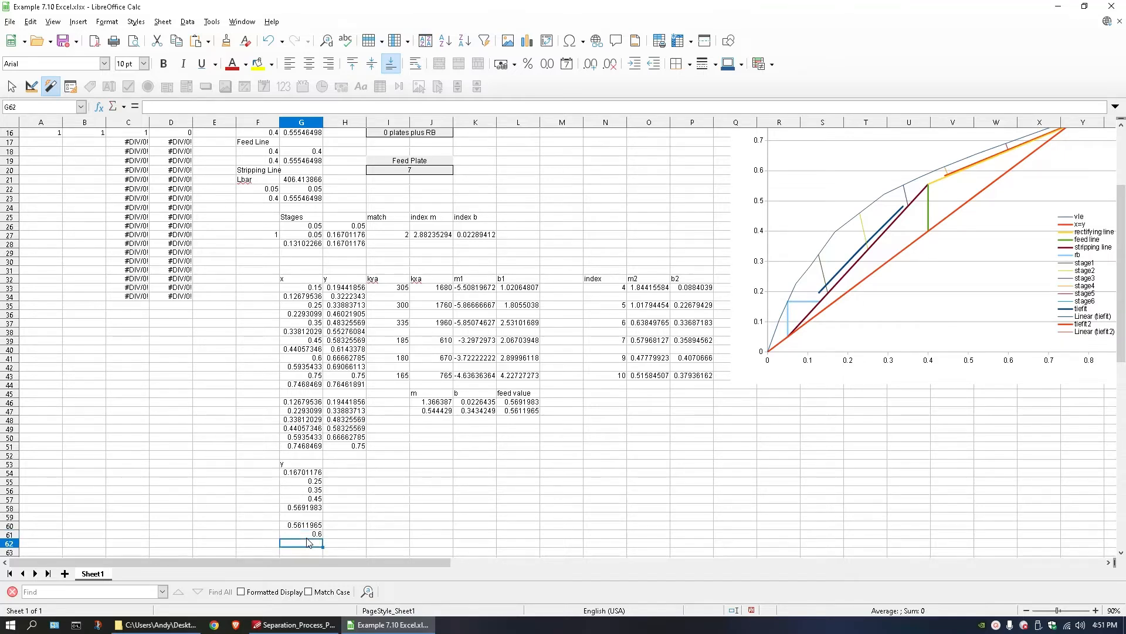
text(.65)
key(Return)
text(.7)
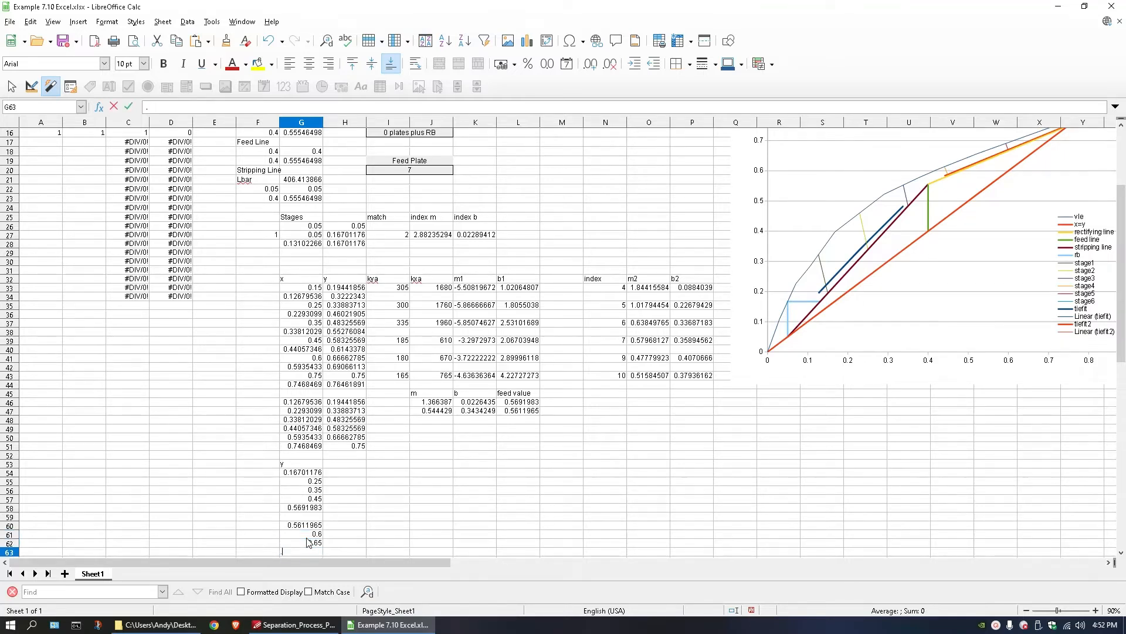
key(Return)
text(.75)
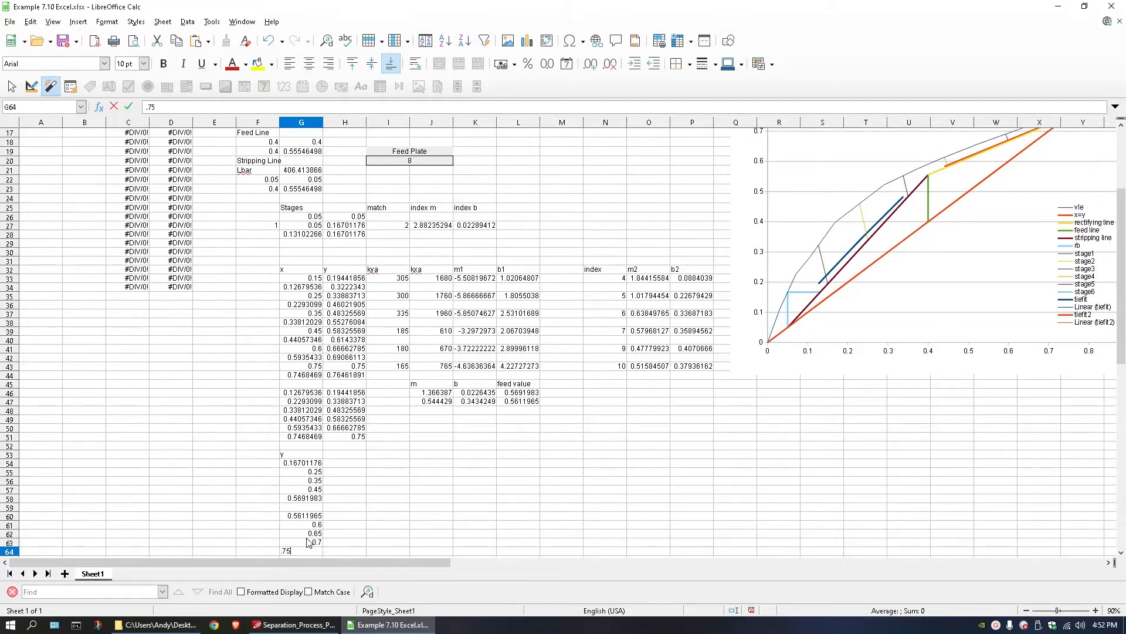
key(Return)
Label H53 as x (OL), beside the y column heading.
click(345, 446)
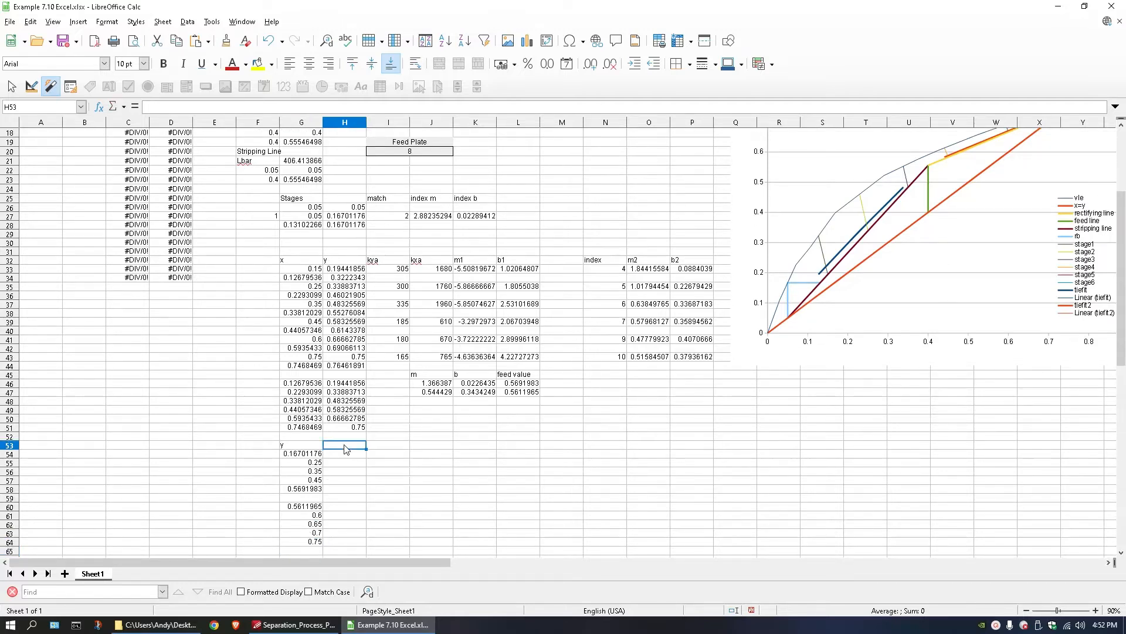
text(x (OL)
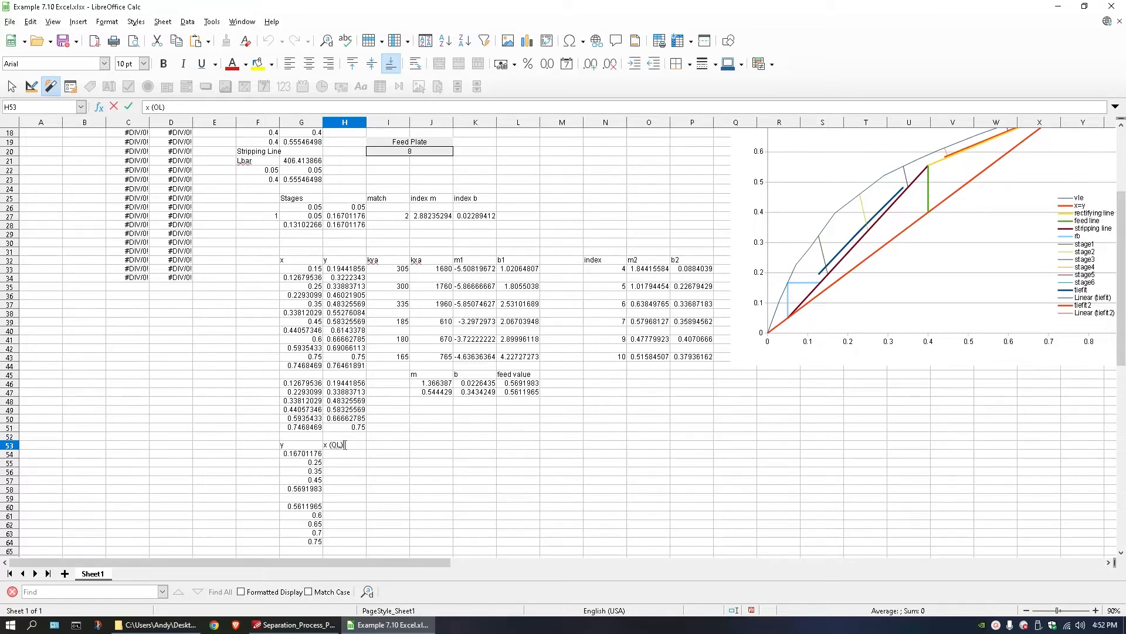
key(Return)
Enter the placeholder operating-line formula =(G54-b)/(m) in H54.
scroll(772, 434, down, 6)
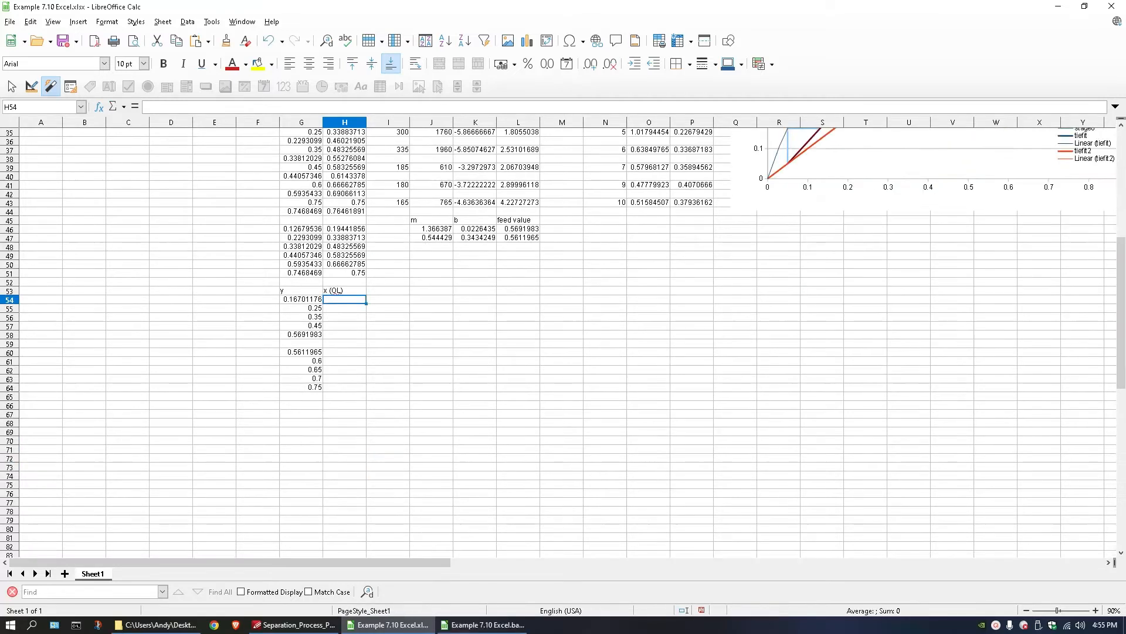
scroll(772, 434, up, 4)
scroll(772, 434, up, 6)
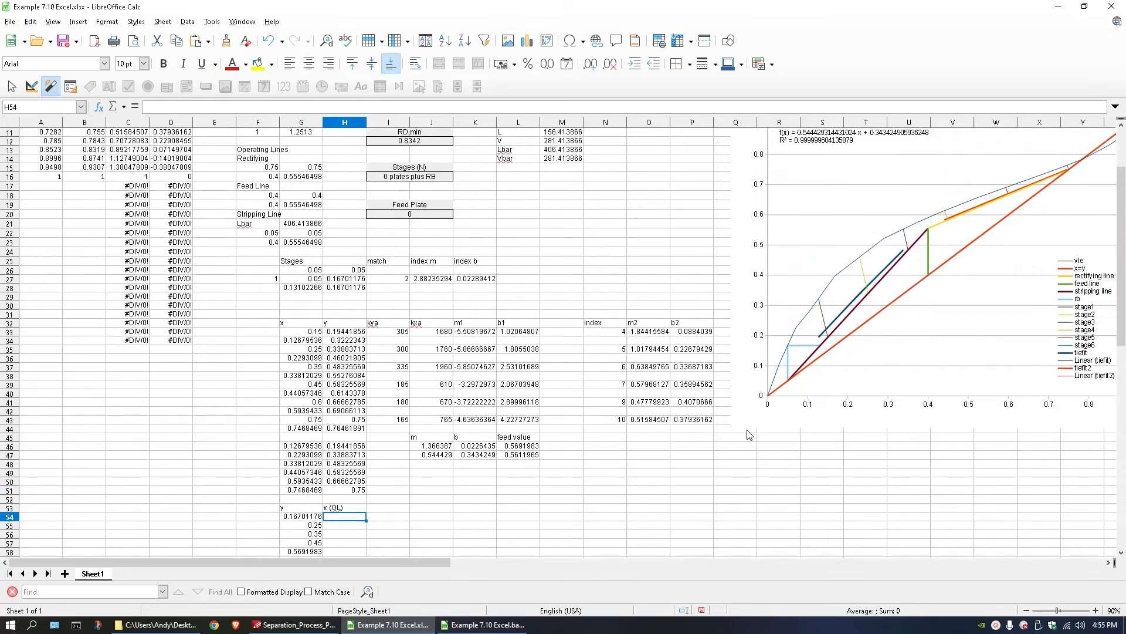
scroll(728, 436, down, 3)
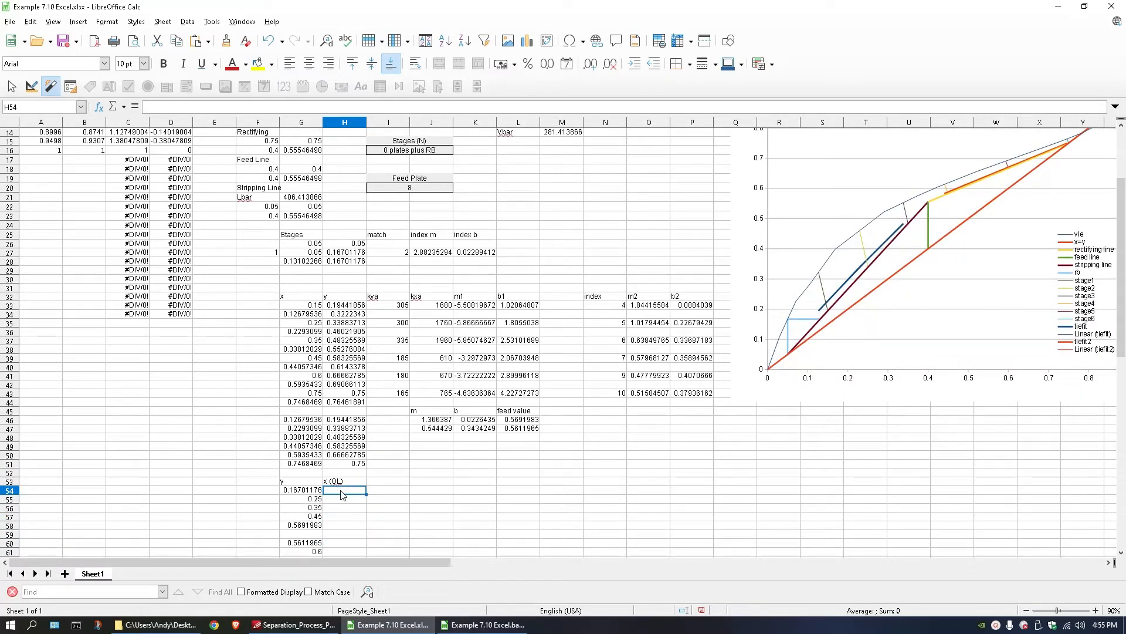
text(=()
click(311, 491)
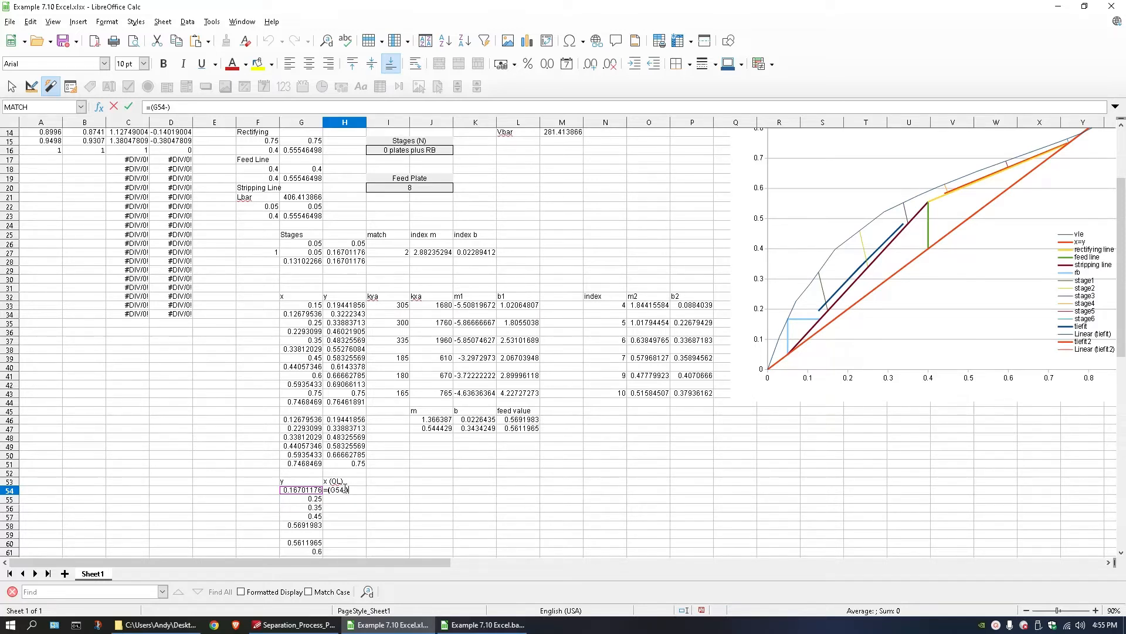
text(b)
text(MATCH()
key(BackSpace)
key(BackSpace)
key(BackSpace)
key(BackSpace)
key(BackSpace)
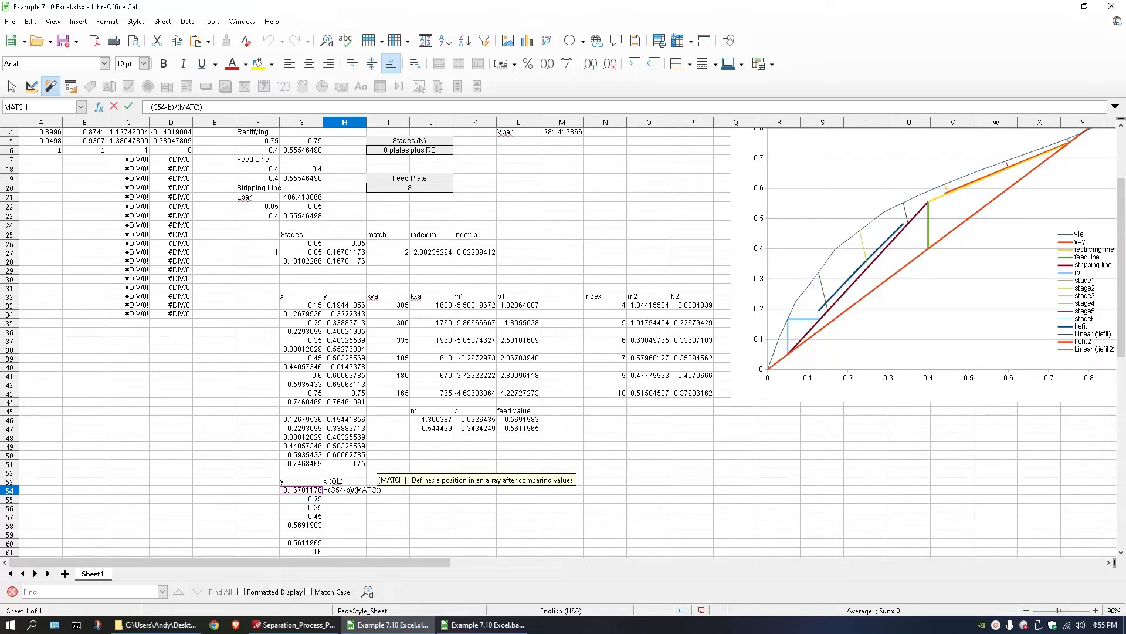
key(BackSpace)
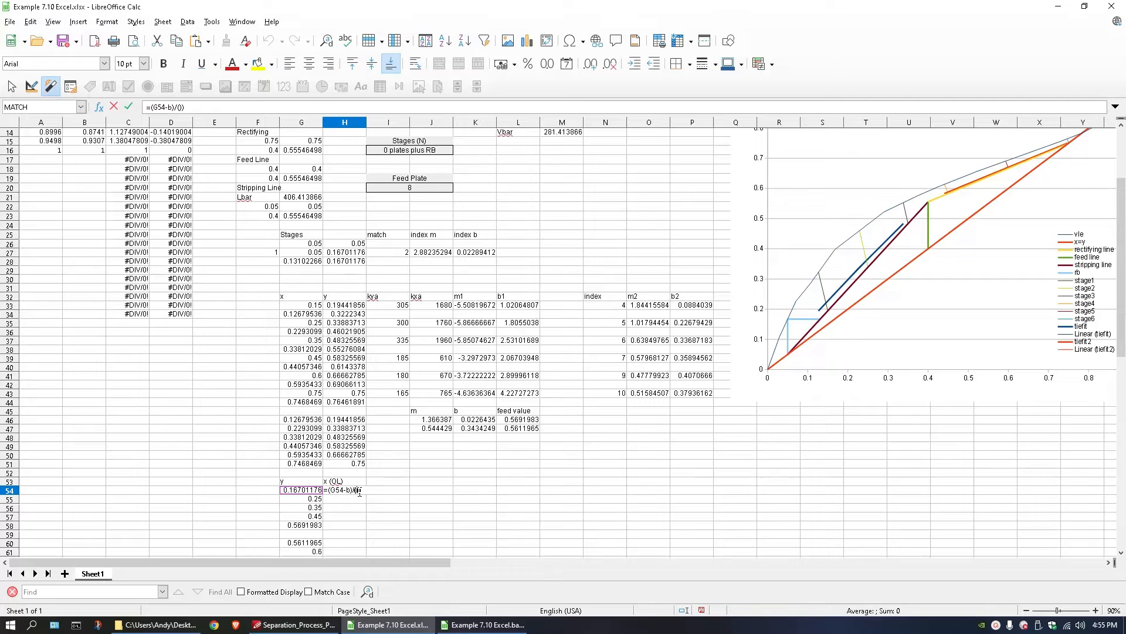
text(m)
key(Return)
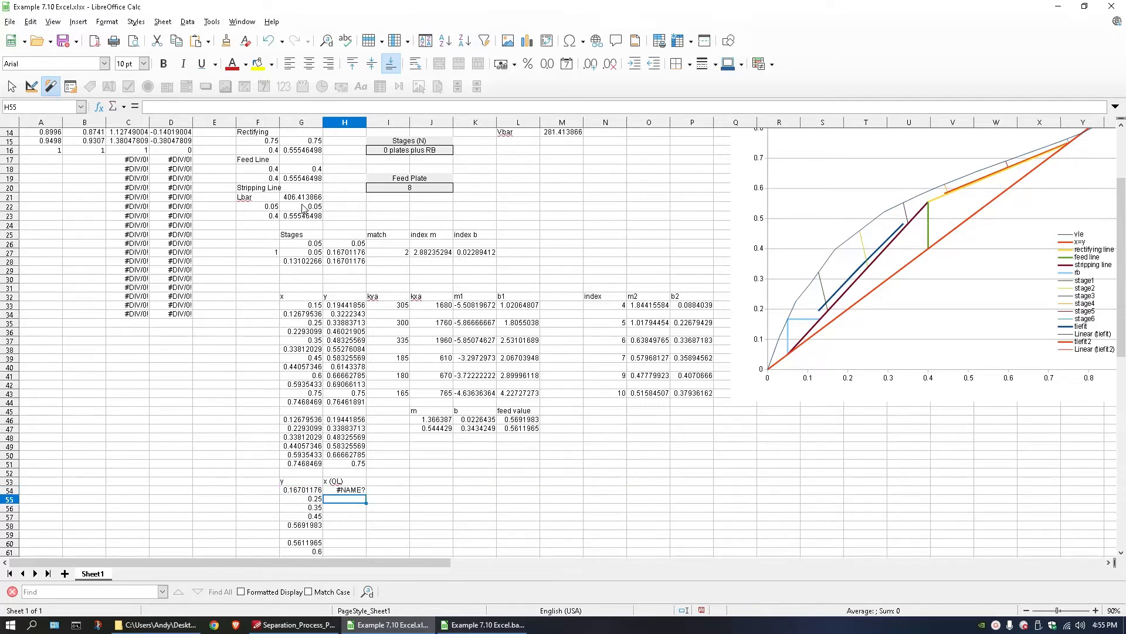
Replace the b placeholder in H54 with the stripping-line intercept term from G23, making the numerator (G54+$G$7*$G$4/($G$21-$G$7)).
double_click(314, 218)
click(374, 216)
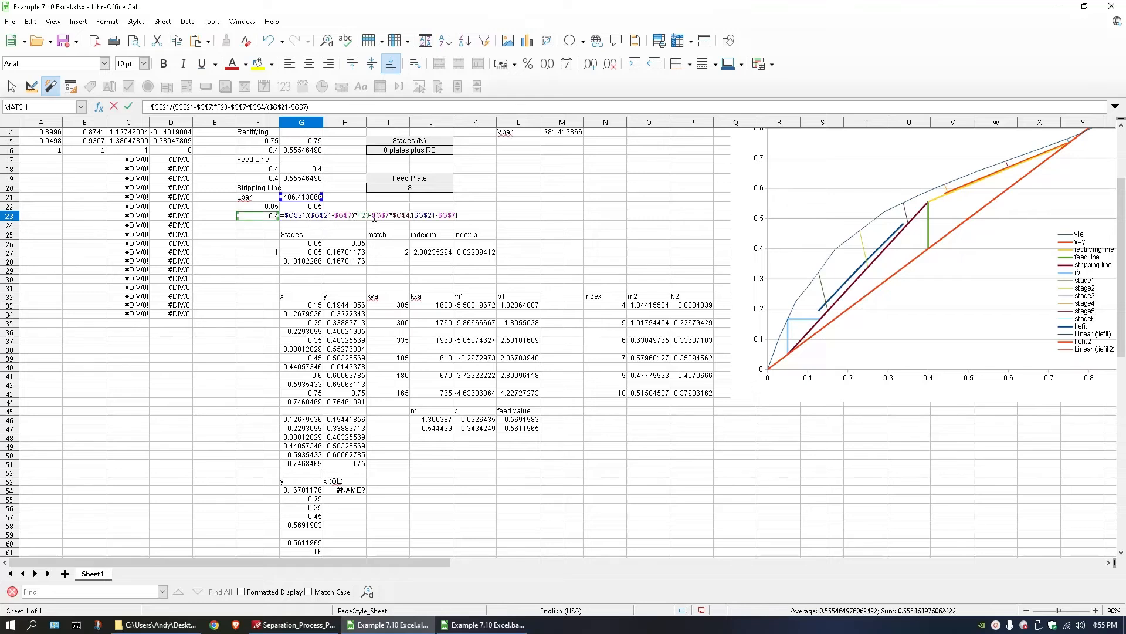
drag(373, 216, 460, 214)
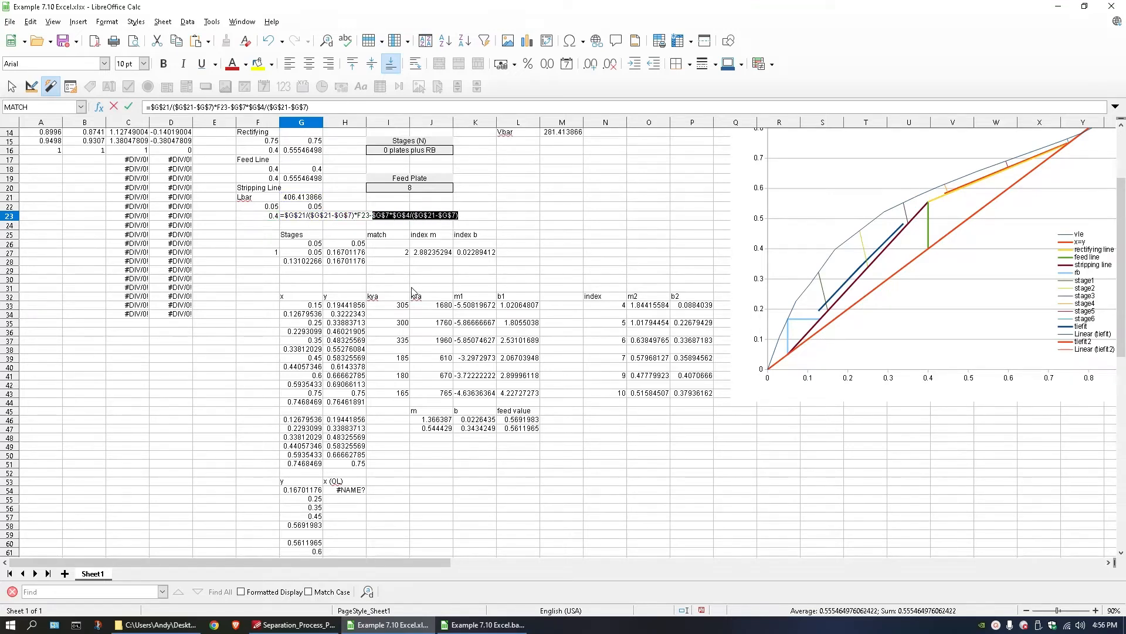
key(Escape)
double_click(333, 491)
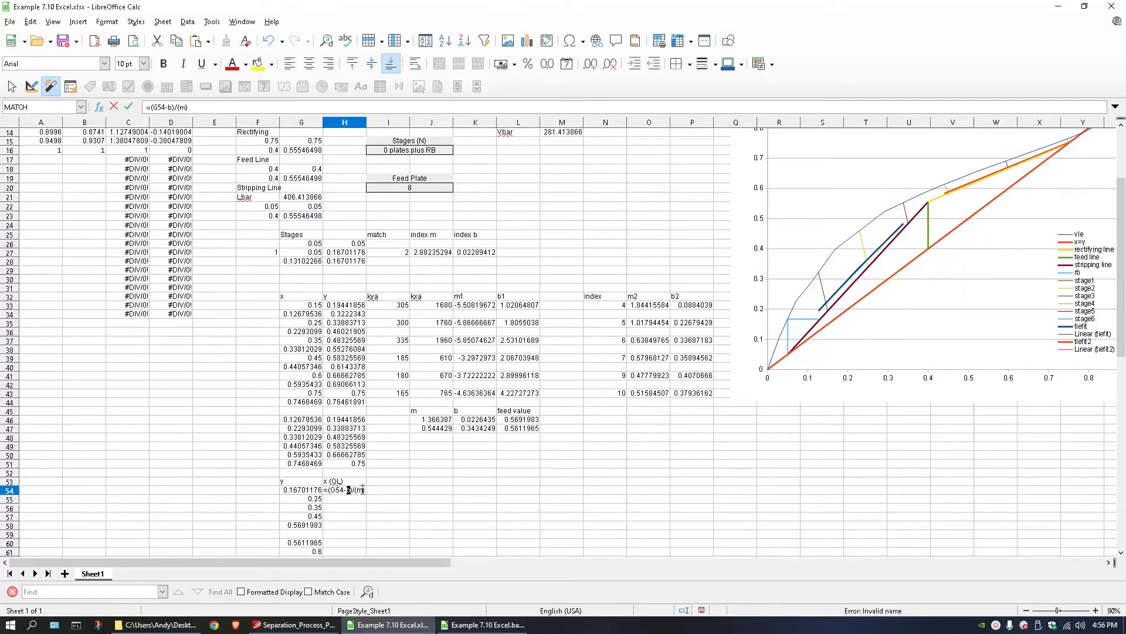
key(BackSpace)
key(BackSpace)
text(+$G$7*$G$4/($G$21-$G$7))
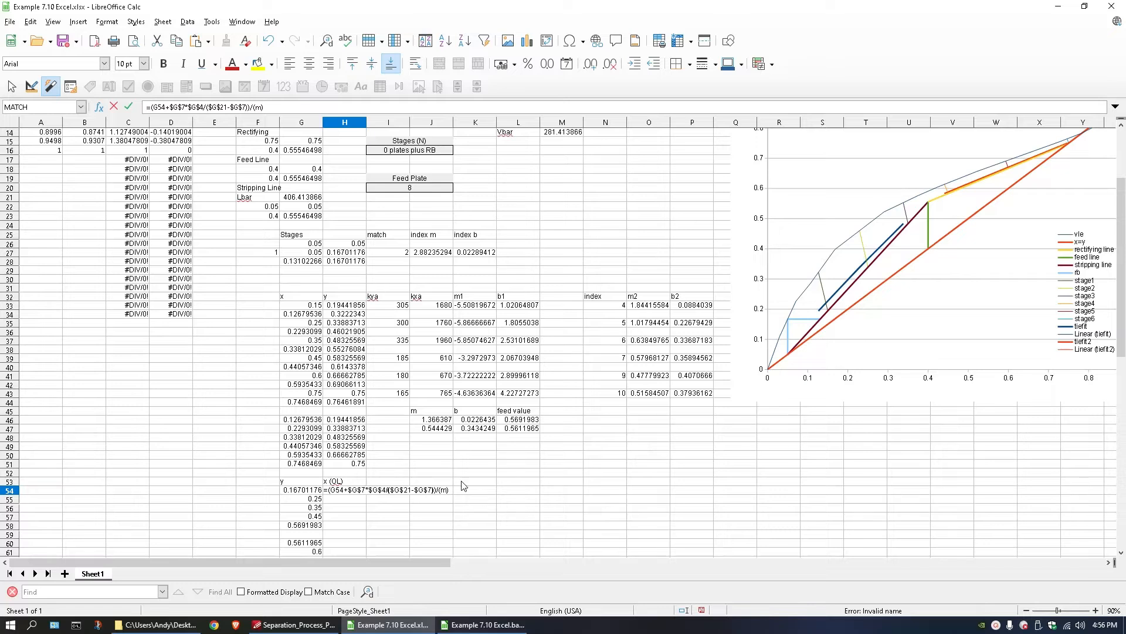
key(Return)
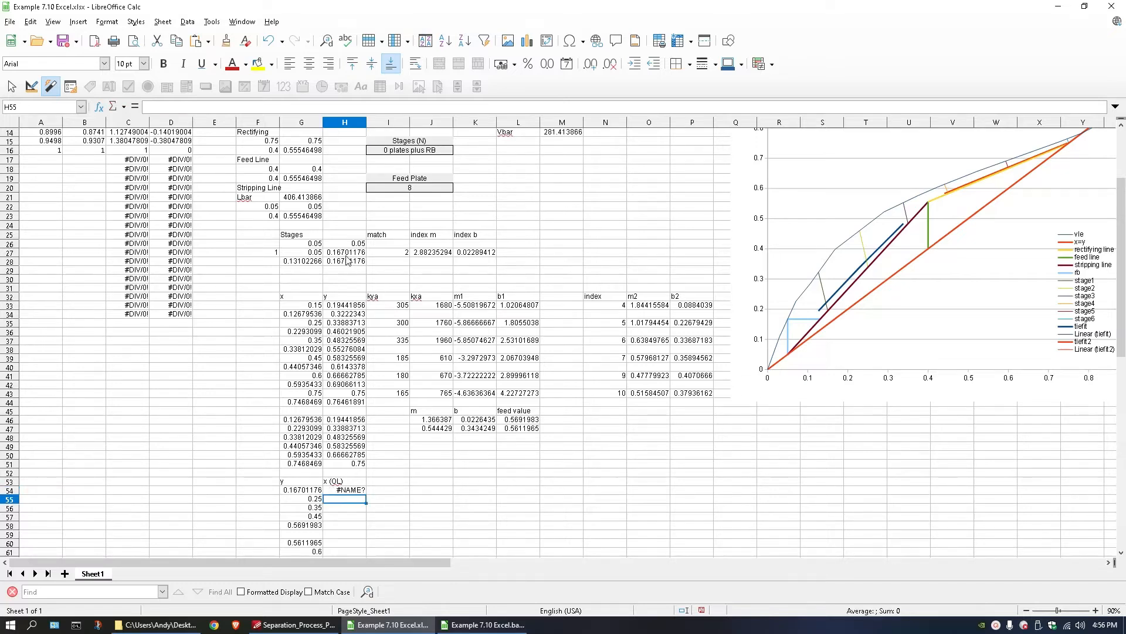
Replace the m placeholder in H54 with the stripping-line slope $G$21/($G$21-$G$7) from G23, and fill the formula down to H58.
click(301, 216)
double_click(286, 216)
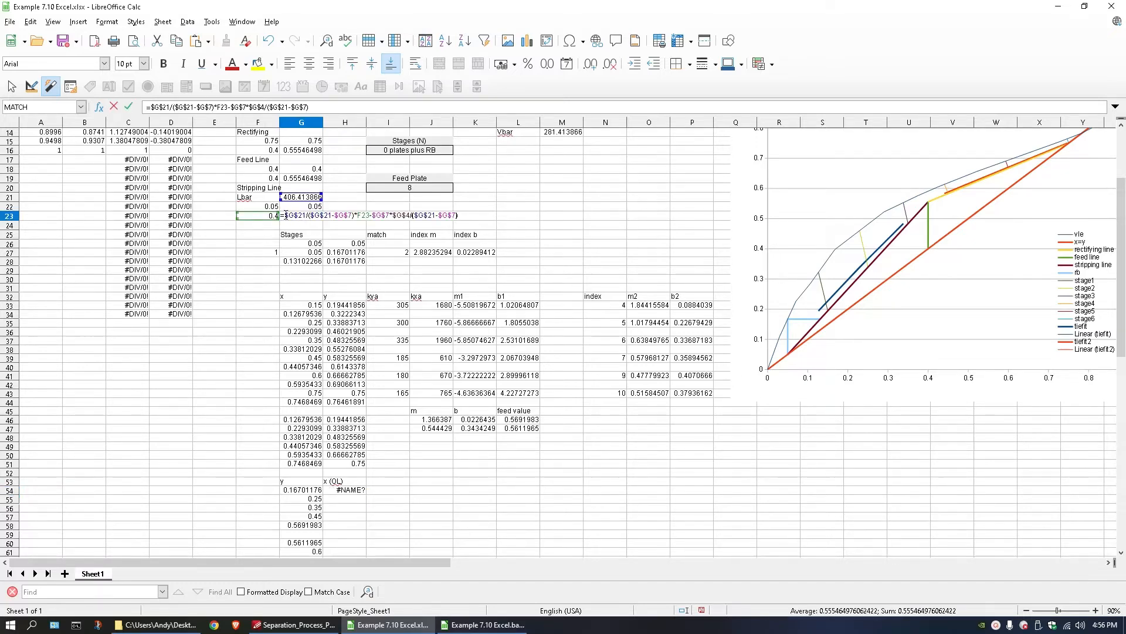
drag(286, 216, 355, 215)
key(ctrl+c)
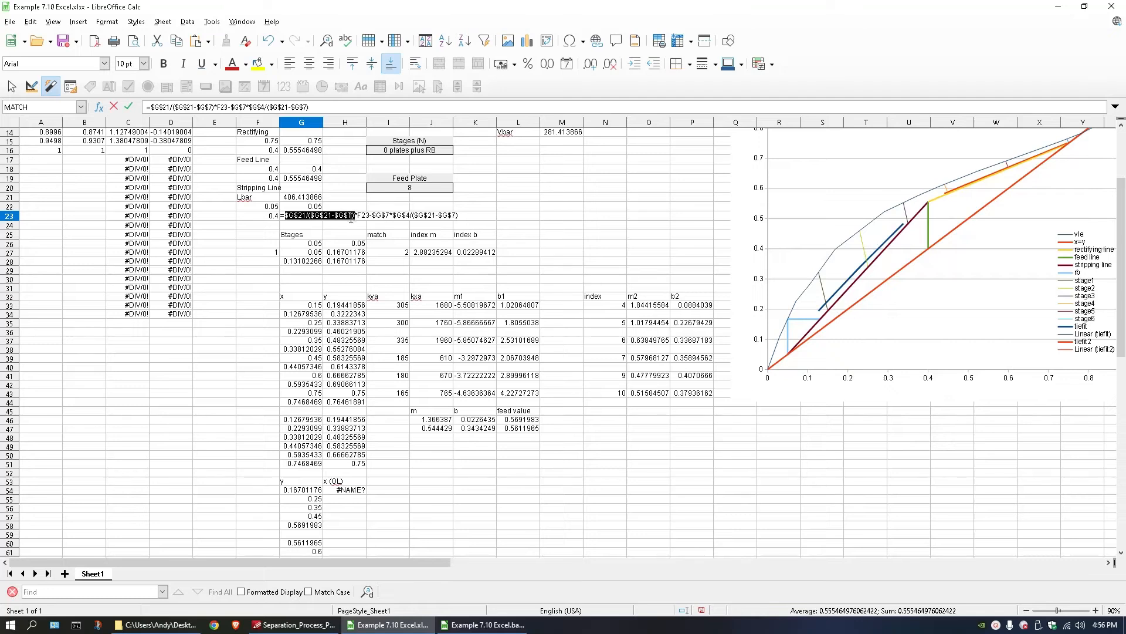
key(Escape)
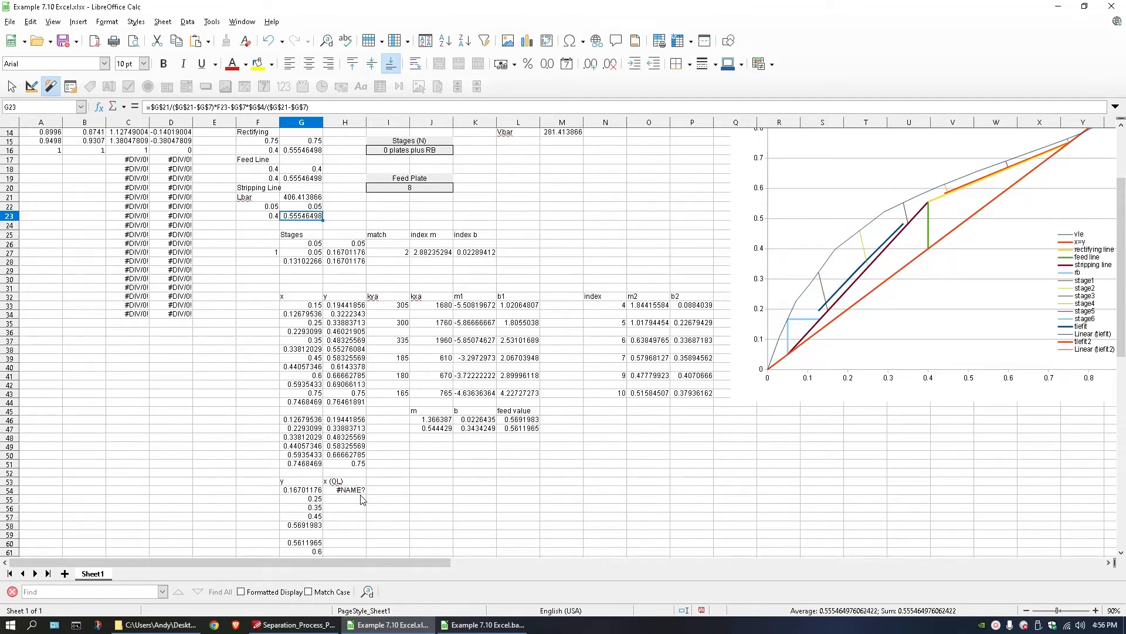
click(361, 492)
double_click(360, 492)
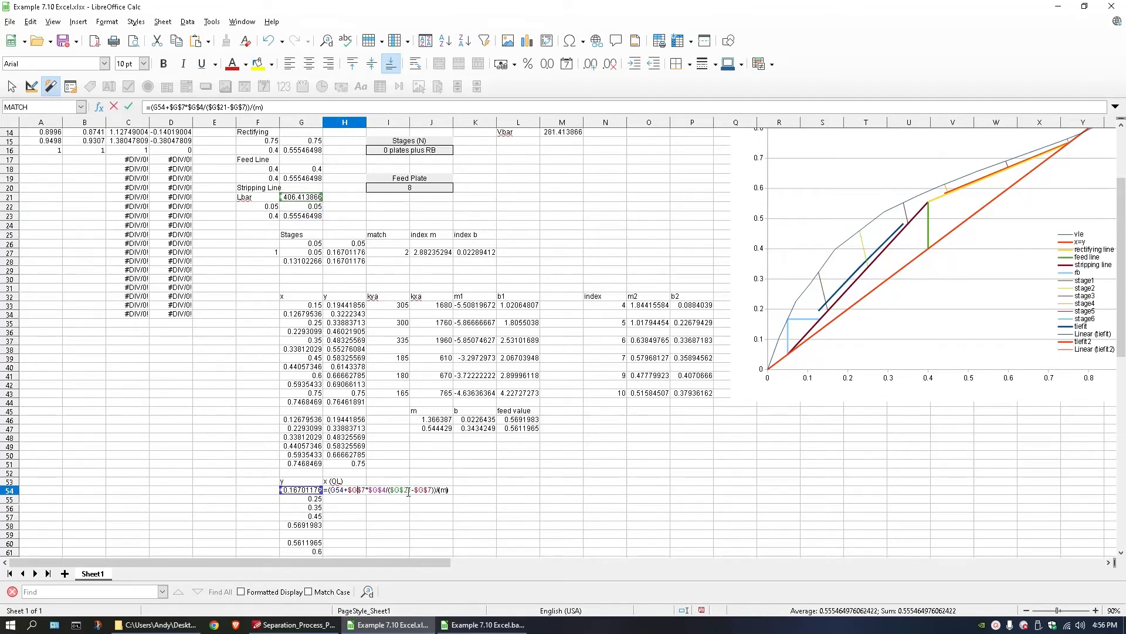
double_click(444, 491)
key(ctrl+v)
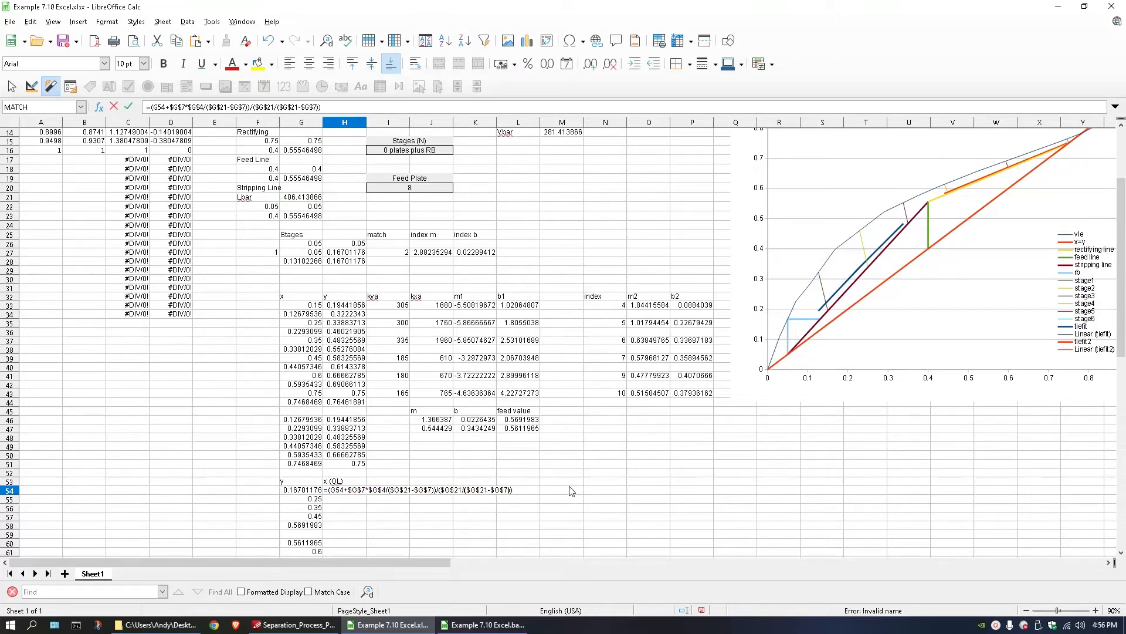
key(Return)
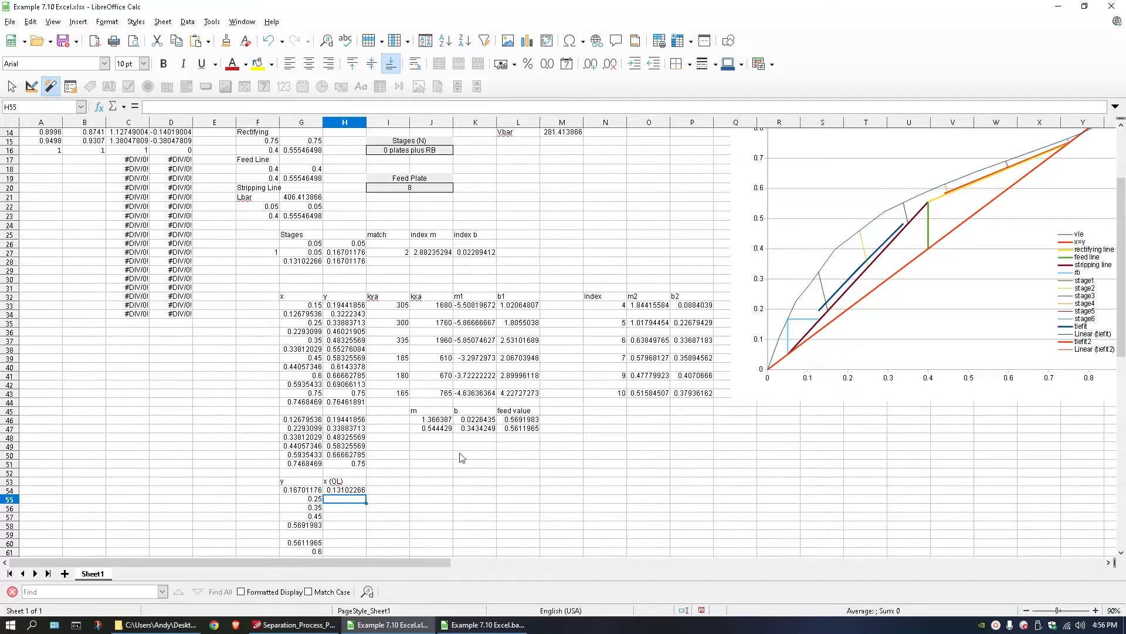
click(345, 490)
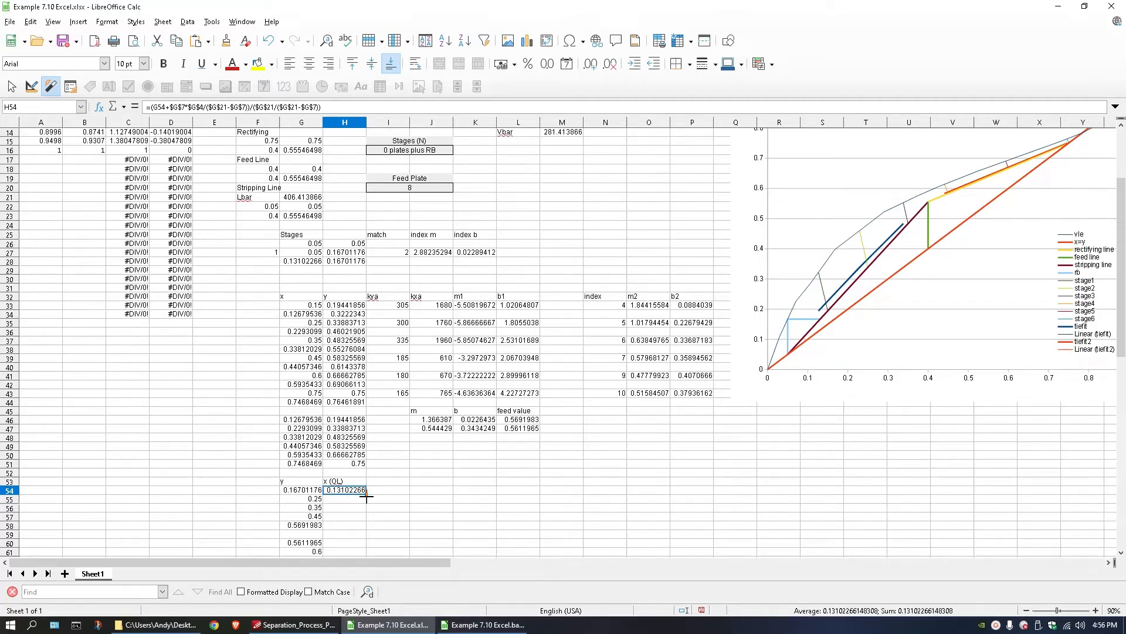
mouse_move(366, 494)
mouse_down()
mouse_move(363, 546)
mouse_move(363, 493)
mouse_up()
Enter the placeholder rectifying-section operating-line formula =(G60-b)/(m) in H60.
click(353, 508)
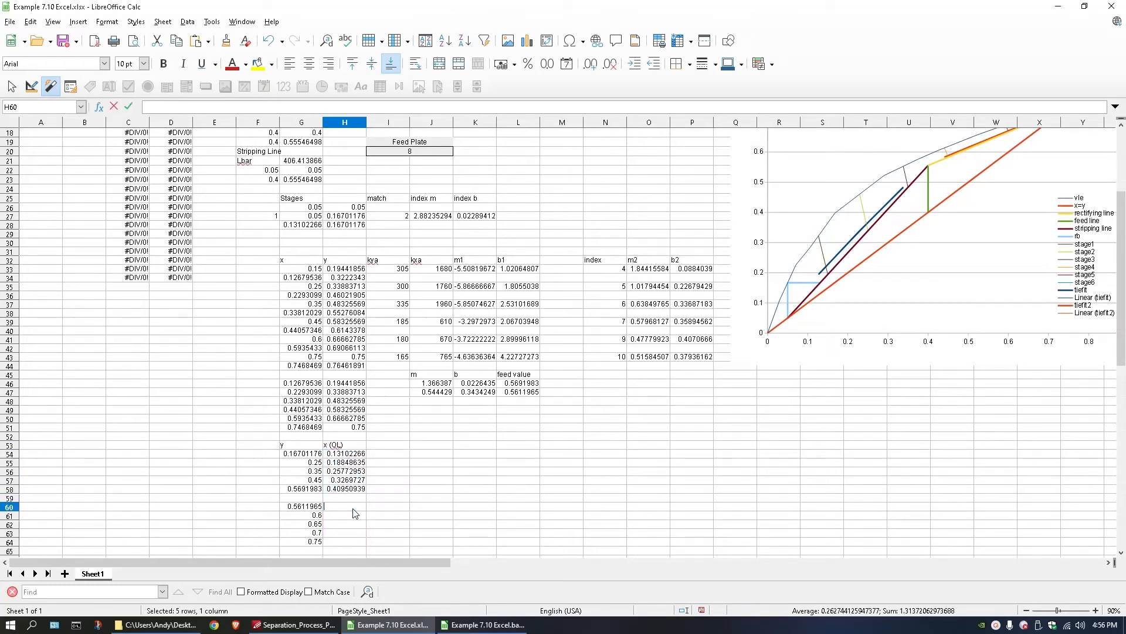
text(=)
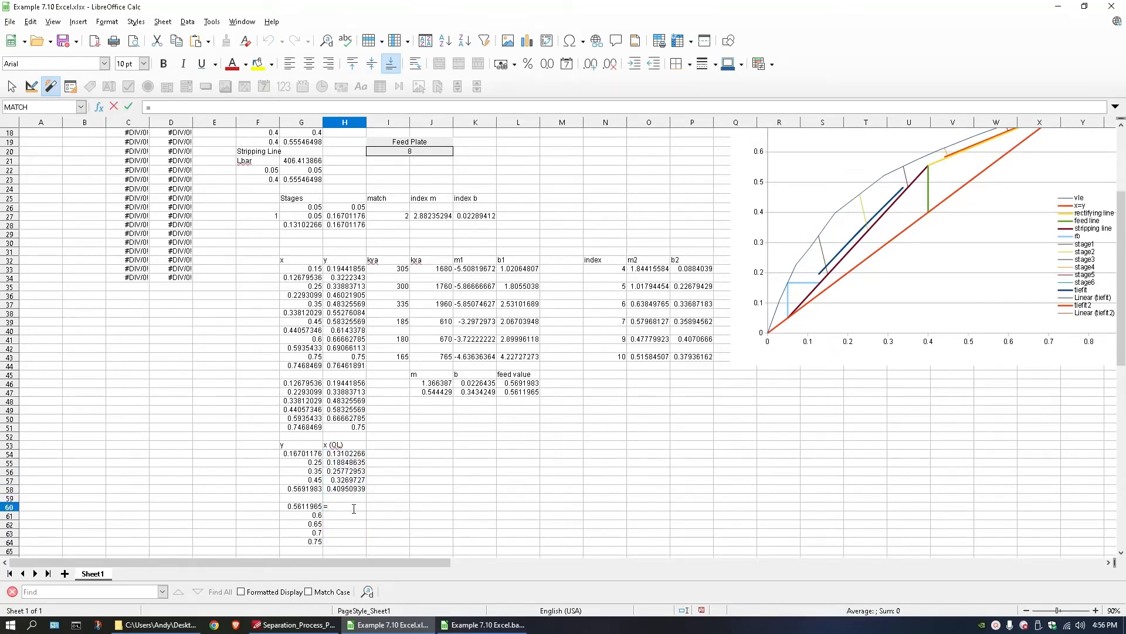
click(309, 510)
click(329, 506)
text((G60-b)
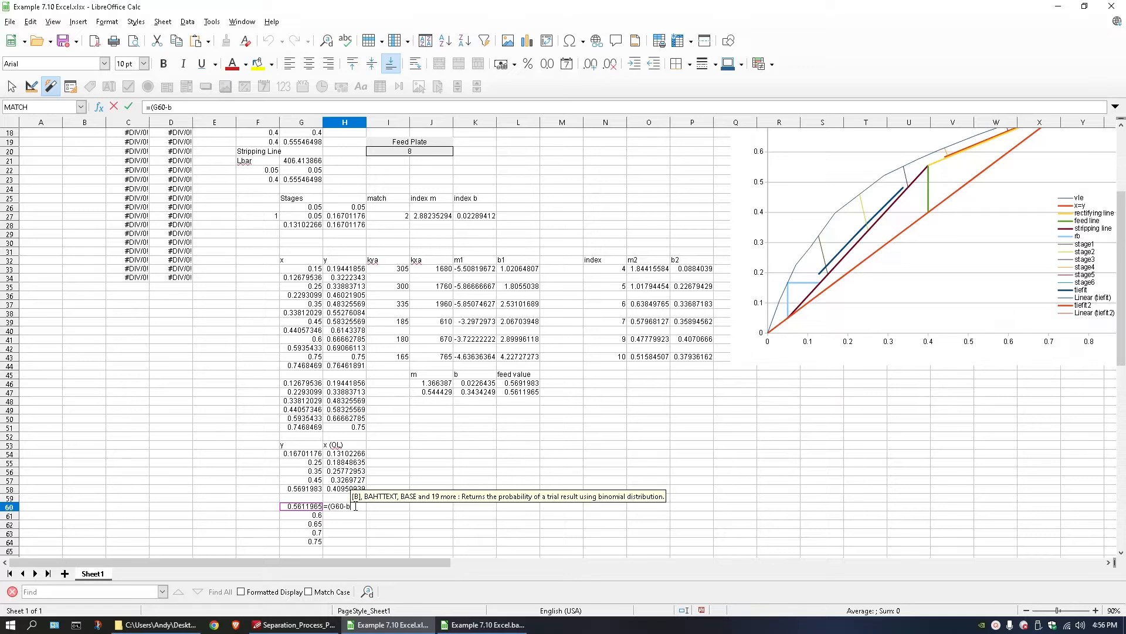
text())
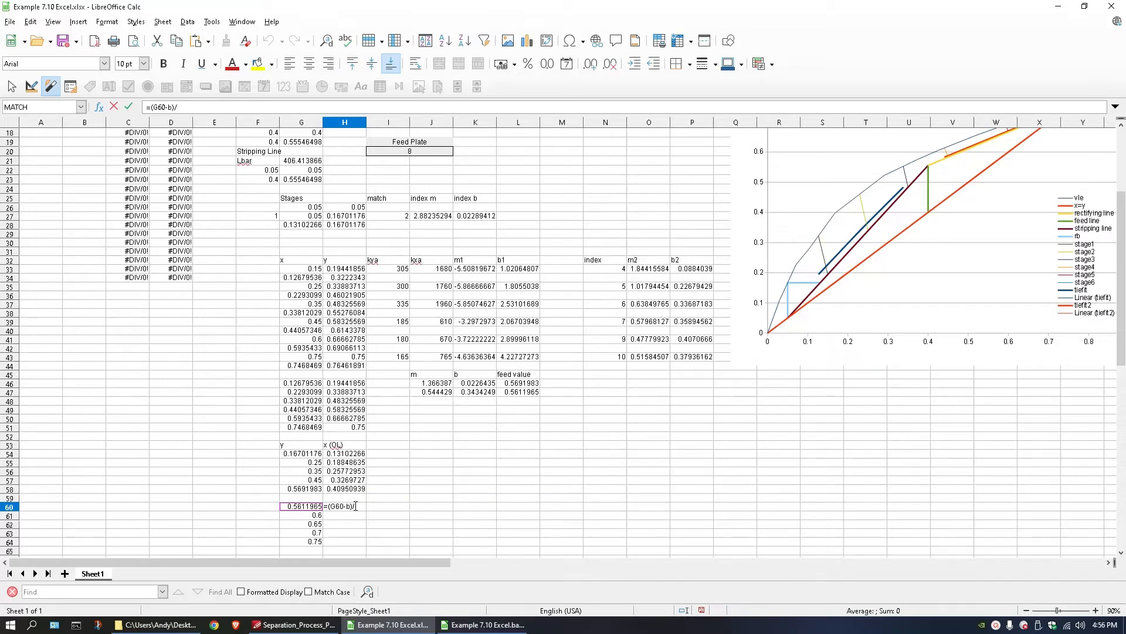
text(/(m))
click(382, 489)
key(BackSpace)
key(Return)
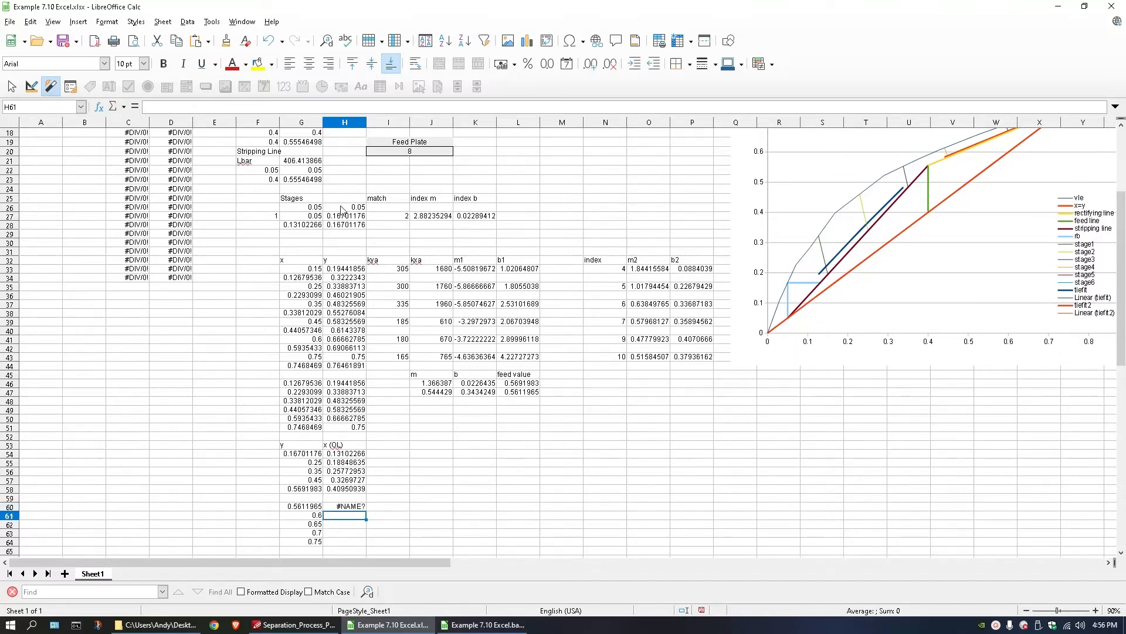
Replace the b placeholder in H60 with the rectifying-line intercept term $G$3/($G$11+1) copied from G16.
scroll(332, 227, up, 3)
click(304, 223)
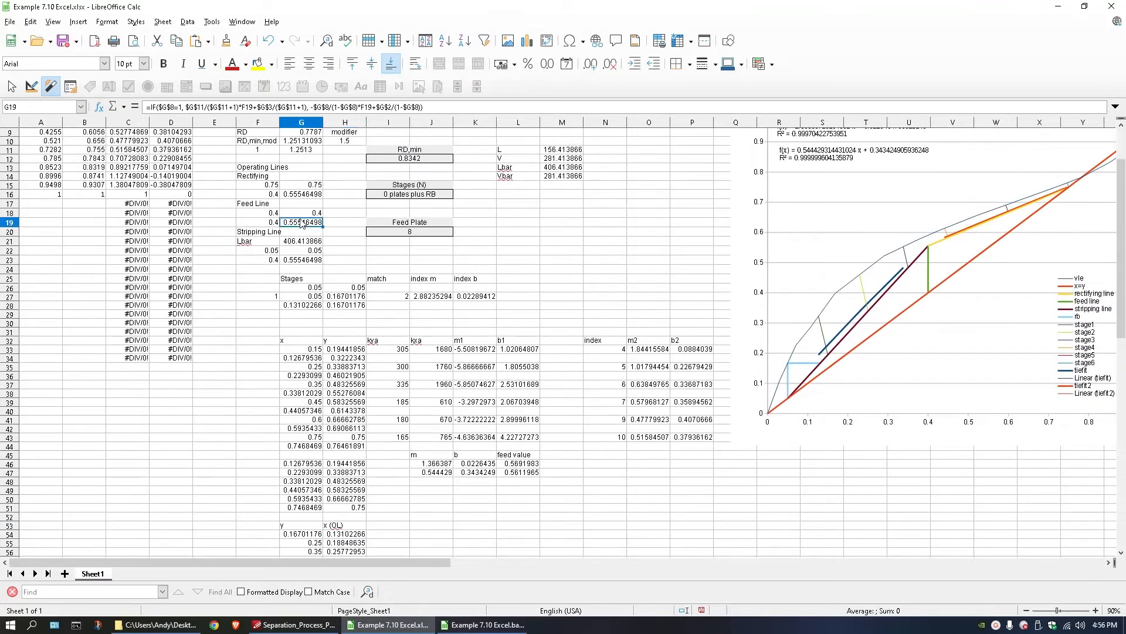
click(305, 196)
double_click(307, 198)
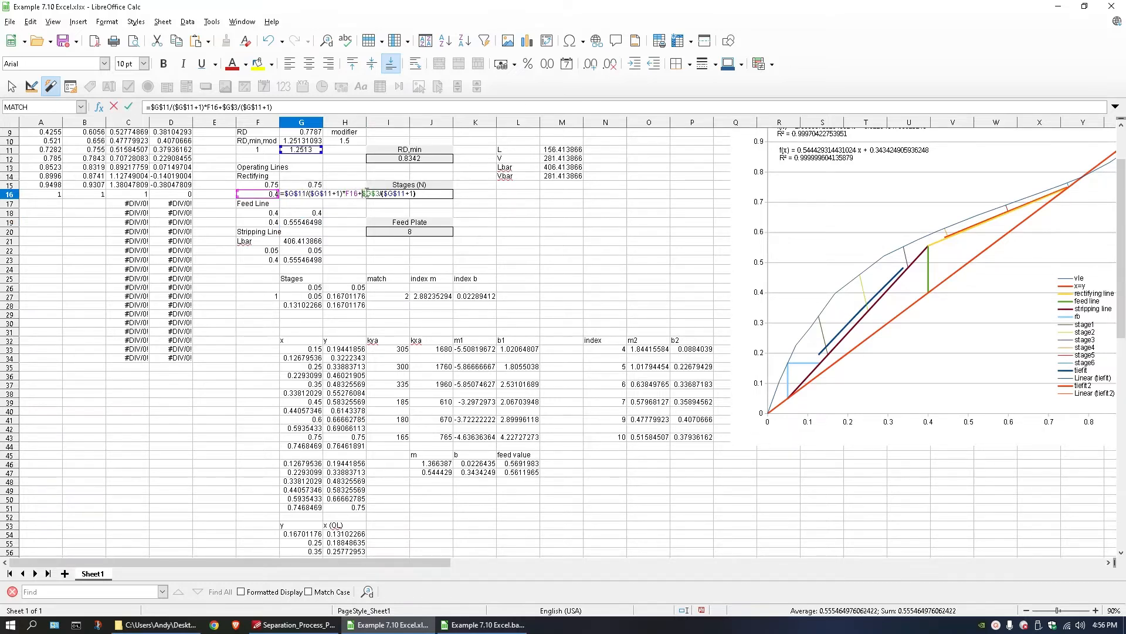
drag(364, 194, 423, 199)
key(ctrl+c)
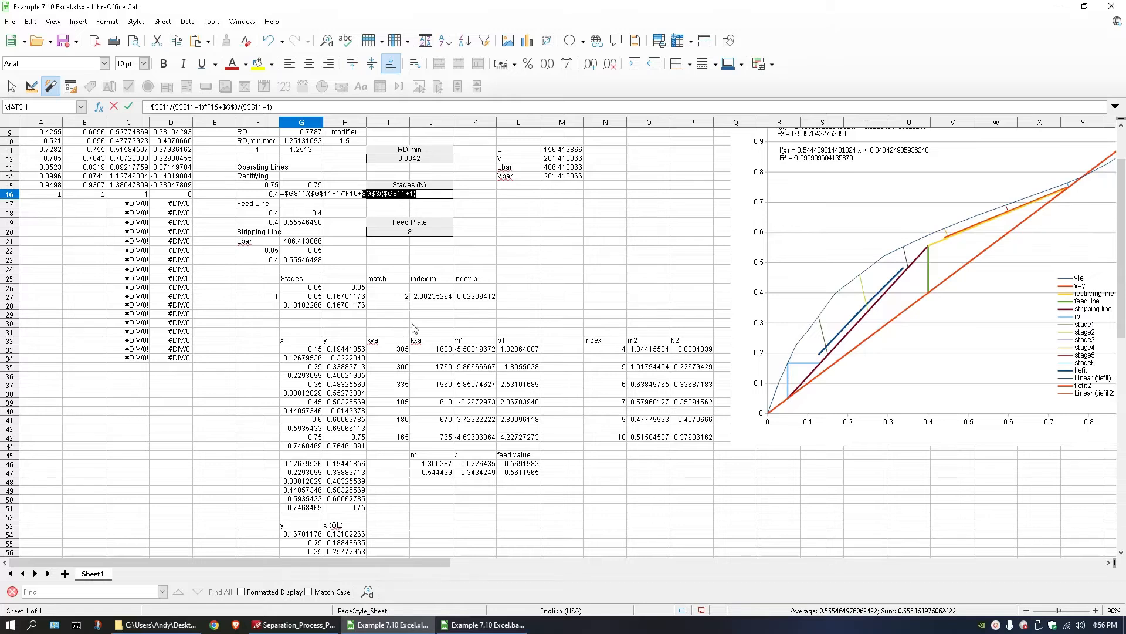
key(Escape)
scroll(349, 454, down, 5)
double_click(347, 450)
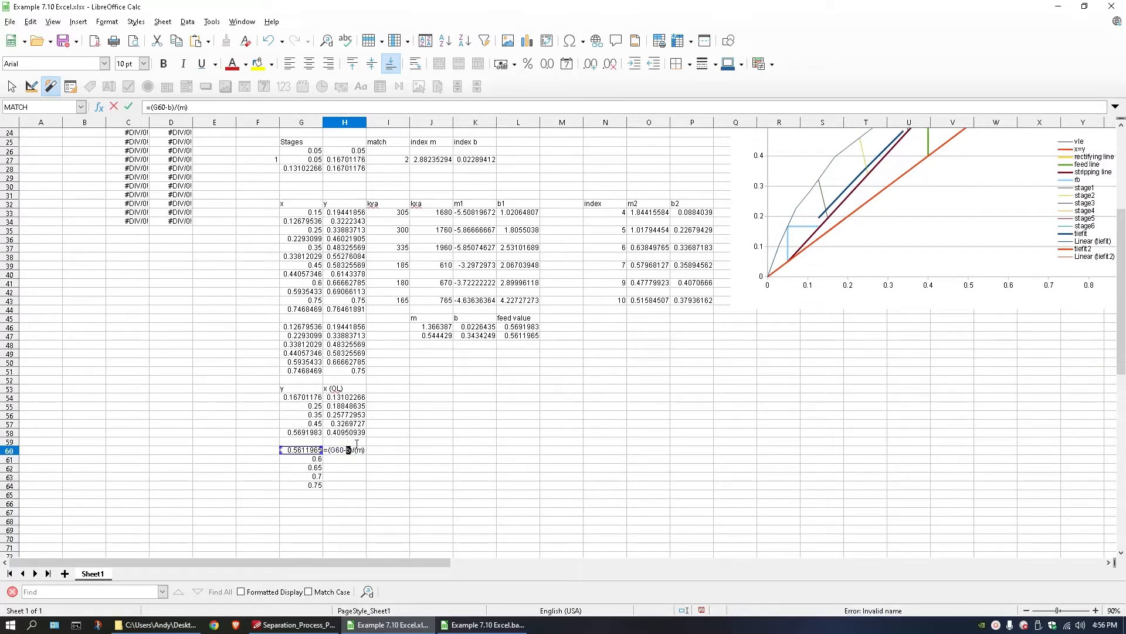
key(ctrl+v)
key(Return)
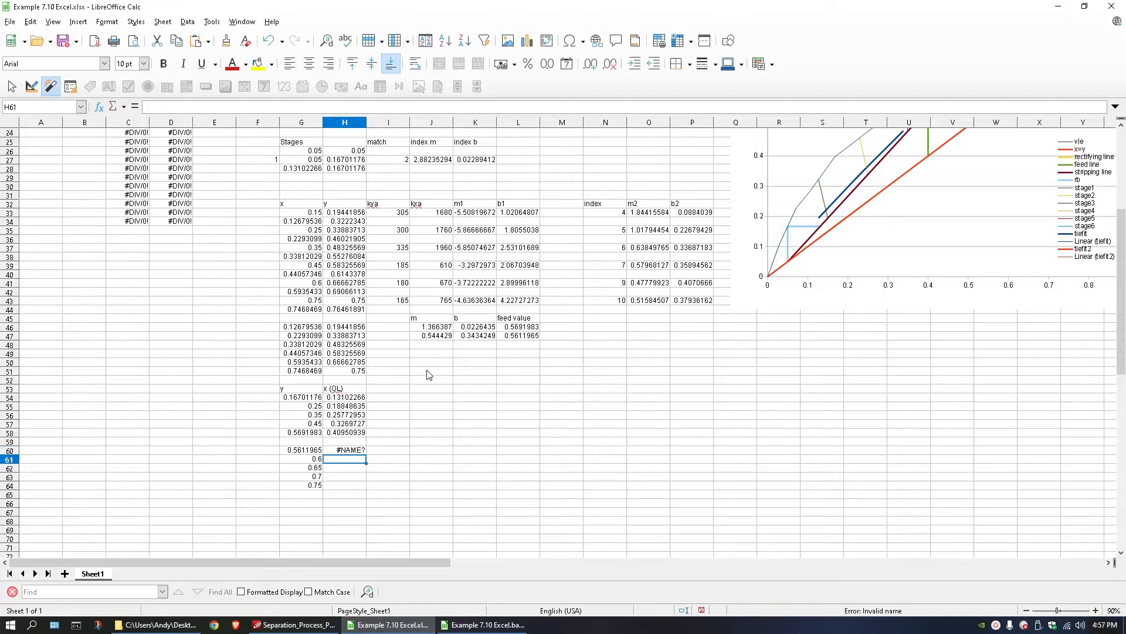
Replace the m placeholder in H60 with the rectifying-line slope $G$11/($G$11+1) from G16, and fill the formula down to H64.
scroll(410, 352, up, 6)
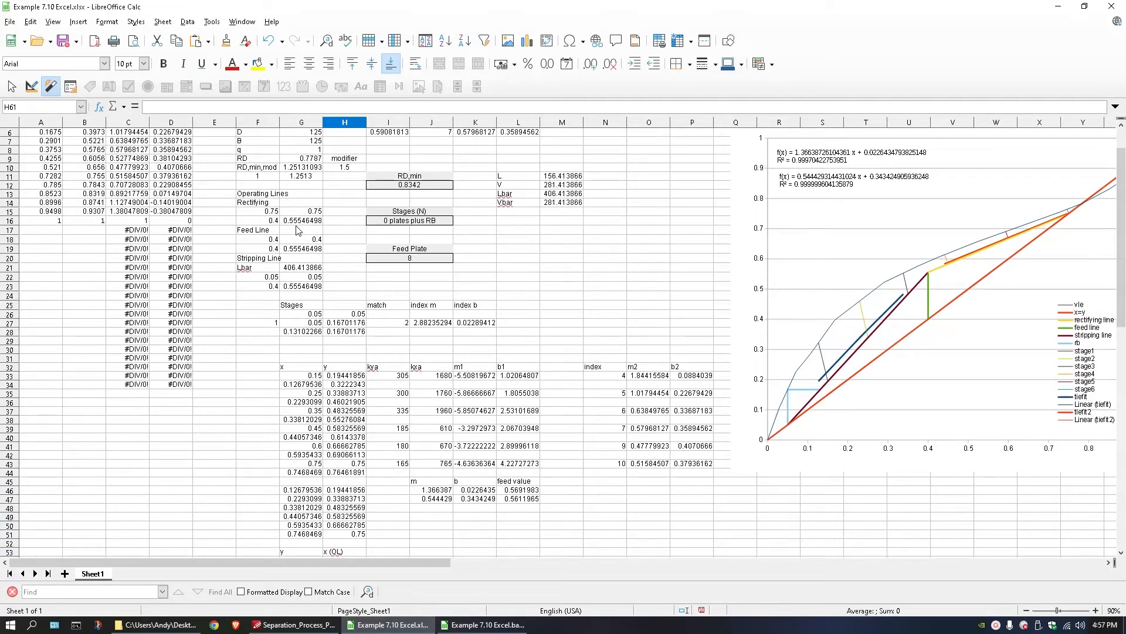
double_click(300, 221)
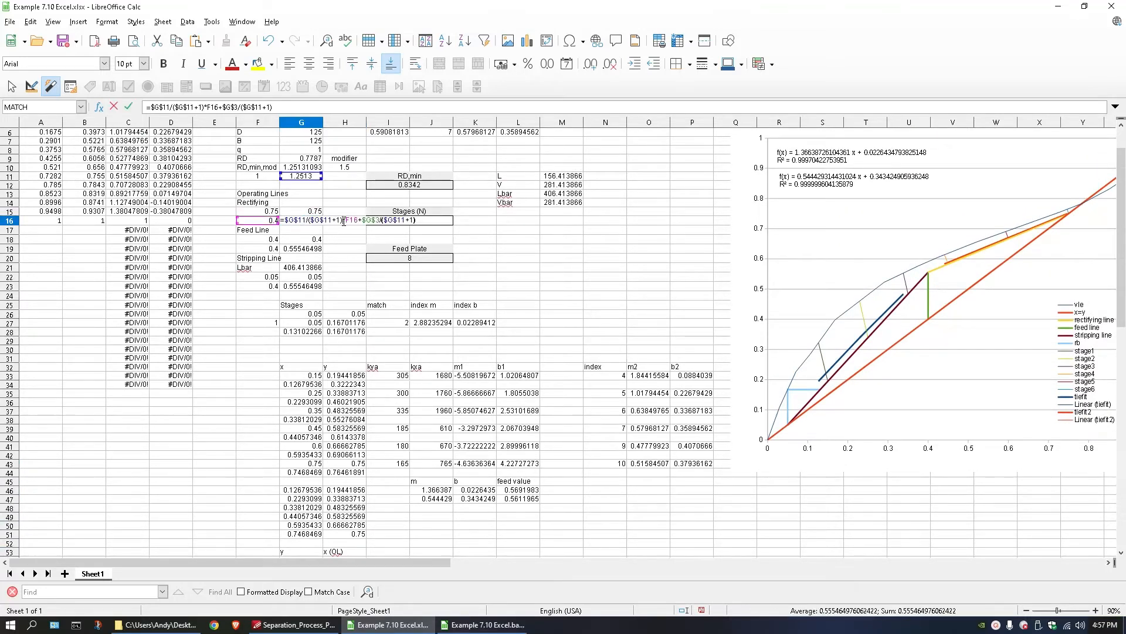
drag(344, 221, 286, 224)
key(ctrl+c)
key(Escape)
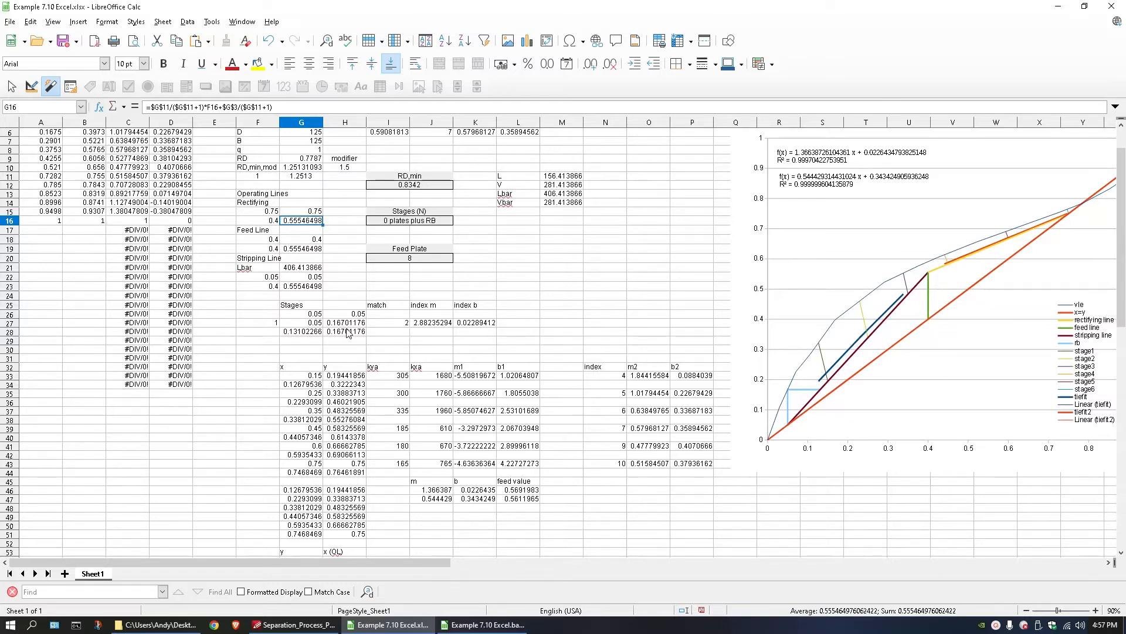
scroll(349, 340, down, 7)
double_click(357, 422)
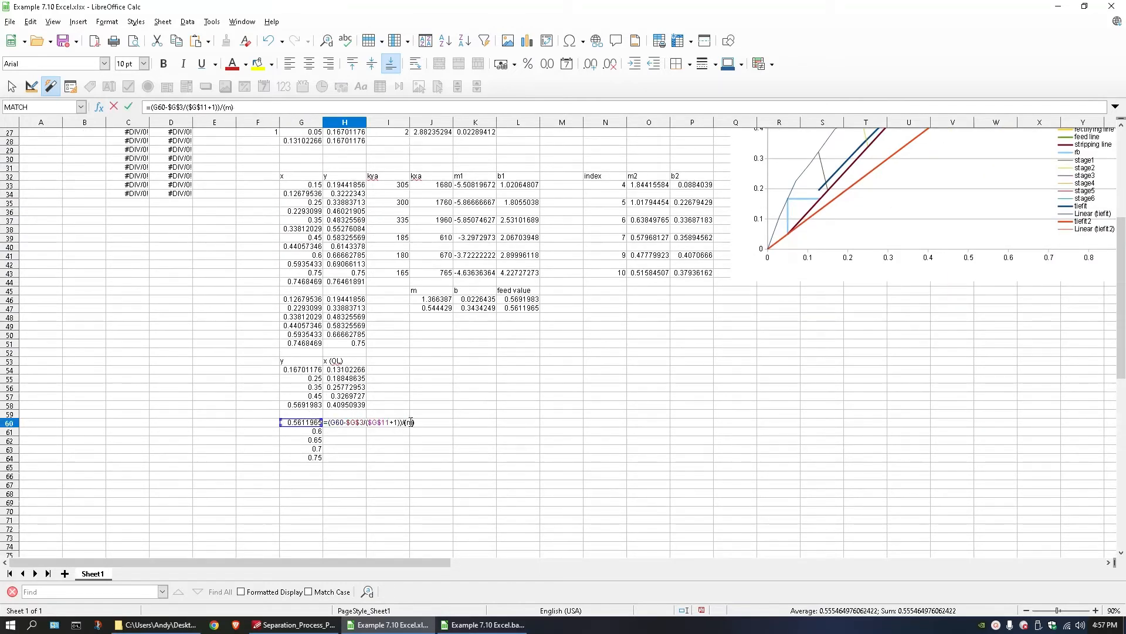
double_click(410, 422)
key(ctrl+v)
key(Return)
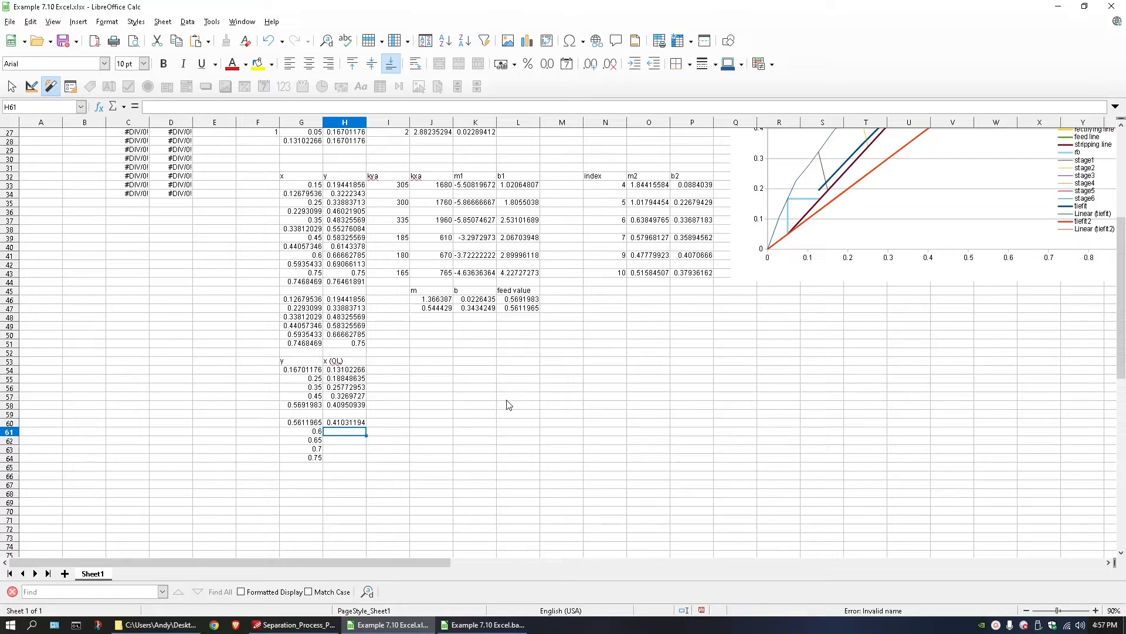
click(359, 423)
drag(368, 427, 368, 461)
Label I53 as x (TL), beside the x (OL) heading.
double_click(387, 362)
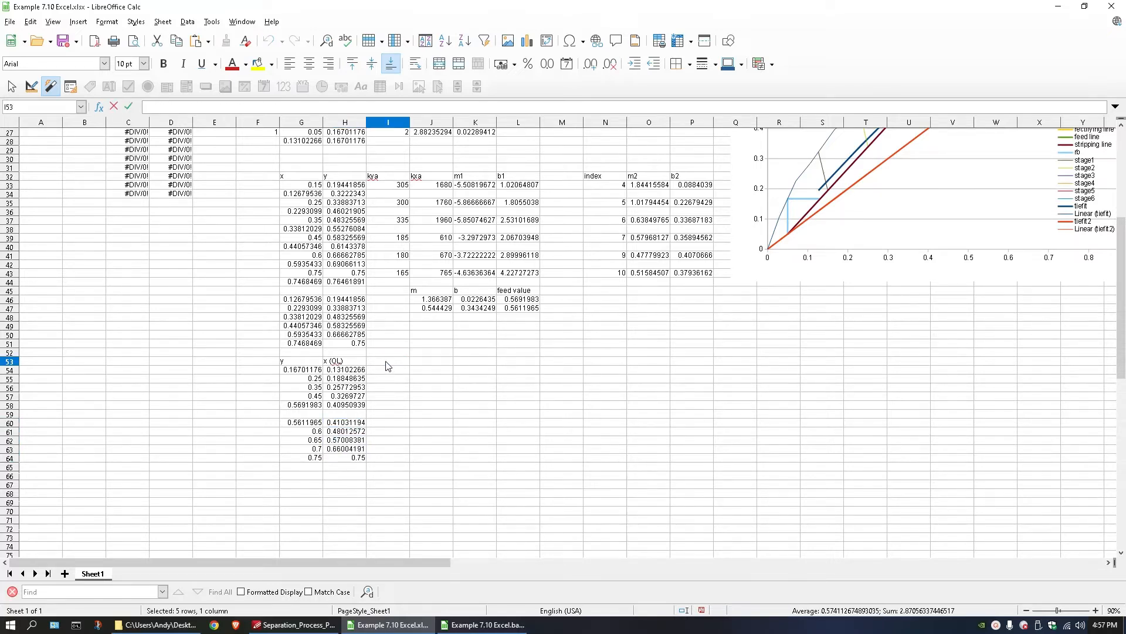
text(x (TL)
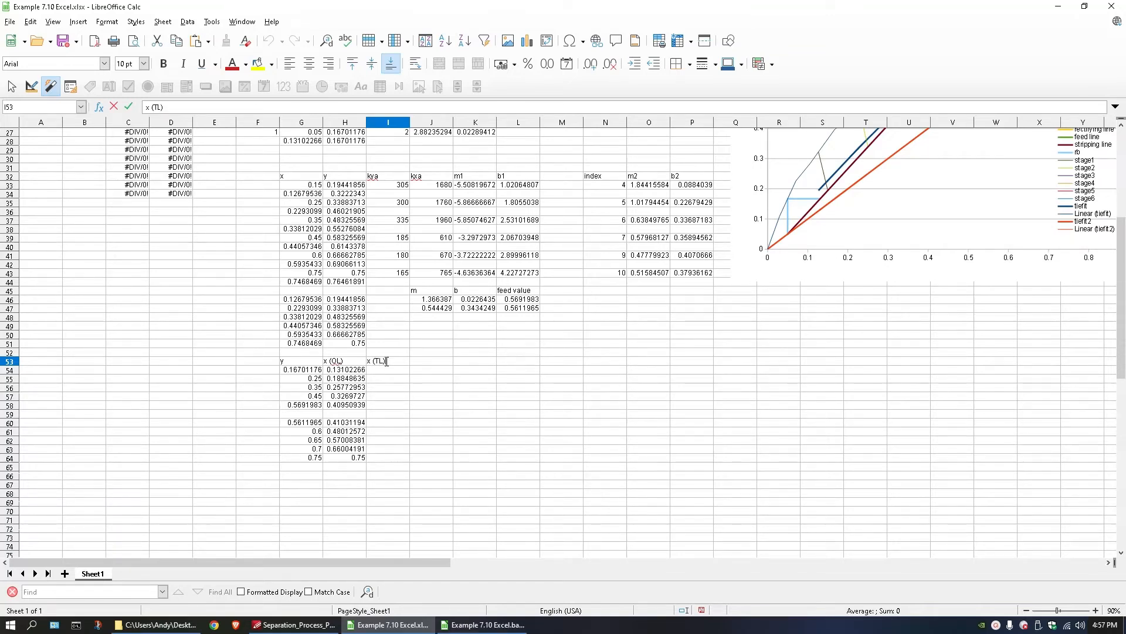
key(Return)
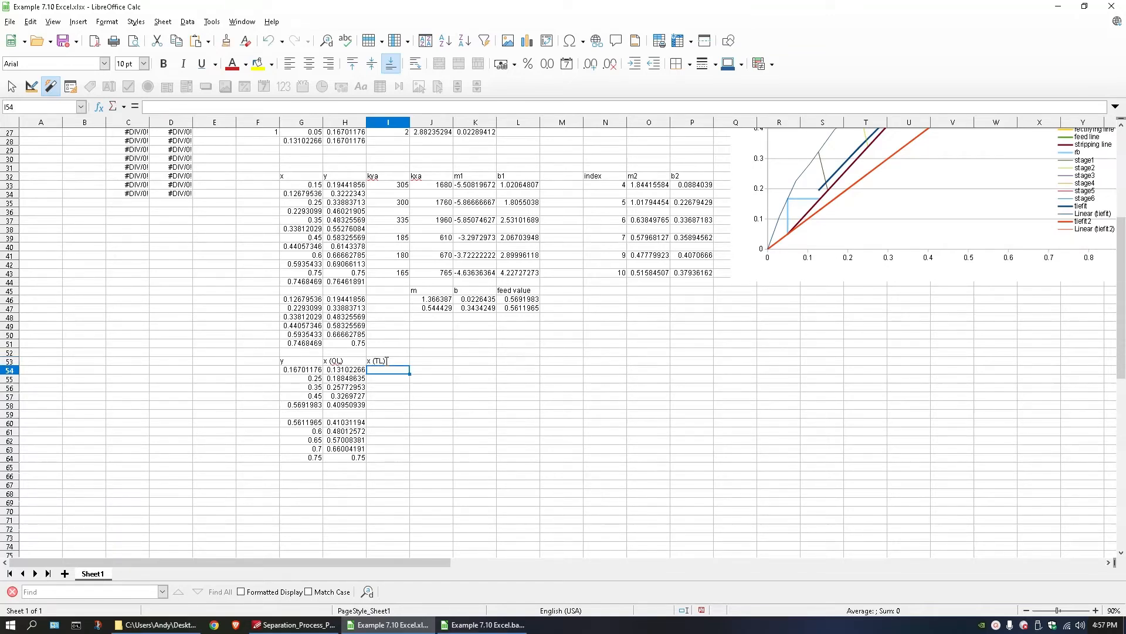
Enter the stripping-section tie-line formula =(G54-$K$46)/$J$46 in I54 under the x (TL) heading.
drag(425, 299, 471, 309)
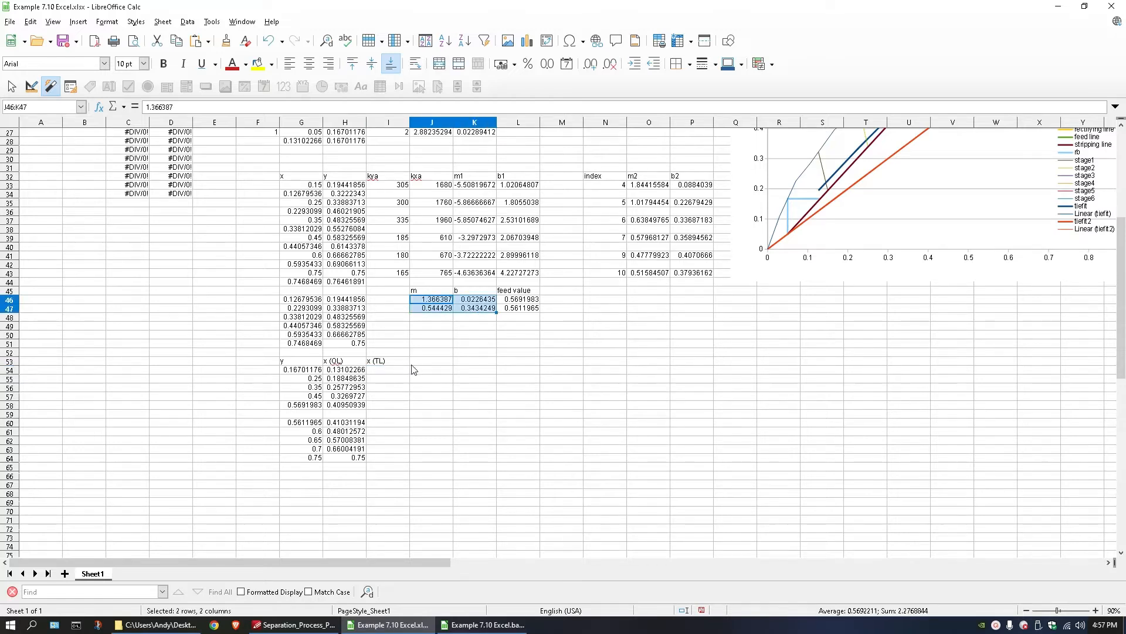
click(392, 372)
double_click(391, 372)
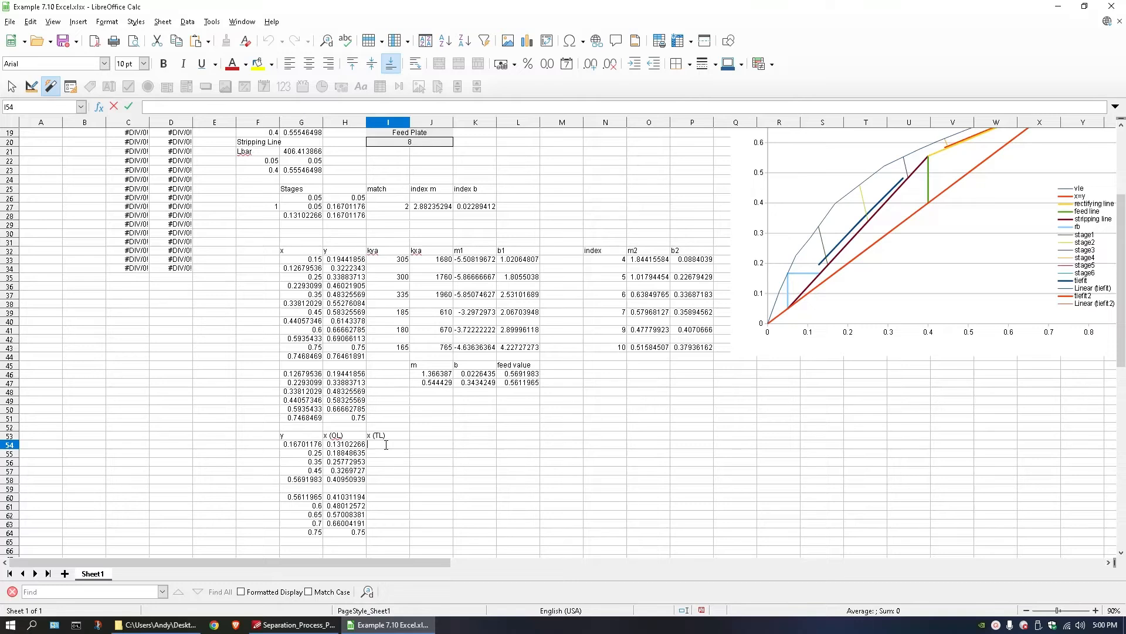
click(292, 445)
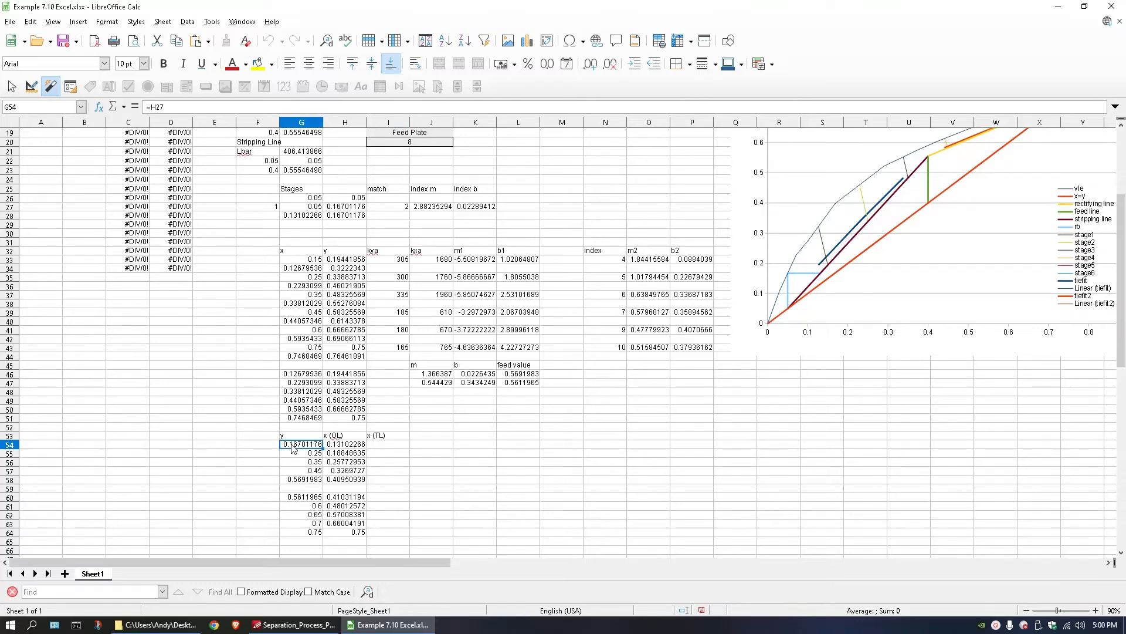
double_click(374, 445)
text(=)
click(306, 445)
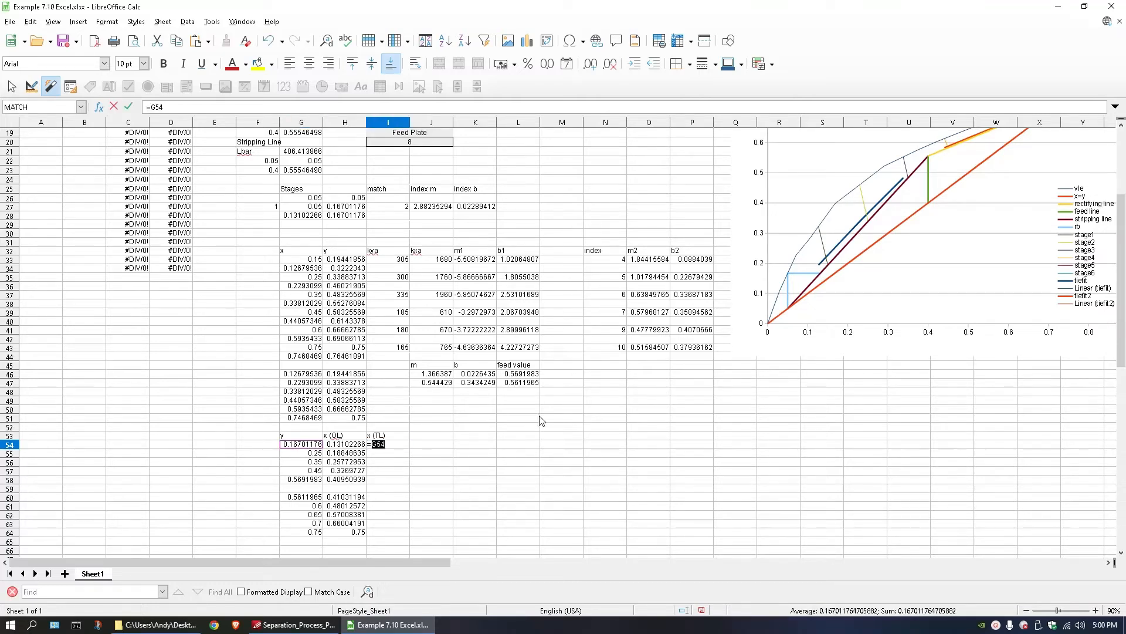
click(372, 445)
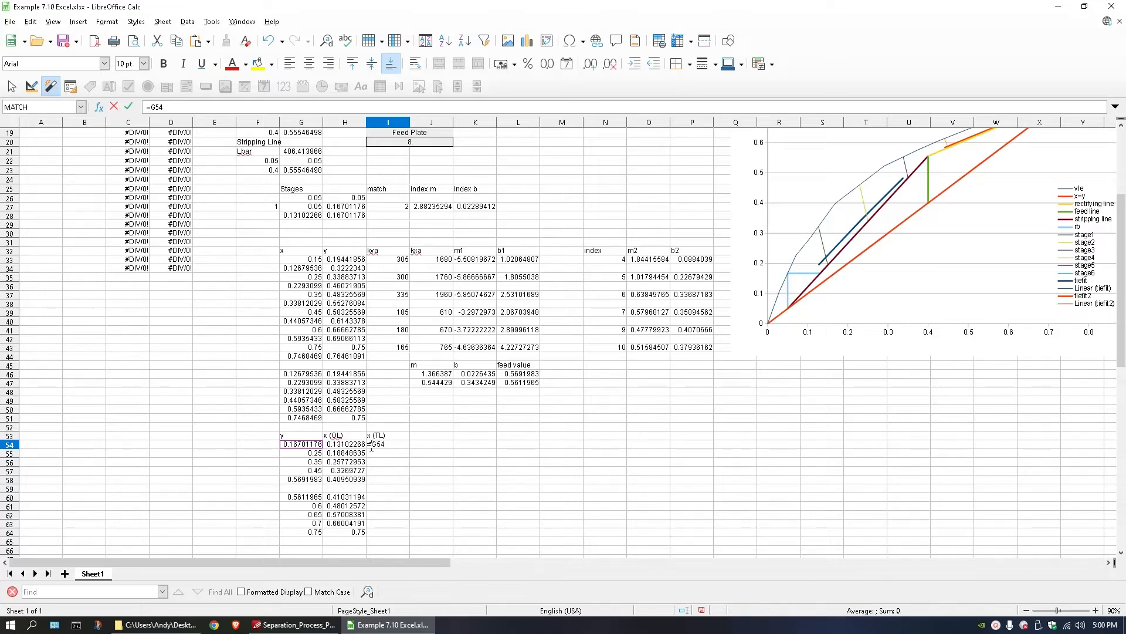
text(()
text(-)
click(471, 375)
key(shift+F4)
text()/)
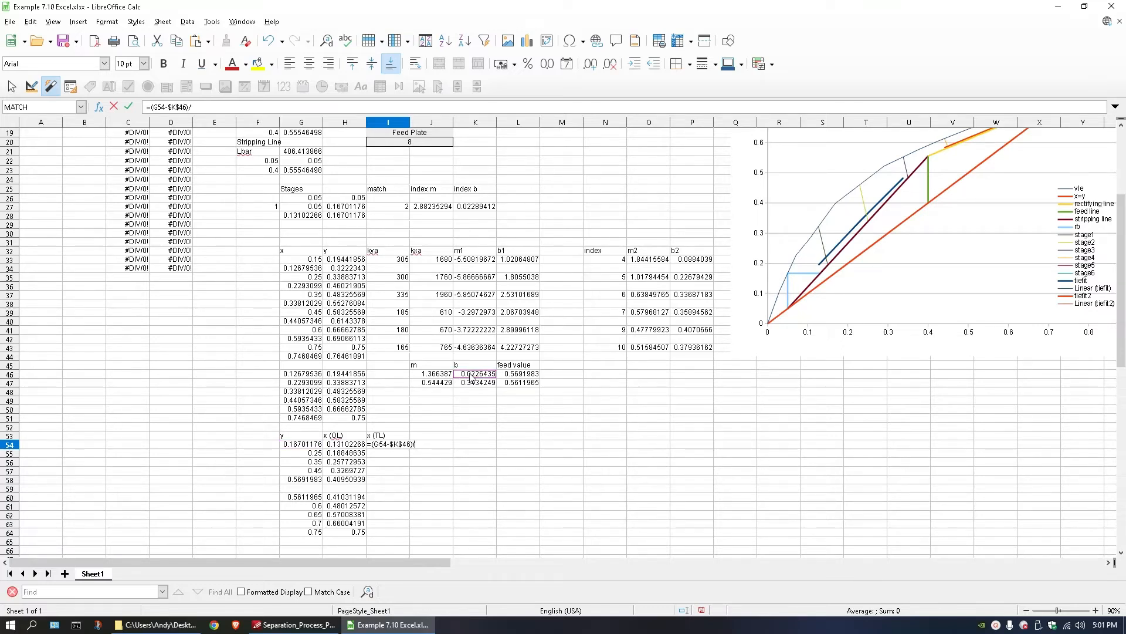
click(437, 379)
key(Return)
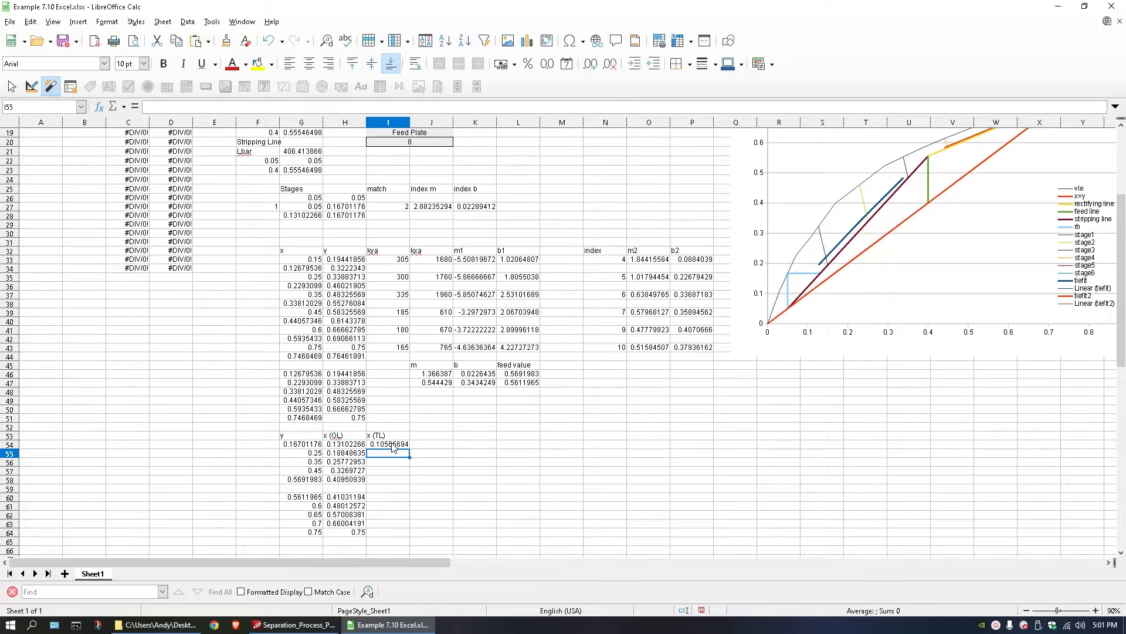
Fill the tie-line formula from I54 down to I58, and copy I58's formula into I60.
click(392, 445)
drag(412, 450, 401, 484)
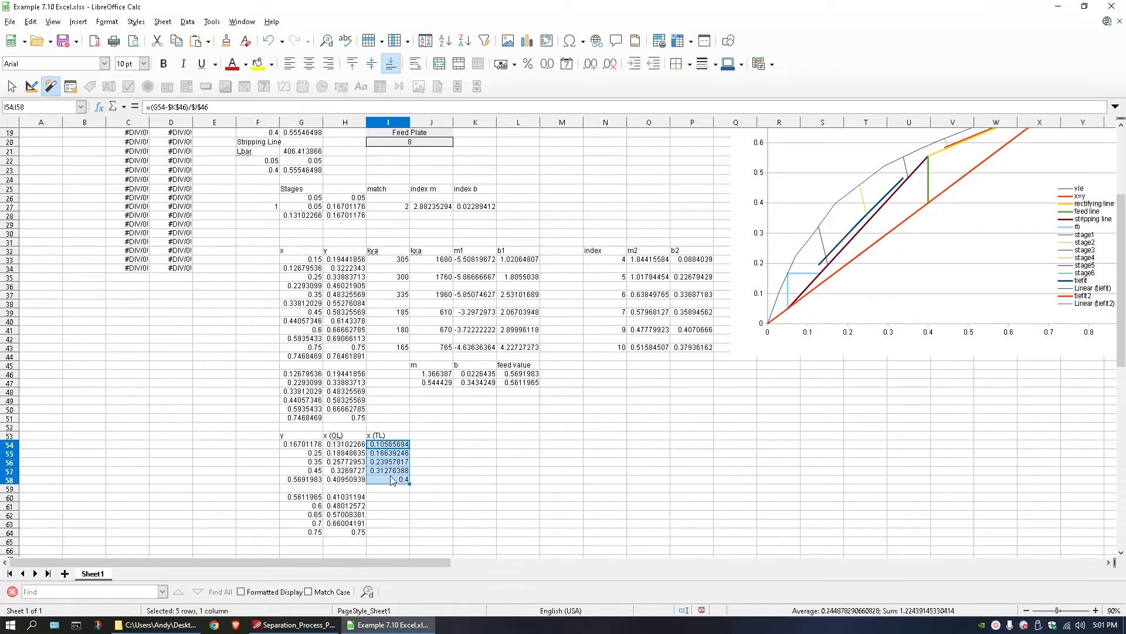
click(393, 479)
key(ctrl+c)
click(398, 500)
key(ctrl+v)
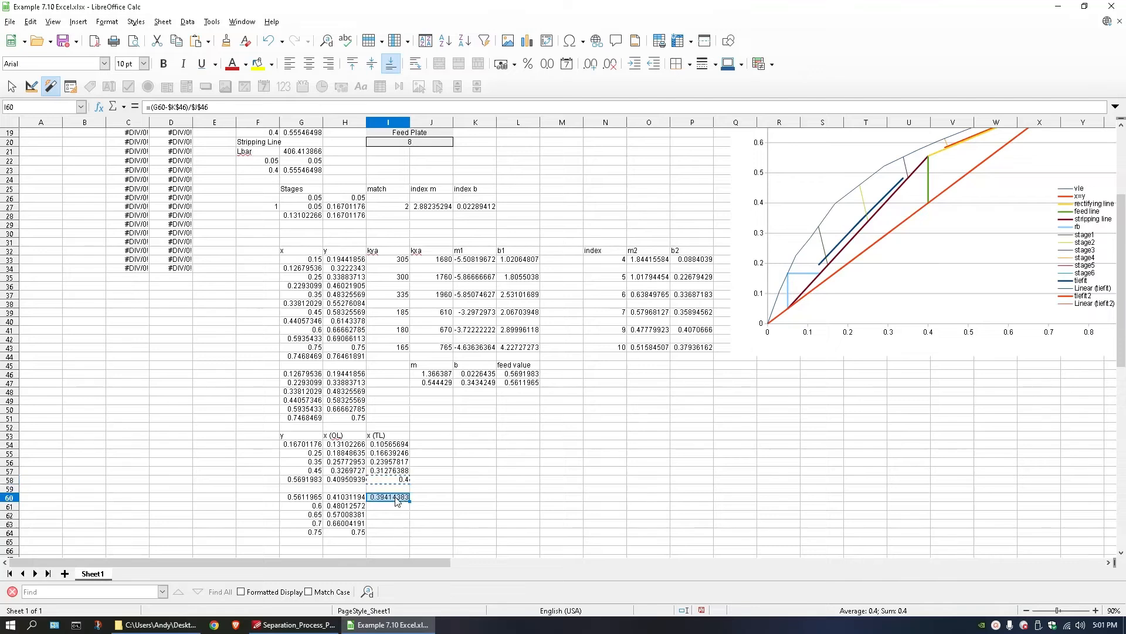
Change I60 to use the second tie-line fit, =(G60-$K$47)/$J$47, and fill it down to I64.
double_click(399, 500)
key(Escape)
double_click(393, 497)
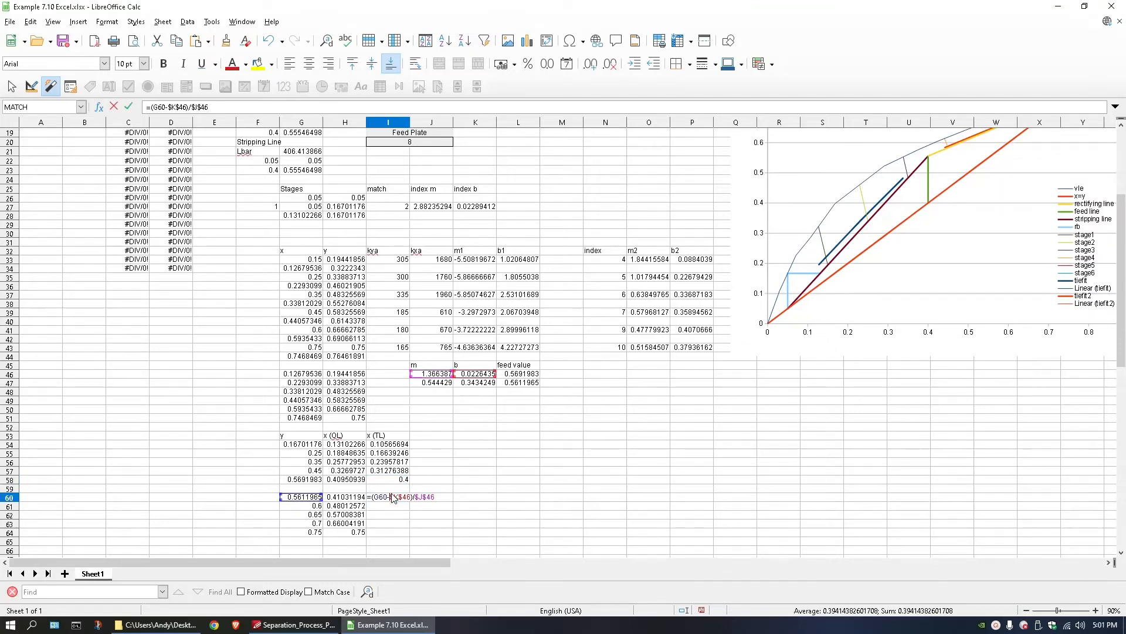
click(430, 381)
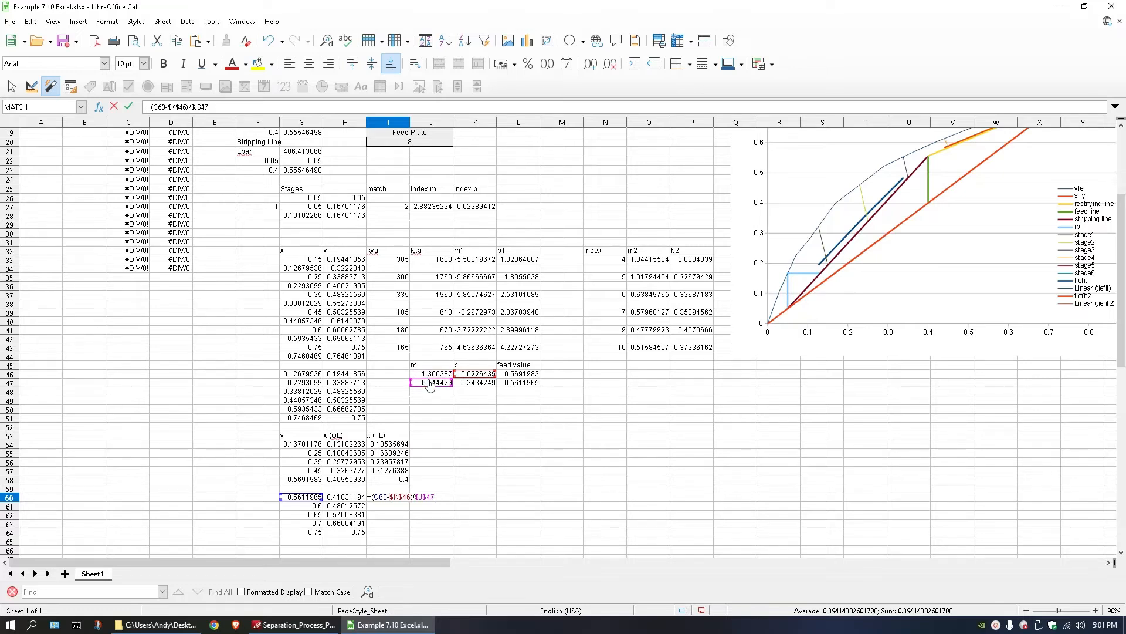
drag(464, 378, 464, 387)
key(Return)
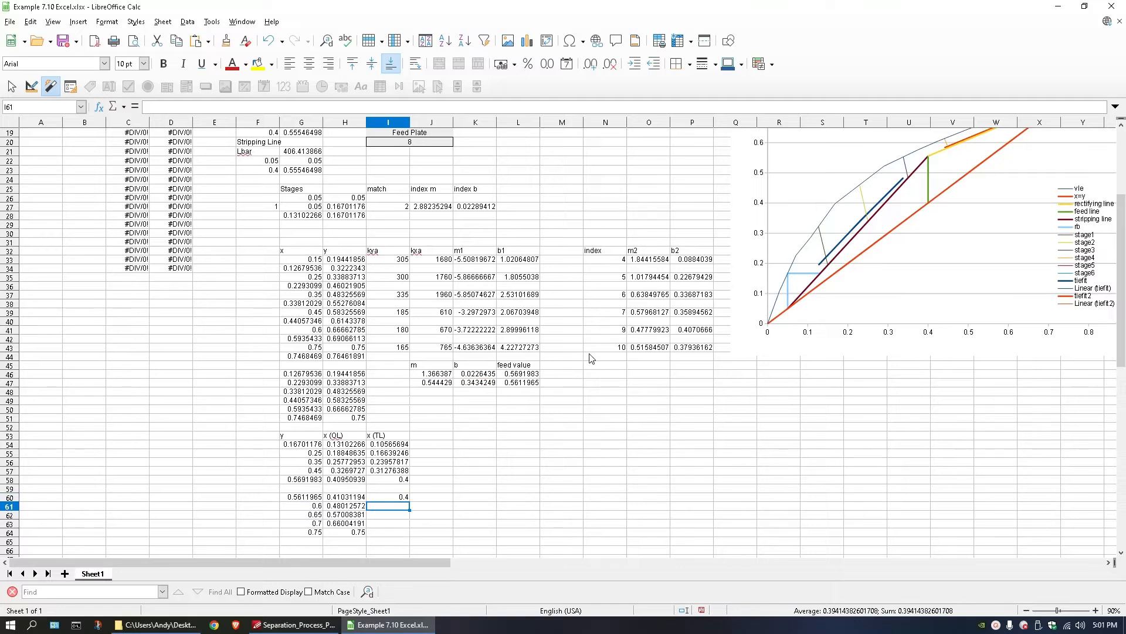
click(405, 498)
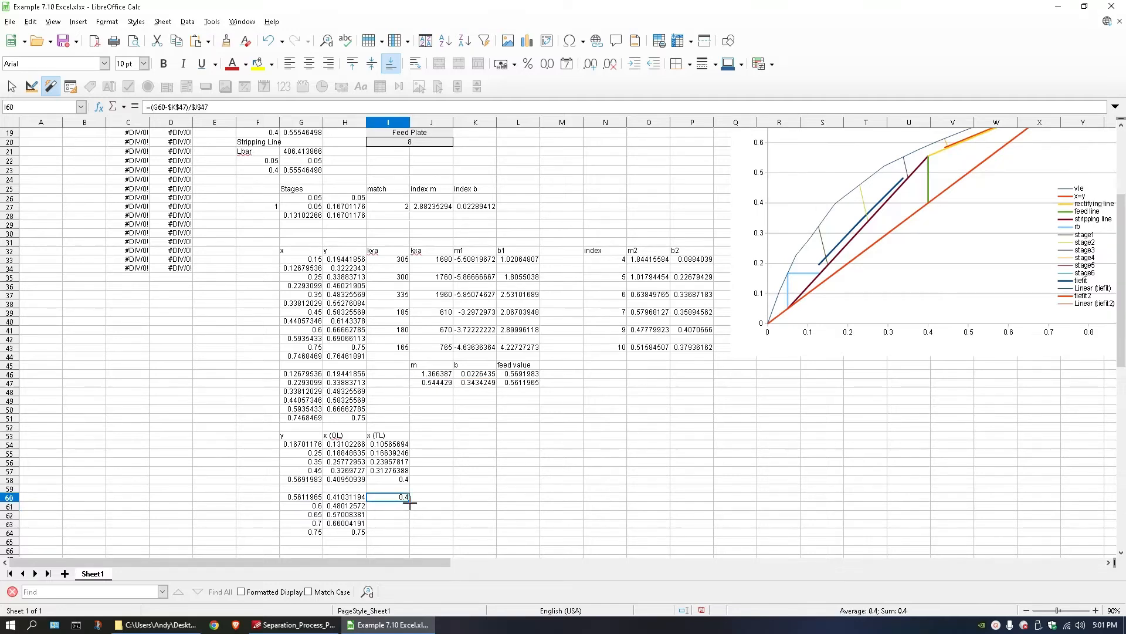
drag(411, 501, 408, 533)
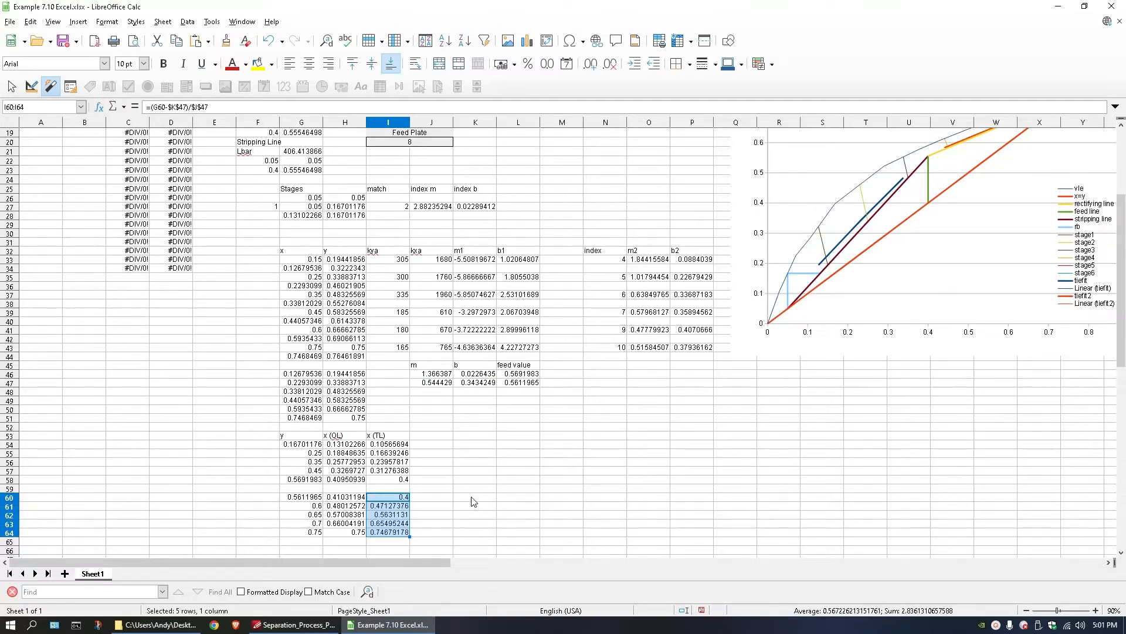
Label J53 as y (equ. Curve), beside the x (TL) heading.
click(428, 434)
double_click(421, 437)
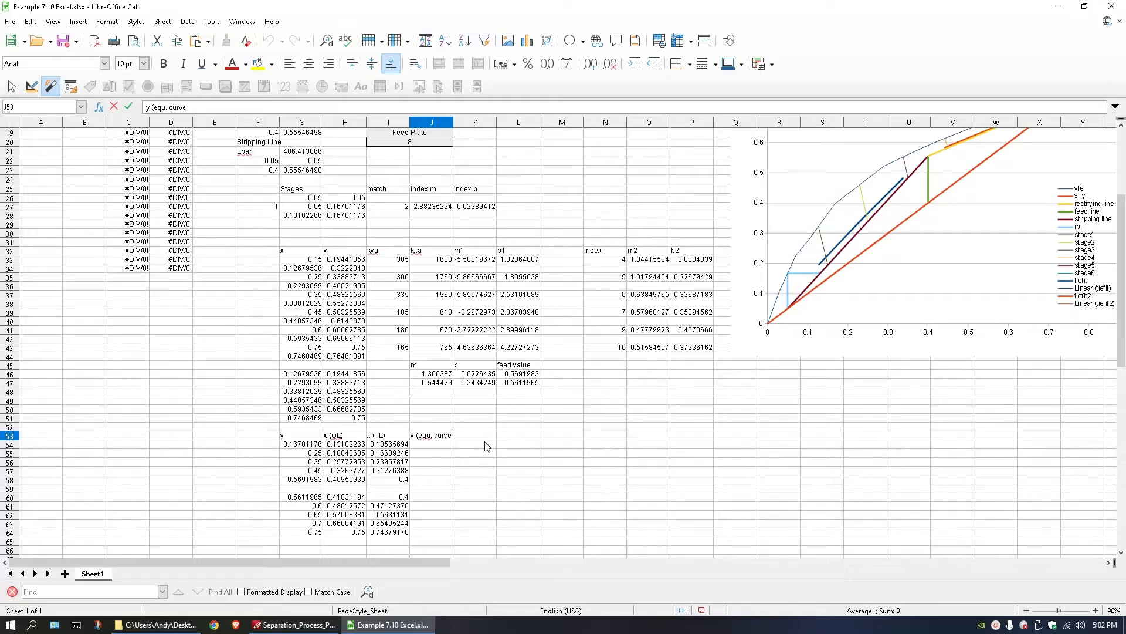
key(Return)
text(=)
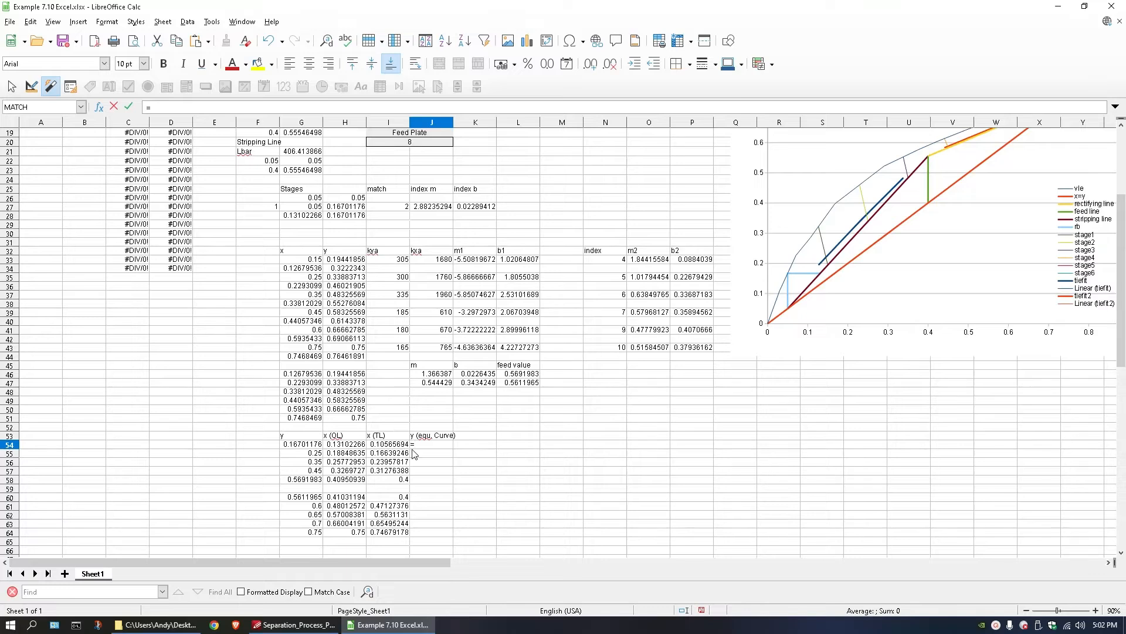
key(Escape)
Add the column headings index, m and b in K53, L53 and M53.
click(478, 439)
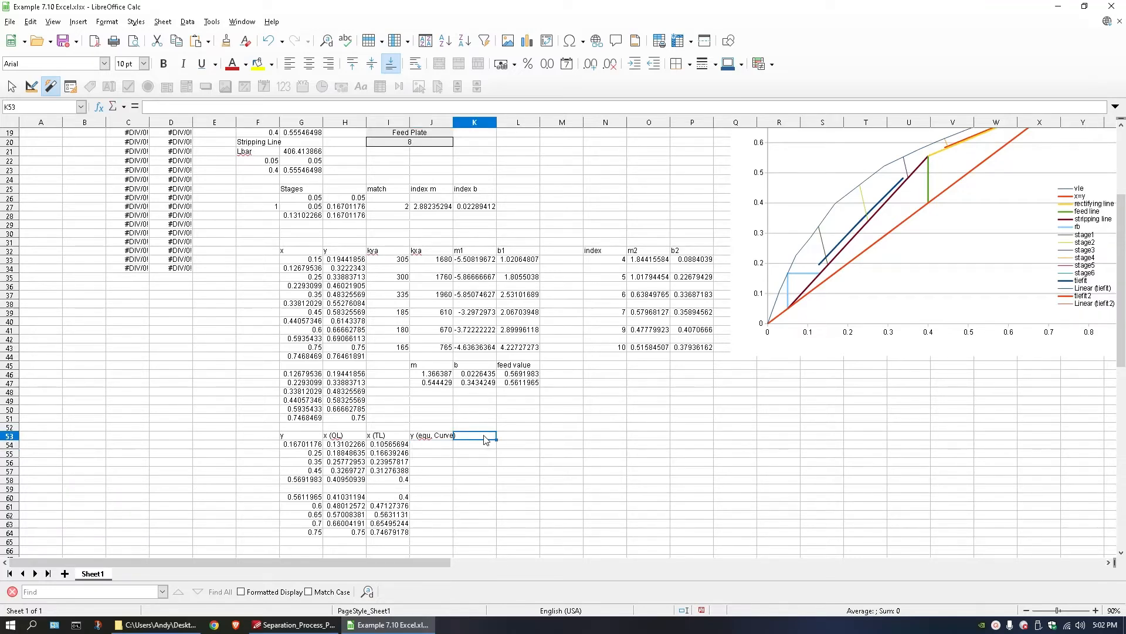
double_click(485, 440)
text(m)
key(BackSpace)
key(BackSpace)
text(index)
key(Tab)
text(m)
key(Tab)
text(b)
key(Return)
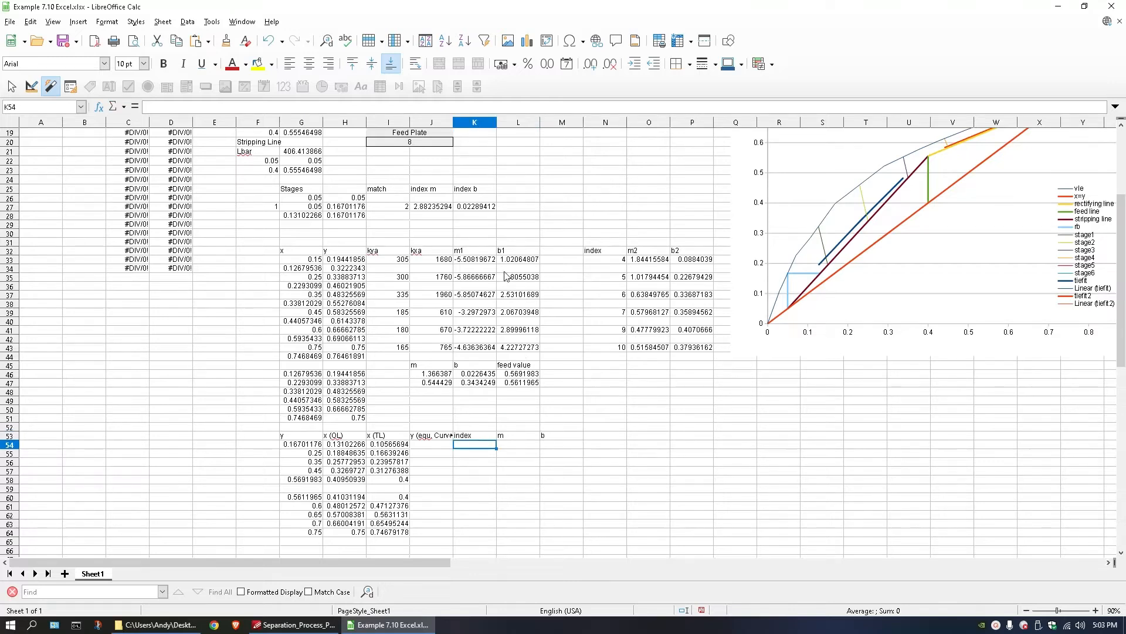
Copy the match, index m and index b formulas from I27:K27 into K54:M54, and check the MATCH lookup range in K54.
drag(403, 209, 463, 214)
key(ctrl+c)
click(465, 450)
key(ctrl+v)
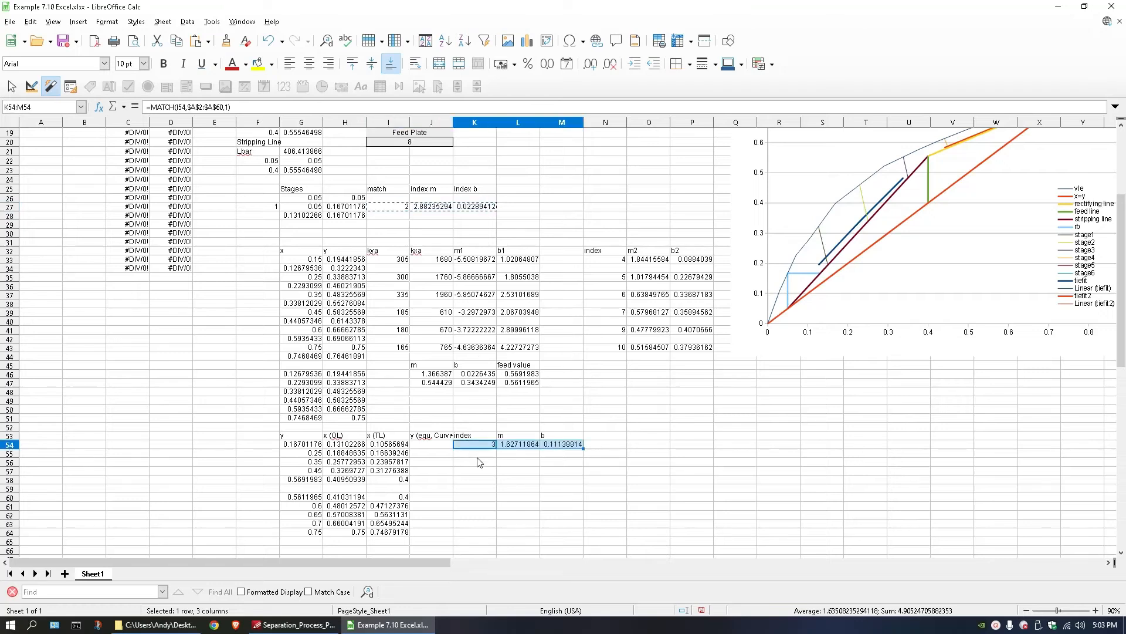
double_click(479, 447)
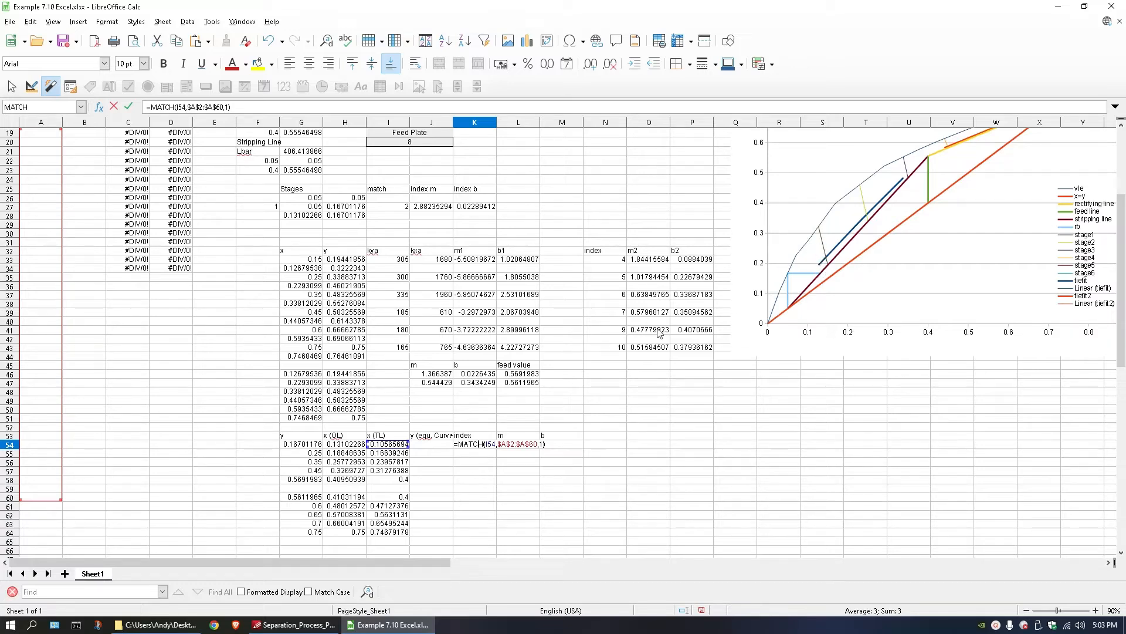
scroll(210, 374, up, 4)
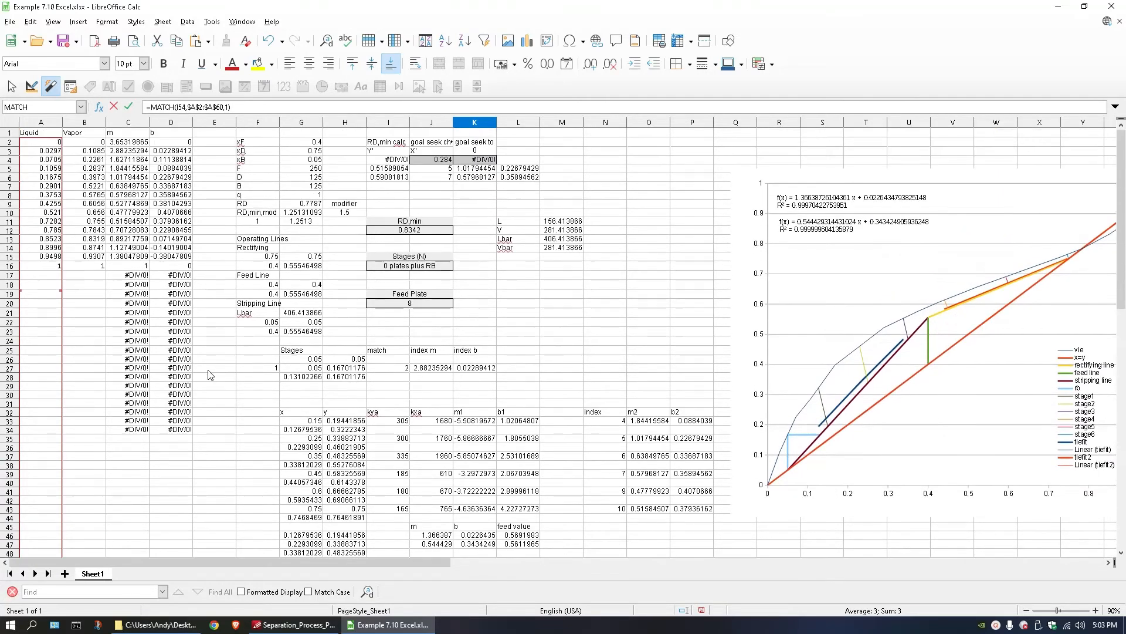
scroll(210, 374, down, 5)
scroll(408, 435, up, 1)
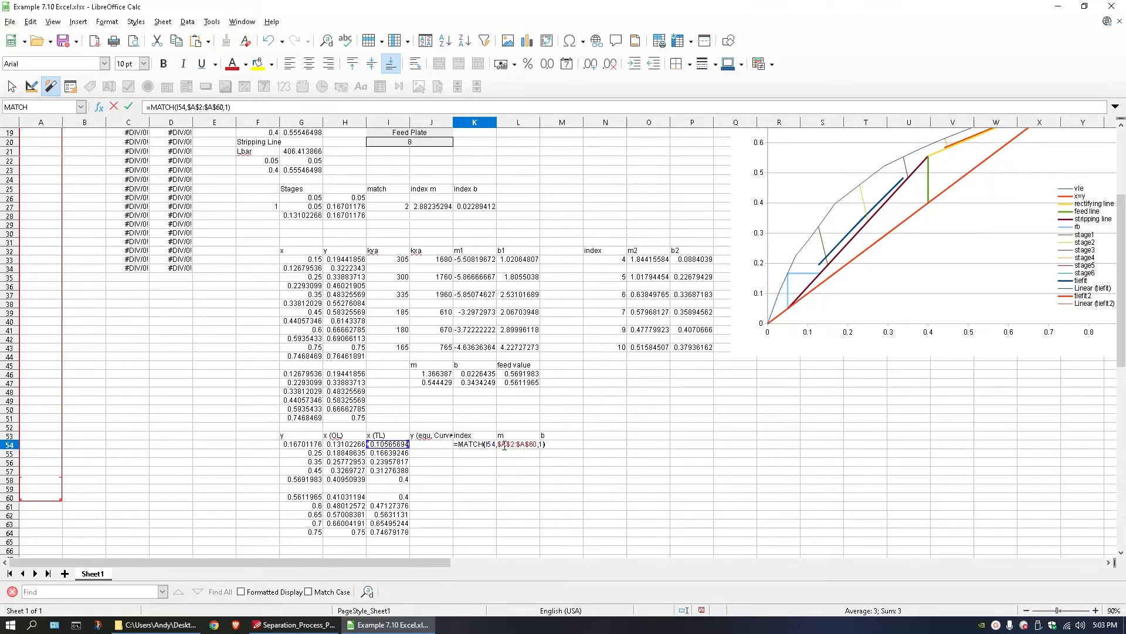
scroll(504, 446, up, 6)
scroll(441, 494, down, 5)
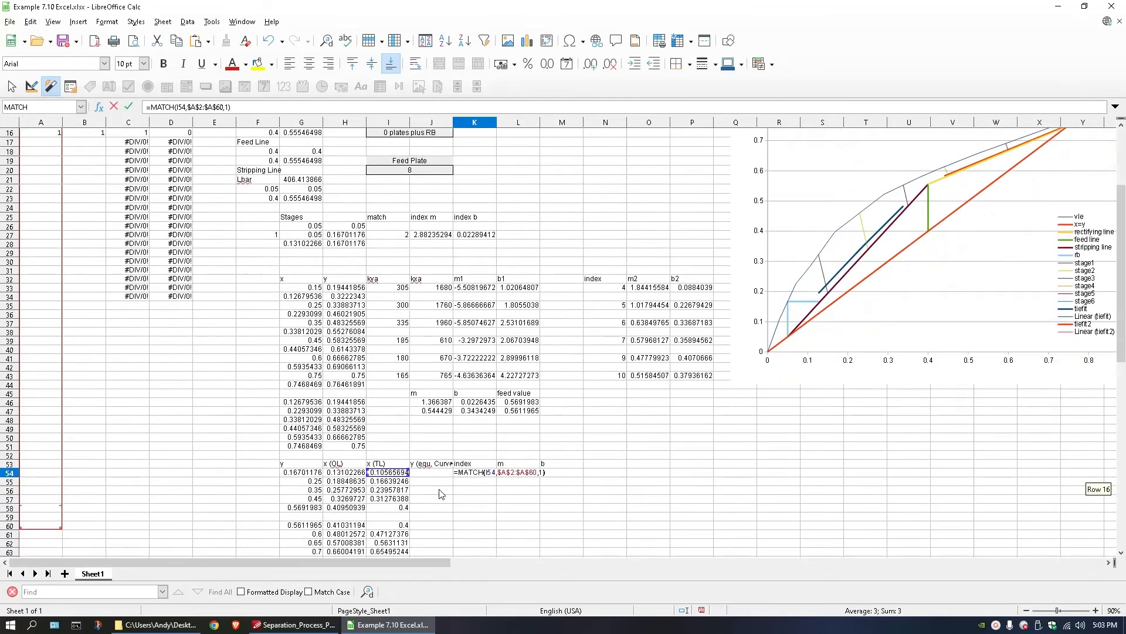
key(Return)
Enter the equilibrium-curve y formula =L54*I54+M54 in J54.
click(424, 470)
text(=)
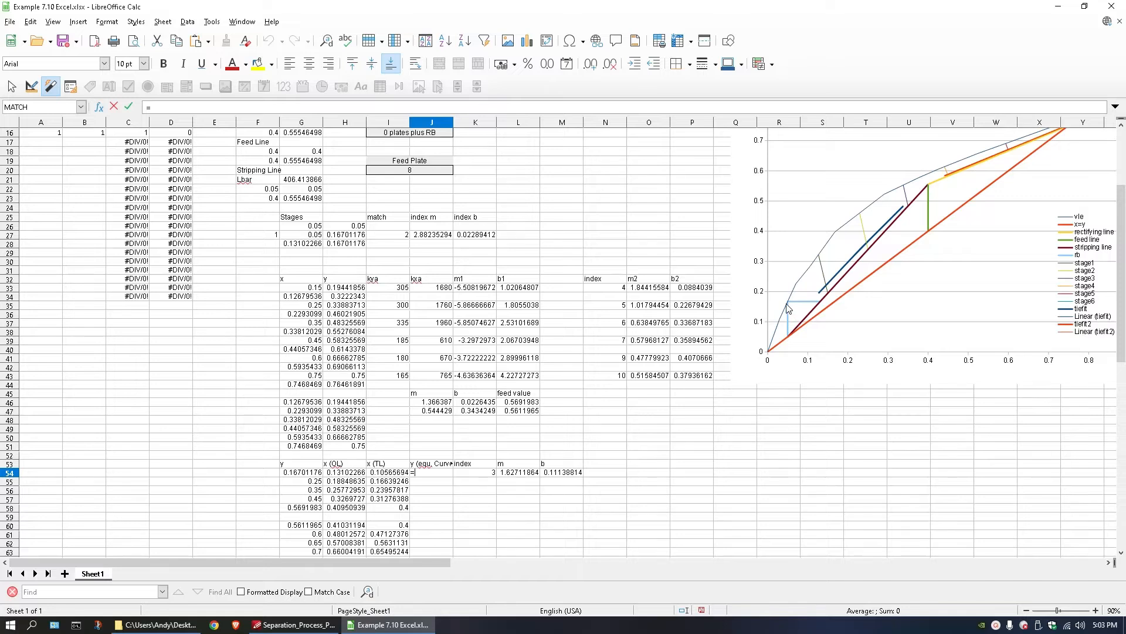
click(396, 474)
click(515, 476)
text(*)
click(395, 475)
text(+)
click(575, 474)
key(Return)
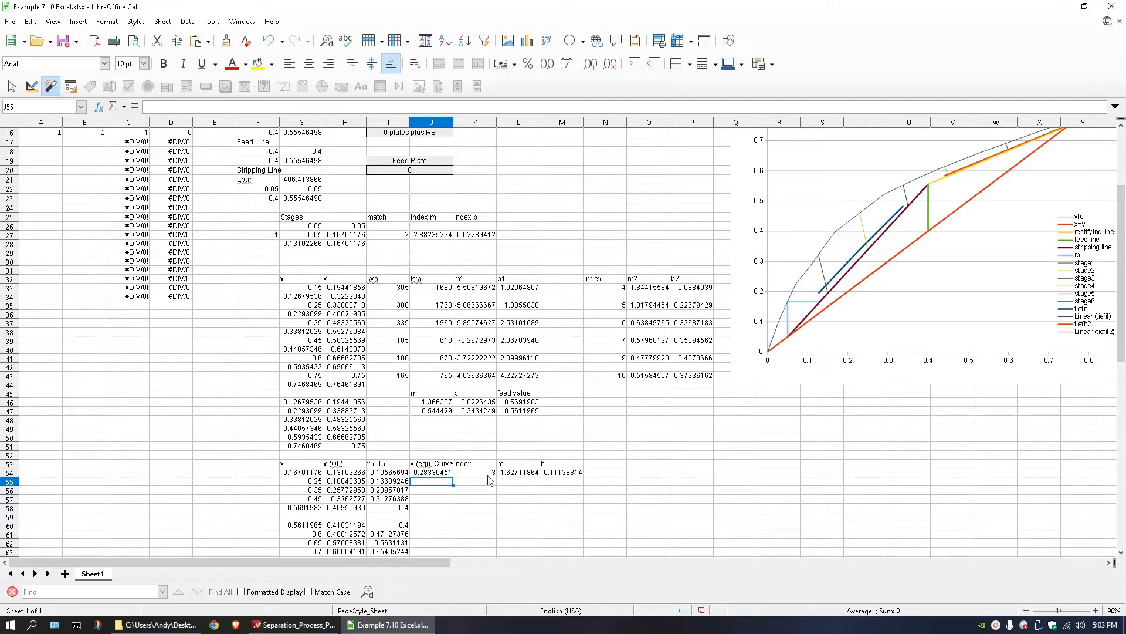
Fill J54:M54 down to row 64, clear J59:M59 in the gap between sections, and check the formula in J60.
click(450, 474)
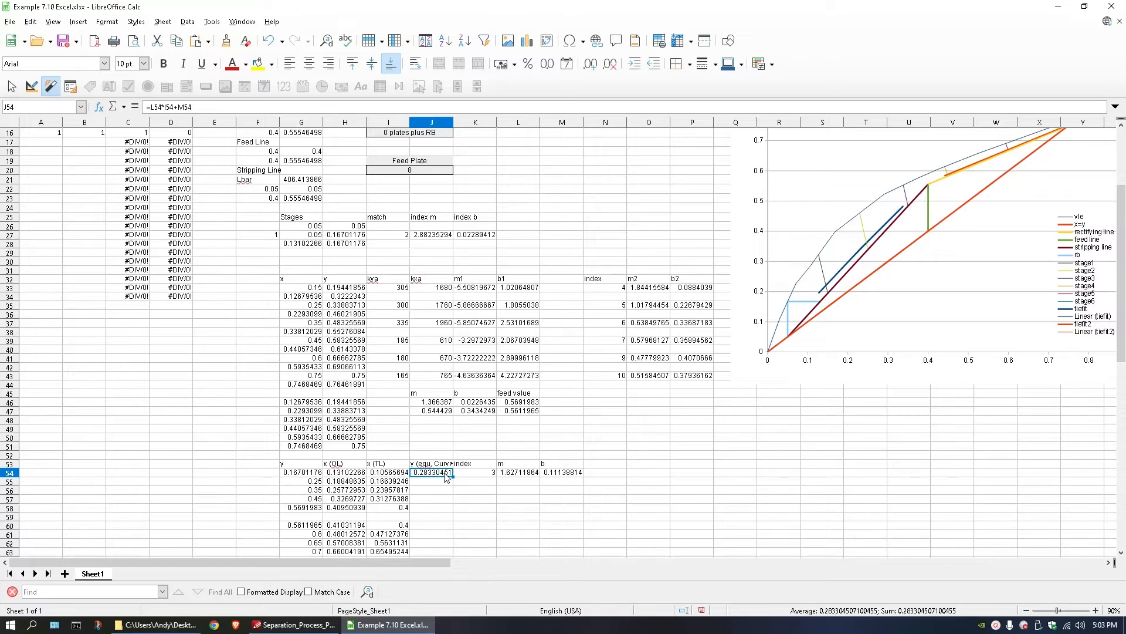
drag(449, 475, 549, 460)
click(425, 417)
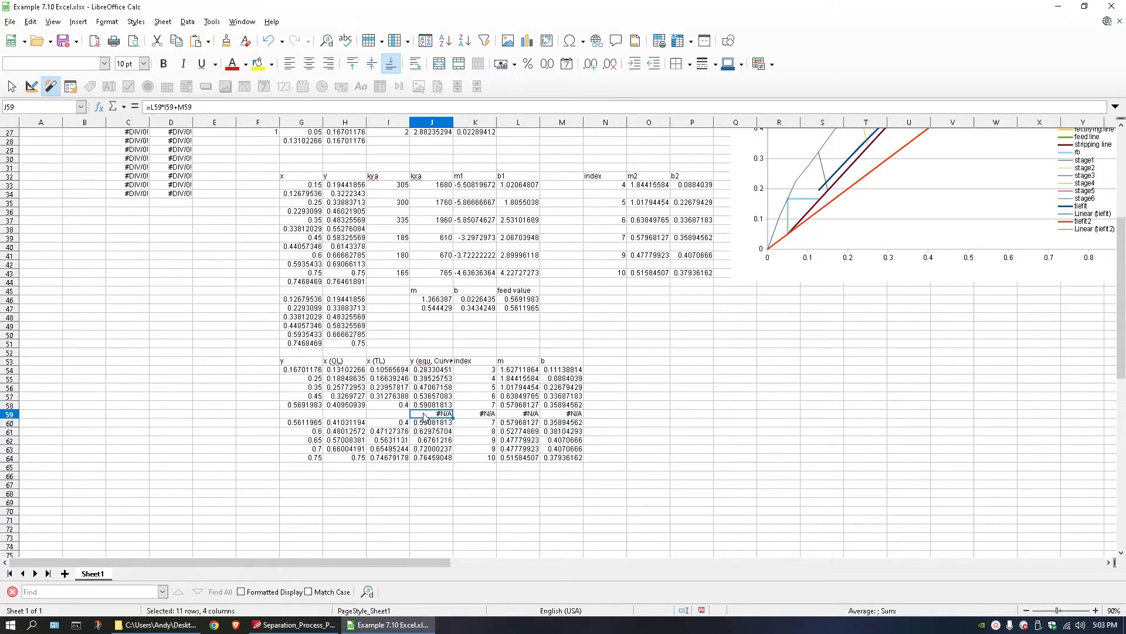
shift+click(553, 421)
key(Delete)
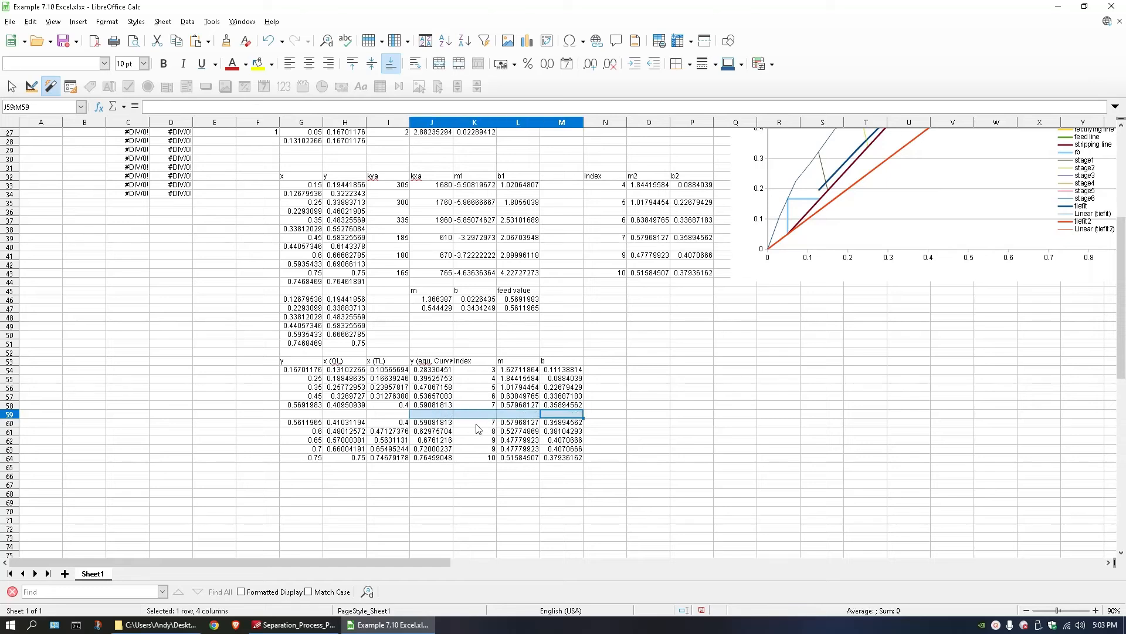
double_click(439, 423)
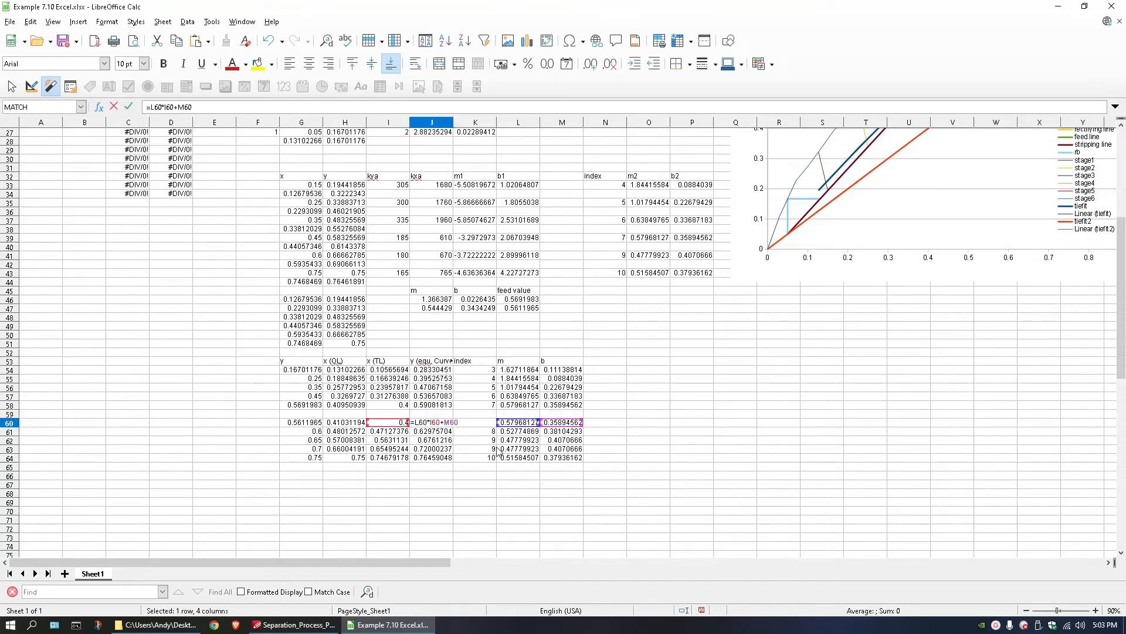
key(Return)
scroll(499, 451, up, 3)
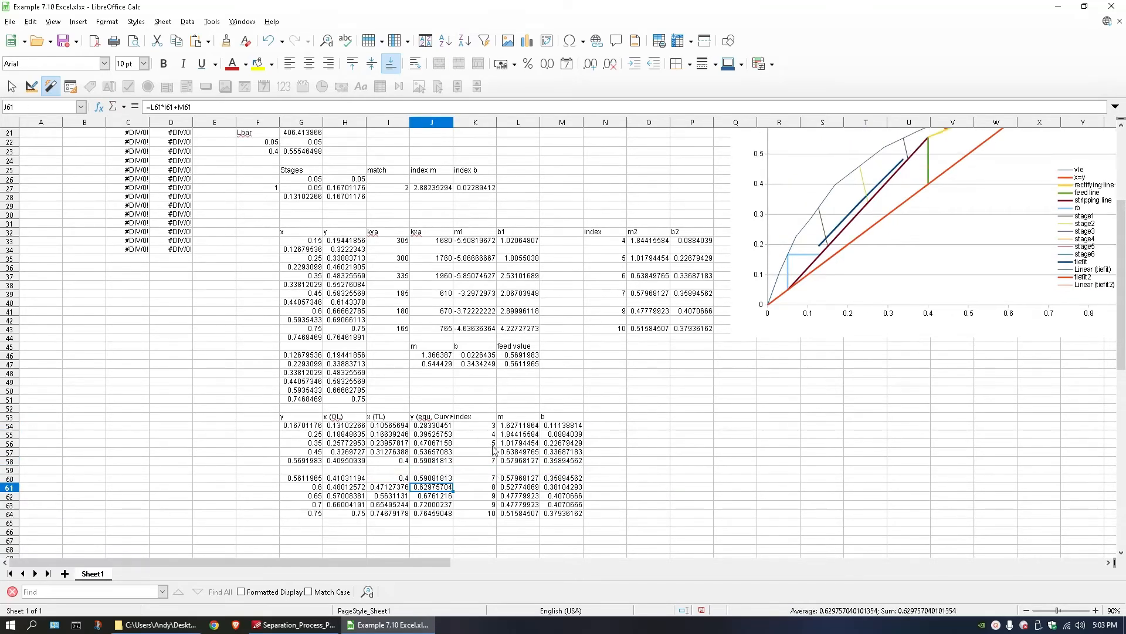
scroll(504, 456, down, 1)
Label O53 as yi-y, leaving column N blank after the b column.
click(591, 420)
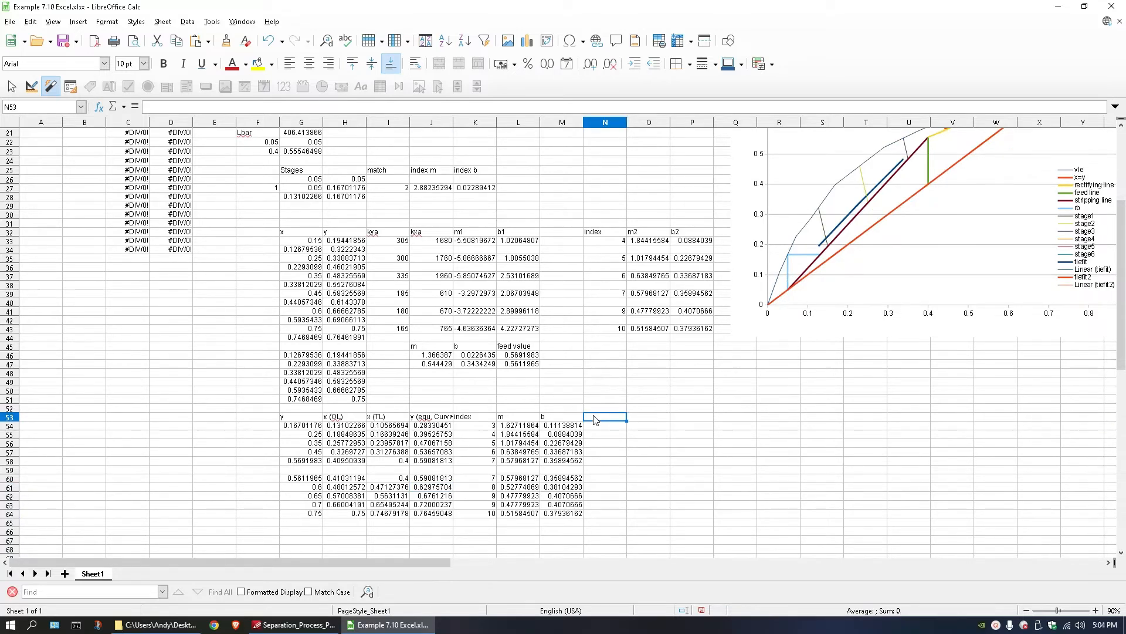
double_click(631, 420)
click(607, 418)
double_click(642, 420)
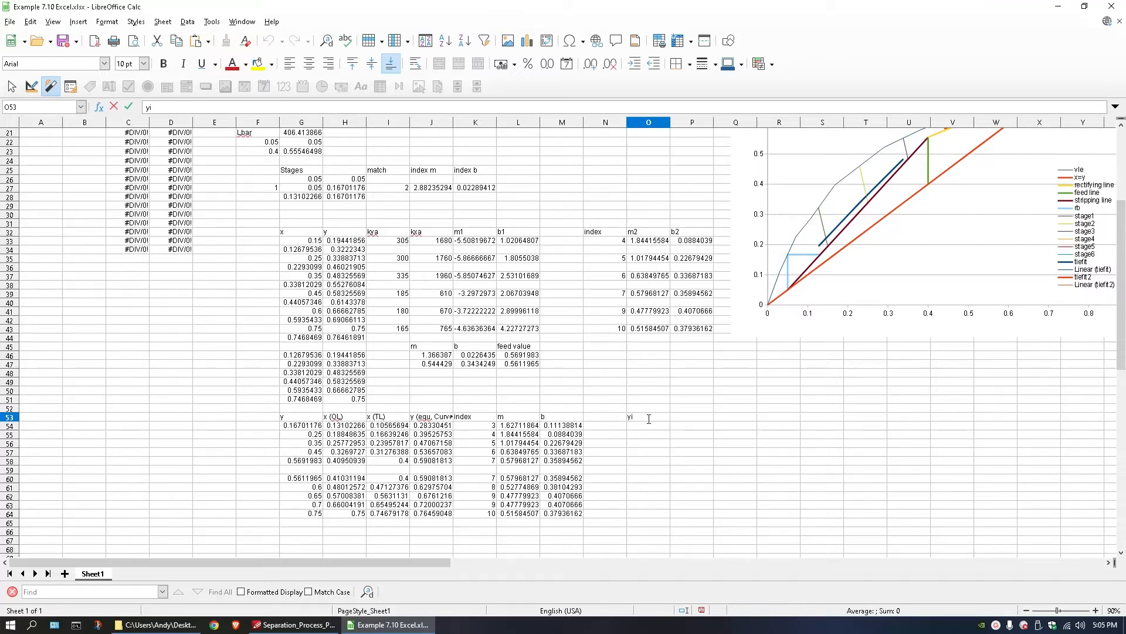
key(Return)
click(649, 419)
Build the difference formula =J54-G54 in O54 under the yi-y heading.
double_click(644, 427)
text(=)
click(429, 428)
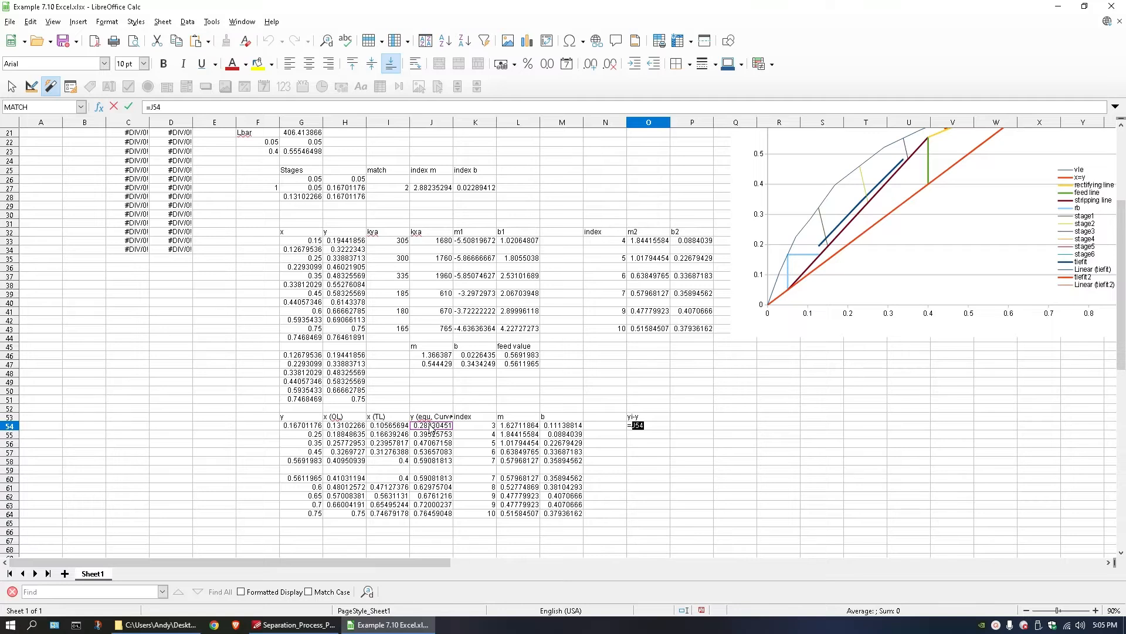
text(-)
click(311, 428)
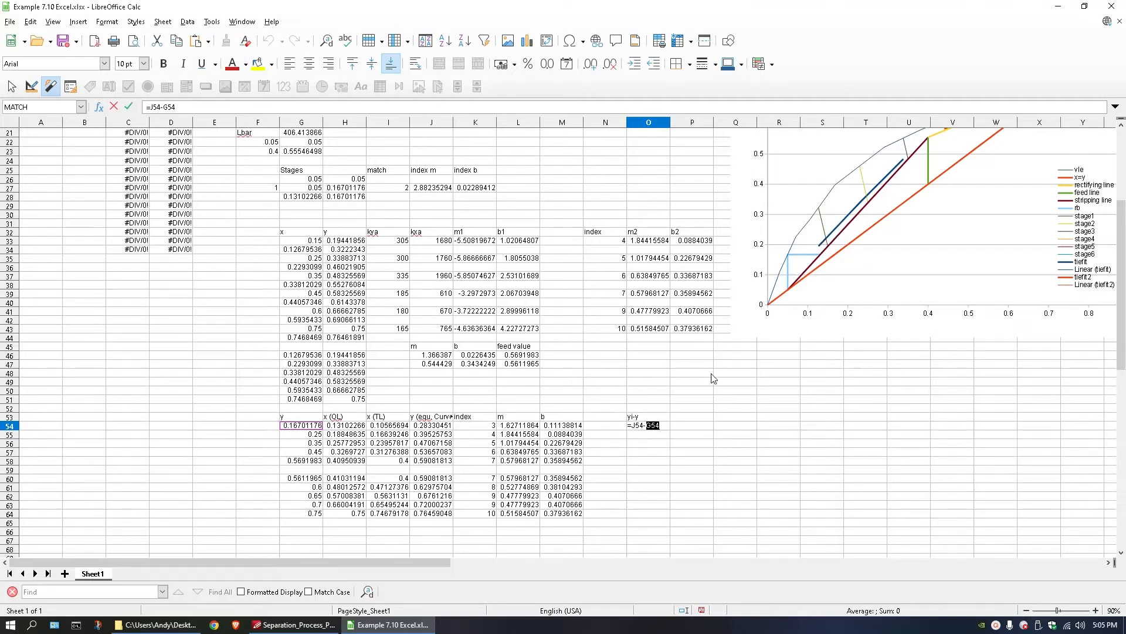
Complete the yi-y formula in O54, fill it down to row 64, and clear O59 in the gap between sections.
key(Return)
click(650, 429)
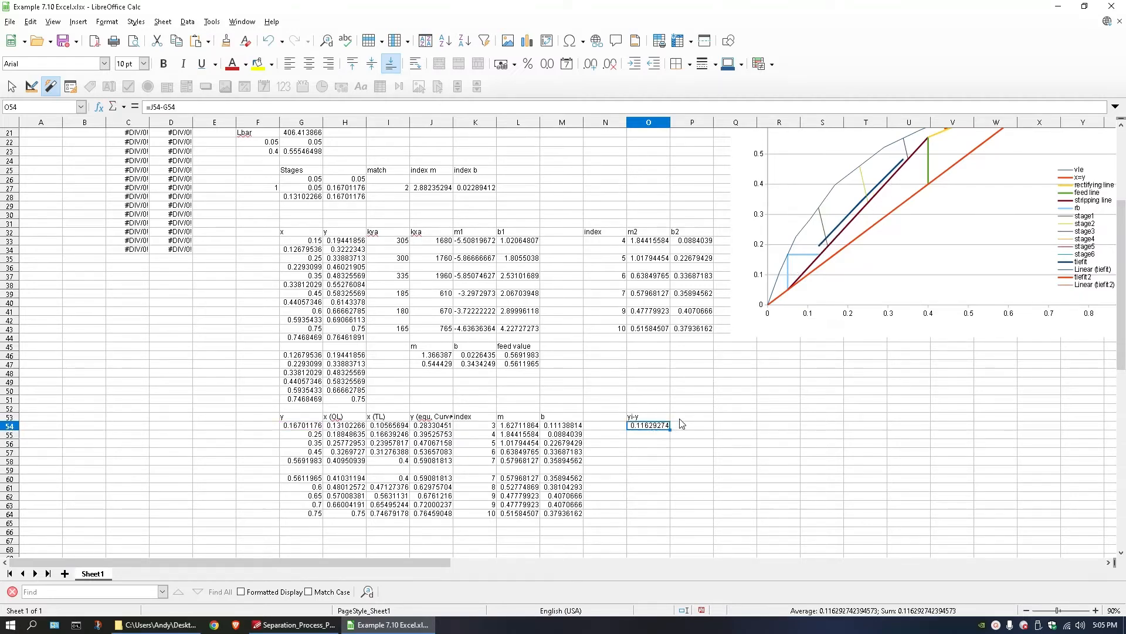
drag(670, 431, 656, 515)
click(646, 469)
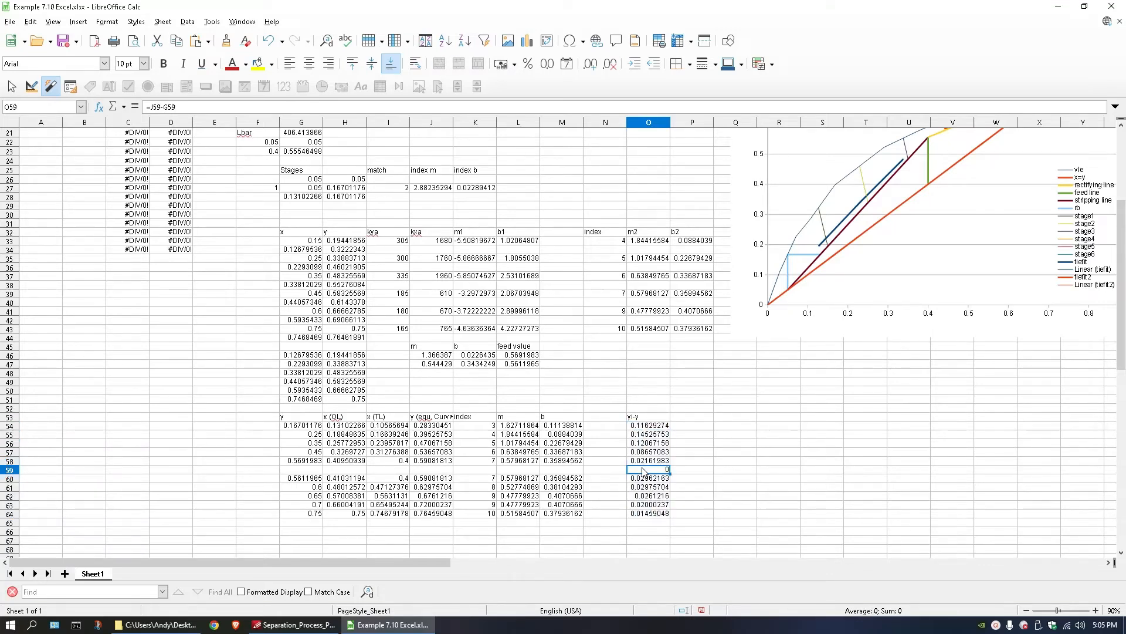
key(Delete)
Label P53 as kya, beside the yi-y heading.
double_click(682, 418)
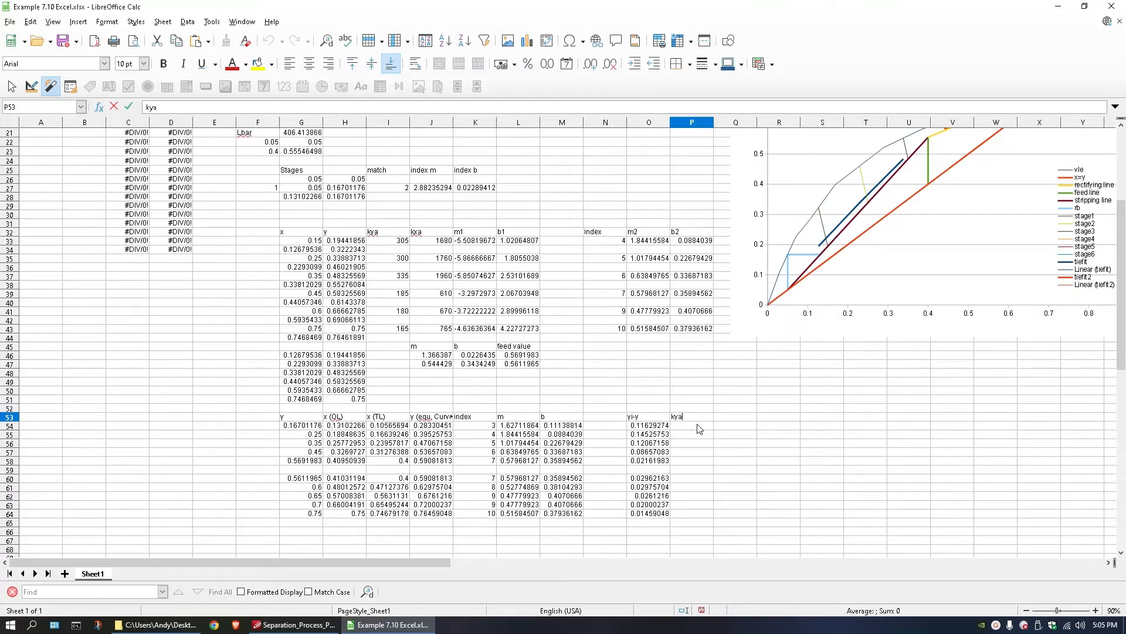
text(kya)
key(Return)
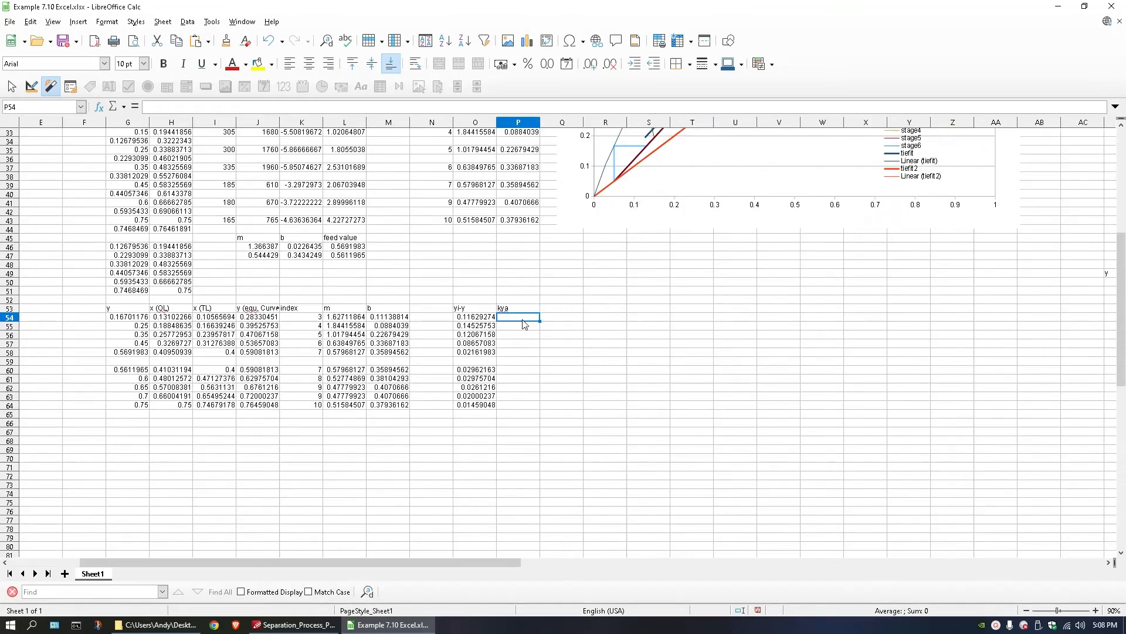
Review the x, y and kya values in the row 32 table against the empty kya cells P54:P58.
scroll(531, 322, up, 2)
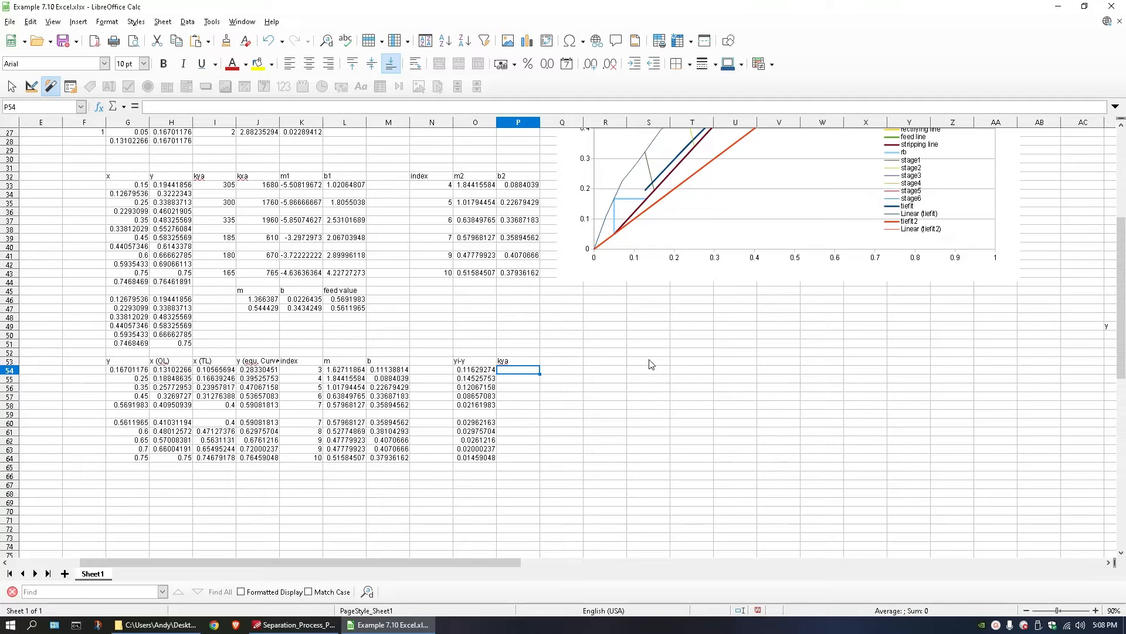
drag(513, 373, 516, 405)
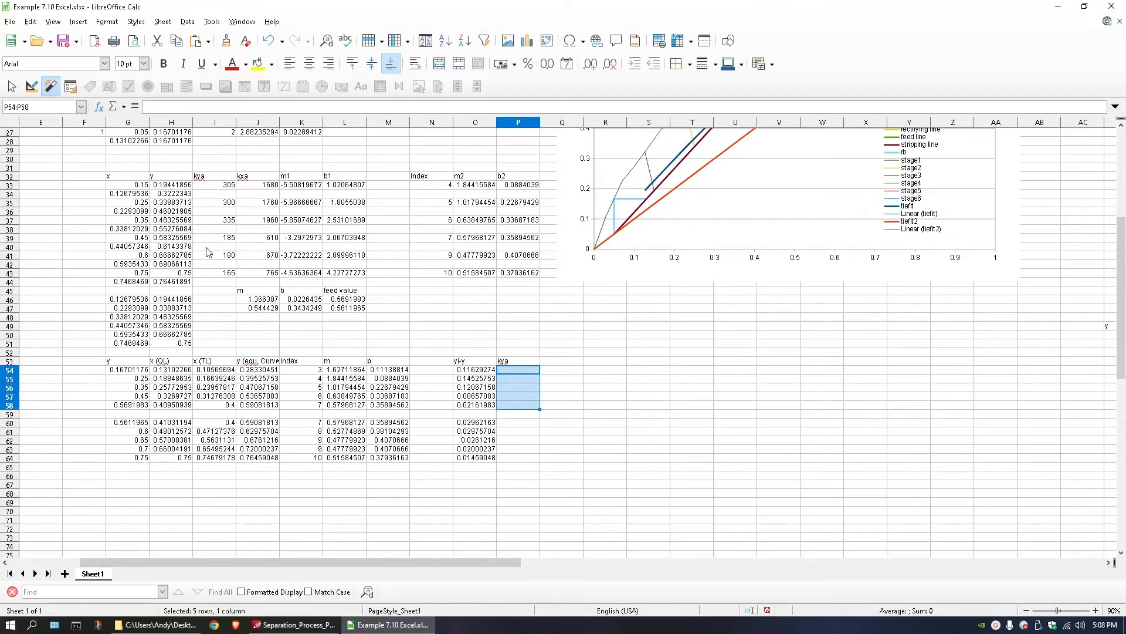
click(740, 351)
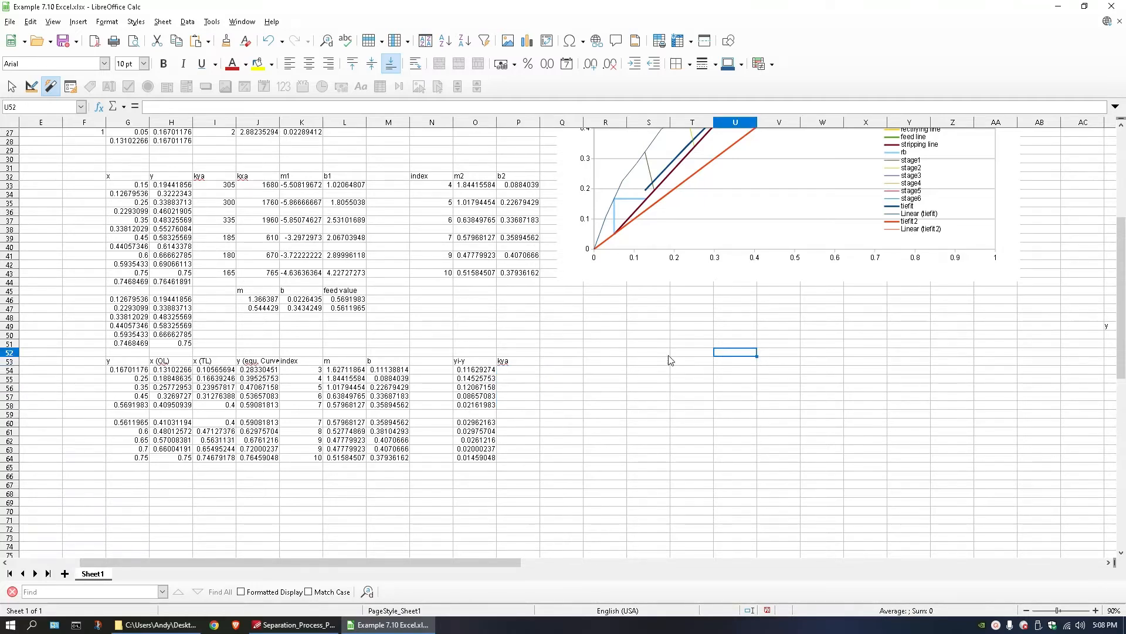
click(136, 186)
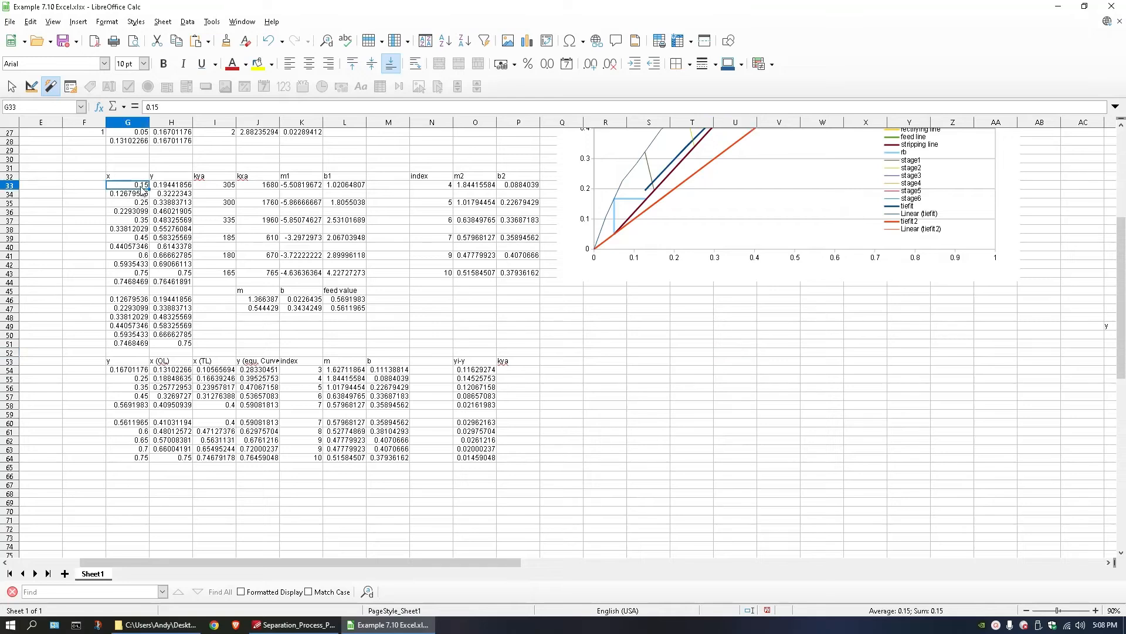
drag(136, 185, 203, 186)
click(145, 186)
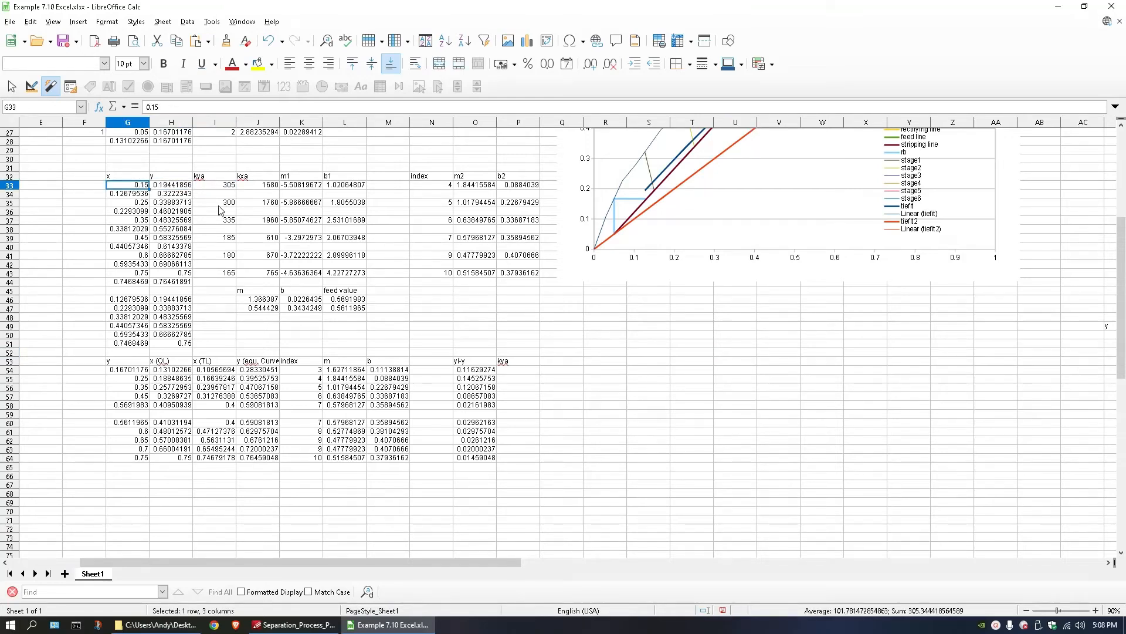
double_click(655, 335)
scroll(156, 461, down, 1)
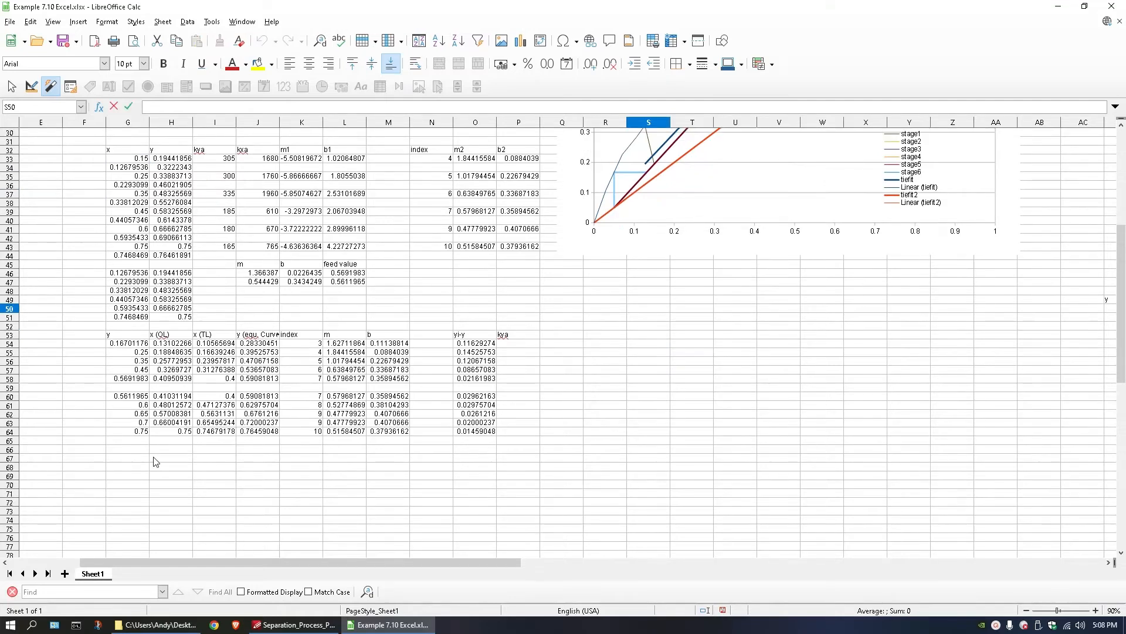
Link G69, G70 and G71 to the first three x values in G33, G35 and G37.
click(130, 474)
text(=)
click(130, 159)
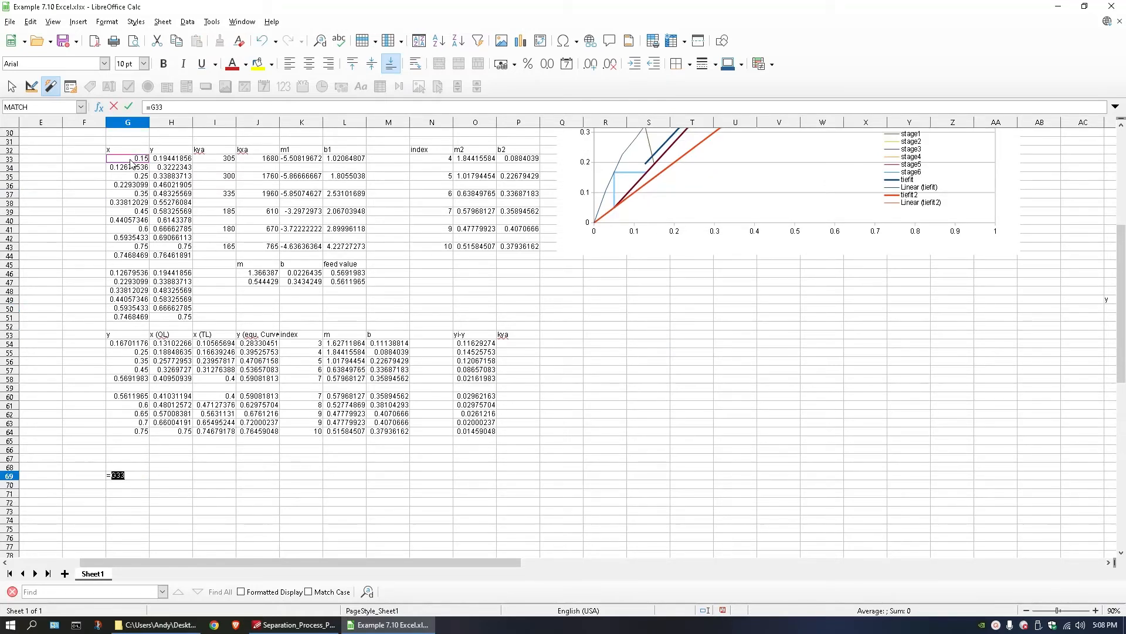
key(Return)
text(=)
click(136, 176)
key(Return)
text(=)
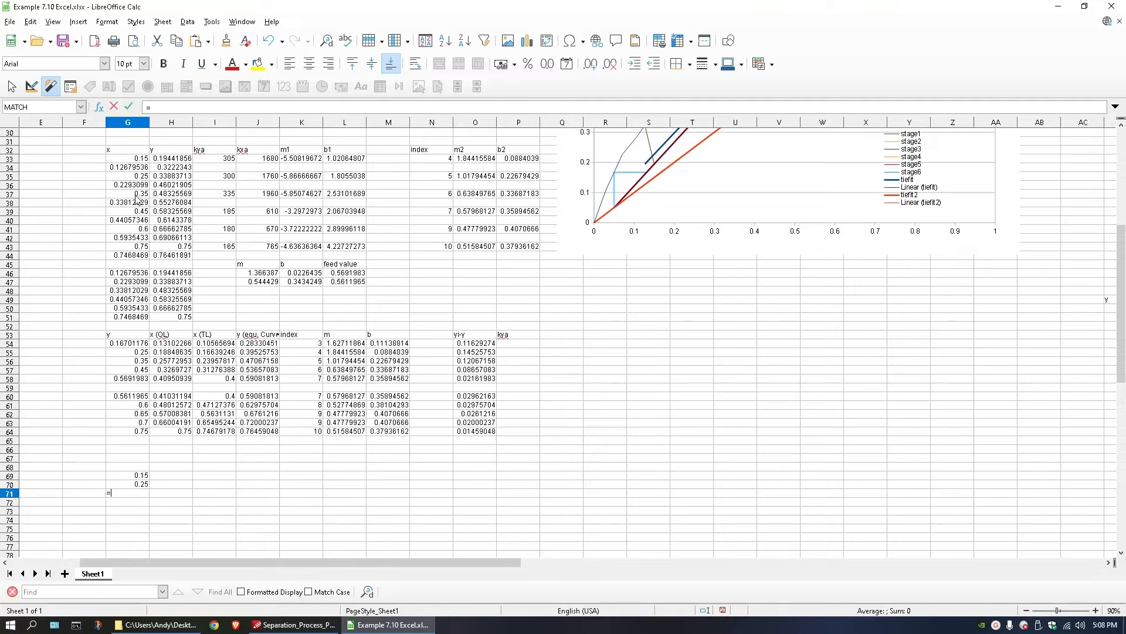
click(138, 193)
key(Return)
Leave G72 blank and link G73, G74 and G75 to the x values in G39, G41 and G43.
key(Return)
text(=)
click(138, 212)
key(Return)
text(=)
click(140, 230)
key(Return)
text(=)
click(141, 247)
key(Return)
Head the new small table with x in G68 and kya in H68.
click(142, 465)
click(145, 462)
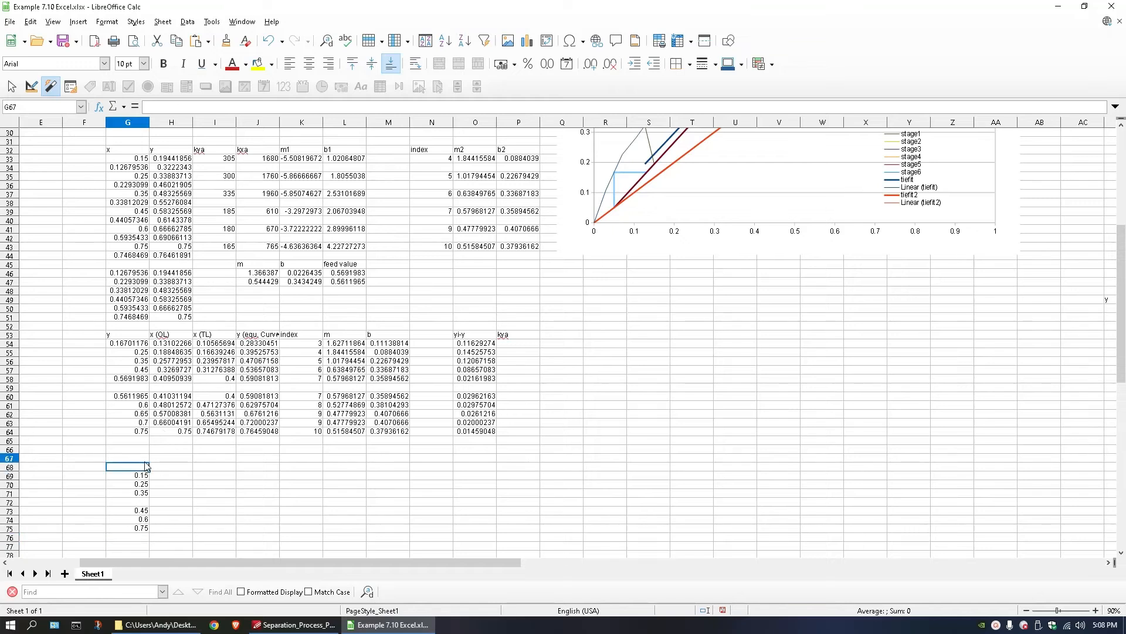
double_click(141, 469)
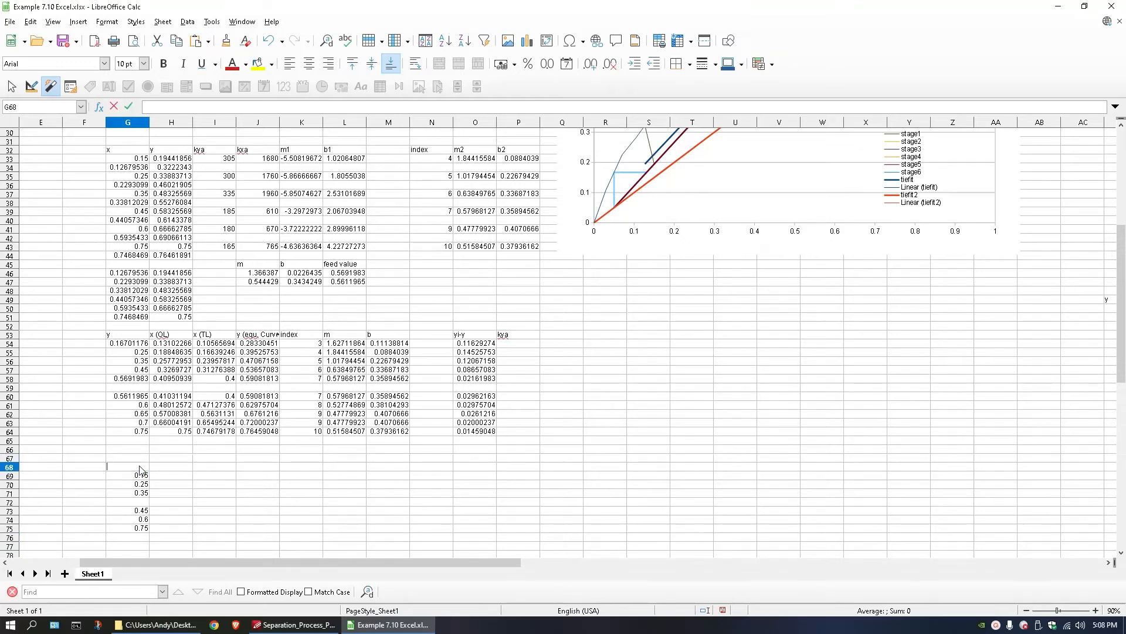
text(x)
double_click(169, 466)
text(k)
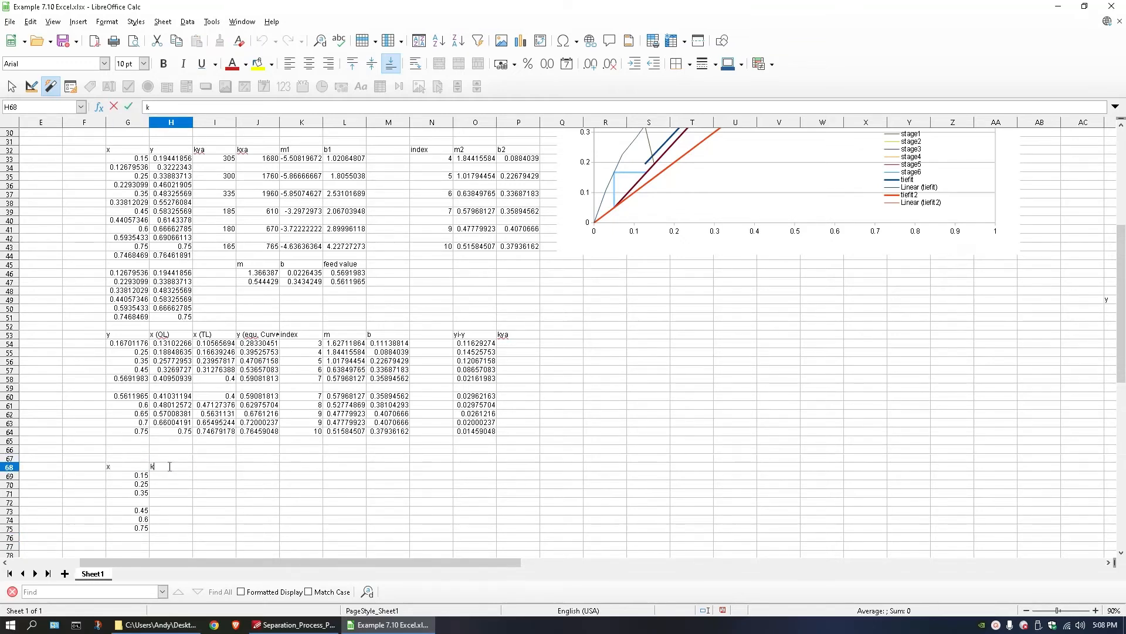
text(ya)
key(Return)
Link H69, H70 and H71 to the kya values in I33, I35 and I37.
text(=)
click(212, 161)
key(Return)
text(=)
click(223, 177)
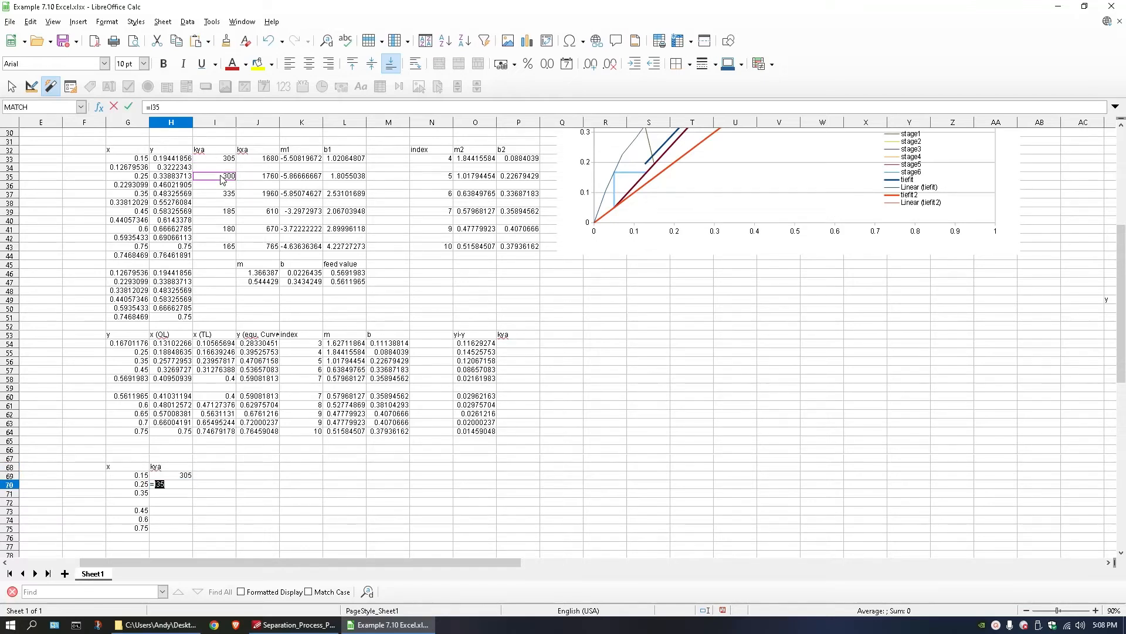
key(Return)
text(=)
click(225, 198)
key(Return)
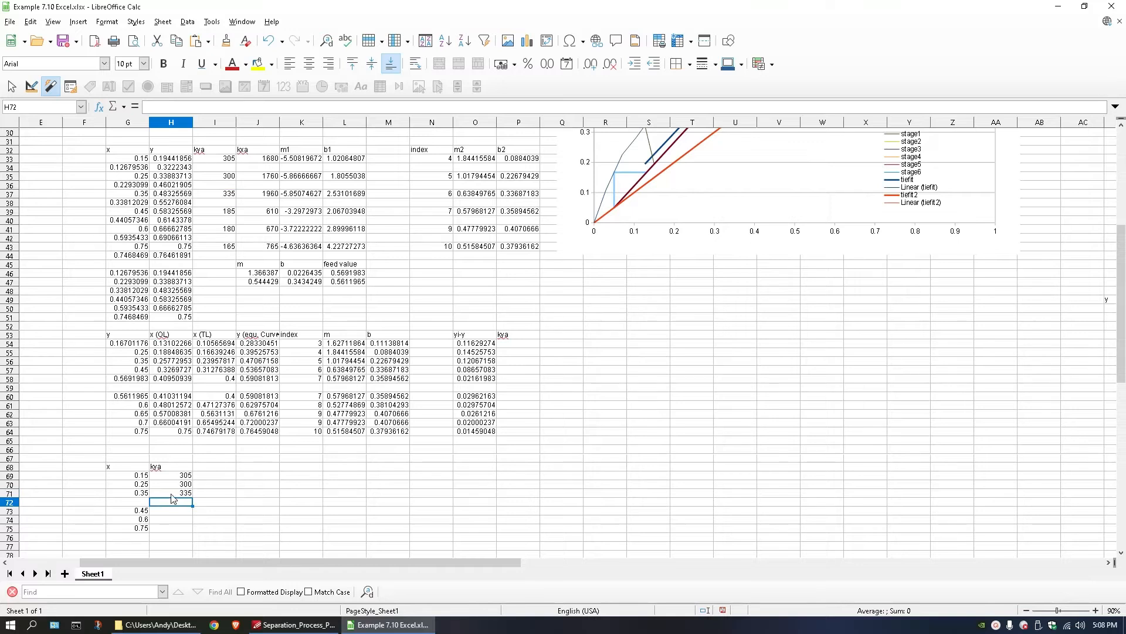
Leave H72 blank and link H73, H74 and H75 to the kya values in I39, I41 and I43.
key(Down)
text(=)
click(227, 212)
key(Return)
text(=)
click(228, 229)
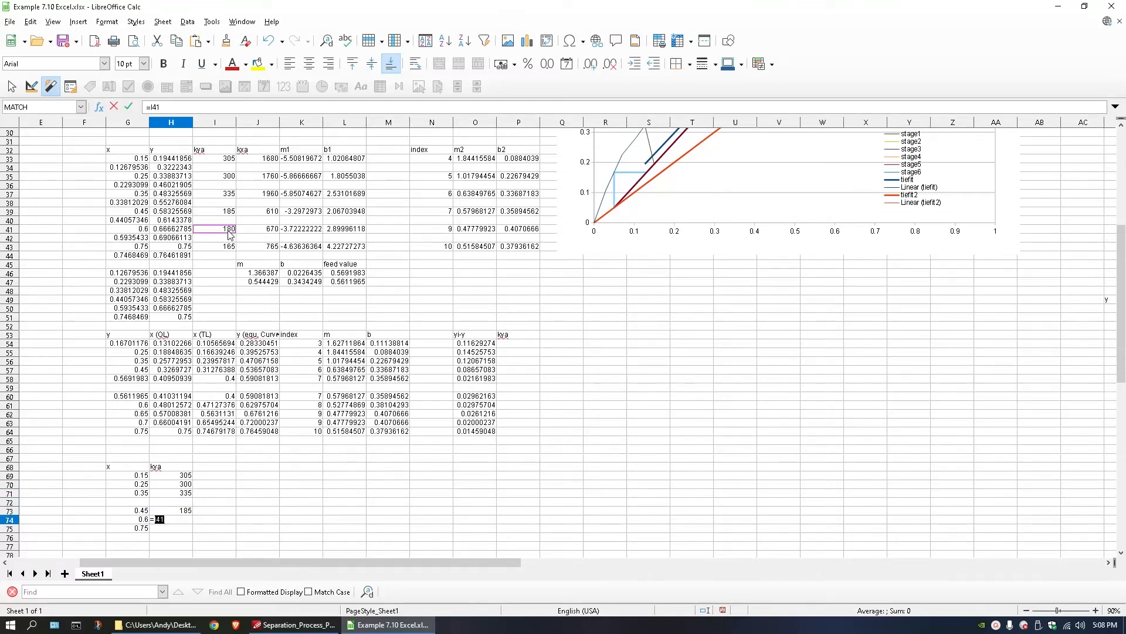
key(Return)
click(229, 247)
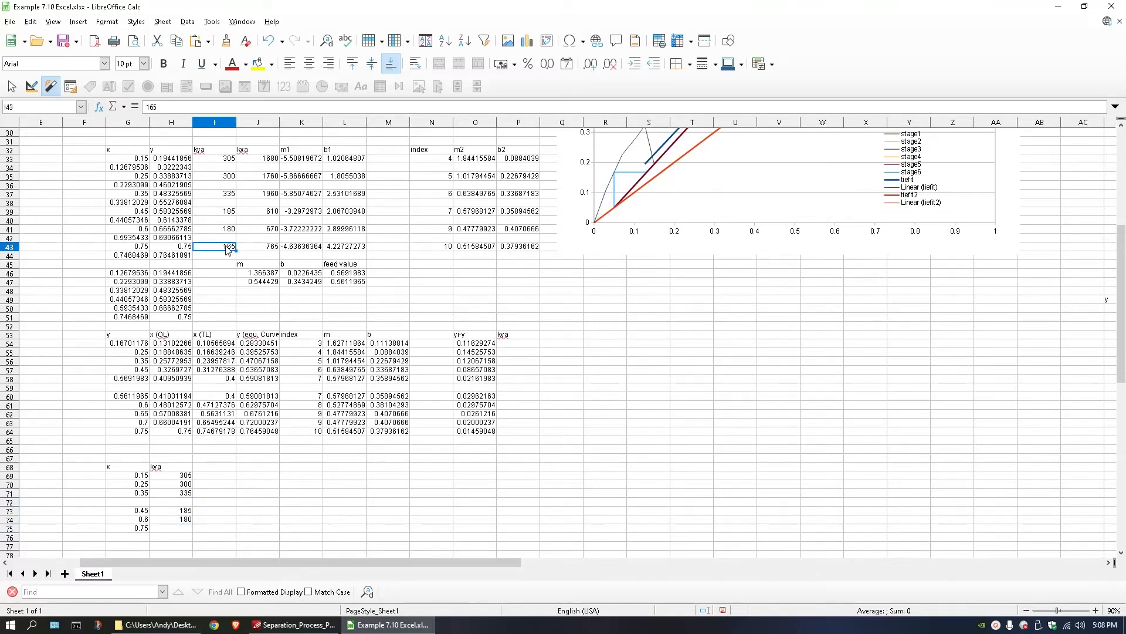
click(179, 528)
text(=)
click(224, 247)
key(Return)
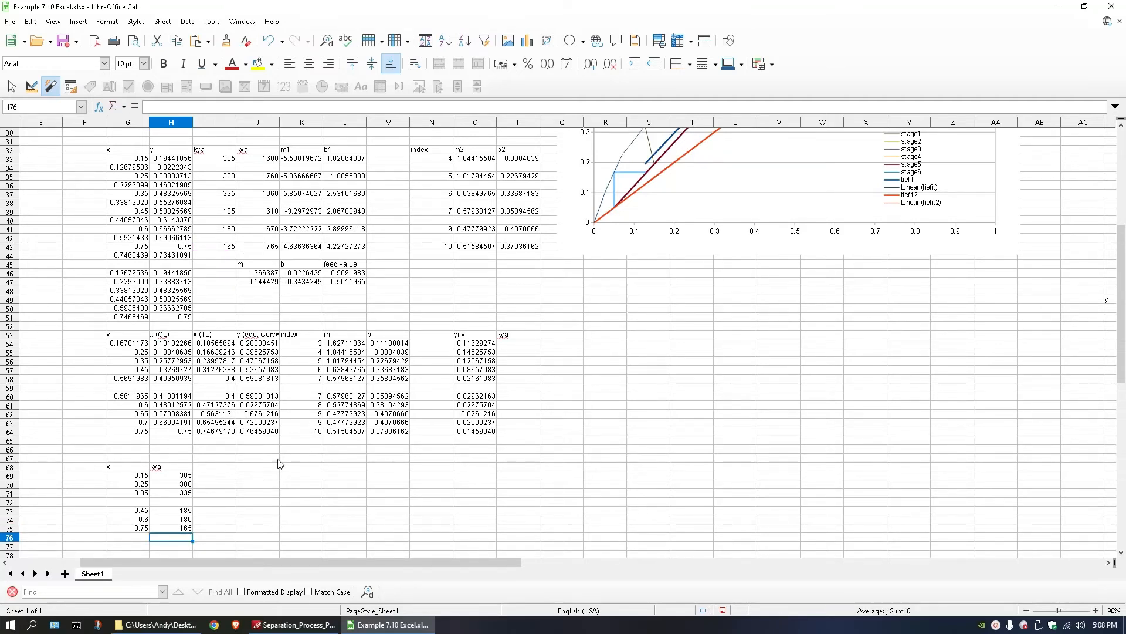
Insert an XY (Scatter) chart with lines only from G69:H71 and move it clear of the tables, below the yi-y and kya columns.
drag(120, 468, 173, 494)
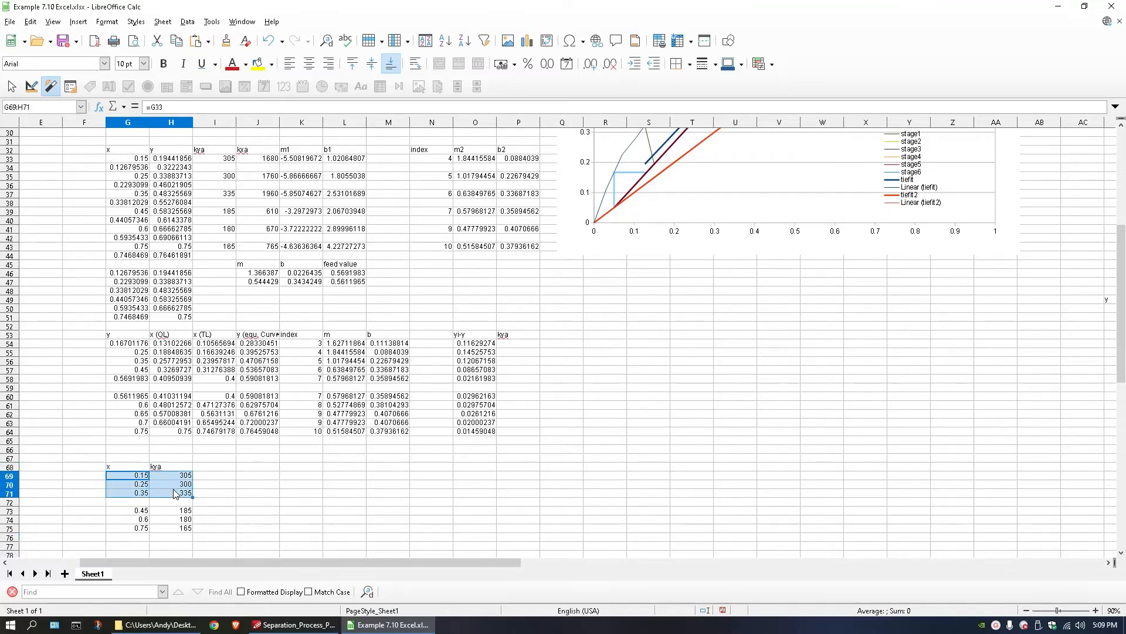
click(74, 22)
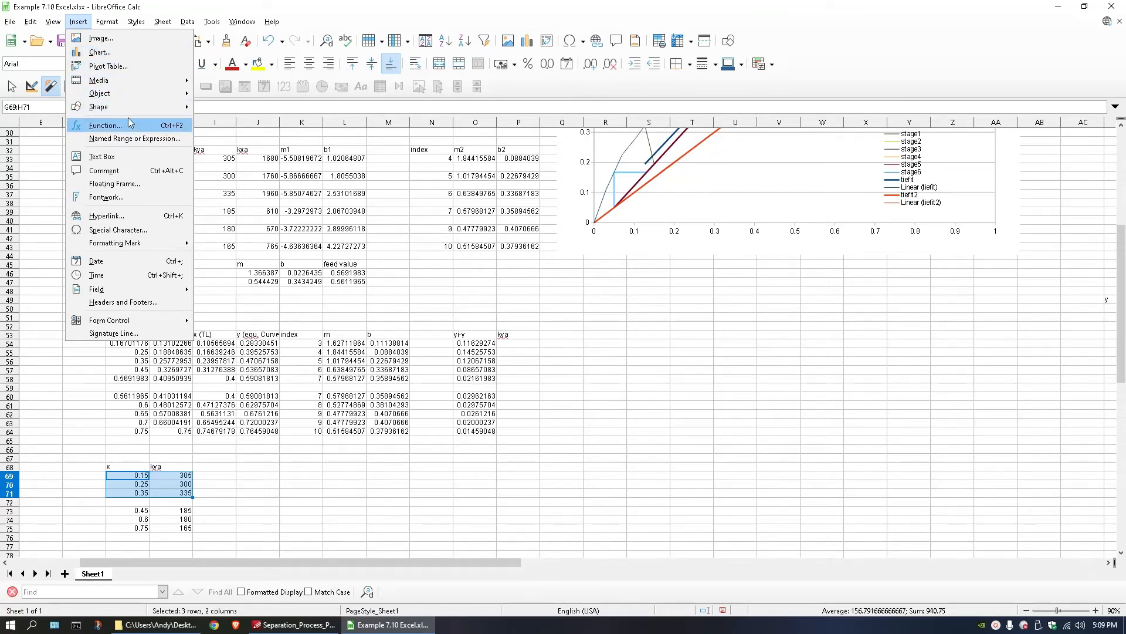
click(110, 51)
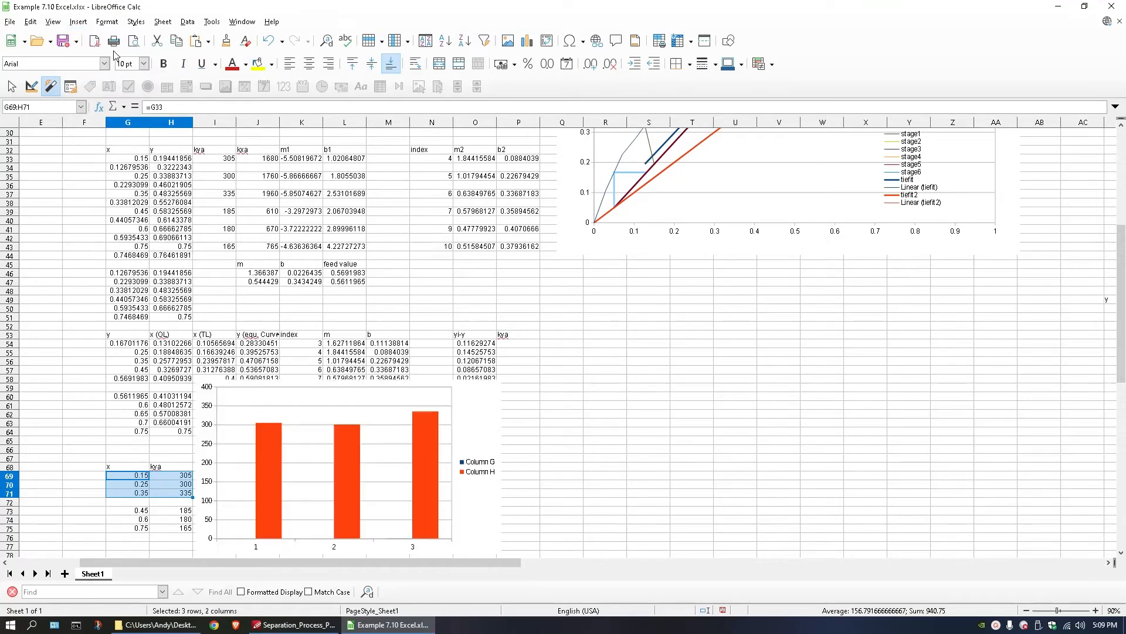
click(491, 291)
click(629, 251)
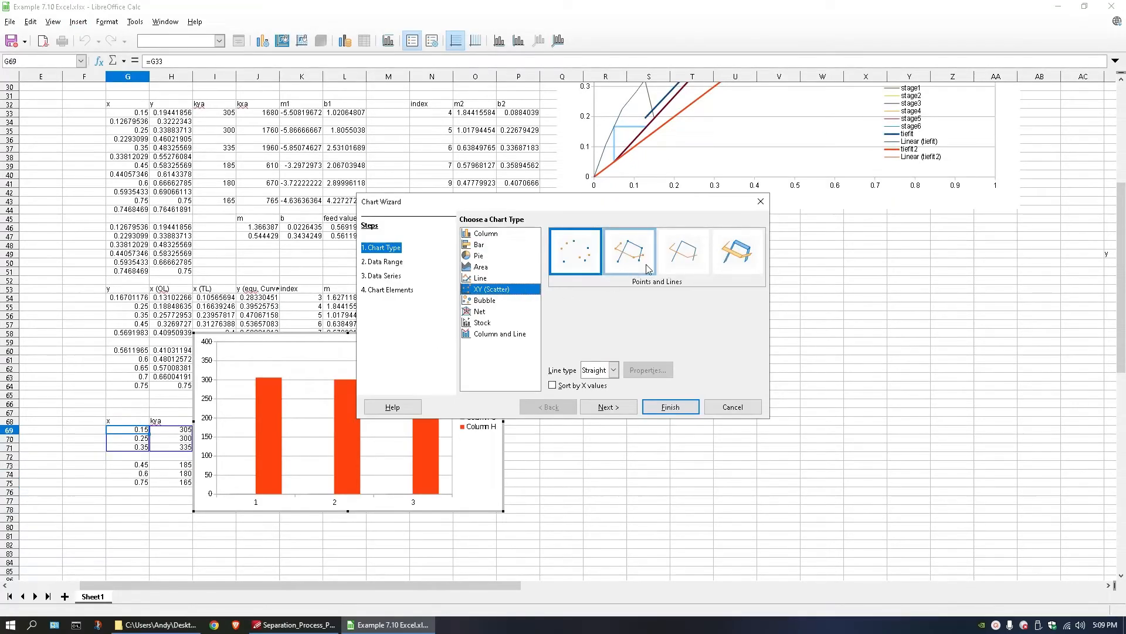
click(683, 251)
click(669, 406)
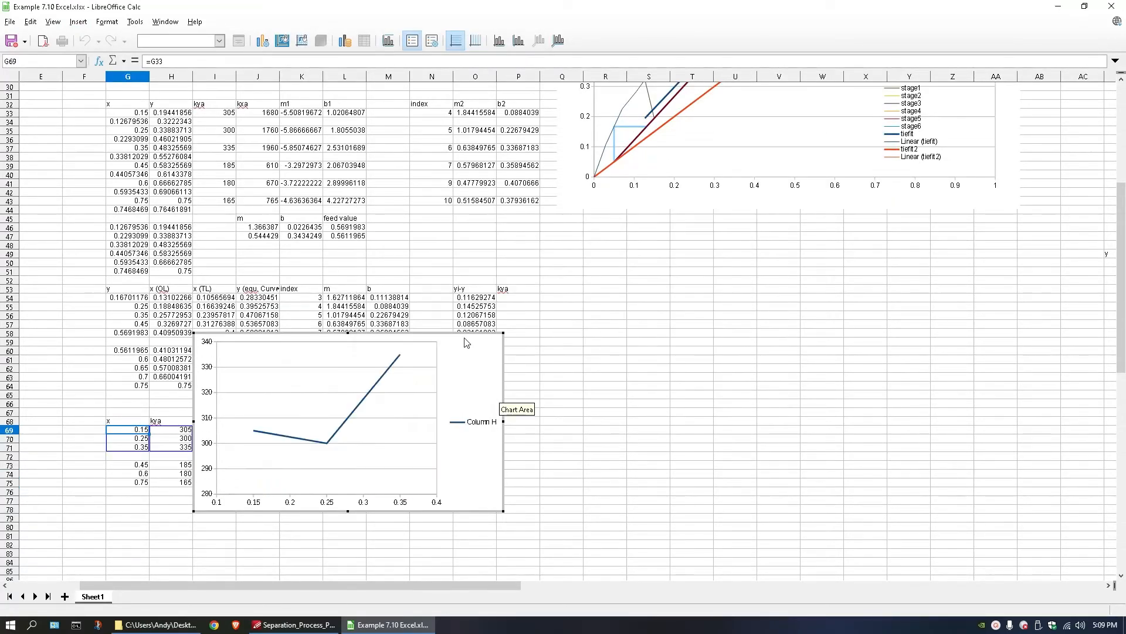
drag(462, 339, 720, 405)
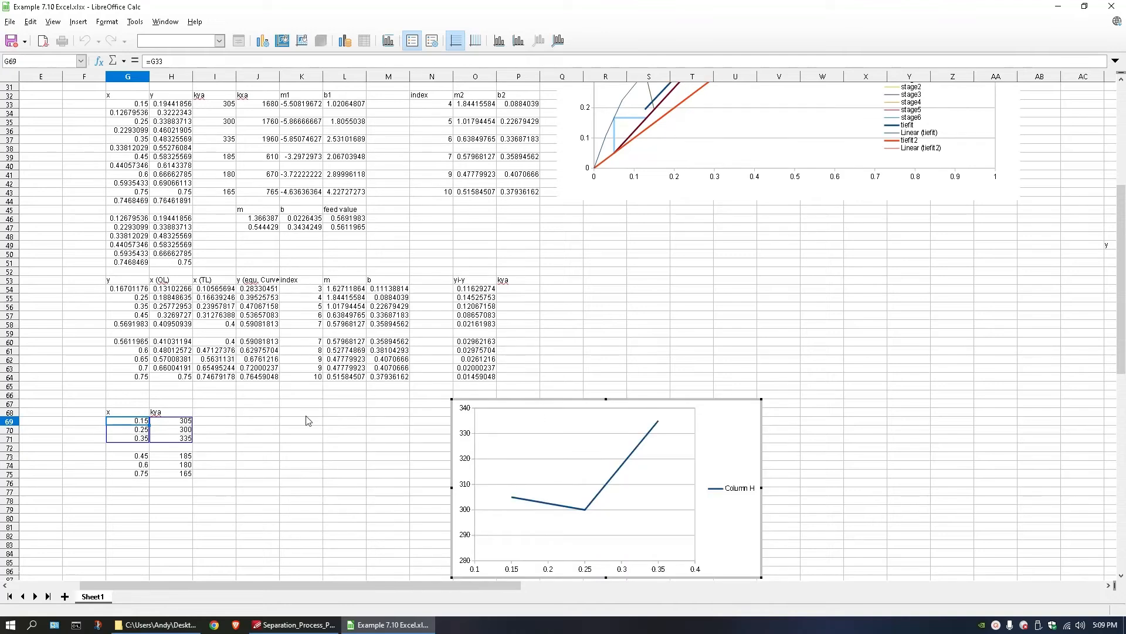
Add a degree 2 polynomial trend line to the kya series and show its equation.
click(645, 444)
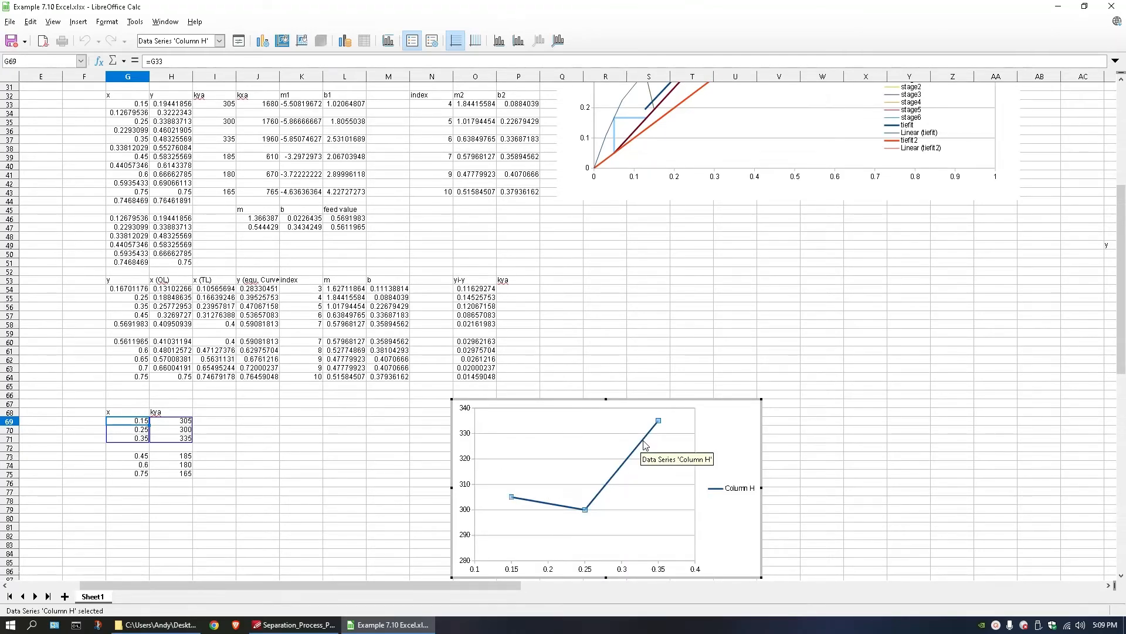
right_click(645, 444)
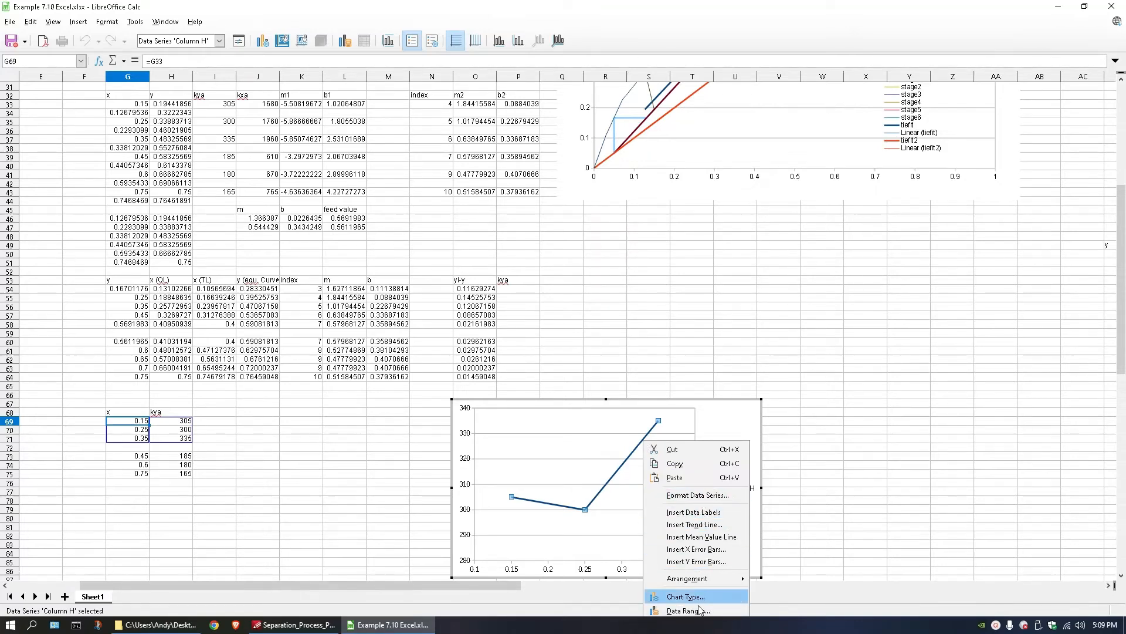
click(698, 523)
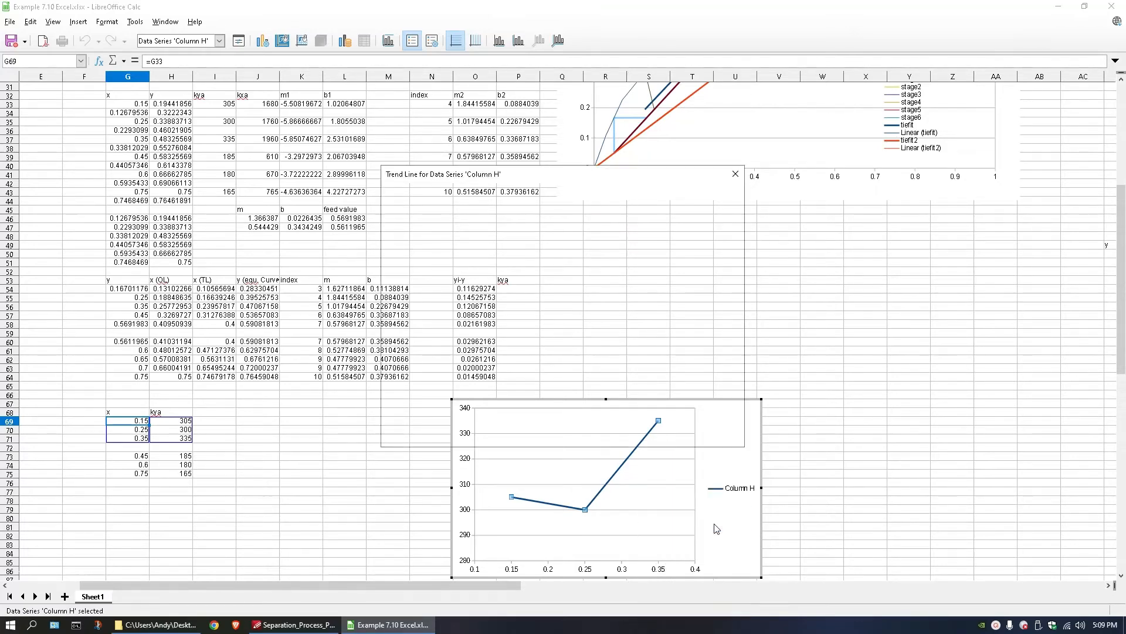
click(399, 198)
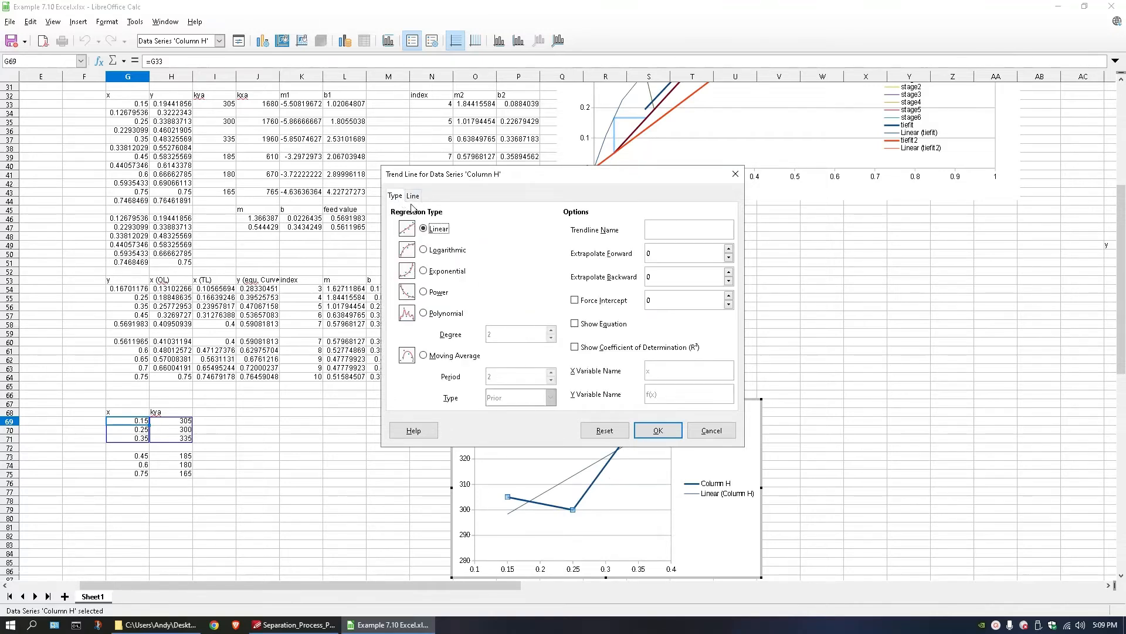
click(423, 313)
click(576, 348)
click(575, 347)
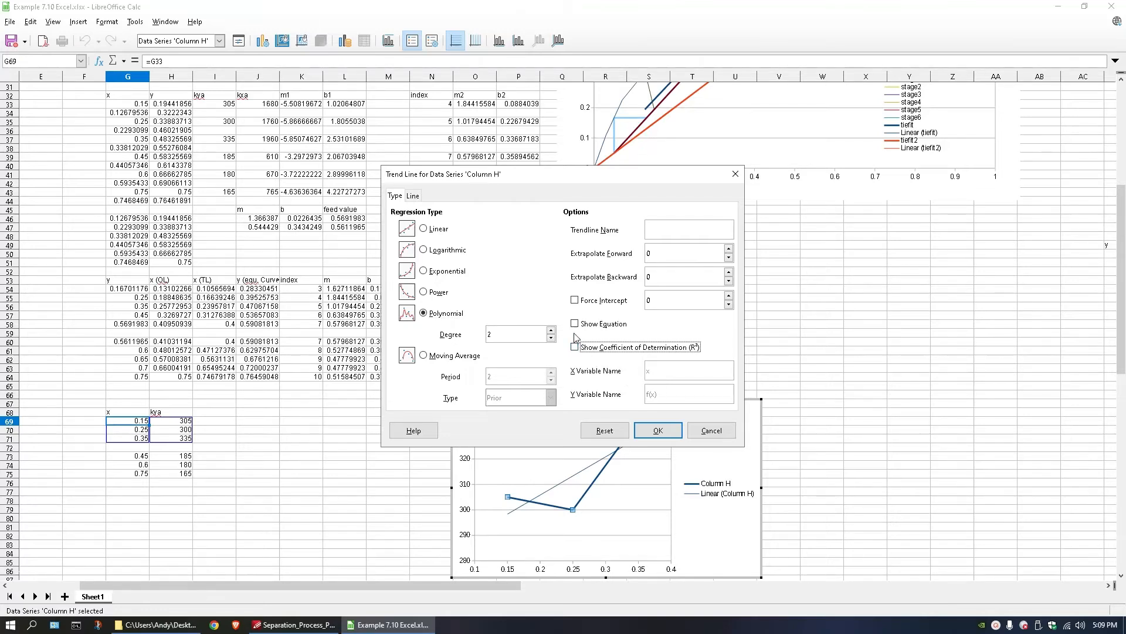
click(574, 323)
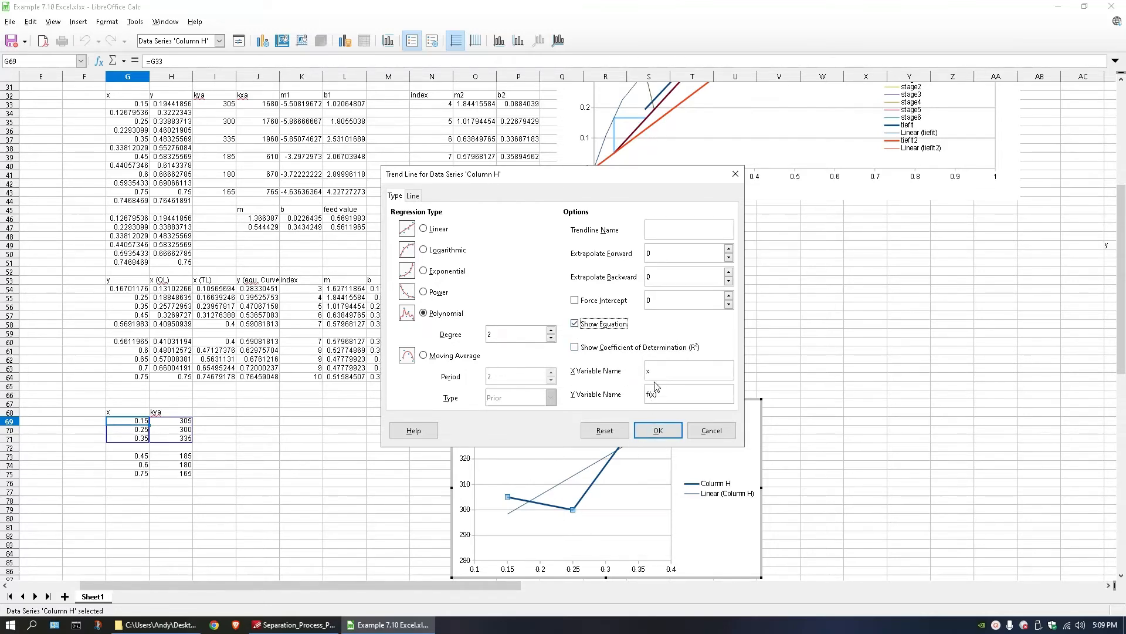
click(657, 432)
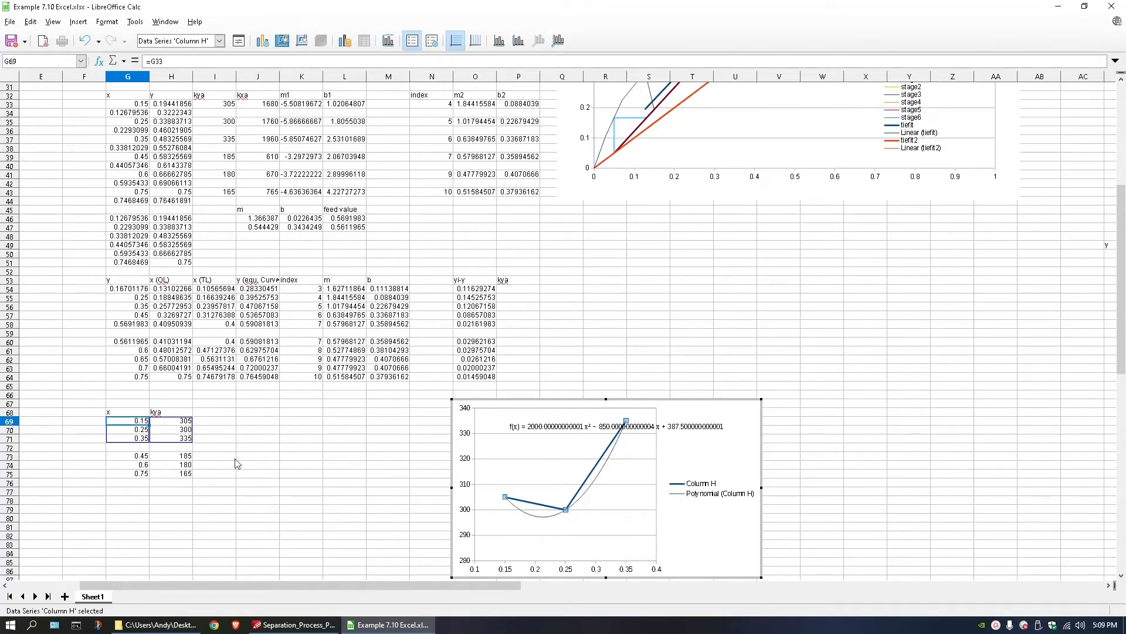
Add a second data series to the kya chart with x-values from G73:G75 and y-values from H73:H75.
right_click(621, 460)
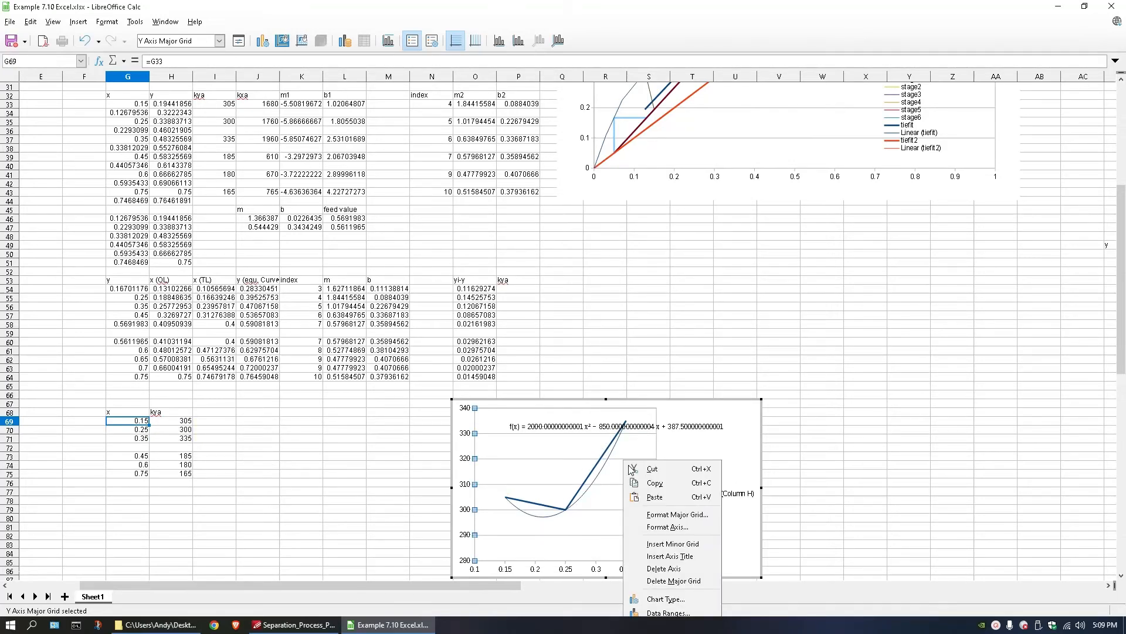
click(668, 613)
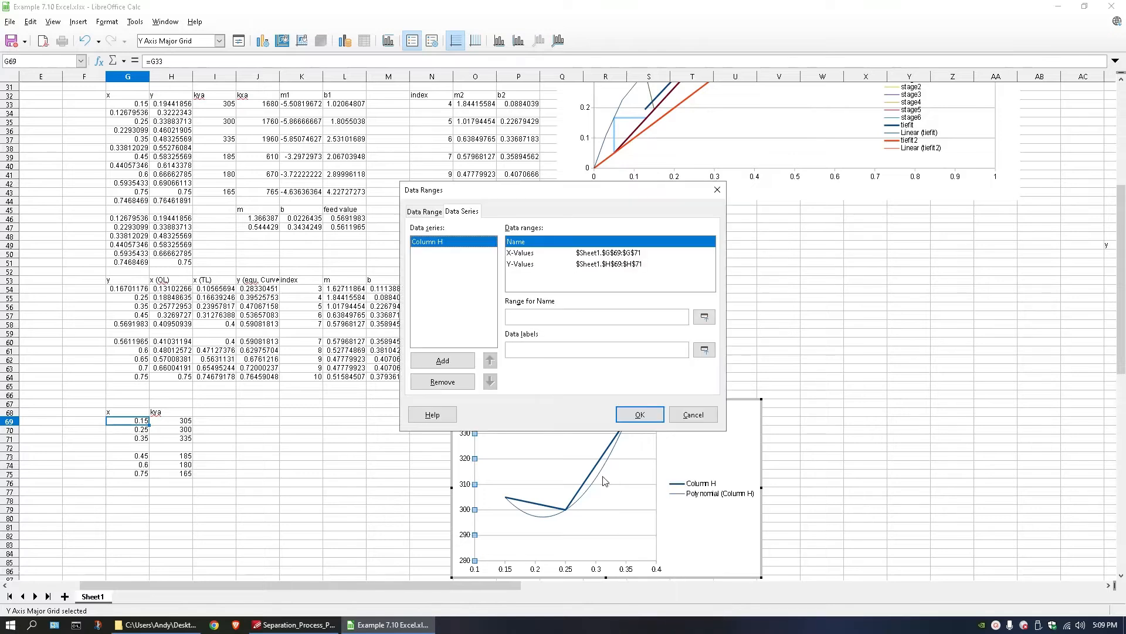
click(442, 360)
click(515, 253)
click(704, 316)
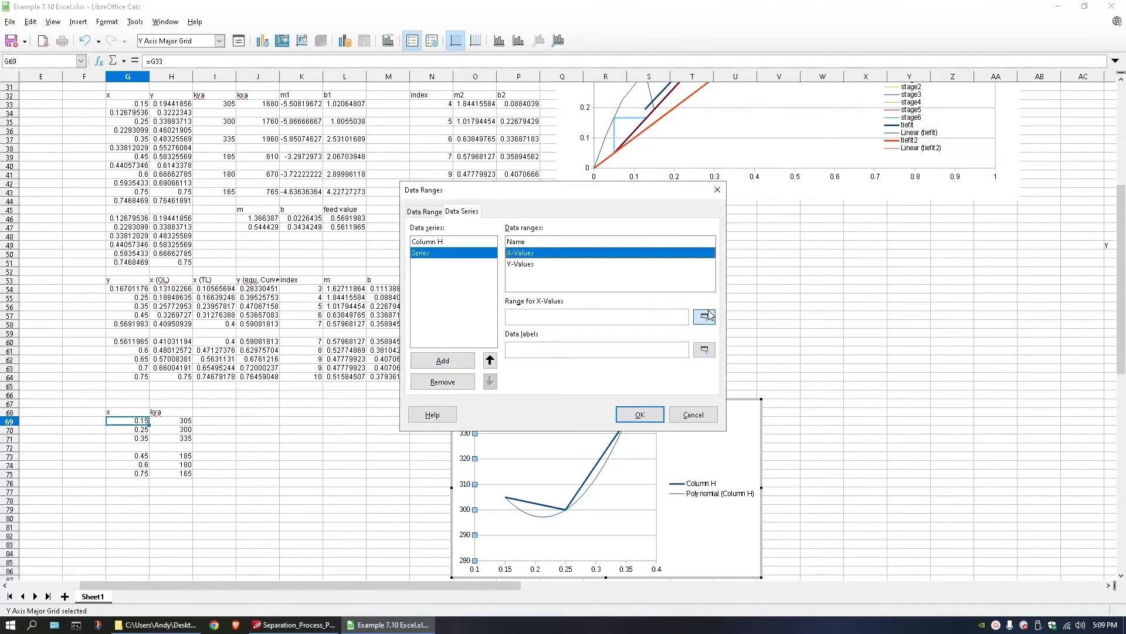
drag(141, 456, 184, 475)
click(542, 265)
click(704, 317)
click(640, 415)
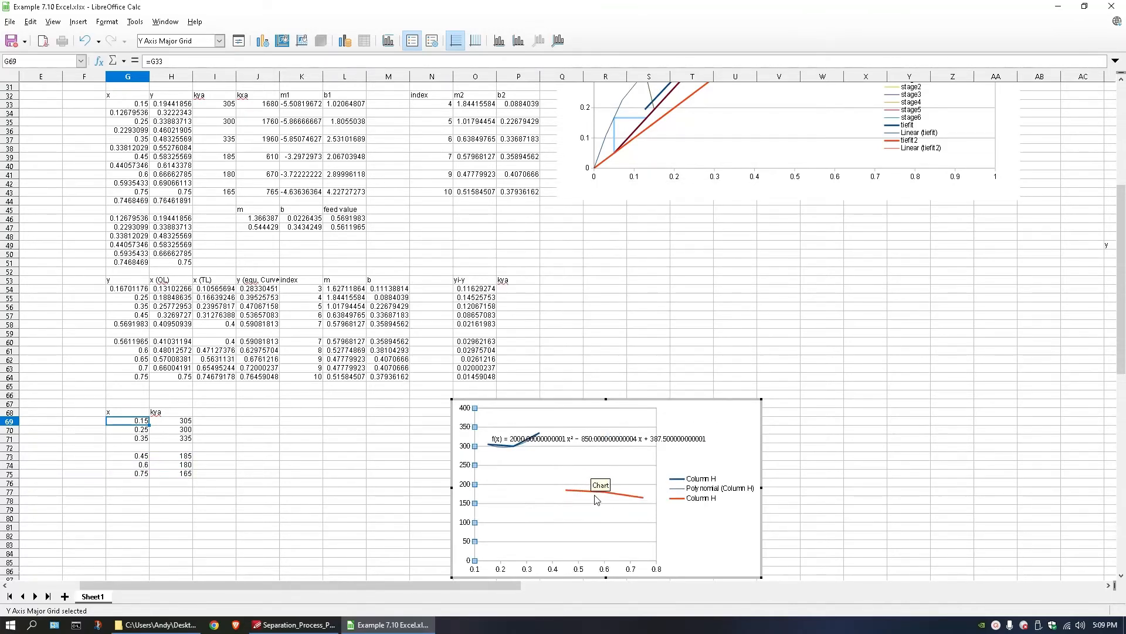
Add a linear trend line with its equation to the second kya series and move both equations below their curves.
right_click(595, 495)
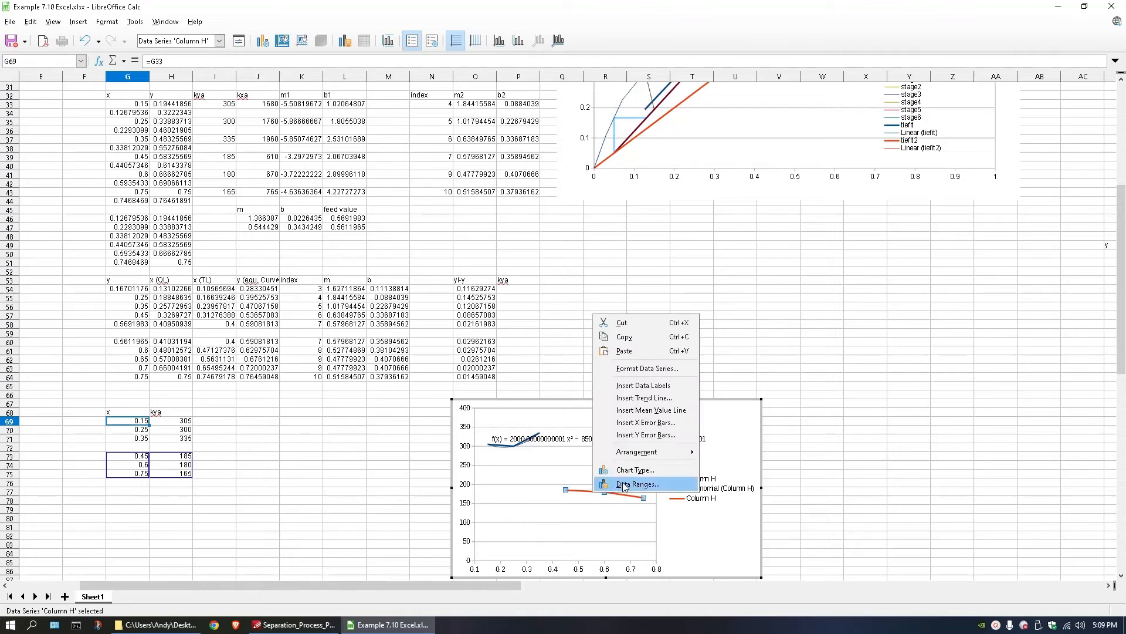
click(651, 398)
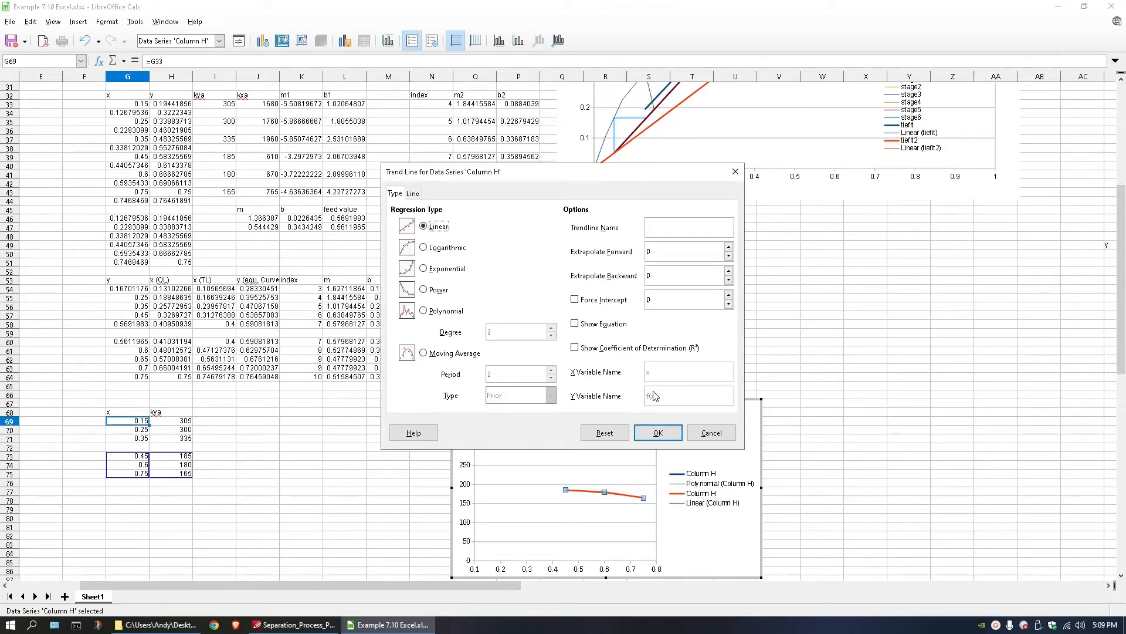
click(575, 325)
click(647, 432)
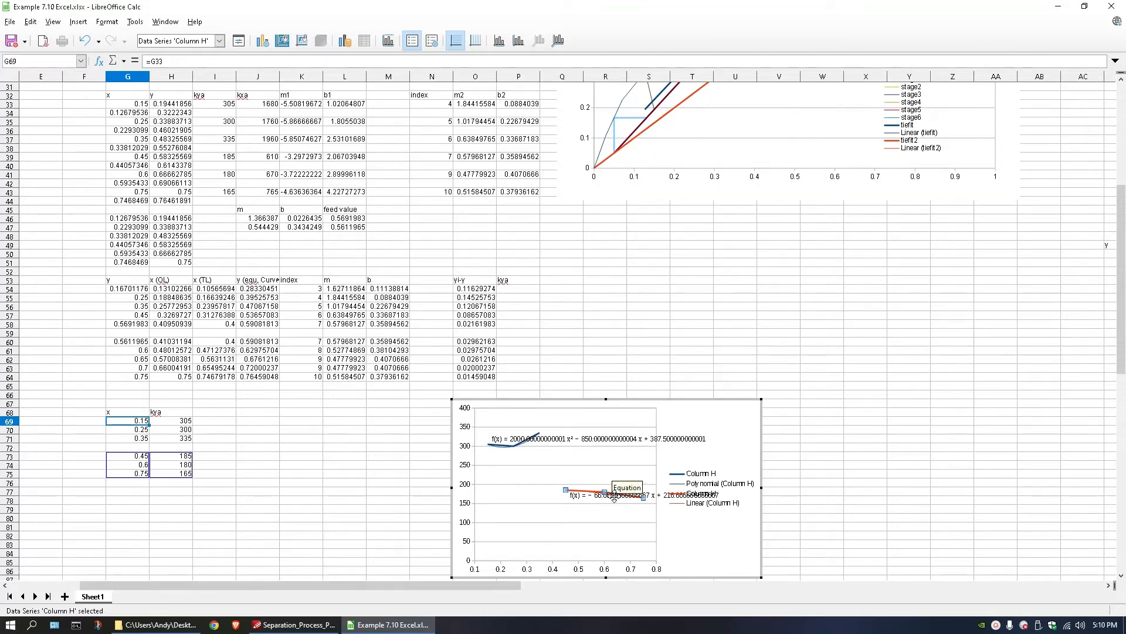
drag(614, 498, 549, 517)
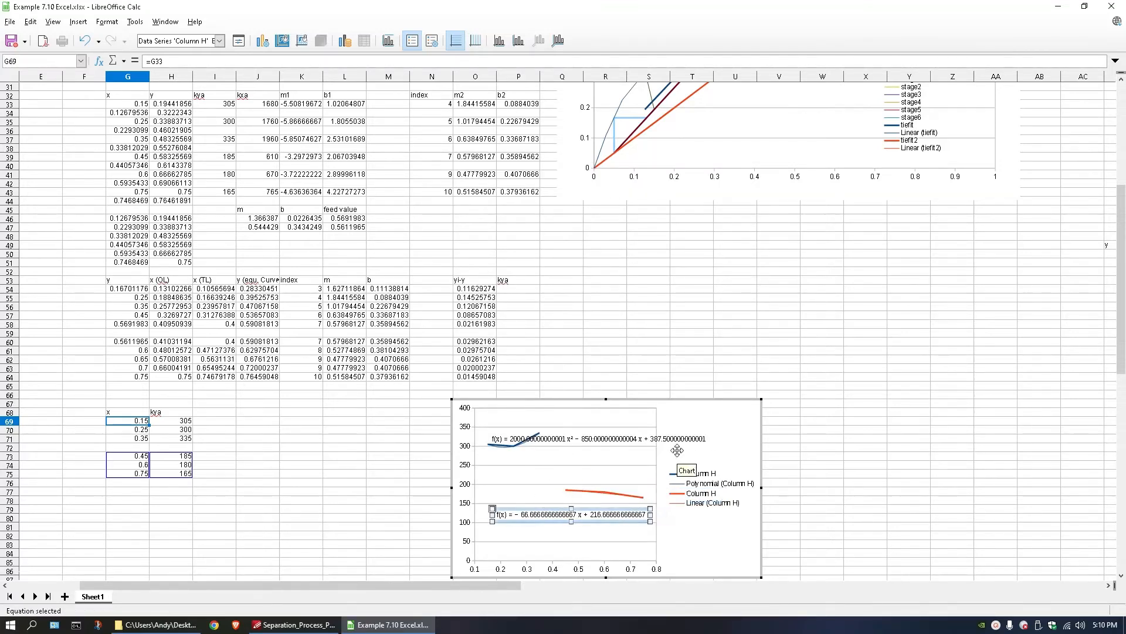
drag(586, 438, 577, 458)
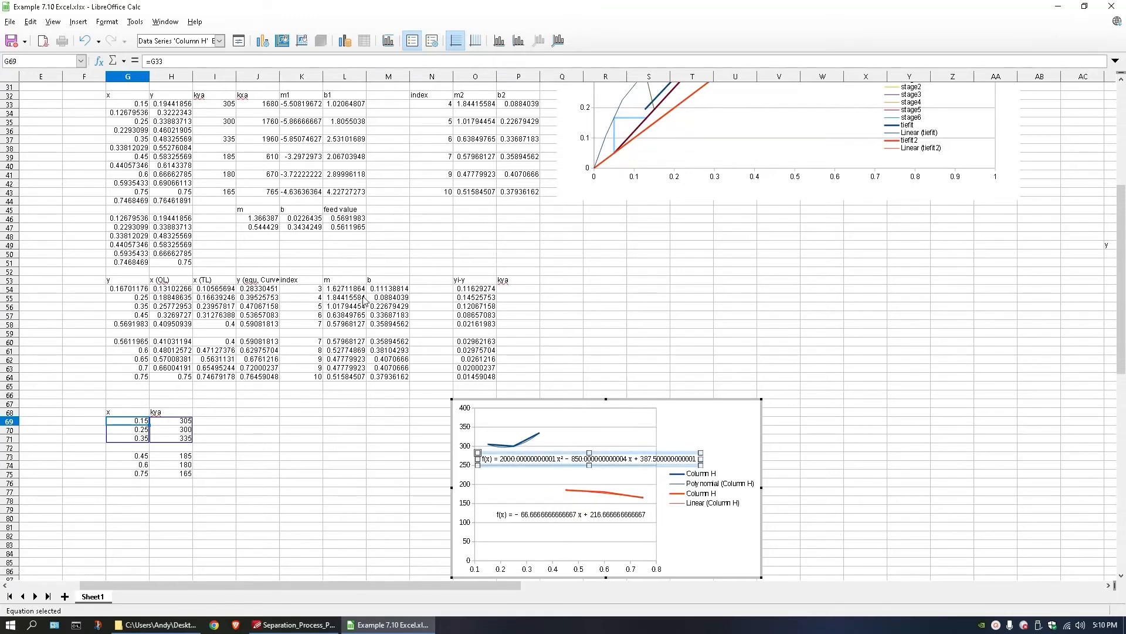
Calculate kya in P54 with =2000*H54^2-850*H54+387.5 and fill the formula down to P58.
click(513, 291)
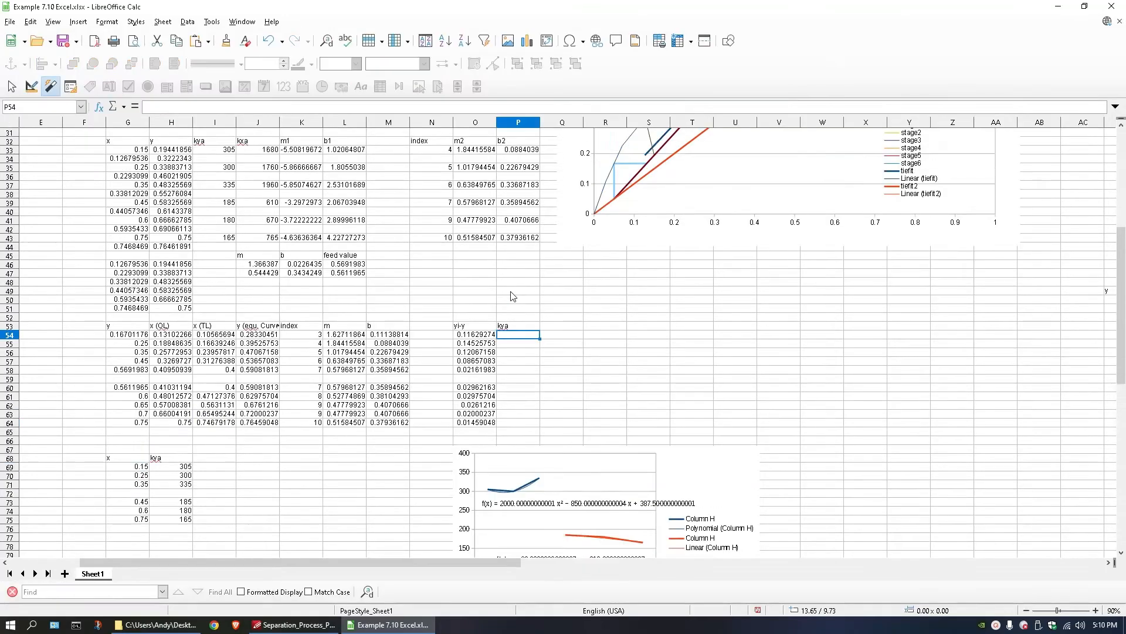
scroll(537, 352, down, 1)
double_click(520, 310)
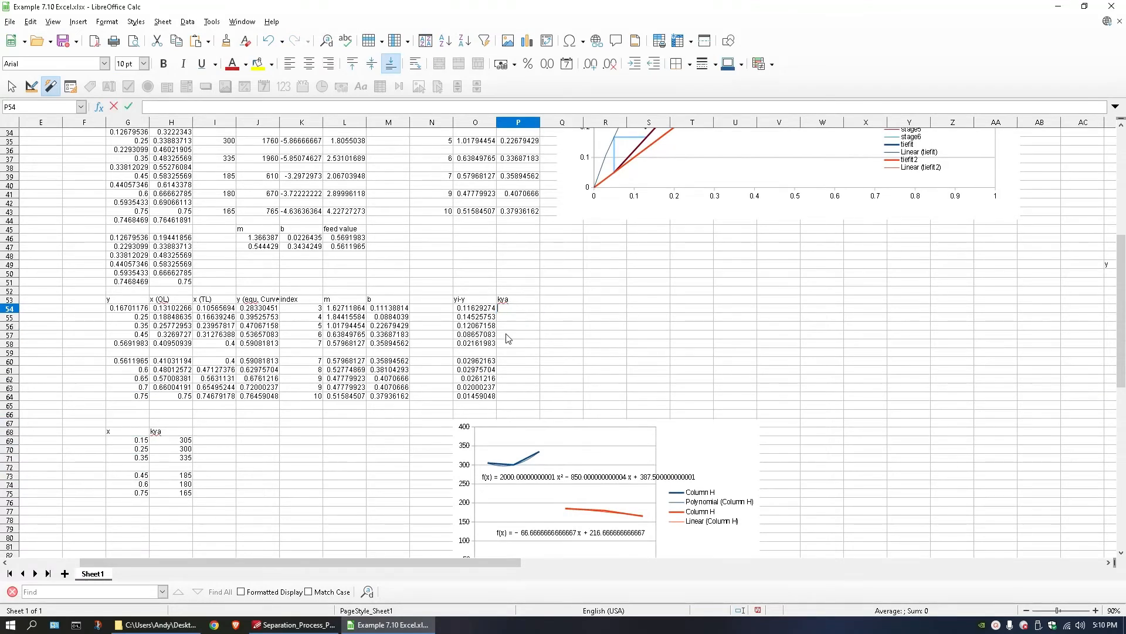
text(=)
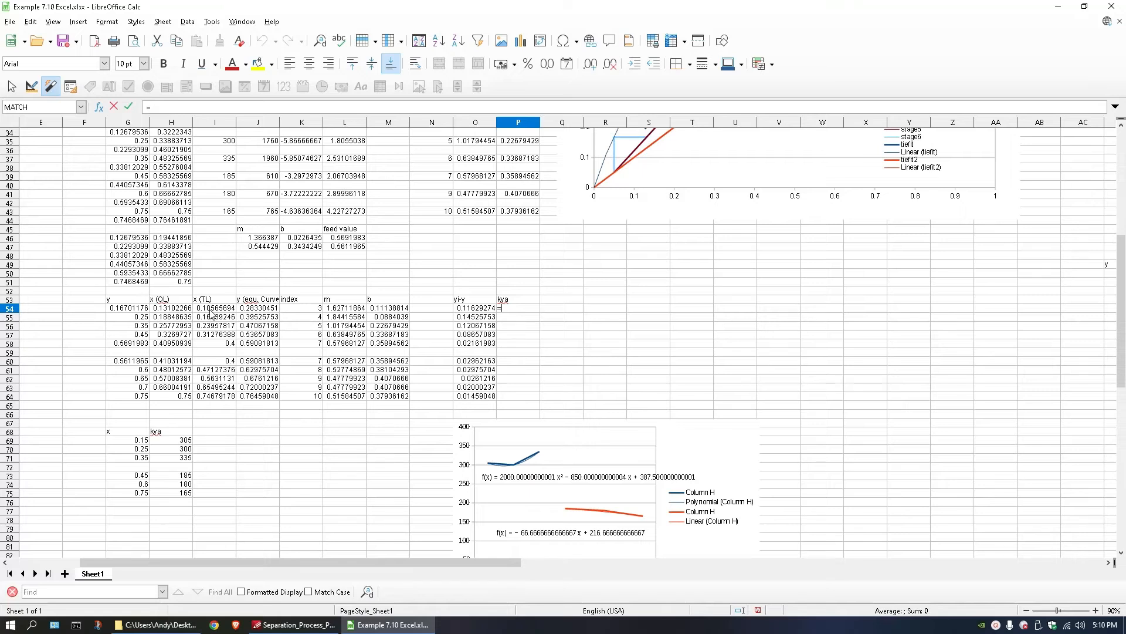
scroll(208, 312, down, 2)
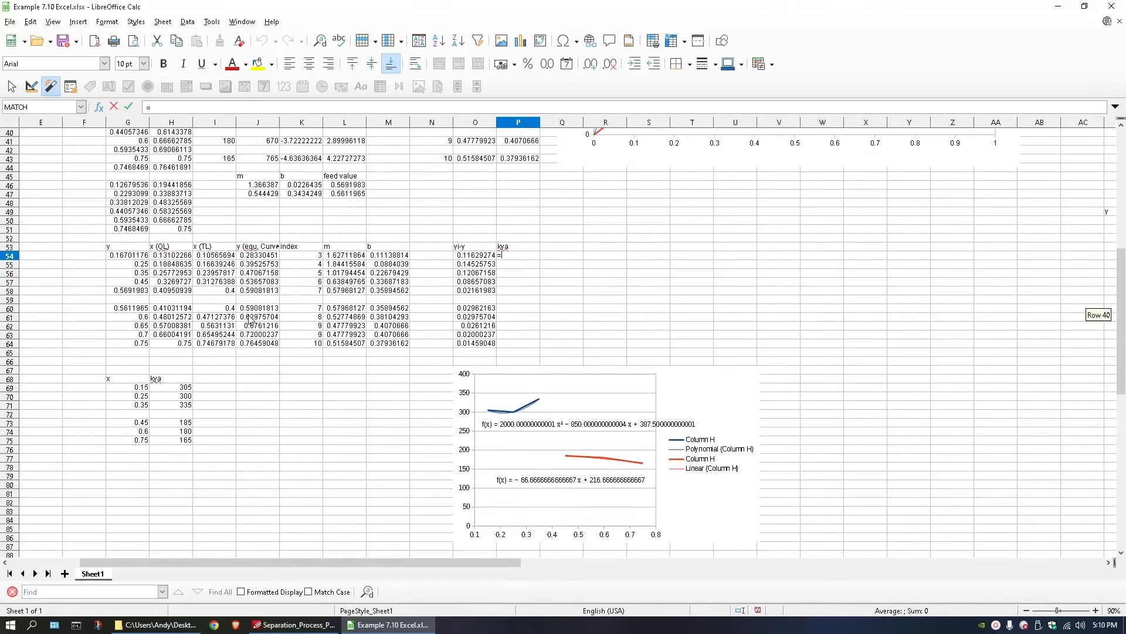
scroll(200, 310, up, 1)
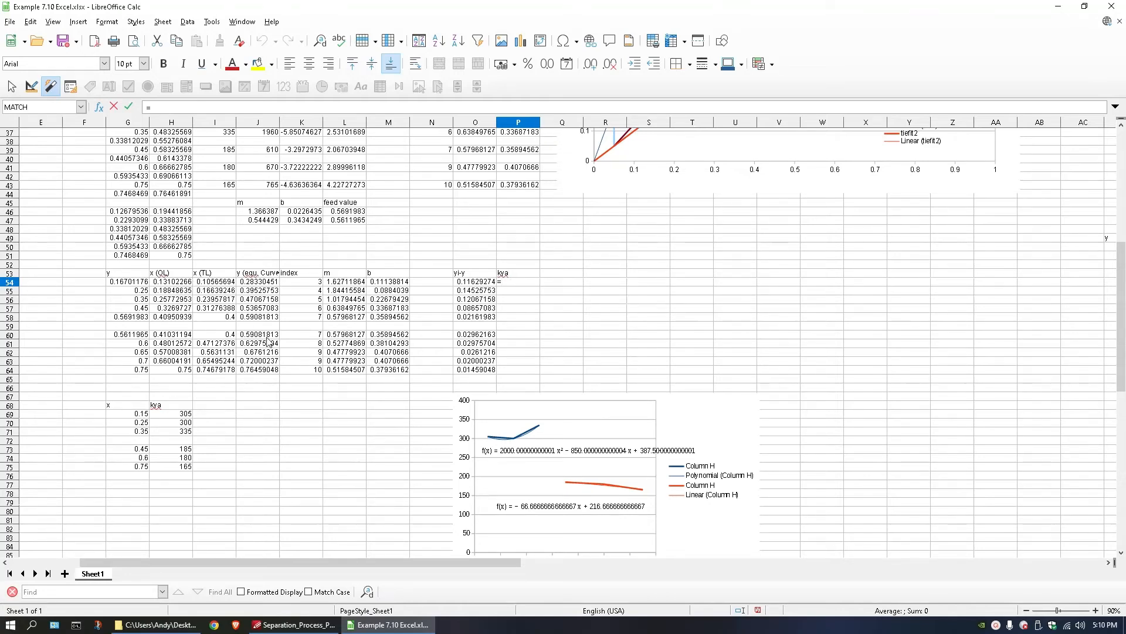
scroll(586, 247, up, 2)
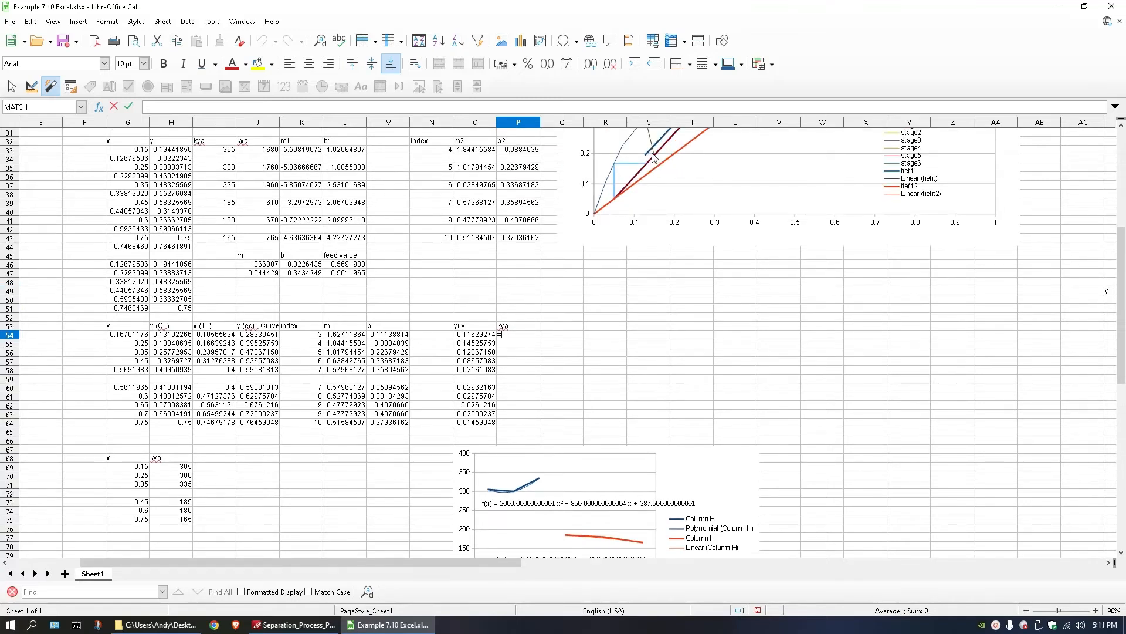
scroll(653, 157, up, 1)
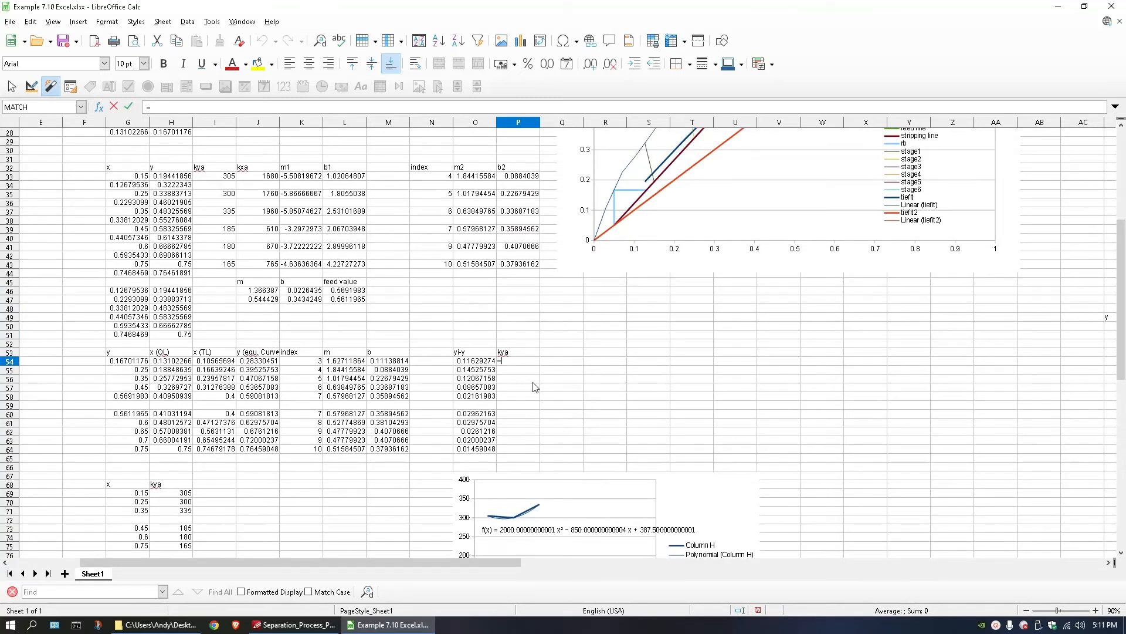
scroll(534, 387, down, 2)
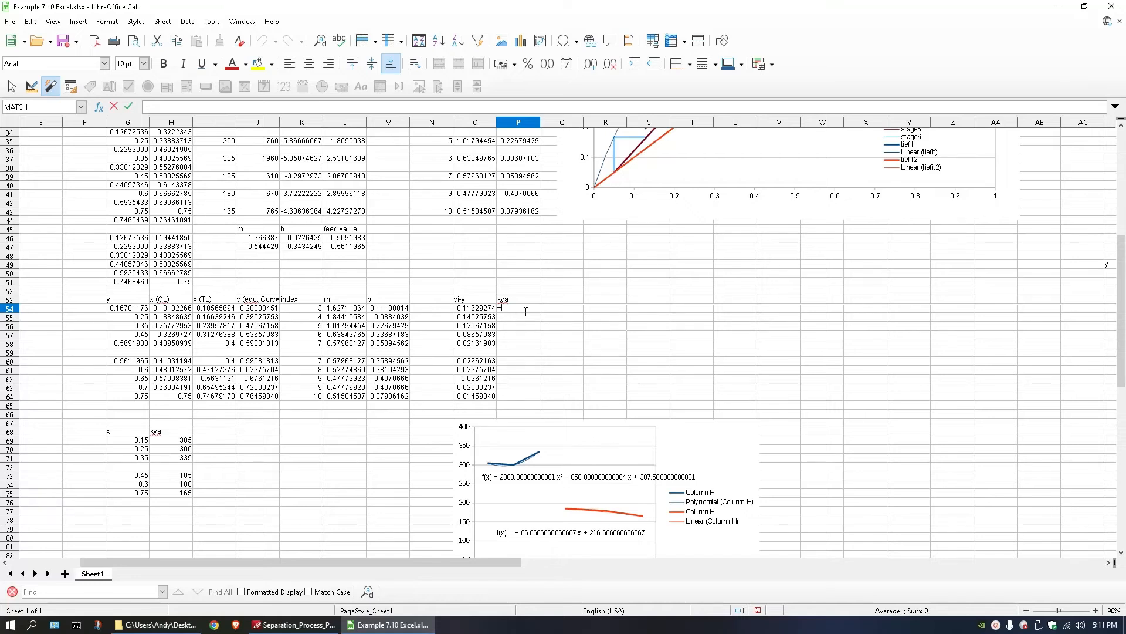
text(000*)
click(177, 309)
text(^2)
scroll(662, 234, up, 2)
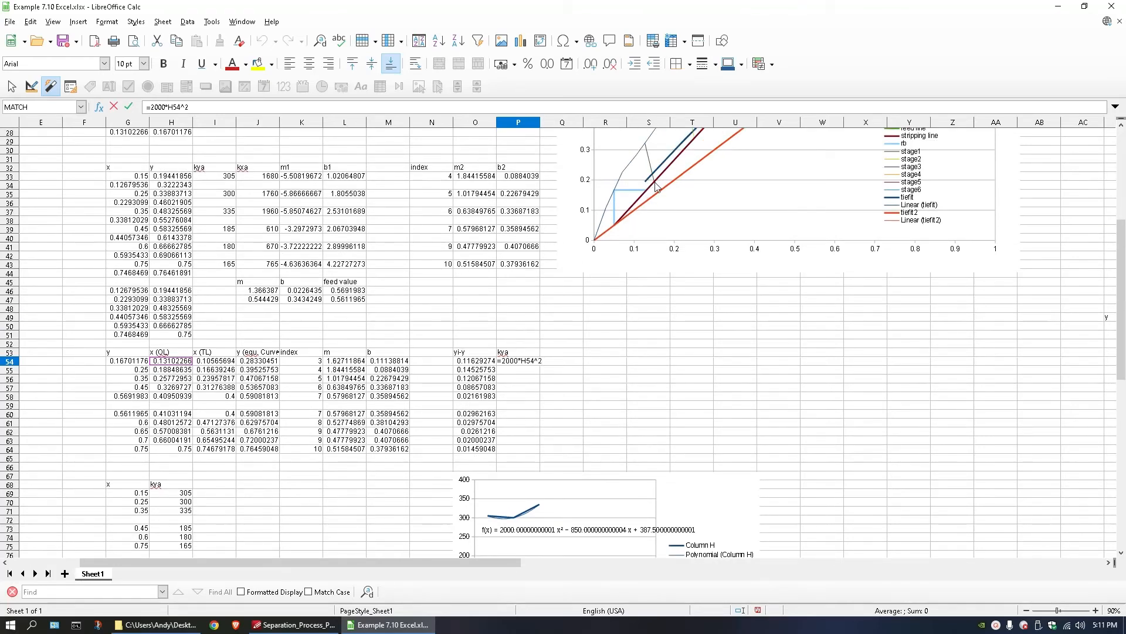
scroll(537, 378, down, 3)
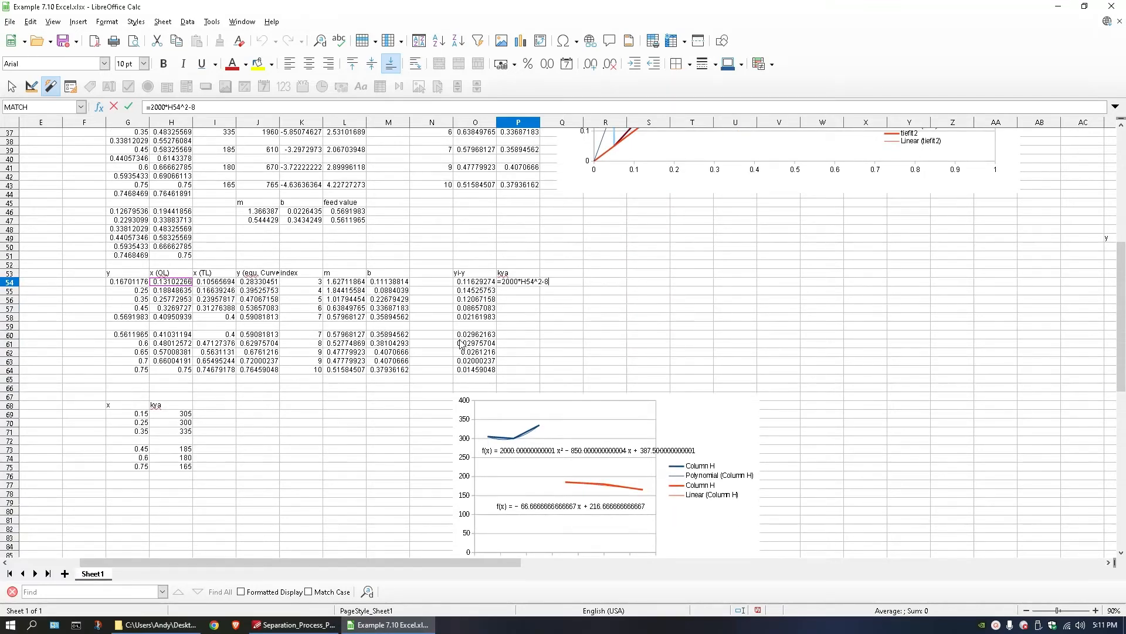
click(176, 283)
text(+387.5)
key(Return)
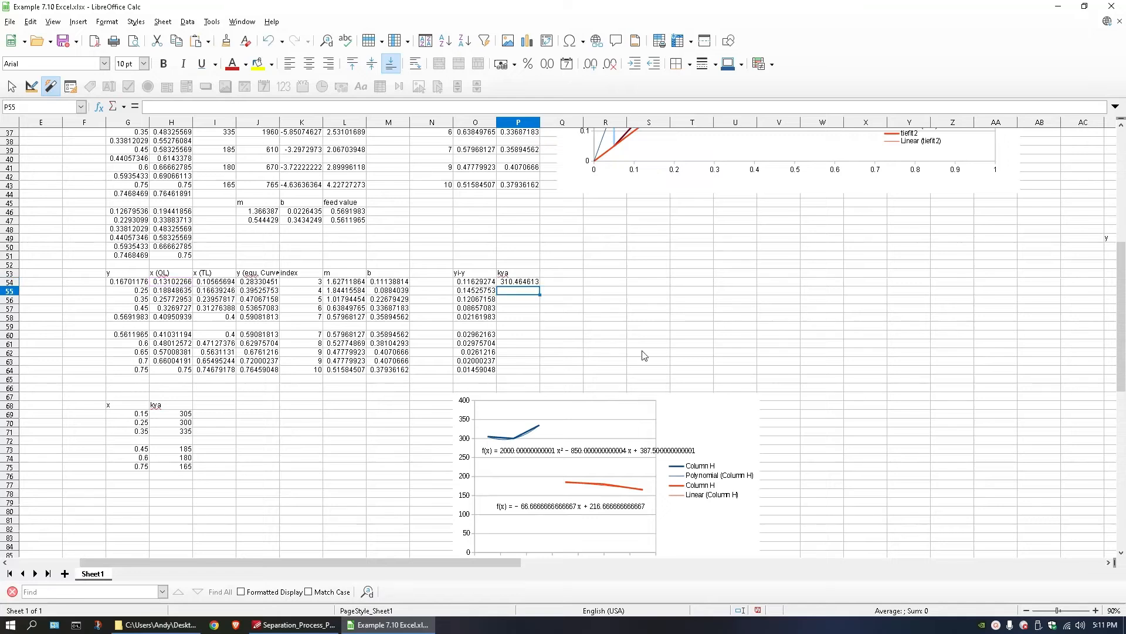
click(522, 283)
drag(539, 286, 539, 324)
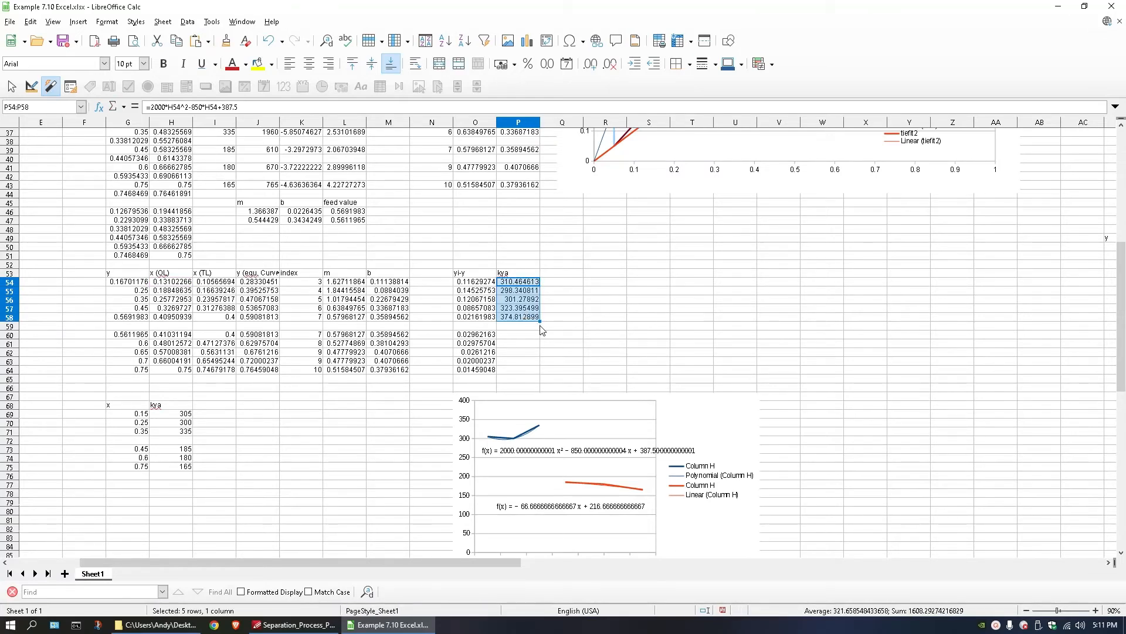
Check the filled kya formulas and values in P54:P58 against the corresponding rows of the table.
click(522, 292)
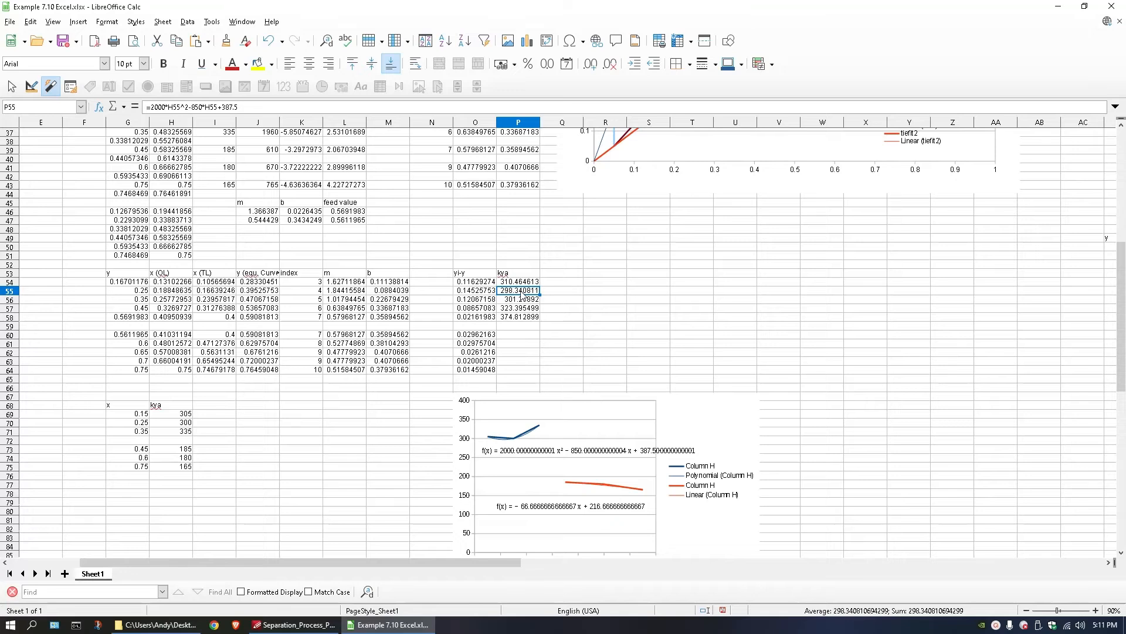
click(522, 301)
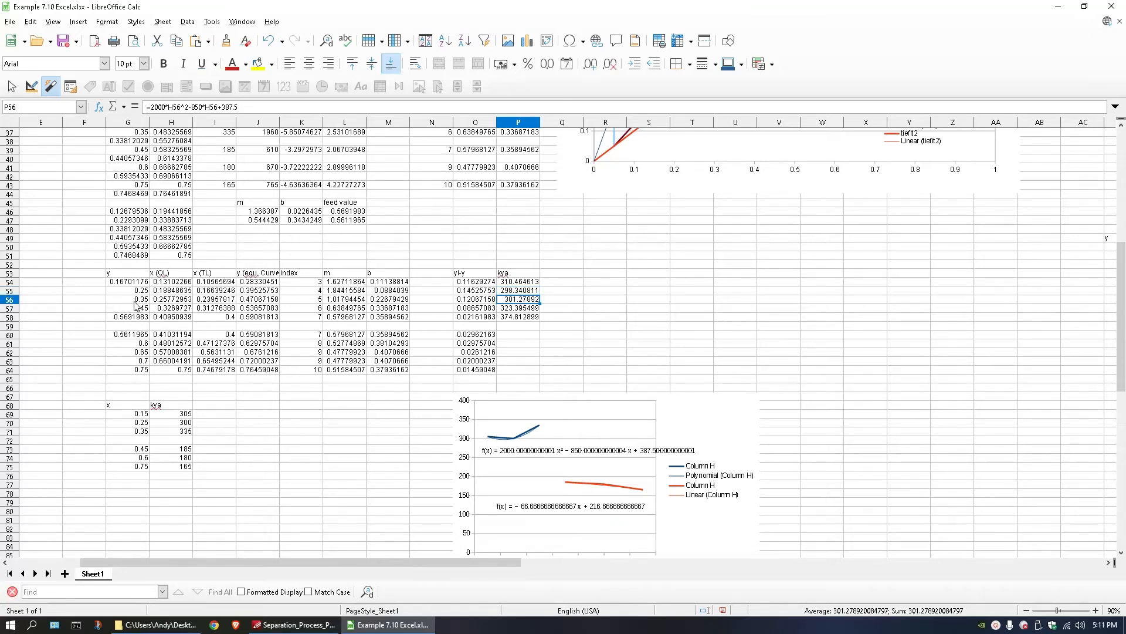
click(510, 309)
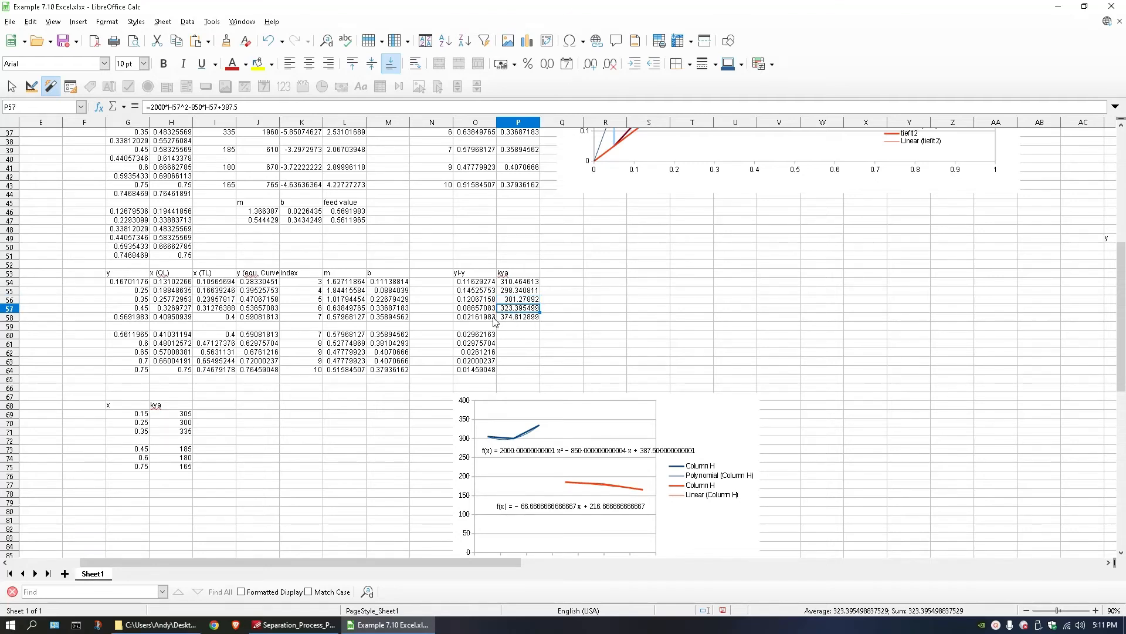
click(140, 319)
click(518, 318)
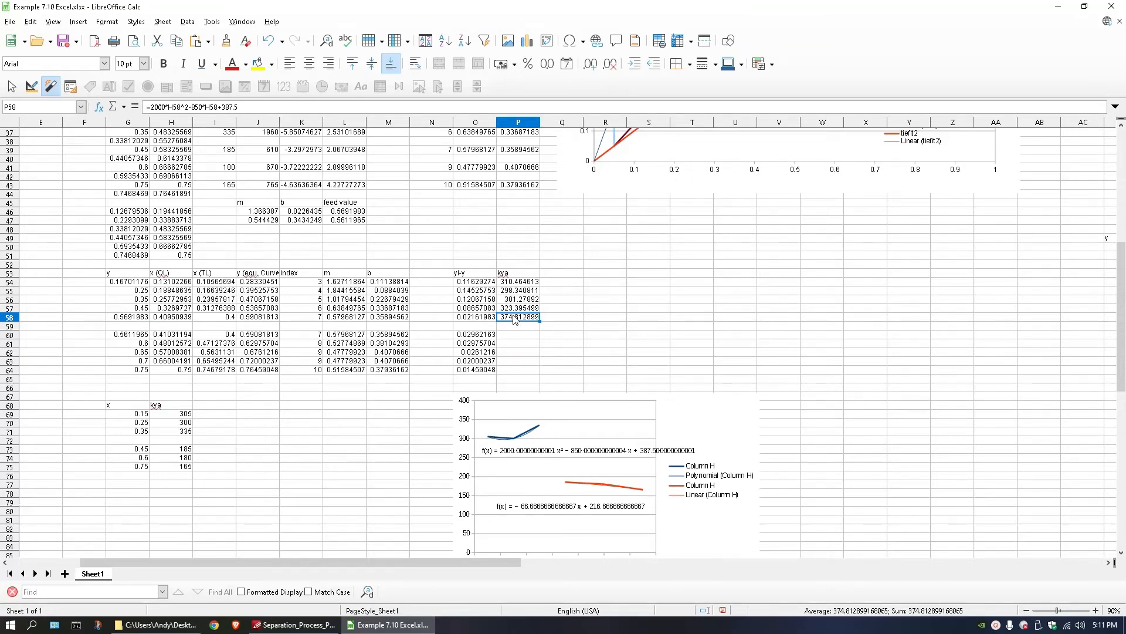
click(523, 284)
click(524, 318)
drag(524, 319, 517, 284)
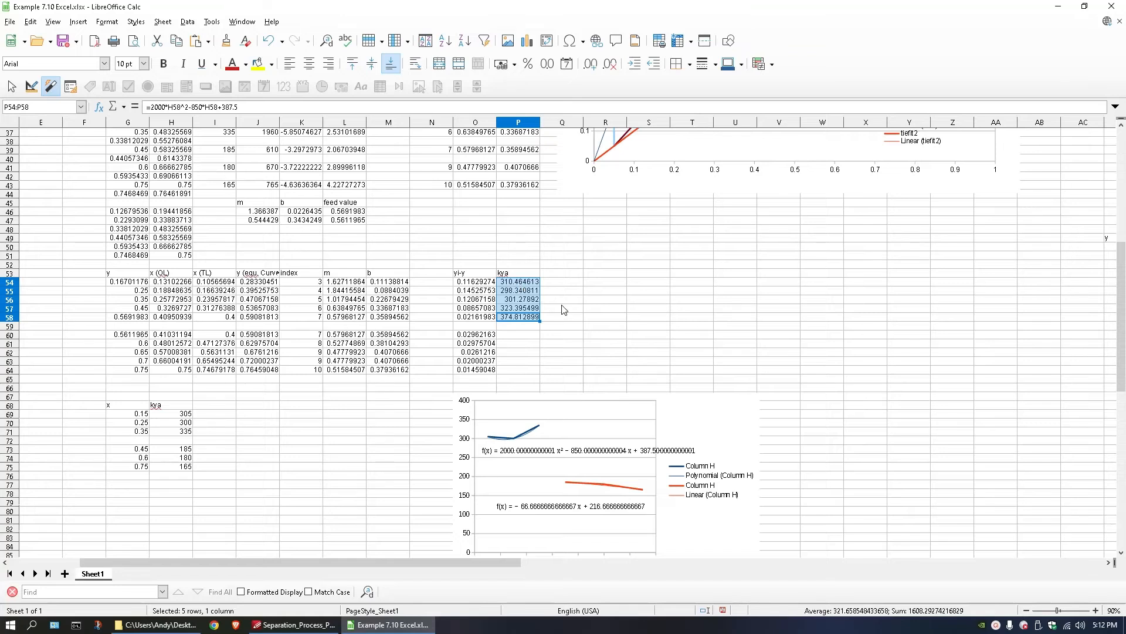
double_click(525, 334)
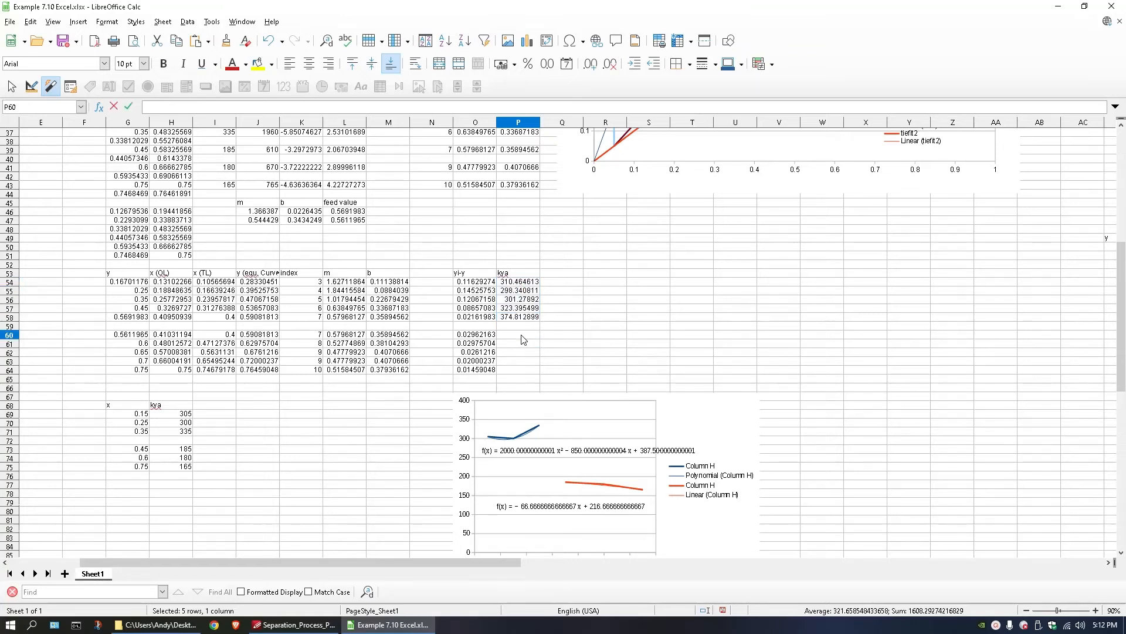
text(=-66.6667*)
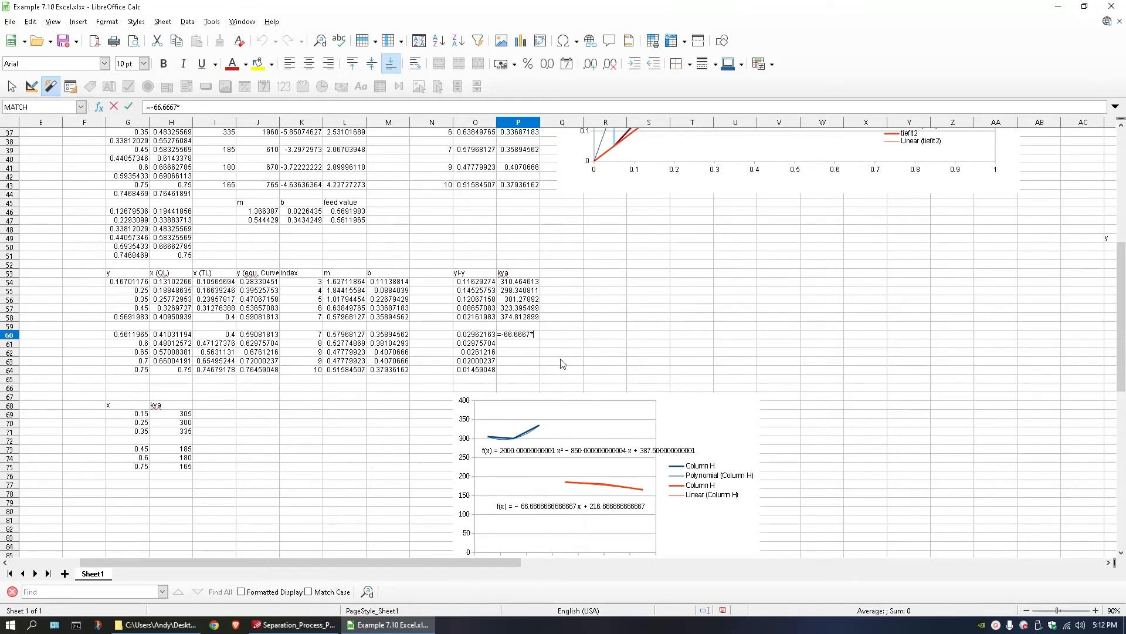
key(Escape)
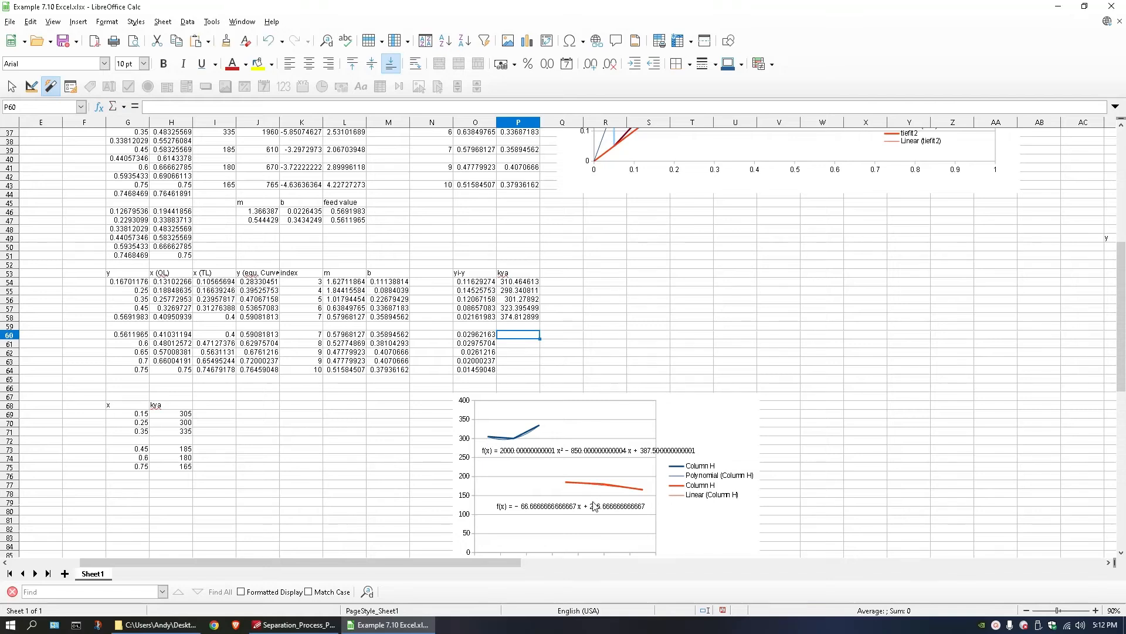
click(599, 486)
double_click(599, 487)
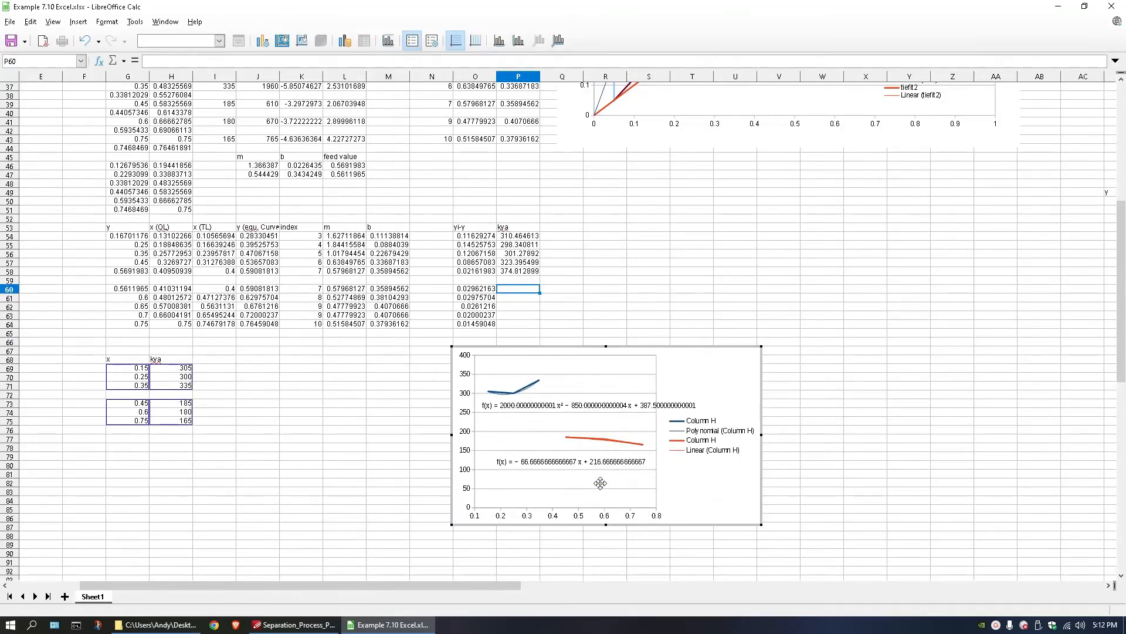
click(602, 458)
right_click(602, 457)
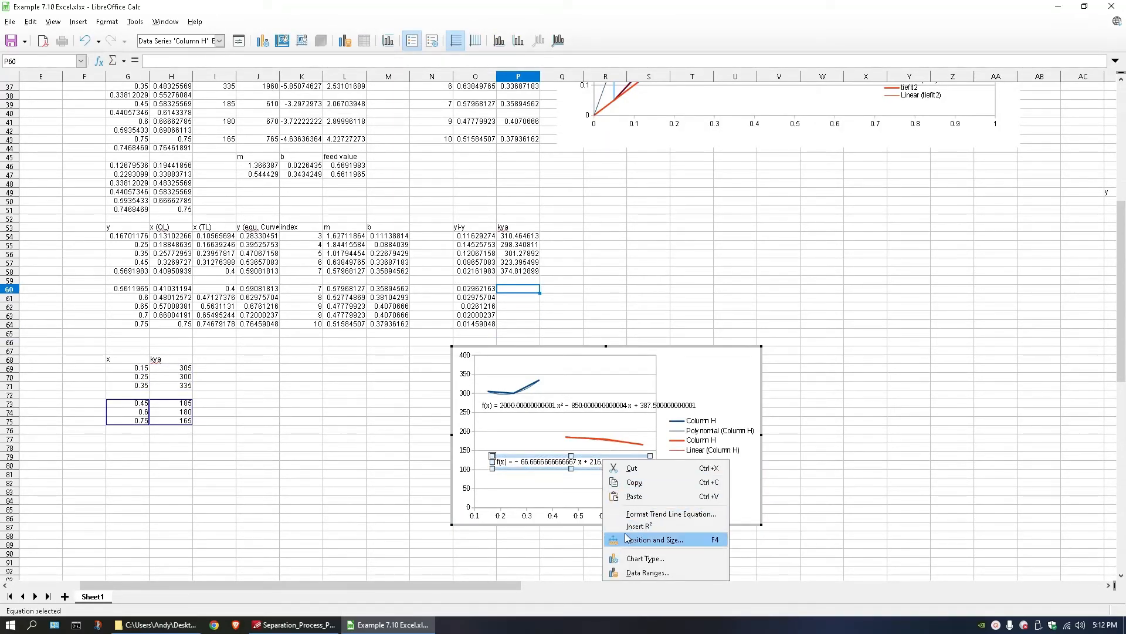
click(631, 515)
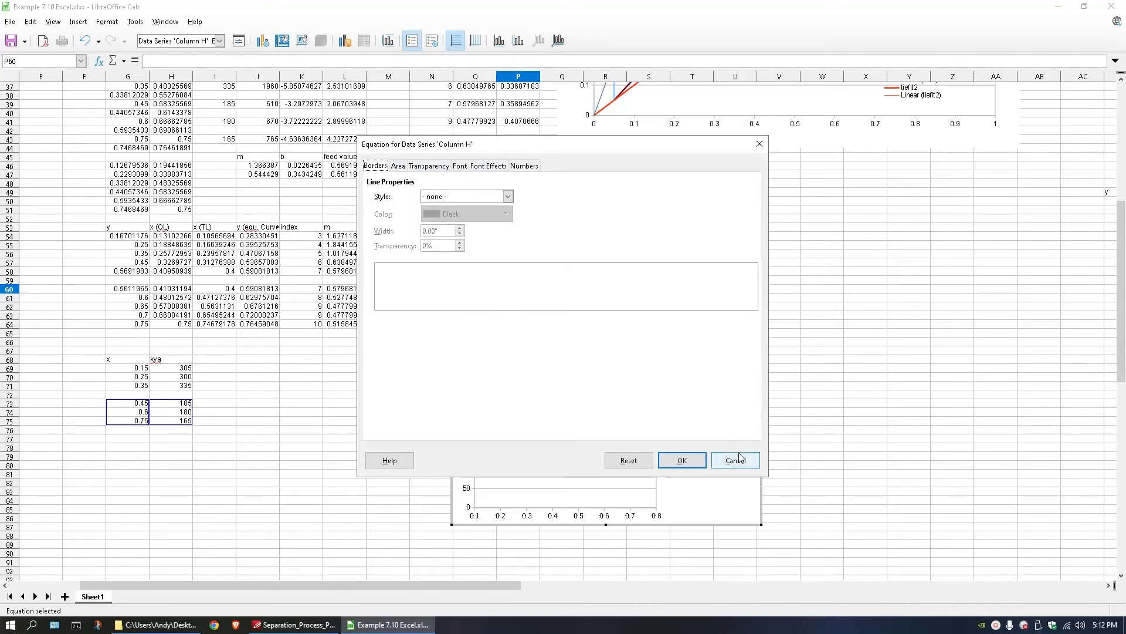
click(736, 459)
Change the second kya series' trend line to a second-degree polynomial, keeping its equation shown on the chart.
click(618, 444)
right_click(617, 444)
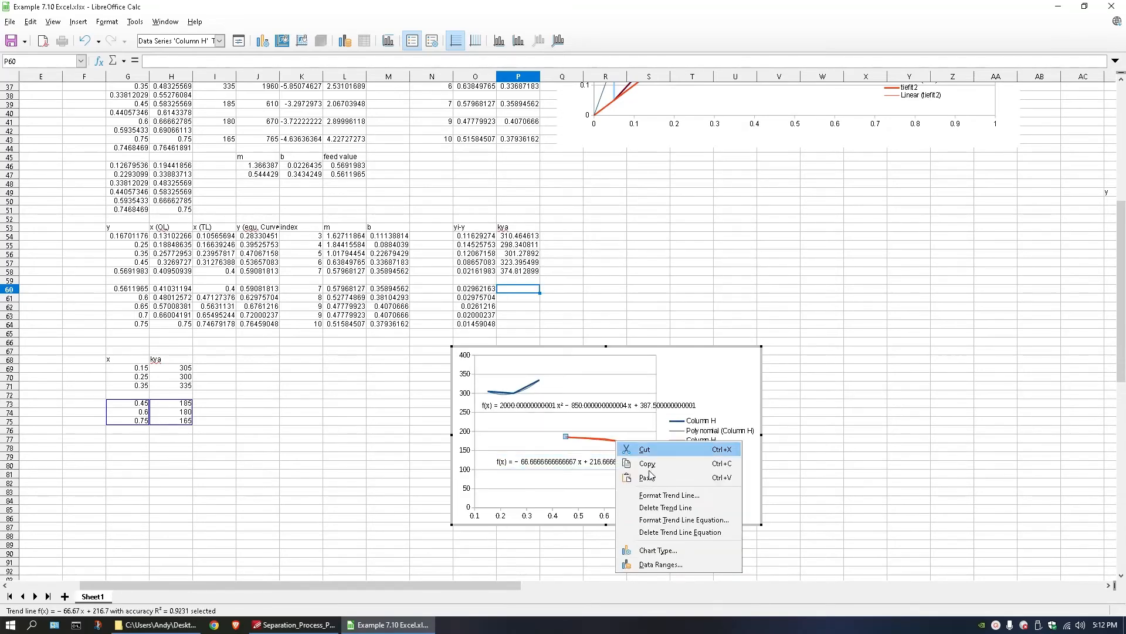
click(684, 498)
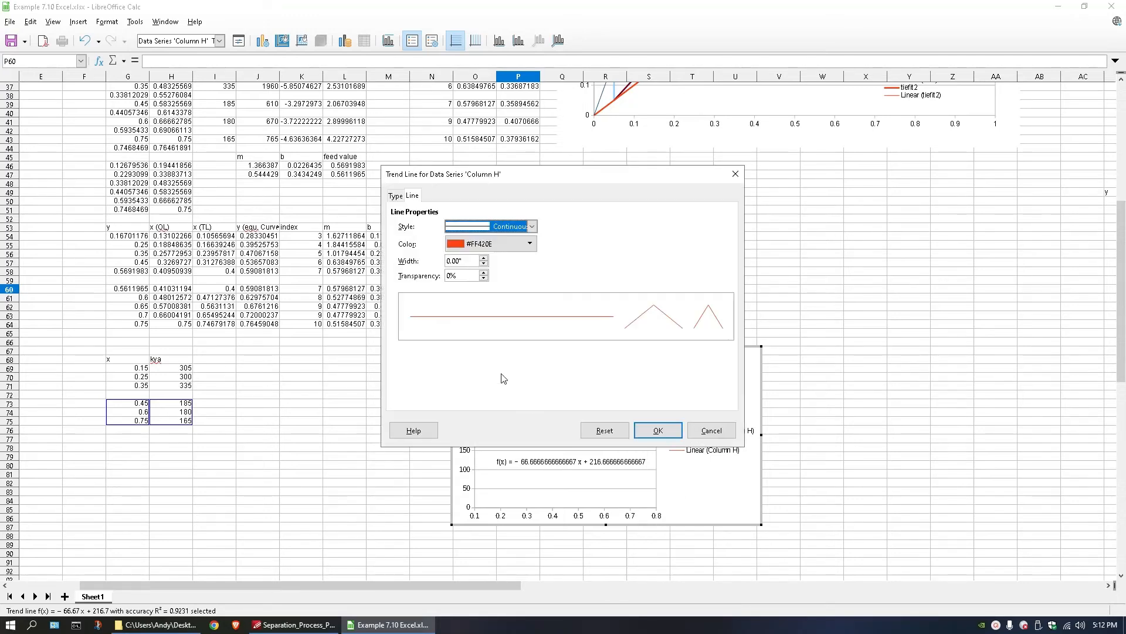
click(395, 196)
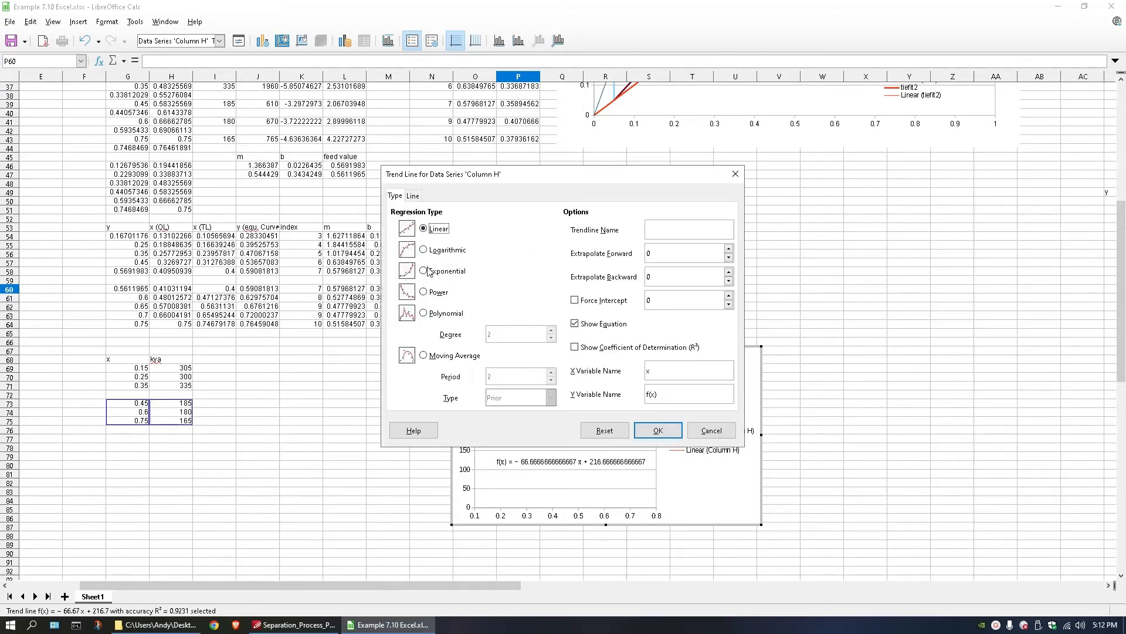
click(423, 314)
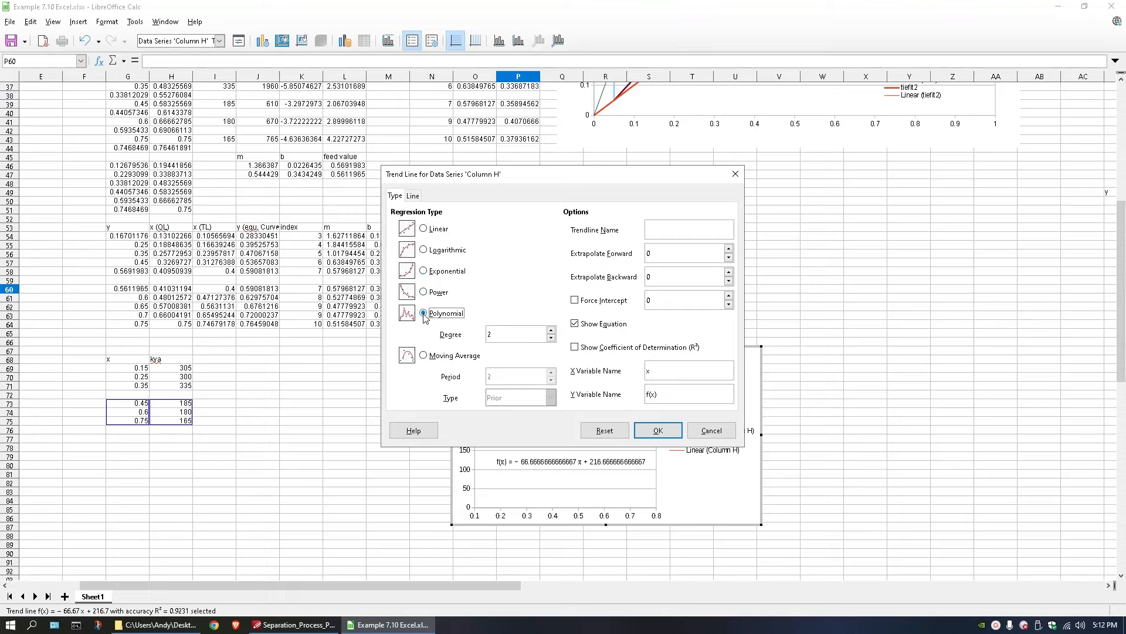
click(657, 430)
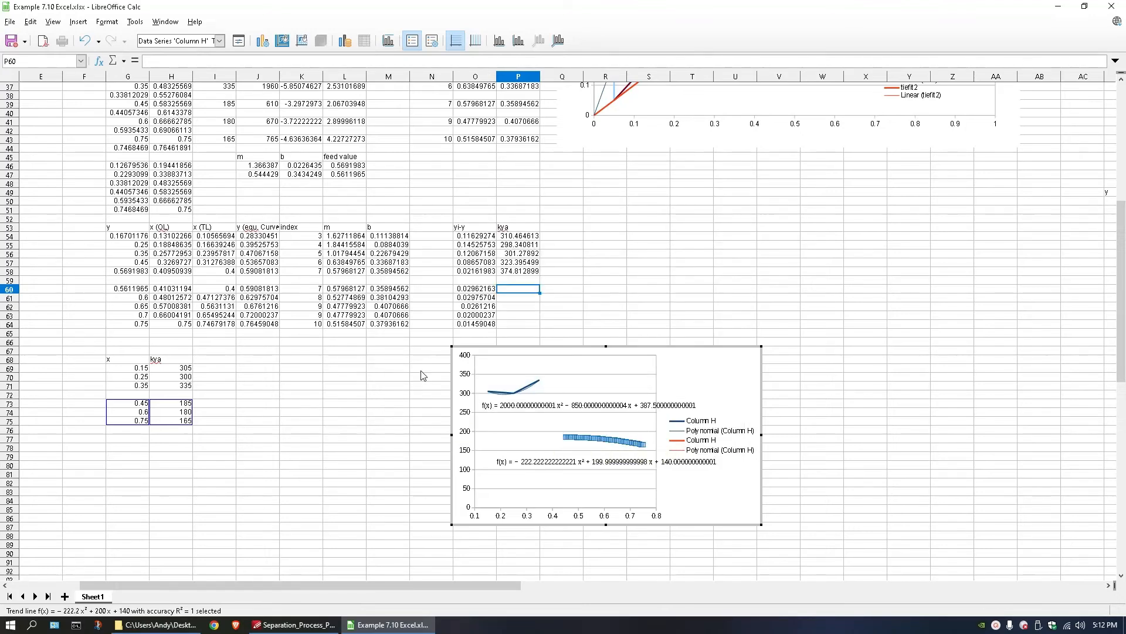
click(415, 348)
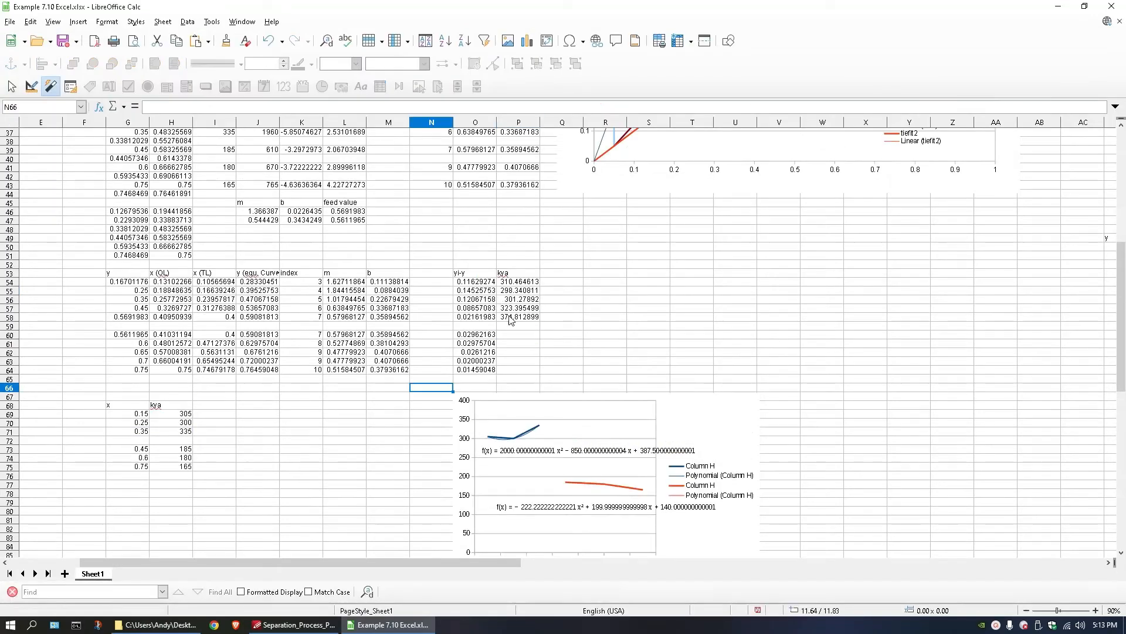
Calculate kya in P60 with the formula =222.22*H60^2+200*H60+140.
double_click(514, 338)
text(=2)
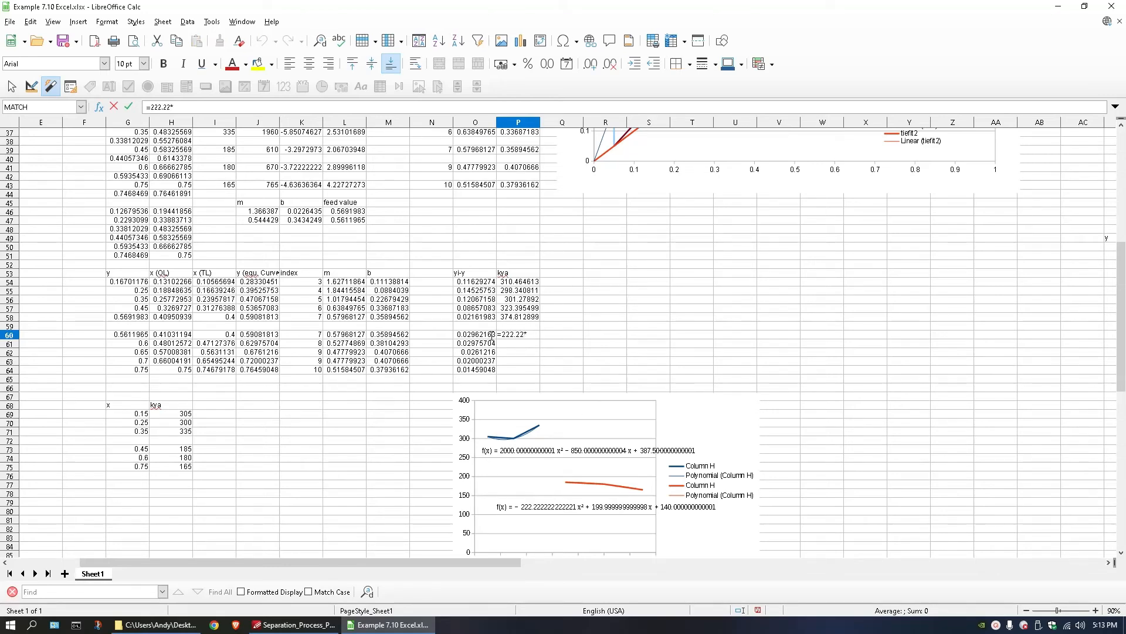
text(22.22*)
click(218, 336)
click(172, 335)
text(*)
text(2+200)
click(168, 335)
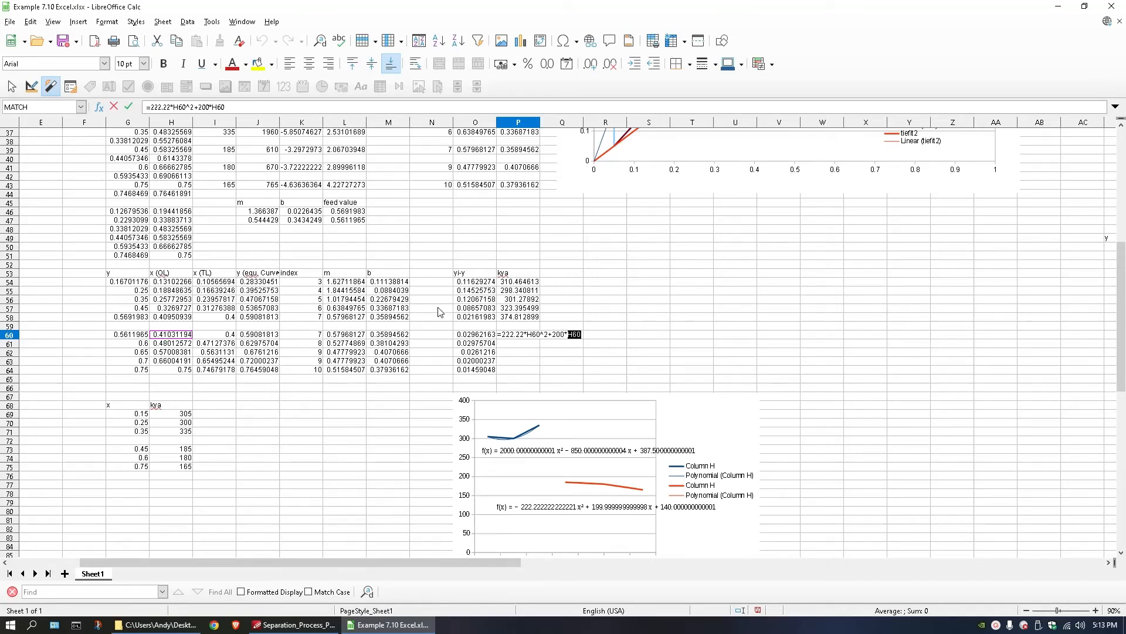
text(+)
text(140)
key(Return)
Fill the kya formula from P60 down to P64.
click(536, 335)
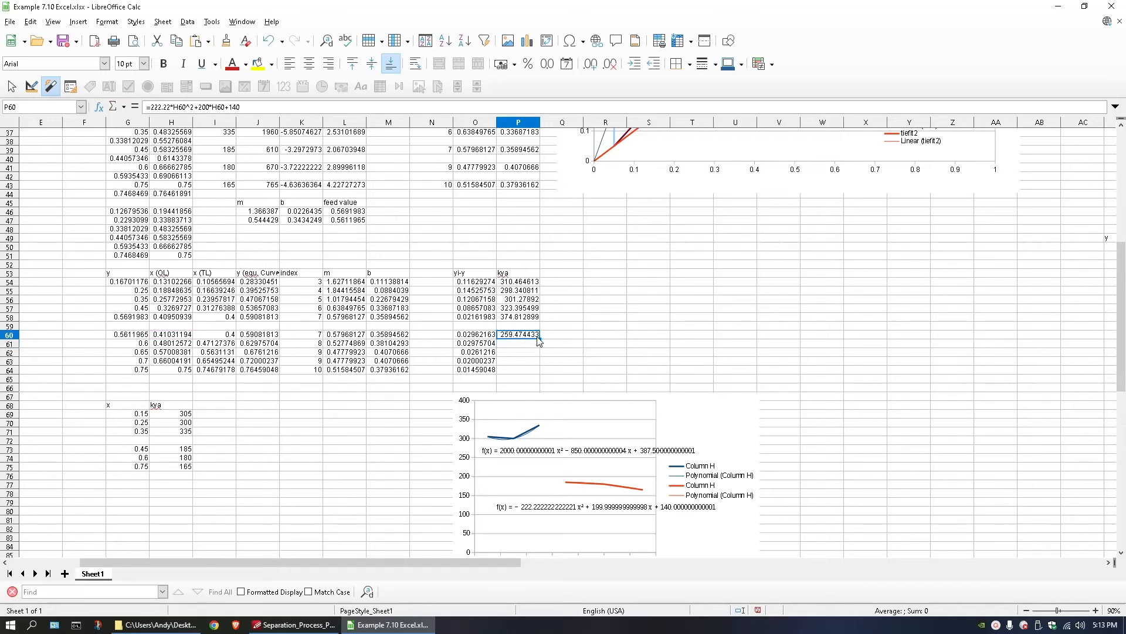
drag(539, 339, 535, 371)
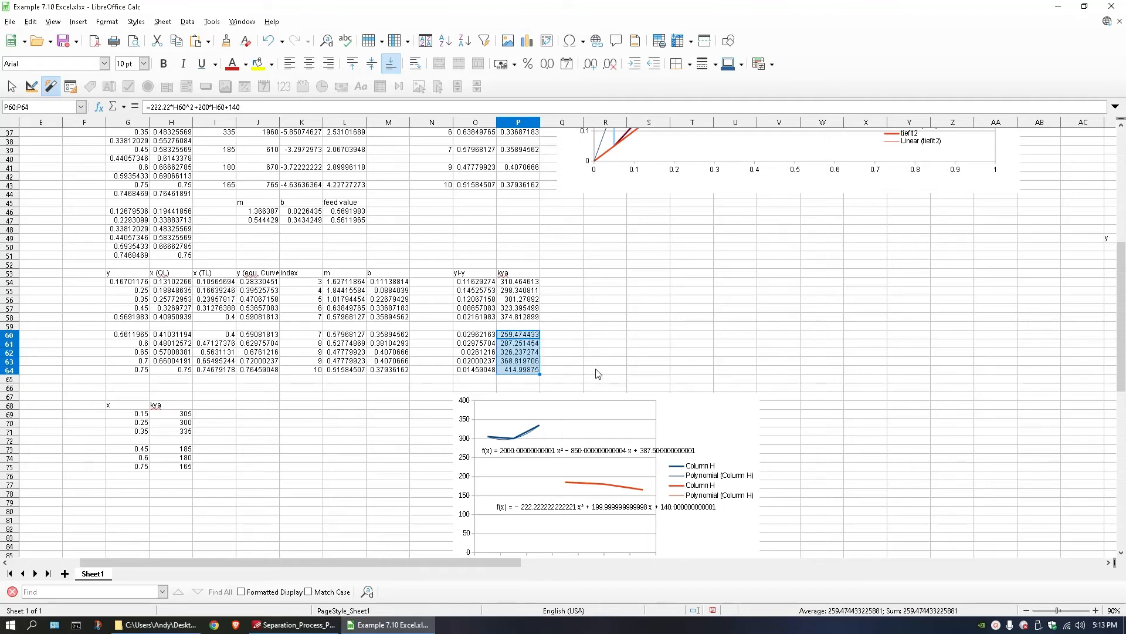
click(573, 302)
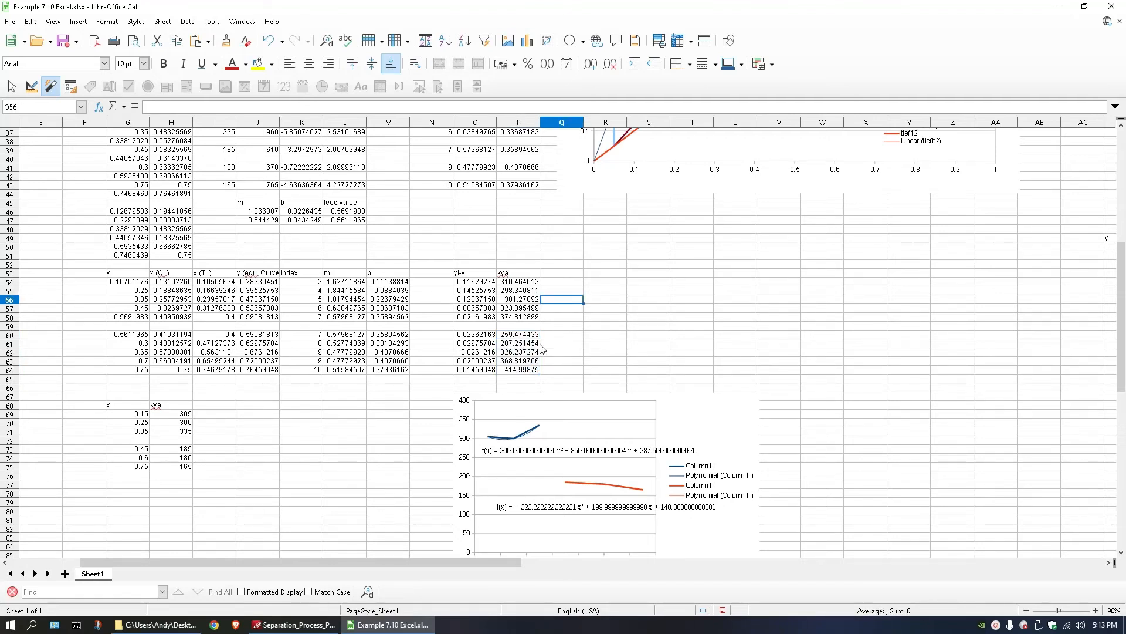
Correct the kya formula in P60 to =-222.22*H60^2+200*H60+140 and refill it down to P64.
double_click(522, 336)
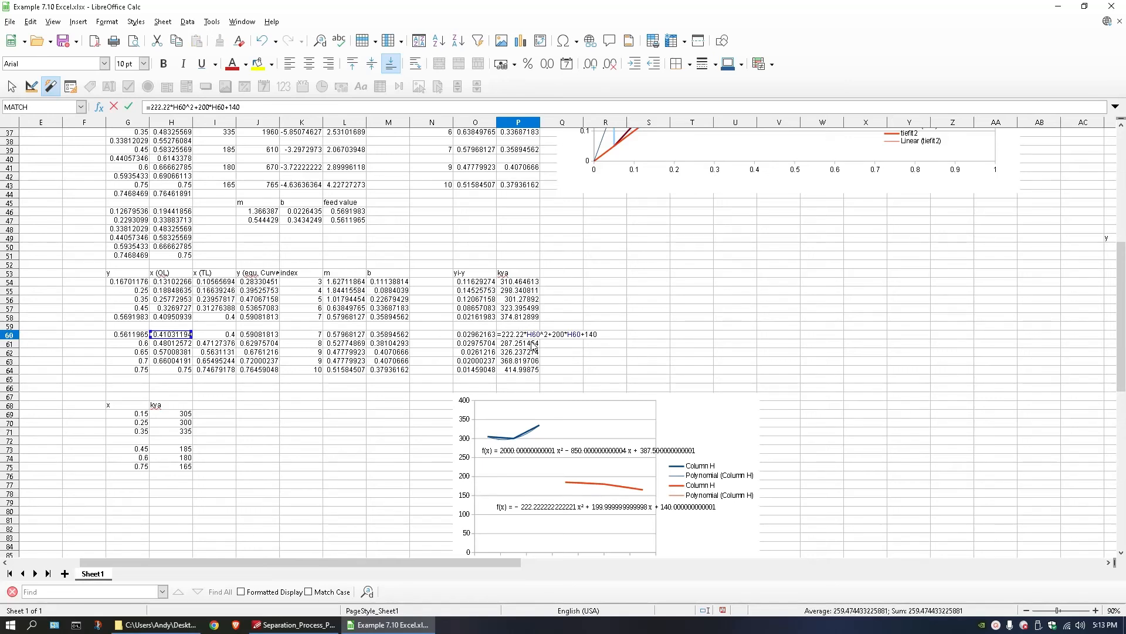
click(513, 335)
click(503, 335)
text(-)
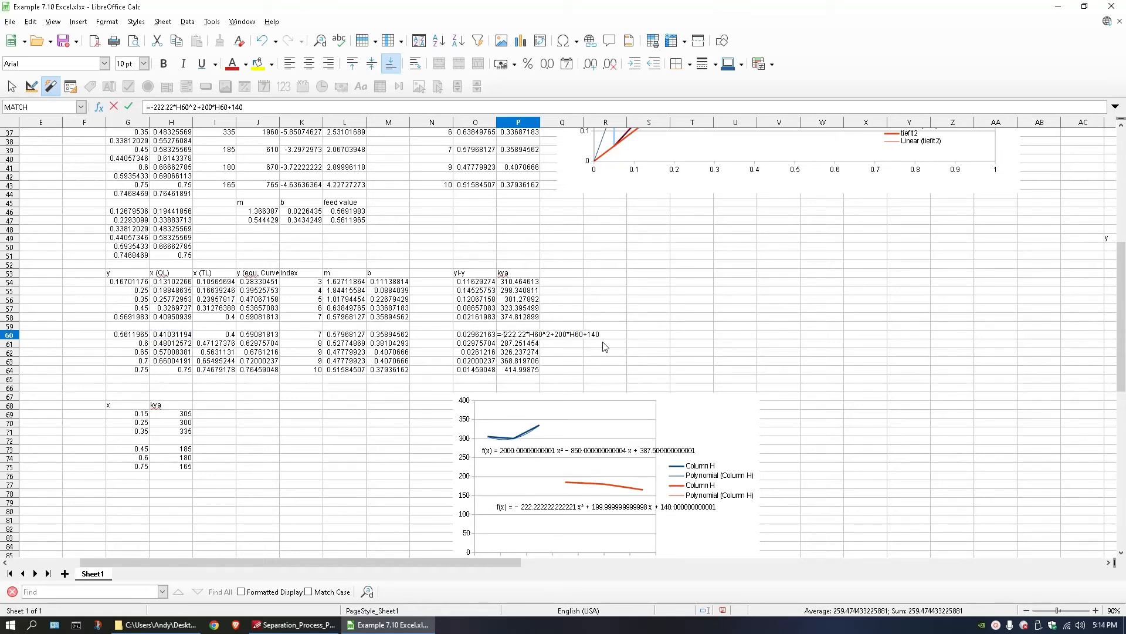
key(Return)
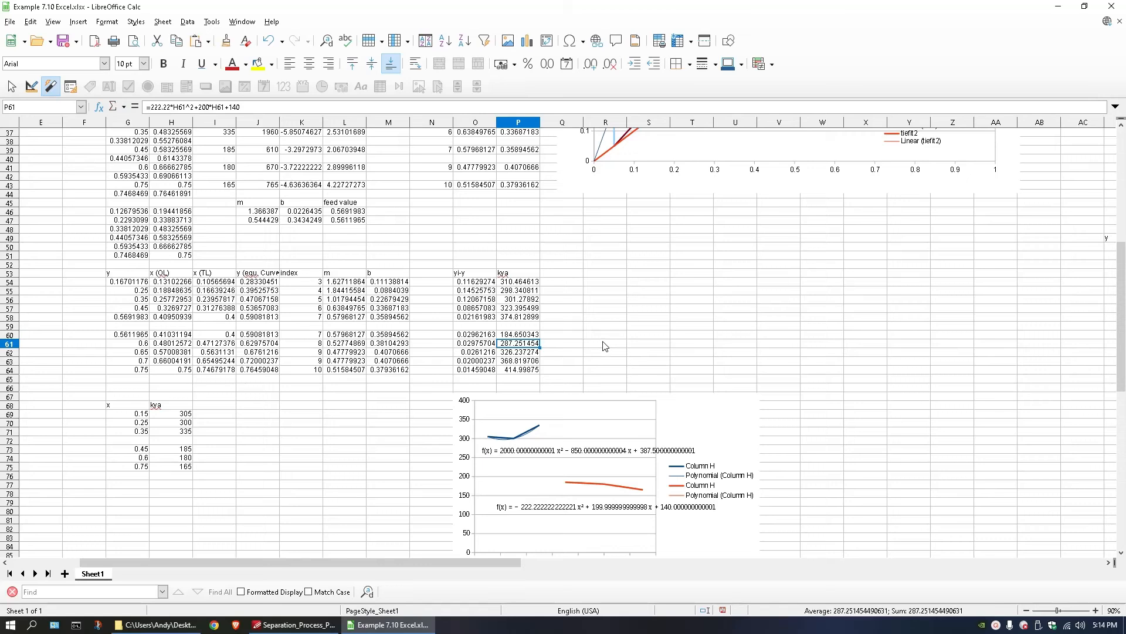
click(533, 334)
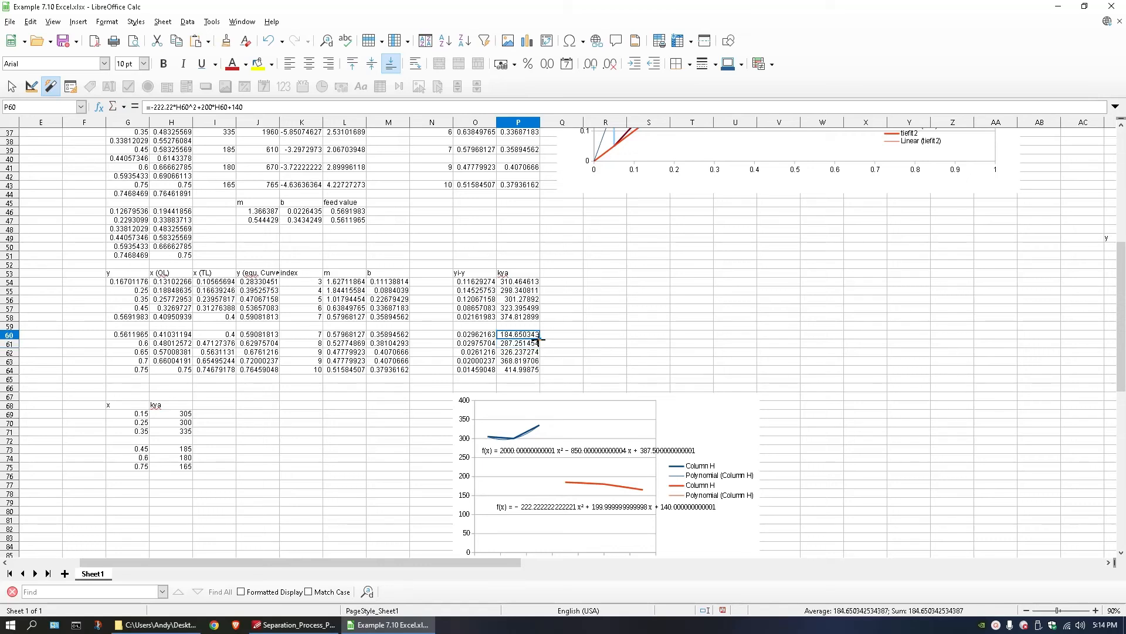
drag(540, 339, 535, 370)
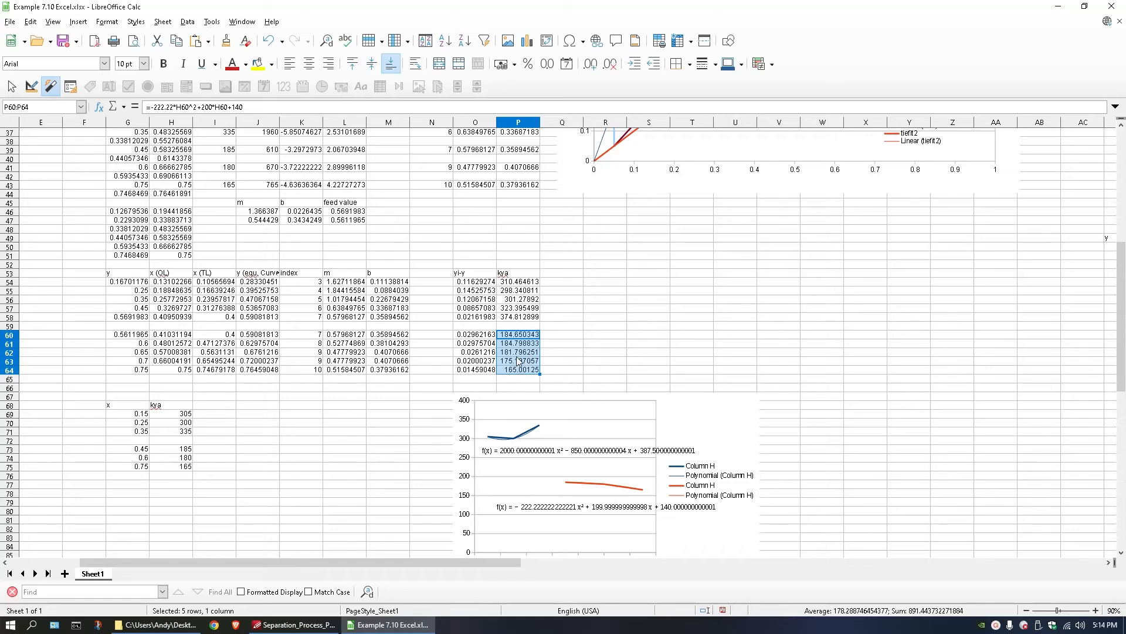
Add the column header V/(kya*(yi-y) in Q53, beside the kya header.
click(561, 279)
key(Up)
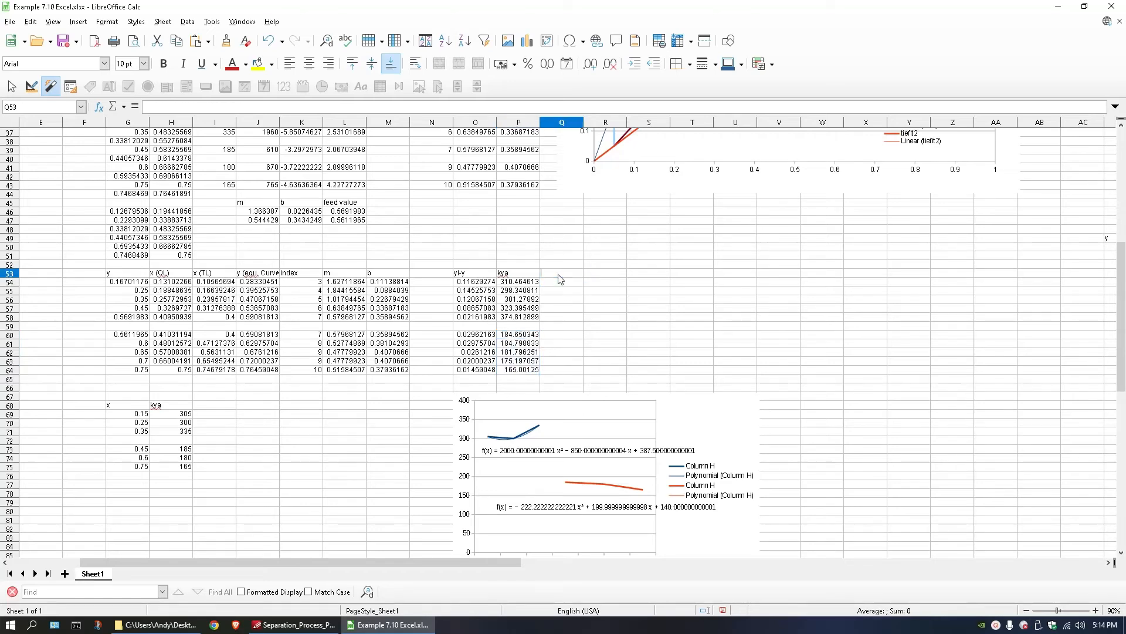
key(F2)
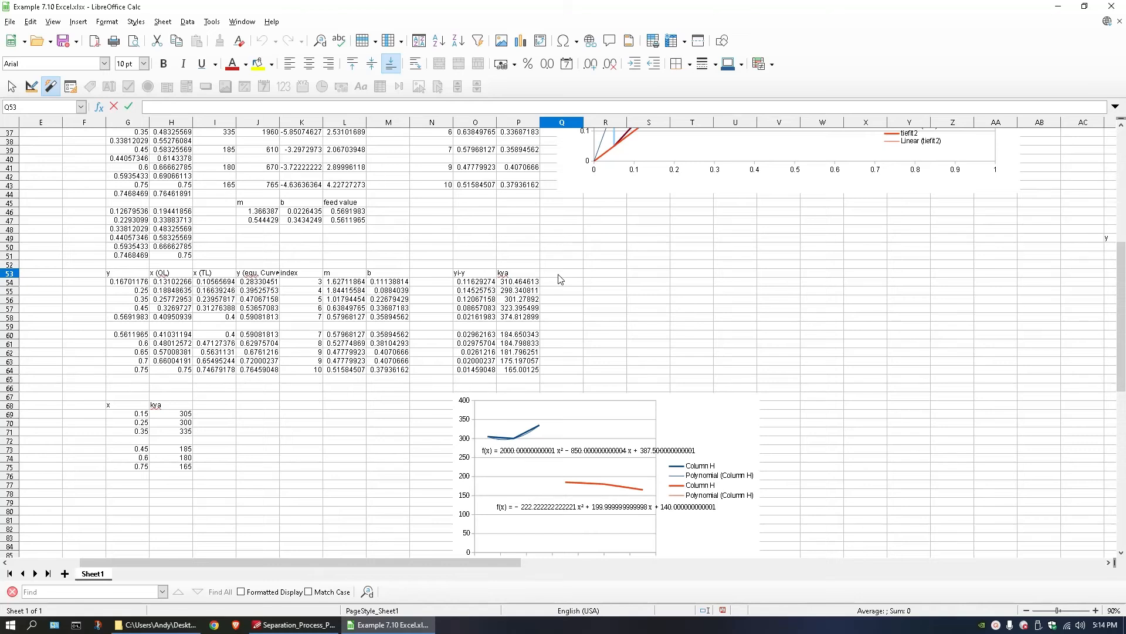
text(in)
click(672, 326)
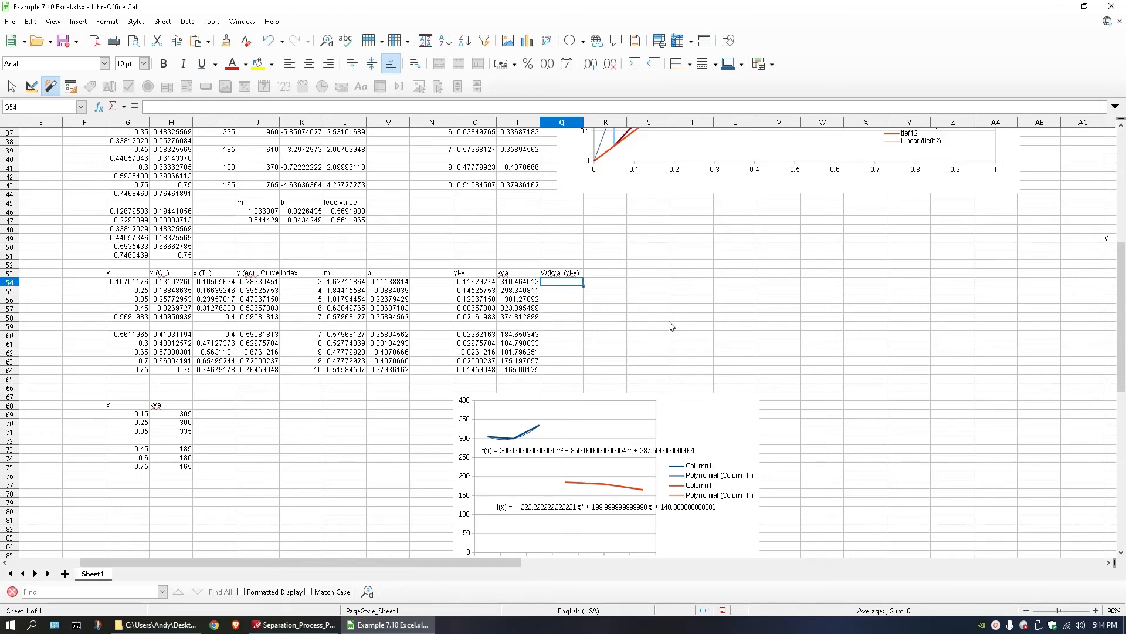
click(562, 274)
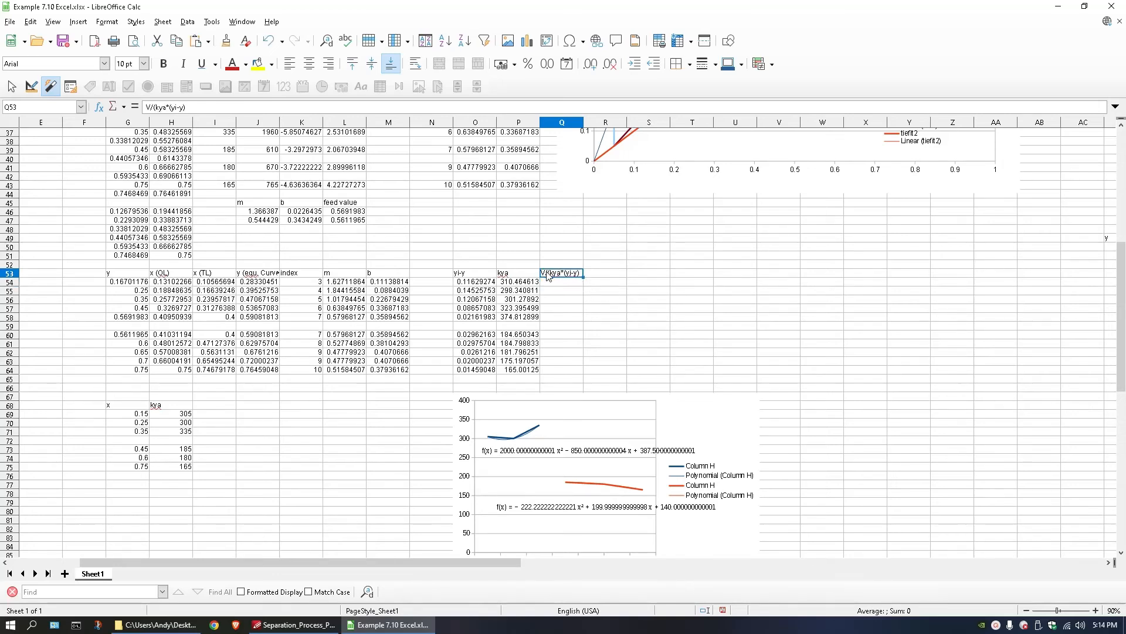
Begin the formula in Q54 with an absolute reference to the Vbar value, $M$14.
click(549, 335)
click(552, 281)
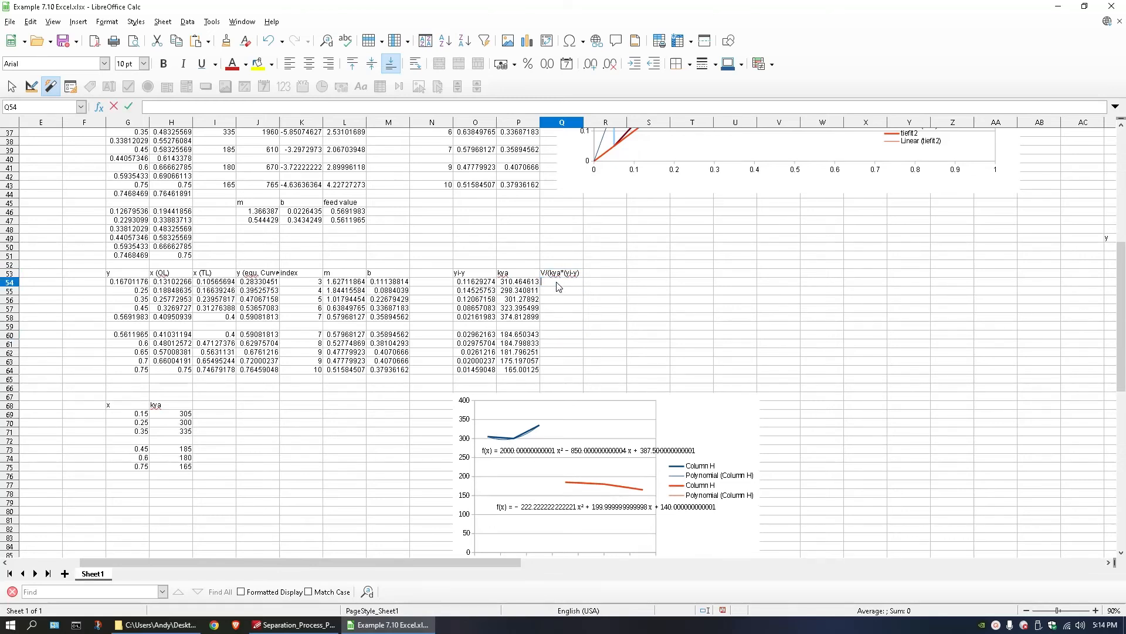
double_click(551, 282)
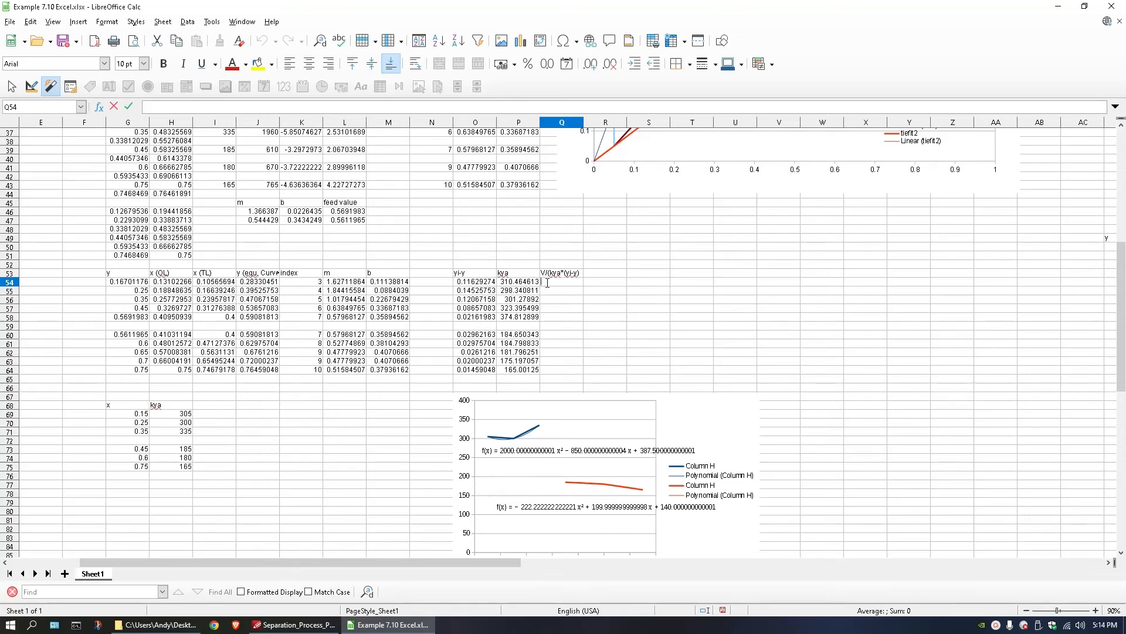
text(=)
scroll(562, 310, up, 7)
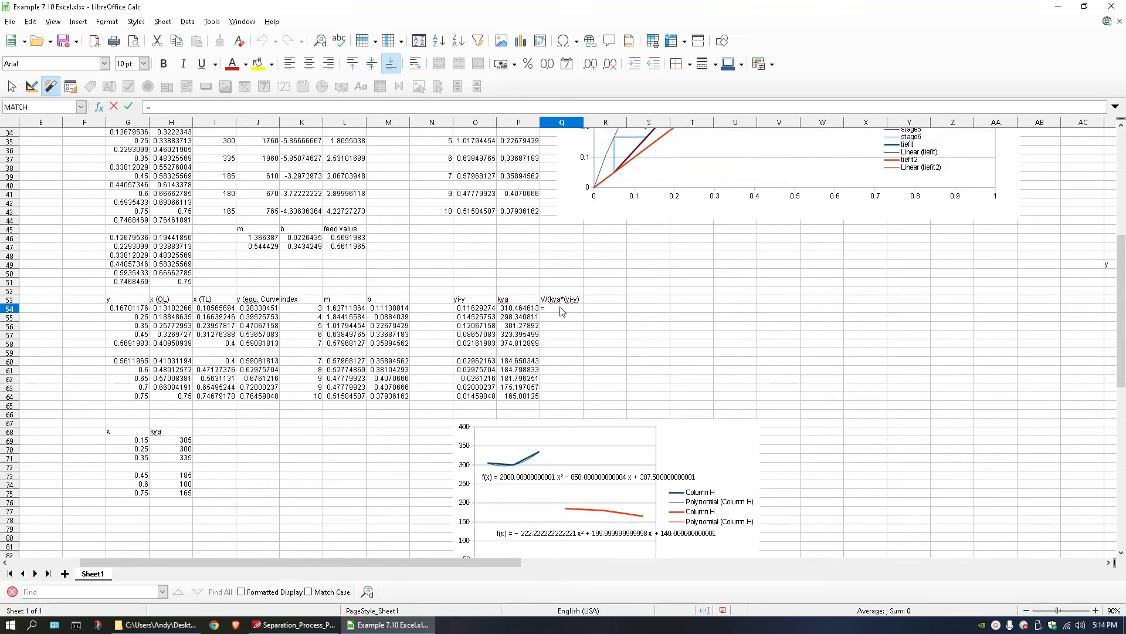
scroll(561, 309, up, 5)
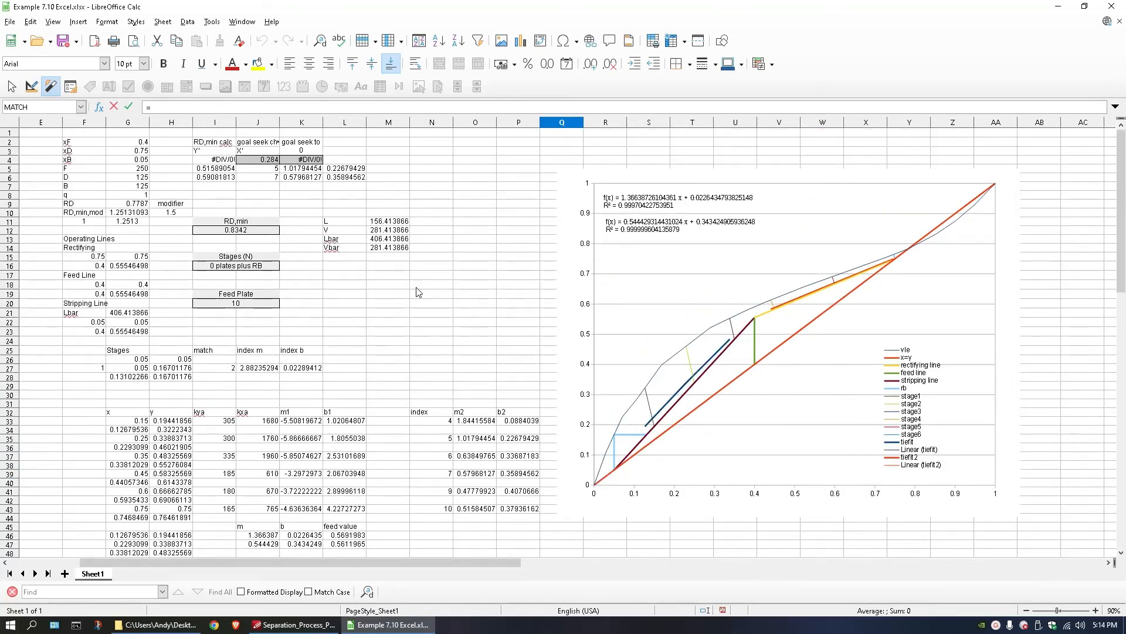
click(391, 249)
key(F4)
scroll(563, 381, down, 6)
click(575, 444)
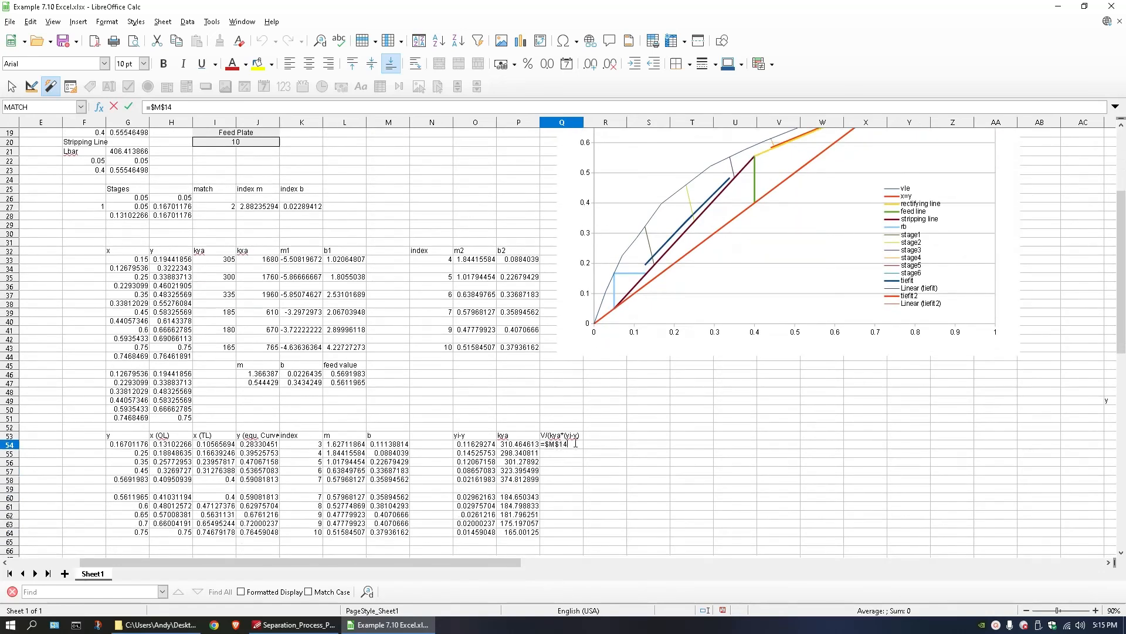
Complete the Q54 formula as =$M$14/(P54*O54) and fill it down to Q58.
text(/()
scroll(445, 452, down, 2)
click(527, 390)
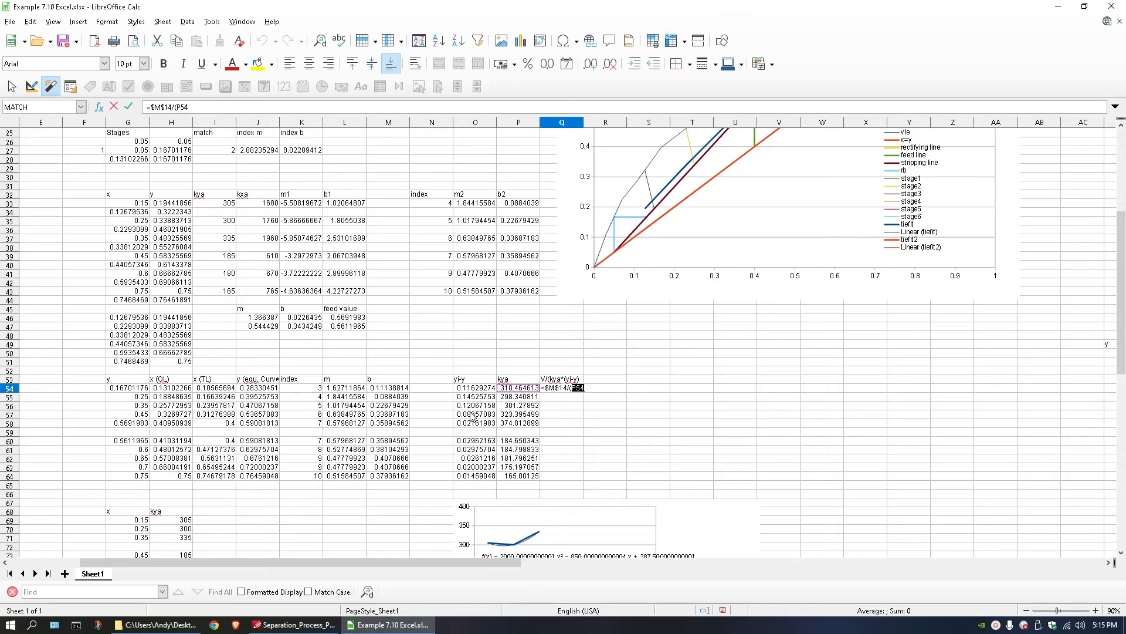
text(*)
click(473, 389)
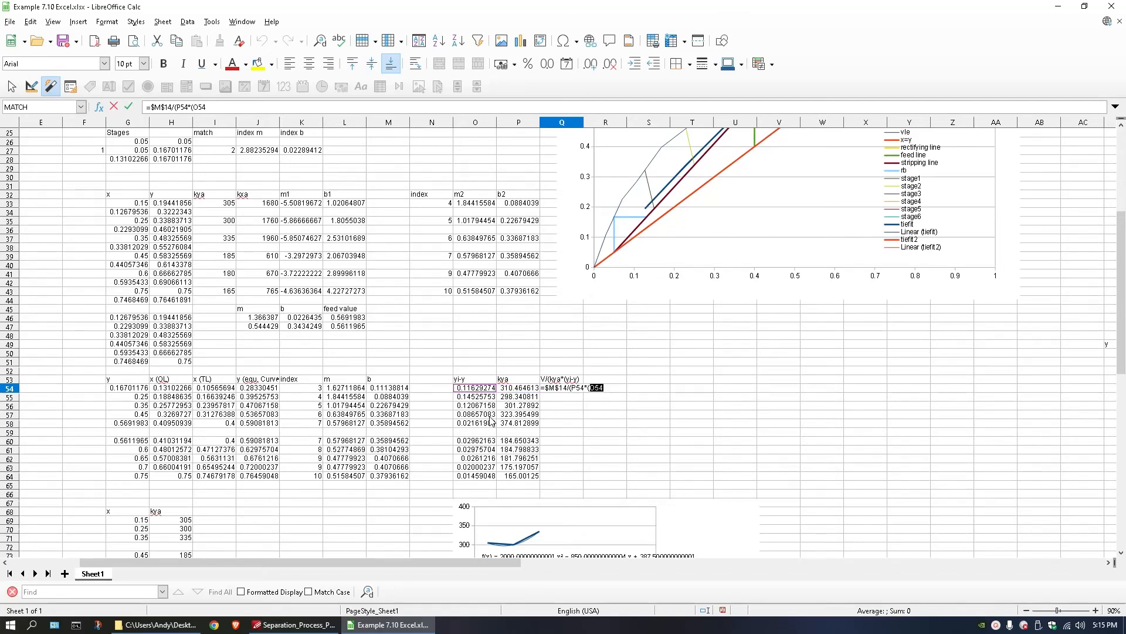
text())
click(591, 388)
key(BackSpace)
key(Return)
click(572, 388)
drag(584, 391, 581, 424)
Copy the formula from Q58 into Q60 for the second section.
click(563, 424)
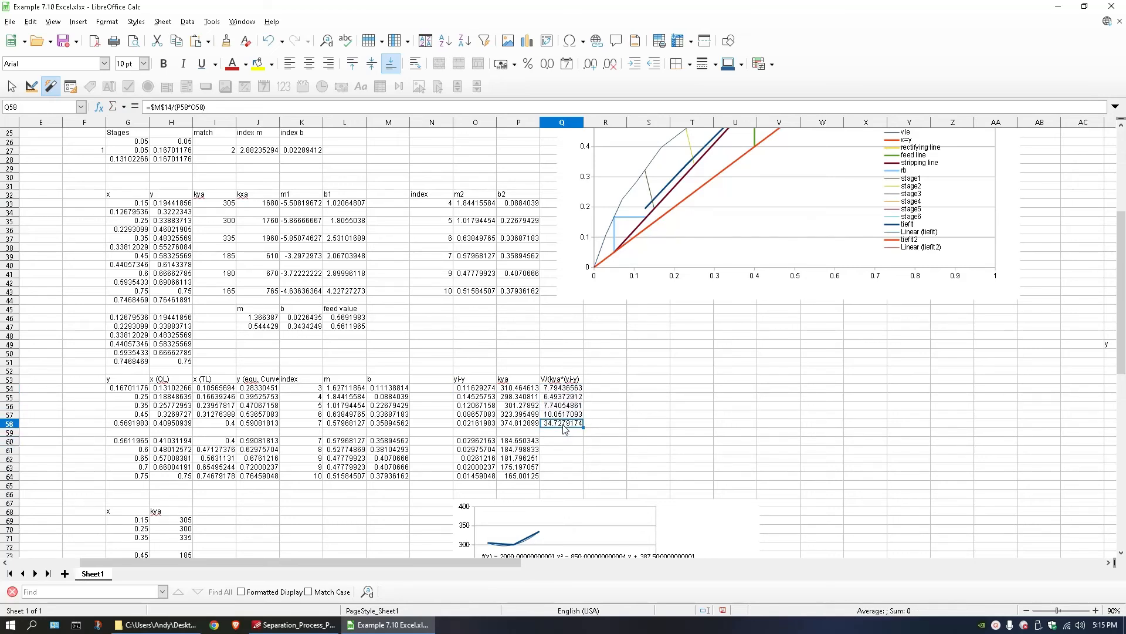
key(ctrl+c)
click(560, 441)
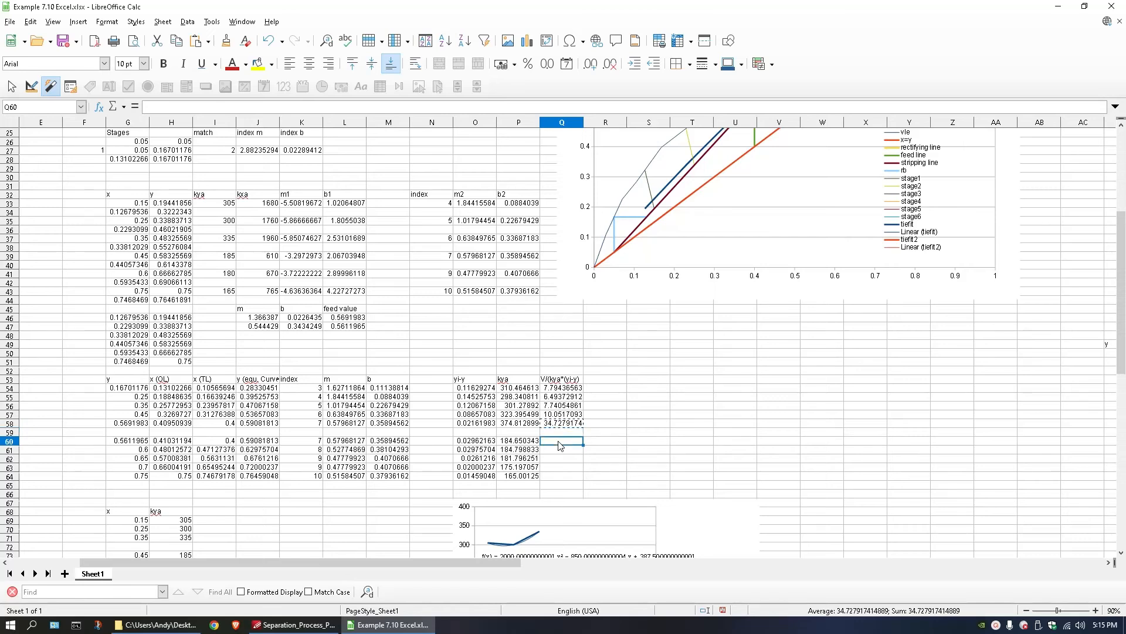
key(ctrl+v)
double_click(558, 442)
key(Escape)
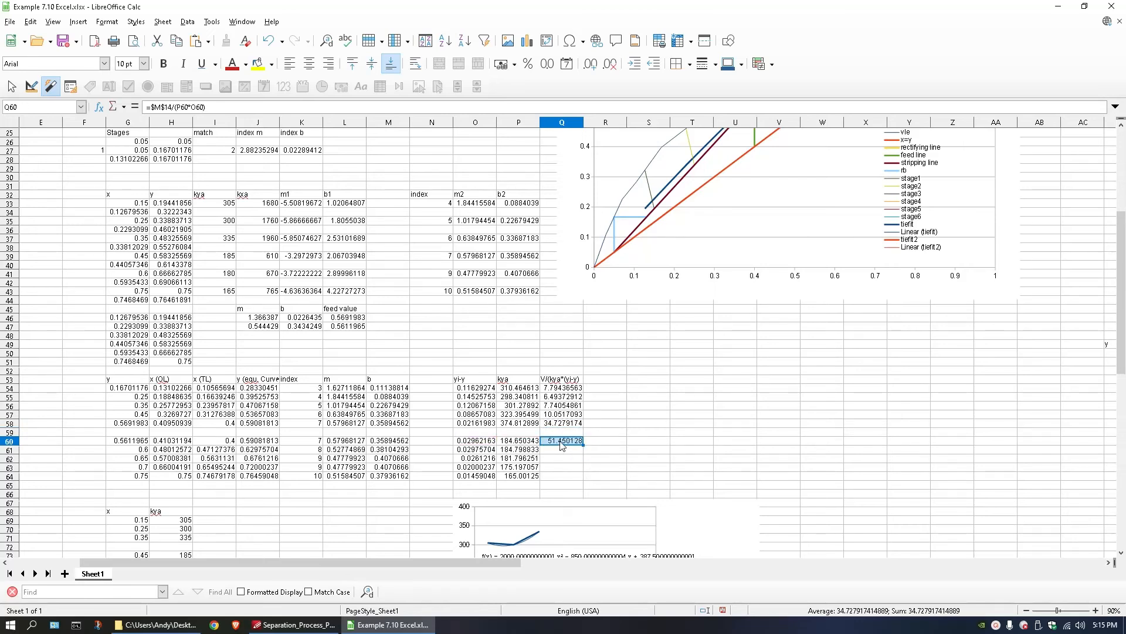
Point the Q60 formula to V in $M$12, making it =$M$12/(P60*O60), and fill it down to Q64.
double_click(560, 441)
scroll(476, 425, up, 8)
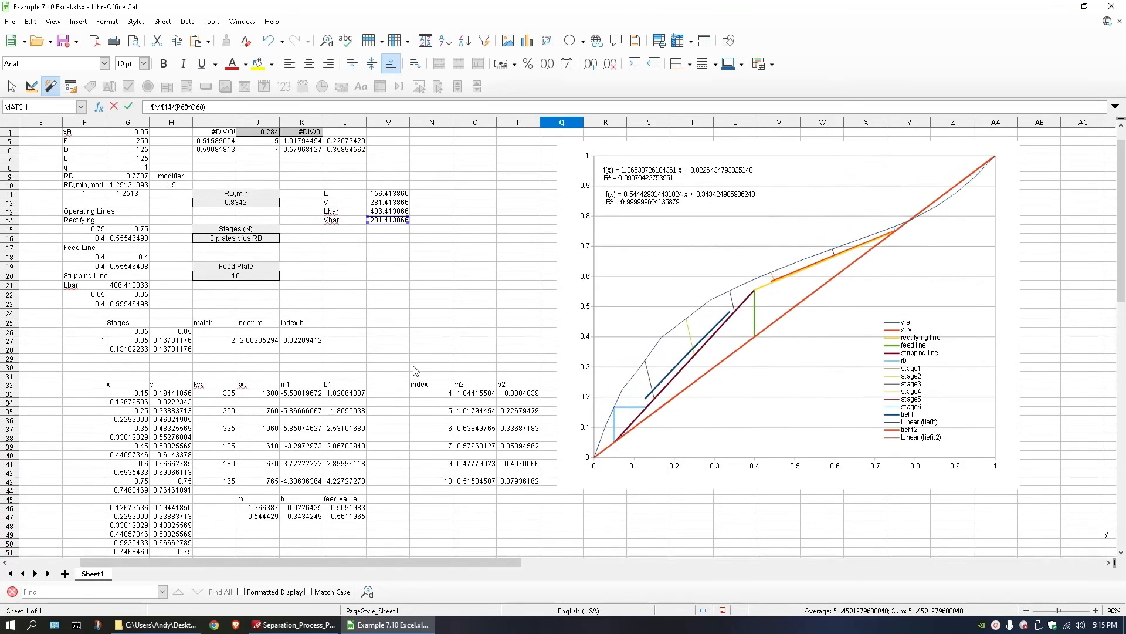
drag(383, 251, 384, 233)
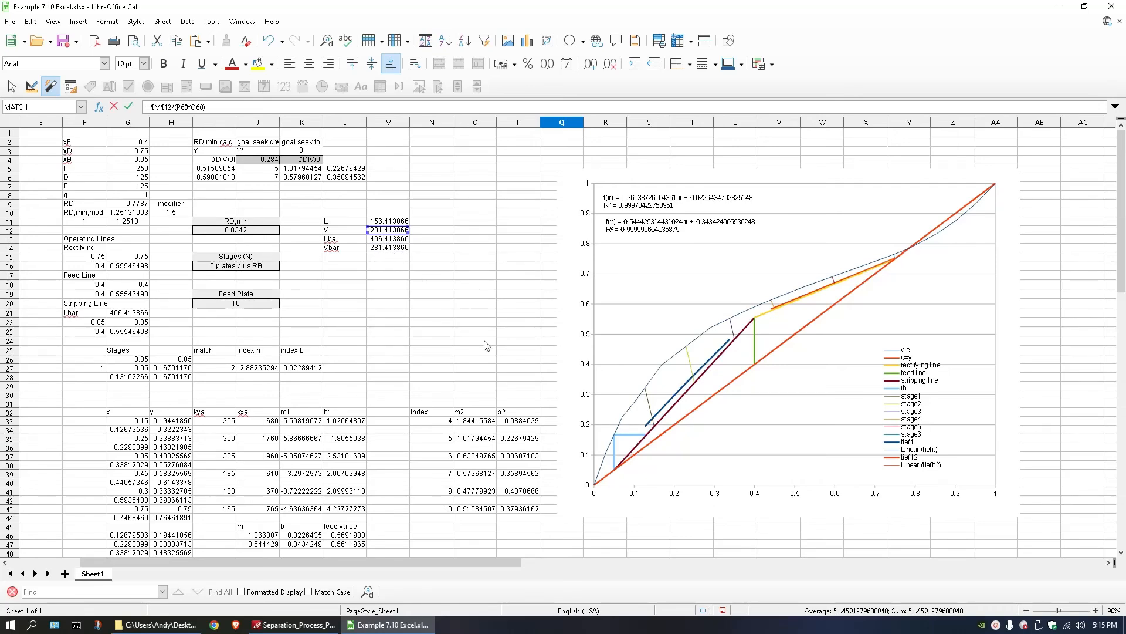
scroll(487, 346, down, 10)
key(Return)
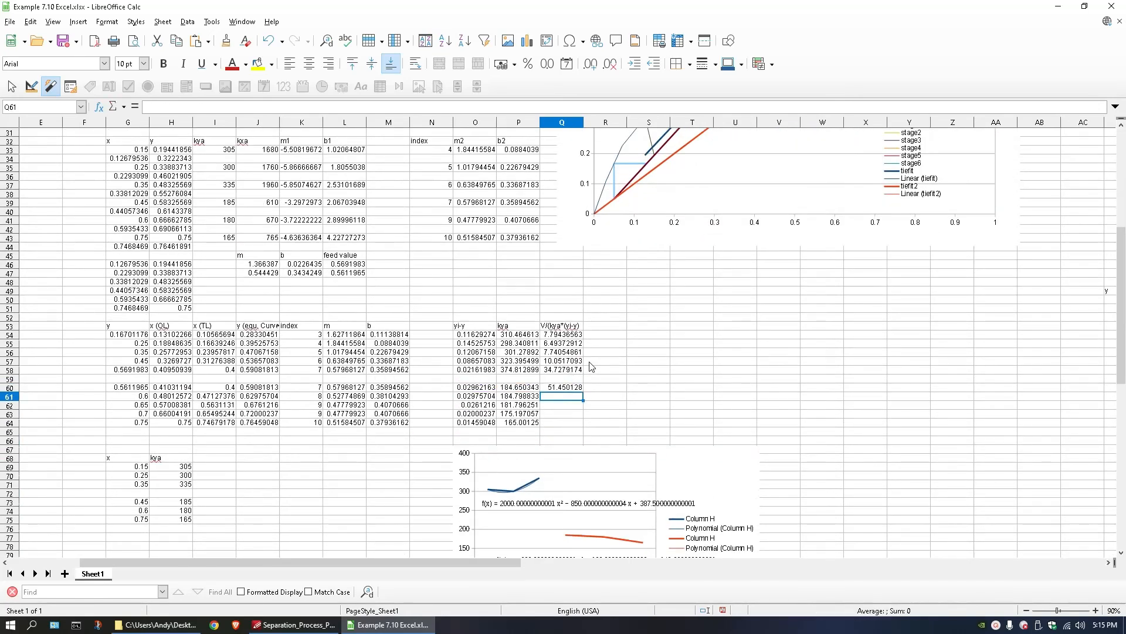
click(579, 388)
drag(583, 392, 578, 424)
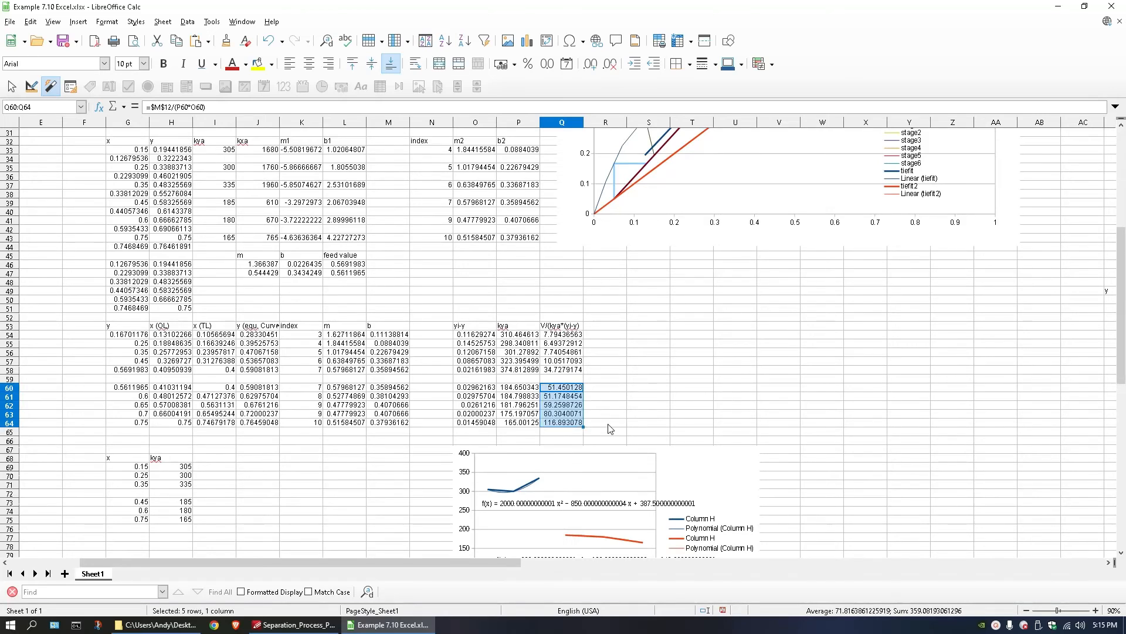
Review the calculated V/(kya*(yi-y)) values for both sections in Q54:Q64.
click(605, 390)
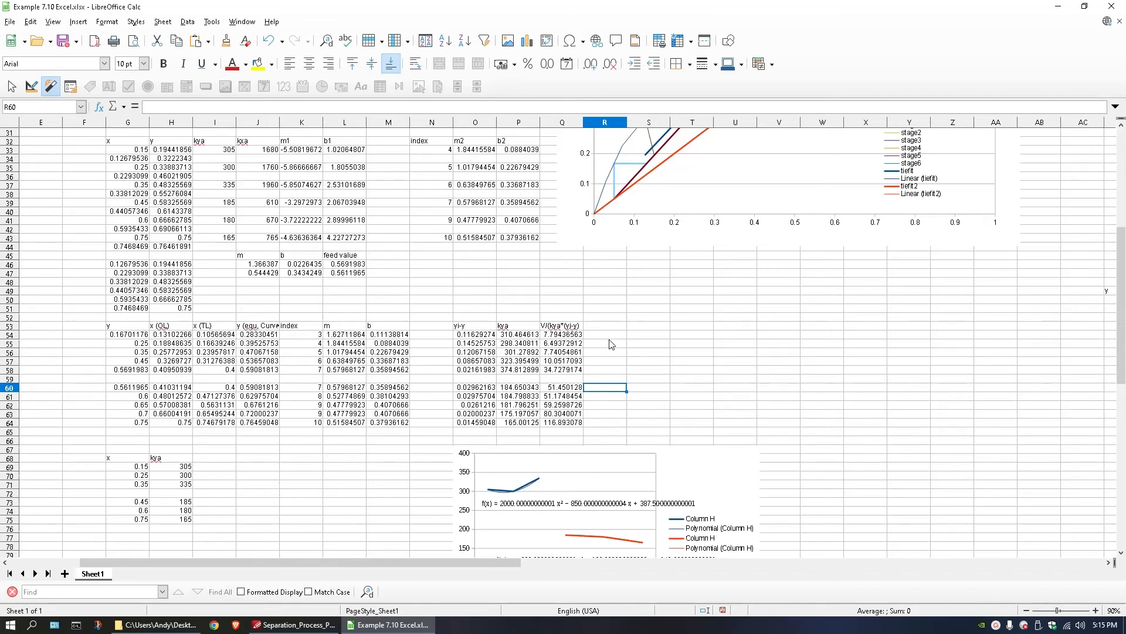
drag(561, 336, 555, 423)
drag(560, 338, 559, 370)
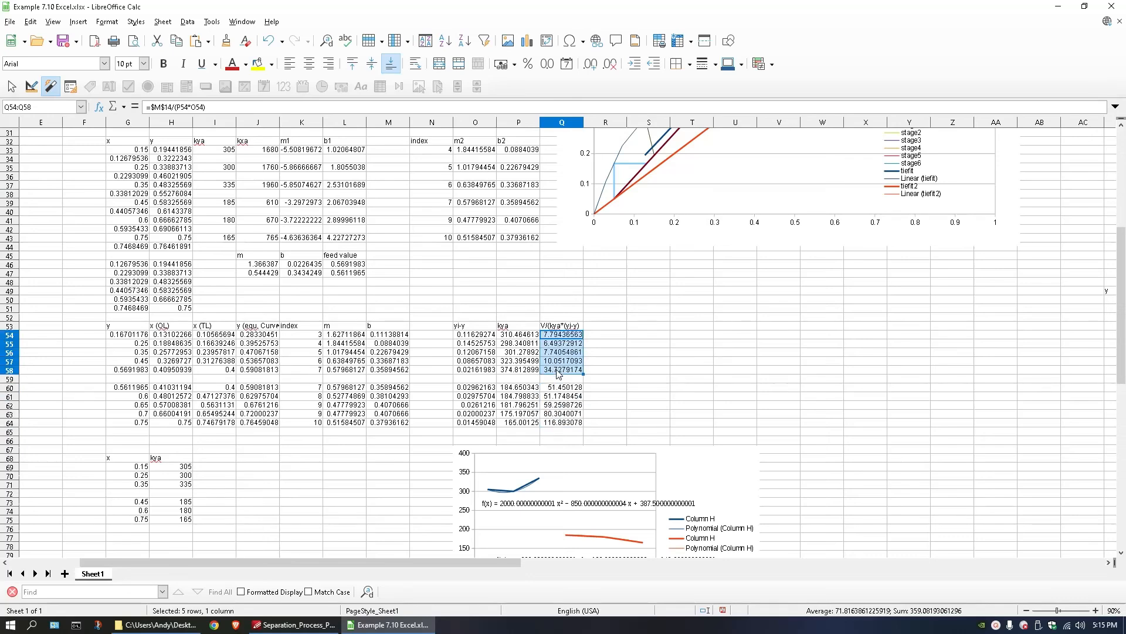
Compare the calculated V/(kya*(yi-y)) values in Q54:Q64 with the textbook's results table for Example 7.10 in PDF-XChange Editor.
click(258, 625)
scroll(586, 410, down, 10)
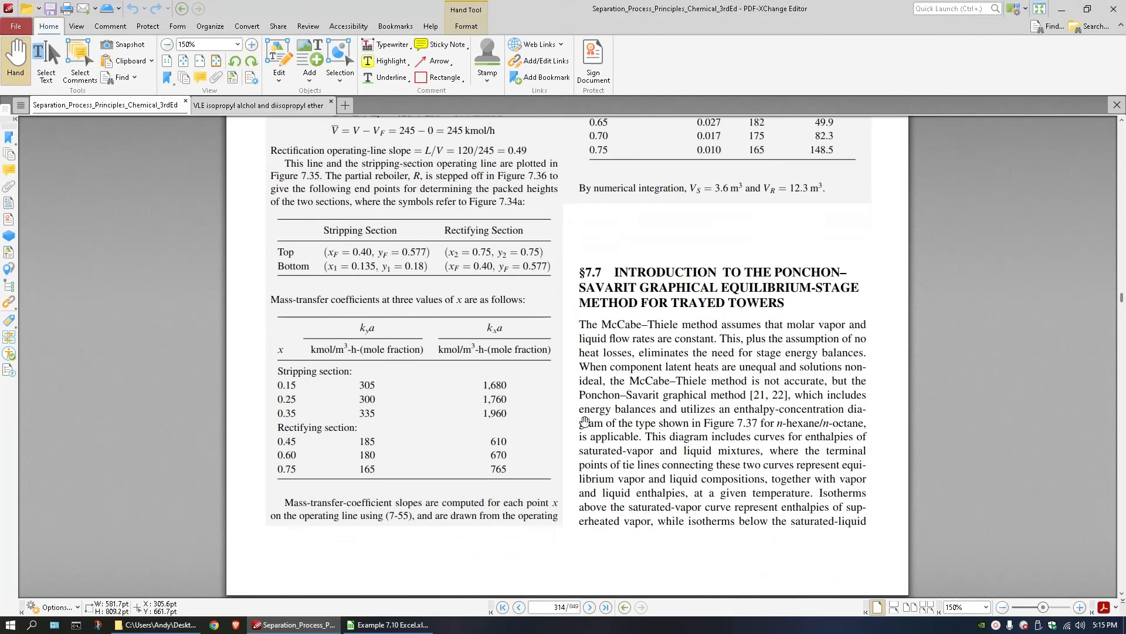
scroll(587, 422, up, 10)
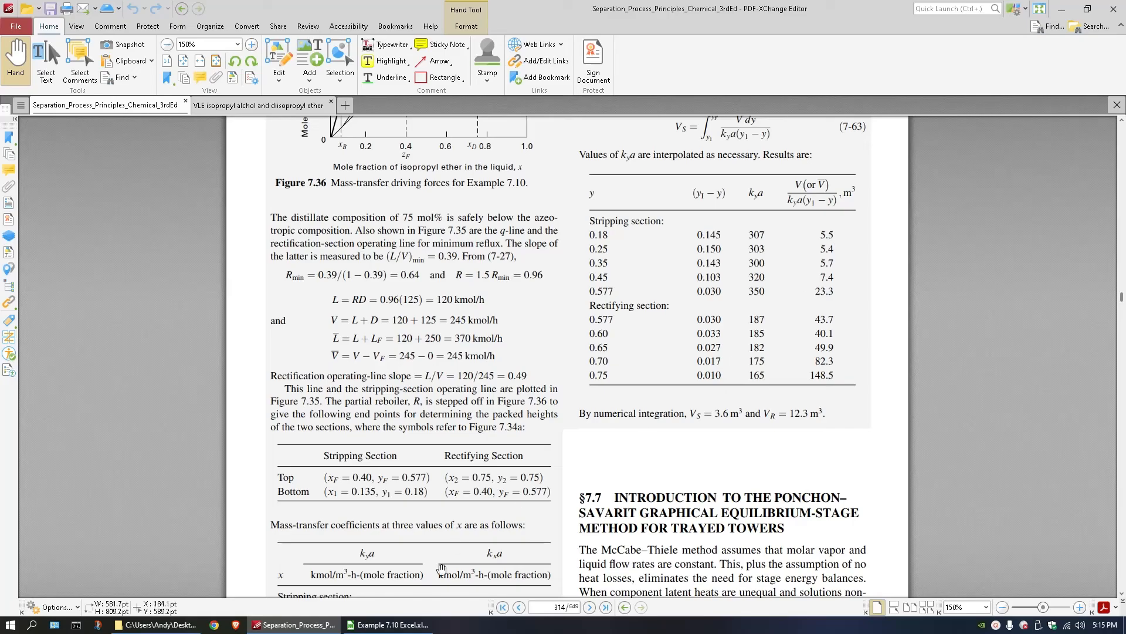
mouse_move(411, 626)
click(460, 569)
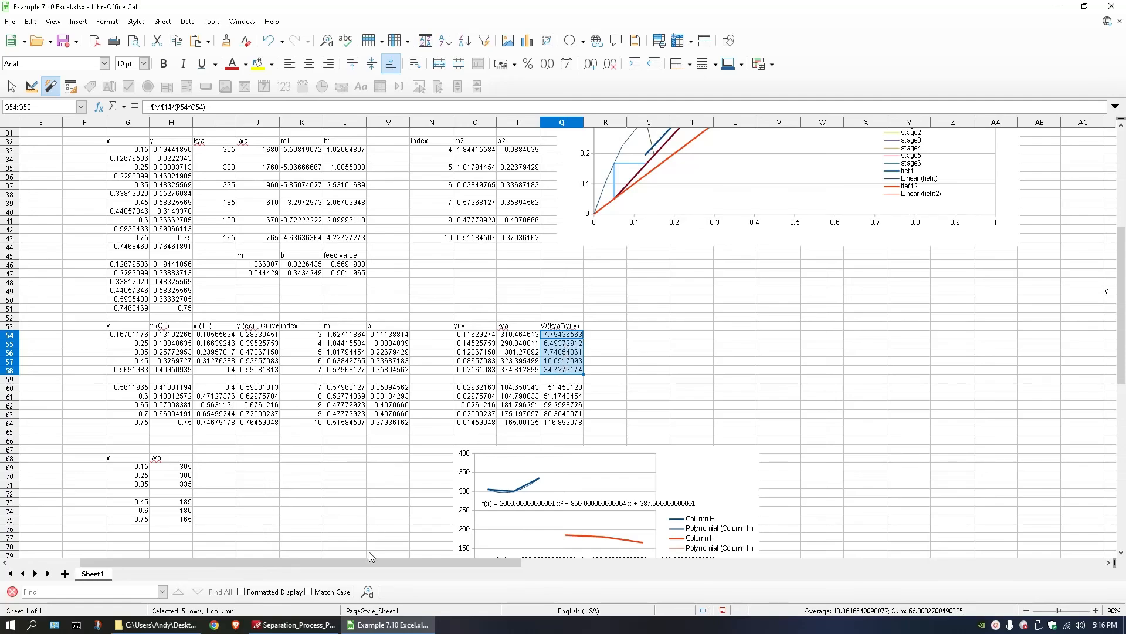
click(305, 624)
click(390, 624)
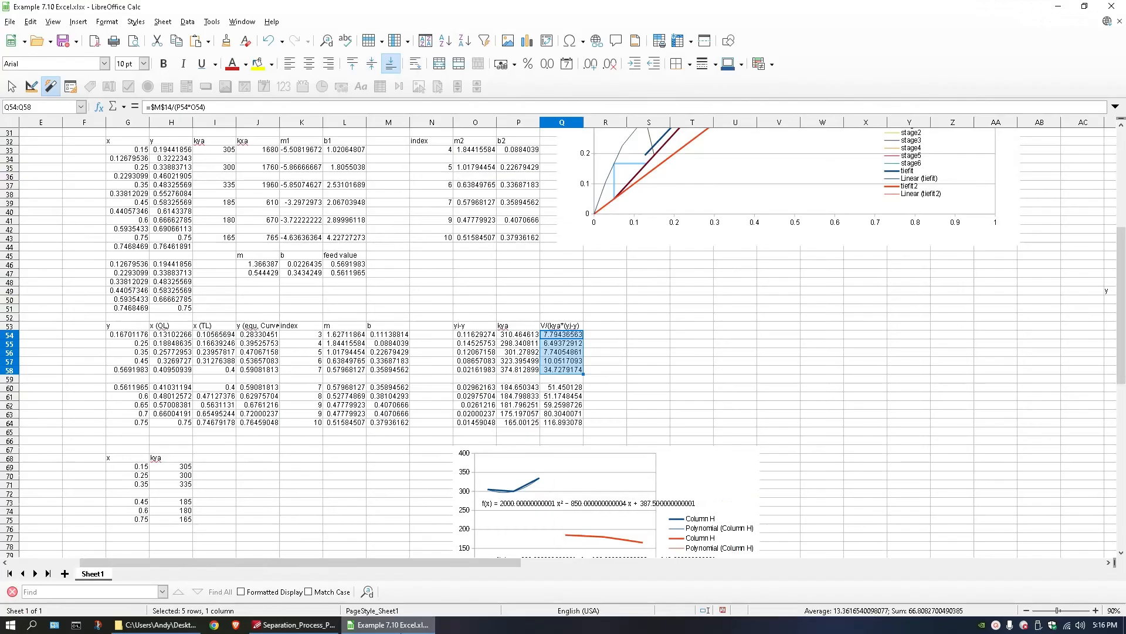
click(296, 624)
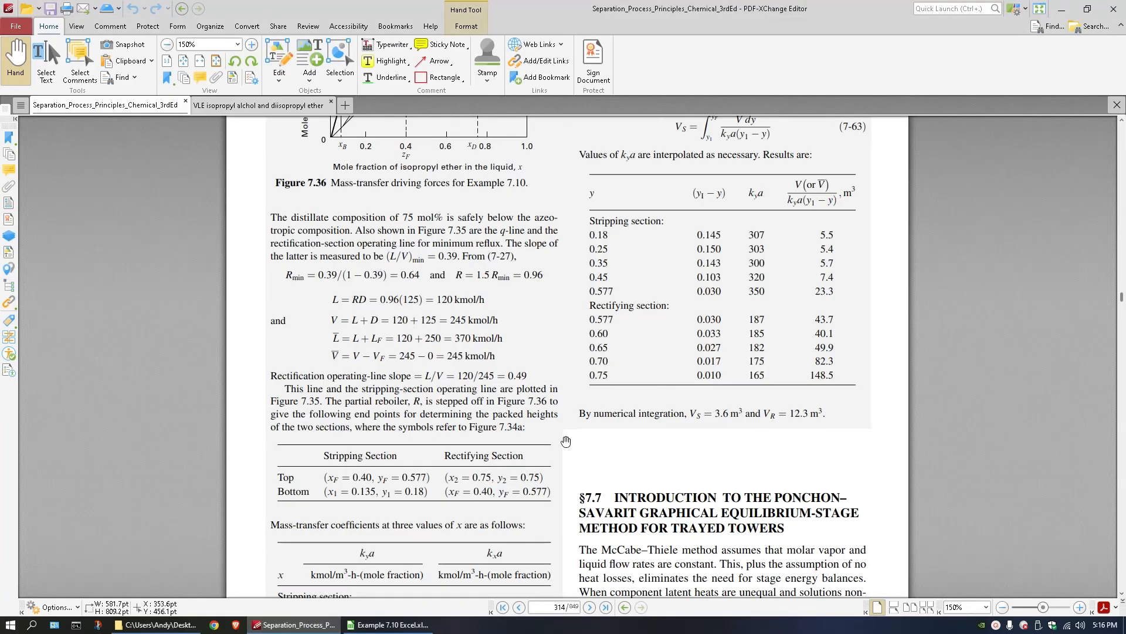
click(390, 624)
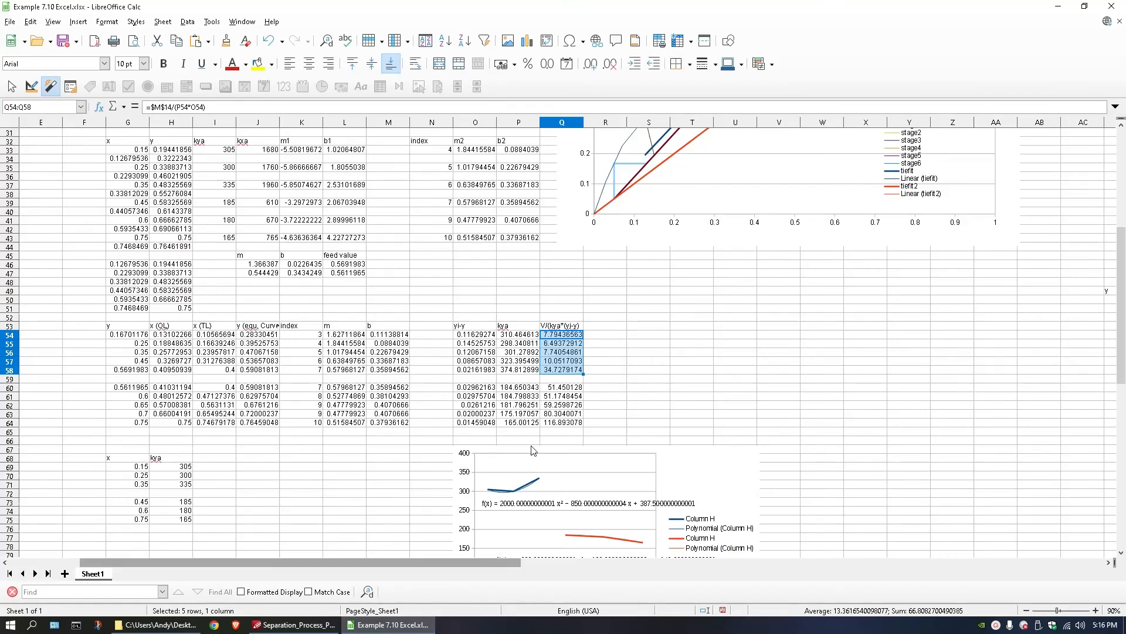
Enter the column heading "trapezoid rule" in R53, beside the V/(kya*(yi-y)) heading.
click(598, 329)
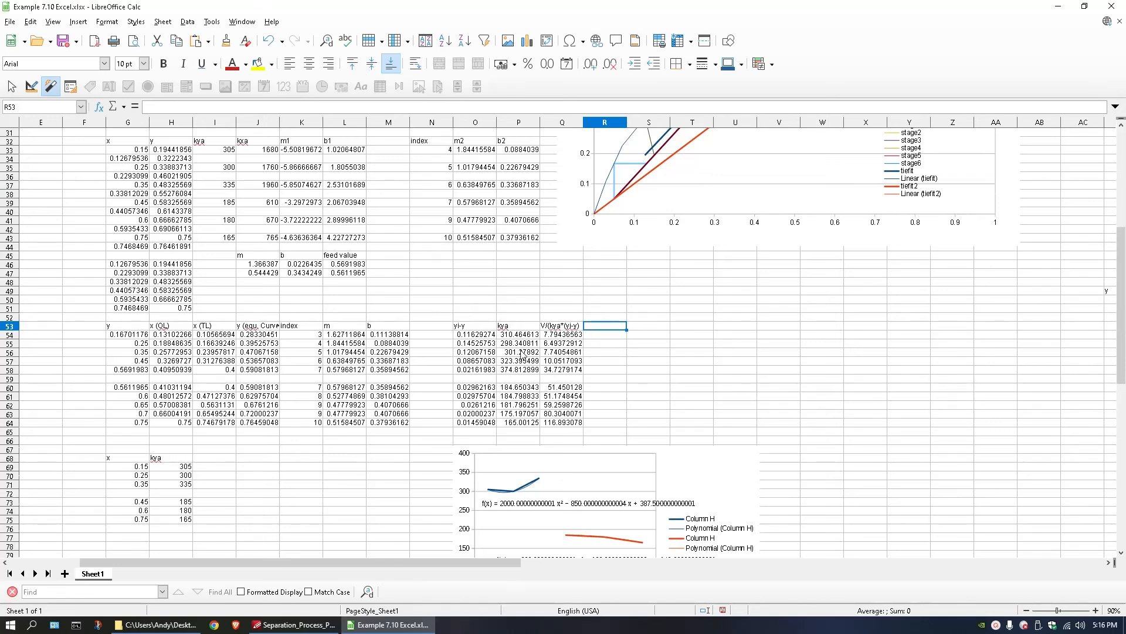
click(518, 337)
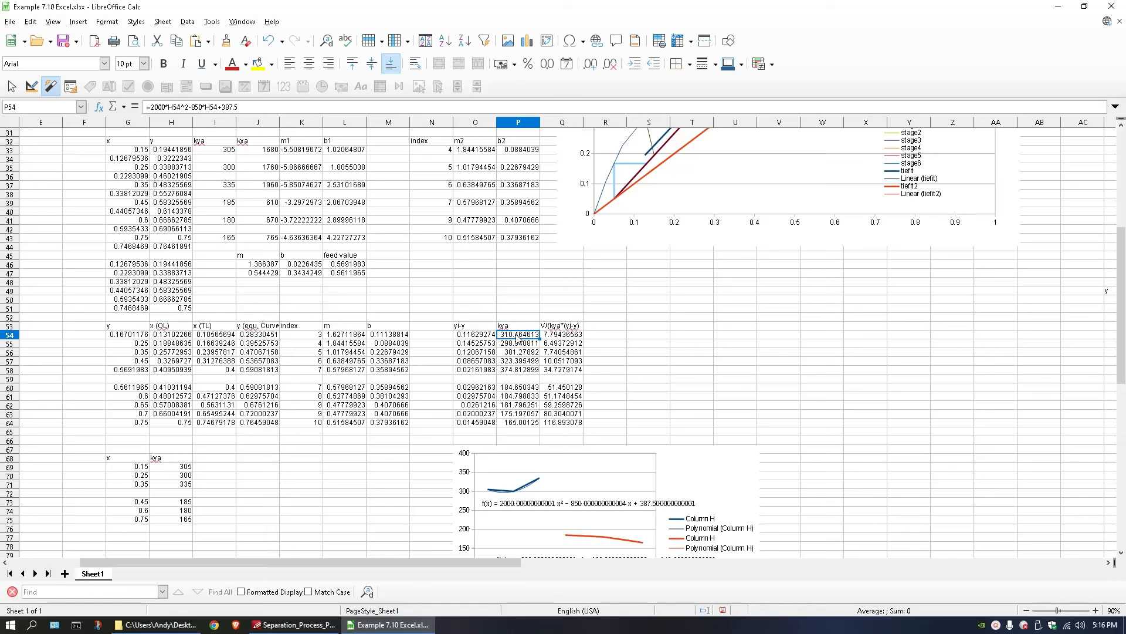
click(601, 326)
double_click(601, 326)
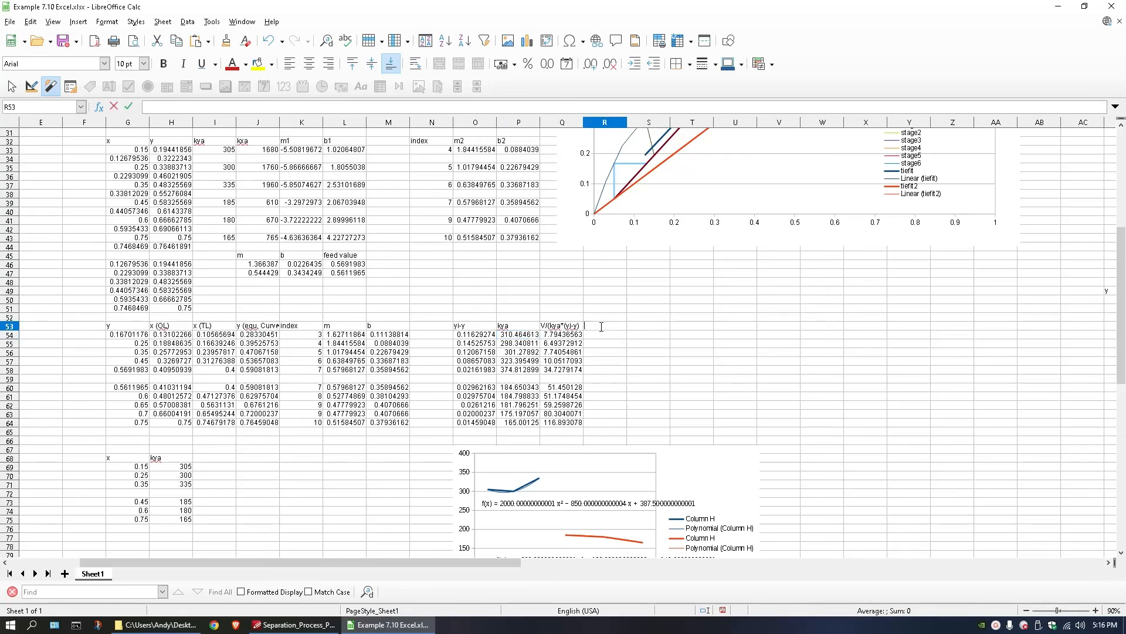
text(trapezoid rule)
key(Return)
Build the trapezoid formula =(Q54+Q55)/2*(O55-O54) in R54.
text(=)
click(568, 335)
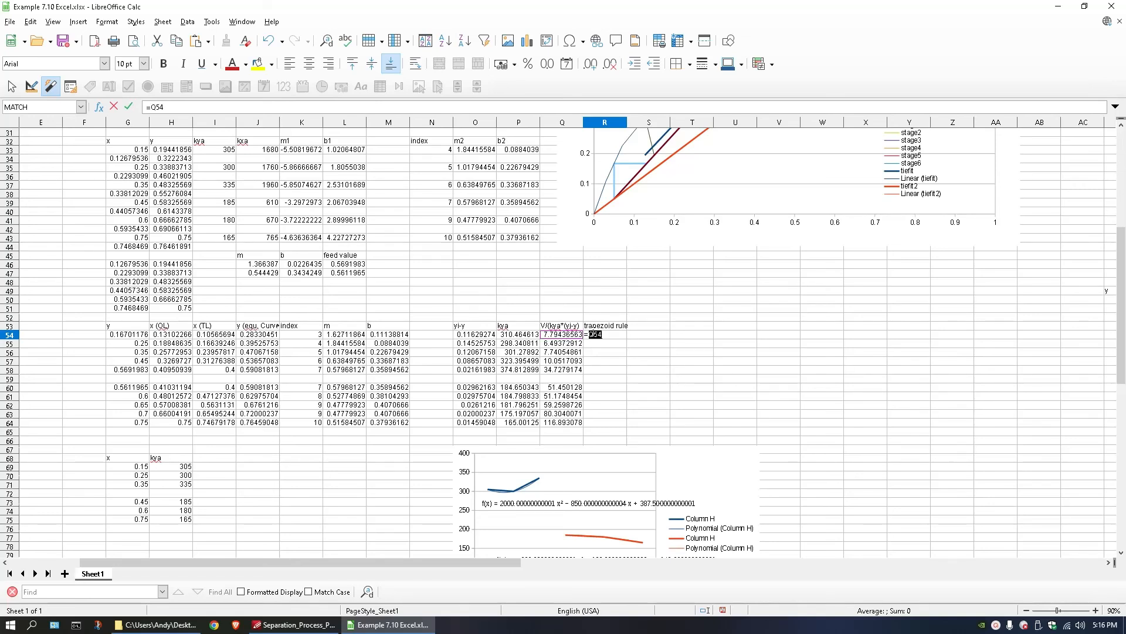
click(595, 334)
text((Q54+)
click(581, 344)
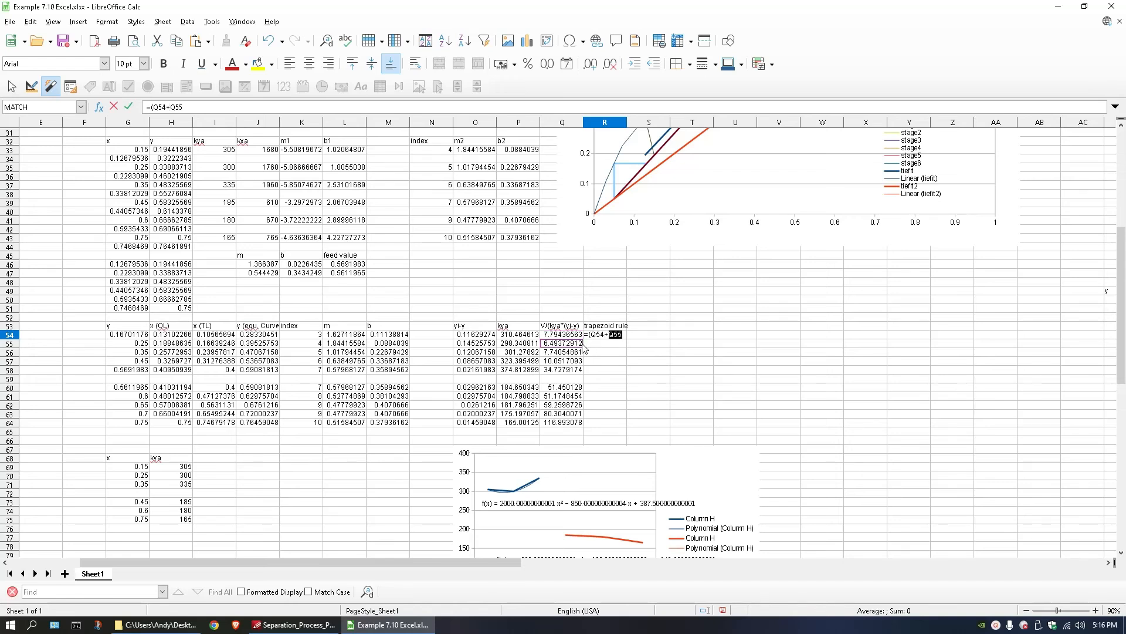
text()/2*()
click(481, 344)
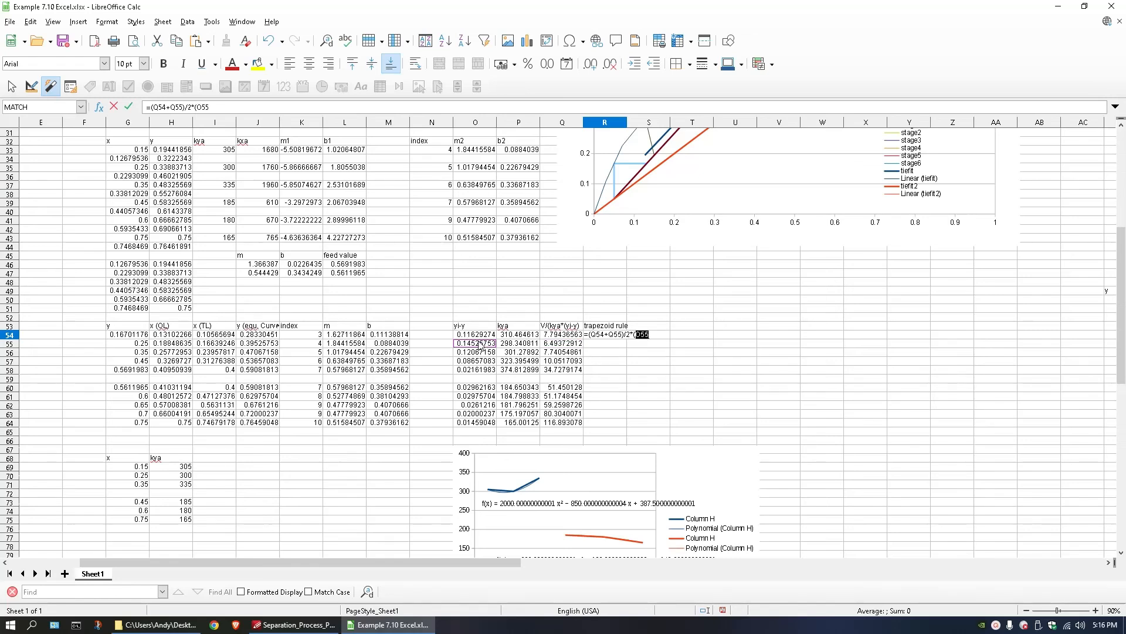
text(-)
click(479, 336)
text())
Replace the interval references in R54 with the y values and fix the brackets, making the formula =(Q54+Q55)/2*(G55-G54).
drag(650, 334, 634, 334)
click(131, 344)
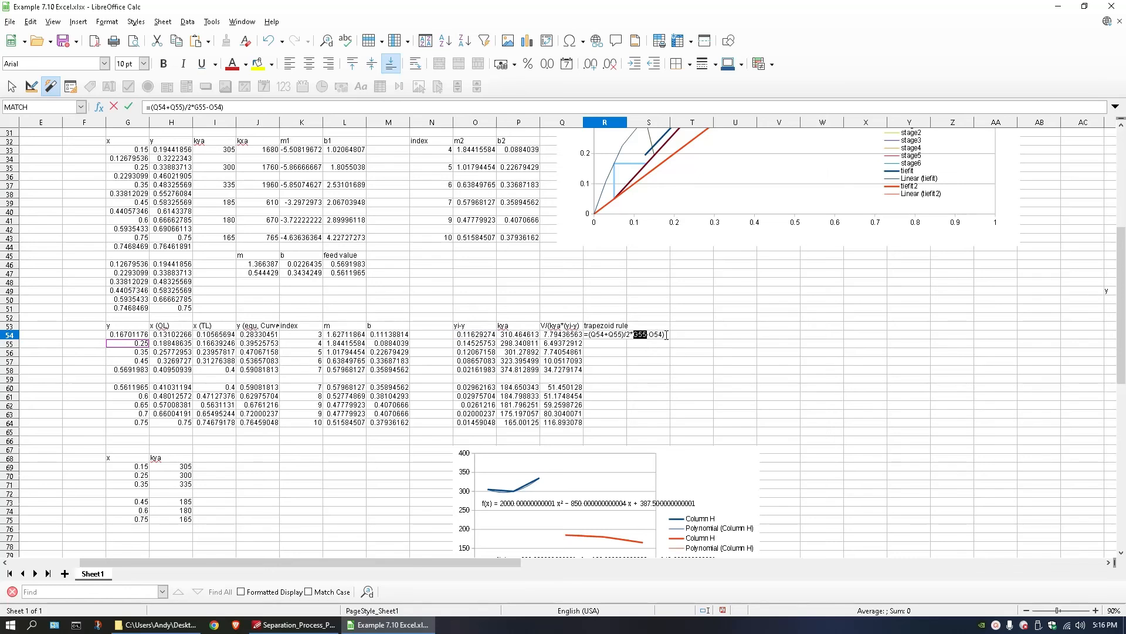
drag(650, 334, 663, 334)
click(136, 335)
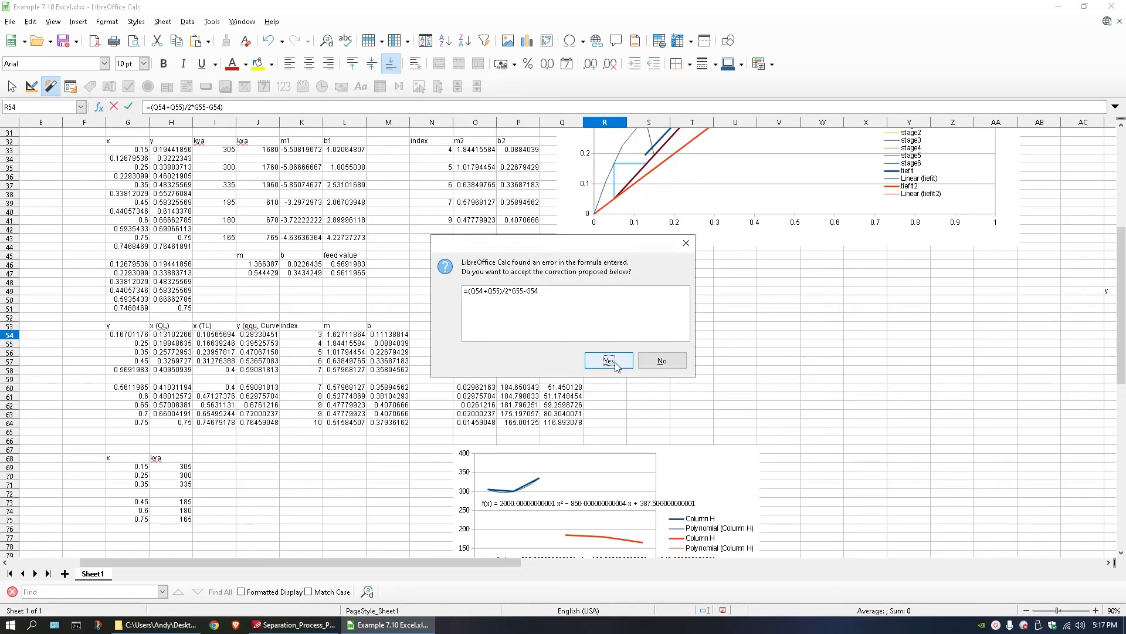
click(650, 362)
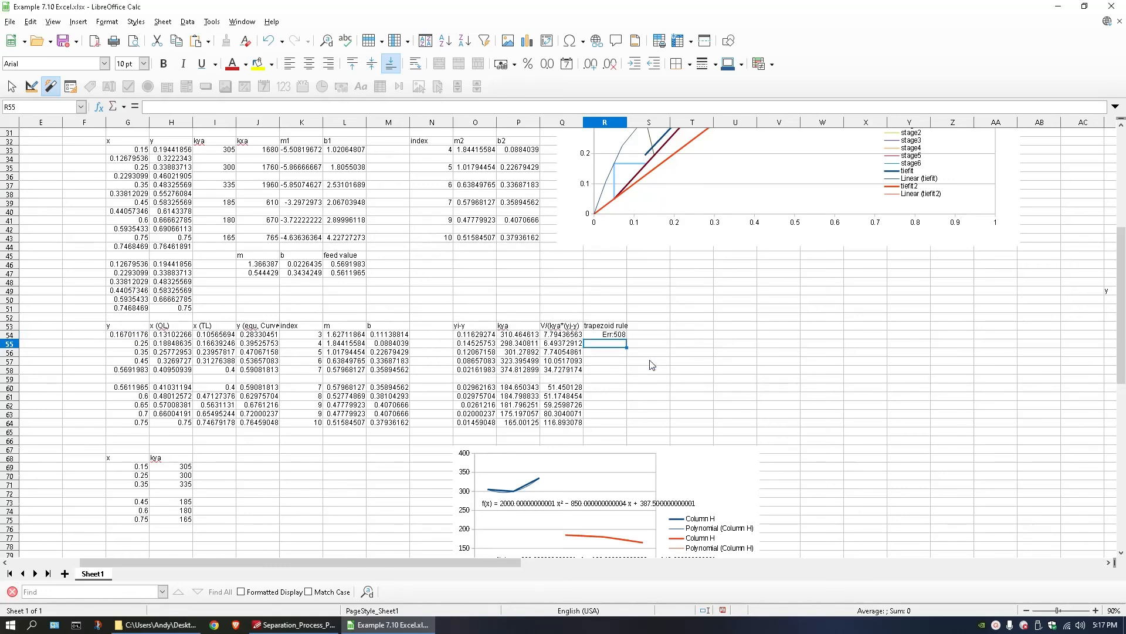
click(635, 334)
text(()
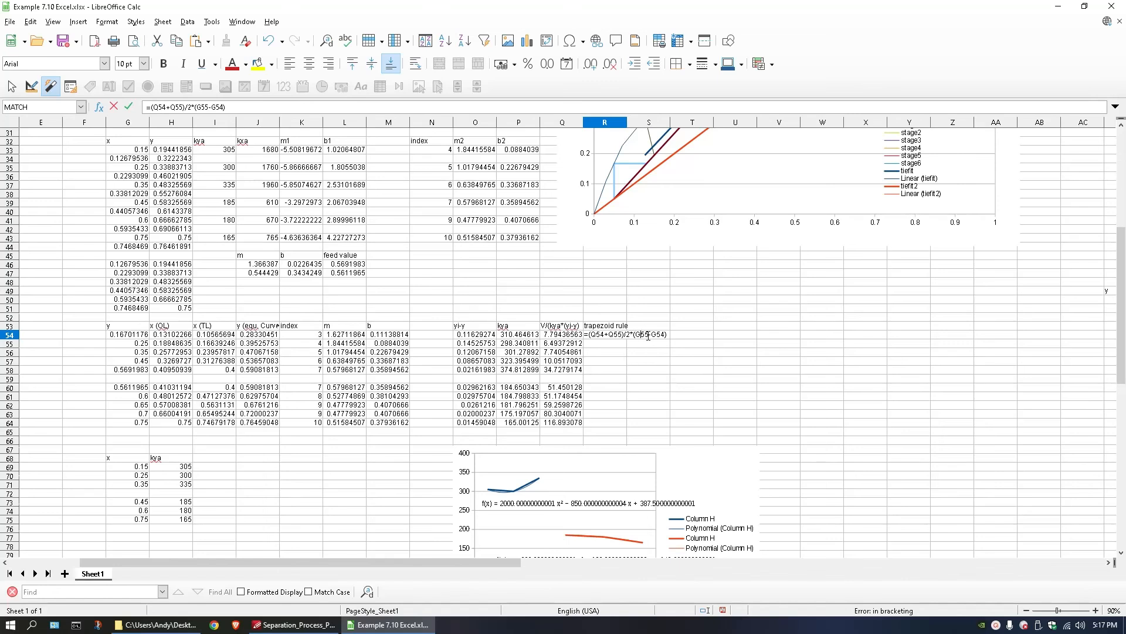
key(Return)
Check the cell references in the R54 formula and fill it down to R57.
double_click(619, 335)
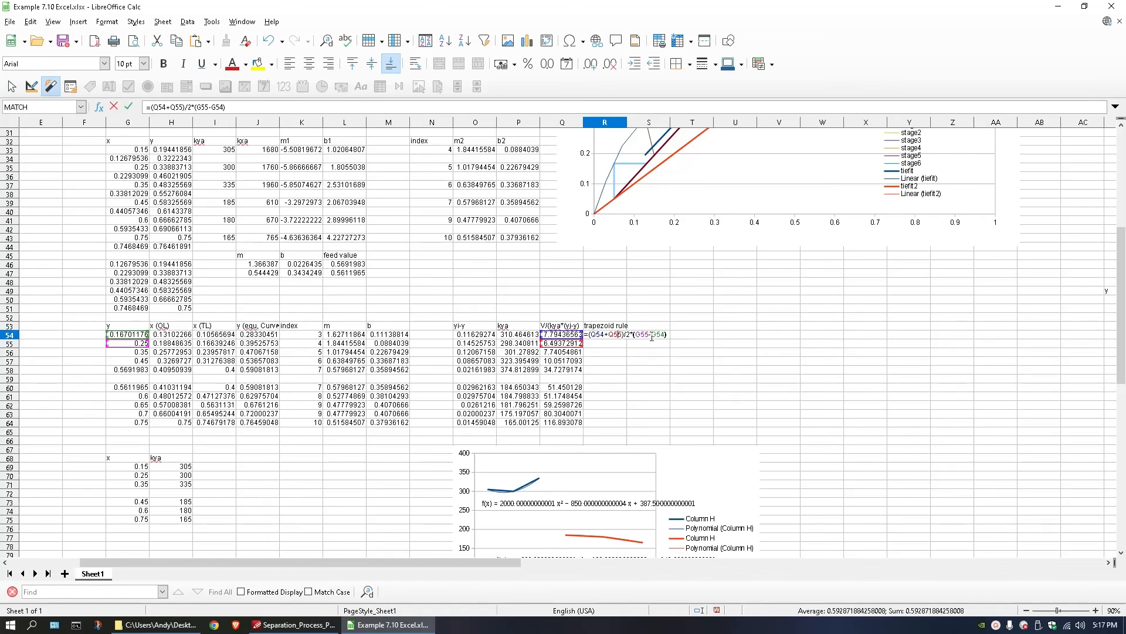
key(Return)
click(613, 335)
drag(627, 338, 613, 364)
click(604, 361)
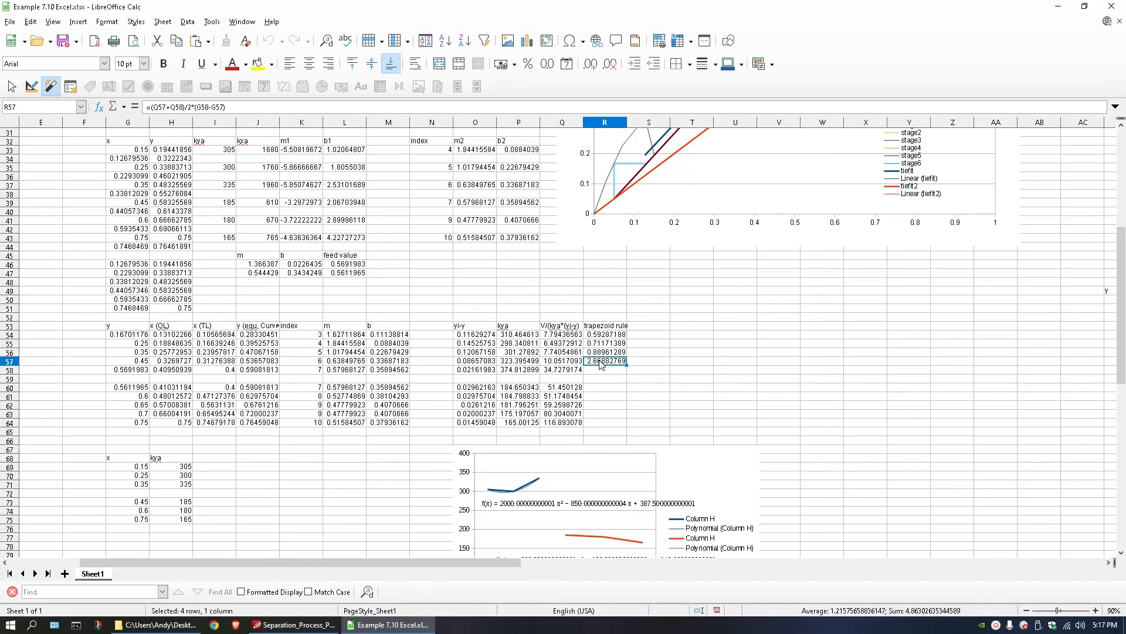
Undo the accidental move of the yi-y cells O57:O58 and check the cell references in the R57 formula.
drag(479, 370, 478, 363)
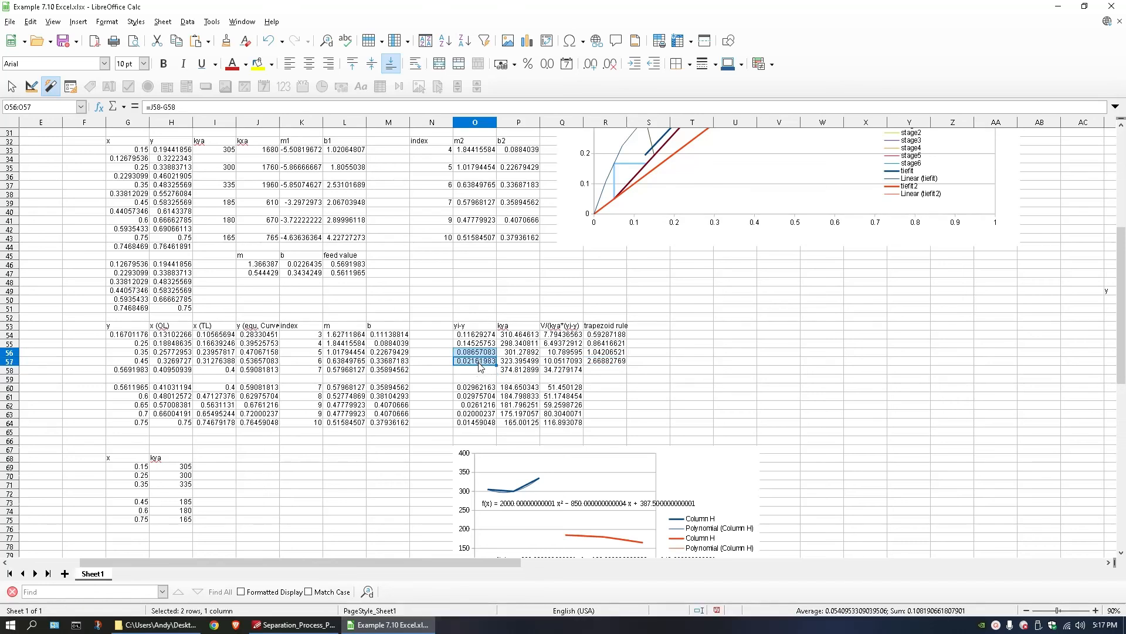
key(ctrl+z)
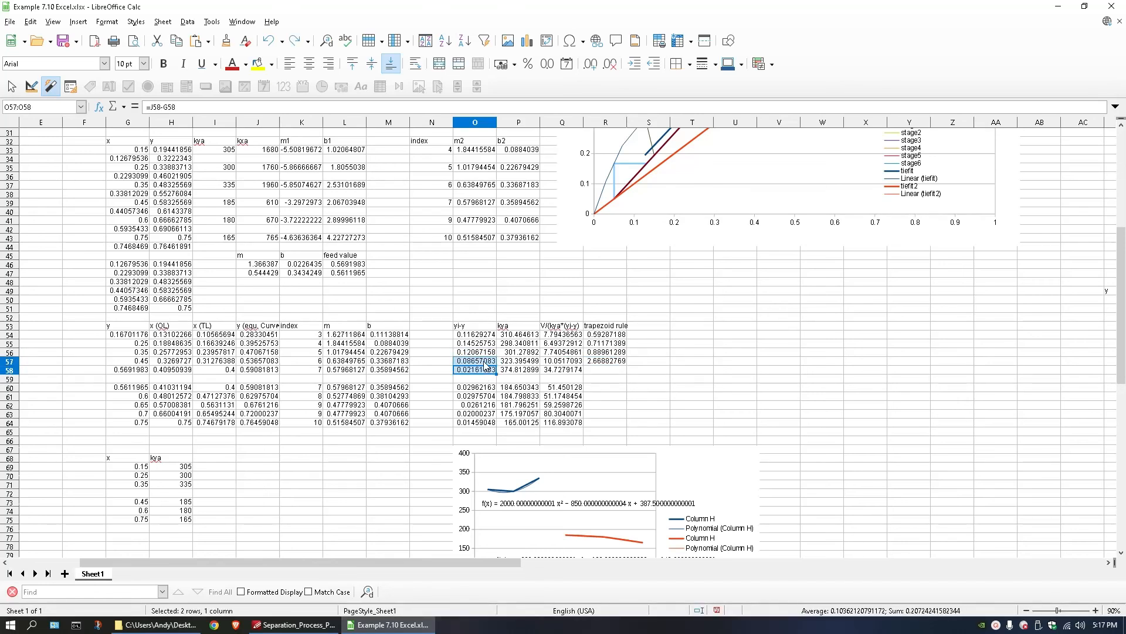
drag(557, 361, 561, 370)
double_click(596, 361)
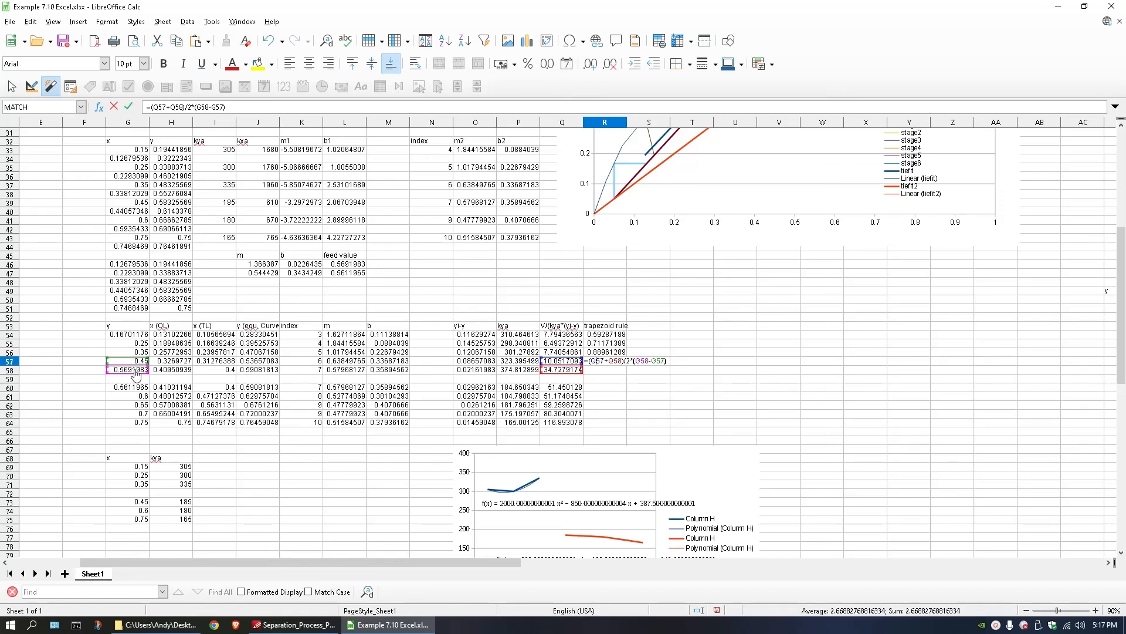
key(Return)
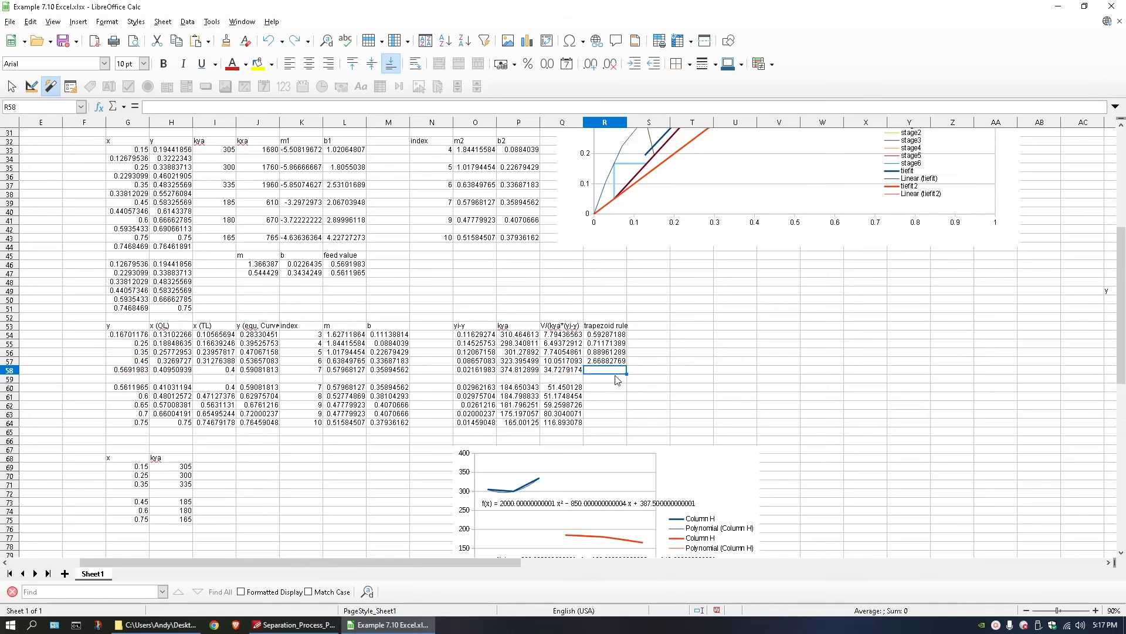
Total the first section's trapezoid areas in R59 with =SUM(R54:R57).
drag(608, 336, 607, 369)
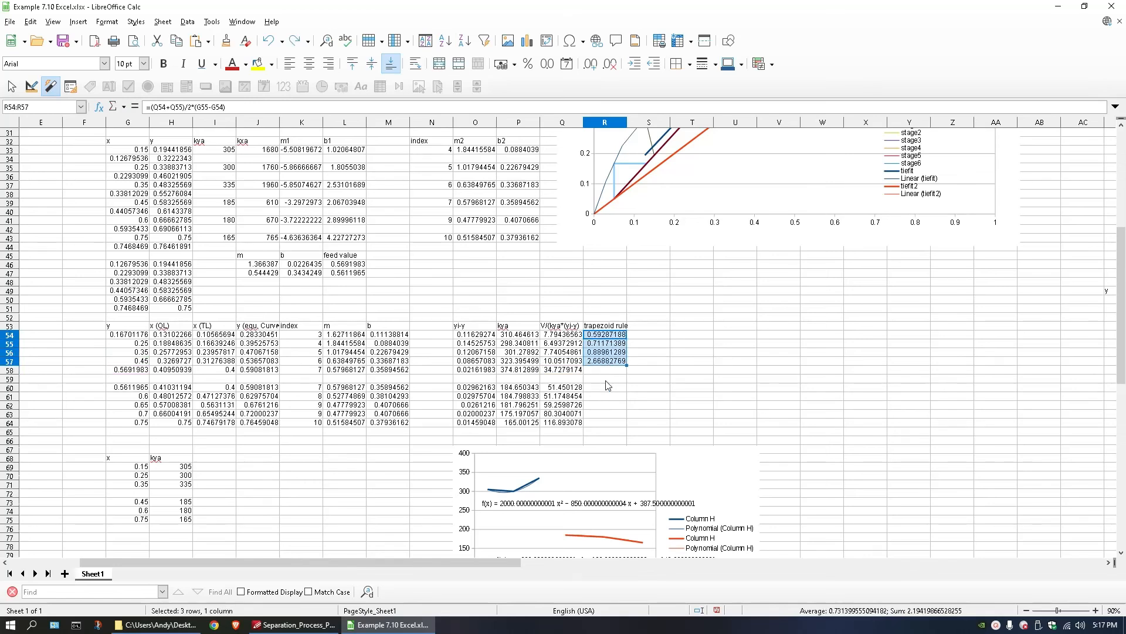
click(608, 380)
text(=su)
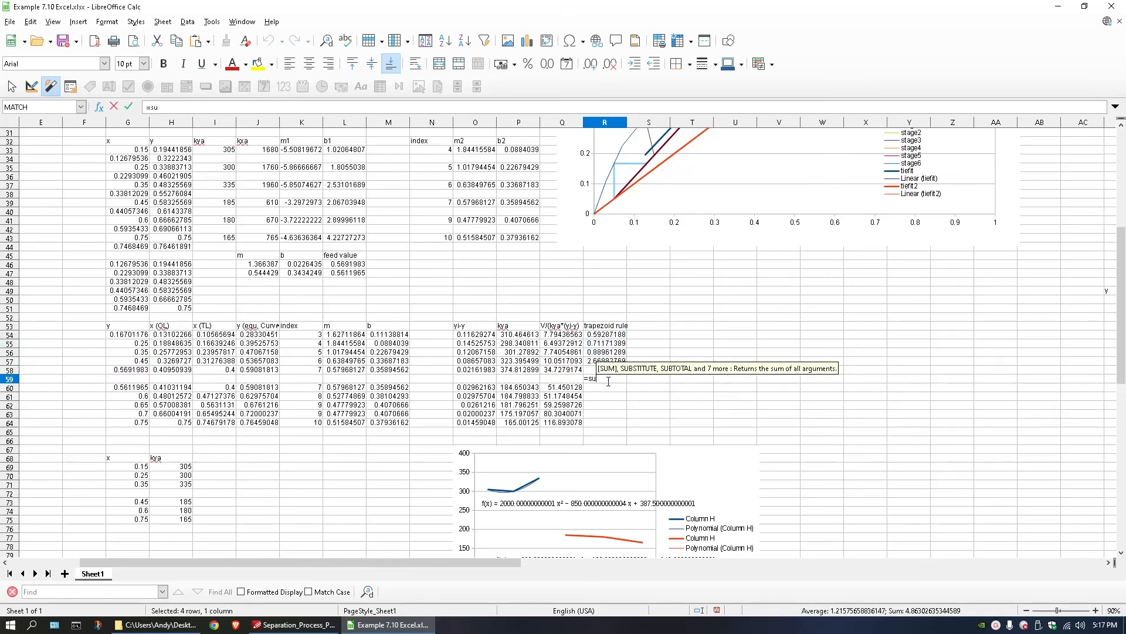
text(m()
drag(609, 361, 609, 339)
key(Return)
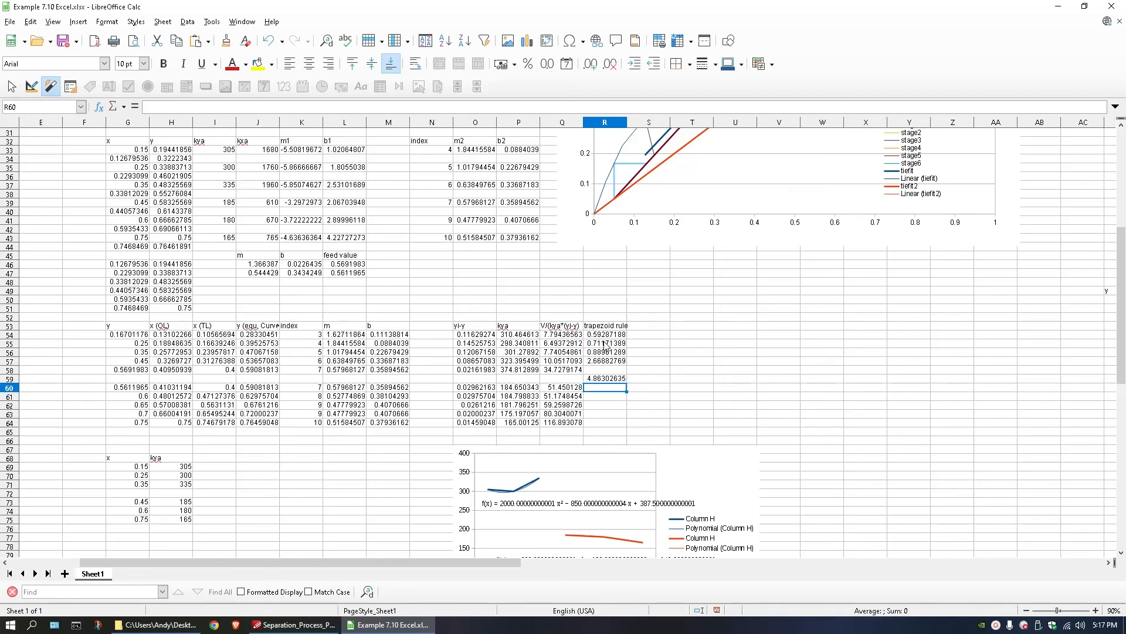
Compare the R59 total with the textbook's VS value and inspect the kya values and the formula in P58.
key(Up)
click(293, 624)
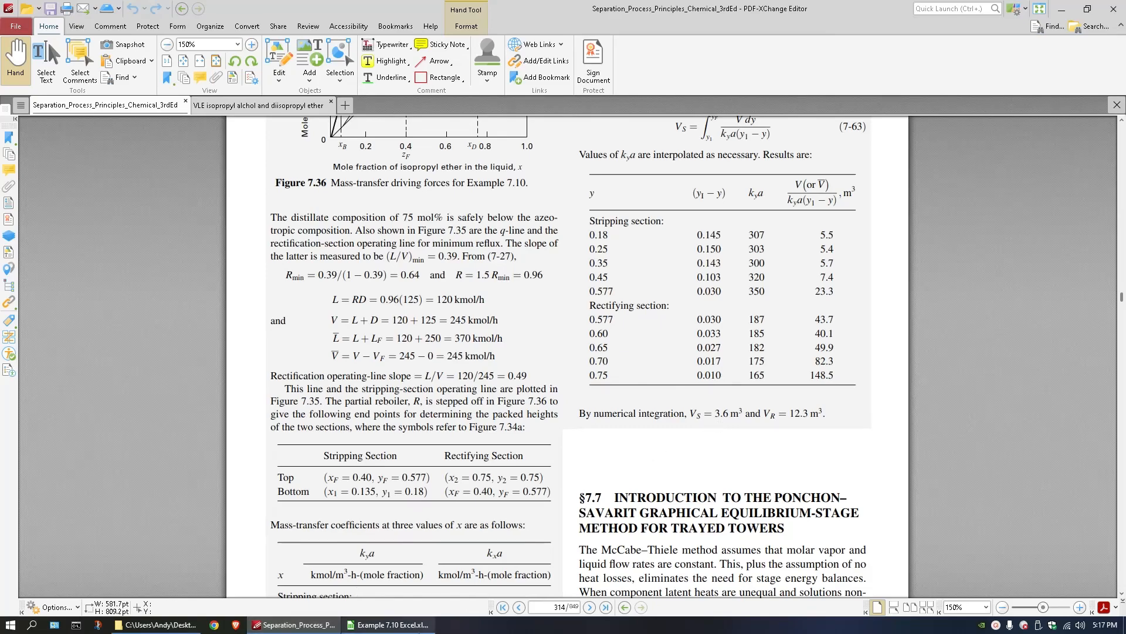
click(411, 624)
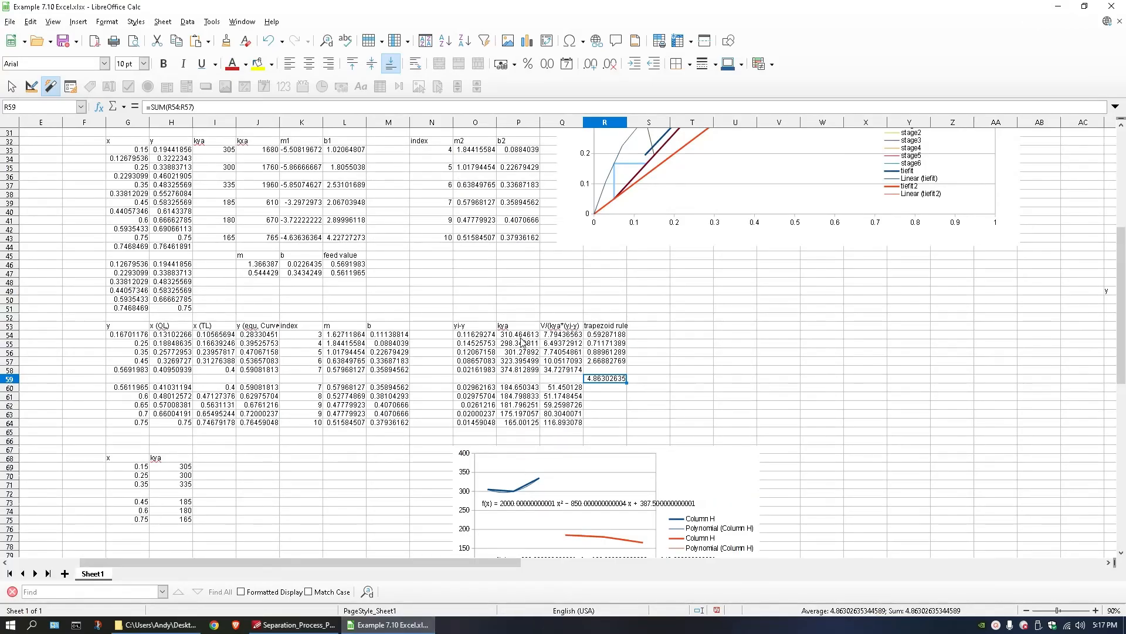
drag(519, 335, 513, 378)
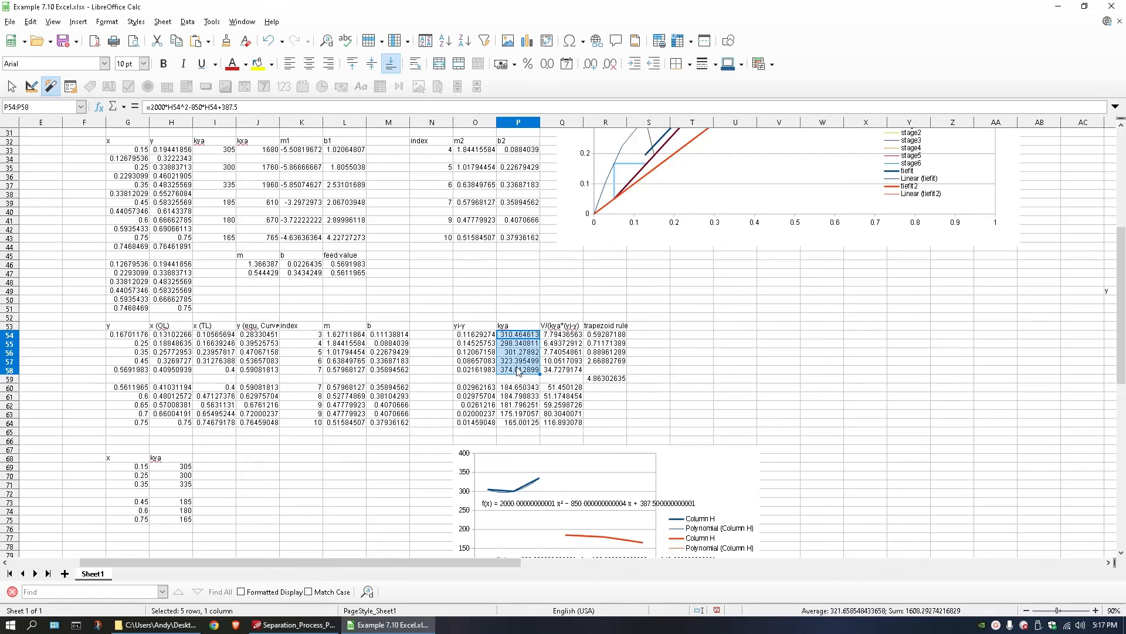
double_click(518, 369)
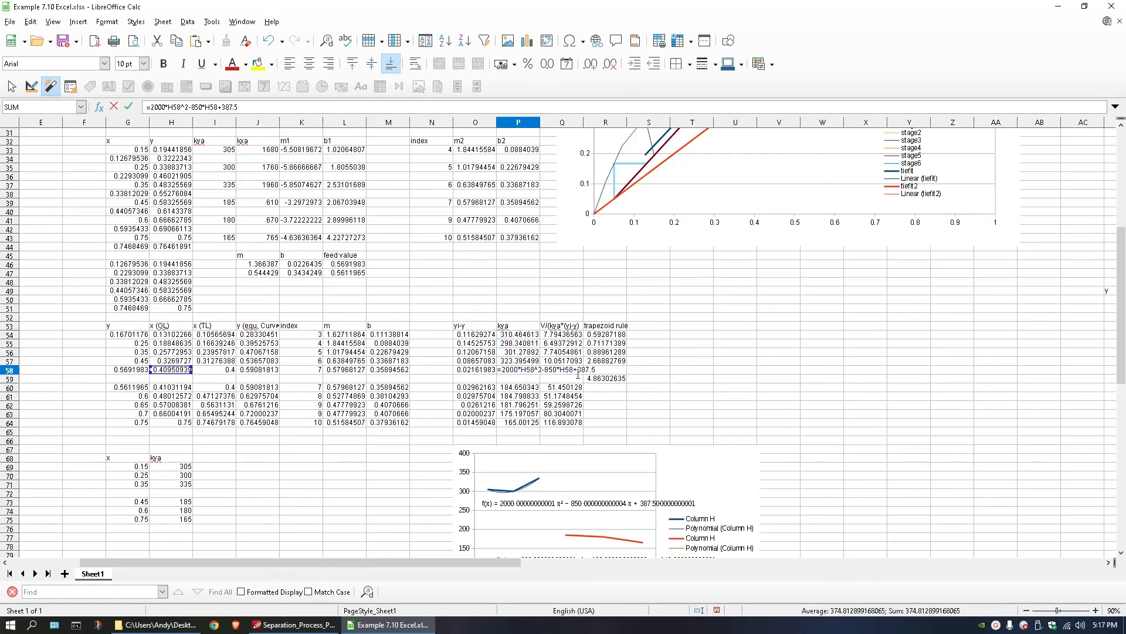
key(Return)
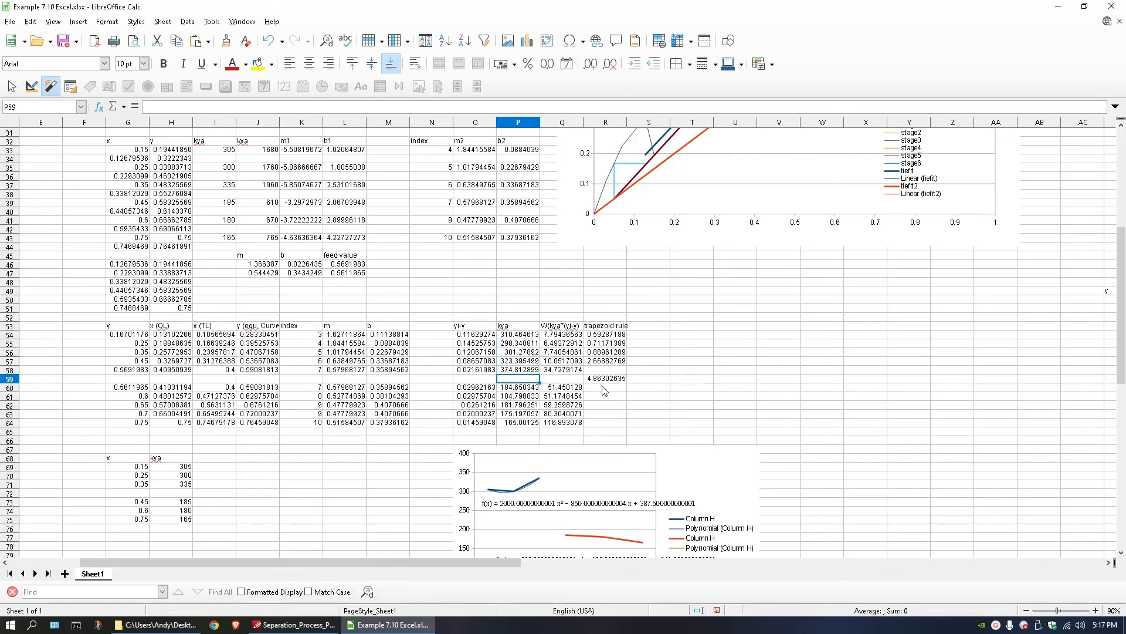
Copy the trapezoid formulas and their sum from R54:R59 and paste them at R60 for the second section.
click(603, 387)
click(608, 334)
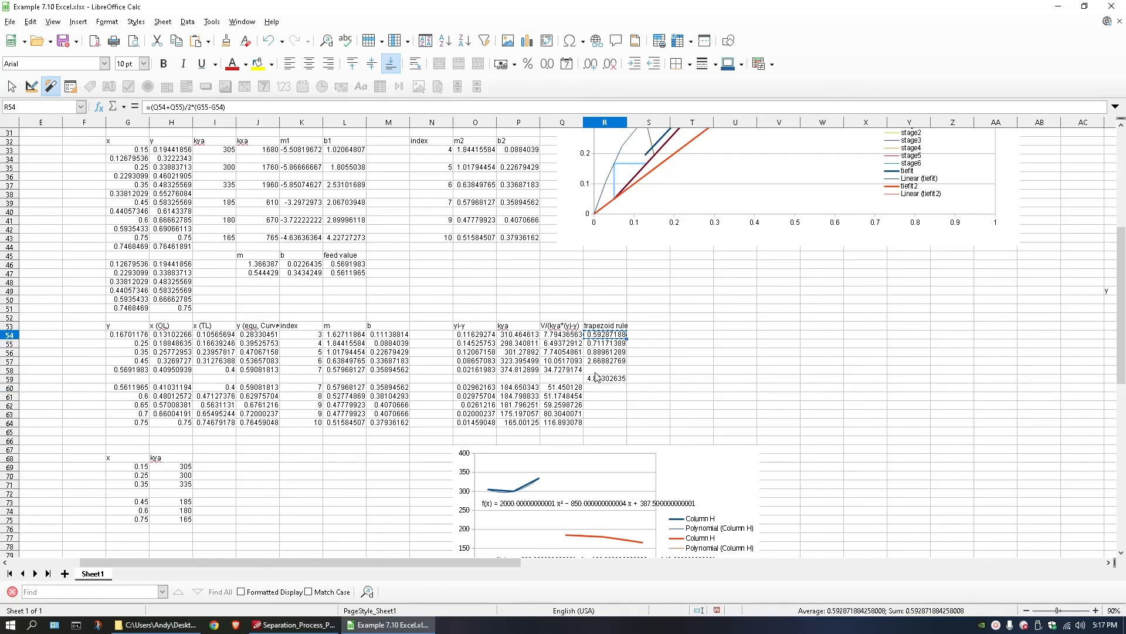
drag(604, 379, 606, 336)
key(ctrl+c)
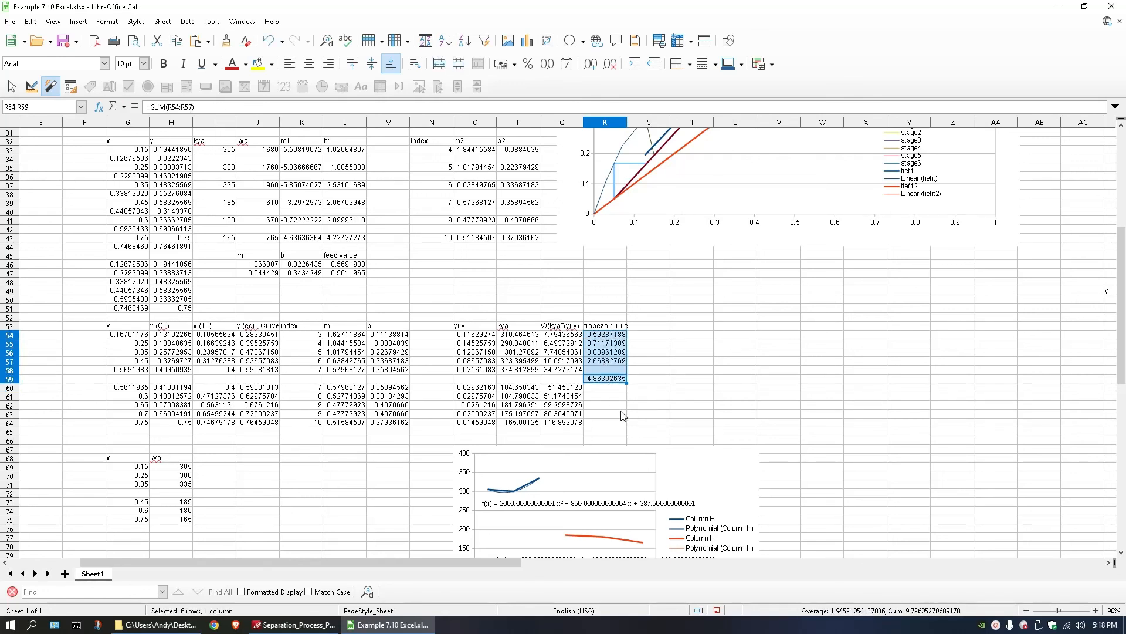
click(610, 387)
key(ctrl+v)
Compare the second section's total in R65 with the textbook's VR value.
click(606, 431)
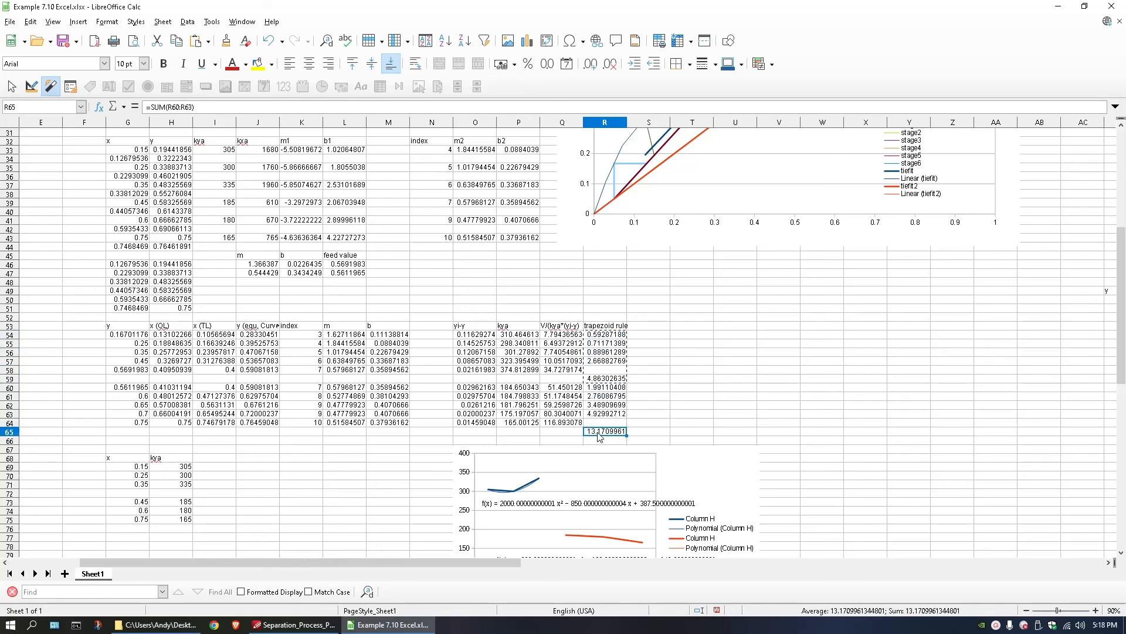
key(alt+Tab)
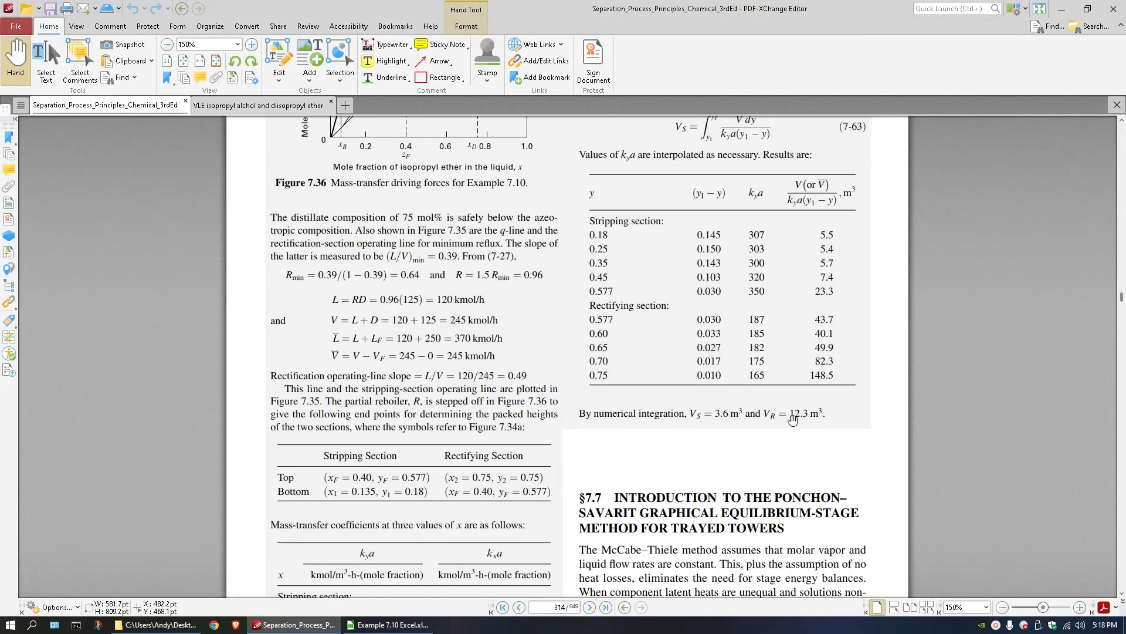
key(alt+Tab)
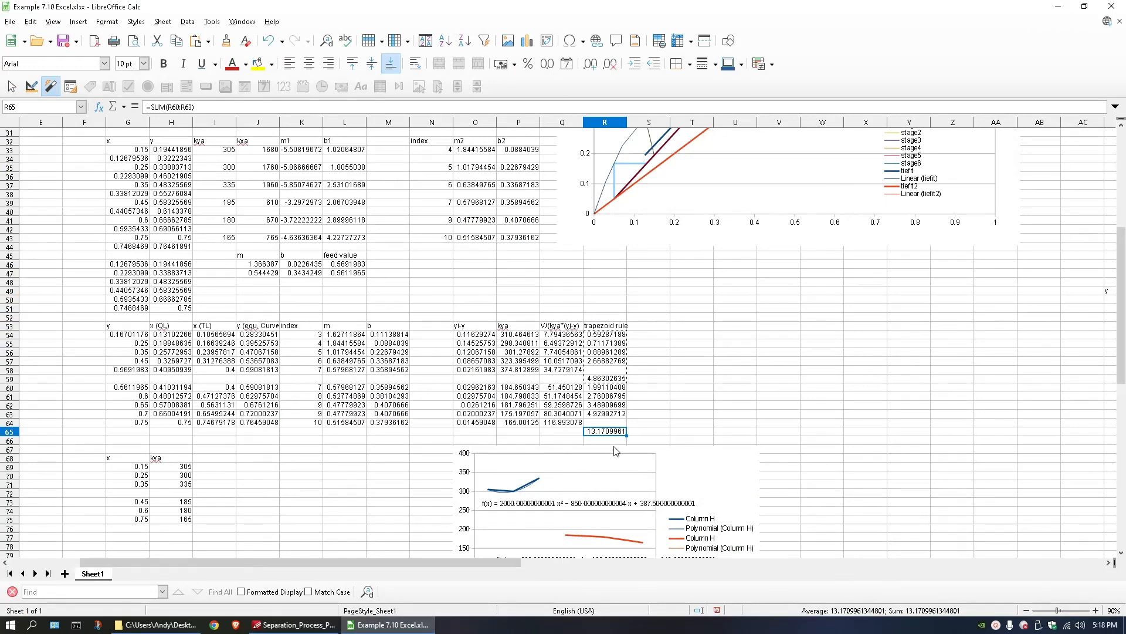
Compare the calculated kya values in column P with the interpolated kya values in the textbook PDF's results table for Example 7.10.
scroll(588, 371, down, 1)
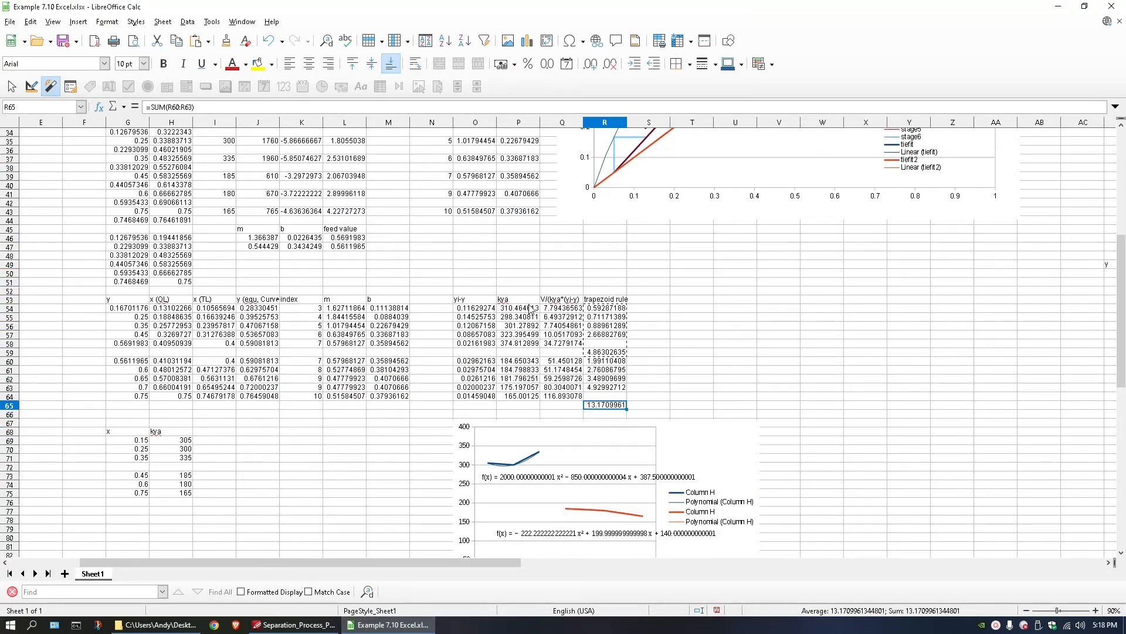
click(643, 335)
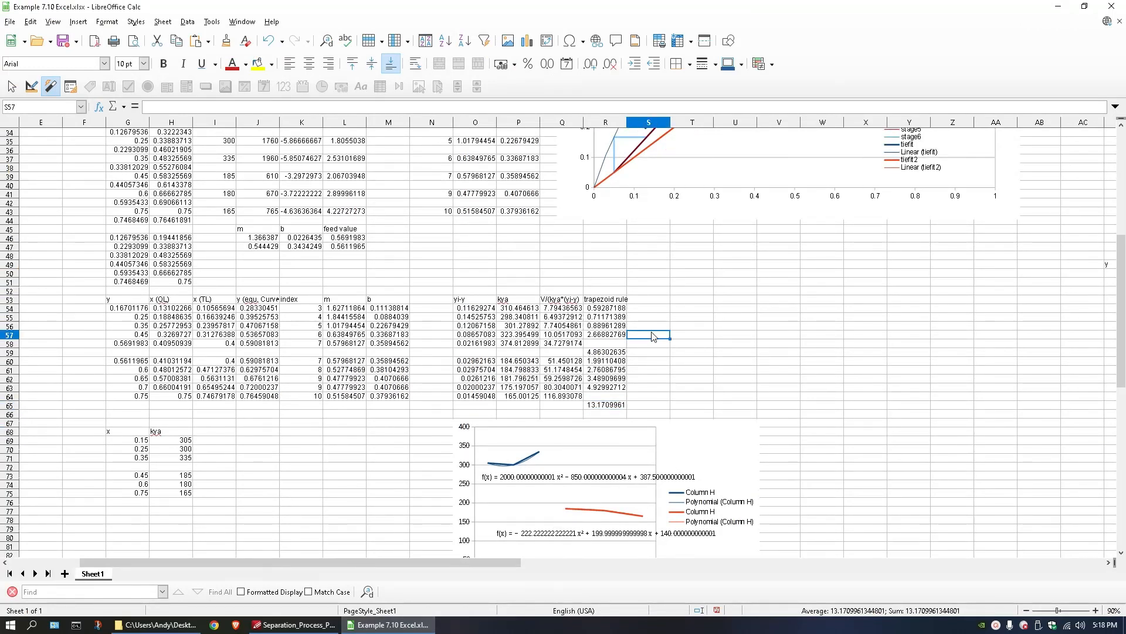
click(518, 316)
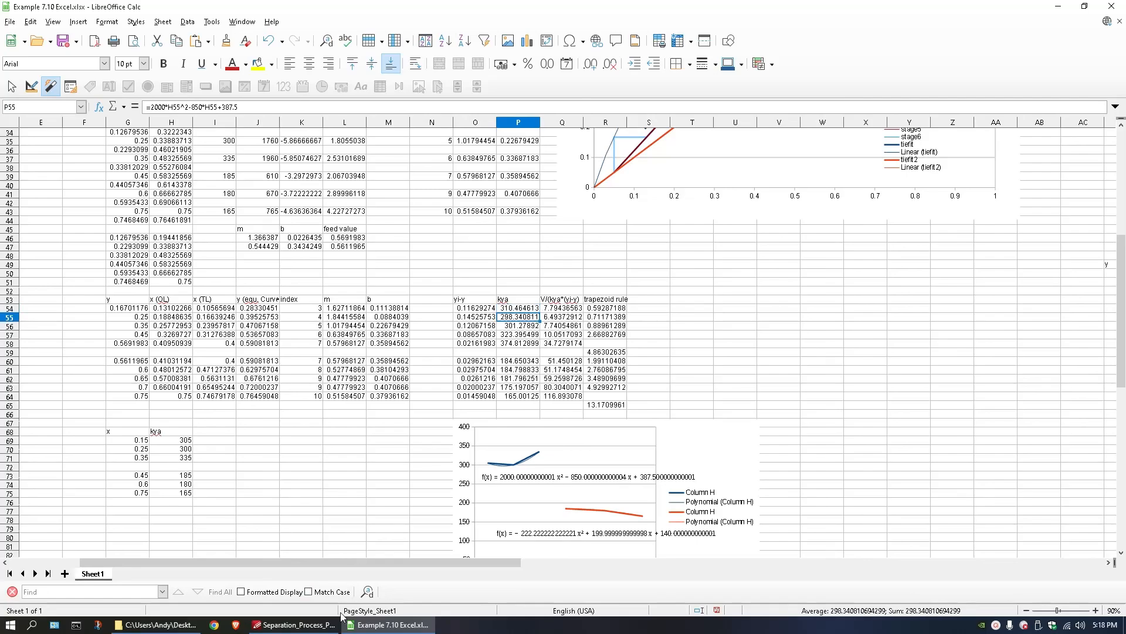
click(310, 626)
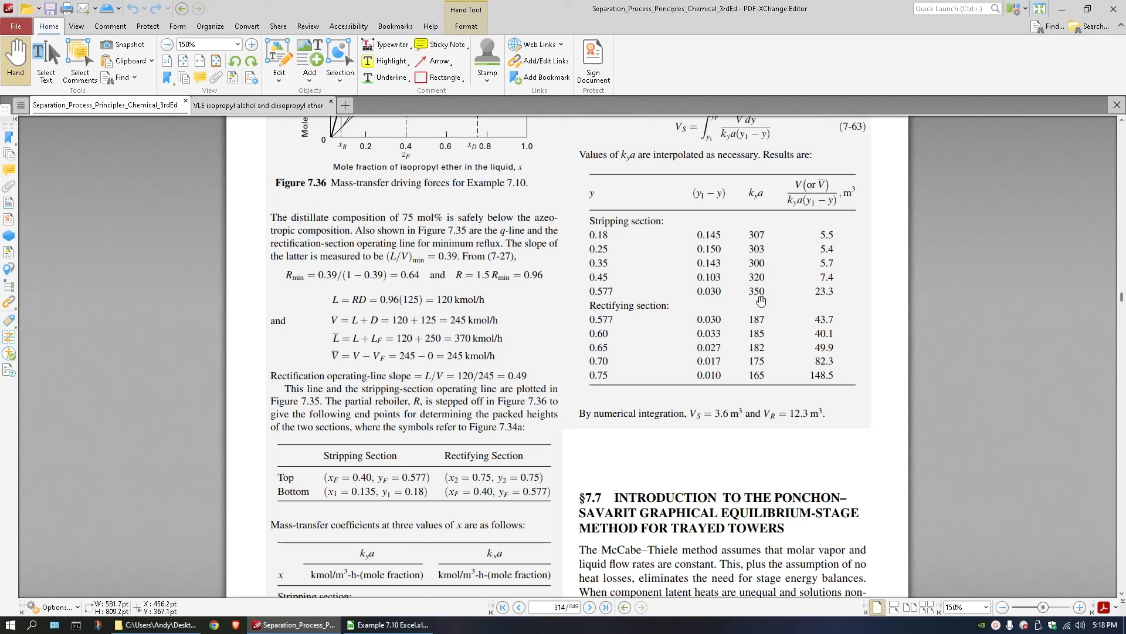
click(290, 625)
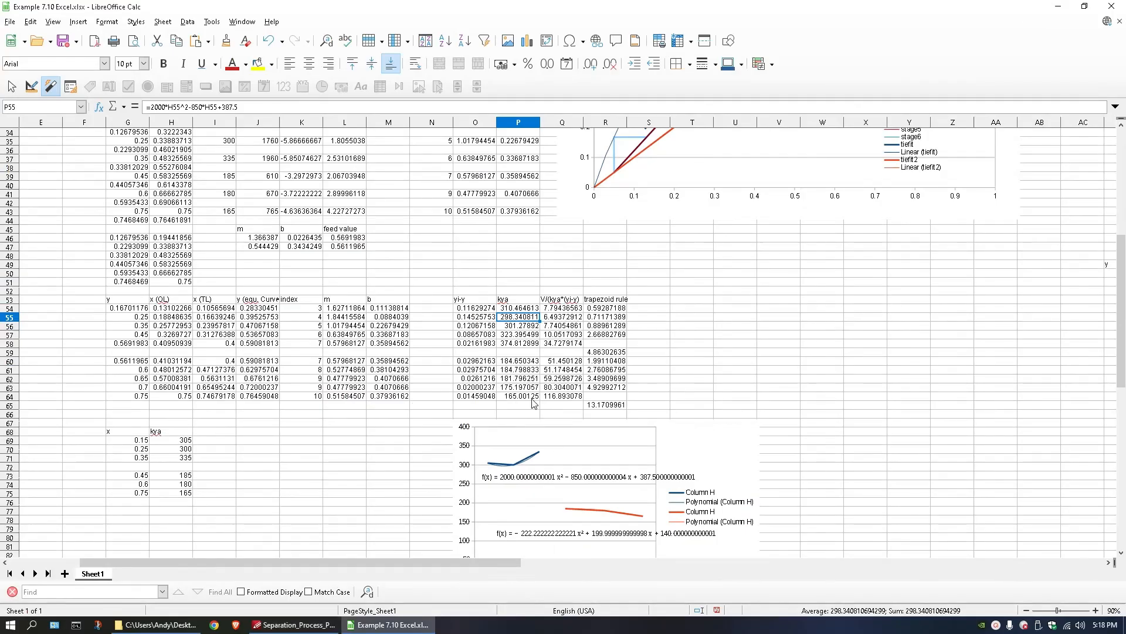
Replace the first section's kya formulas in P55:P57 with the textbook values 303, 300 and 320, and check the total in R59.
double_click(518, 317)
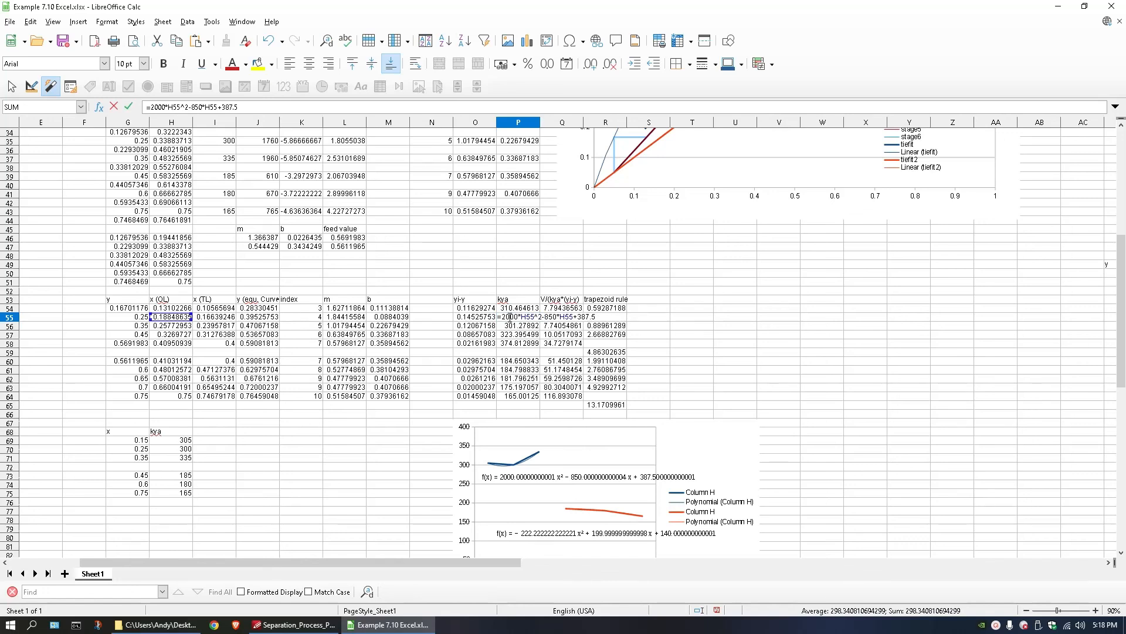
key(Escape)
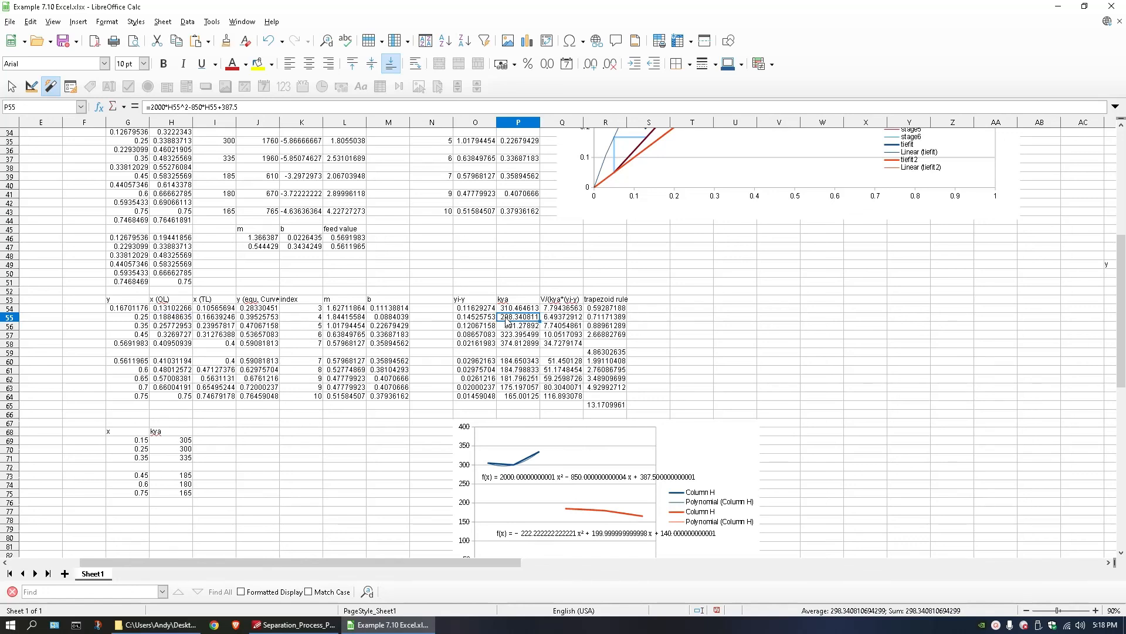
text(30)
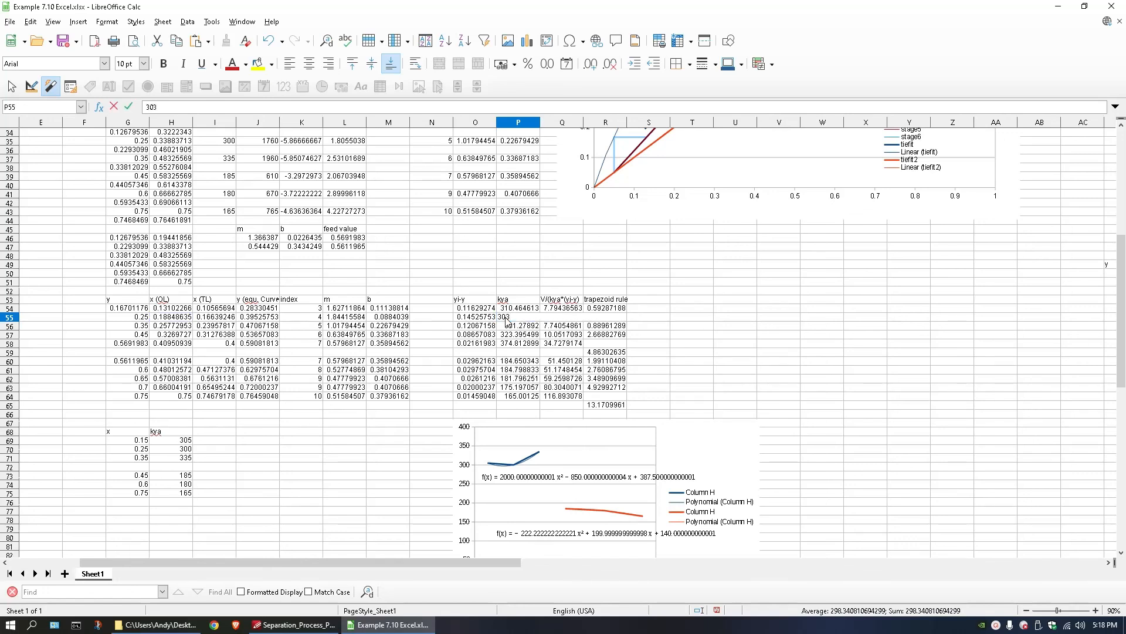
text(3)
key(Tab)
key(Left)
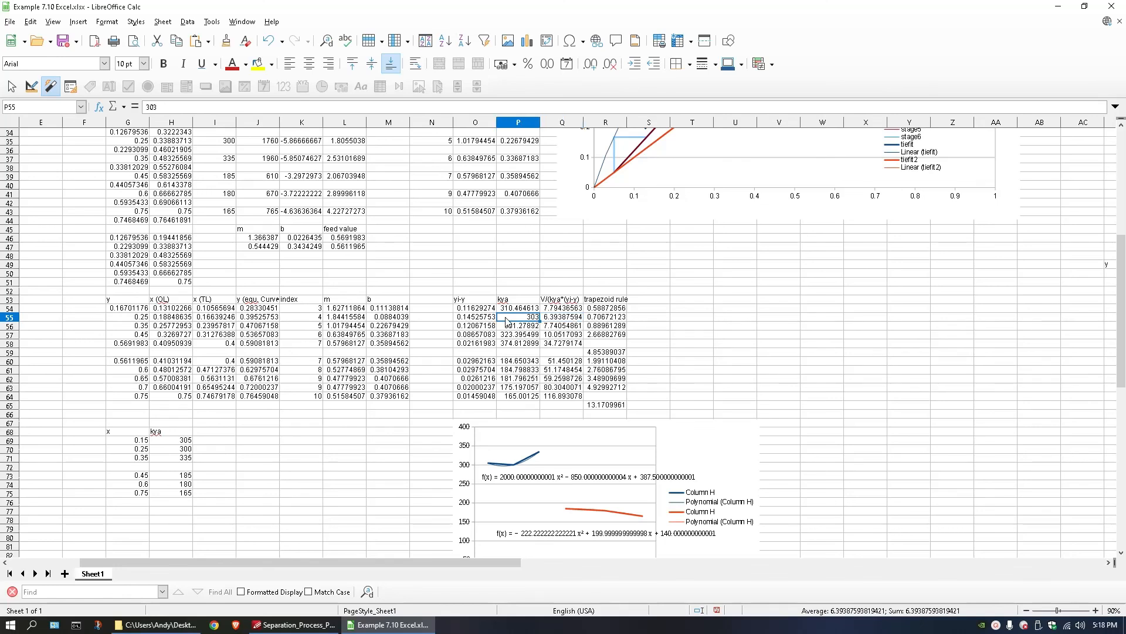
key(Down)
text(300)
key(Return)
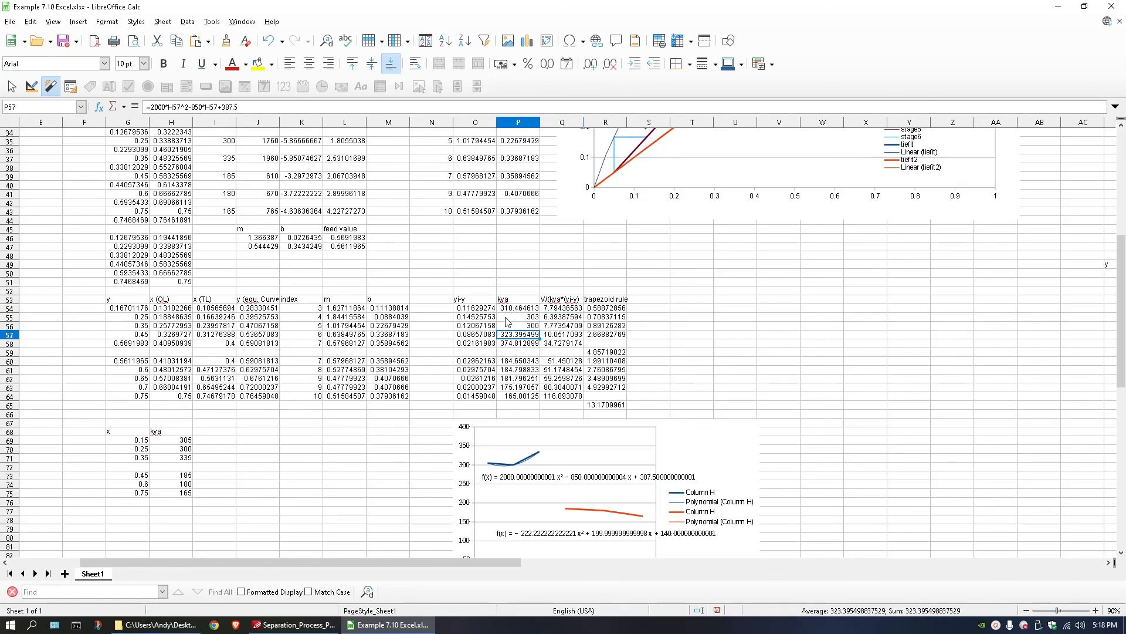
text(320)
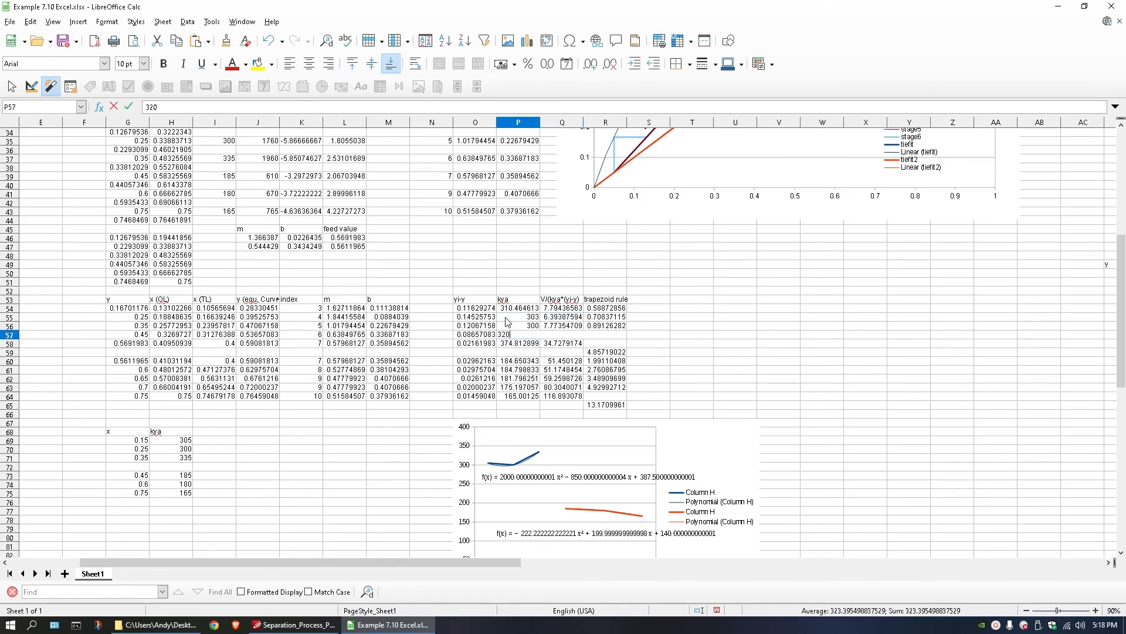
key(Return)
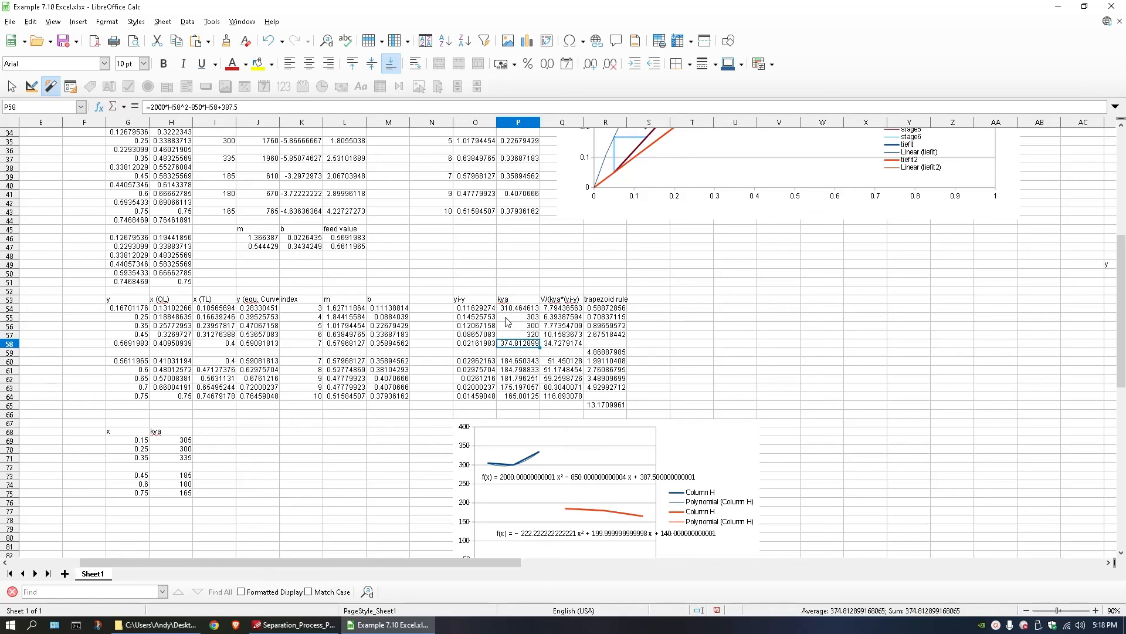
click(600, 353)
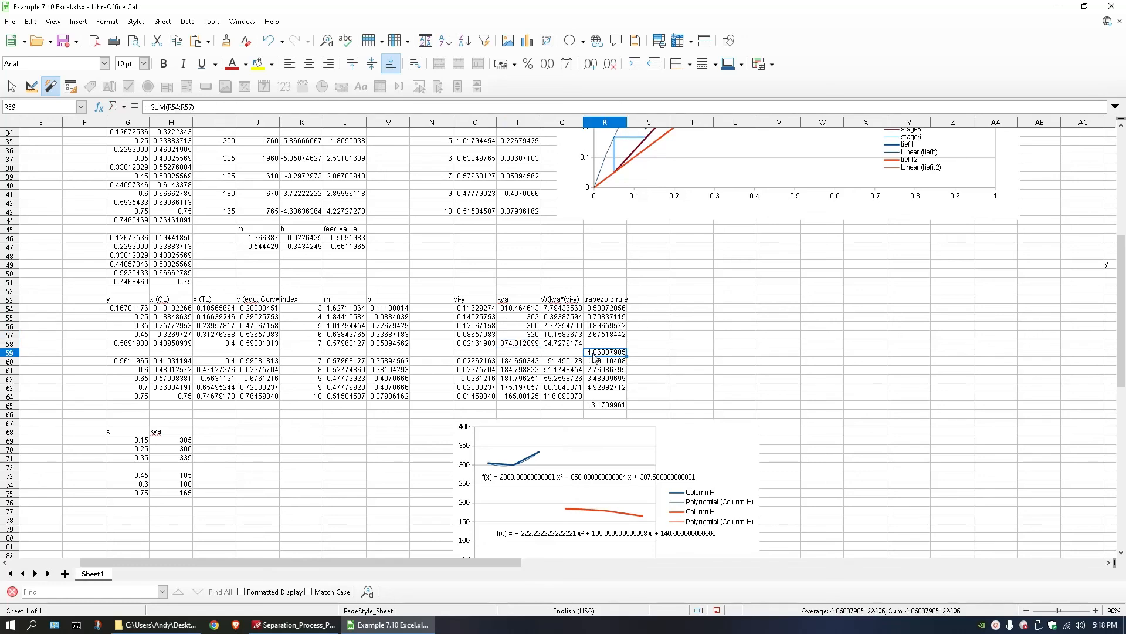
Replace the second section's kya formulas in P61:P63 with the textbook values 185, 182 and 175.
click(520, 362)
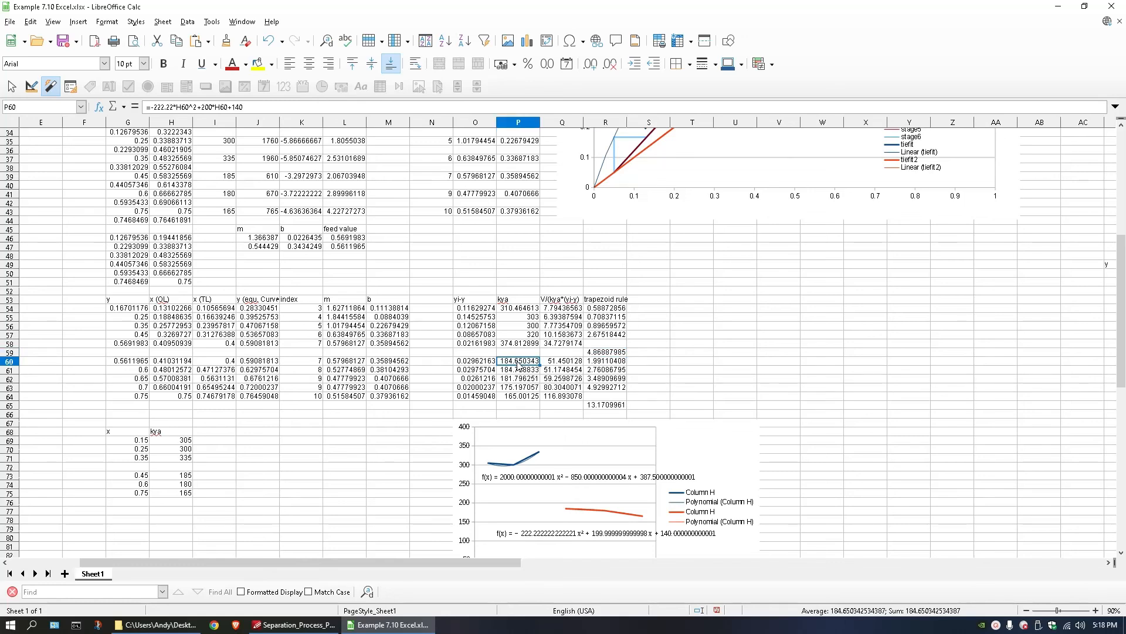
click(519, 366)
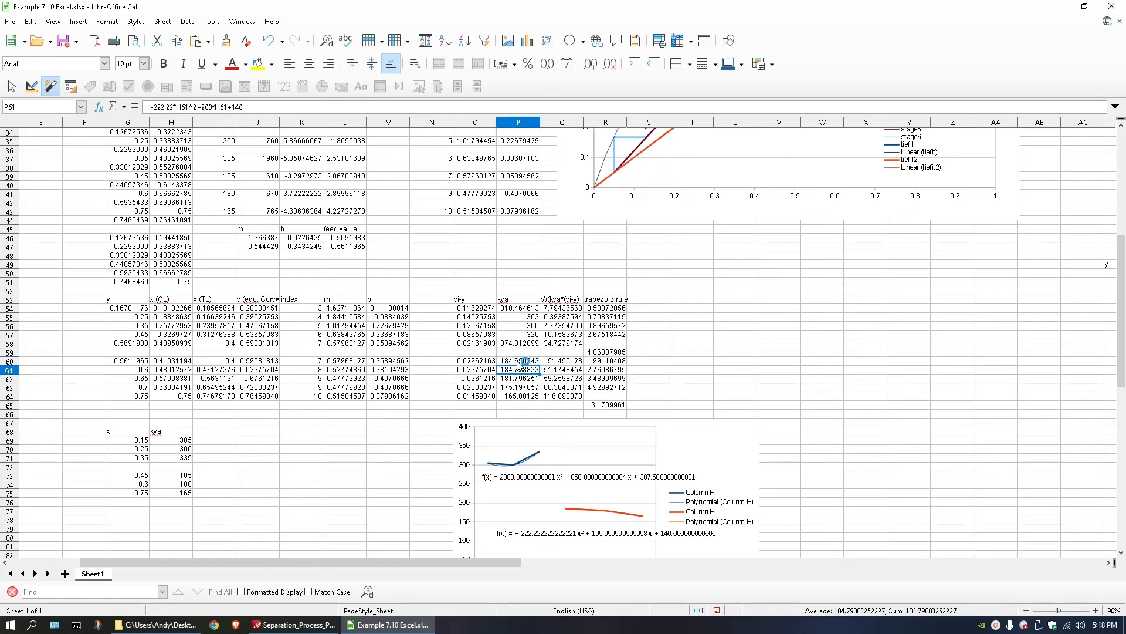
text(185)
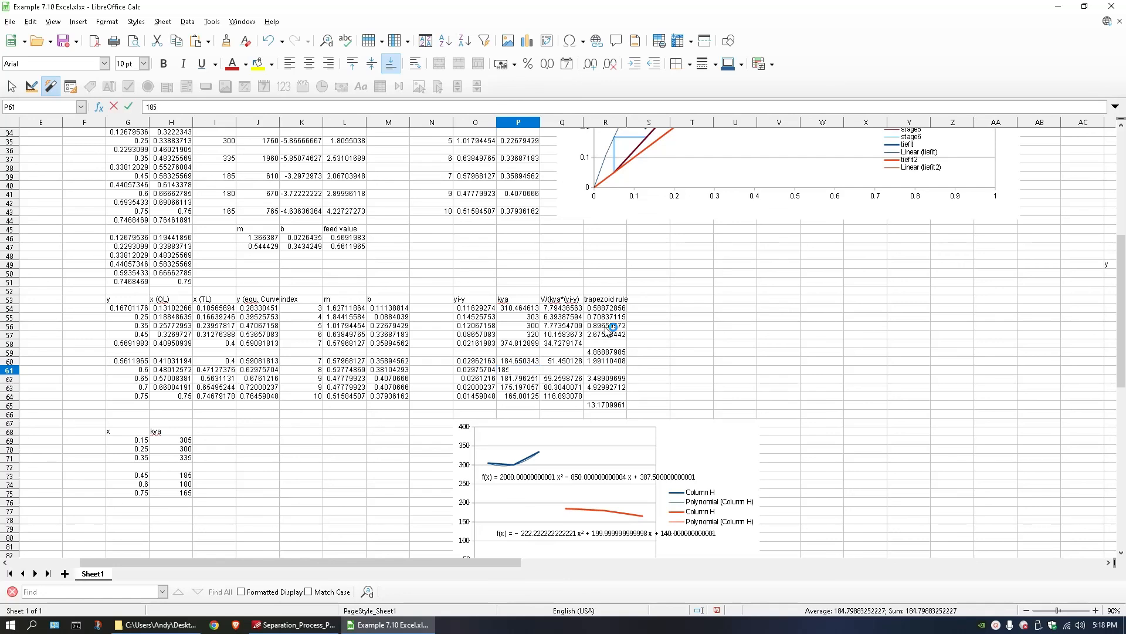
key(Return)
text(182)
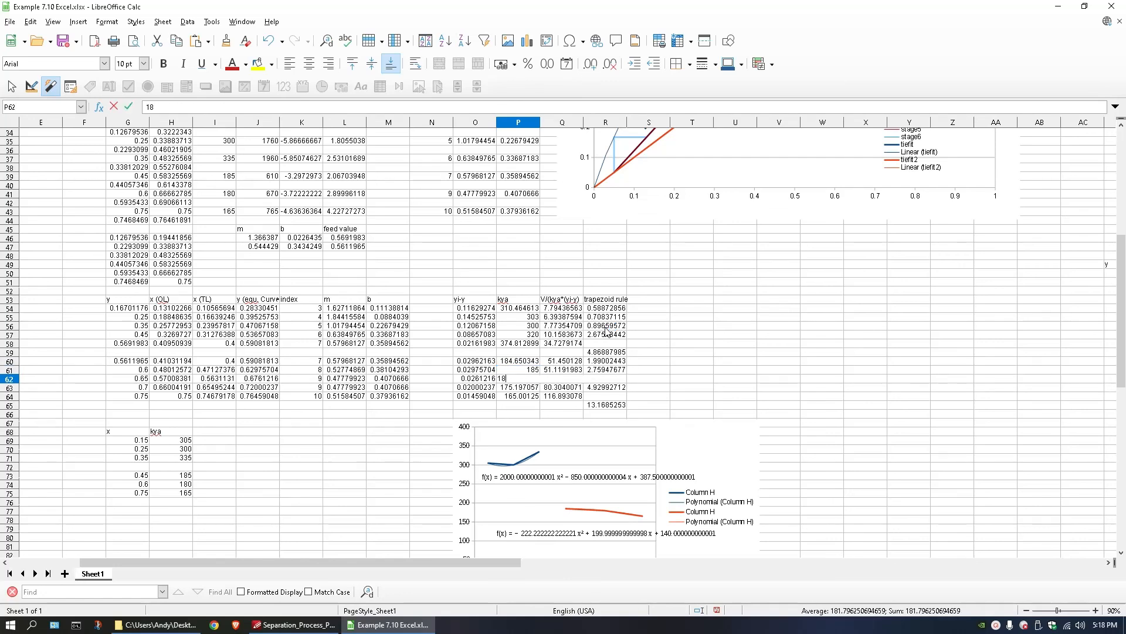
key(Return)
text(175)
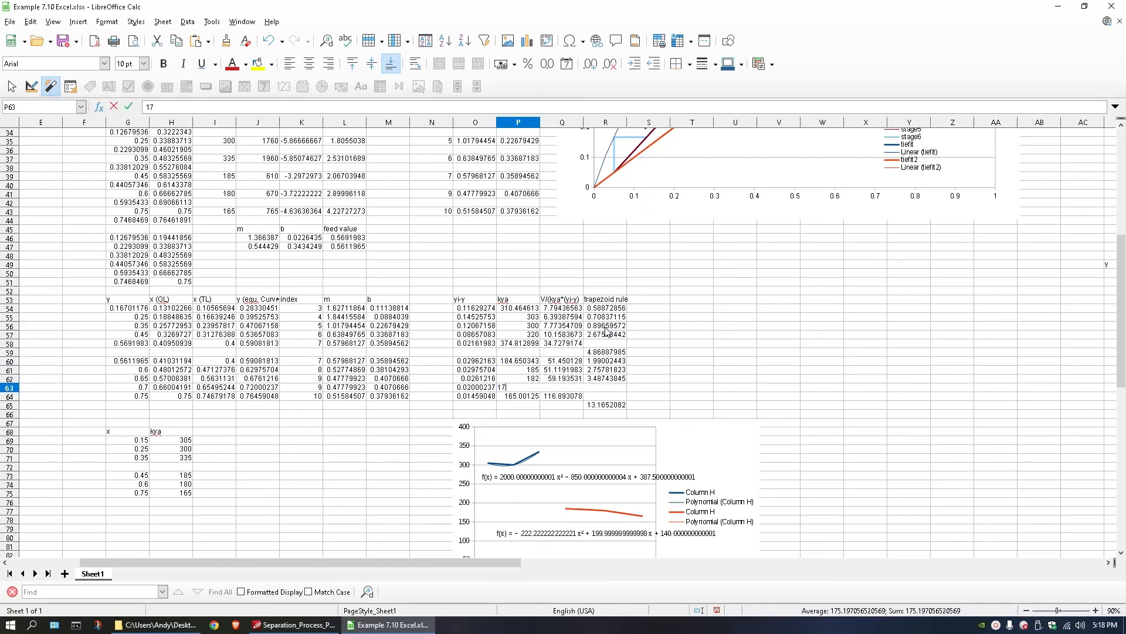
key(Return)
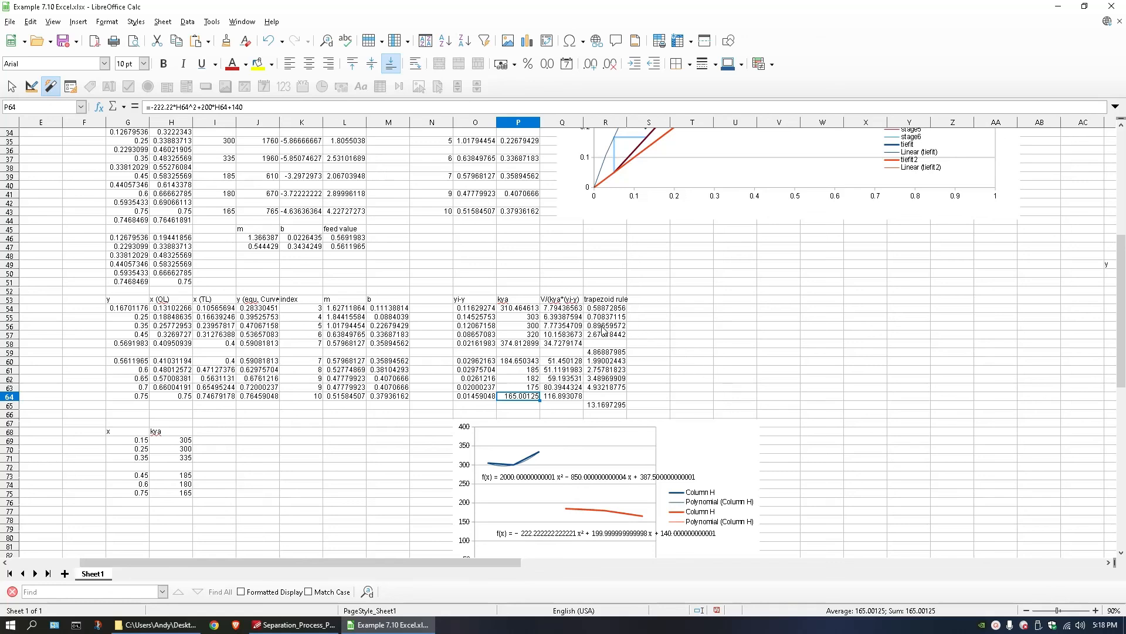
Review the integration results in O53:R65 together with the equilibrium chart and the input data at the start of the sheet.
drag(463, 299, 621, 405)
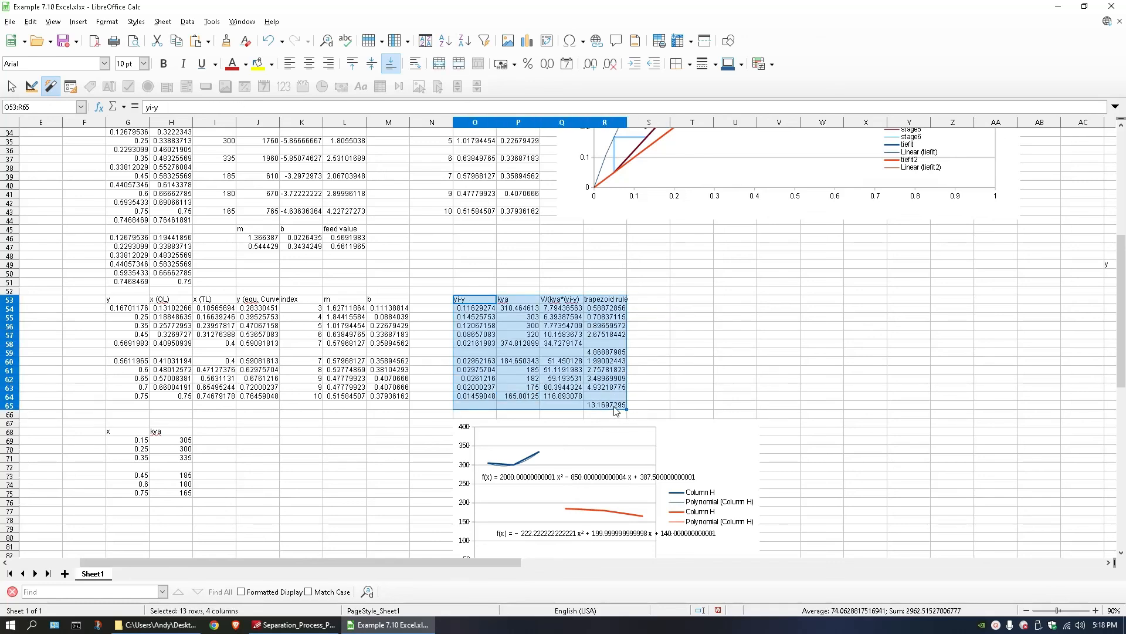
click(644, 354)
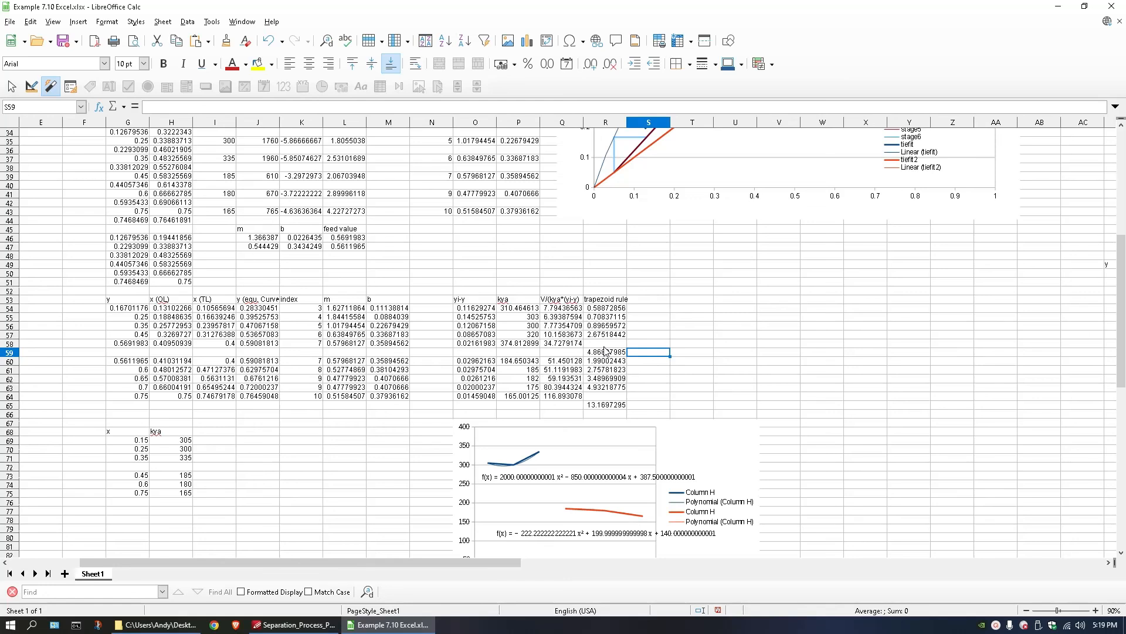
click(517, 308)
scroll(552, 377, up, 4)
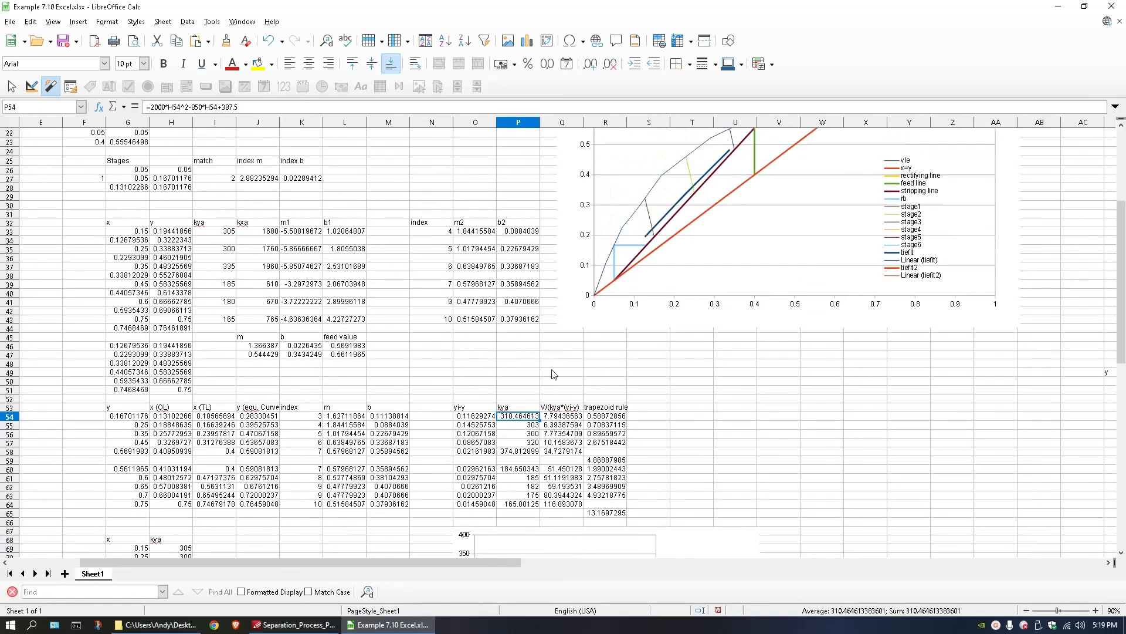
click(607, 260)
middle_click(436, 409)
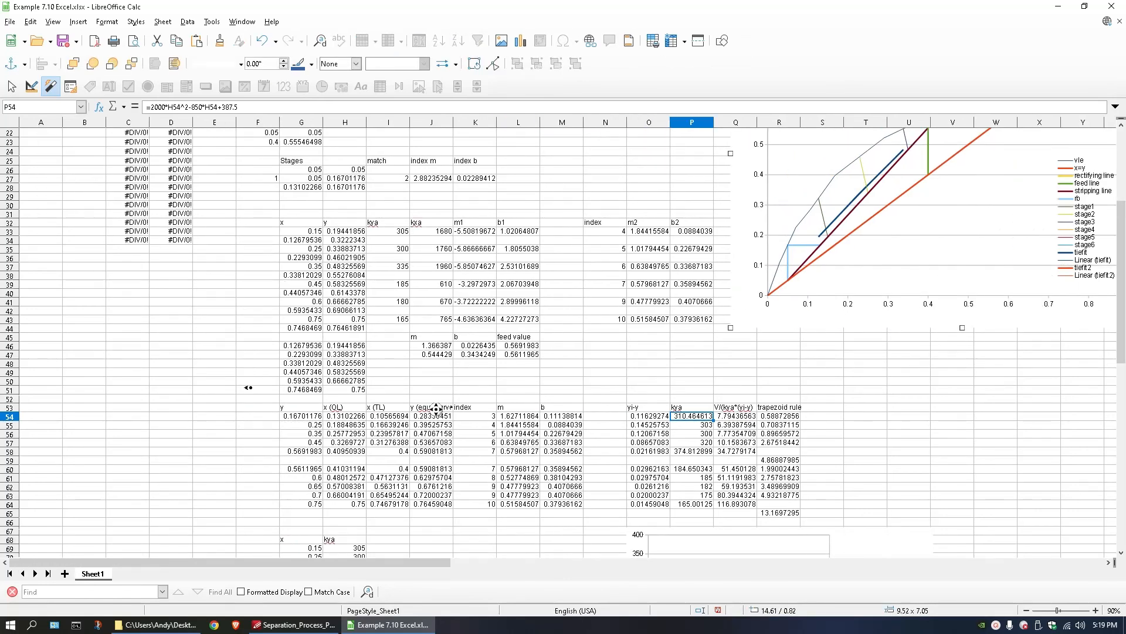
middle_click(221, 403)
scroll(220, 390, up, 7)
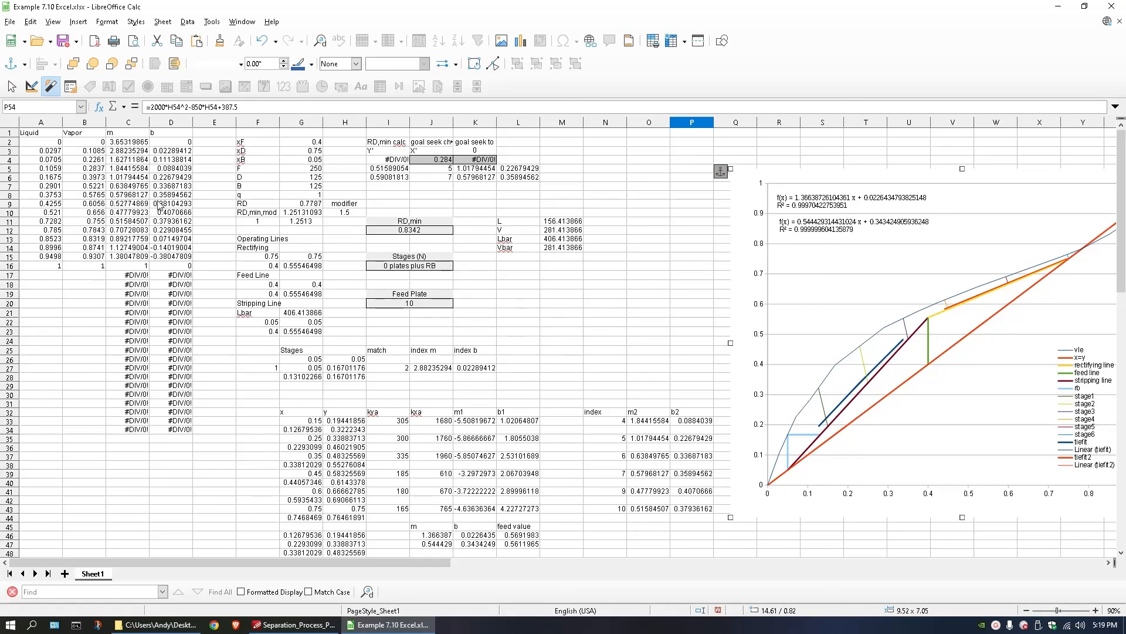
scroll(612, 387, down, 4)
scroll(611, 387, down, 5)
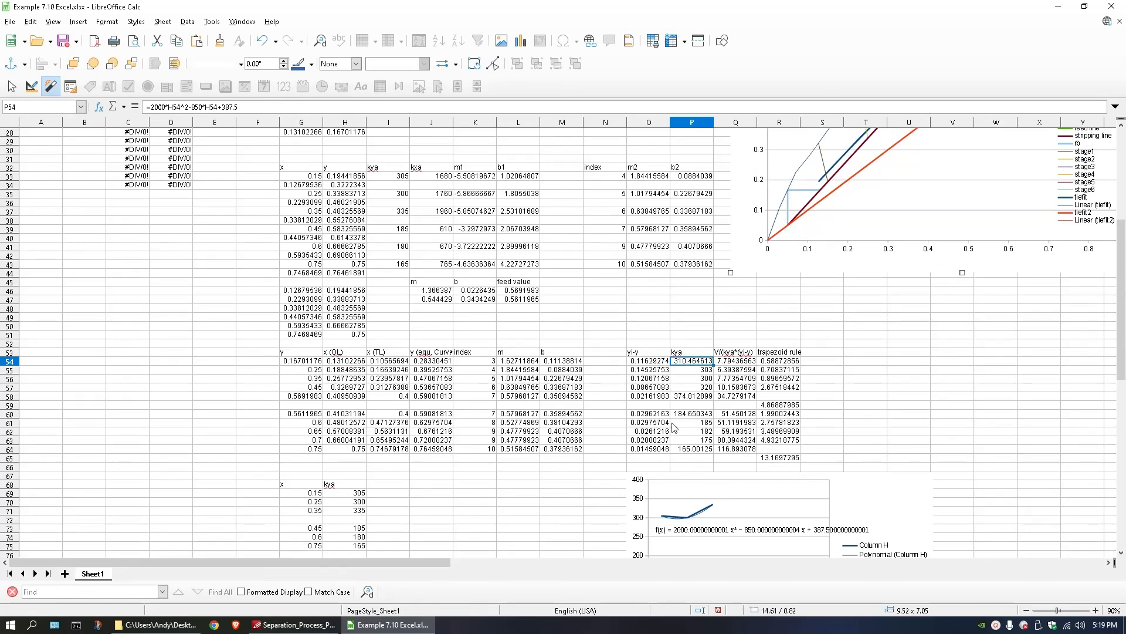
Examine the kya column in P53:P64 alongside the fitted kya curves in the chart beneath the table.
drag(683, 362, 685, 451)
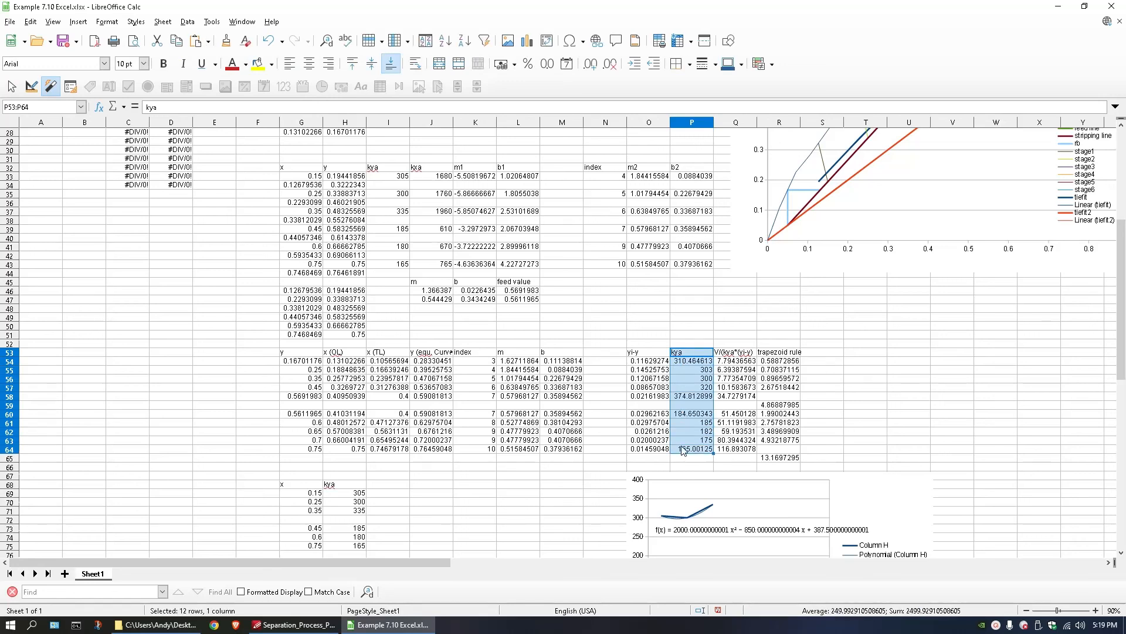
click(657, 335)
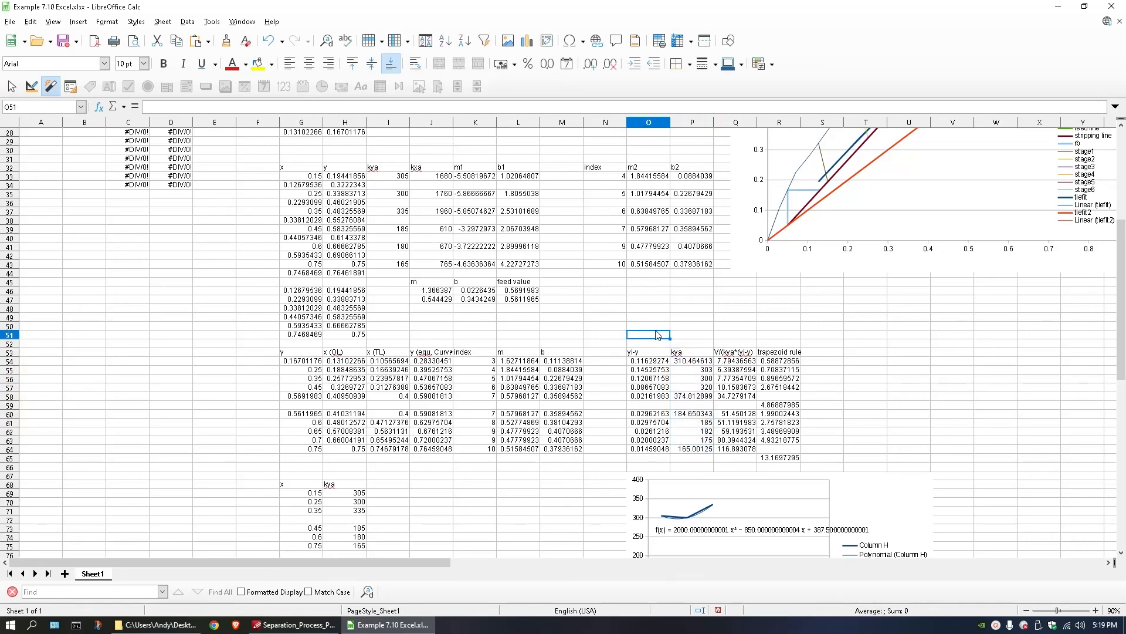
scroll(658, 336, down, 2)
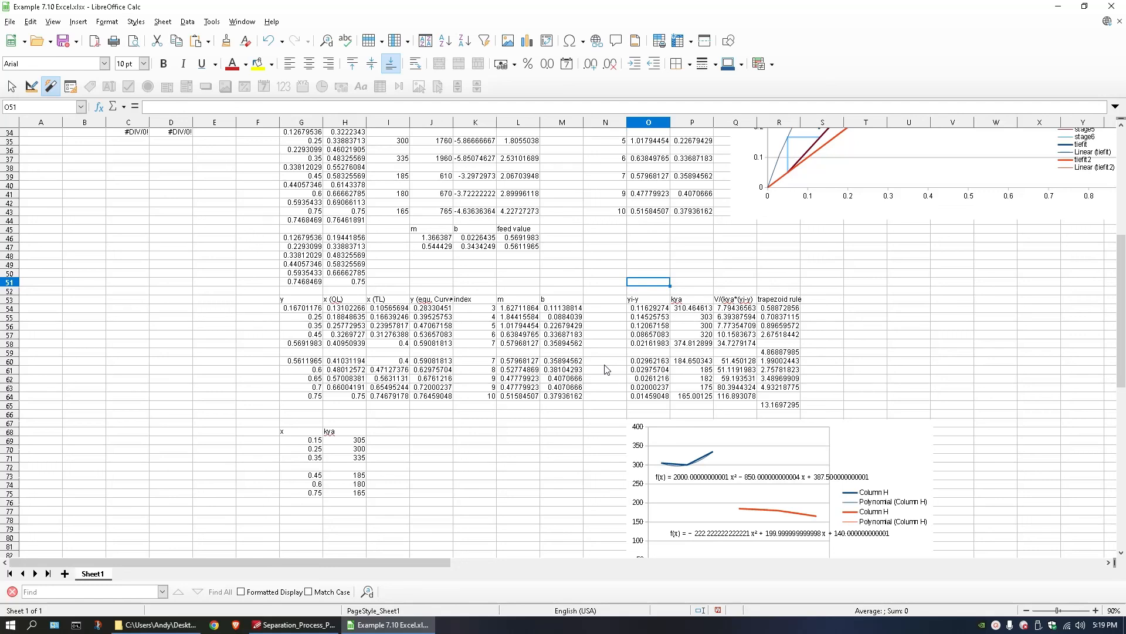
scroll(606, 370, up, 2)
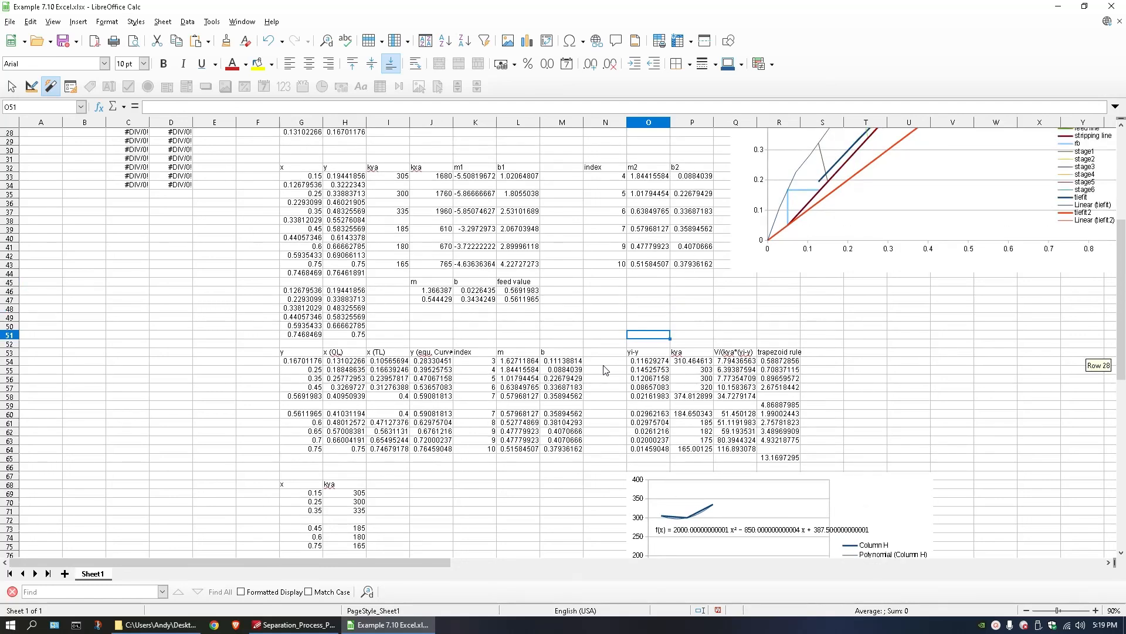